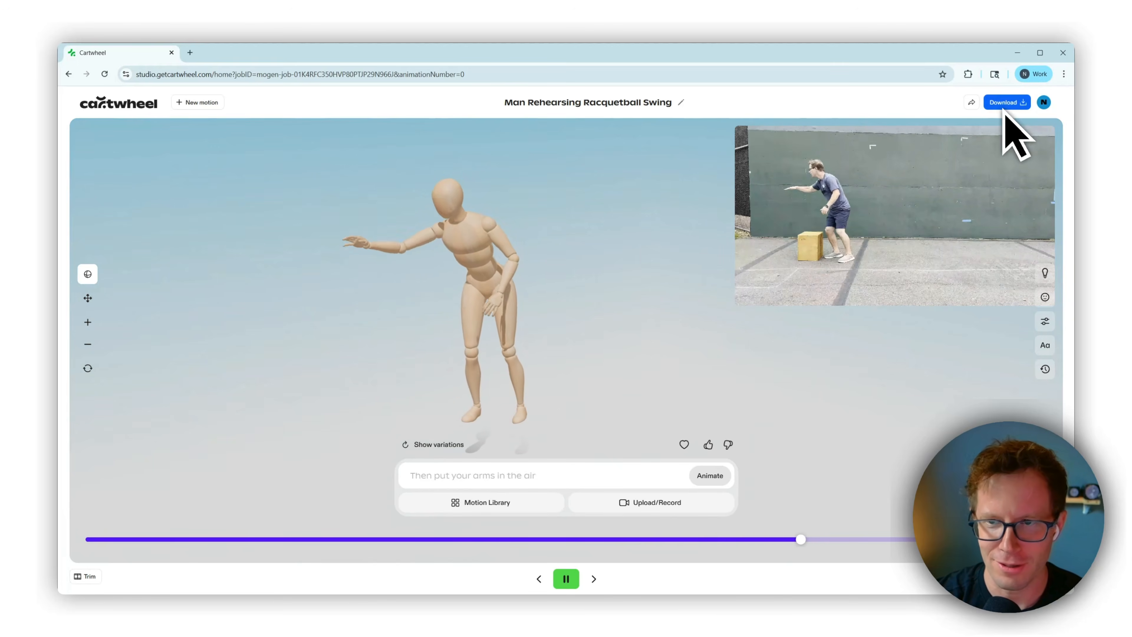
Step: Download the racquetball swing motion as an FBX for Unreal at a frame rate of 30
click(1005, 103)
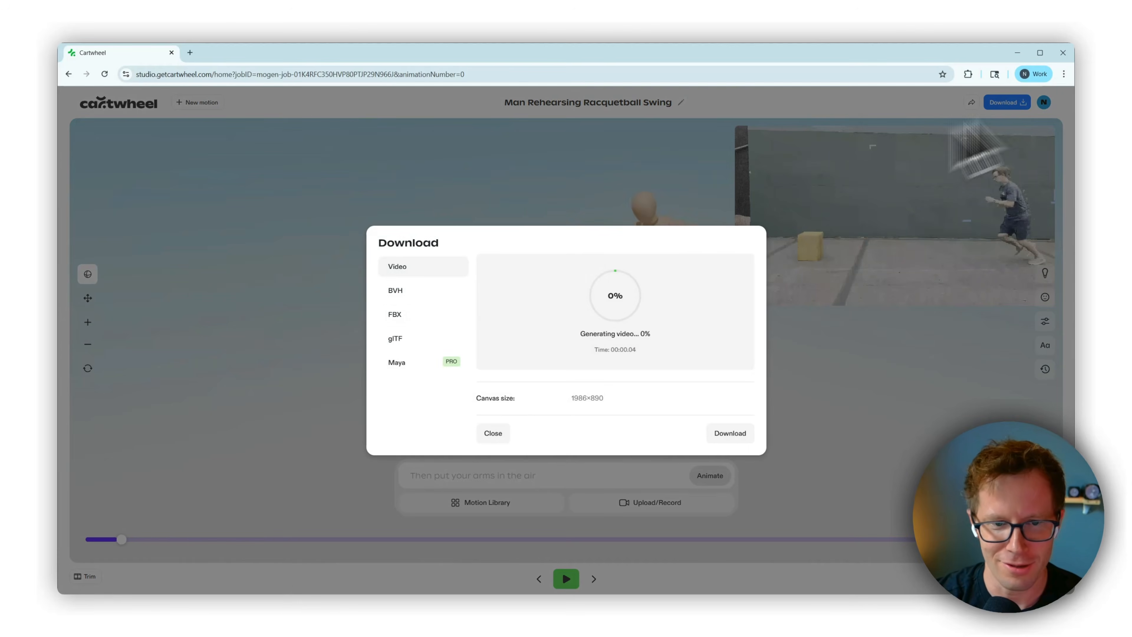
click(409, 317)
click(537, 405)
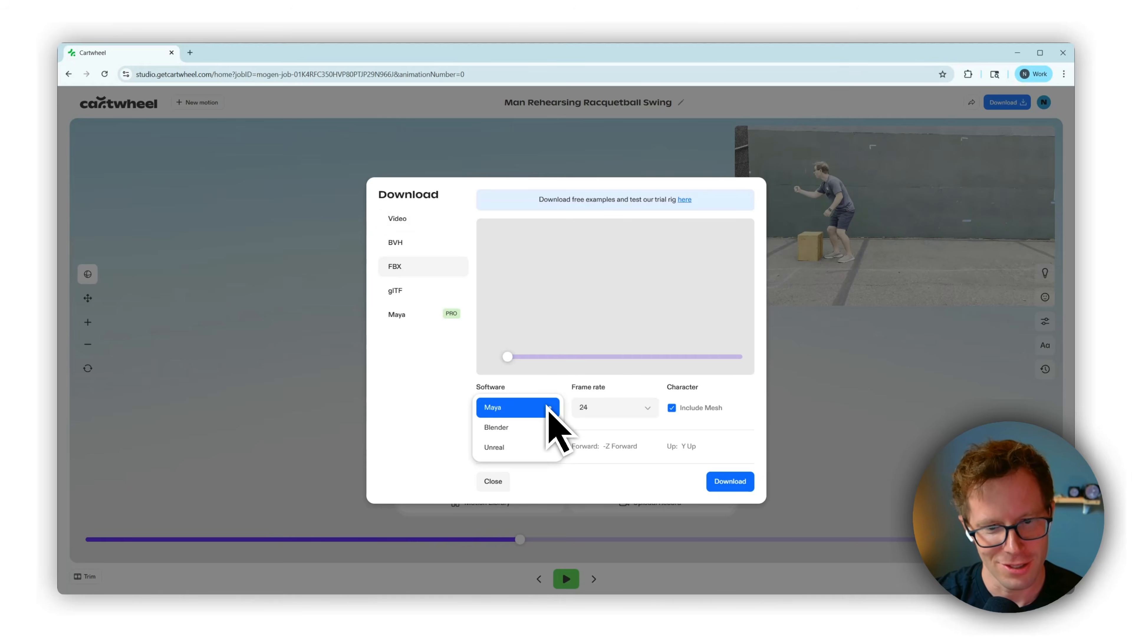
click(535, 447)
click(629, 408)
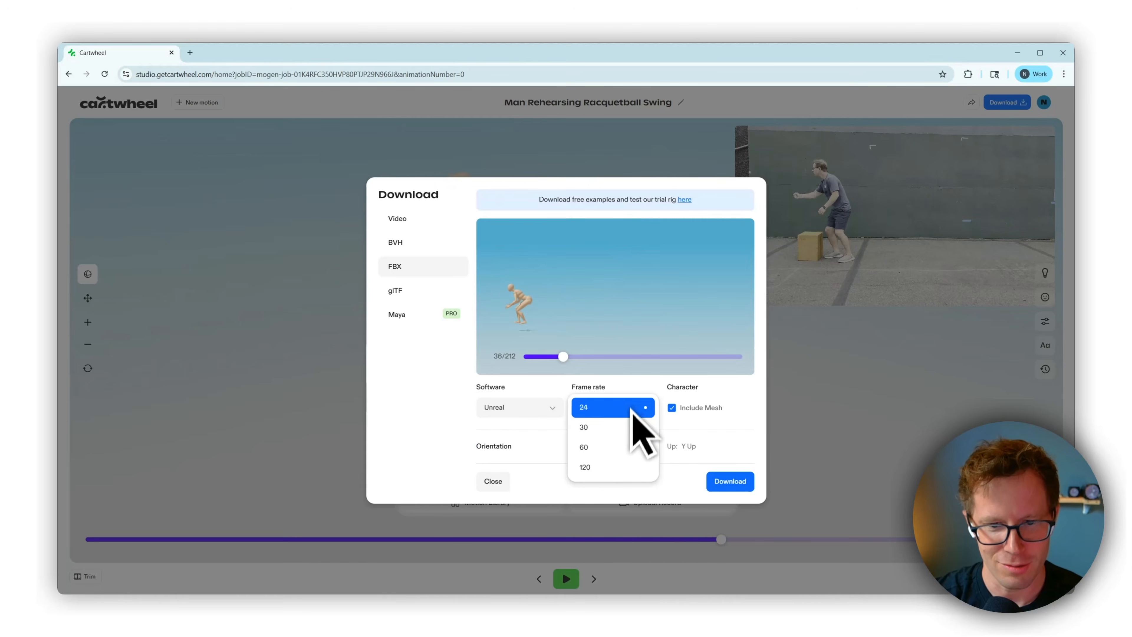
click(625, 428)
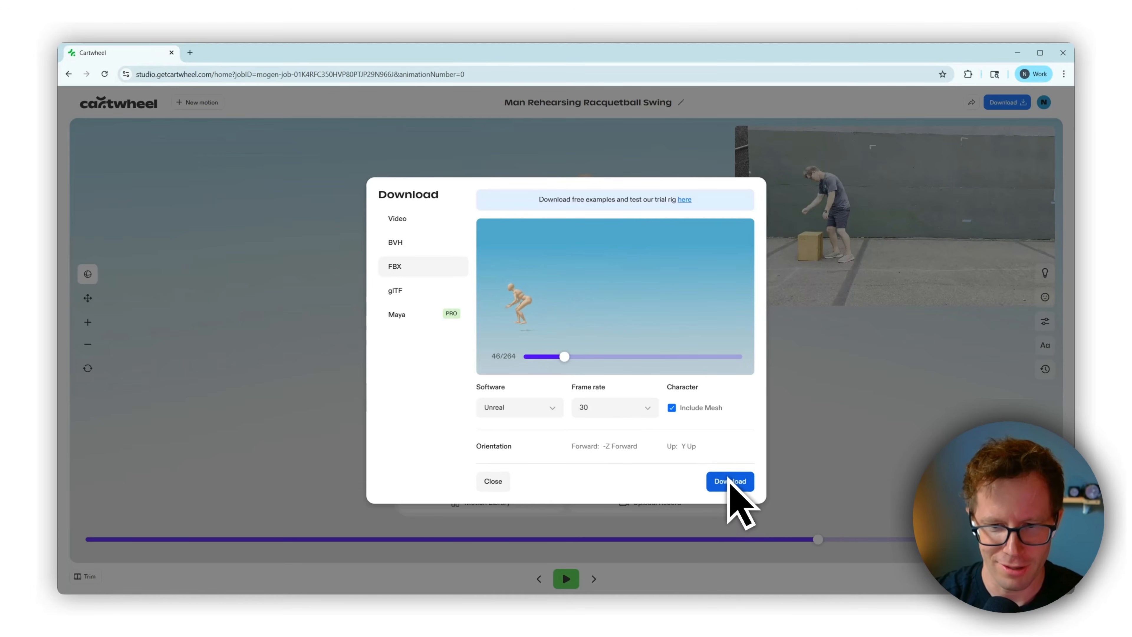
click(729, 482)
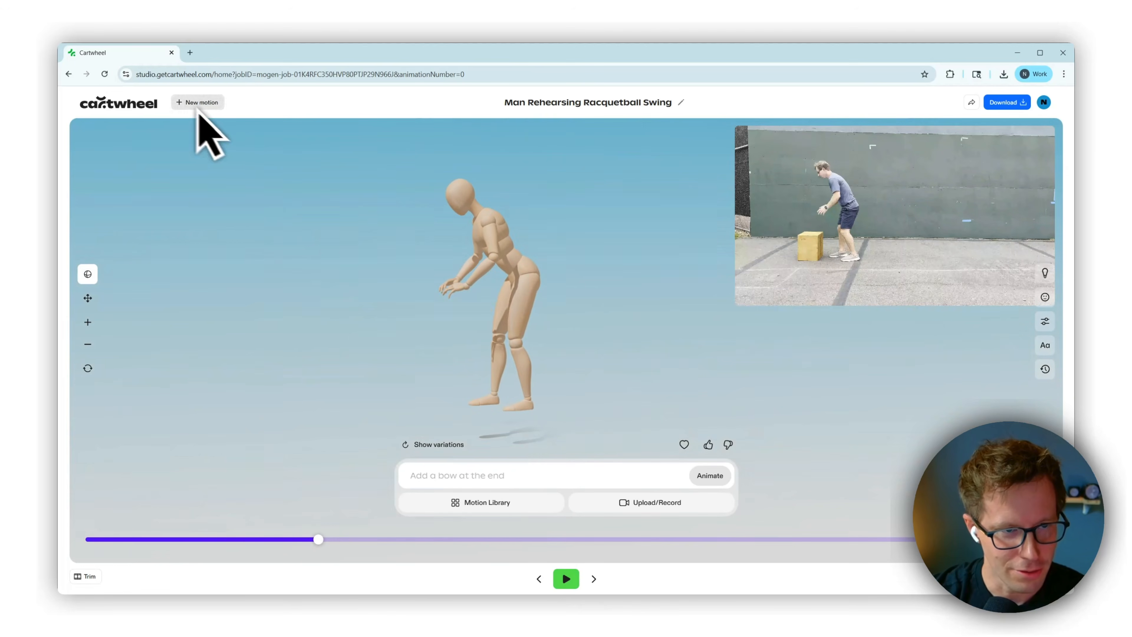
Step: Generate a new motion from an uploaded video of the man at the box, keeping the video for comparison, and enlarge the comparison video
click(198, 107)
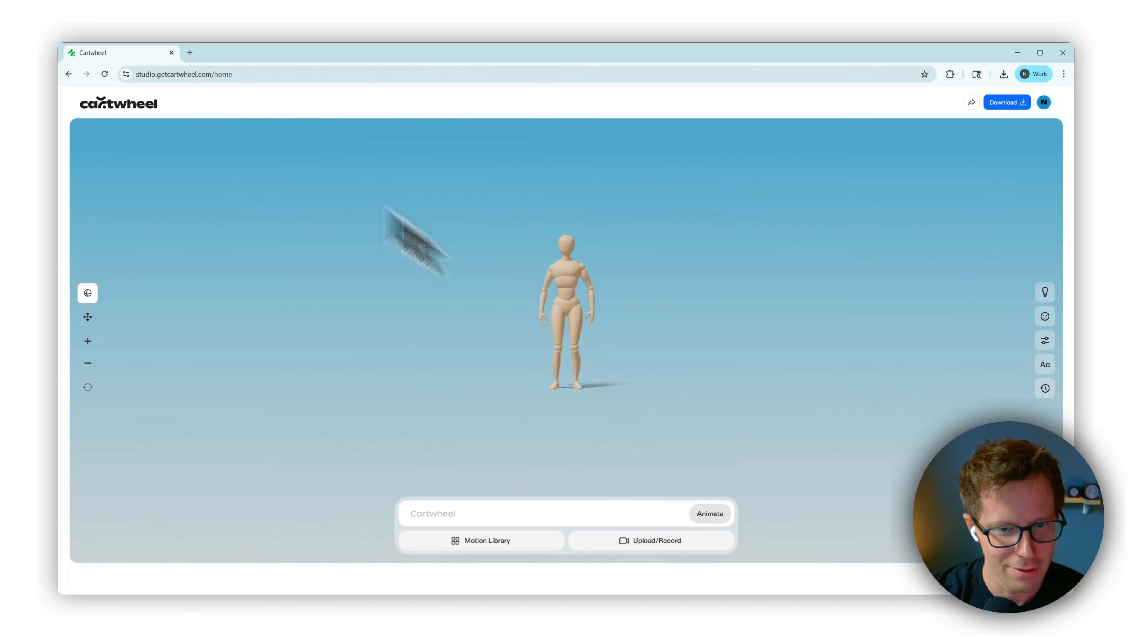
drag(614, 344, 557, 393)
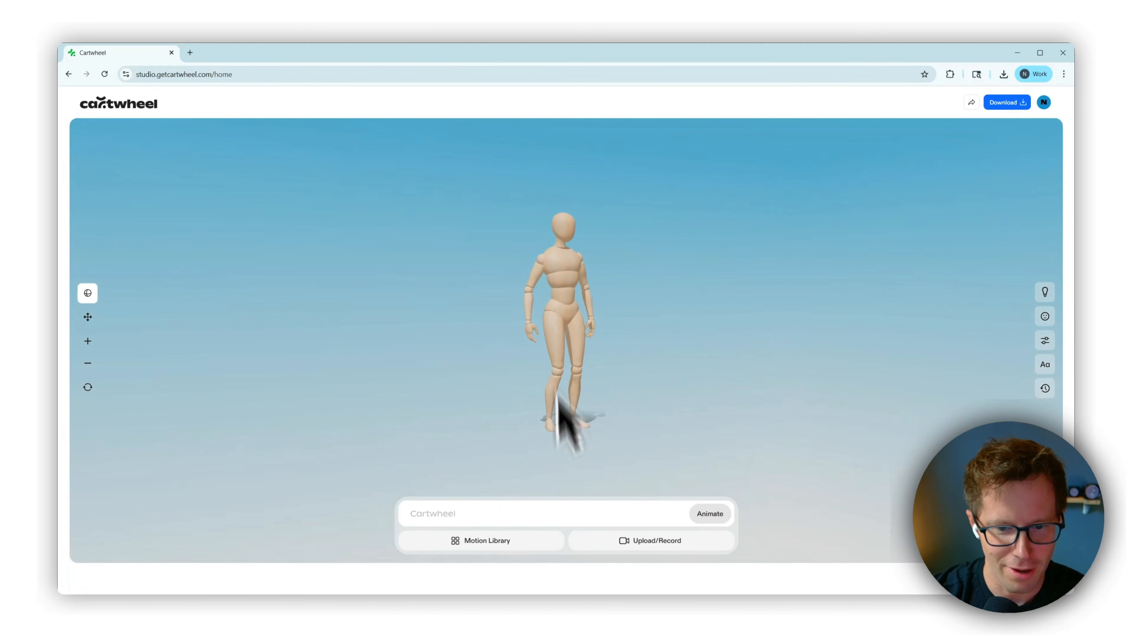
click(653, 542)
click(659, 492)
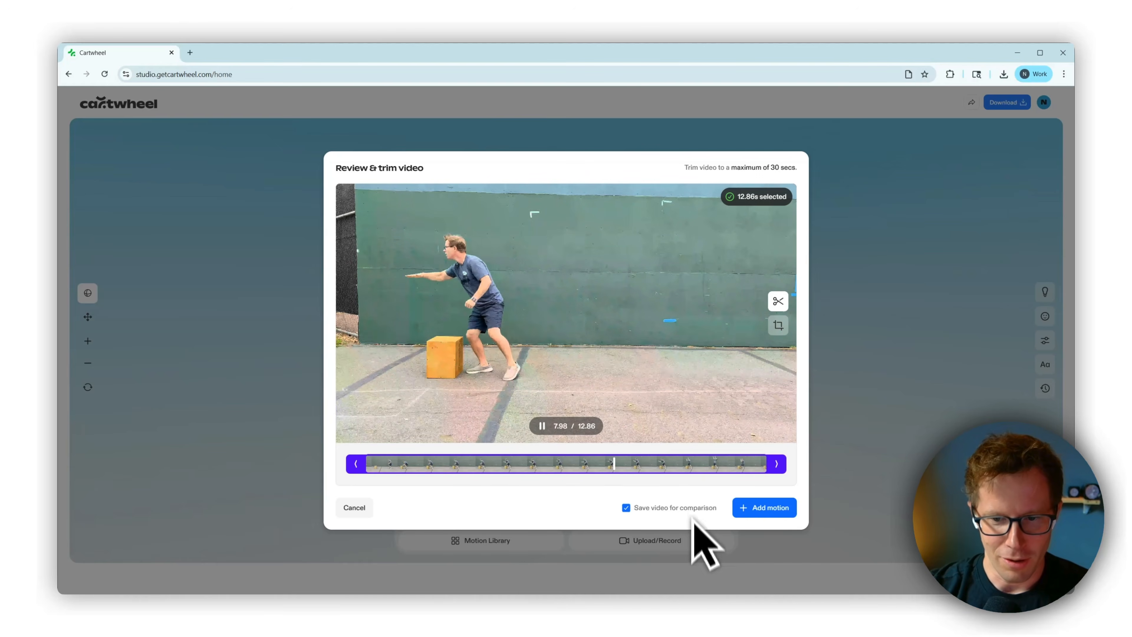
click(767, 507)
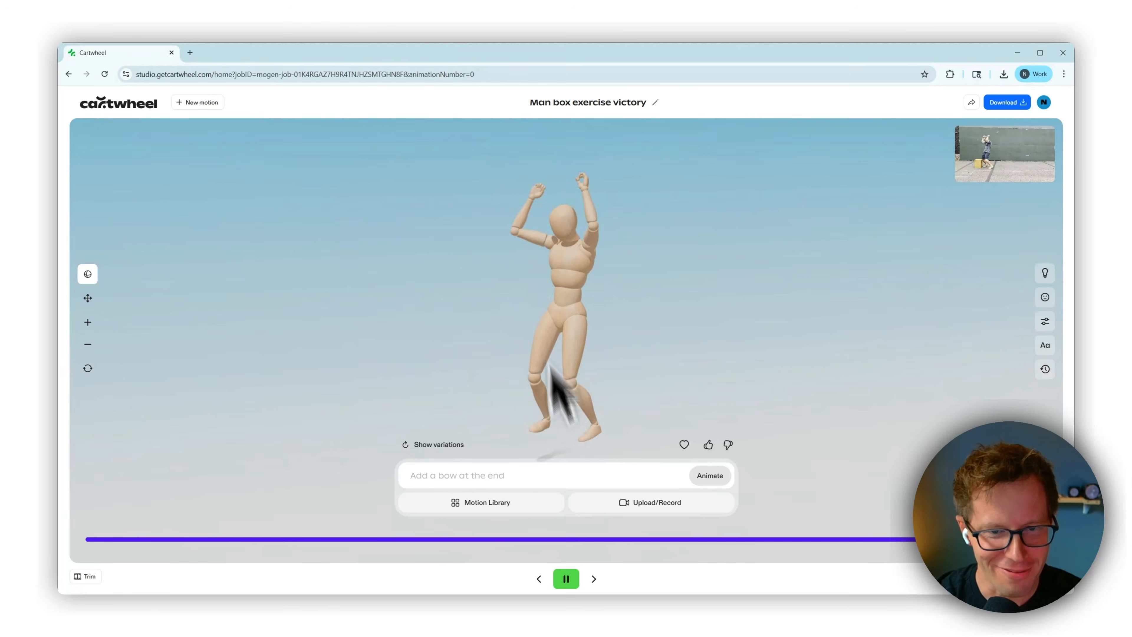
click(599, 540)
click(996, 157)
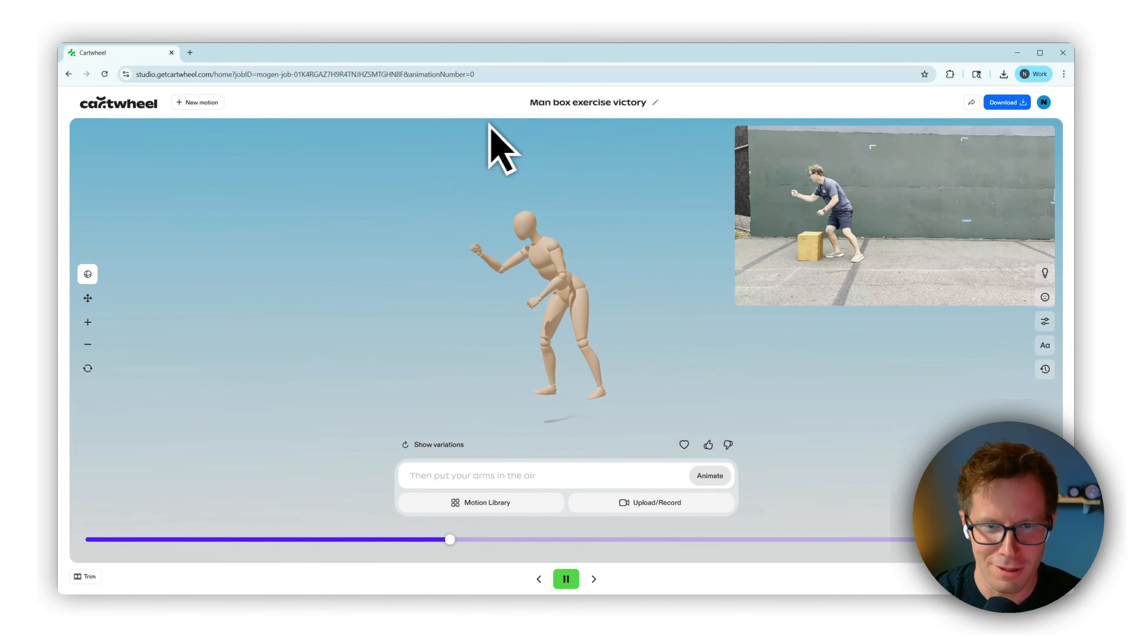
Step: Download the box exercise victory motion as an FBX for Unreal at a frame rate of 30
click(1009, 102)
click(408, 314)
click(530, 406)
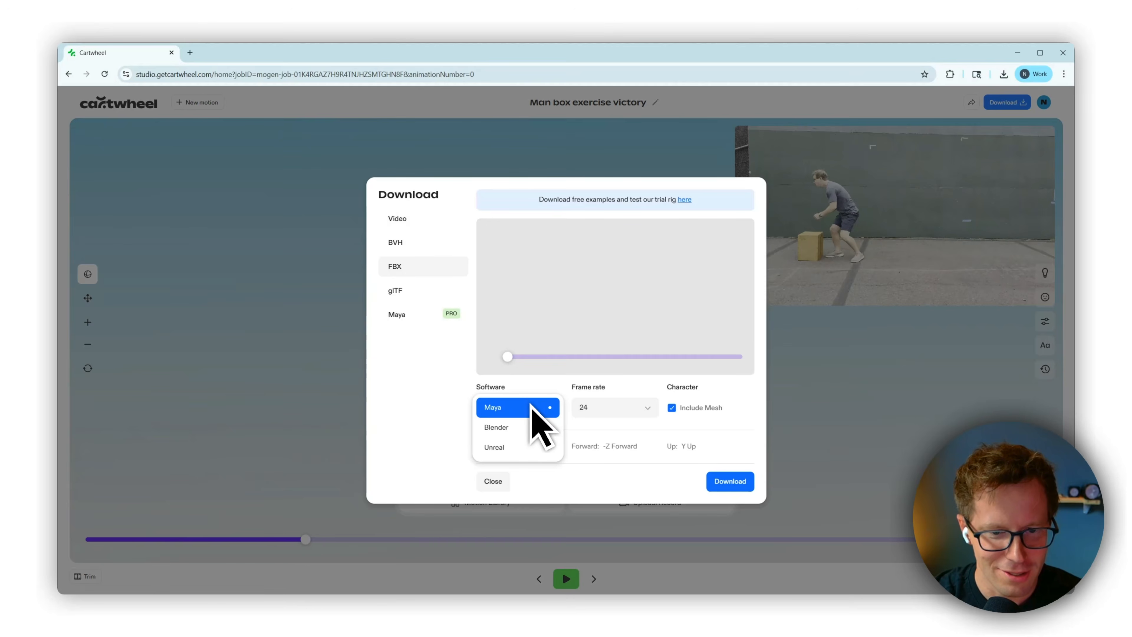
click(526, 449)
click(599, 408)
click(603, 427)
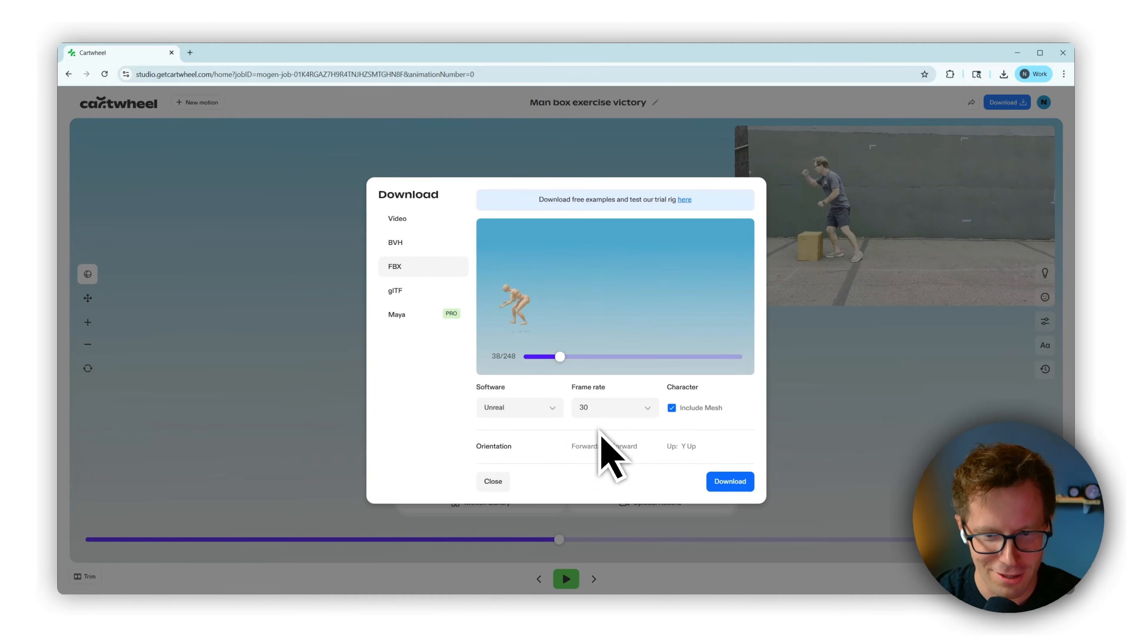
click(726, 480)
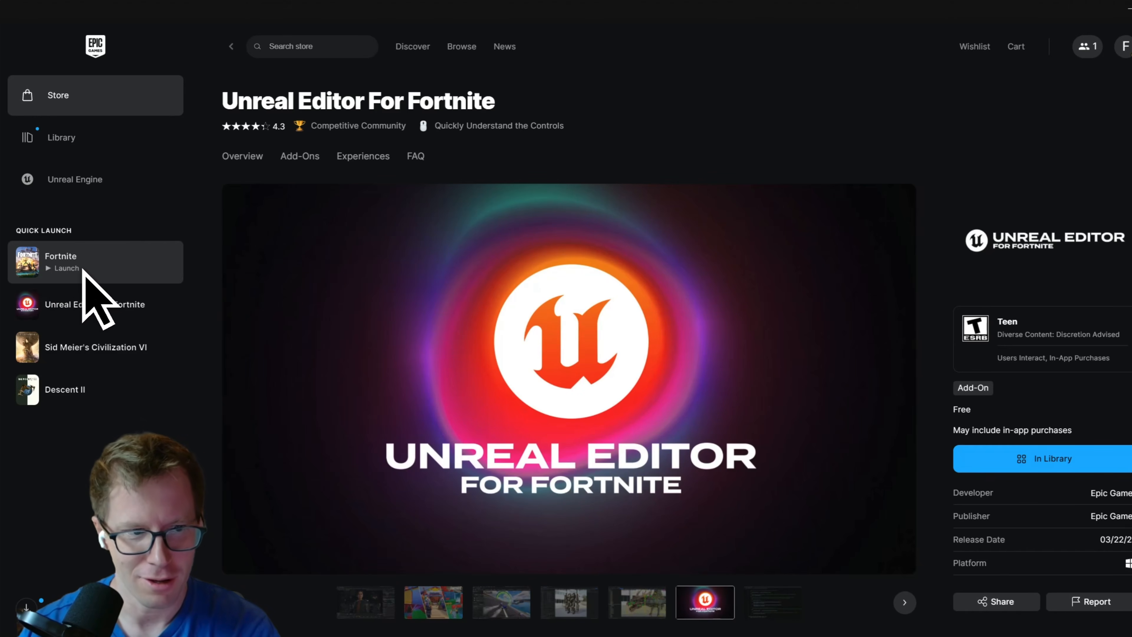
Step: Launch Unreal Editor for Fortnite and reposition its Project Browser
text(fortnite)
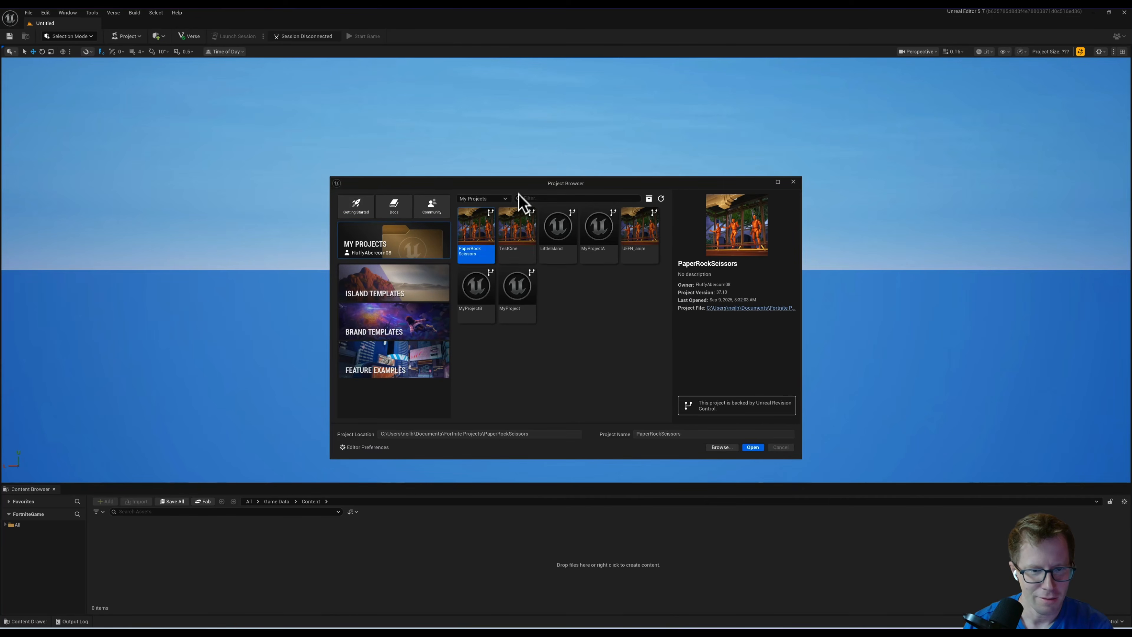
drag(518, 185, 572, 134)
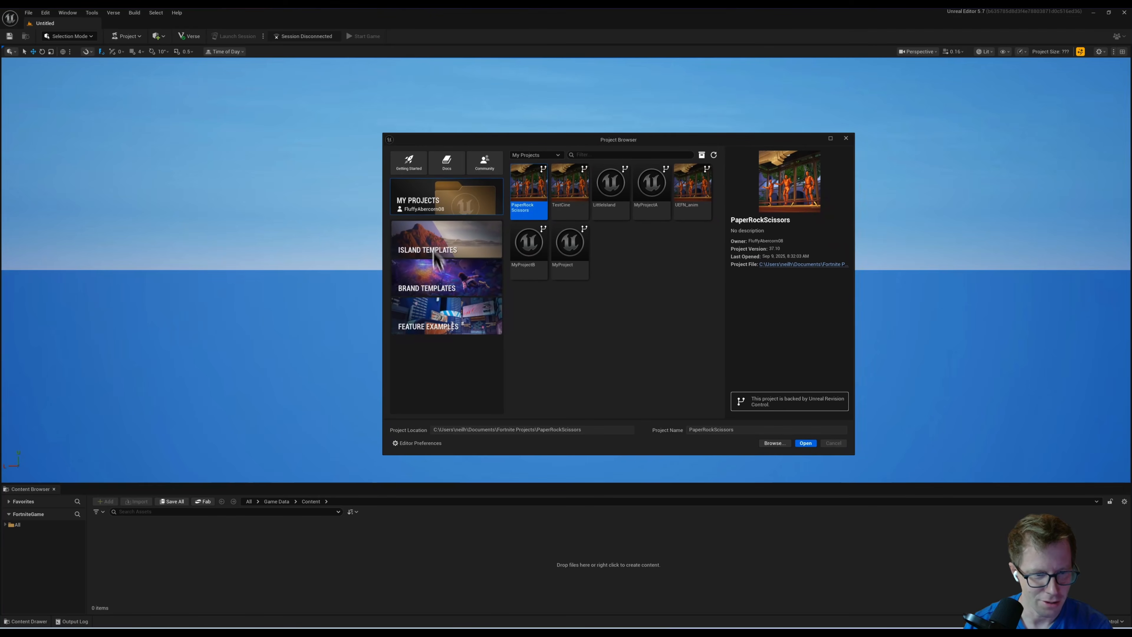
Step: Browse the island templates, brand templates, feature examples and existing projects in the Project Browser
click(463, 233)
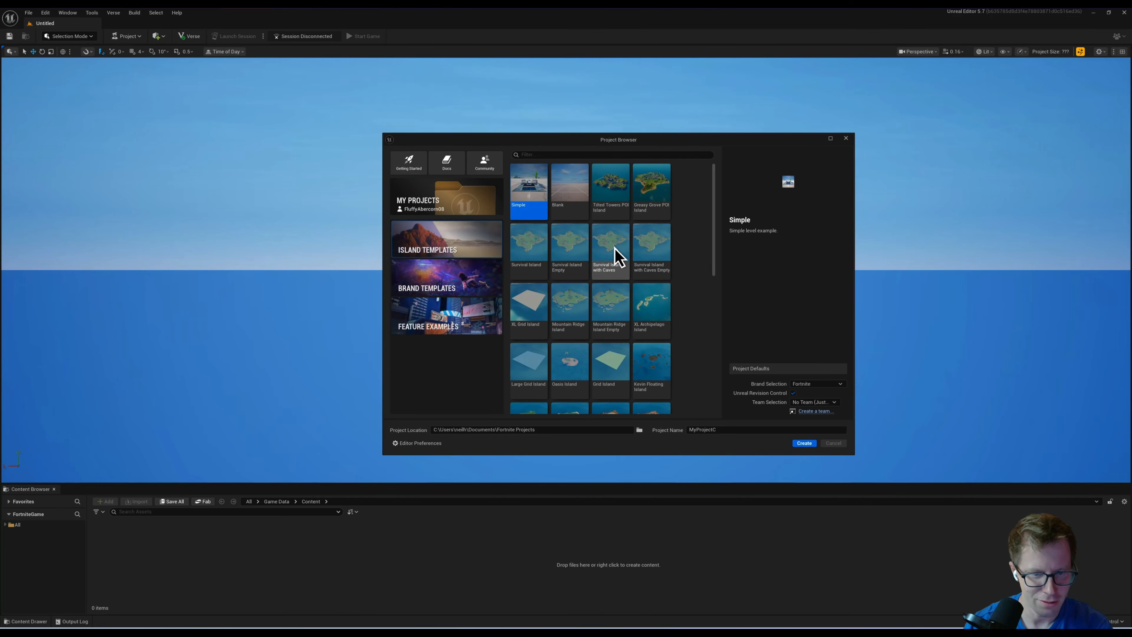
click(568, 252)
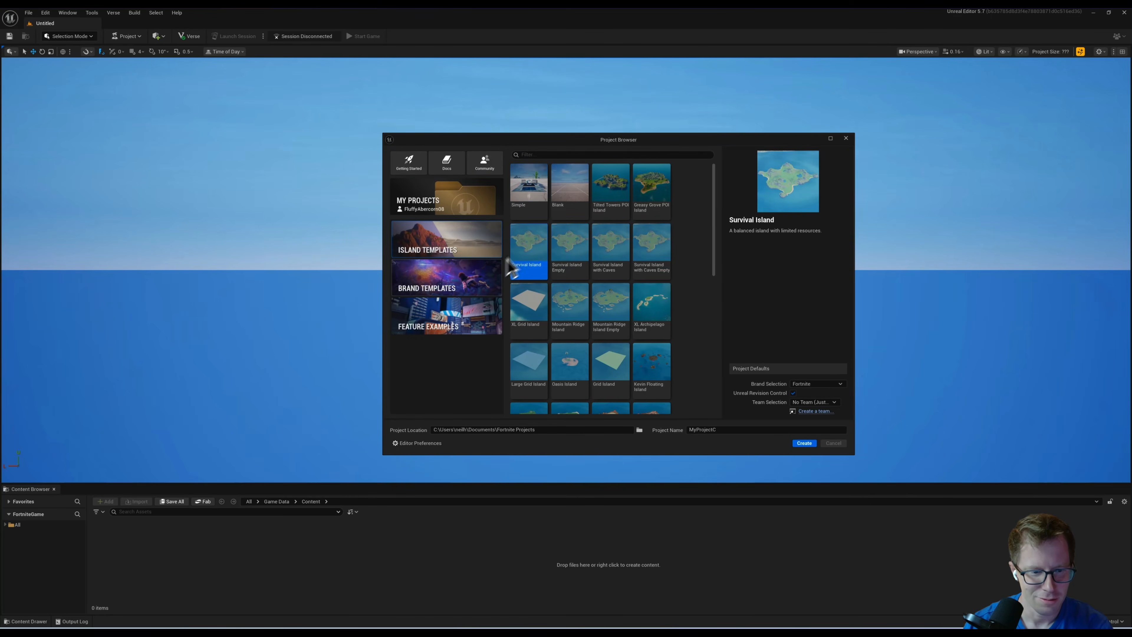
click(481, 282)
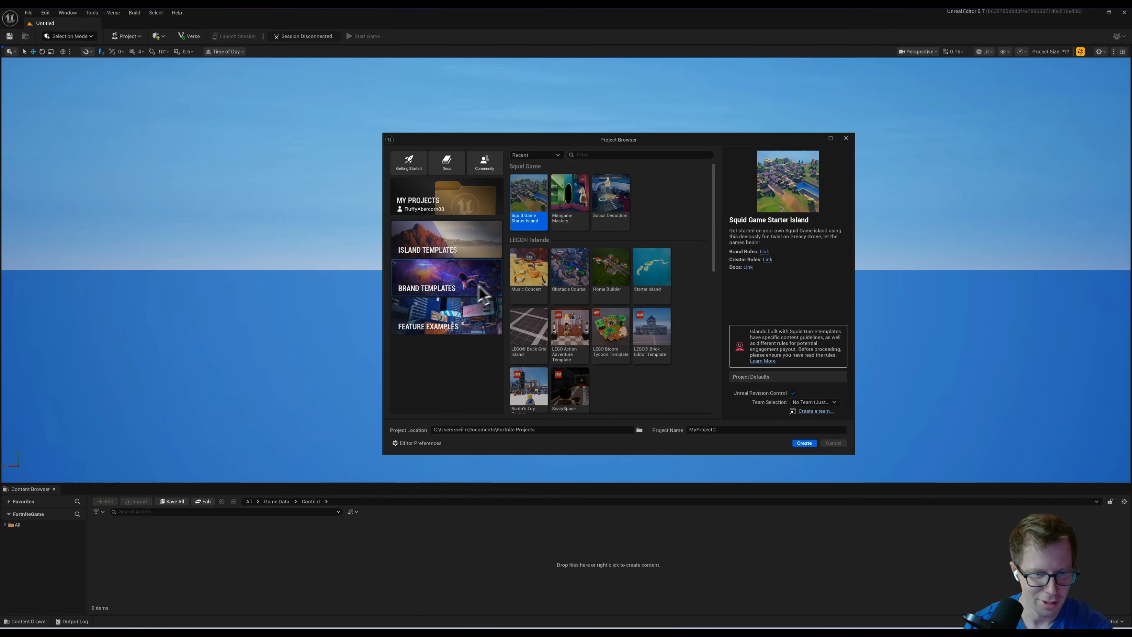
click(485, 313)
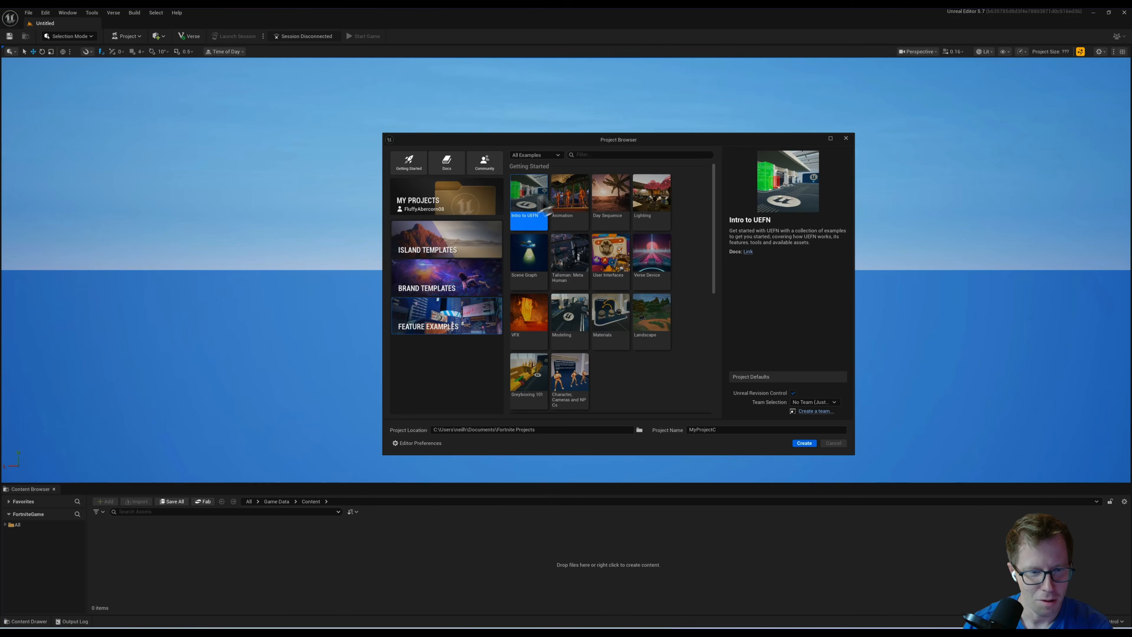
click(476, 205)
Step: Create a project named UEFN_Cine from the Animation feature example
click(466, 329)
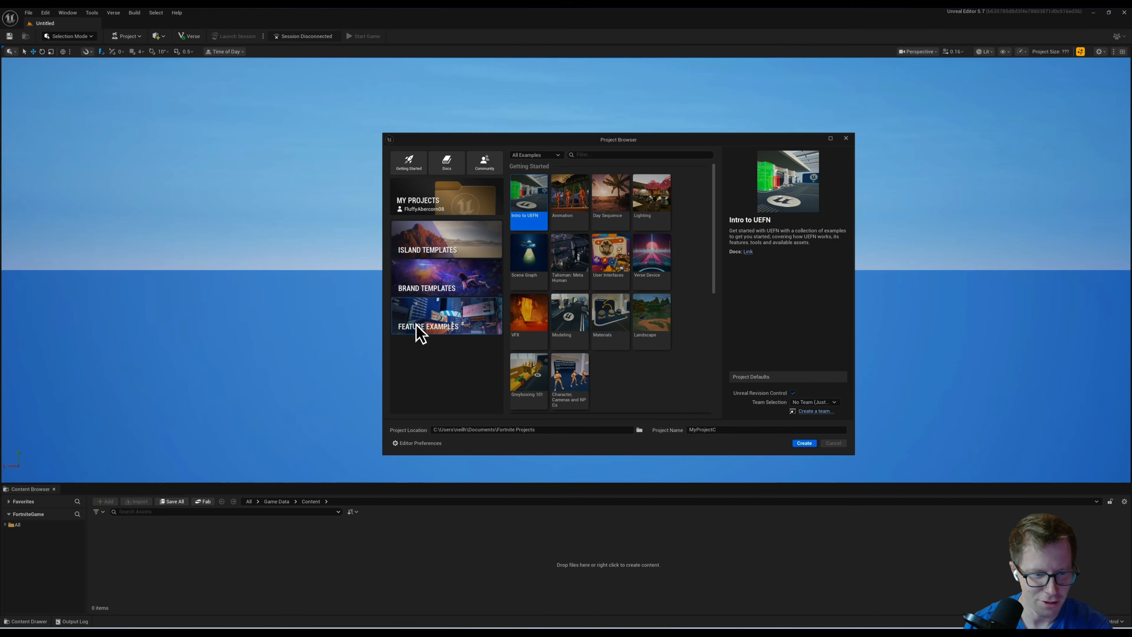
drag(563, 139, 567, 120)
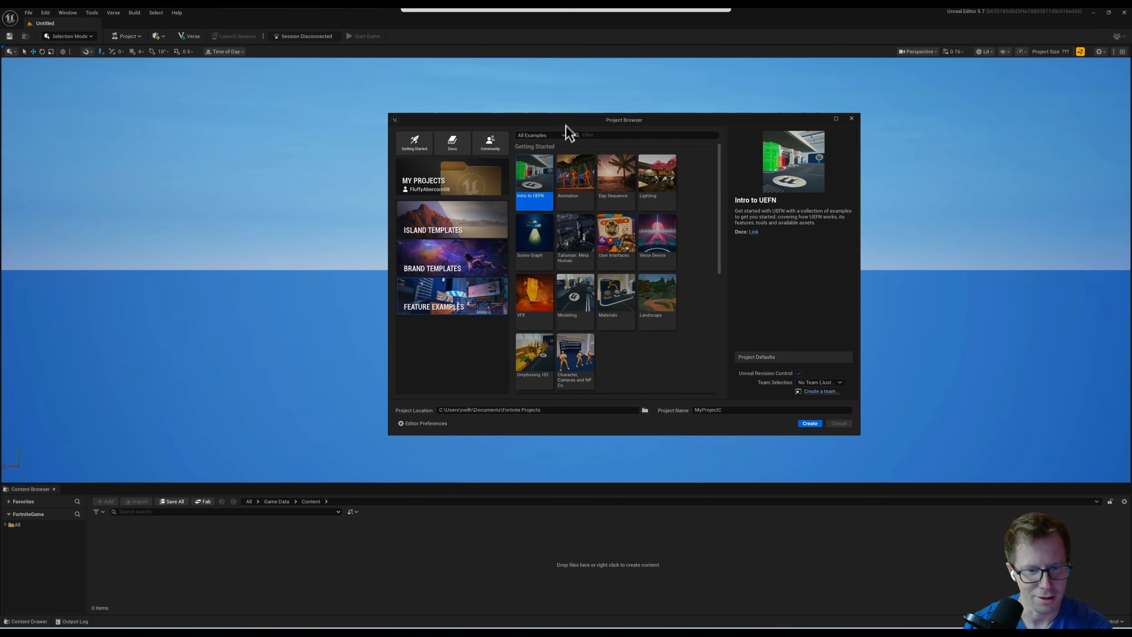
click(579, 194)
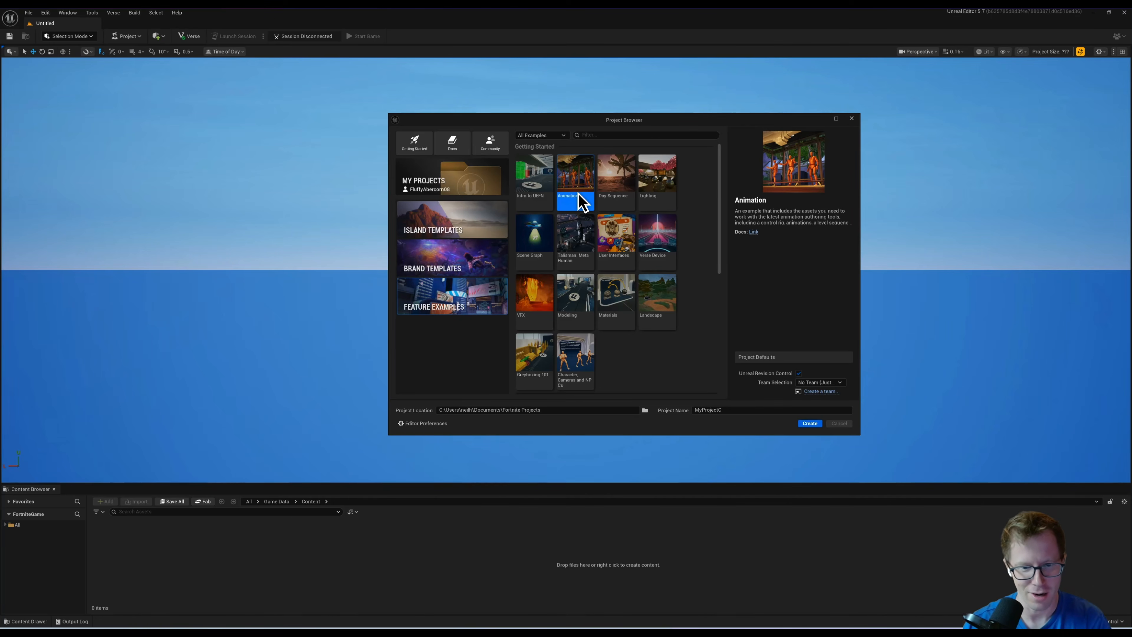
double_click(740, 409)
text(UEFN_Cine)
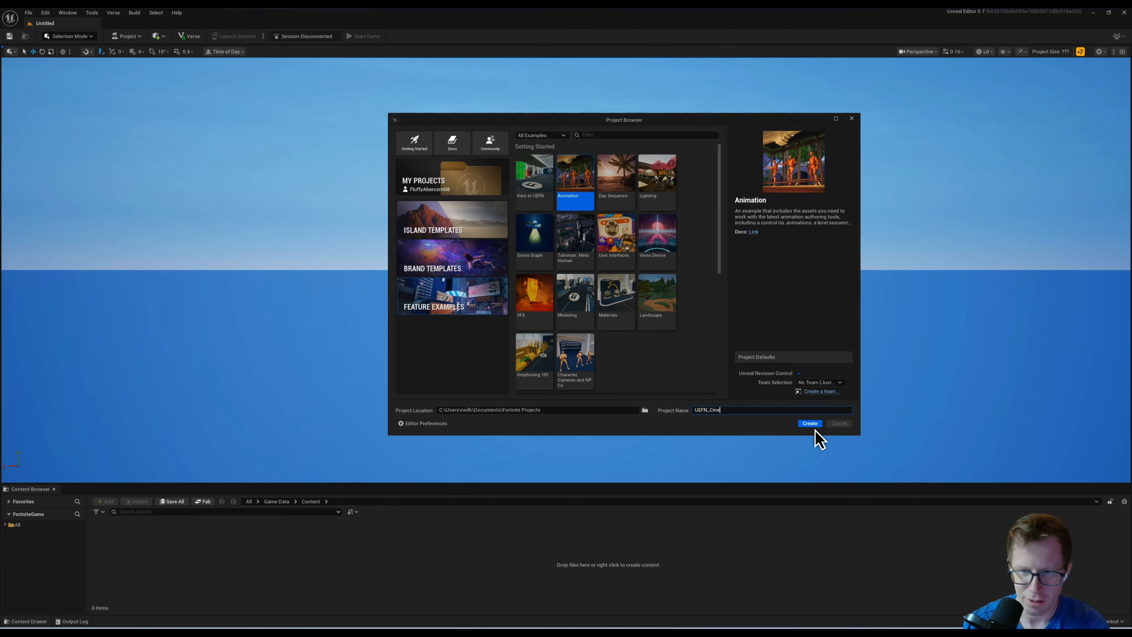
click(815, 426)
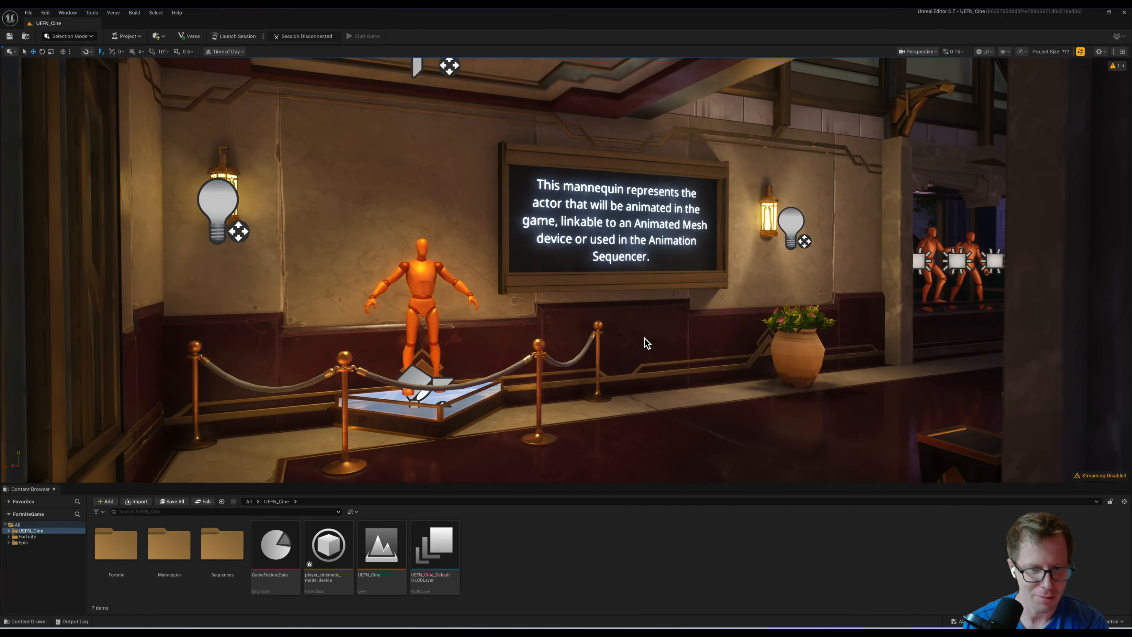
Step: Look around the sample level, from the mannequin display to the hallway and surrounding exhibits
key(s)
right_drag(645, 337, 715, 340)
key(w)
key(w)
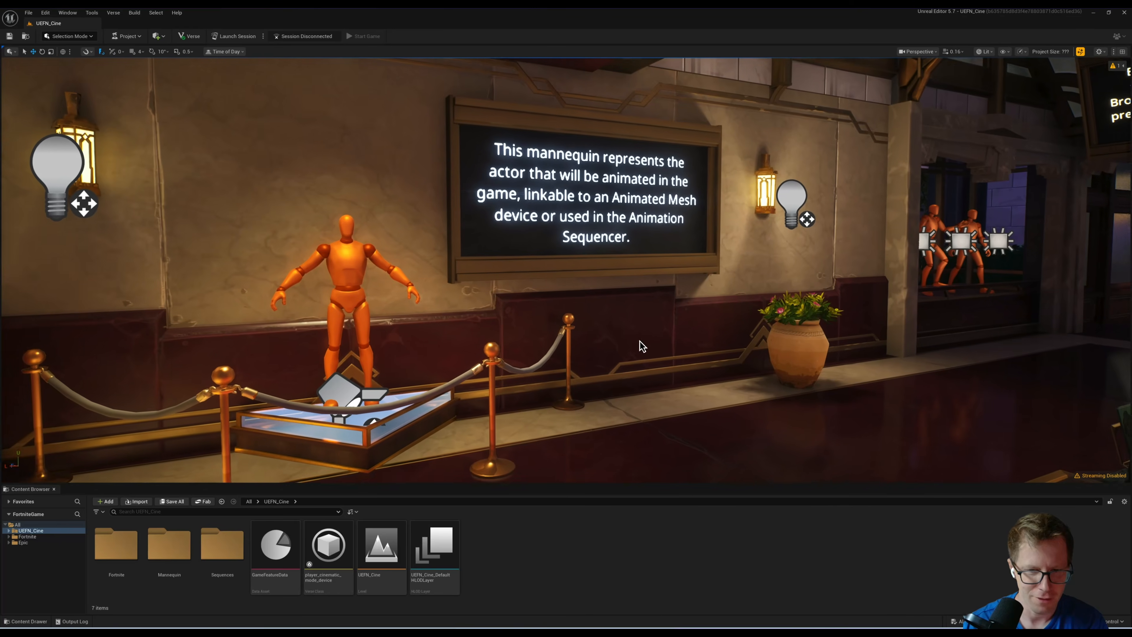
right_drag(641, 344, 724, 336)
key(w)
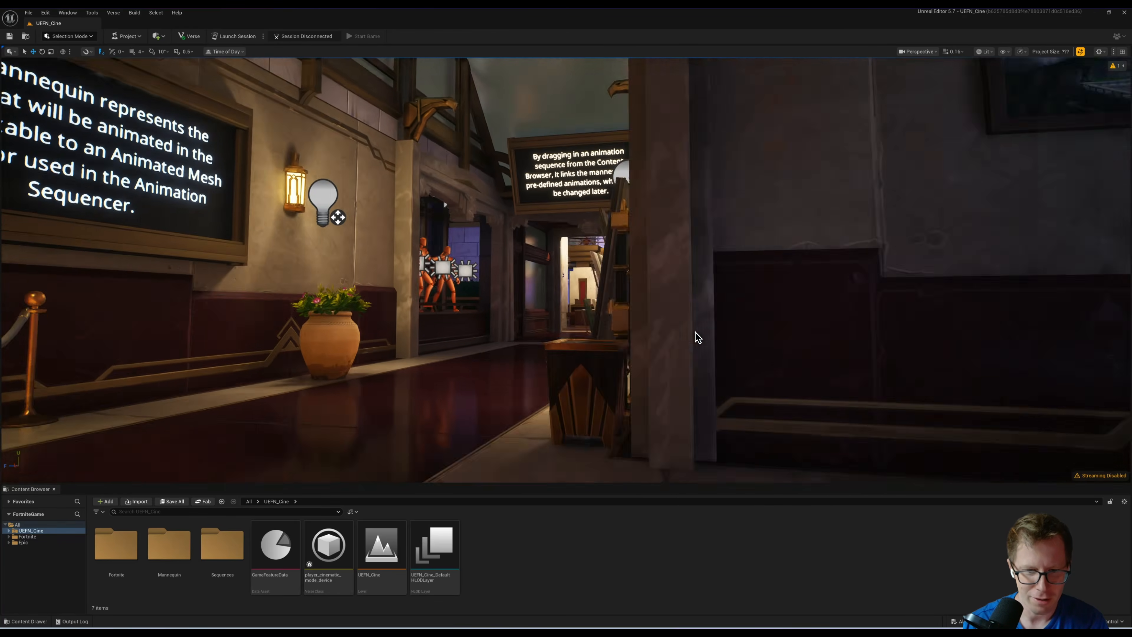
right_drag(695, 332, 619, 356)
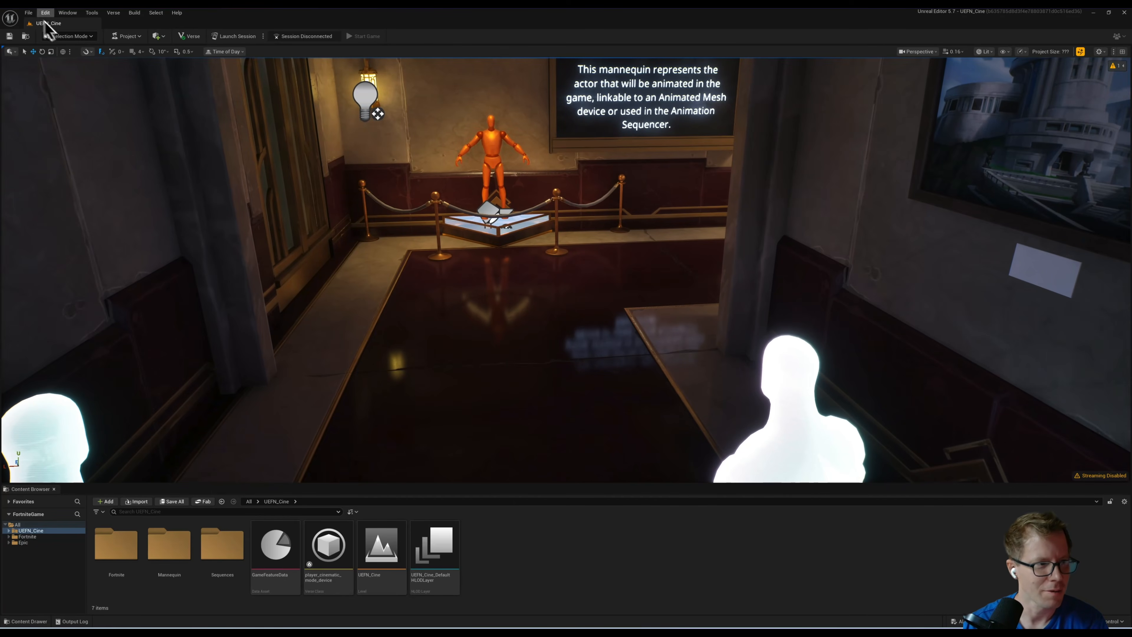
Step: Create a new level from the Tilted Towers POI Island template and look around its park area
click(49, 42)
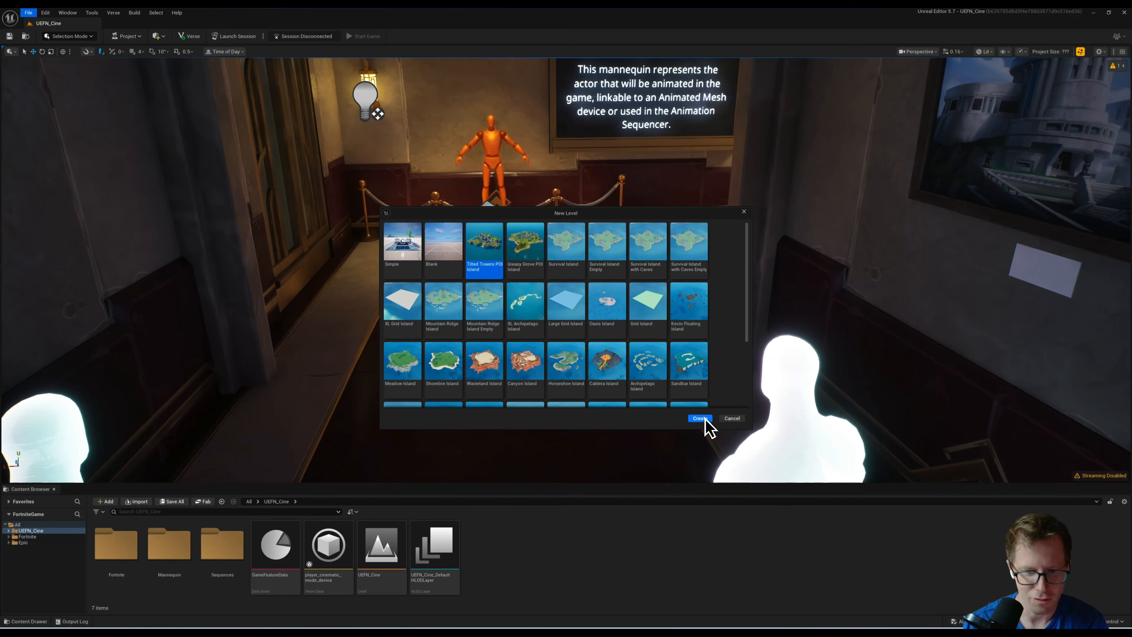
click(705, 418)
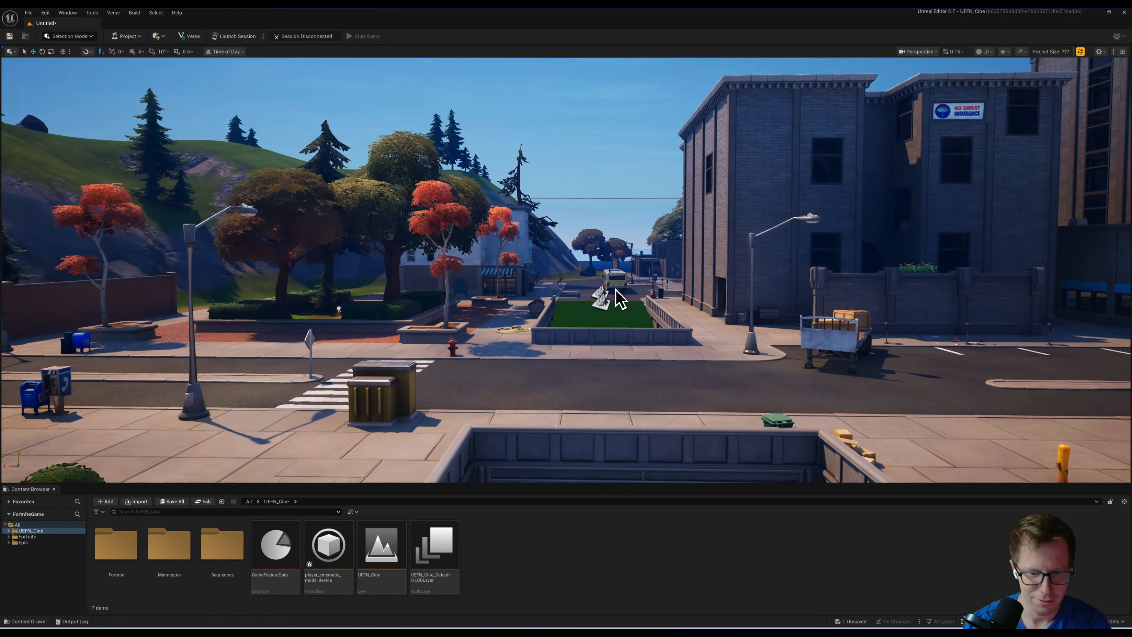
right_drag(614, 291, 673, 291)
right_drag(553, 301, 307, 318)
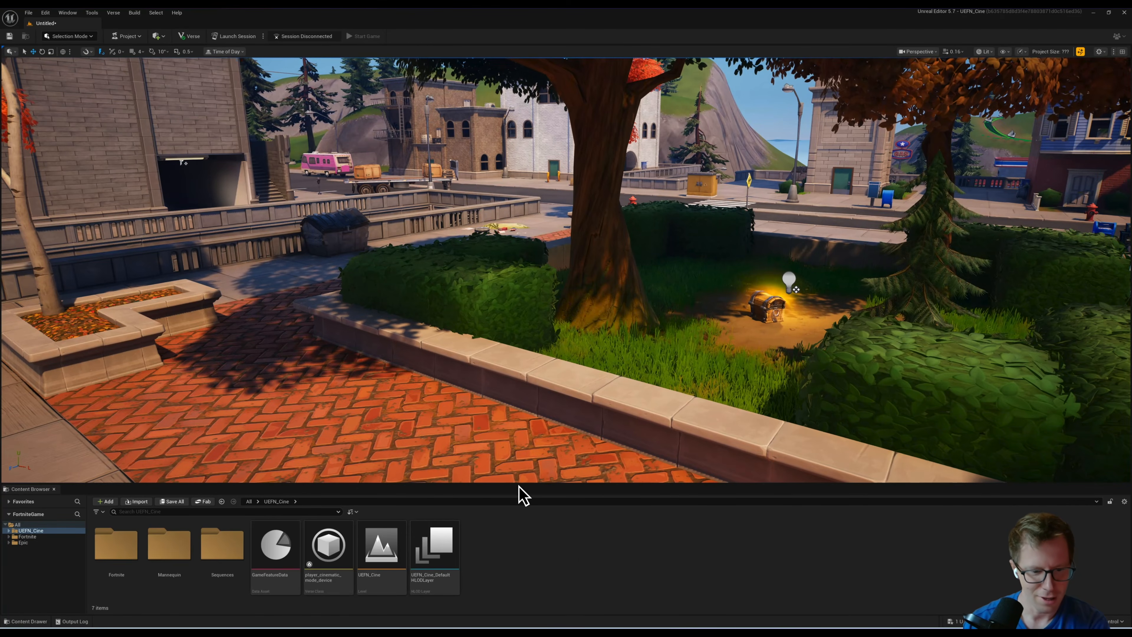
Step: Enlarge the Content Browser and add a folder named FBX inside the UEFN_Cine folder
drag(519, 486, 519, 420)
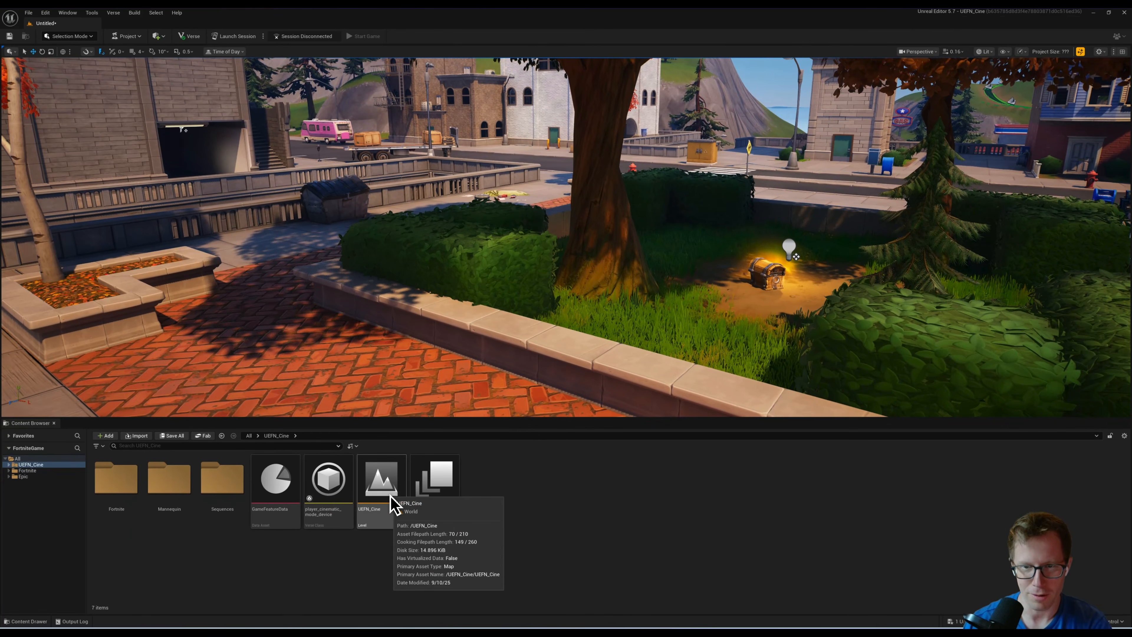
click(22, 458)
right_click(33, 459)
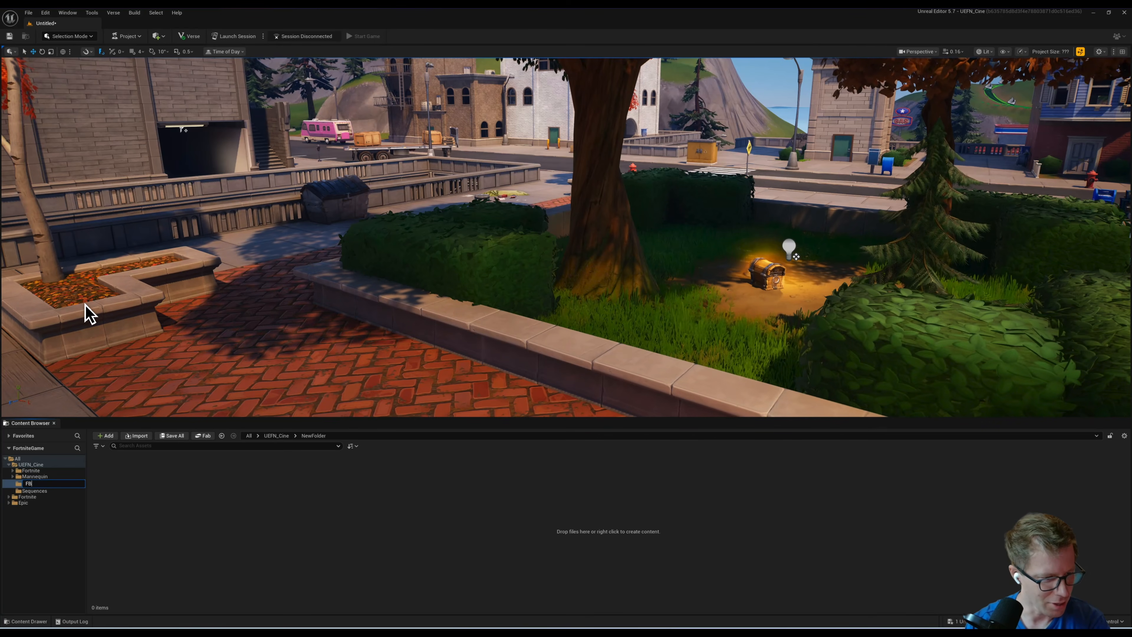
text(X)
key(Return)
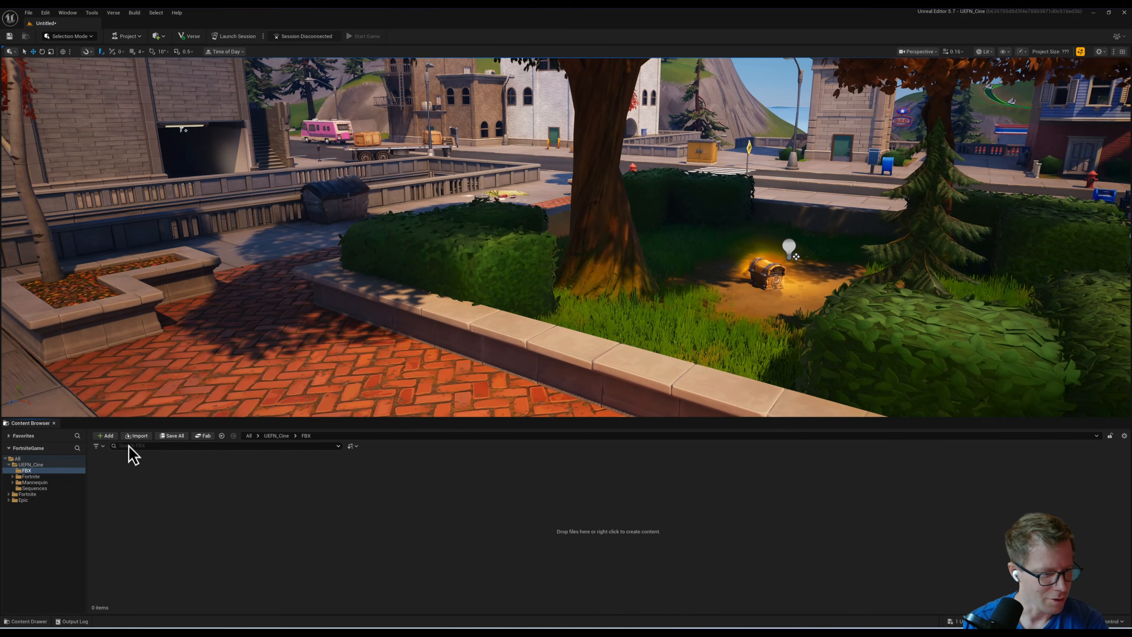
Step: Choose PRS_Win.fbx from the UEFN_Promo FBX folder for import into the project's FBX folder
click(134, 437)
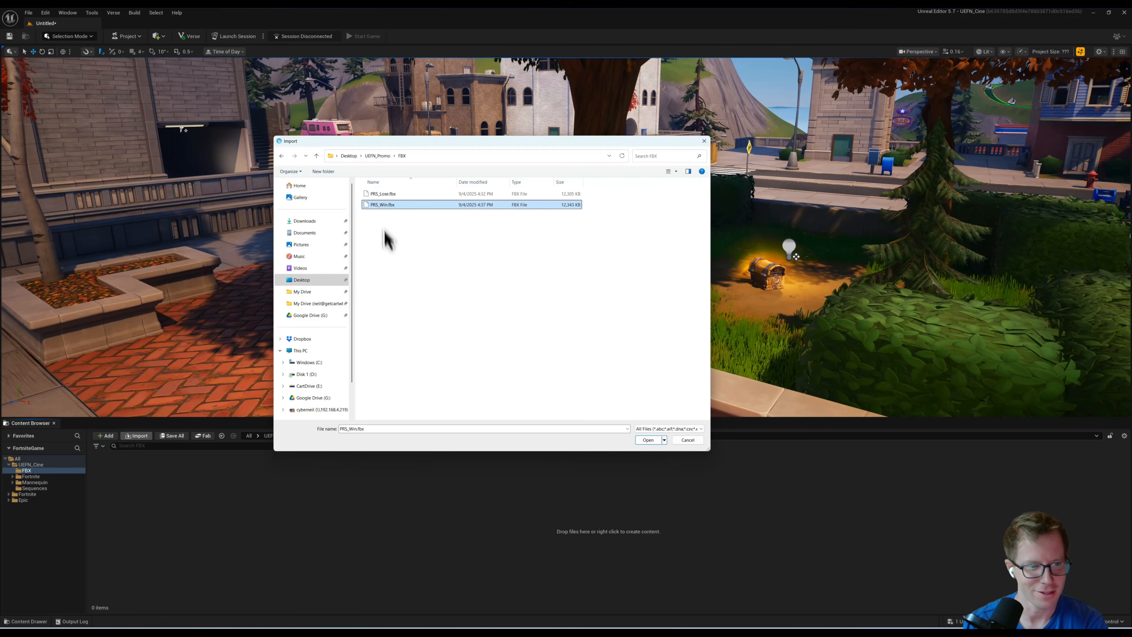
click(380, 194)
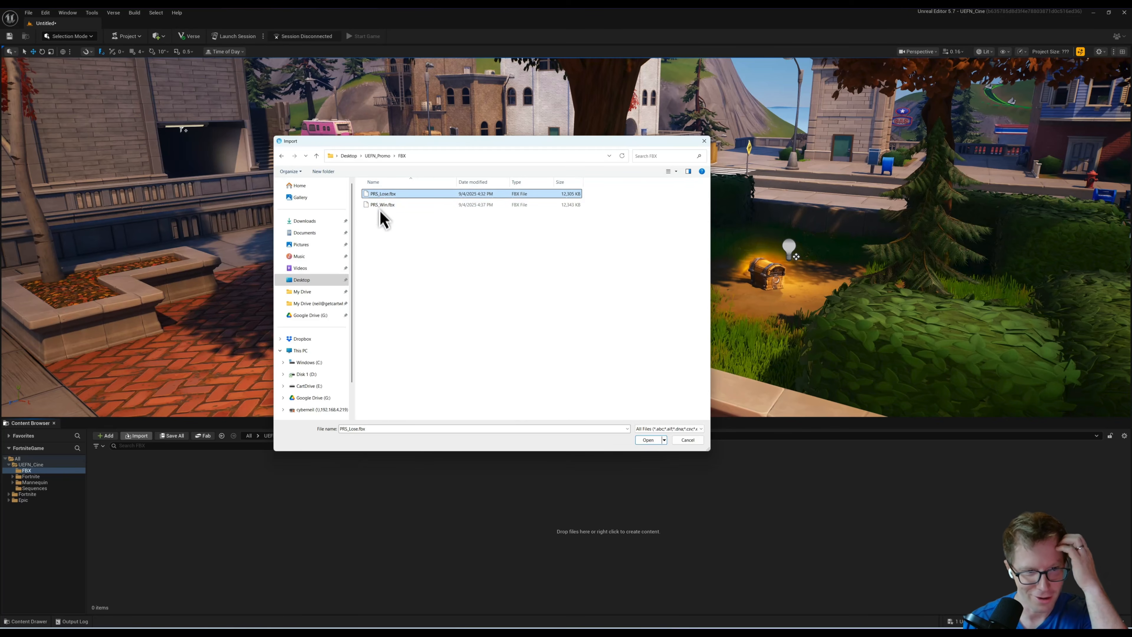
click(382, 205)
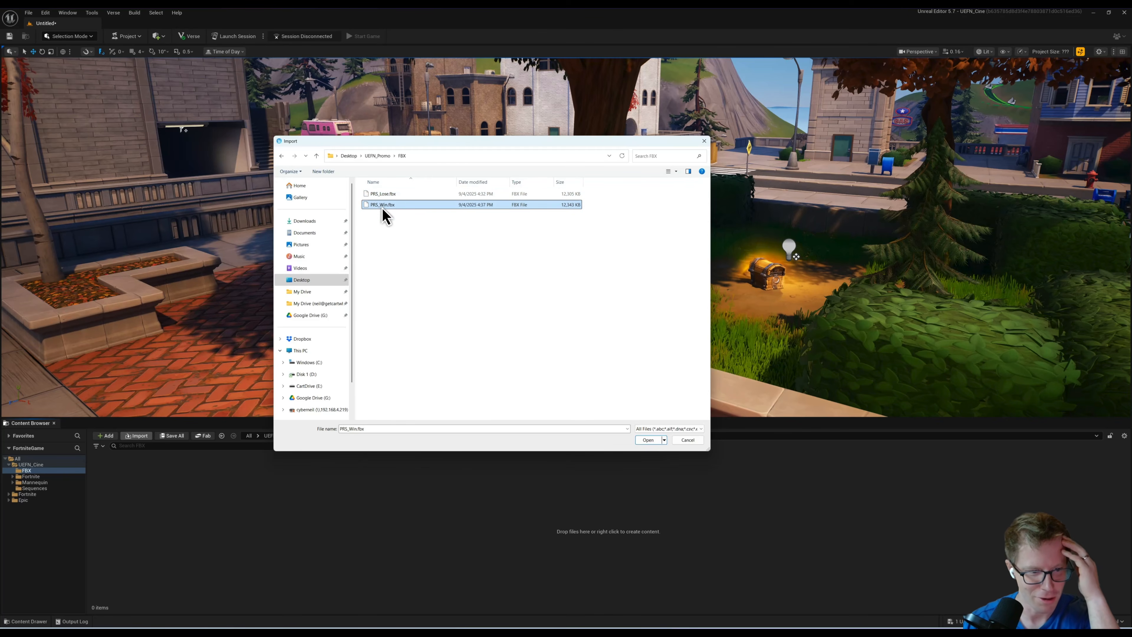
click(649, 441)
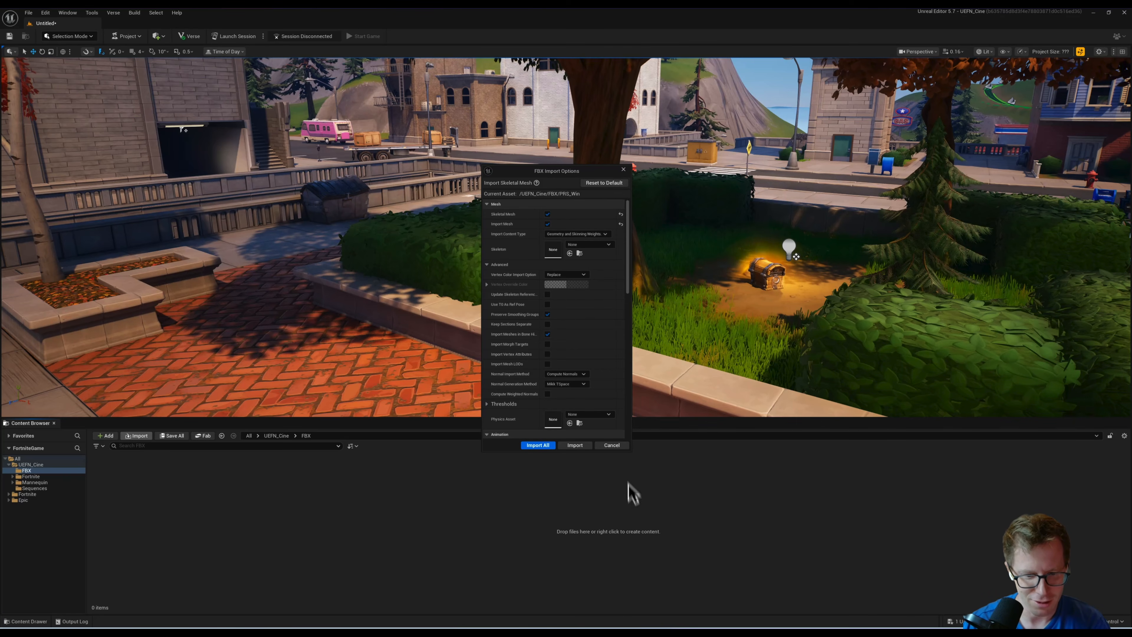
Step: Set the import rotation's Z value to 90°, import all of PRS_Win with its animation, and preview PRS_Win_Anim
drag(627, 280, 636, 232)
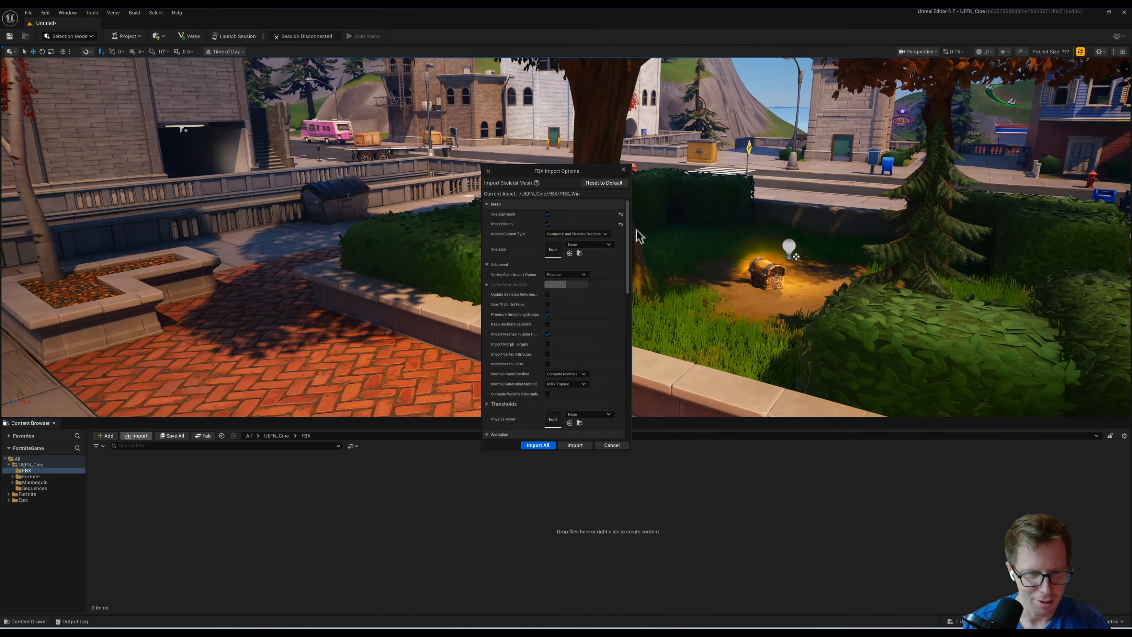
scroll(575, 352, down, 10)
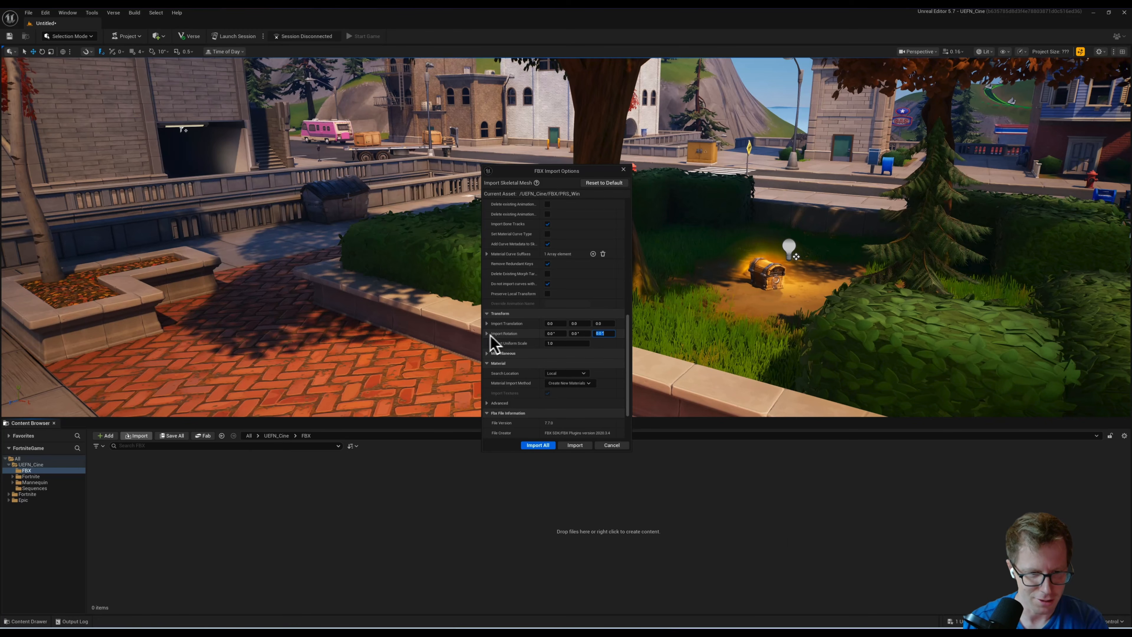
click(598, 353)
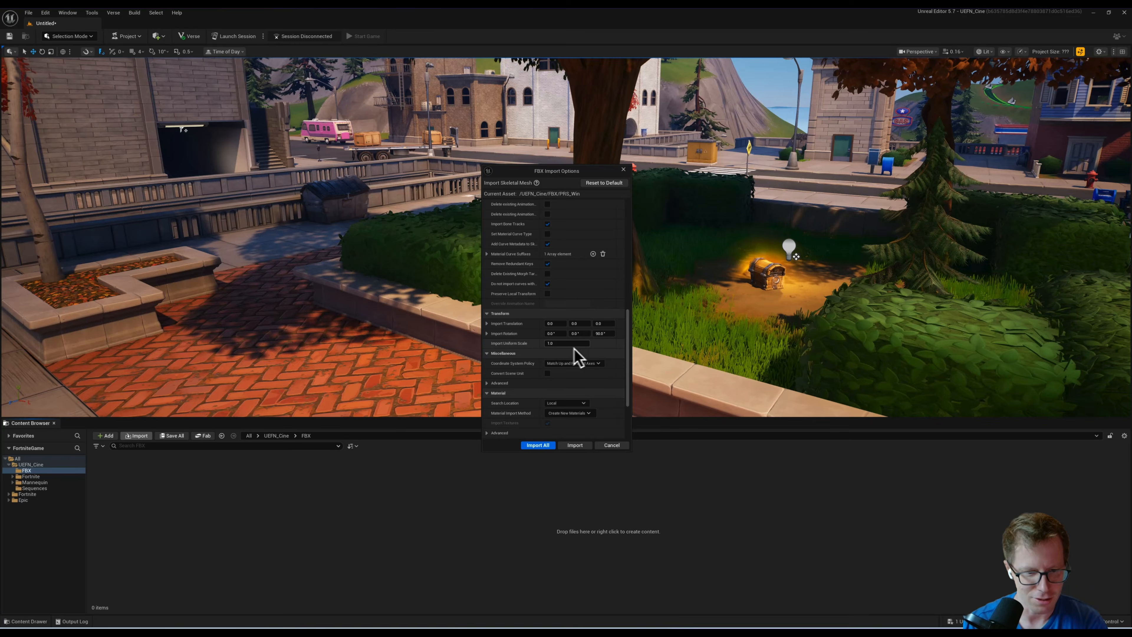
scroll(578, 356, up, 5)
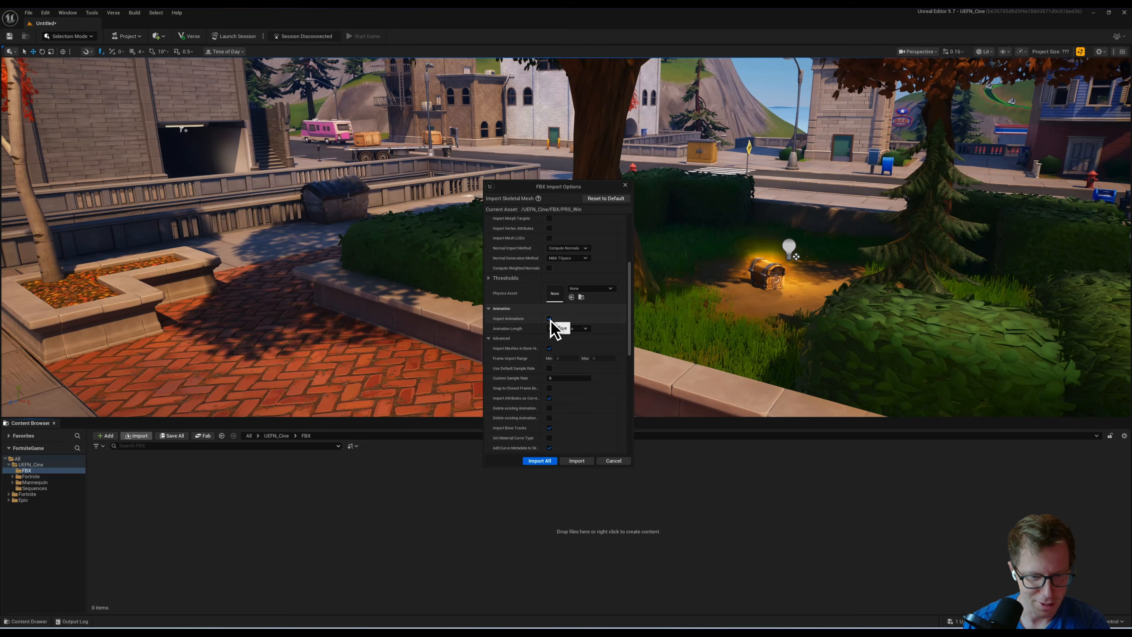
scroll(588, 406, down, 5)
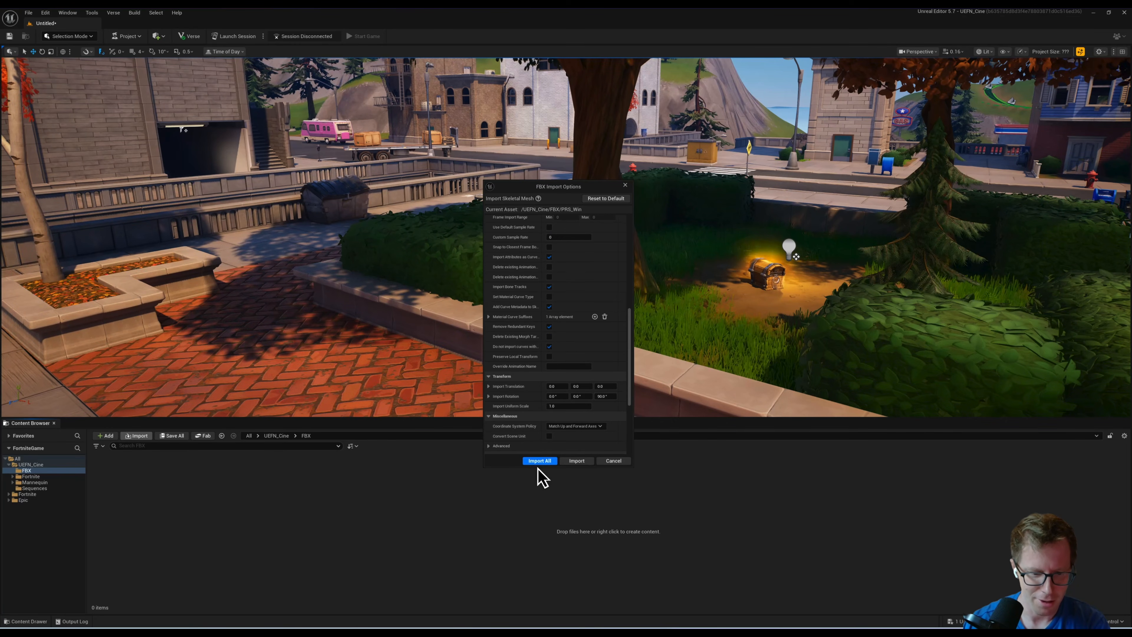
click(540, 462)
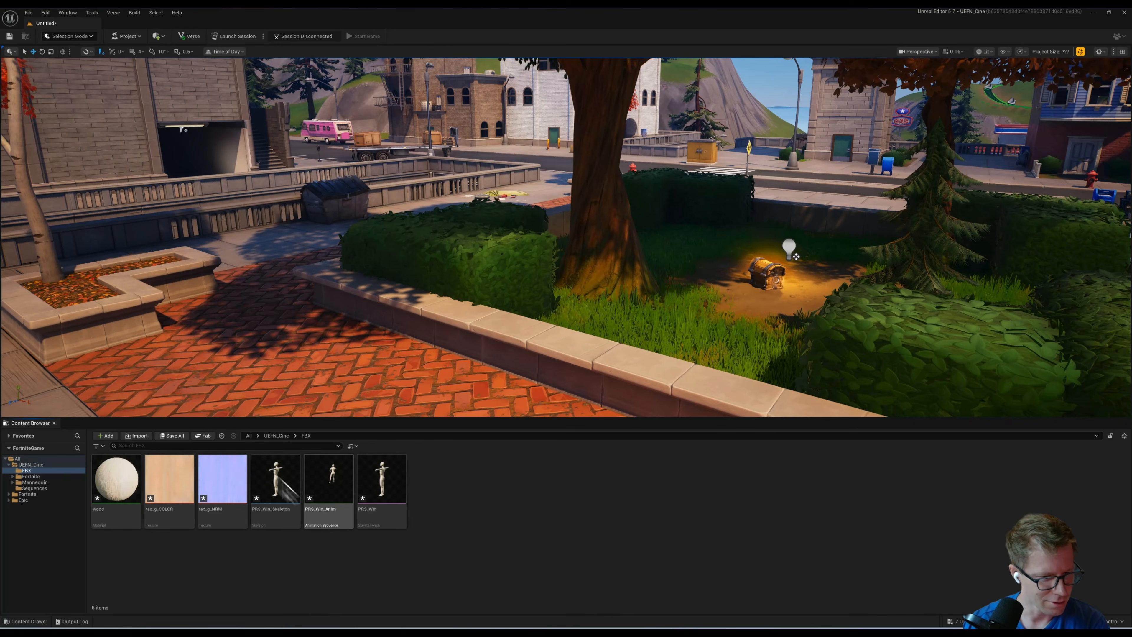
double_click(351, 479)
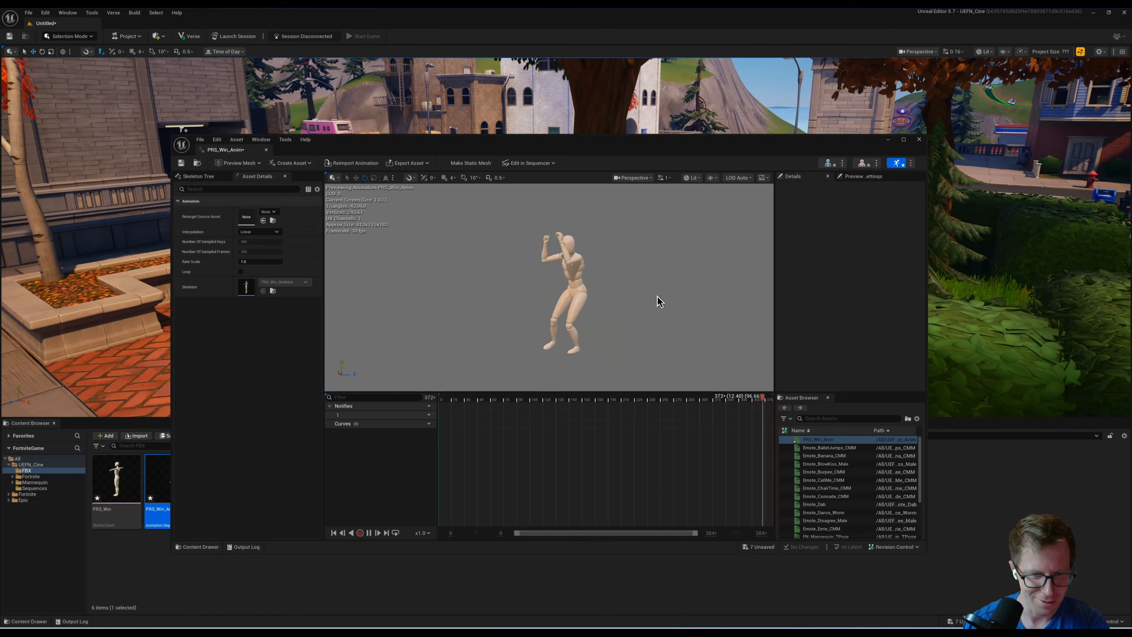
click(919, 139)
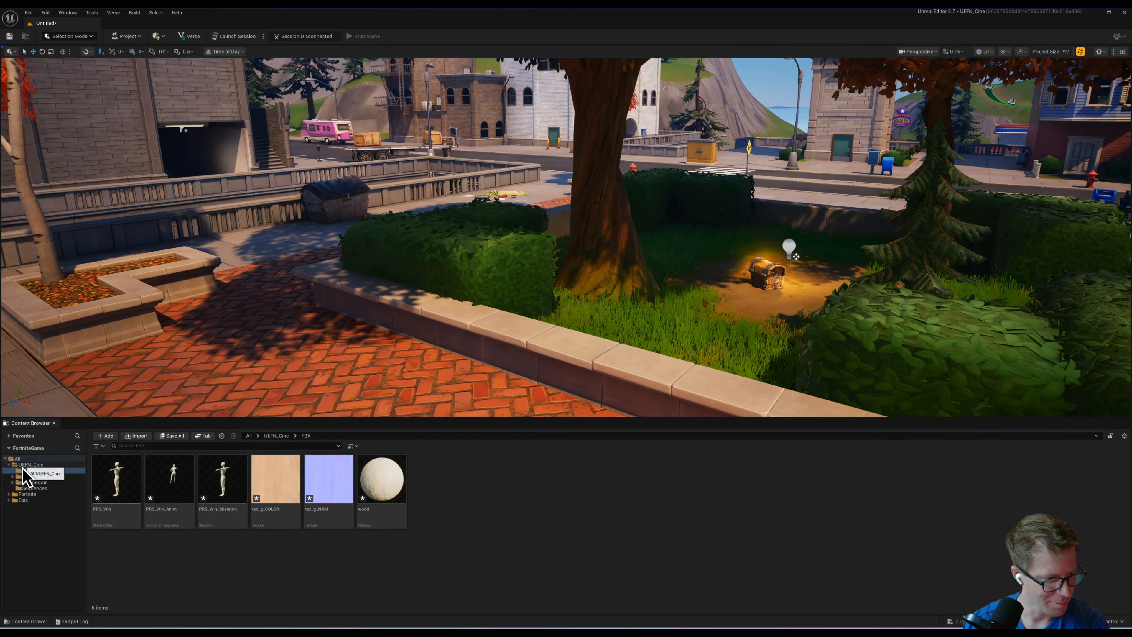
Step: Add a folder named Animation inside the UEFN_Cine folder
right_click(25, 465)
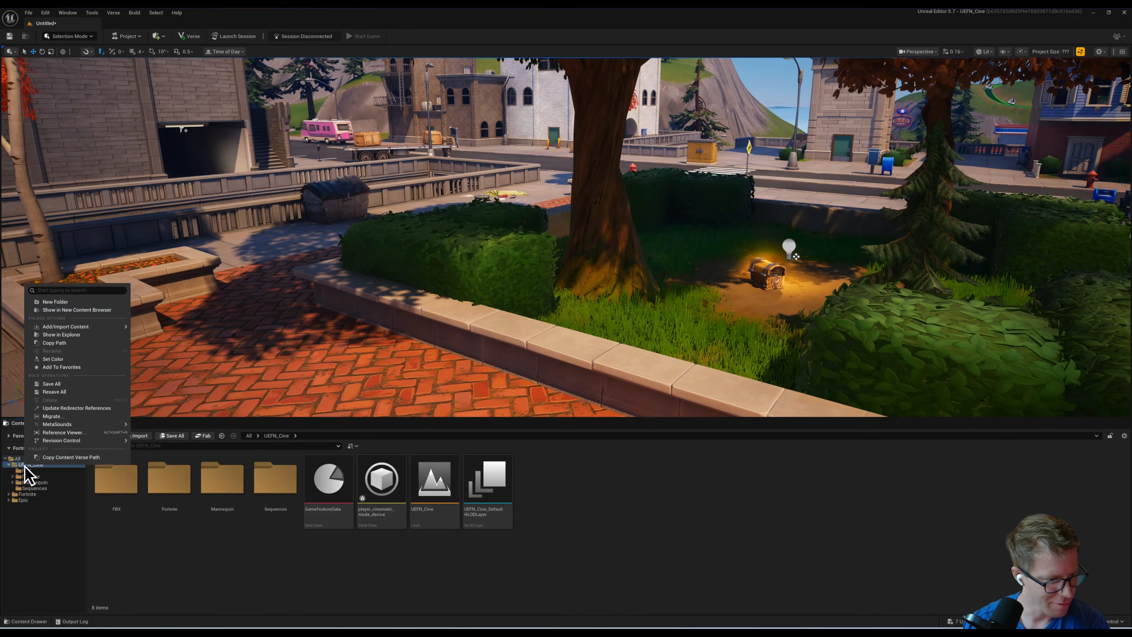
click(83, 303)
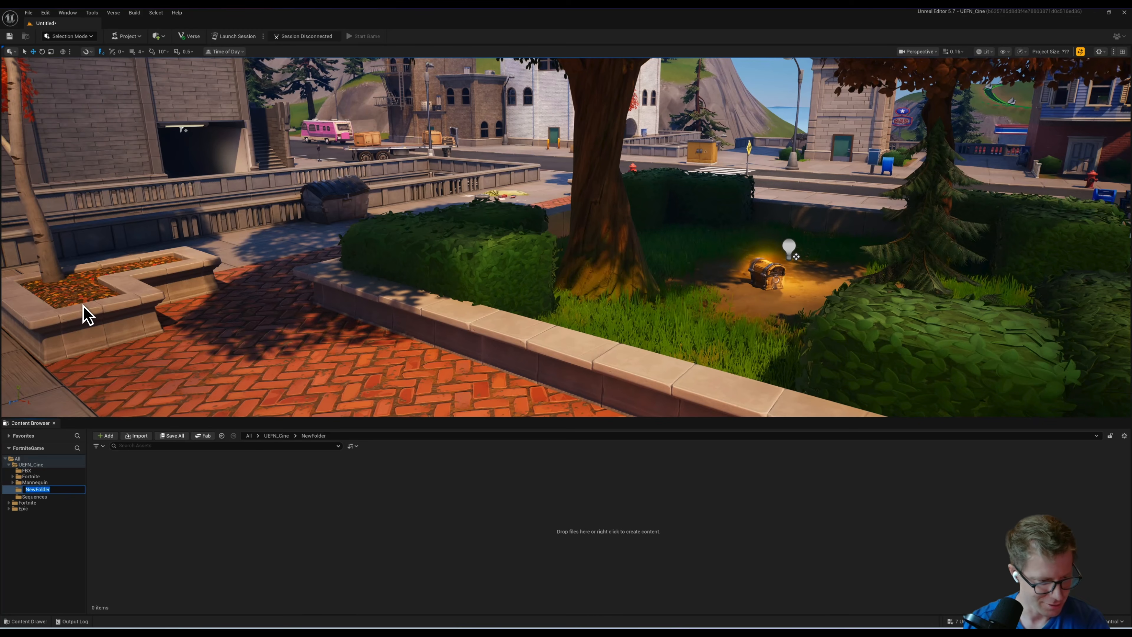
text(ANIMA)
Step: Preview the PRS_Win_Anim animation sequence from the FBX folder again
click(163, 524)
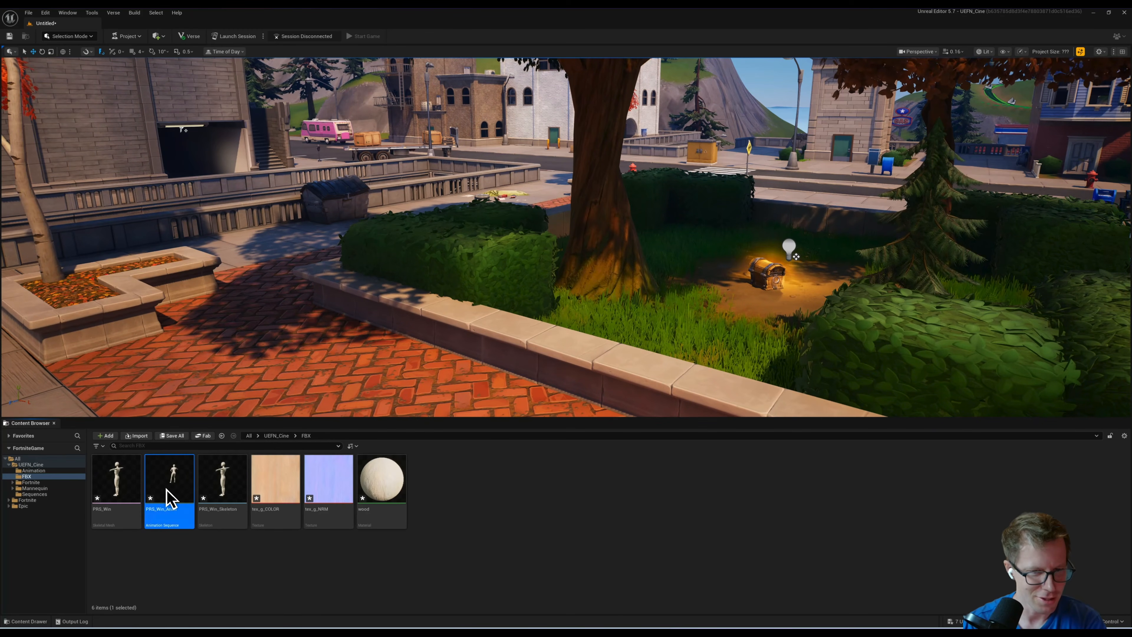
double_click(171, 498)
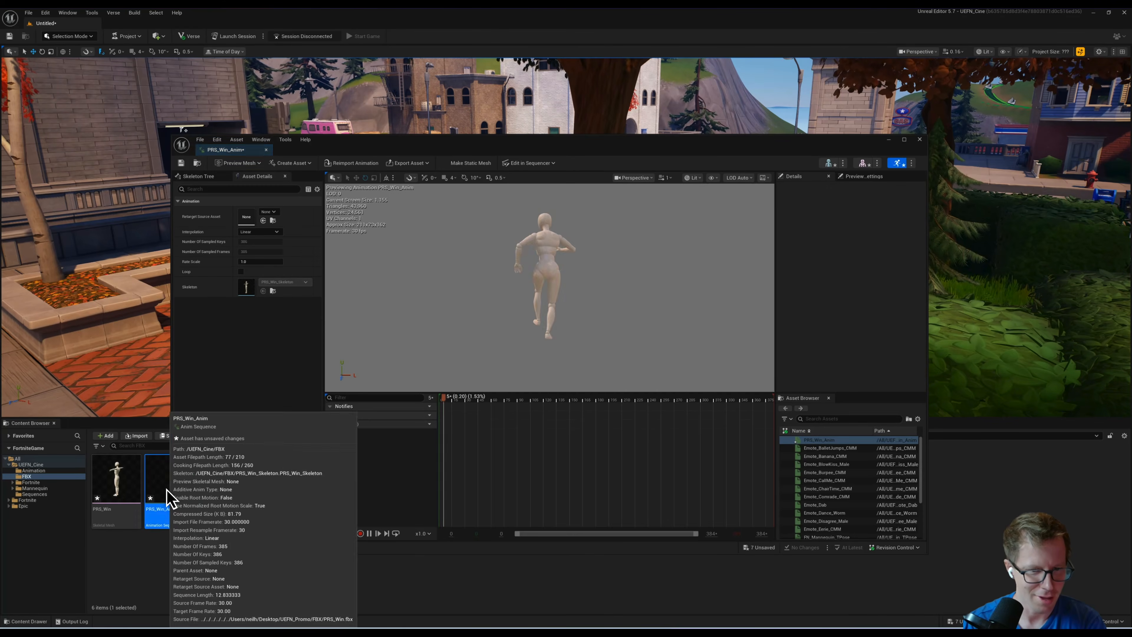
click(920, 140)
Step: Start Retarget Animations for PRS_Win_Anim with the orange FN_Mannequin as the target skeletal mesh
right_click(165, 485)
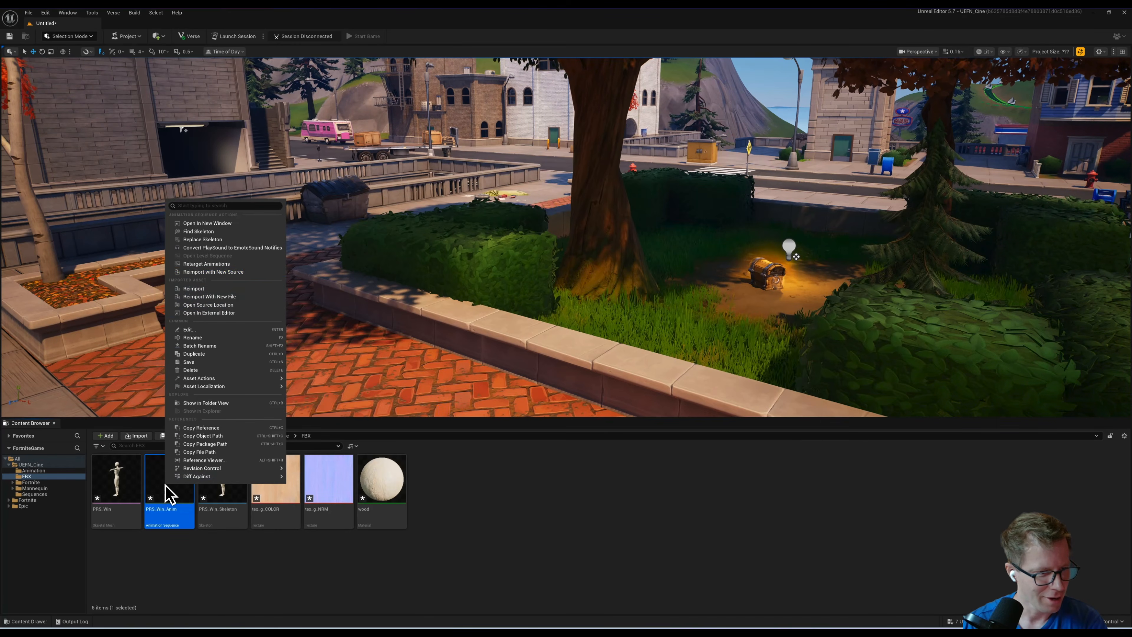
click(224, 264)
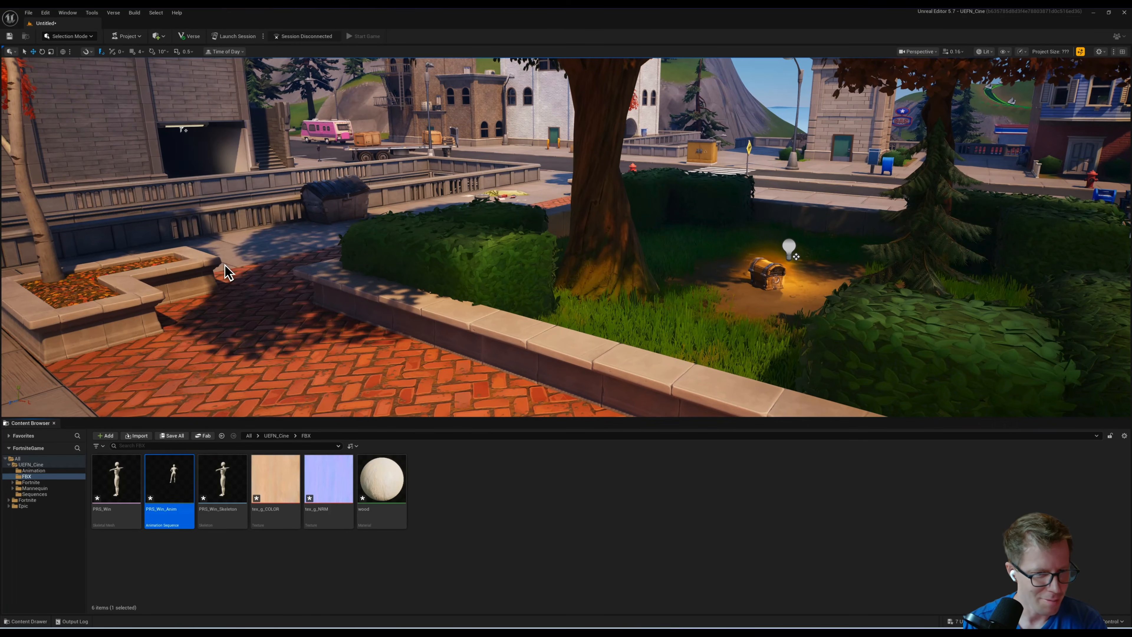
click(761, 240)
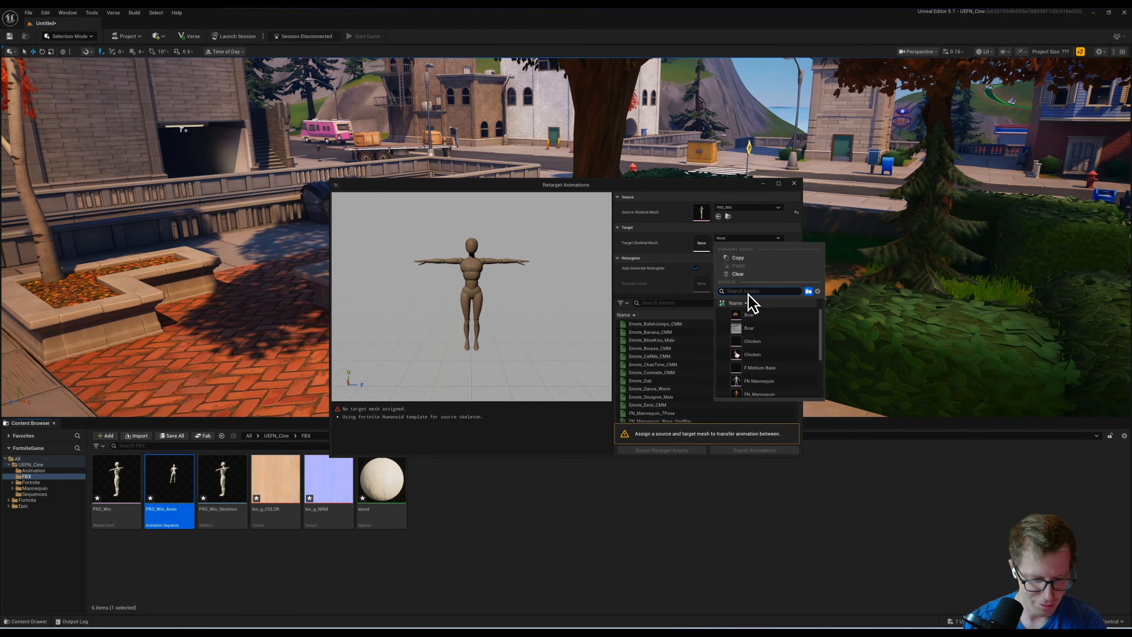
click(761, 399)
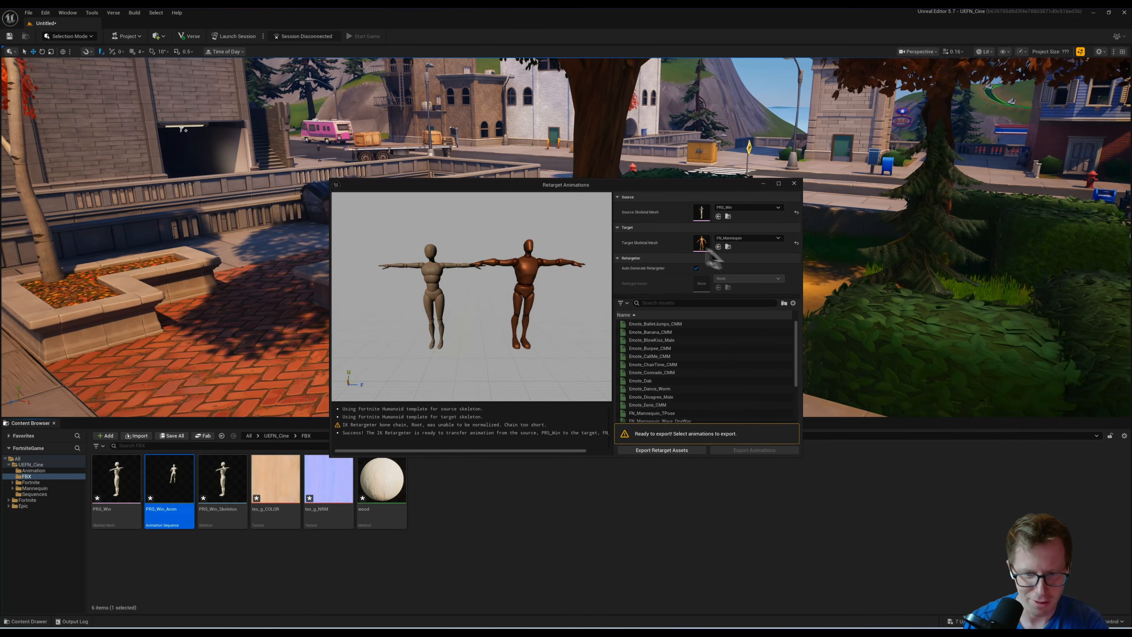
Step: Filter the retarget animations by "Win", select PRS_Win_Anim, and export it to the Animation folder with the prefix FN_
click(668, 304)
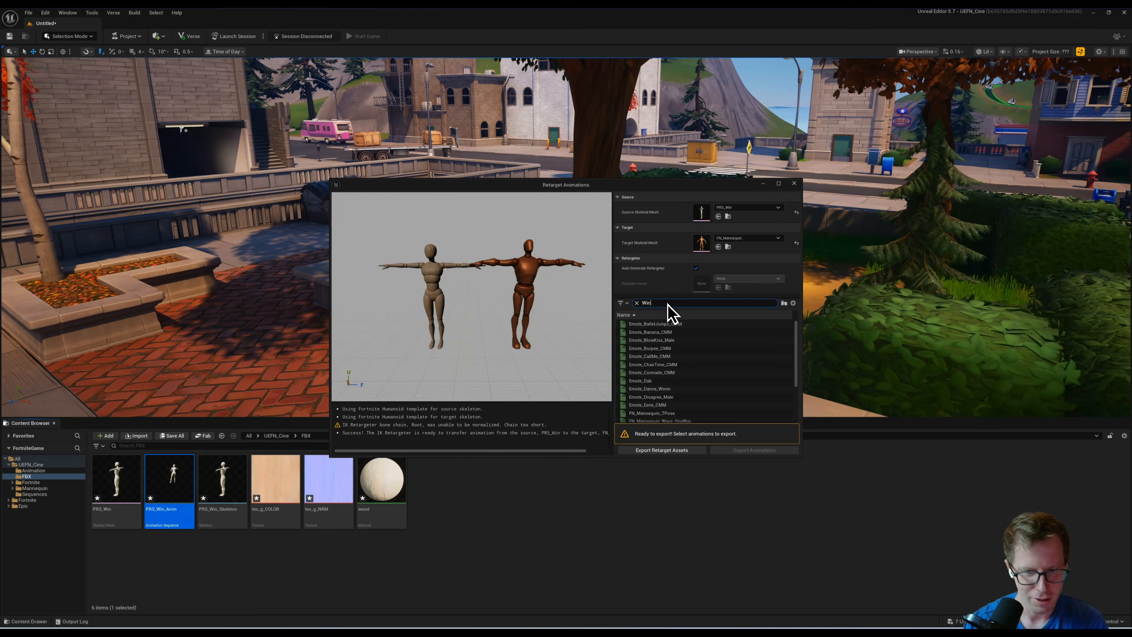
text(Win)
click(650, 325)
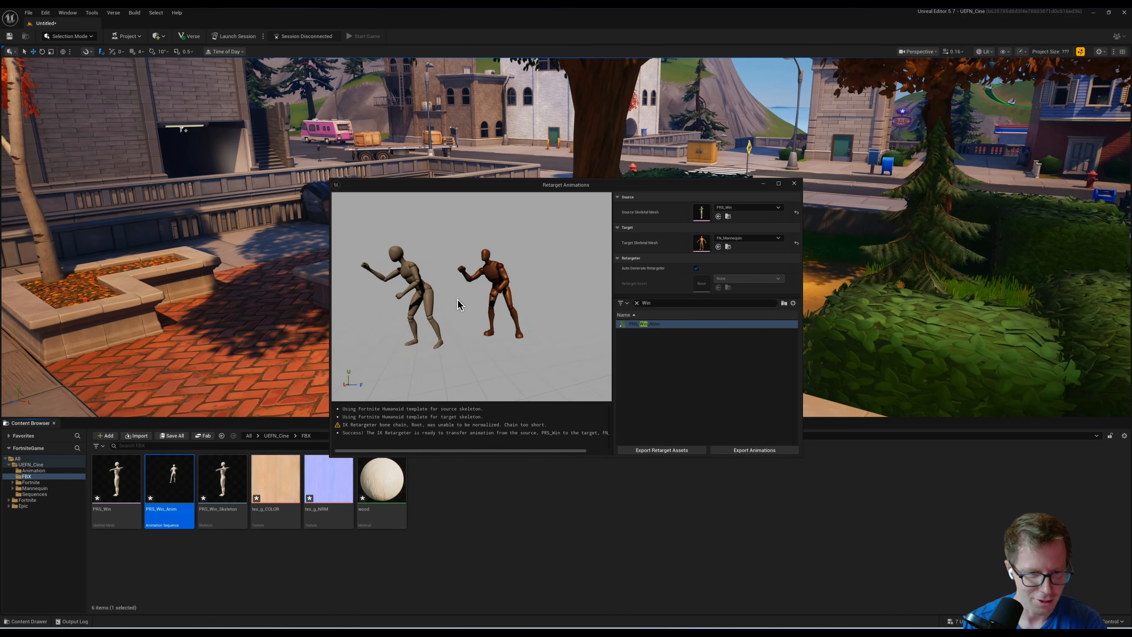
scroll(449, 305, up, 2)
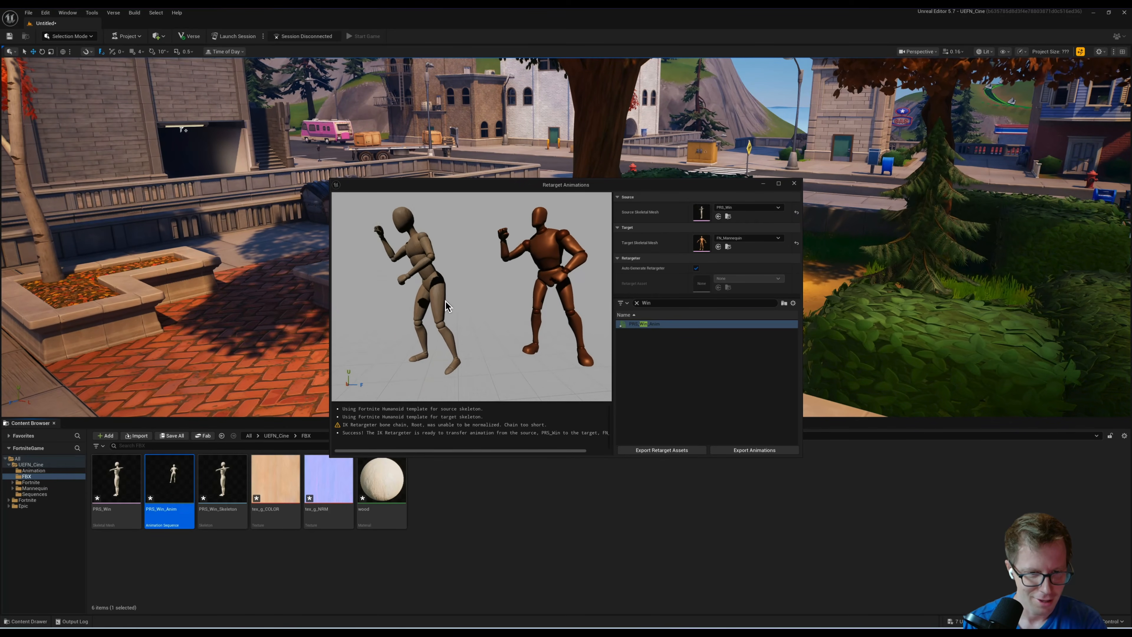
click(746, 451)
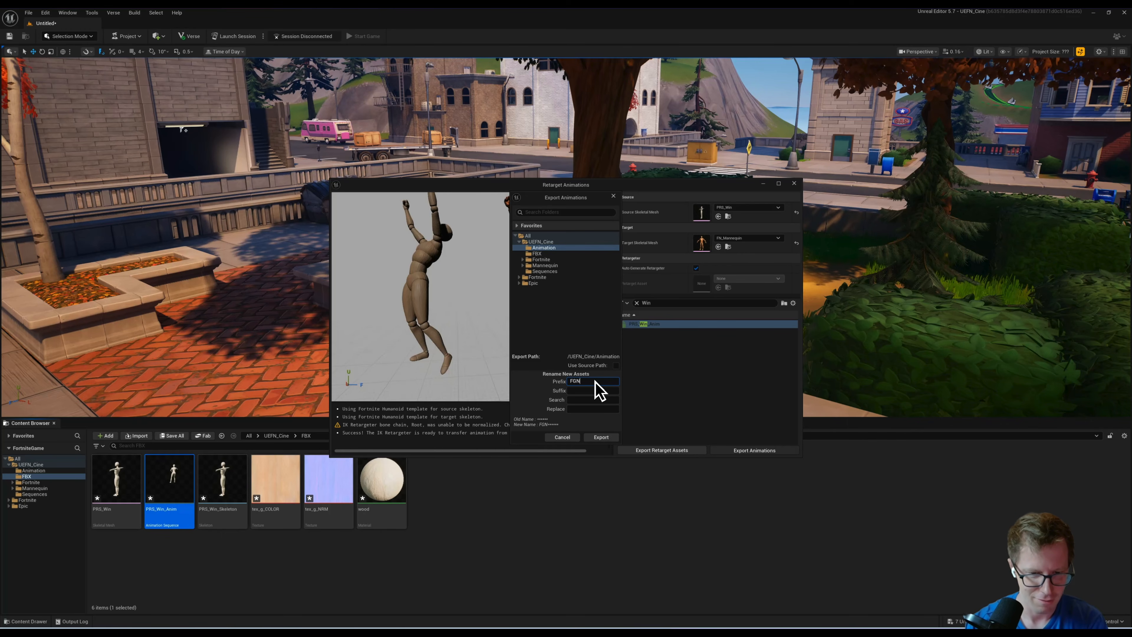
click(602, 437)
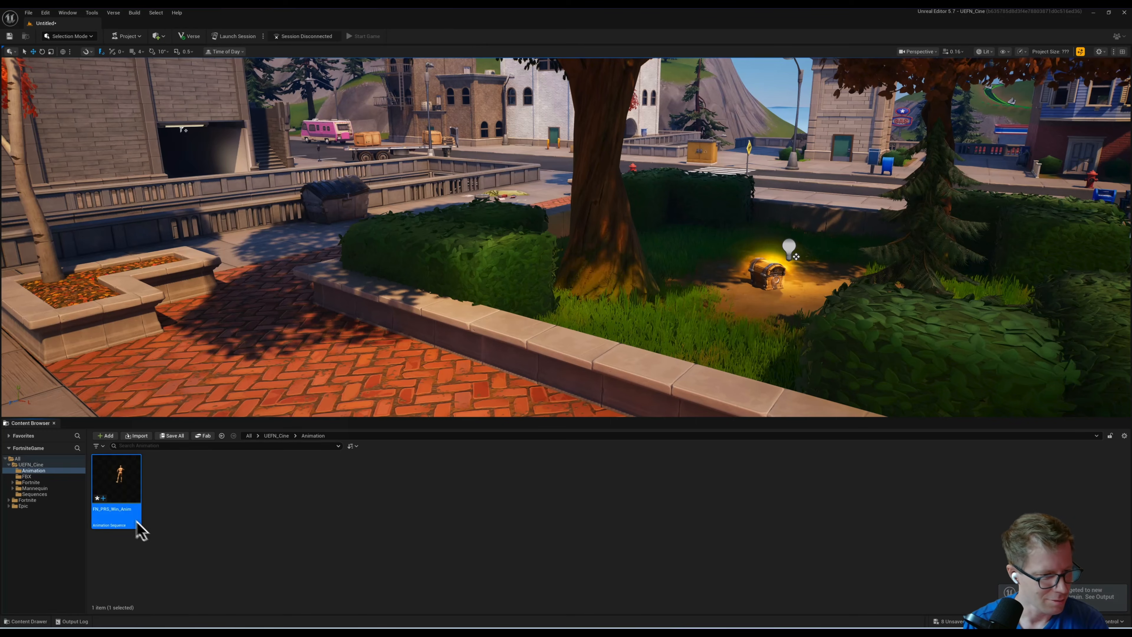
Step: Preview the retargeted FN_PRS_Win_Anim animation from the Animation folder
click(33, 471)
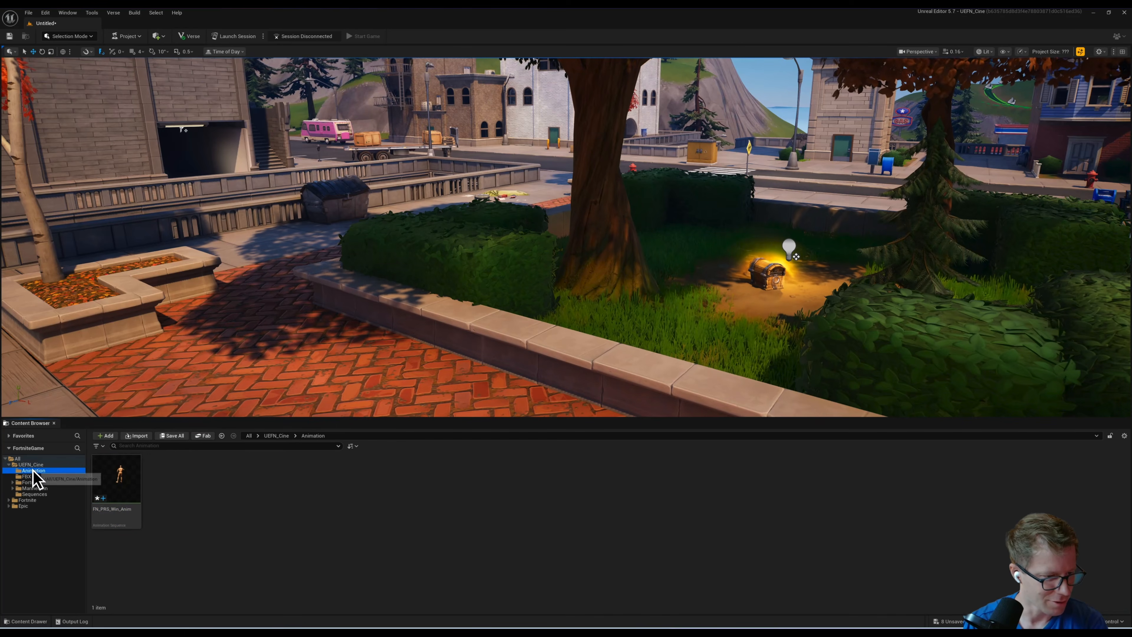
double_click(118, 493)
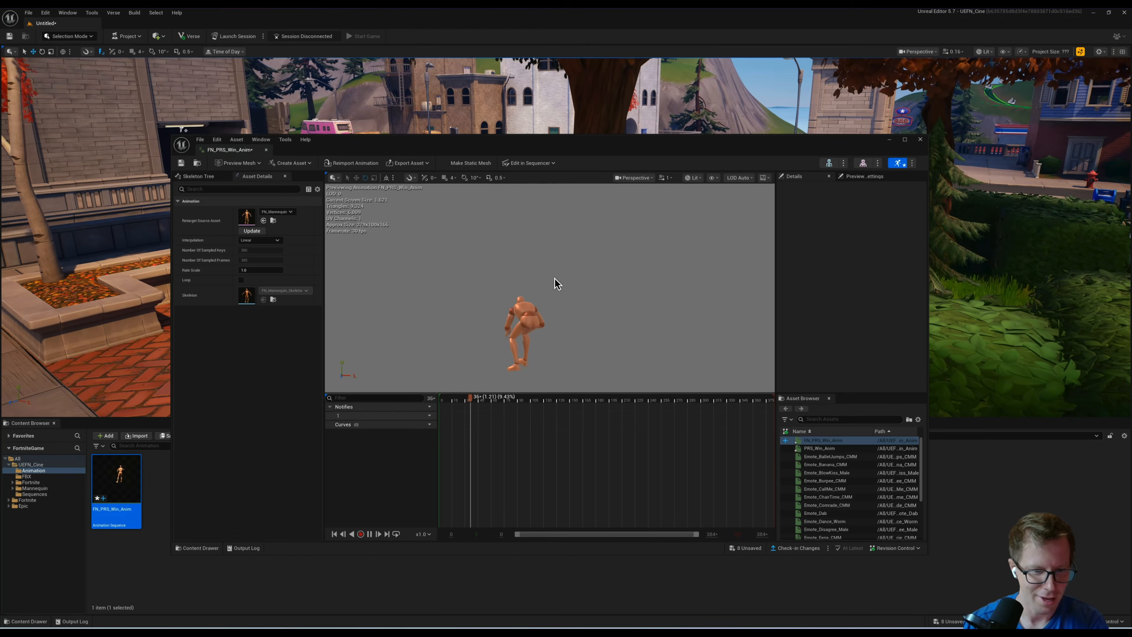
click(920, 139)
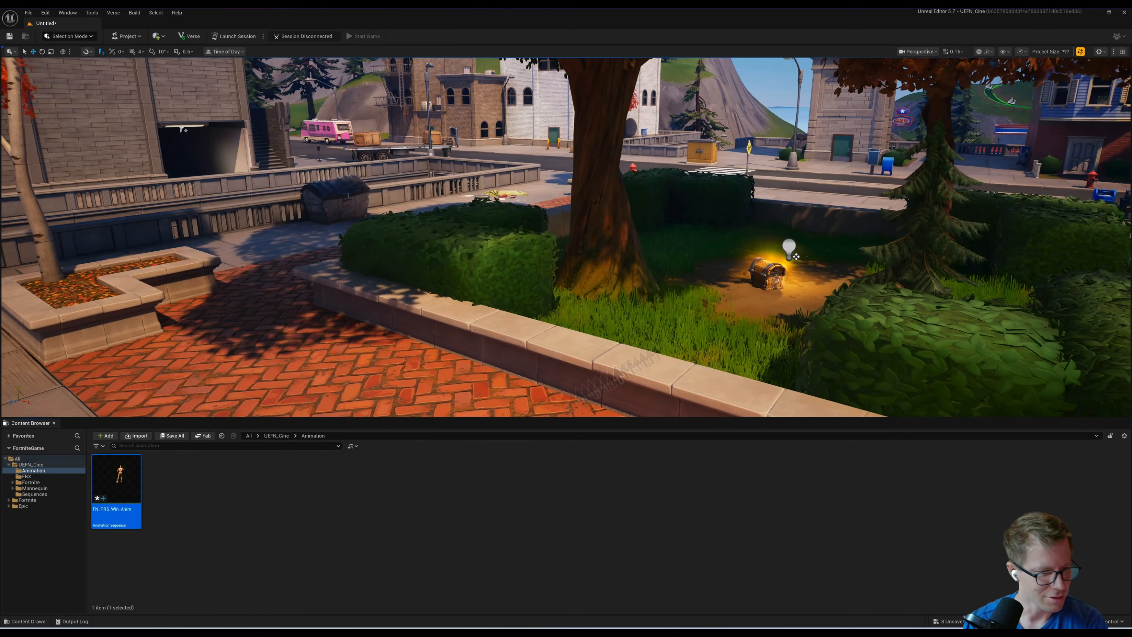
Step: Choose PRS_Lose.fbx for import into the project's FBX folder
click(58, 476)
click(223, 554)
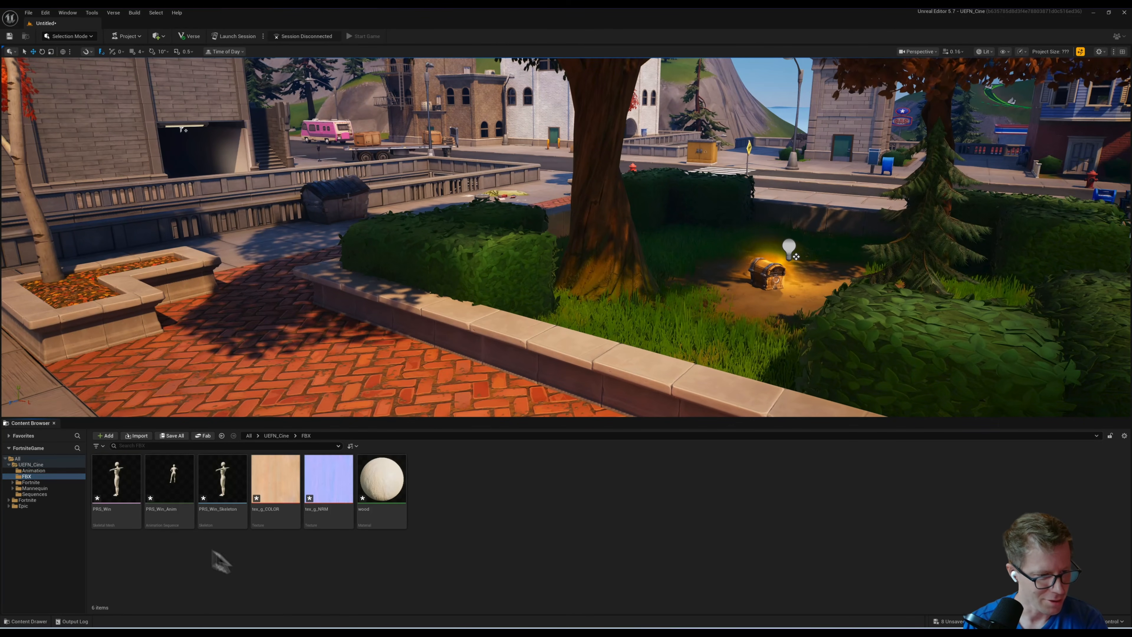
click(137, 436)
click(386, 205)
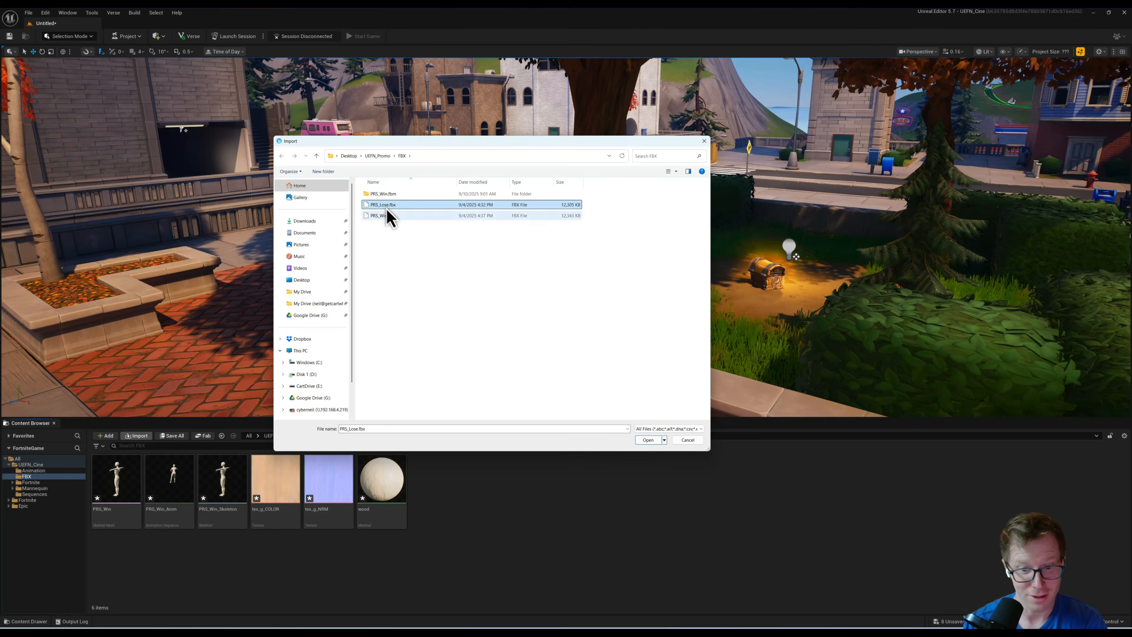
key(Return)
Step: Import PRS_Lose as an animation on PRS_Win_Skeleton without its mesh, and preview the imported animation
click(550, 241)
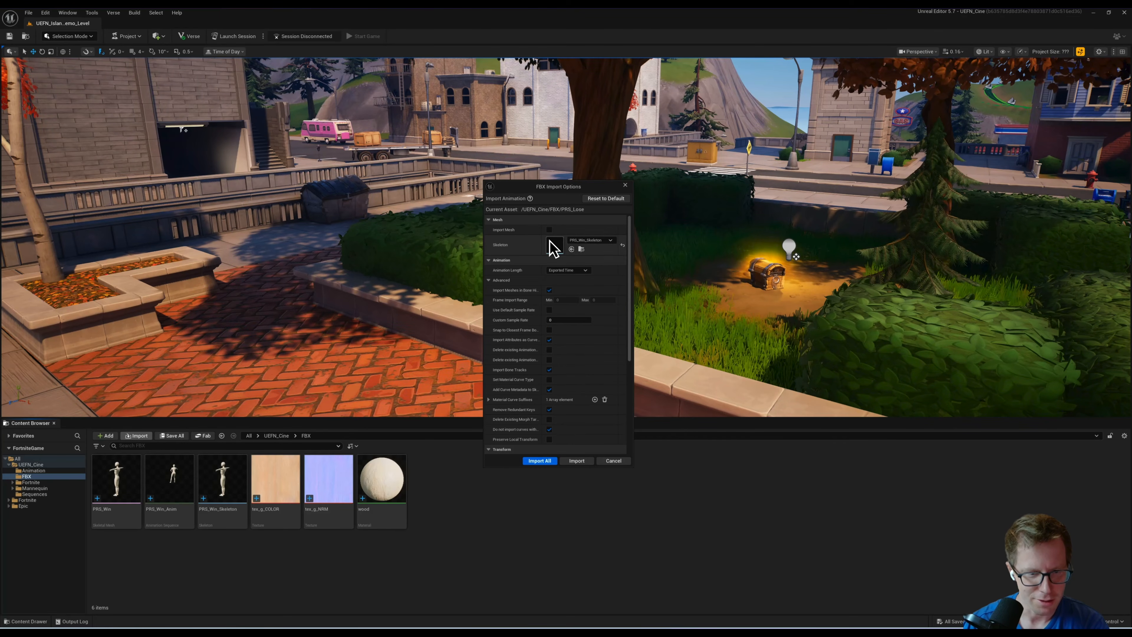
scroll(599, 255, down, 5)
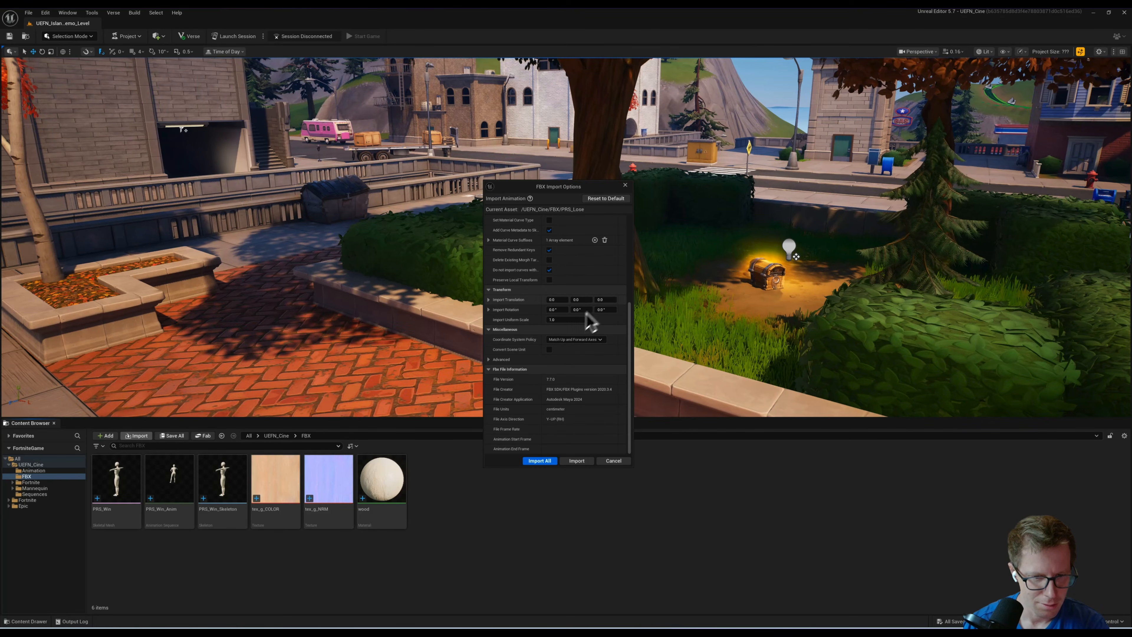
key(Return)
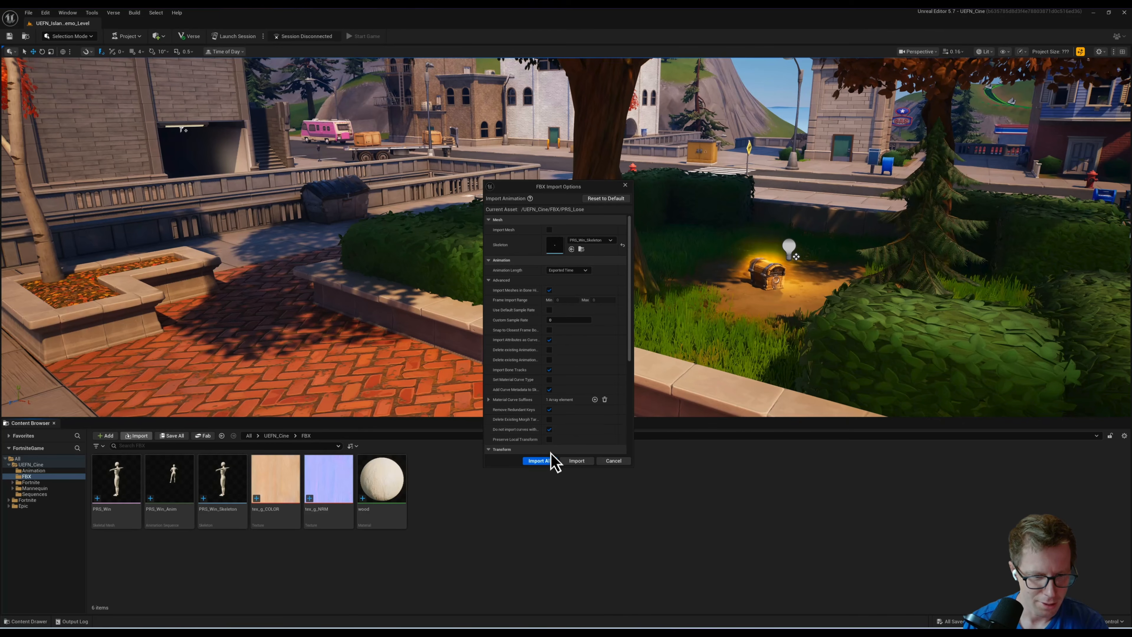
click(540, 461)
double_click(443, 502)
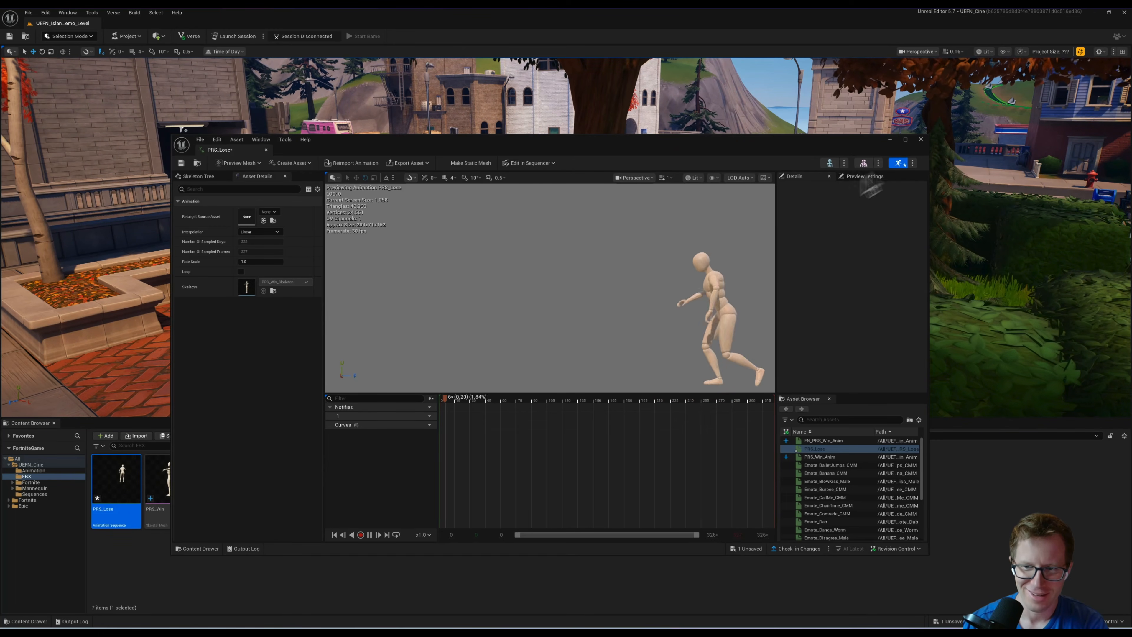
click(921, 139)
Step: Open the animation retargeter for PRS_Lose and set the target skeletal mesh to FN_Mannequin
right_click(114, 489)
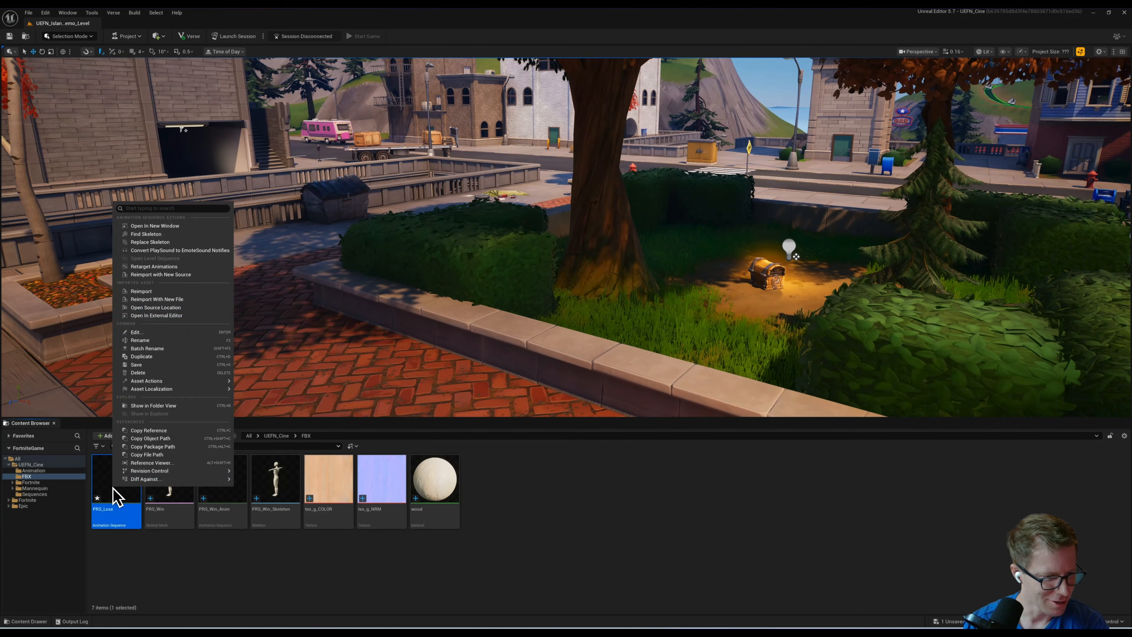
click(185, 268)
click(748, 238)
click(767, 393)
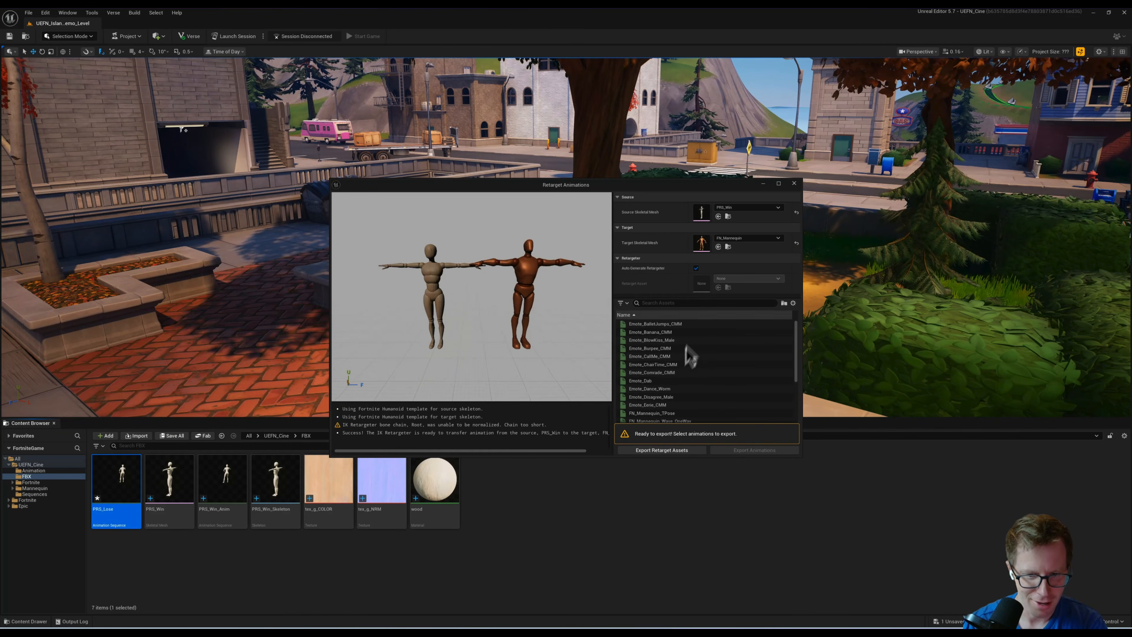
Step: Filter the retarget animations by "lose", select PRS_Lose, and export it to the Animation folder
click(703, 303)
text(los)
click(673, 325)
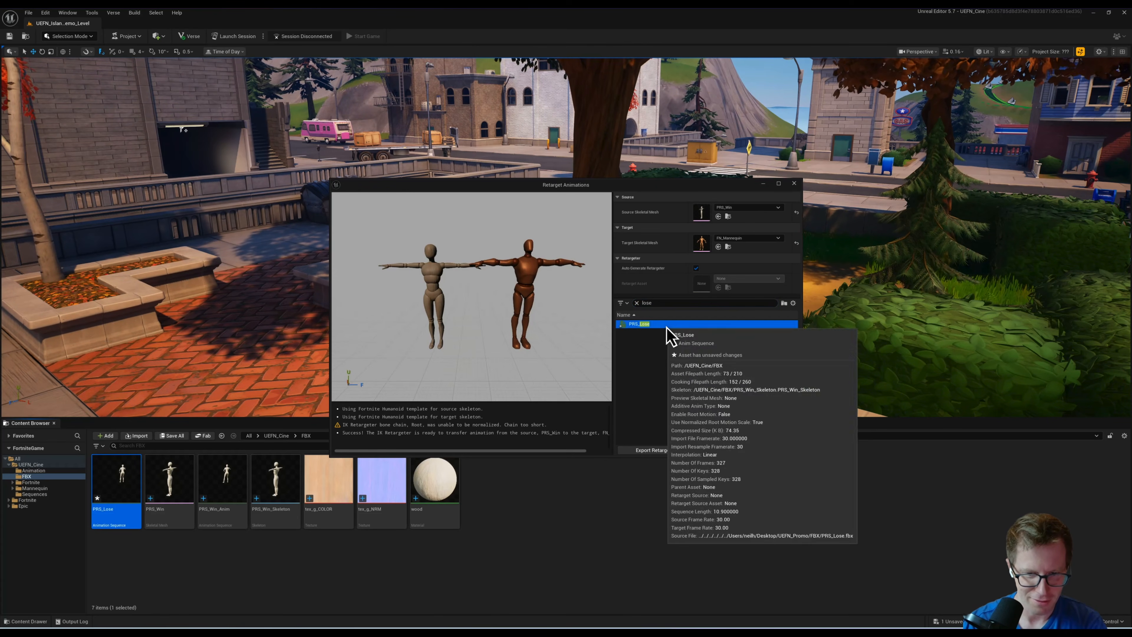
click(751, 450)
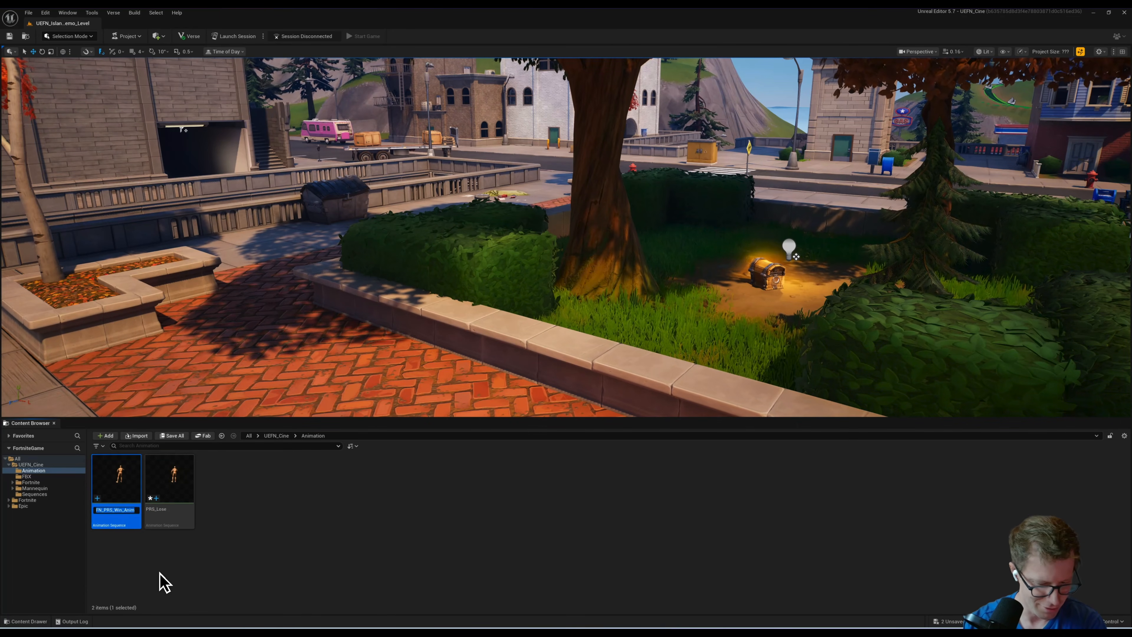
Step: Rename the retargeted FN_PRS_Win_Anim animation as AS_win
key(F2)
text(AS_win)
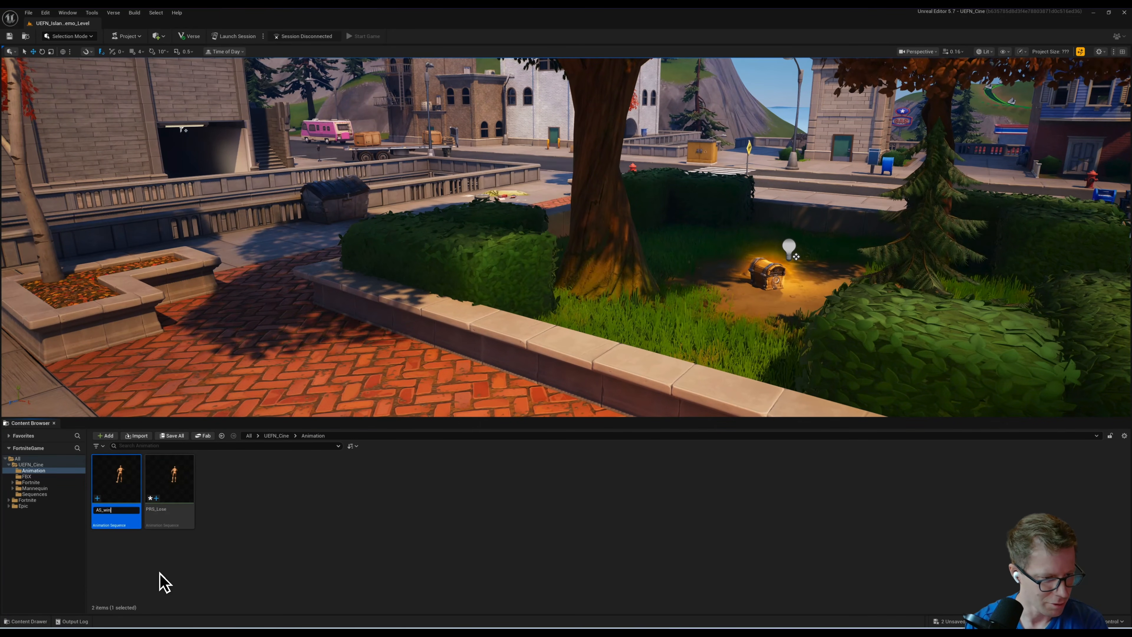
key(Return)
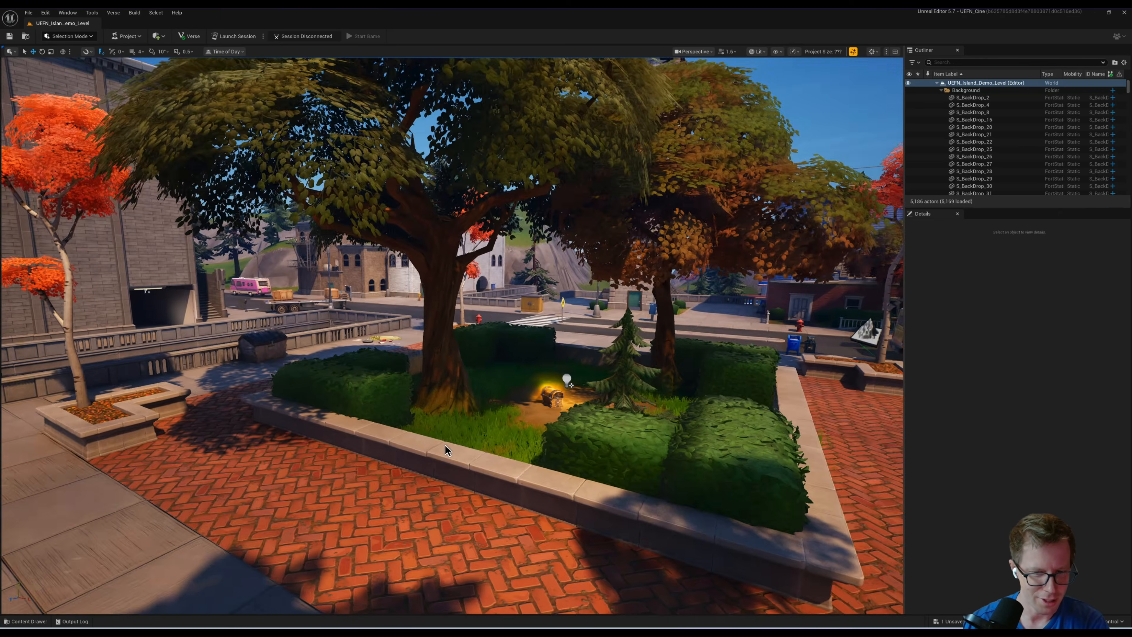
Step: Search the Fortnite content for "character device" and place a Character Device beside the treasure chest in the park
right_drag(444, 445, 468, 449)
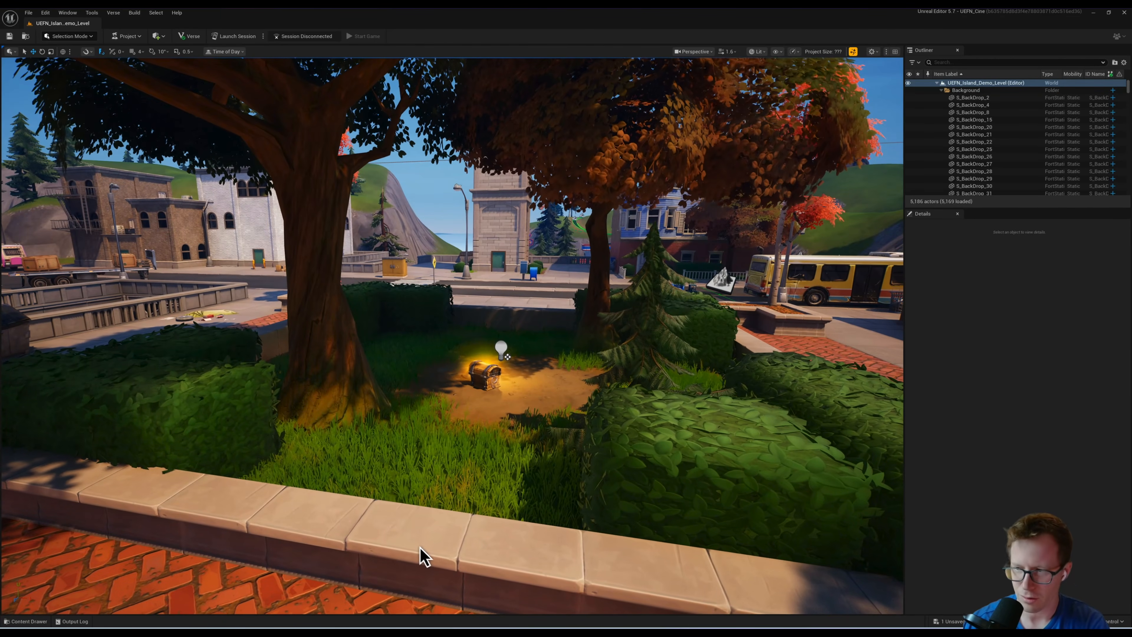
key(ctrl+space)
click(30, 484)
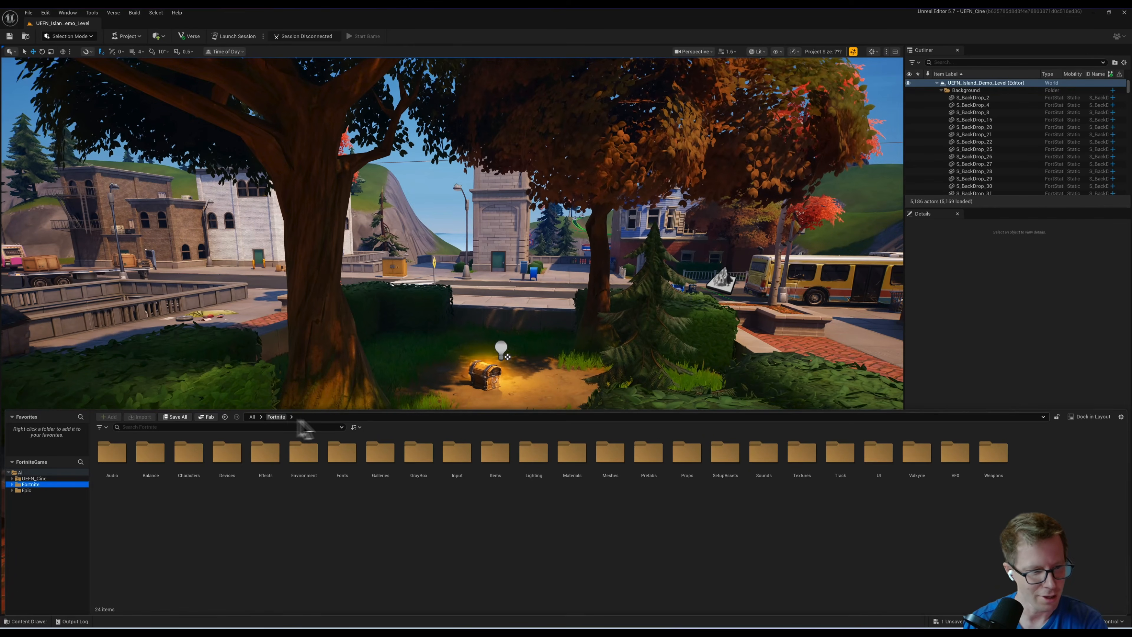
click(229, 427)
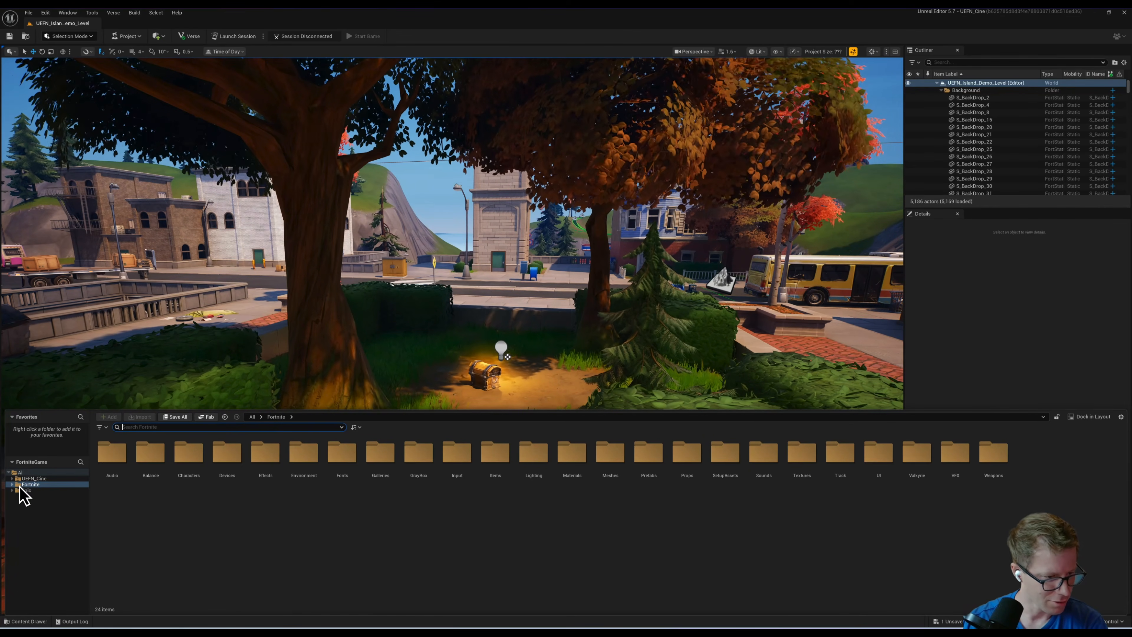
text(charact)
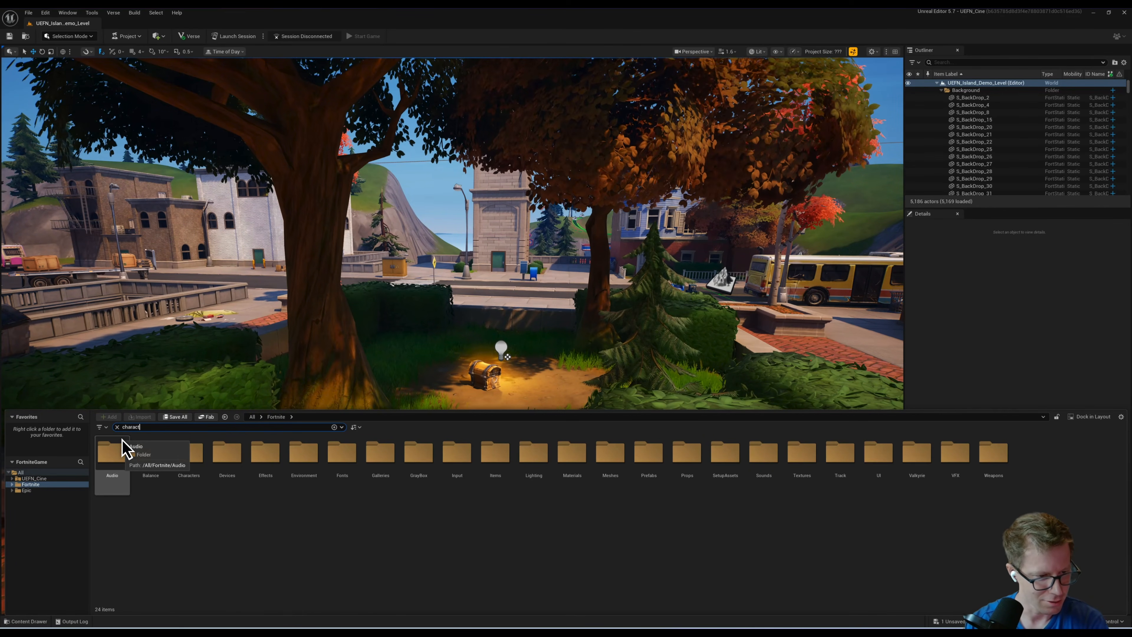
text(er device)
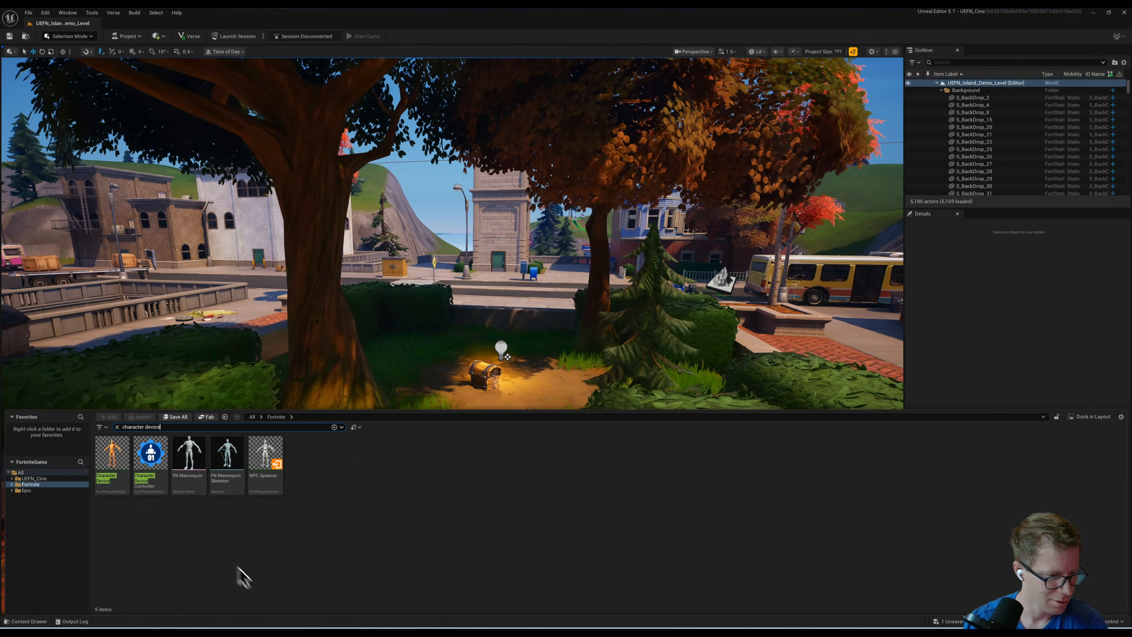
drag(109, 479, 417, 344)
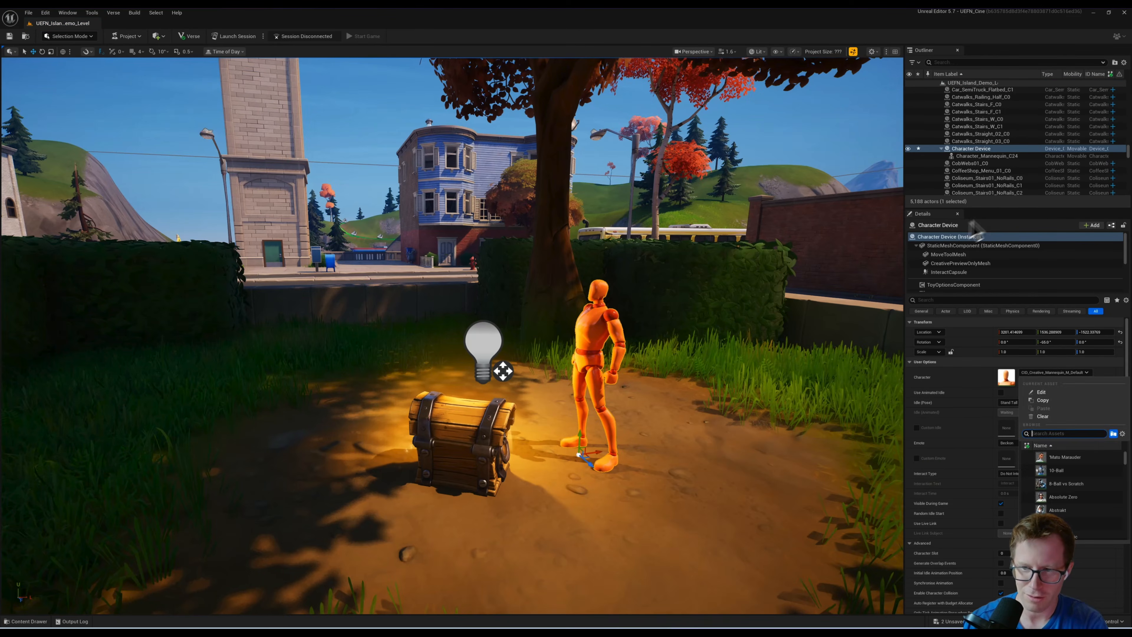
Step: Try the Absolute Zero outfit and a second outfit from the asset list on the Character Device
click(963, 225)
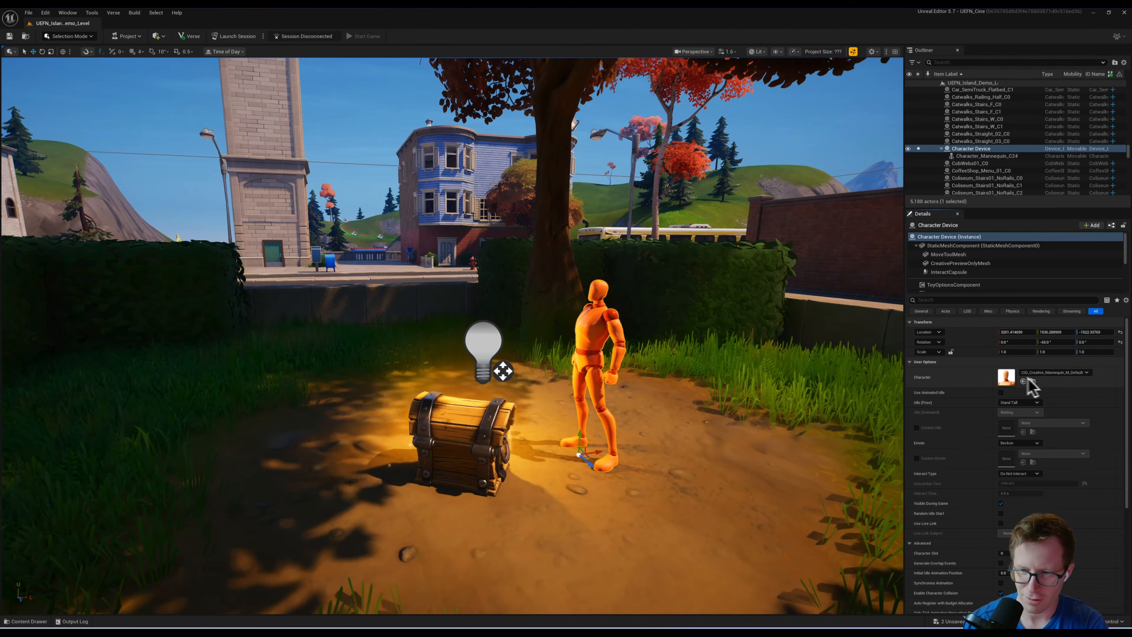
click(1034, 373)
click(1065, 497)
click(1061, 372)
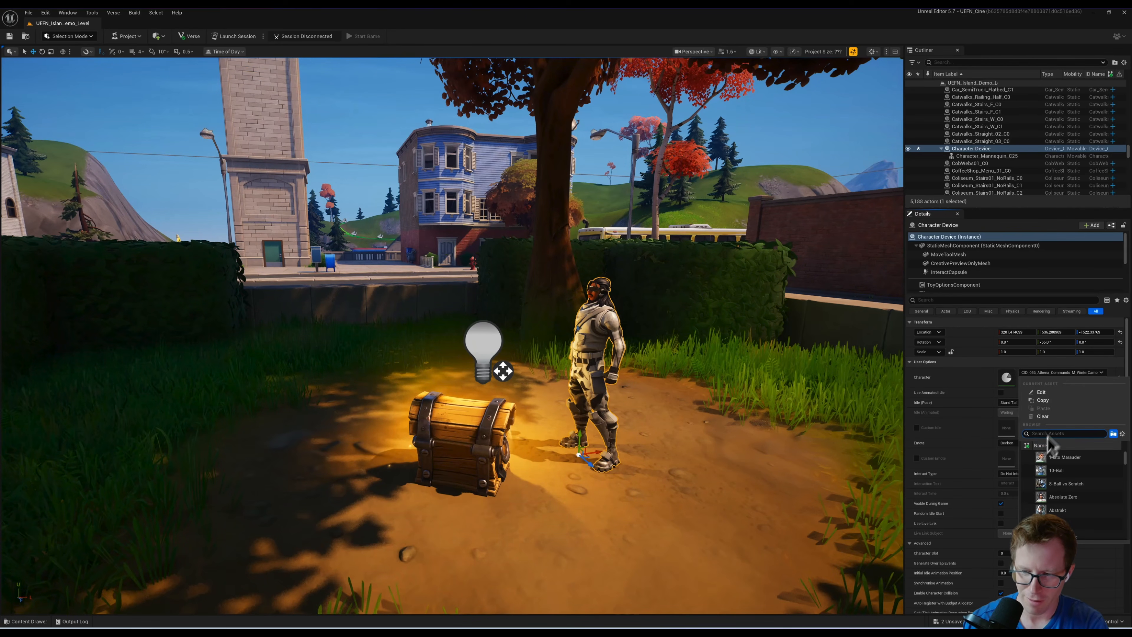
click(1057, 509)
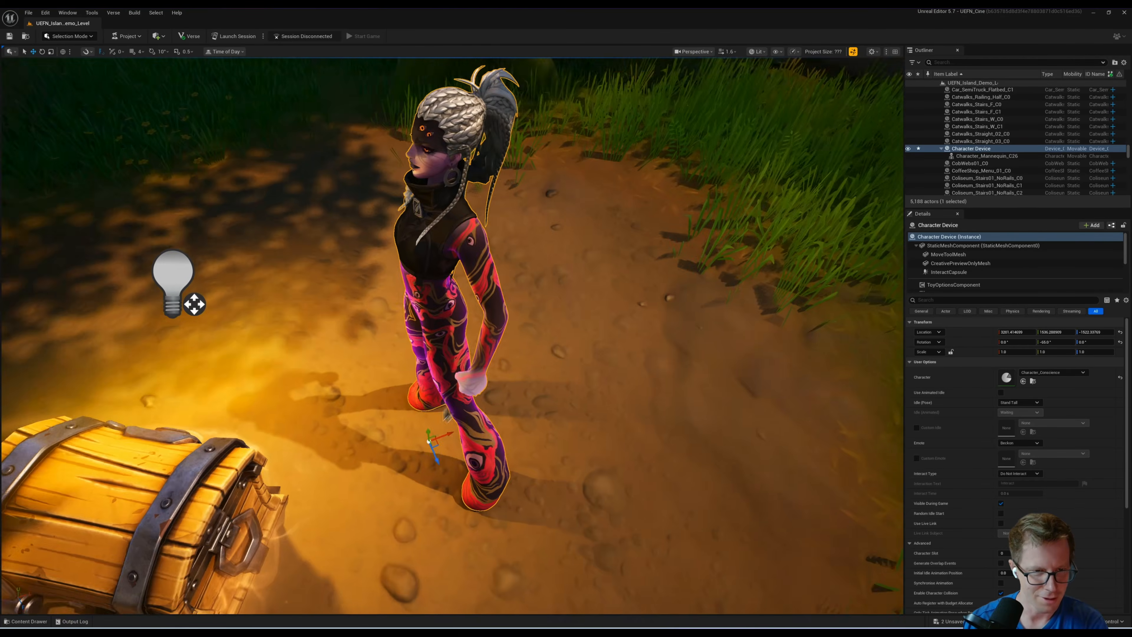
Step: Browse the Fortnite Characters folder and assign the ponytailed character in the white jacket to the Character Device
alt+drag(444, 410, 490, 371)
key(ctrl+space)
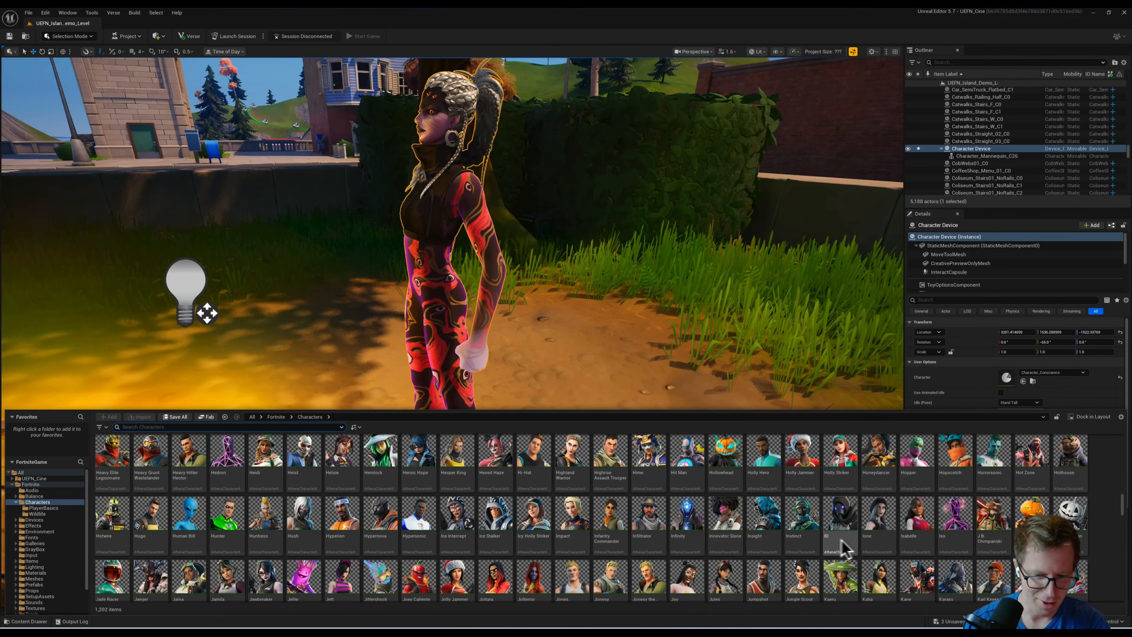
scroll(414, 538, down, 6)
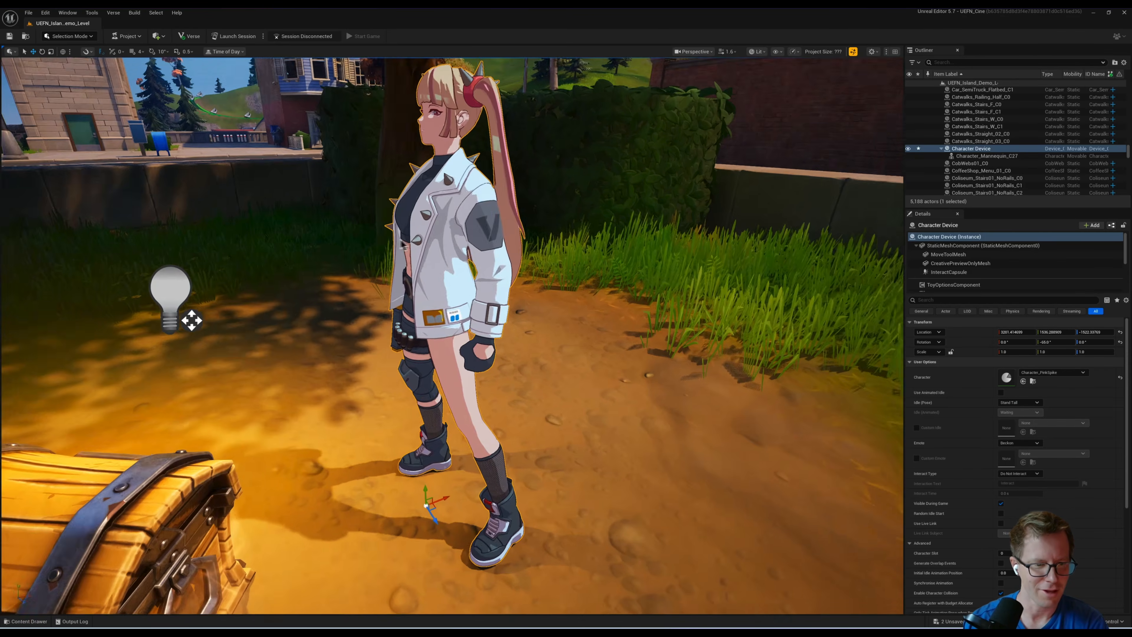
Step: Duplicate the Character Device to the opposite side of the chest and rotate the copy to face the chest
alt+drag(402, 244, 483, 250)
scroll(500, 245, down, 4)
scroll(500, 244, down, 4)
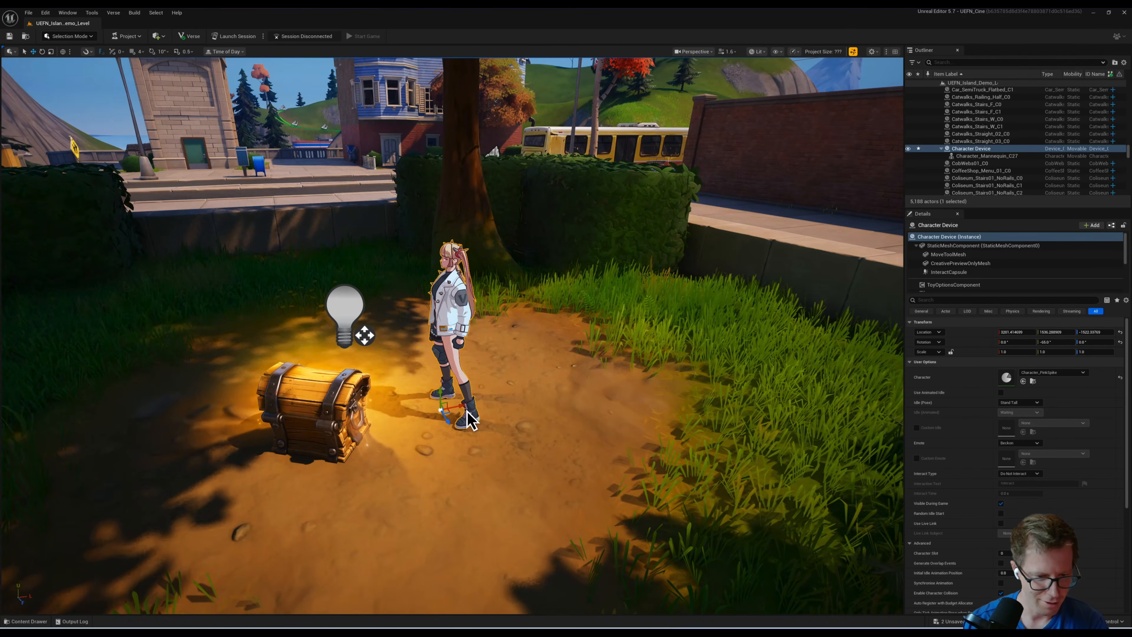
alt+drag(470, 420, 387, 417)
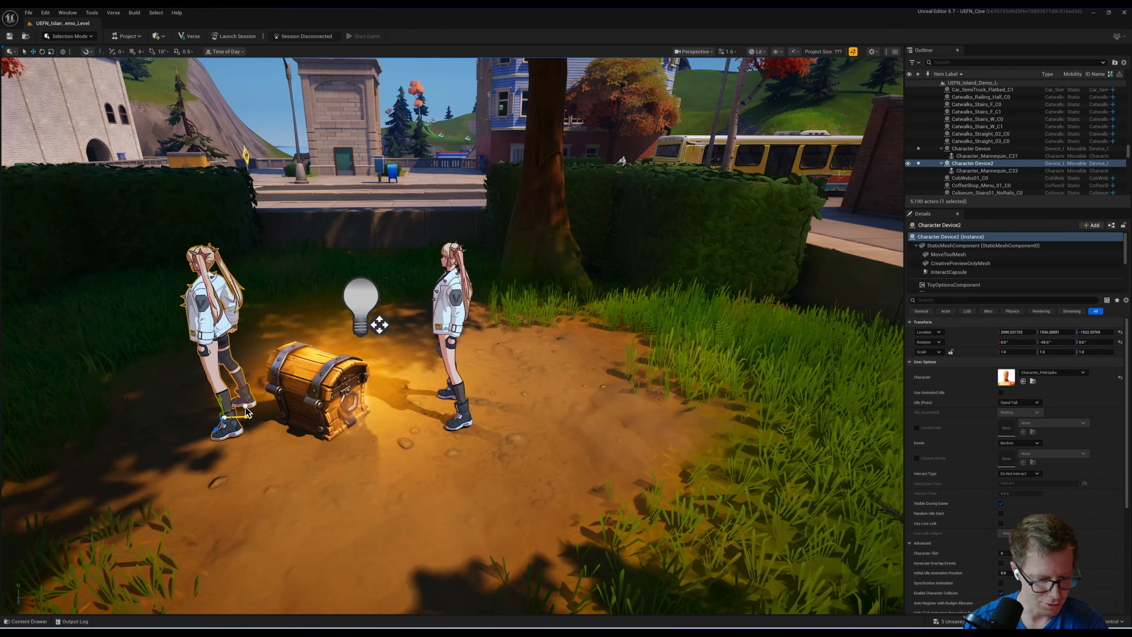
drag(239, 412, 236, 409)
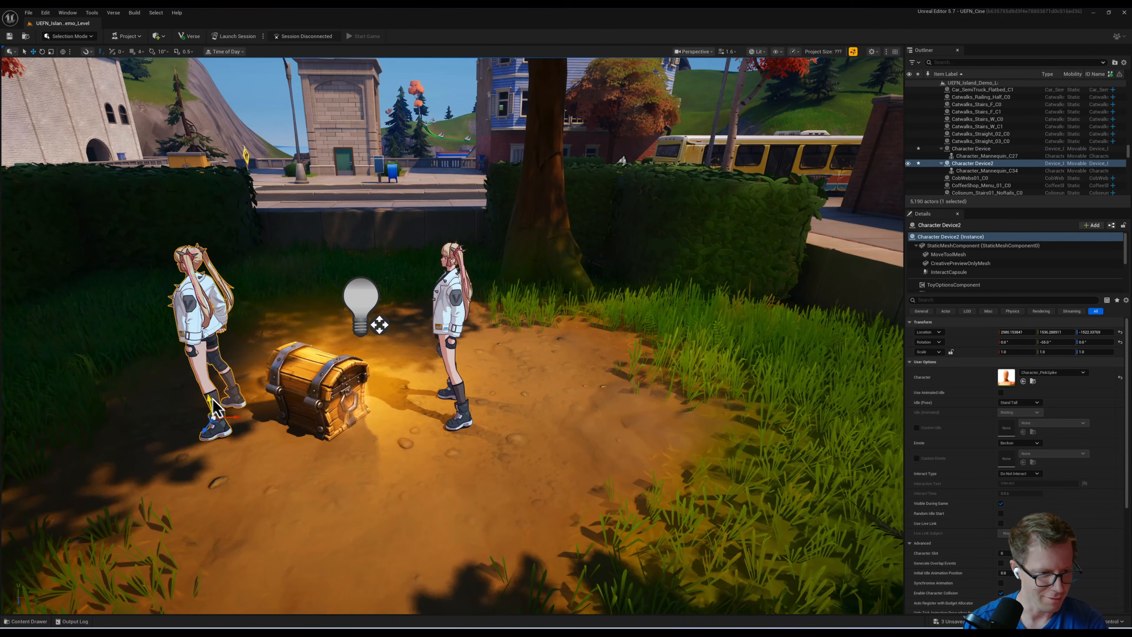
drag(236, 435, 412, 291)
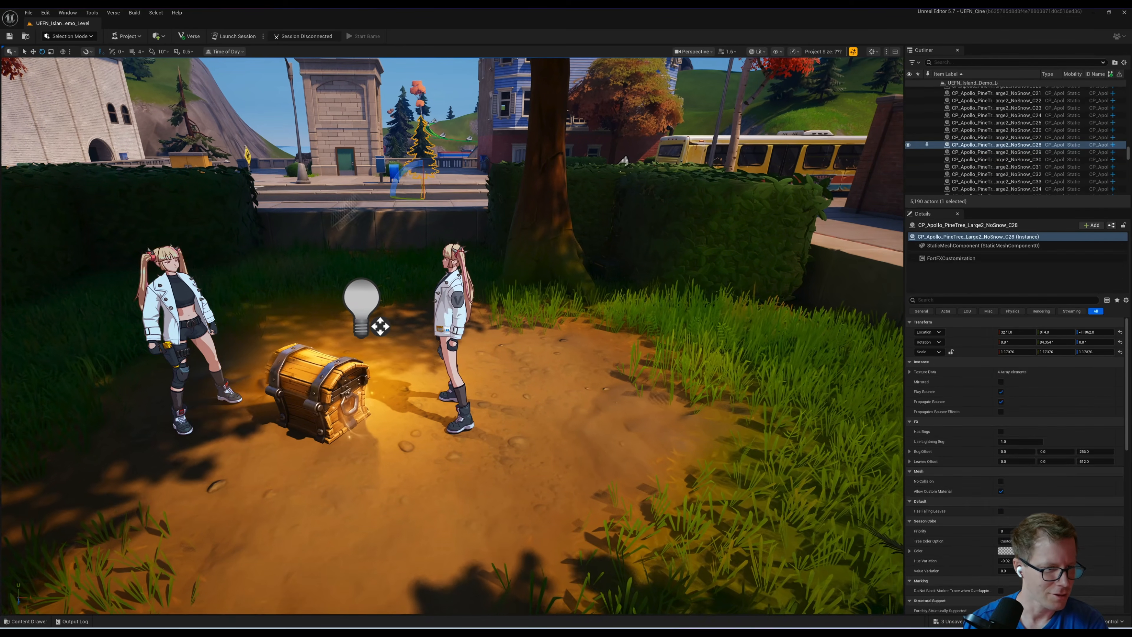
Step: Change the duplicated device's character to the fox in the patterned shirt and yellow tie, and frame both characters
click(1052, 372)
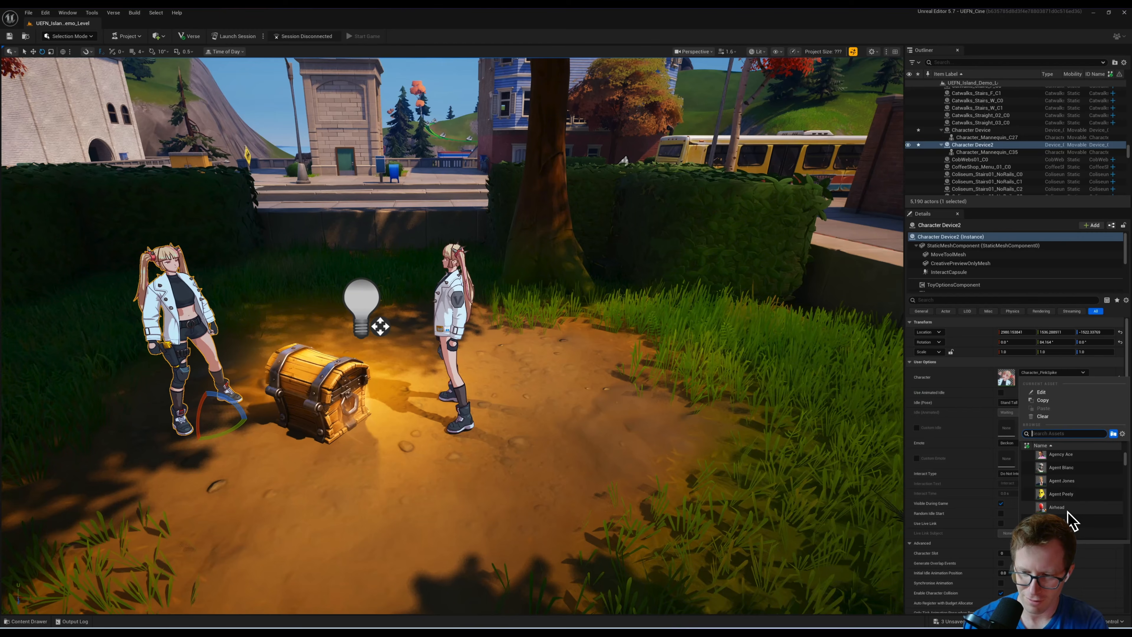
click(1088, 529)
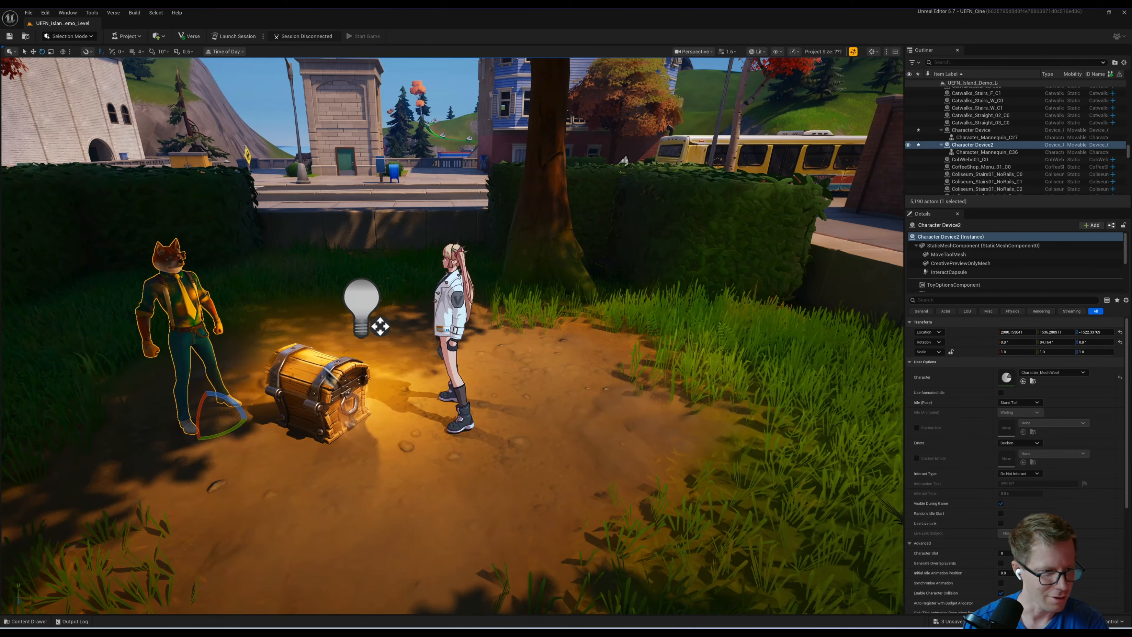
key(f)
alt+drag(342, 306, 526, 286)
mouse_move(526, 286)
right_down()
mouse_move(556, 296)
mouse_move(507, 280)
right_up()
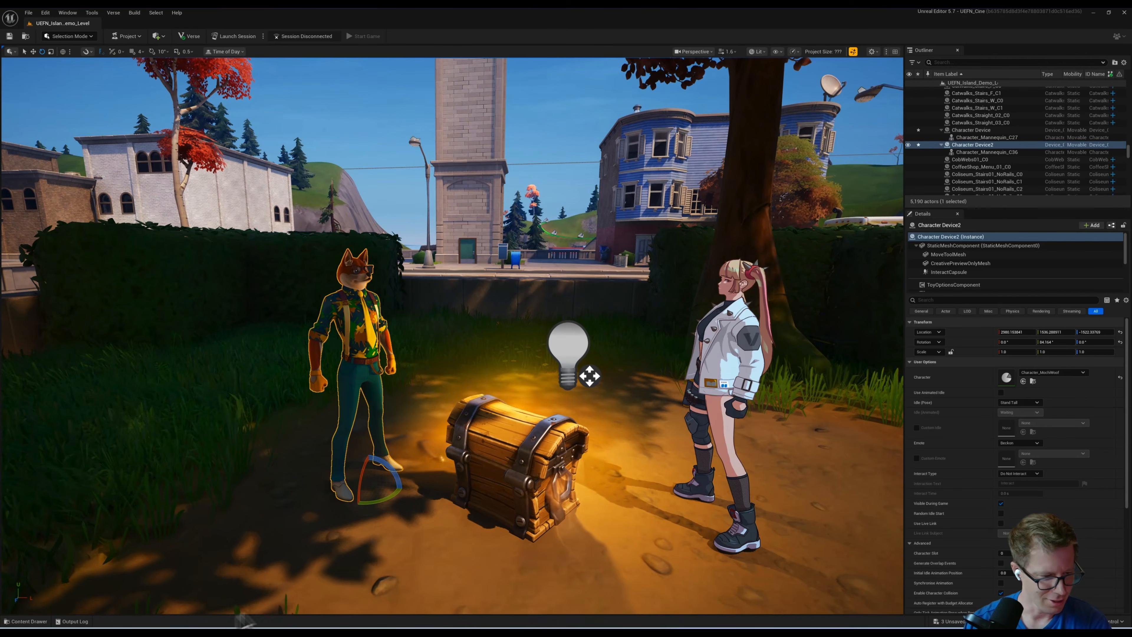
Step: Create a level sequence named LS_Demo in the project's Sequences folder
click(26, 621)
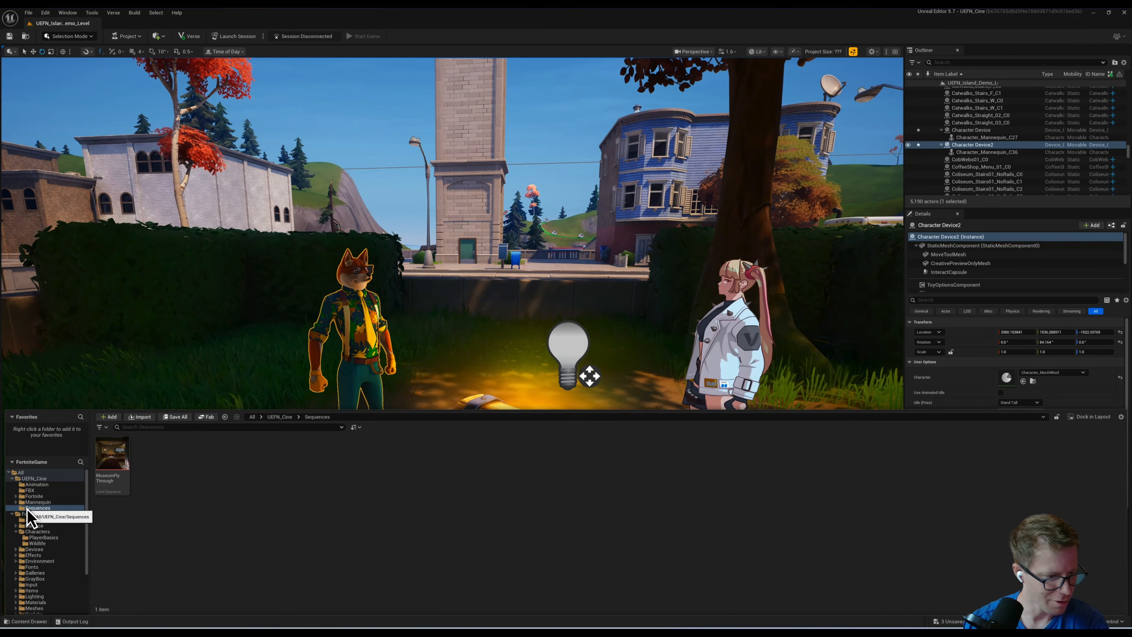
right_click(183, 471)
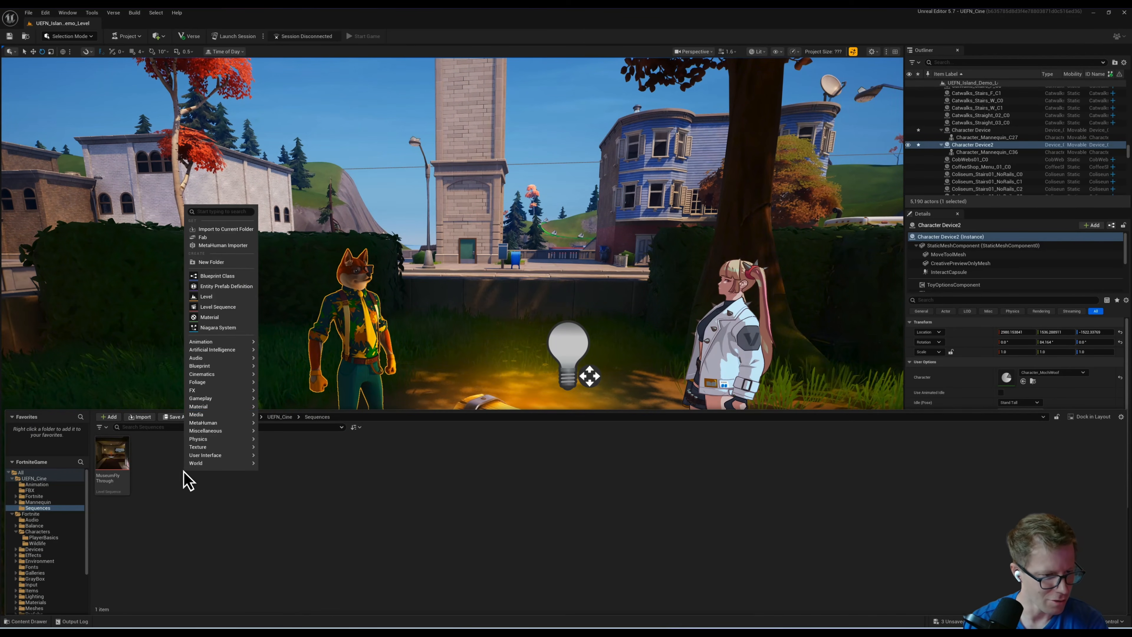
click(216, 307)
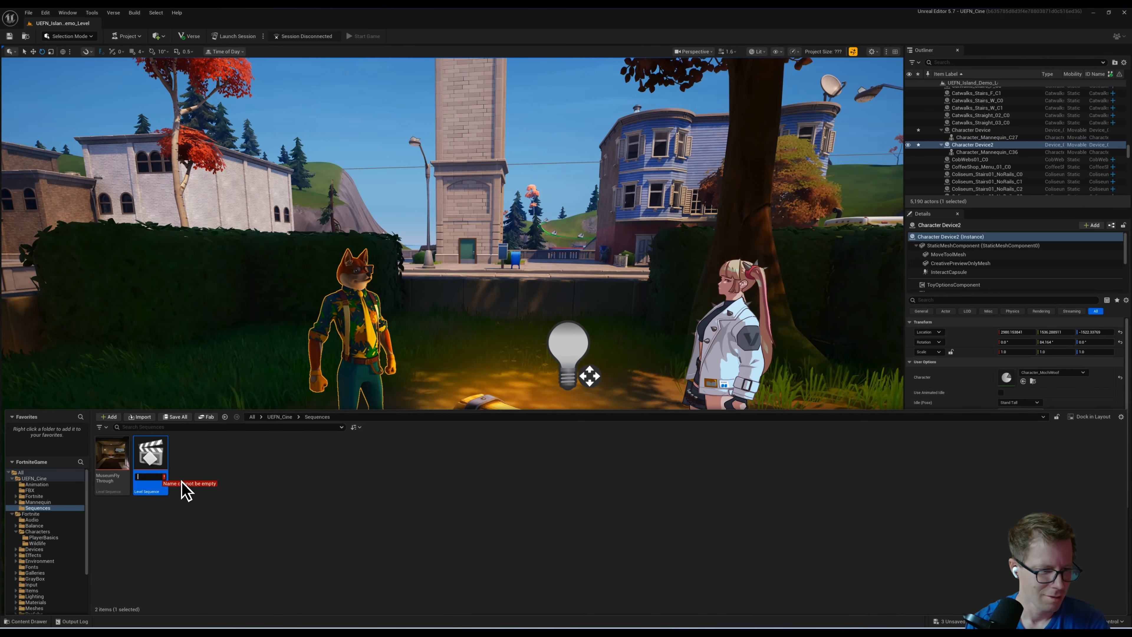
text(LS_Dem)
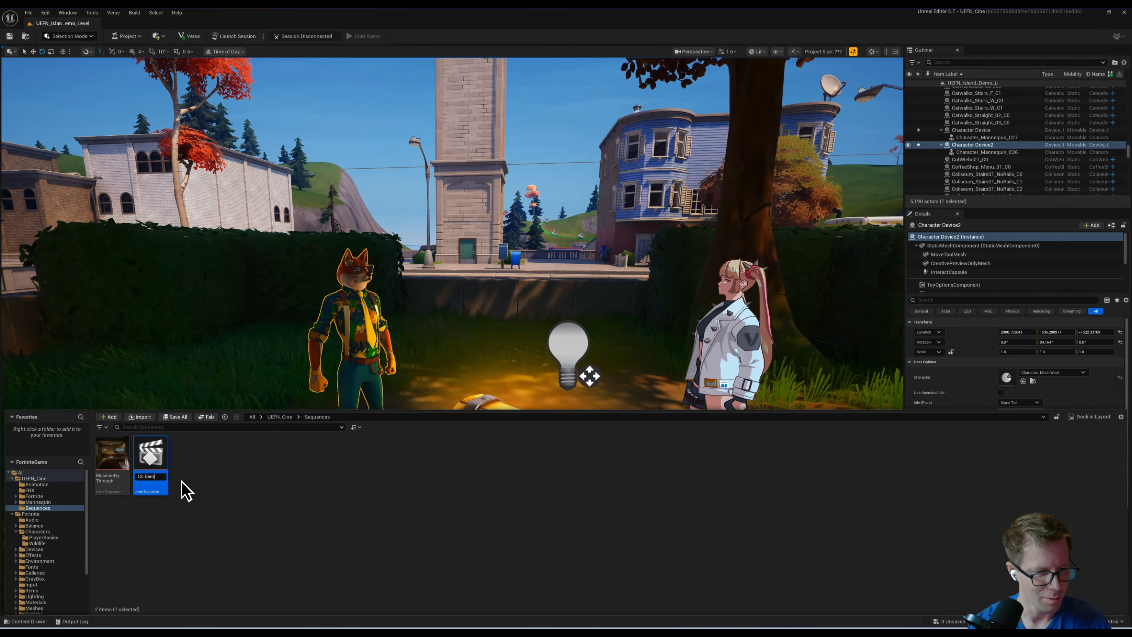
text(o)
key(Return)
Step: Open the LS_Demo sequence, close the Sequencer Curves window, and move the playhead to frame 45
double_click(111, 464)
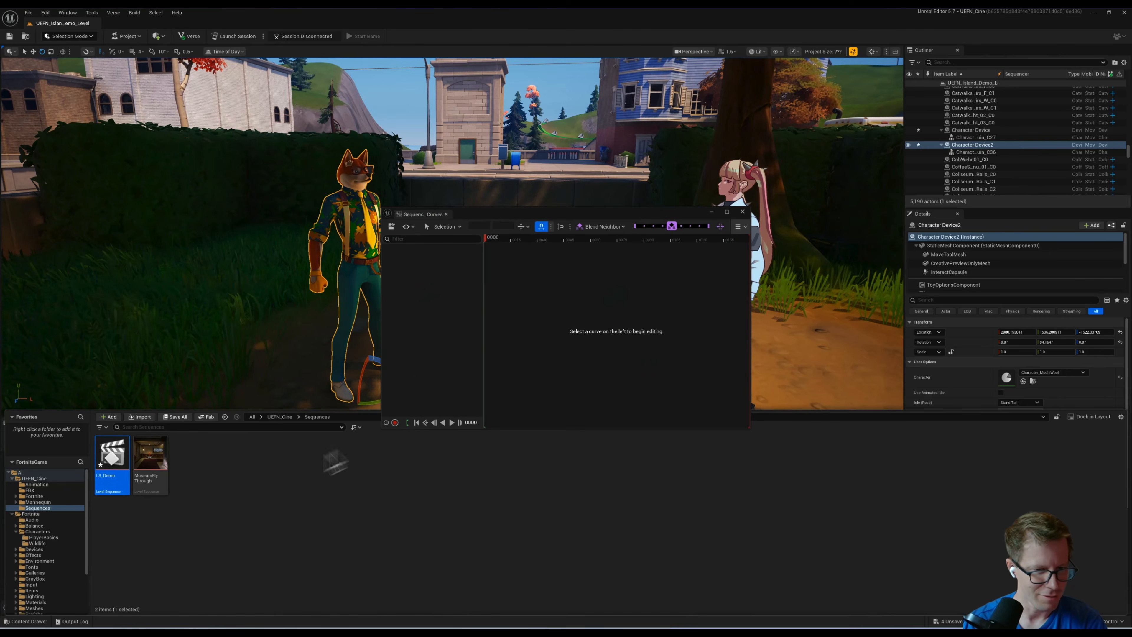
click(447, 214)
click(126, 355)
drag(263, 450, 428, 450)
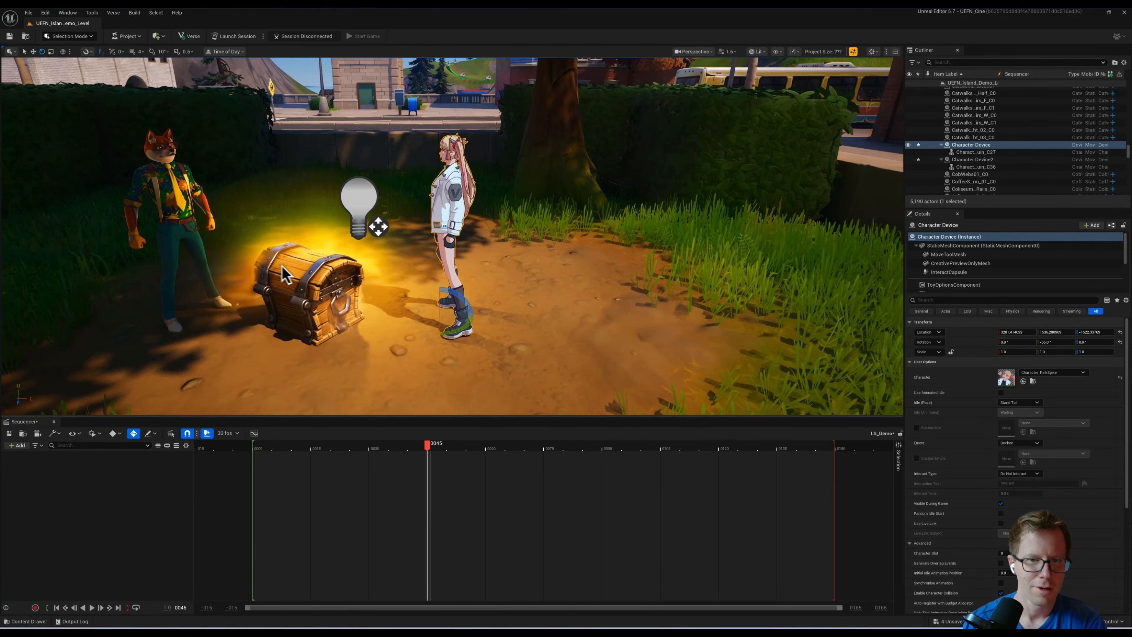
Step: Lower the viewport camera speed to 0.16 and frame the two characters with the chest between them
right_drag(399, 228, 354, 220)
mouse_move(378, 222)
right_down()
mouse_move(376, 210)
mouse_move(379, 218)
right_up()
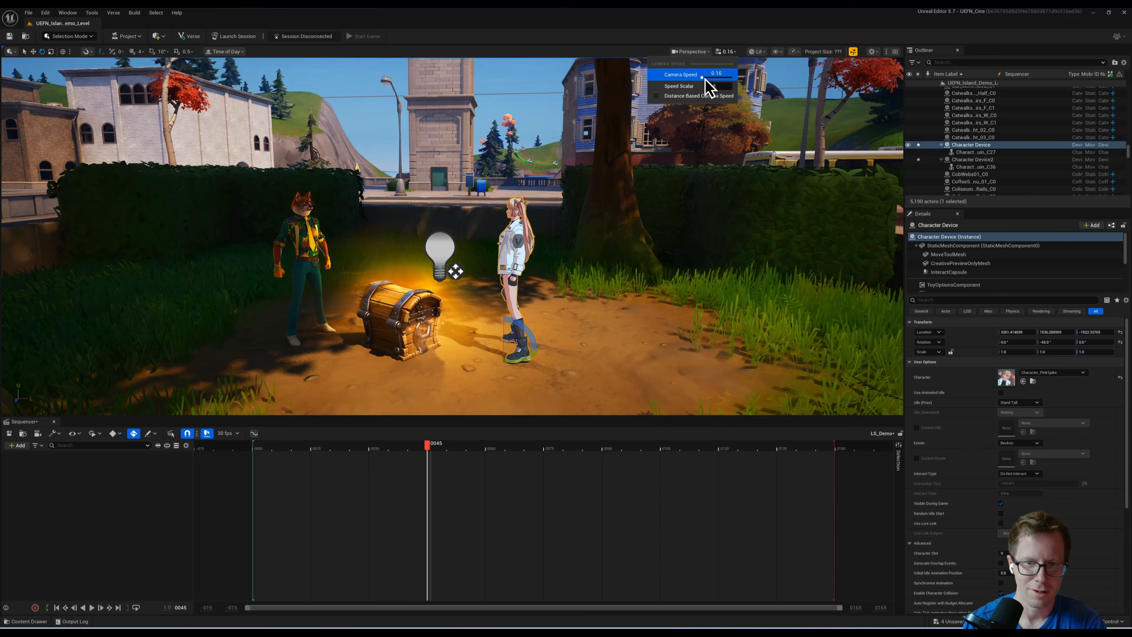
right_drag(394, 297, 419, 285)
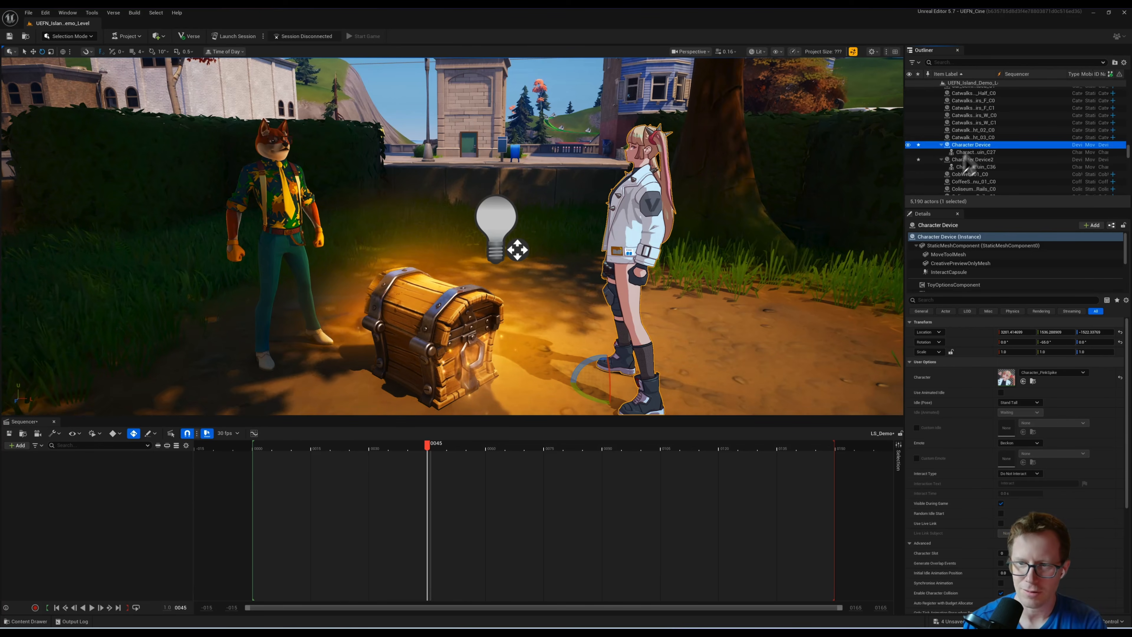
Step: Add Character Device and Character Device2 to the sequence as actor tracks
click(17, 445)
mouse_move(32, 478)
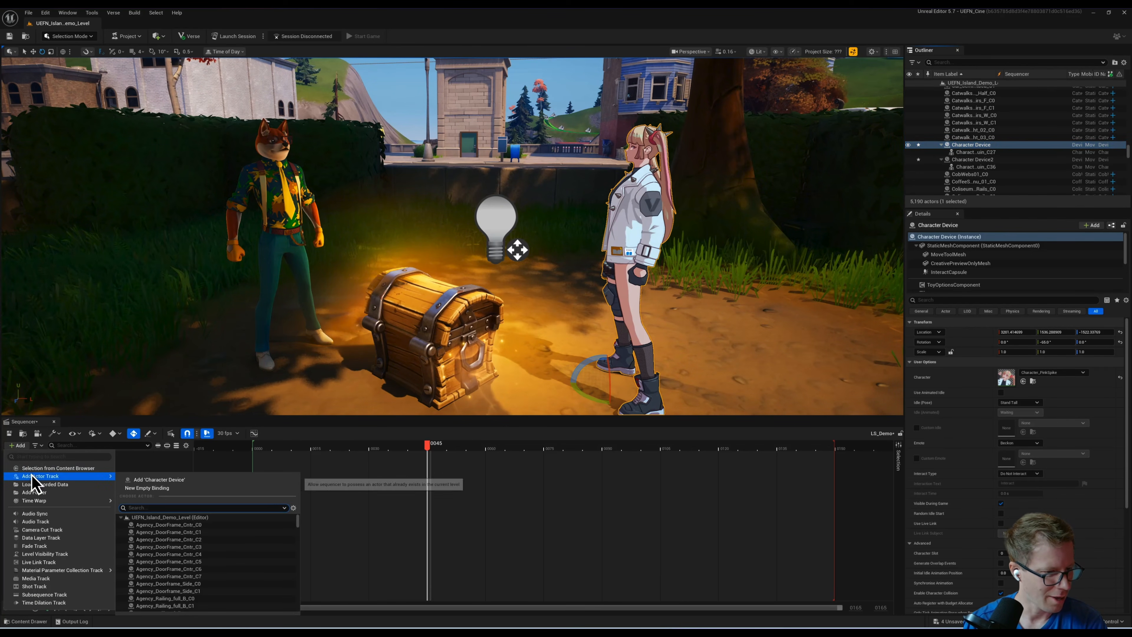
click(157, 481)
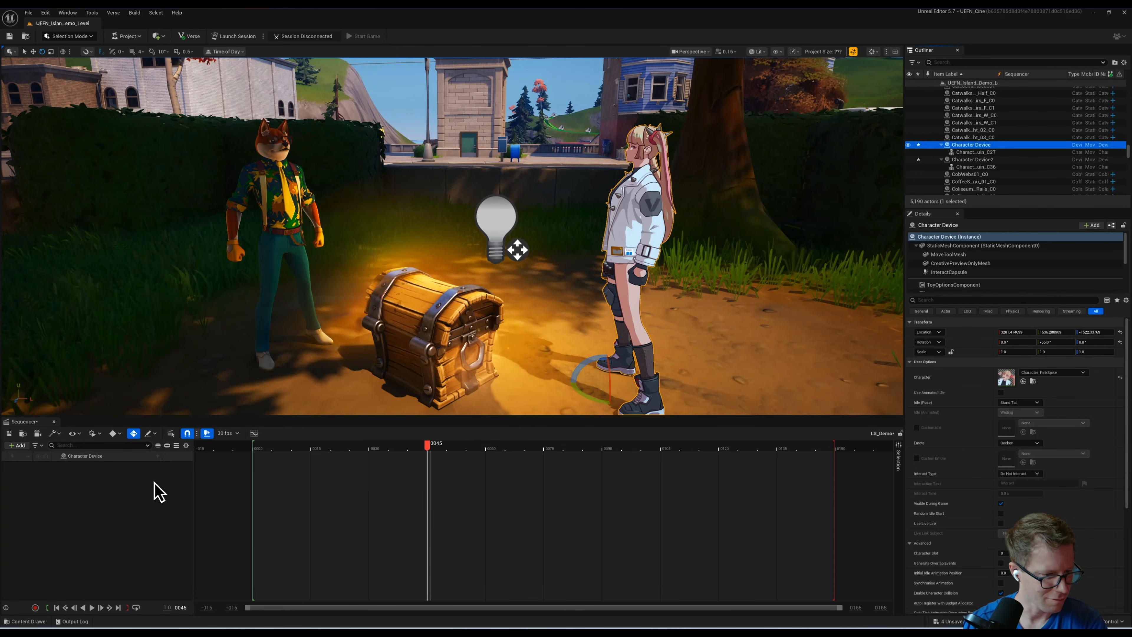
click(971, 160)
click(16, 446)
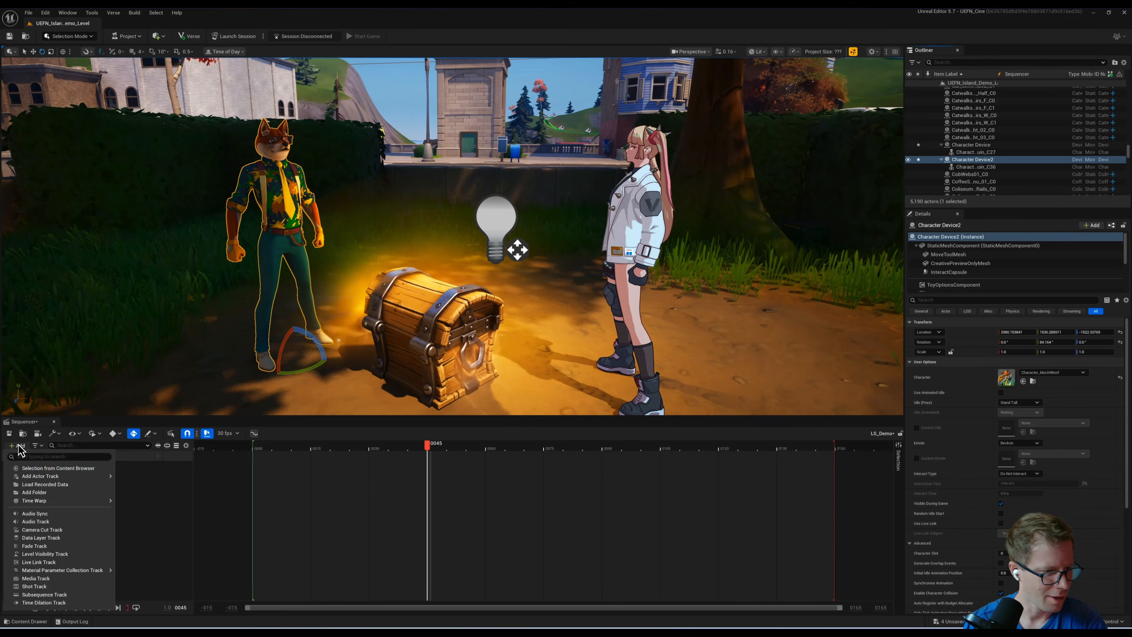
mouse_move(32, 476)
click(154, 480)
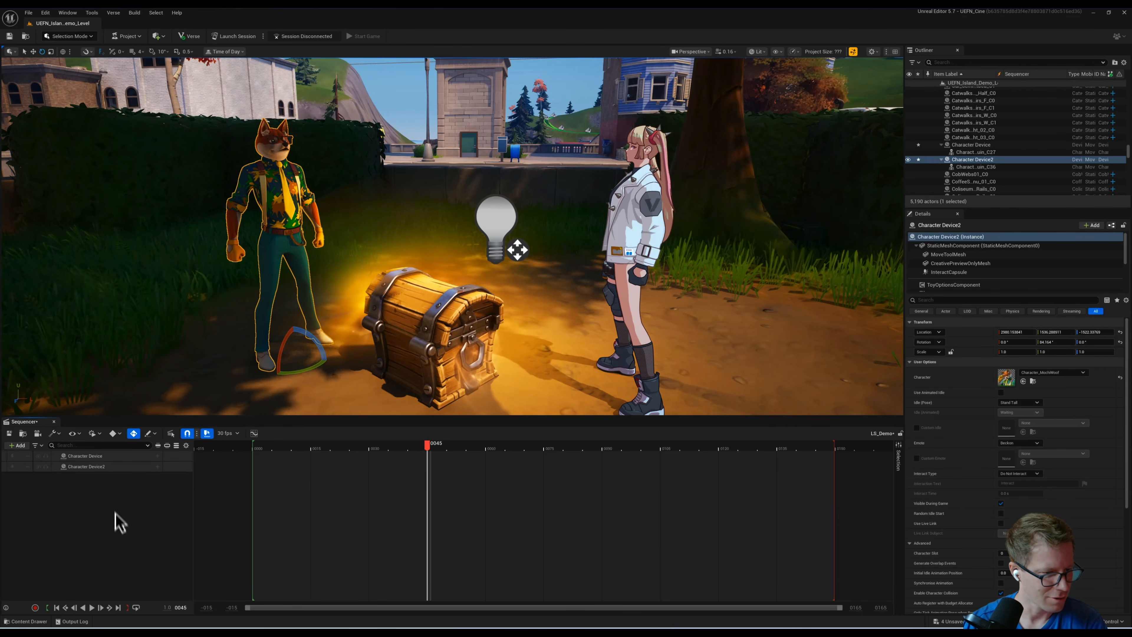
Step: Add the AS_lose animation to the Character Device track and start its section at frame 0
click(107, 467)
click(250, 540)
click(158, 455)
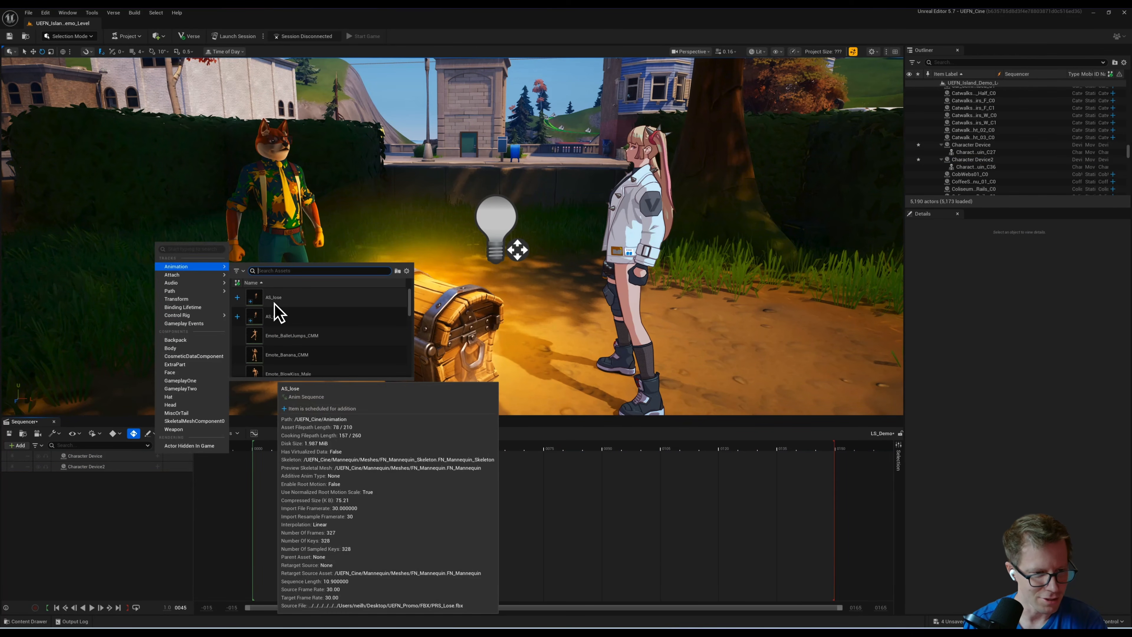
click(274, 297)
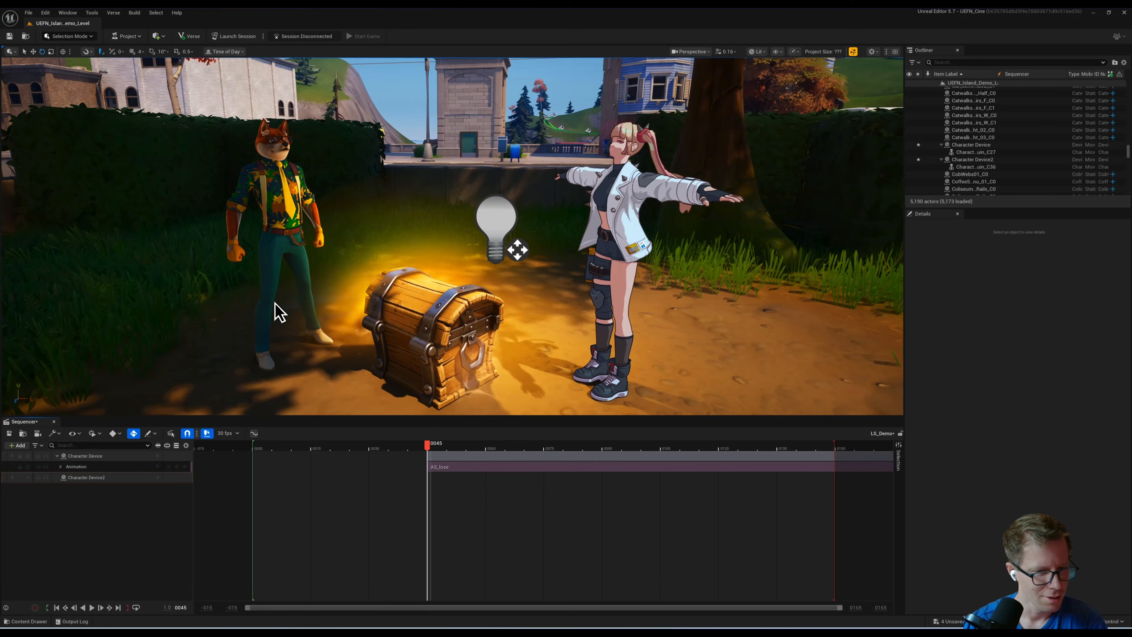
click(460, 446)
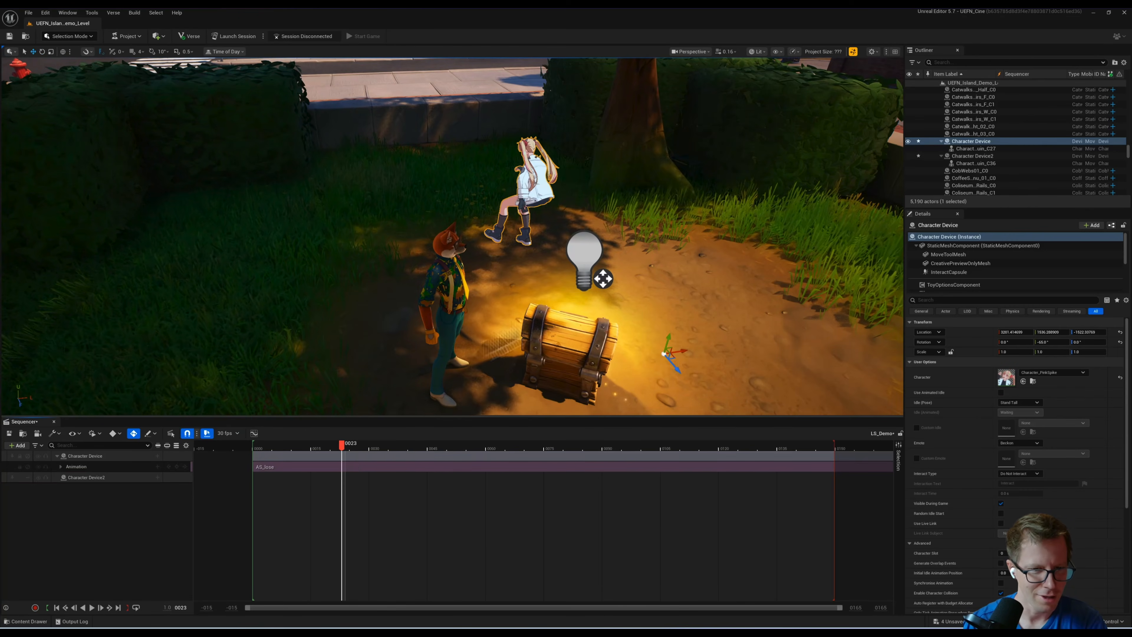
Step: Move and turn the girl's device so she stands across the chest, and move the fox's device to the opposite side
drag(673, 385, 264, 356)
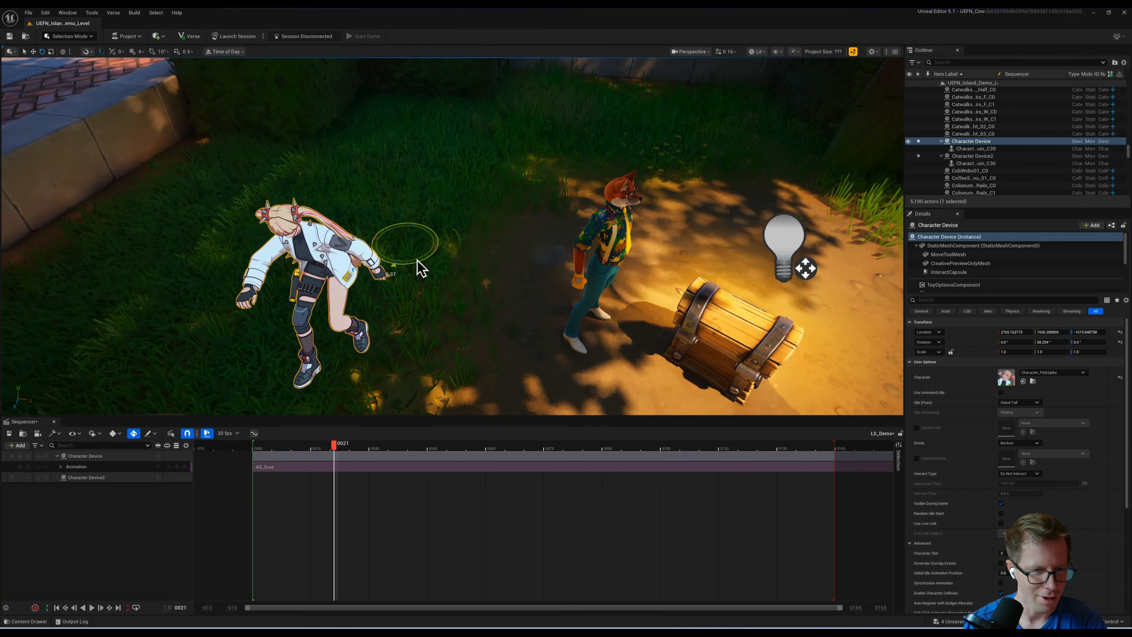
click(263, 446)
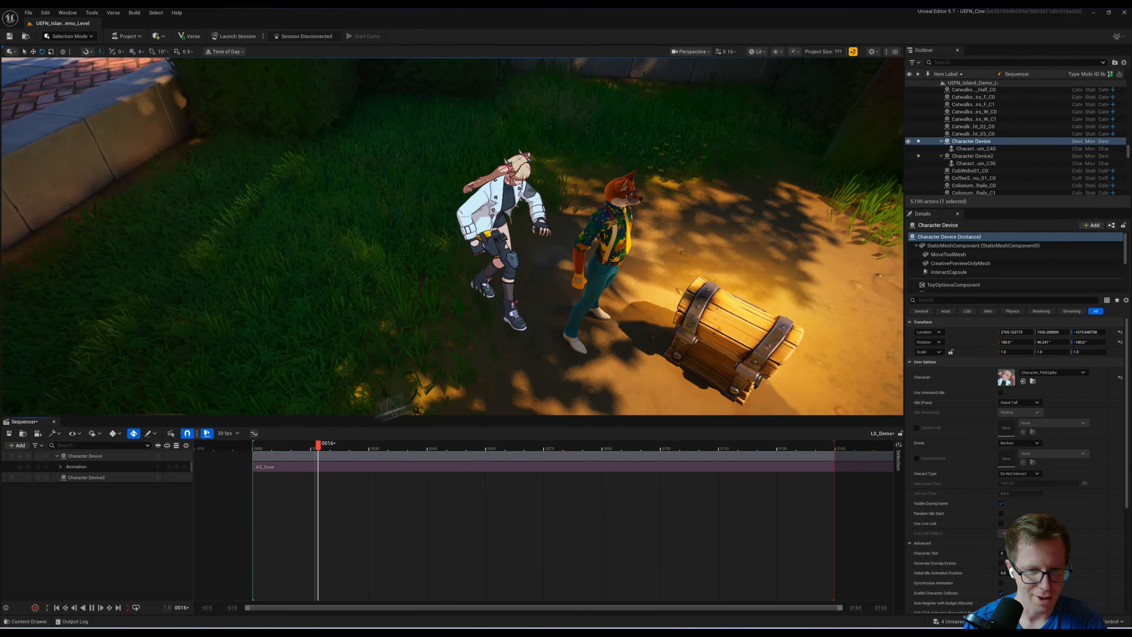
key(space)
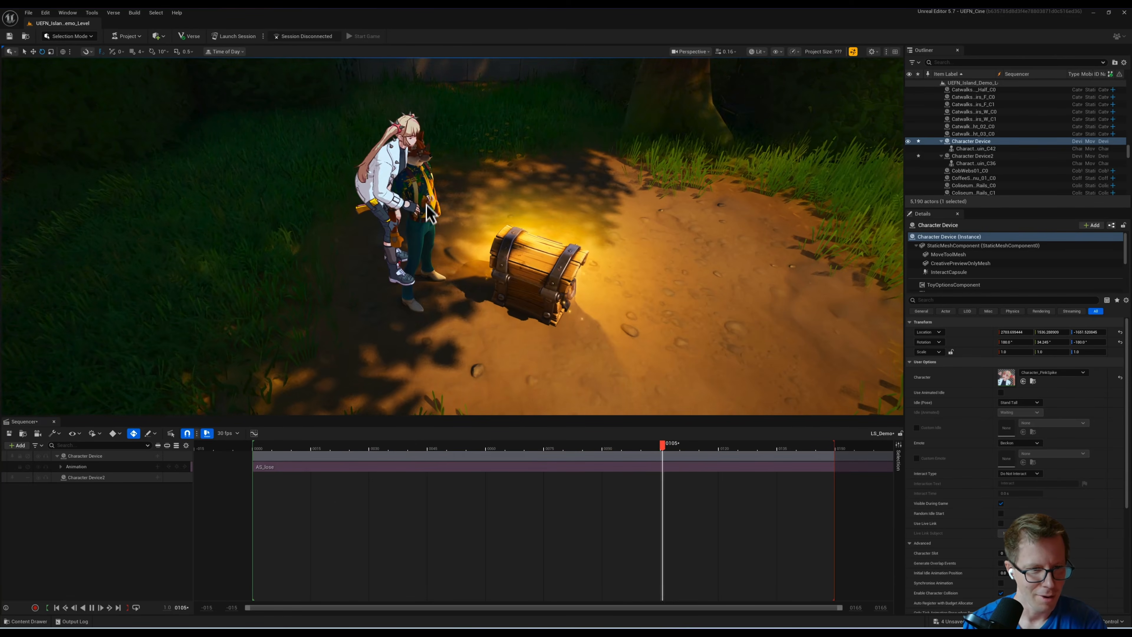
click(437, 303)
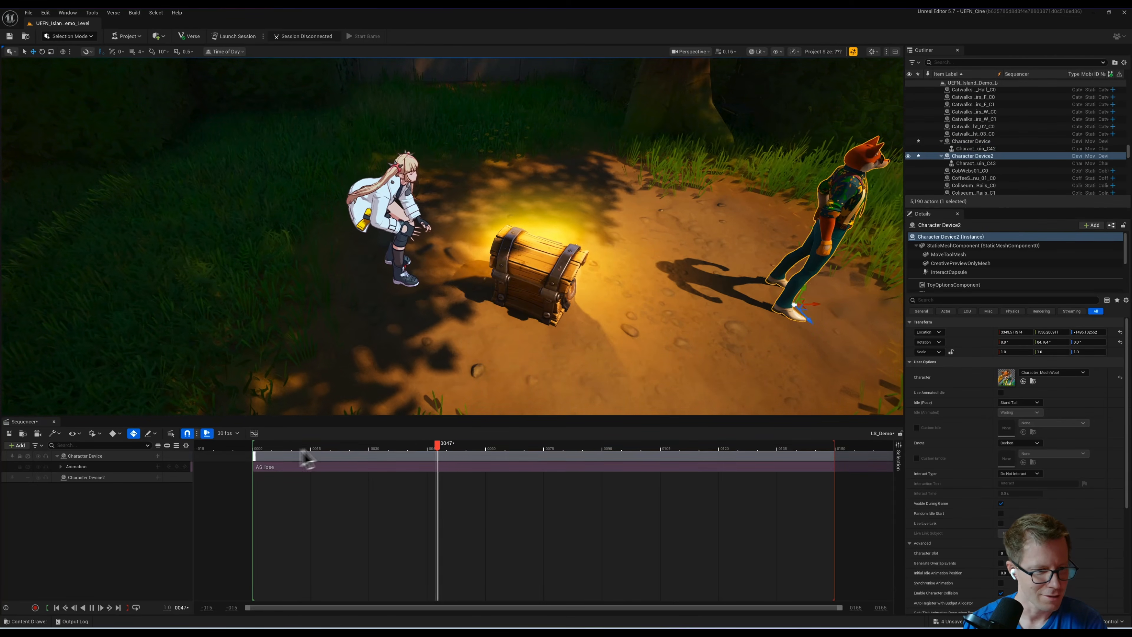
click(285, 457)
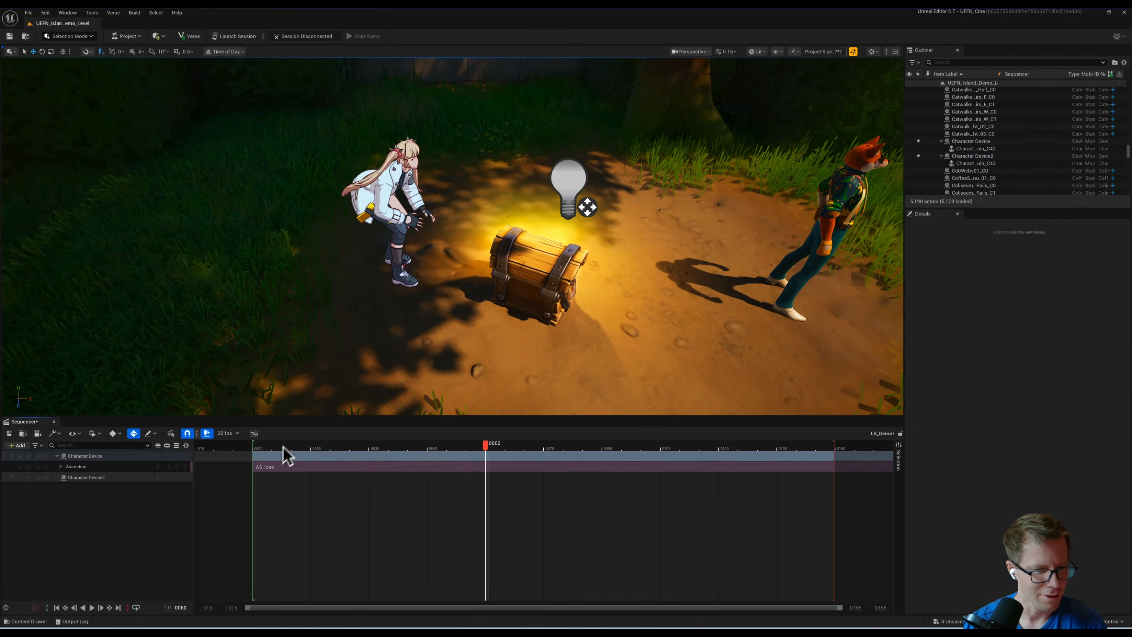
Step: Fine-tune the girl's device position so she performs beside the chest, and play the sequence to check it
click(225, 280)
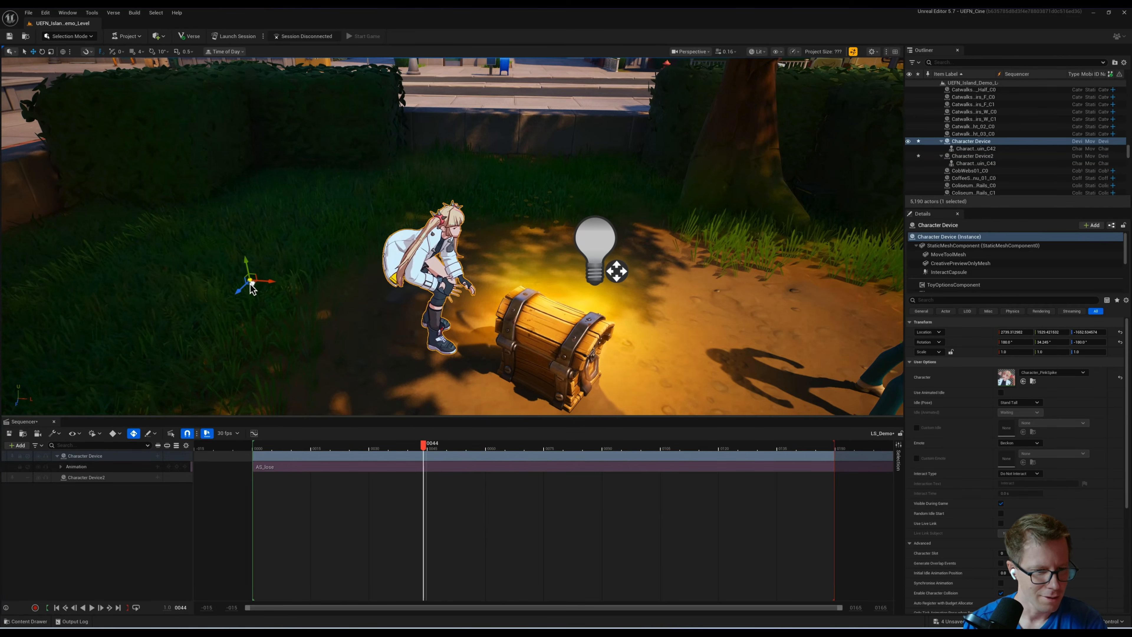
drag(251, 285, 252, 284)
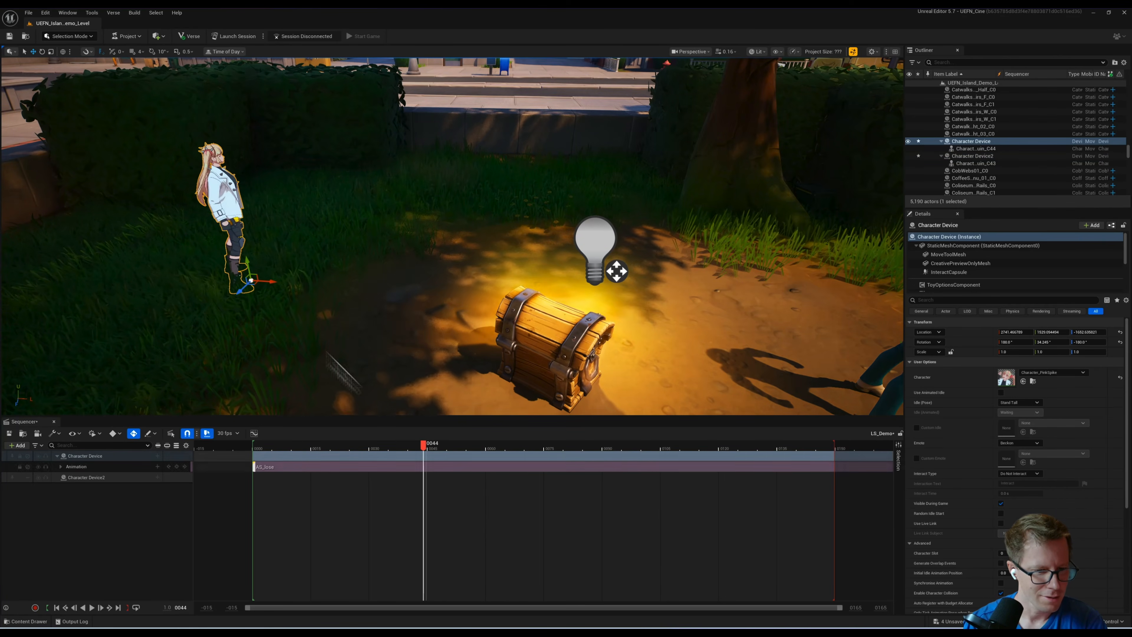
click(466, 448)
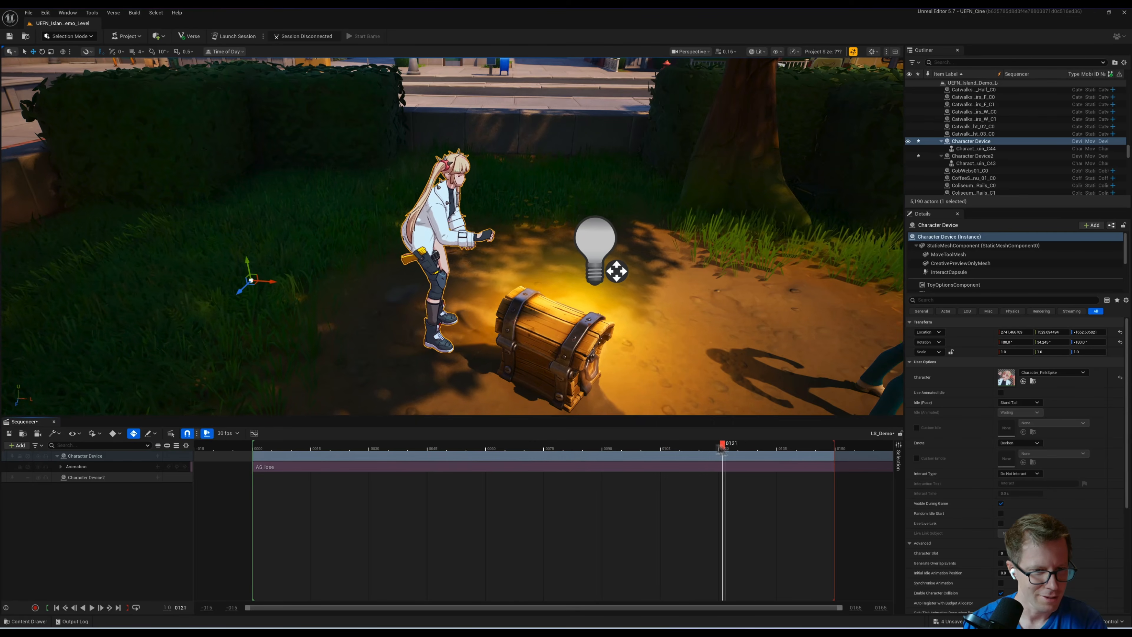
key(space)
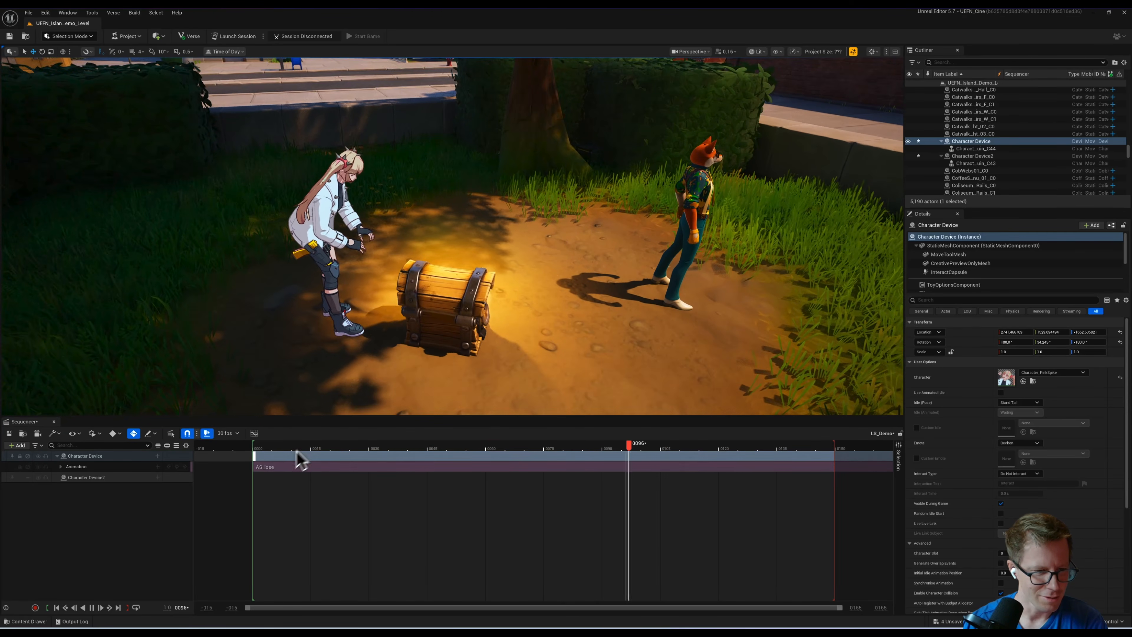
click(286, 450)
key(space)
key(space)
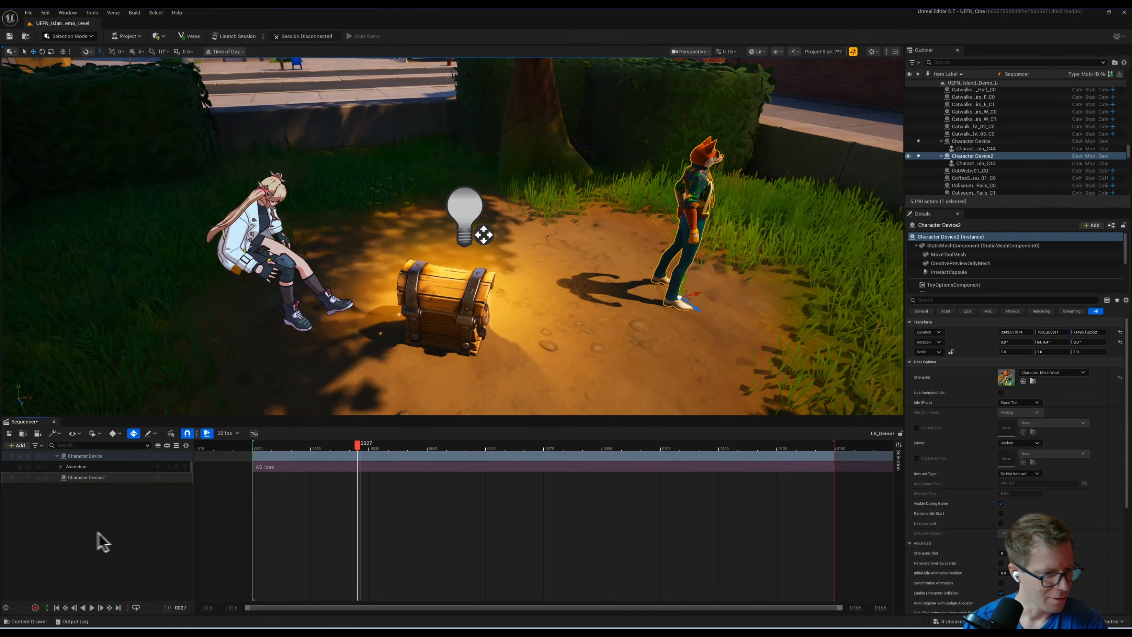
Step: Add the AS_win animation to the Character Device2 track and start its section at frame 0
click(157, 478)
mouse_move(197, 290)
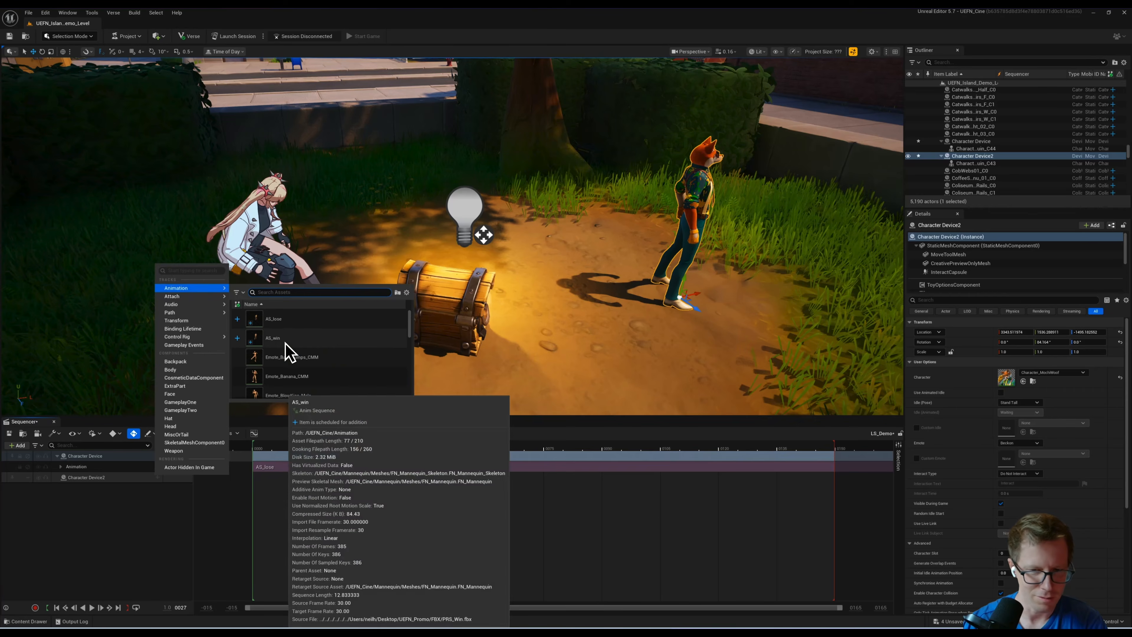
click(289, 343)
drag(434, 488, 339, 481)
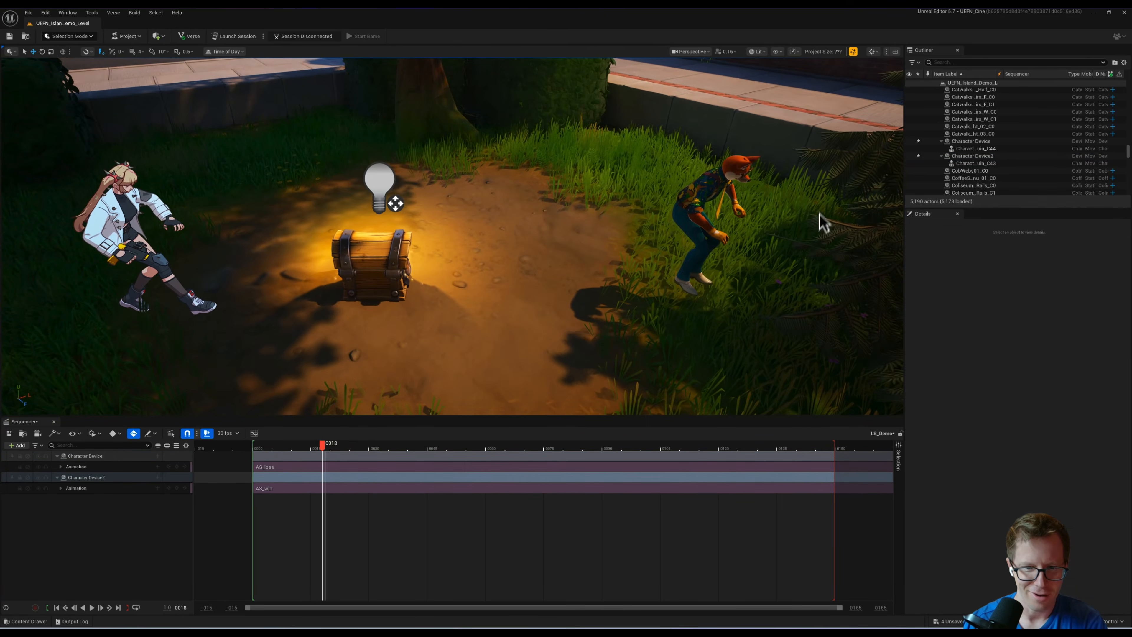
Step: Turn and move the fox's device so the fox faces the girl across the chest
click(709, 214)
drag(574, 258, 382, 252)
drag(562, 245, 688, 209)
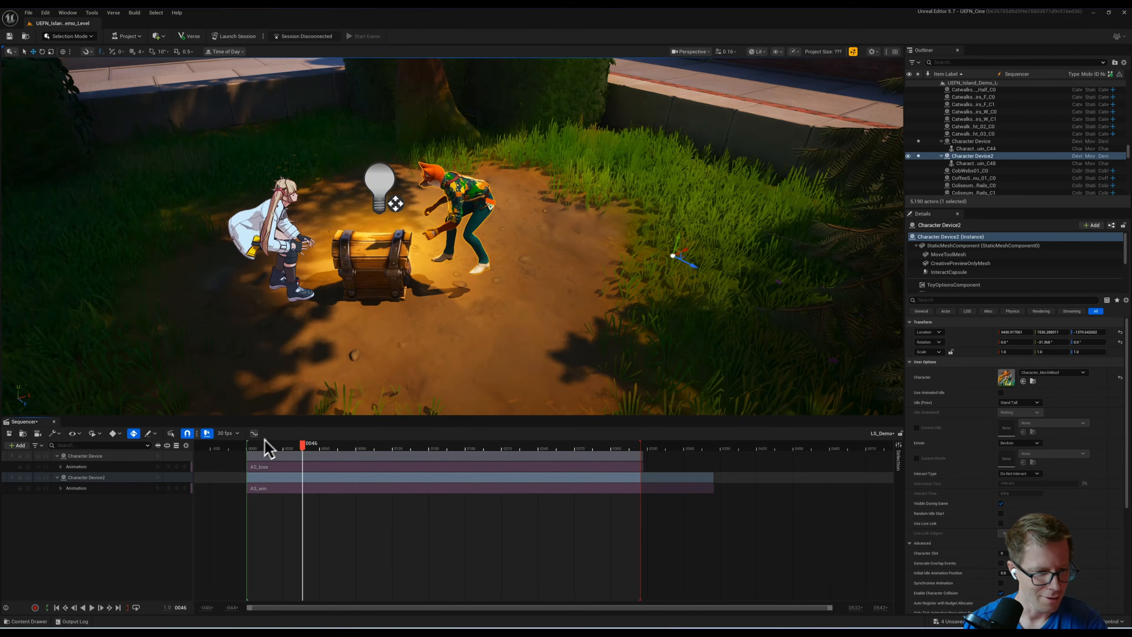
Step: Play the sequence from near its start and fine-tune both characters' positions around the chest
click(264, 446)
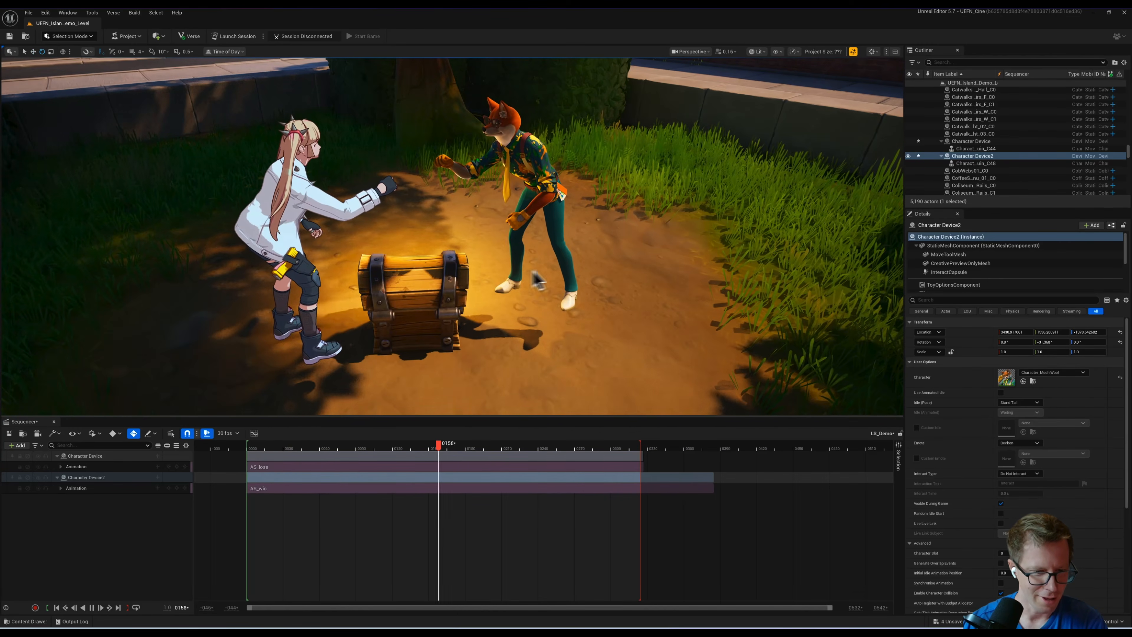
click(353, 446)
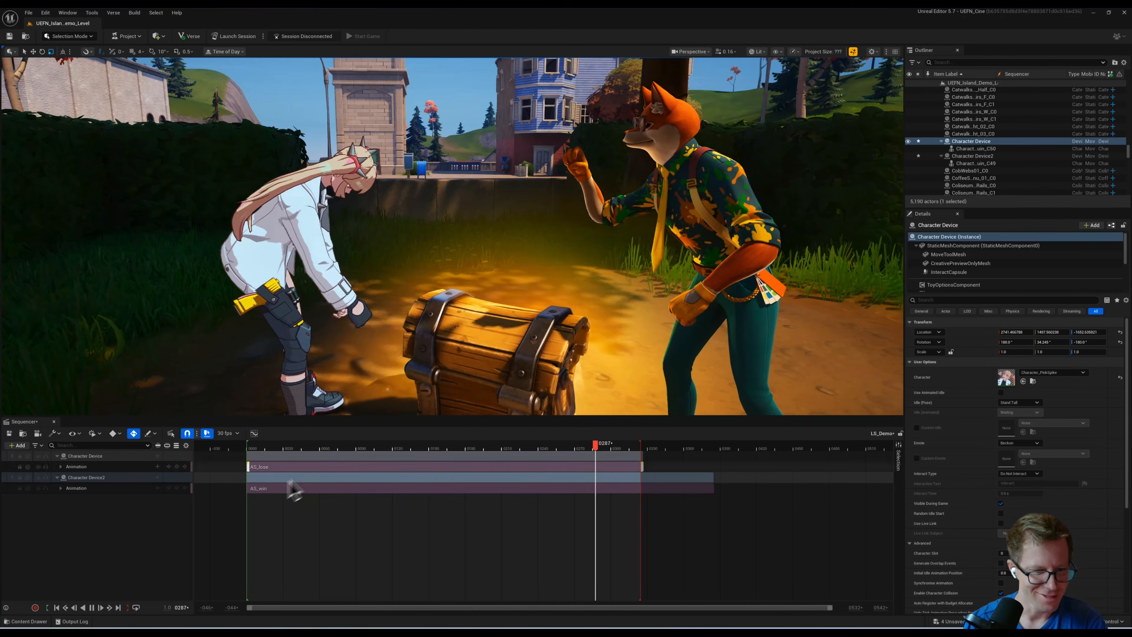
click(326, 447)
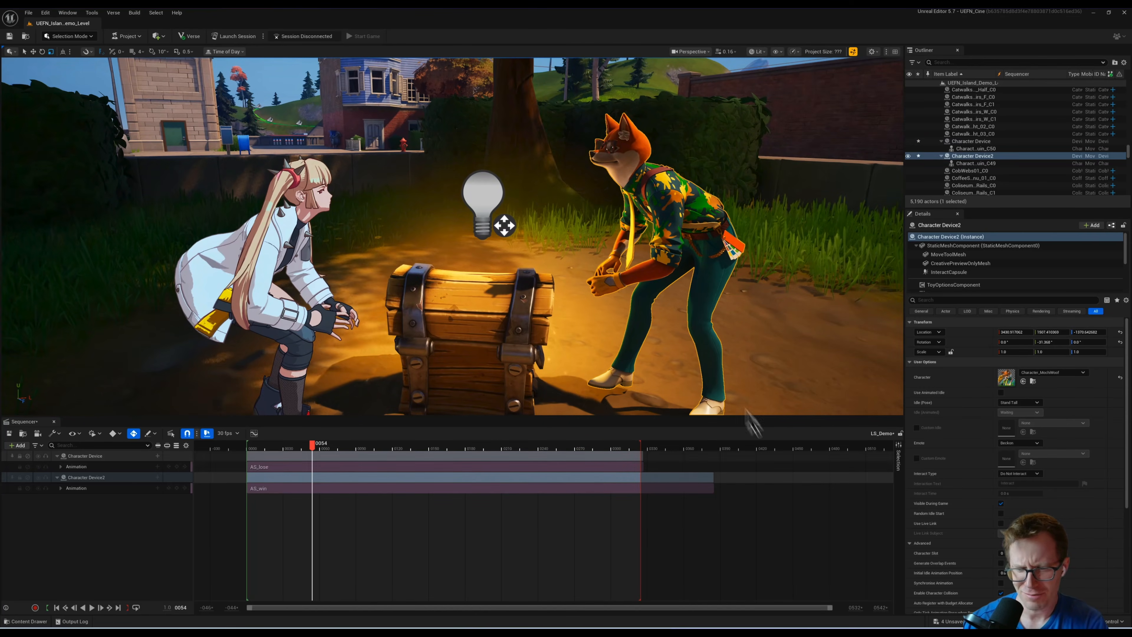
Step: Browse the Fortnite Characters folder, assign the pink and purple character to Character Device2, and play the sequence
click(1071, 373)
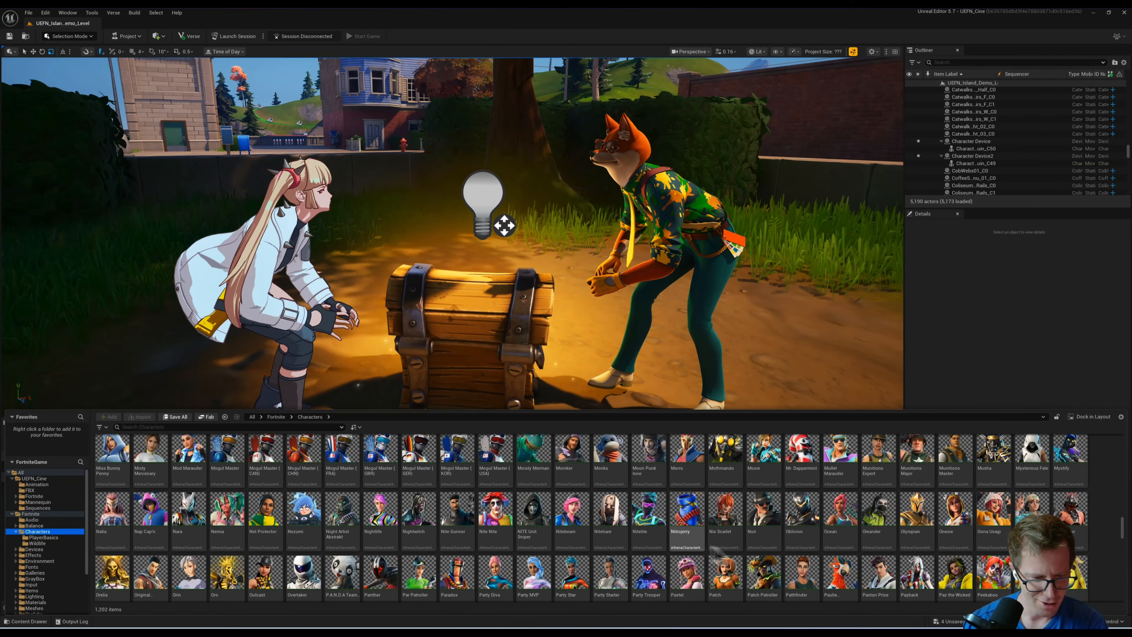
scroll(395, 533, down, 1)
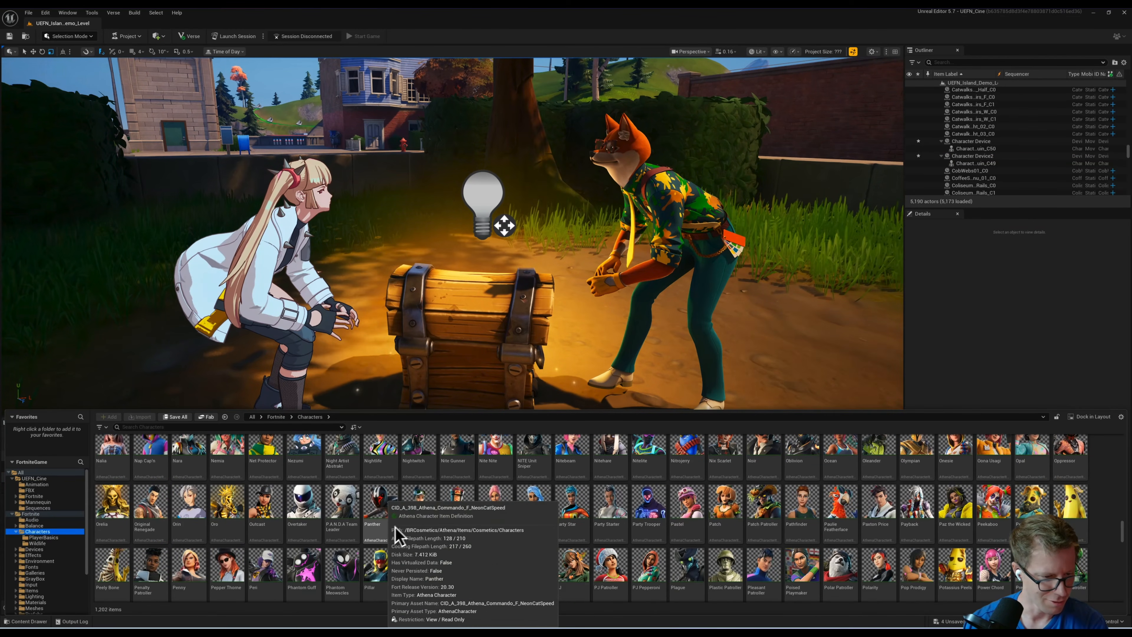
scroll(370, 542, down, 1)
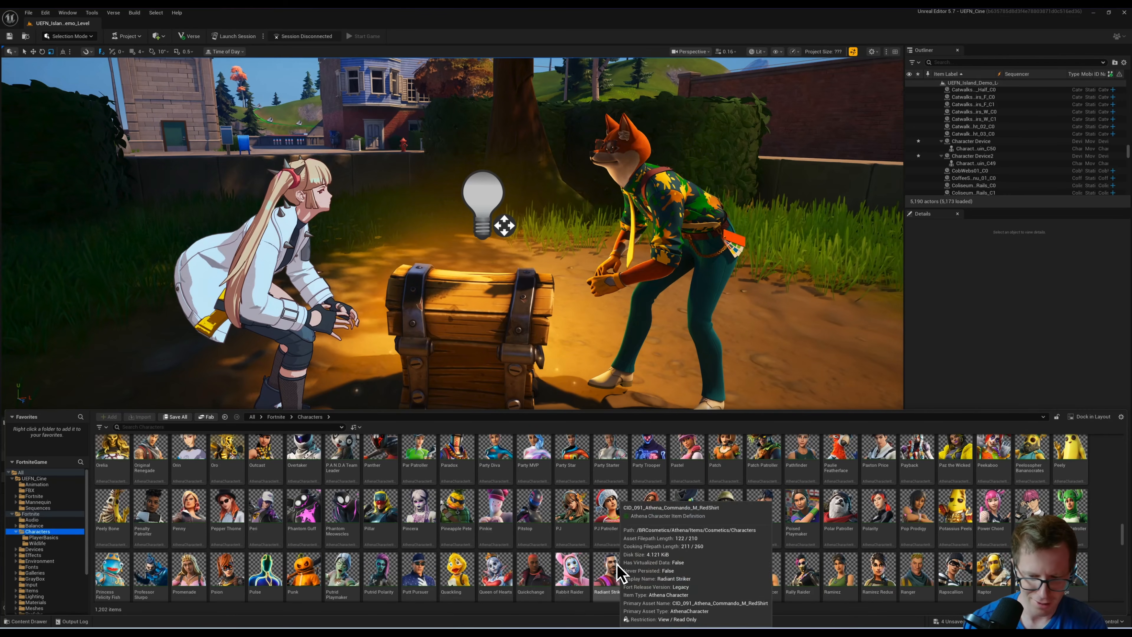
scroll(425, 508, down, 12)
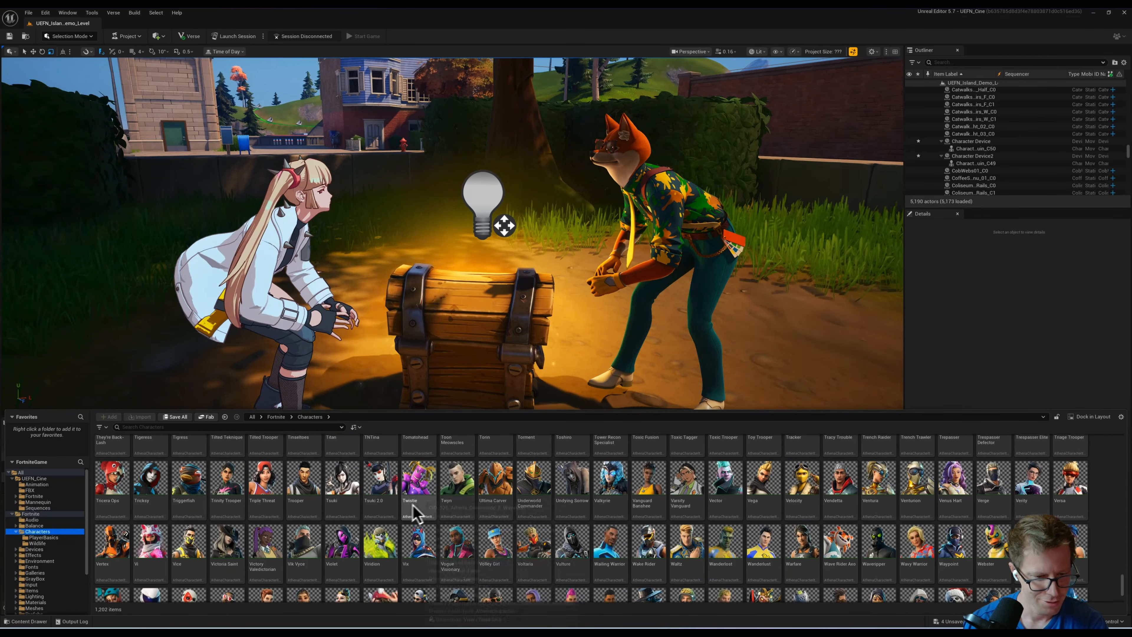
click(690, 220)
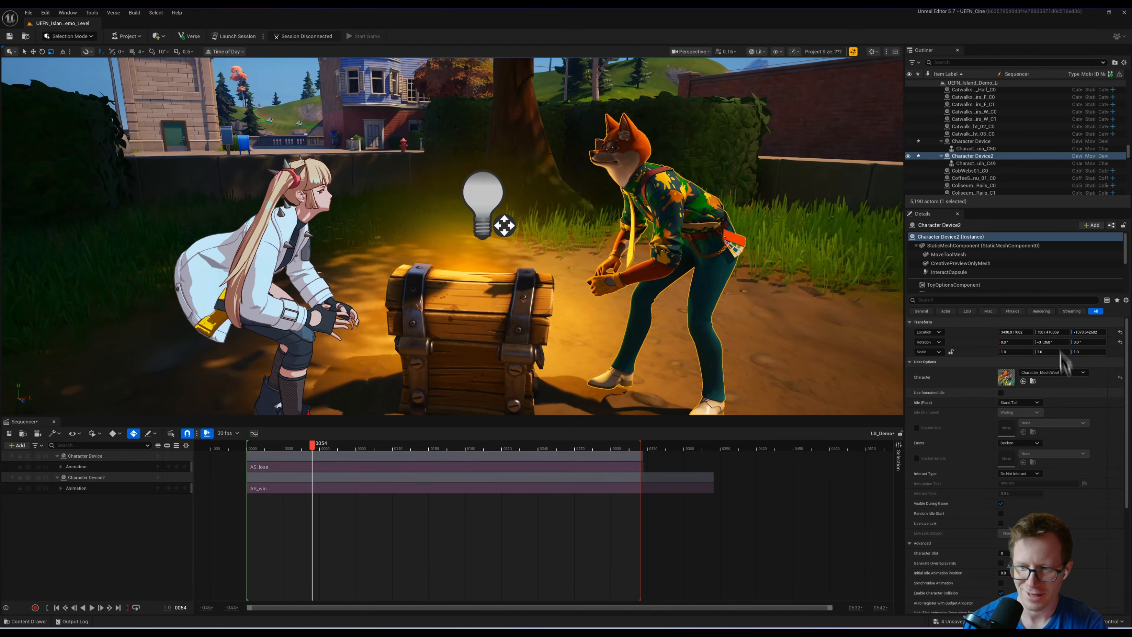
click(1023, 382)
key(g)
key(space)
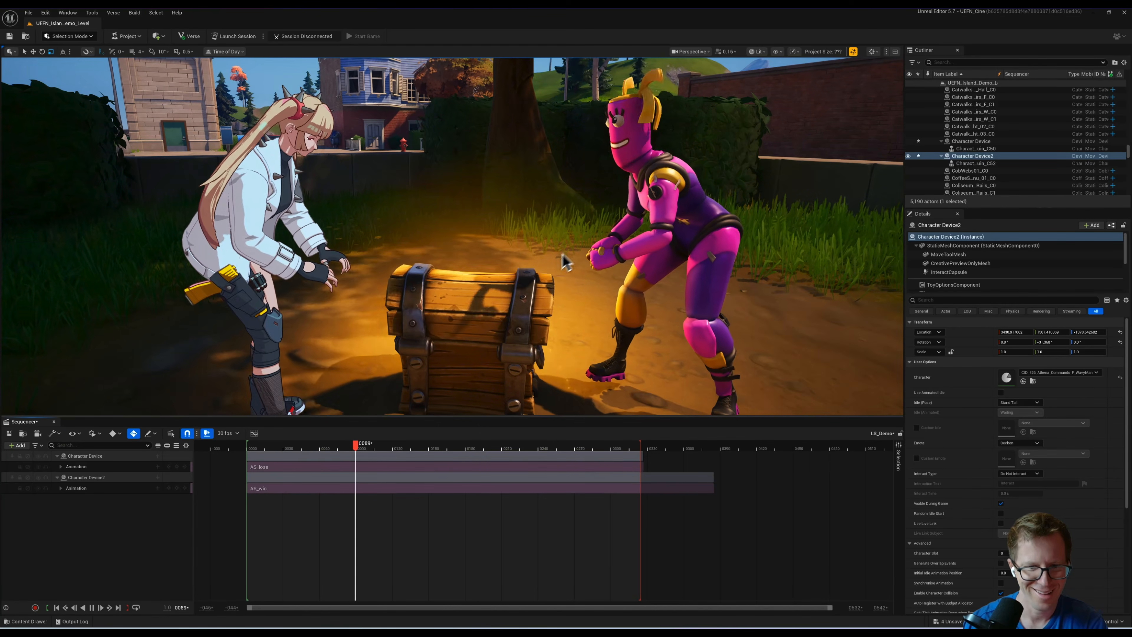
right_drag(564, 258, 613, 245)
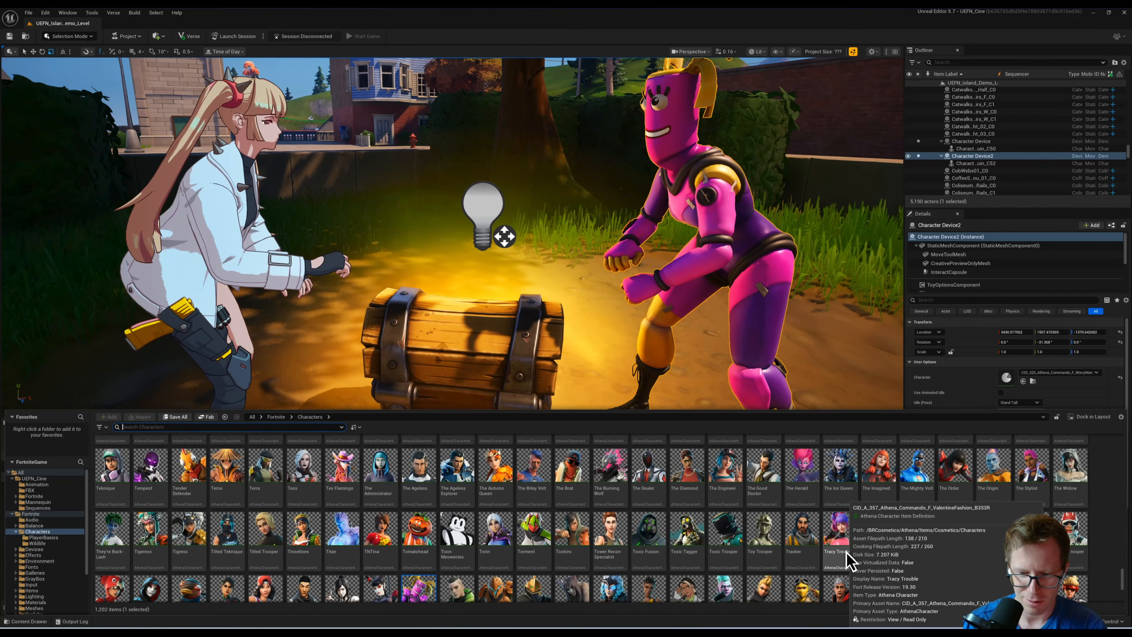
Step: Set Character Device2's character to Tracy Trouble and replay the sequence
drag(847, 562, 1009, 387)
click(1033, 374)
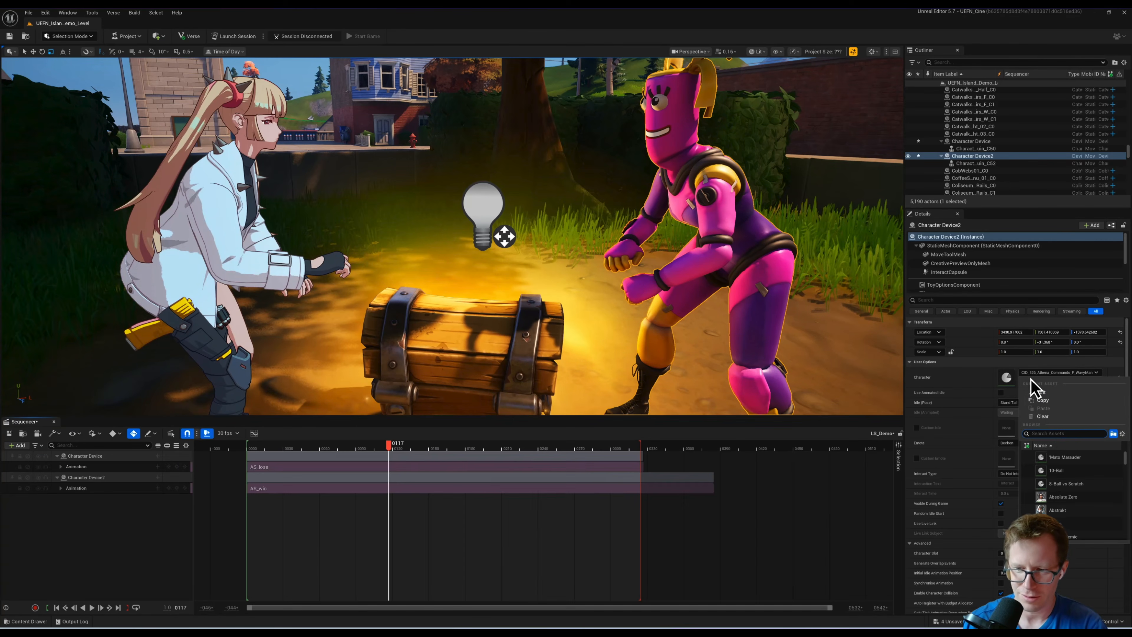
click(1058, 456)
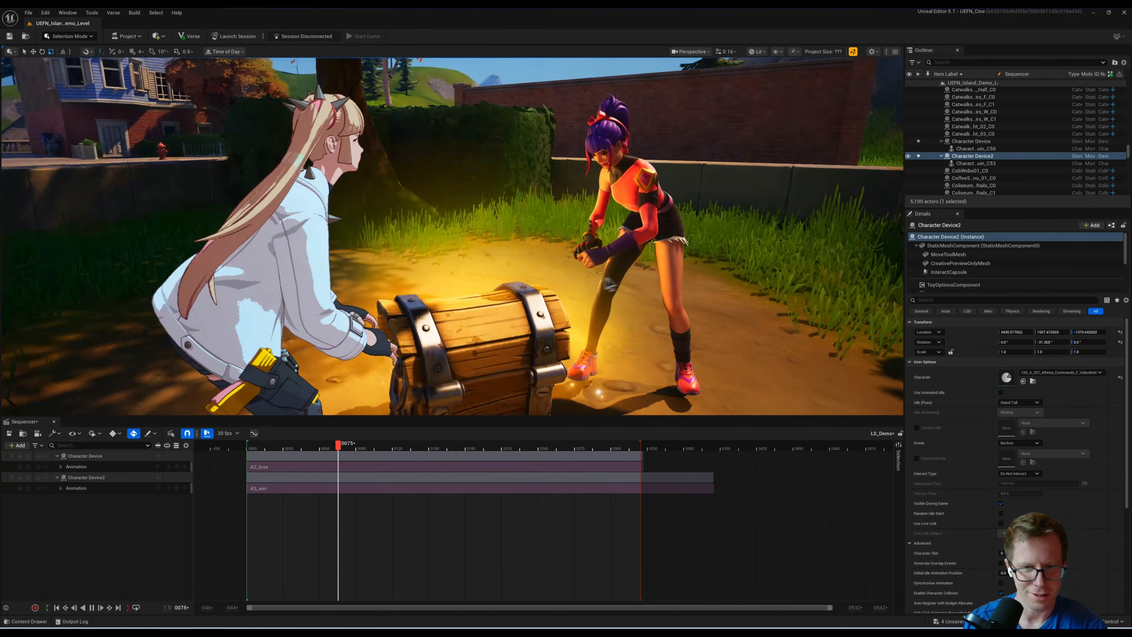
right_drag(649, 275, 605, 282)
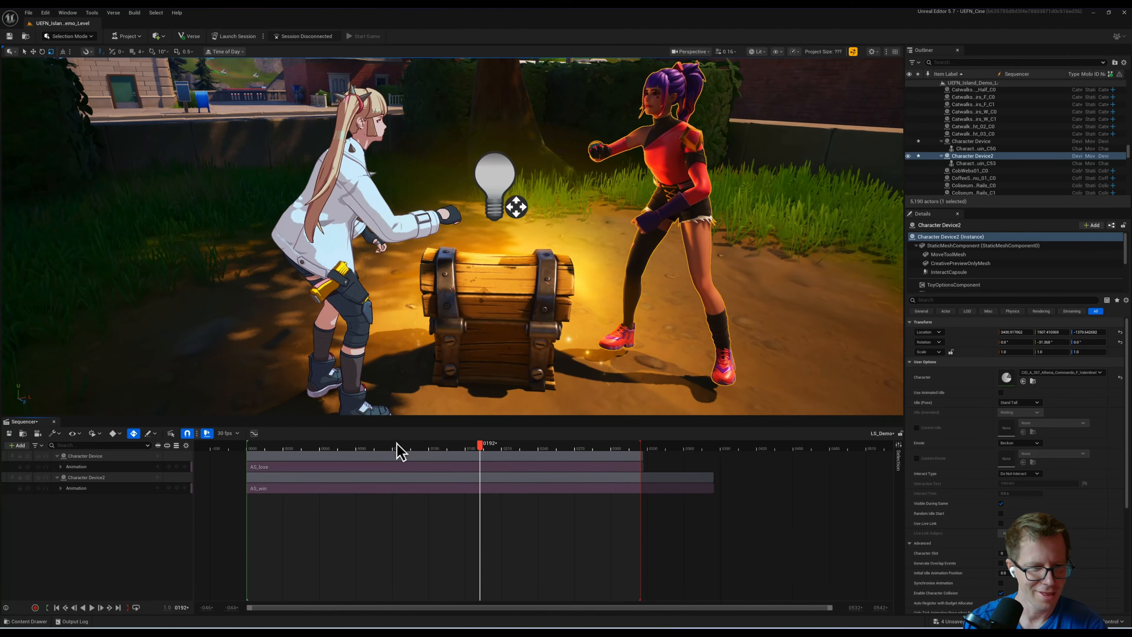
click(394, 447)
key(space)
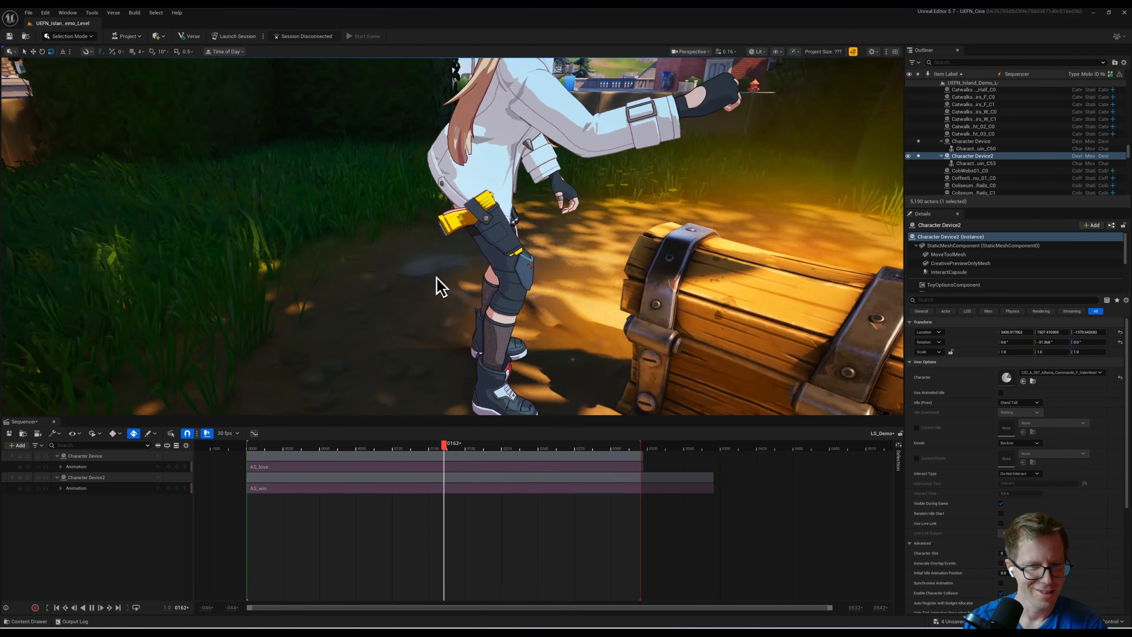
Step: Set Character Device's character to the Feathers chicken and play the sequence
right_drag(437, 286, 441, 283)
click(466, 232)
key(w)
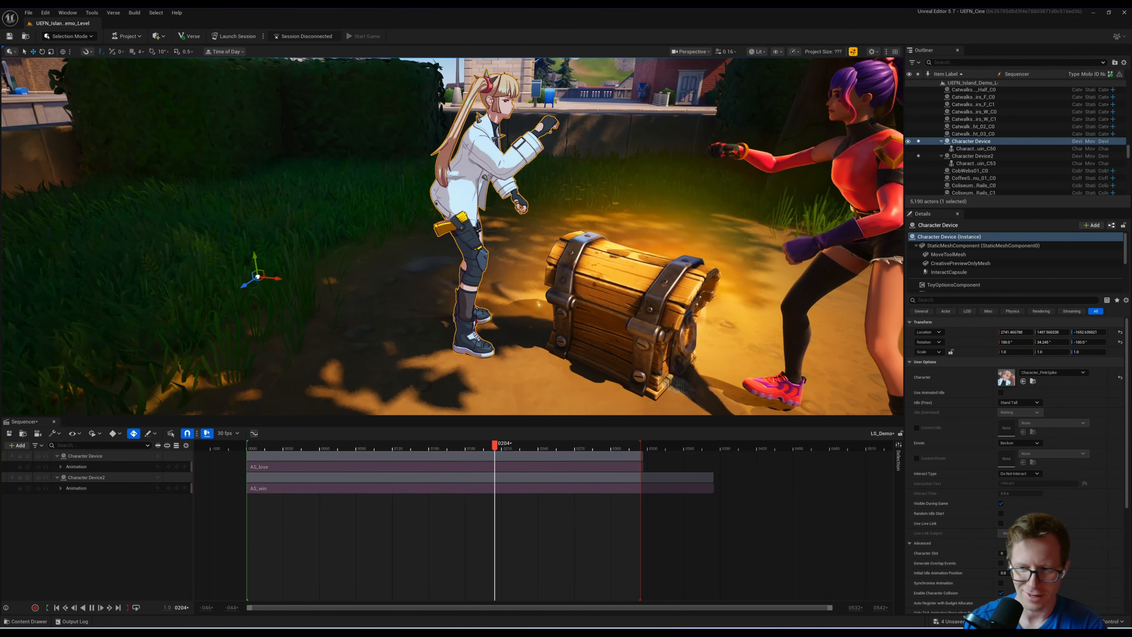
click(411, 446)
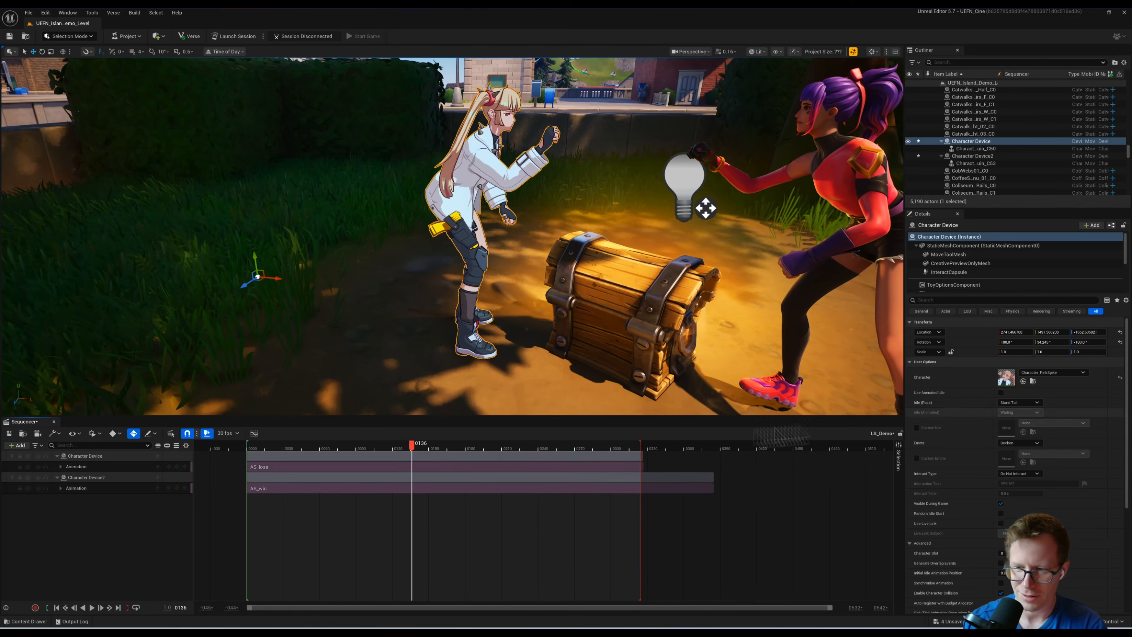
click(1048, 374)
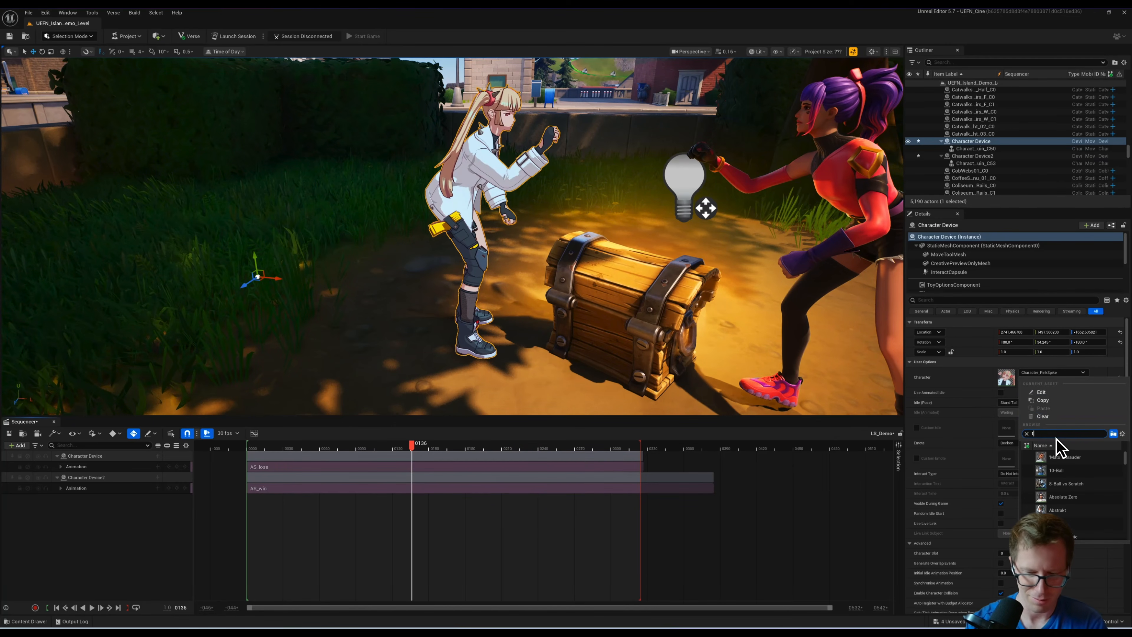
click(1069, 458)
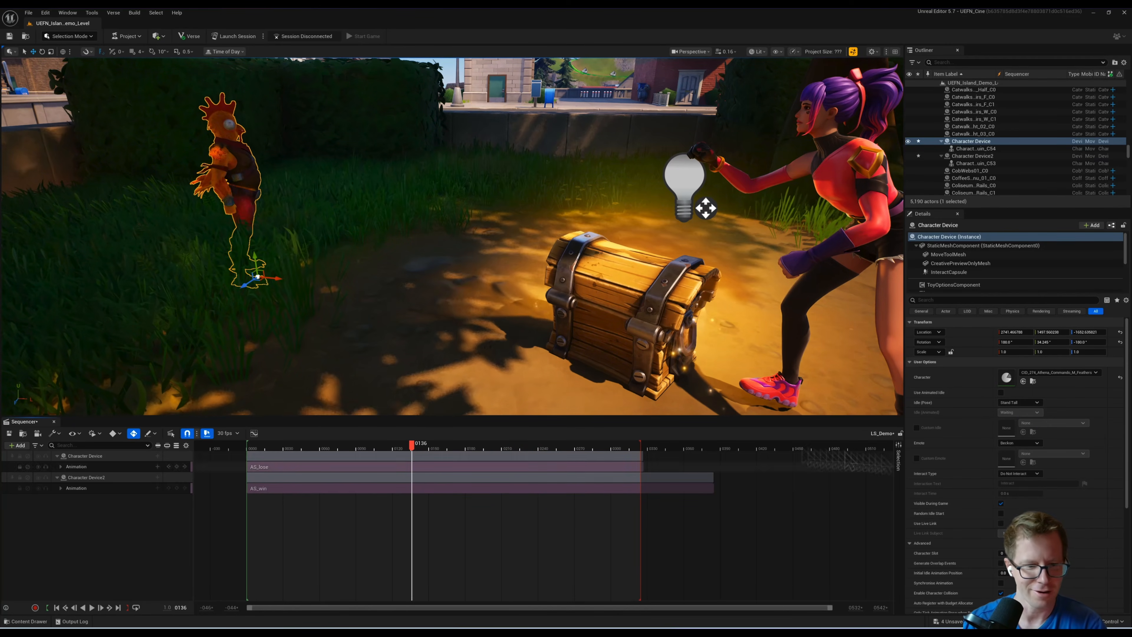
key(space)
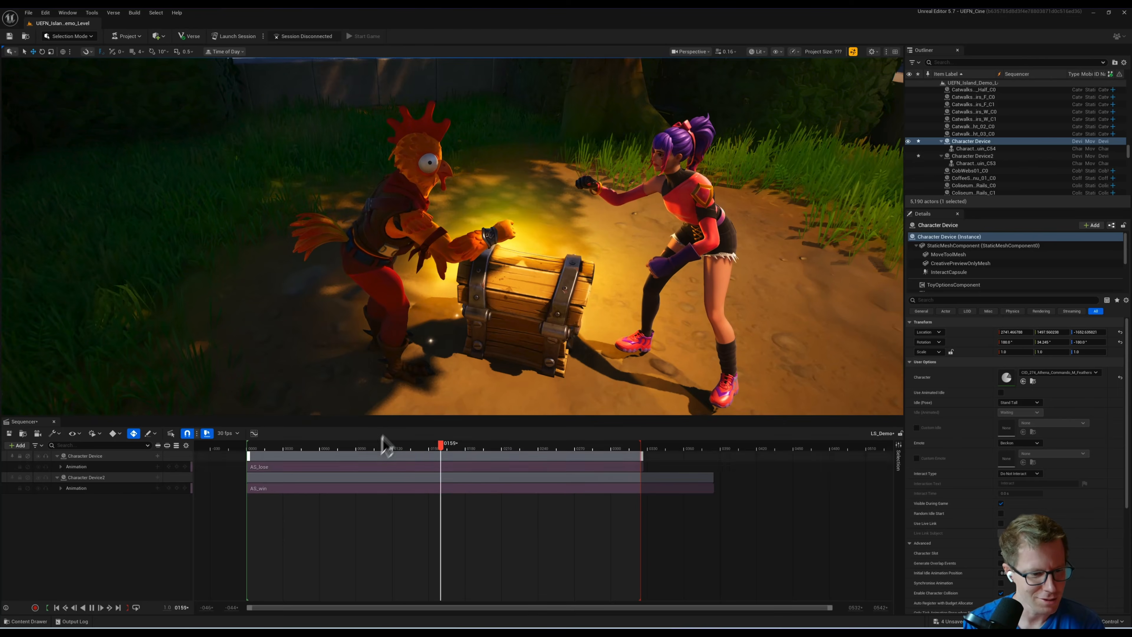
Step: Scrub and replay the sequence to review the chicken's and the girl's motions around the chest
scroll(579, 248, down, 5)
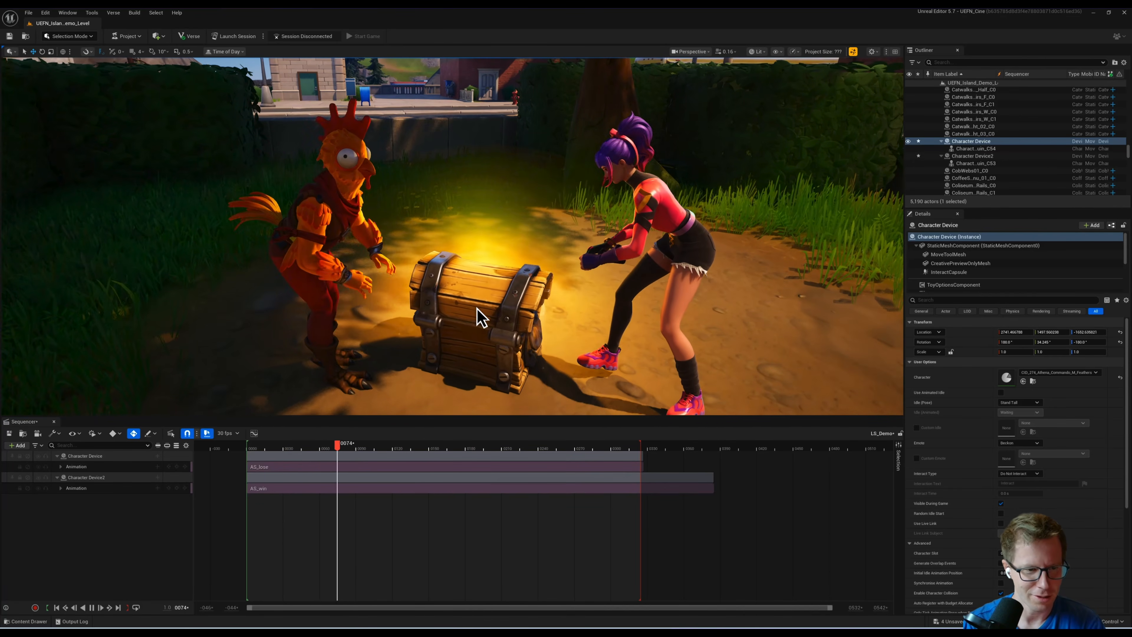
drag(378, 447, 357, 446)
drag(283, 449, 383, 444)
key(space)
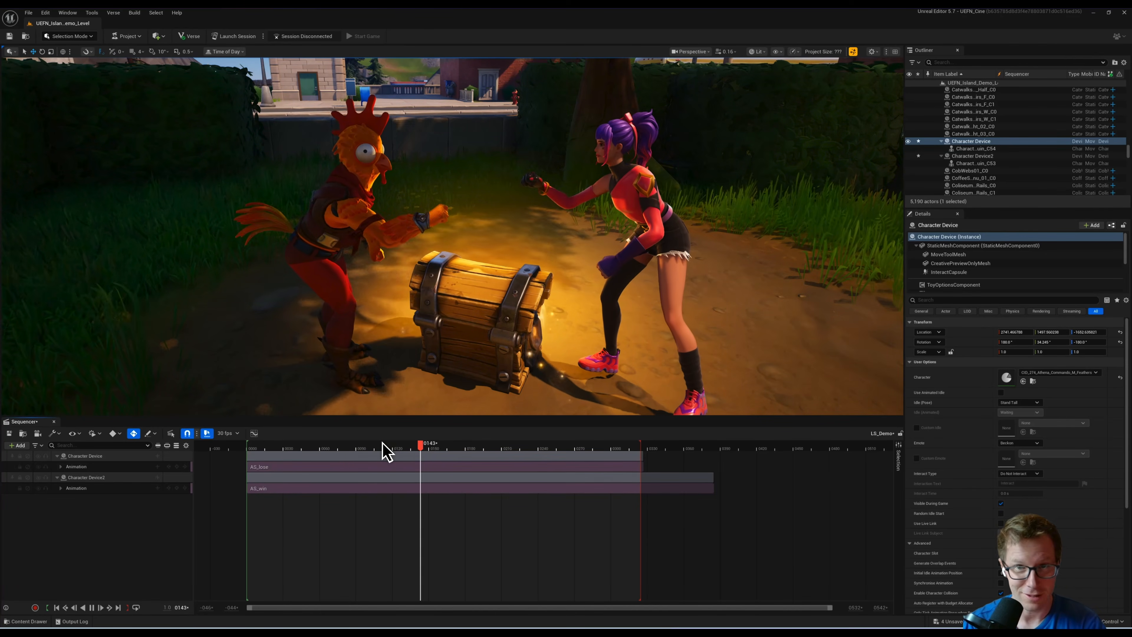
drag(291, 447, 309, 440)
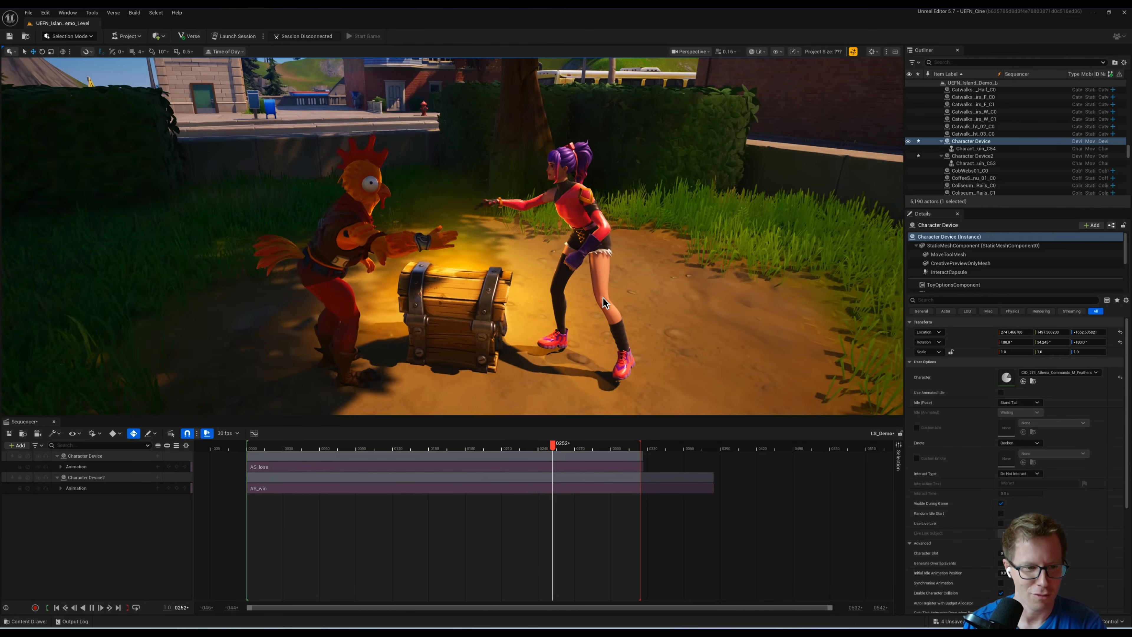
click(322, 448)
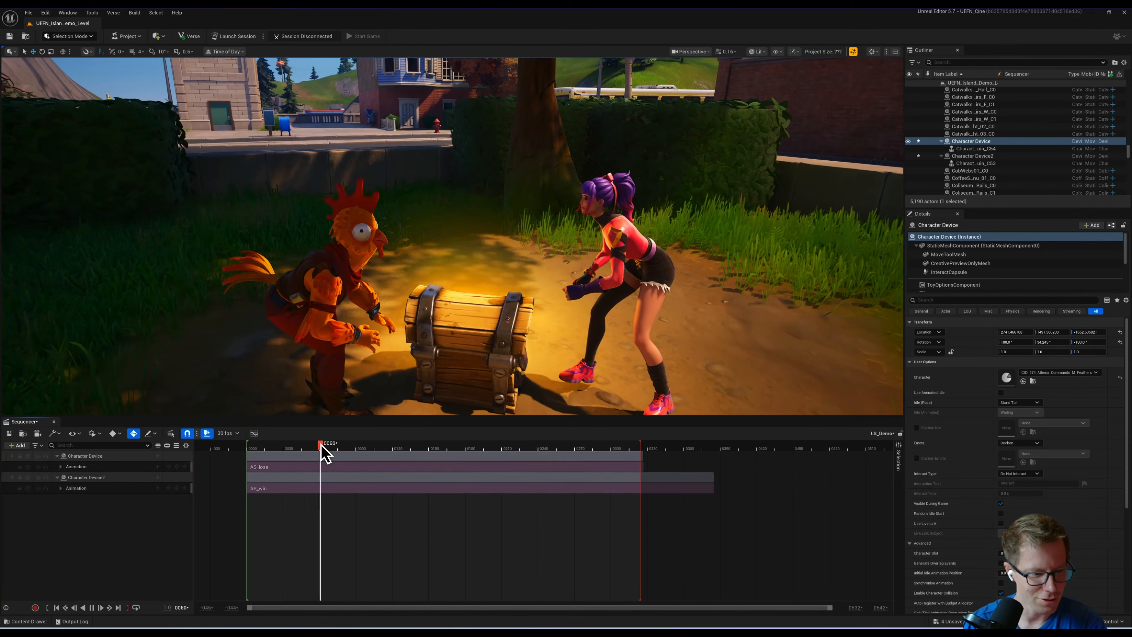
key(space)
Step: Add FN_Mannequin_ControlRig as a layered Control Rig track on Character Device
click(157, 456)
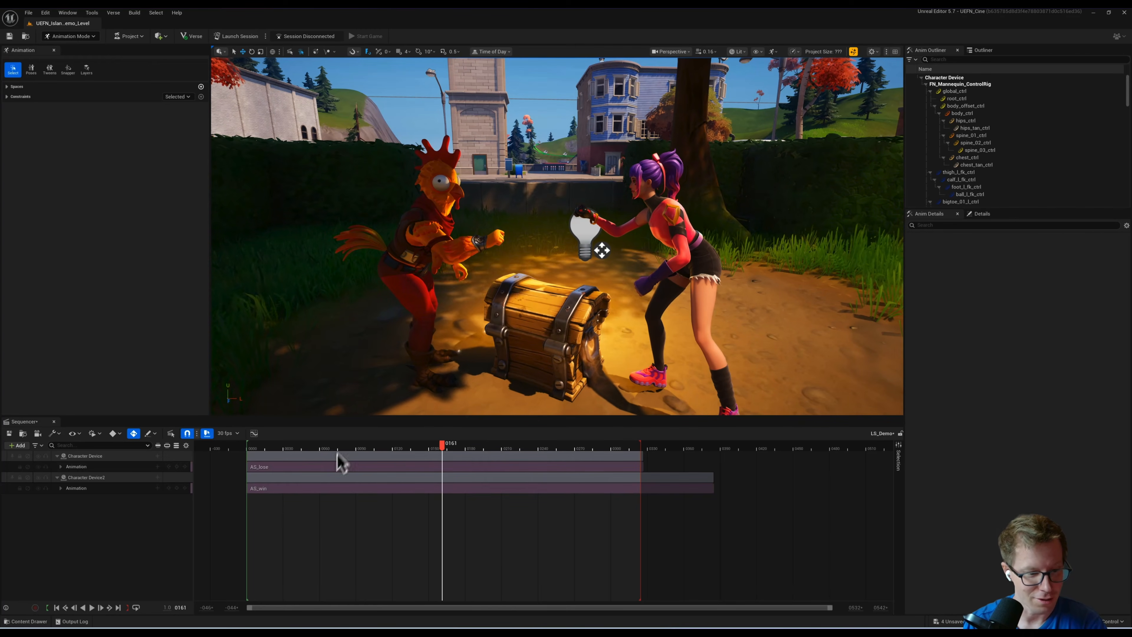
drag(381, 449, 510, 435)
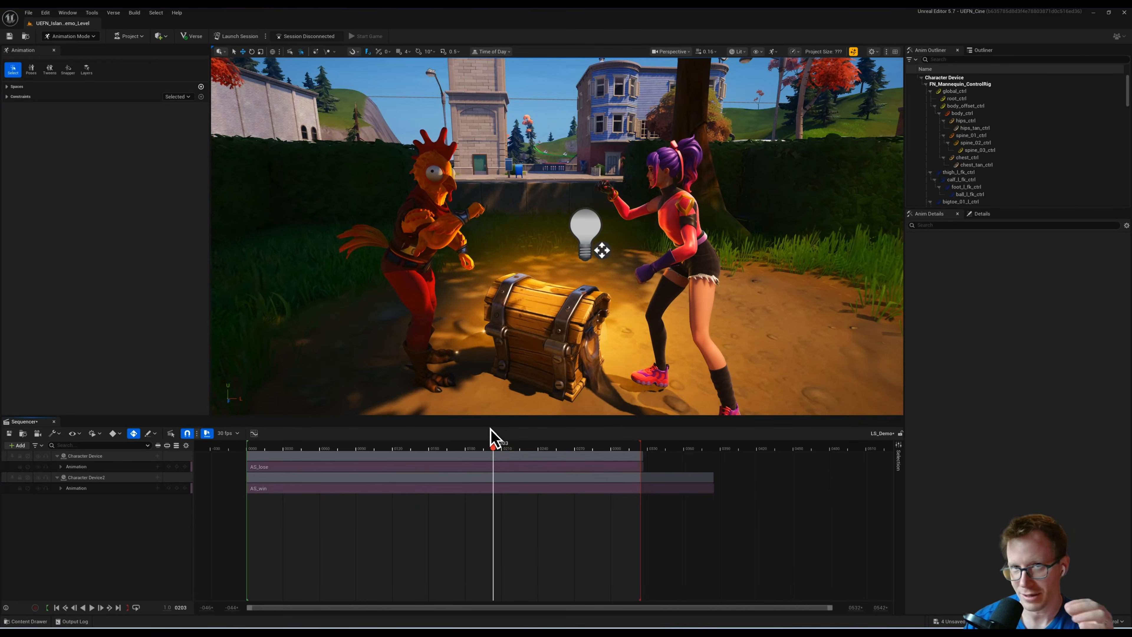
click(158, 456)
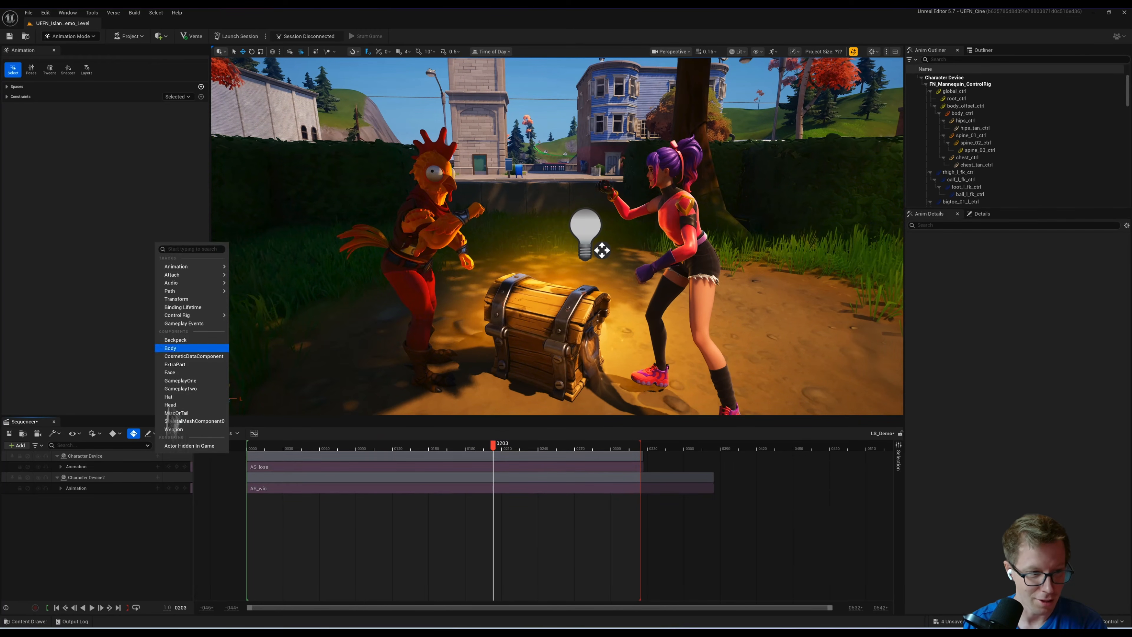
mouse_move(192, 316)
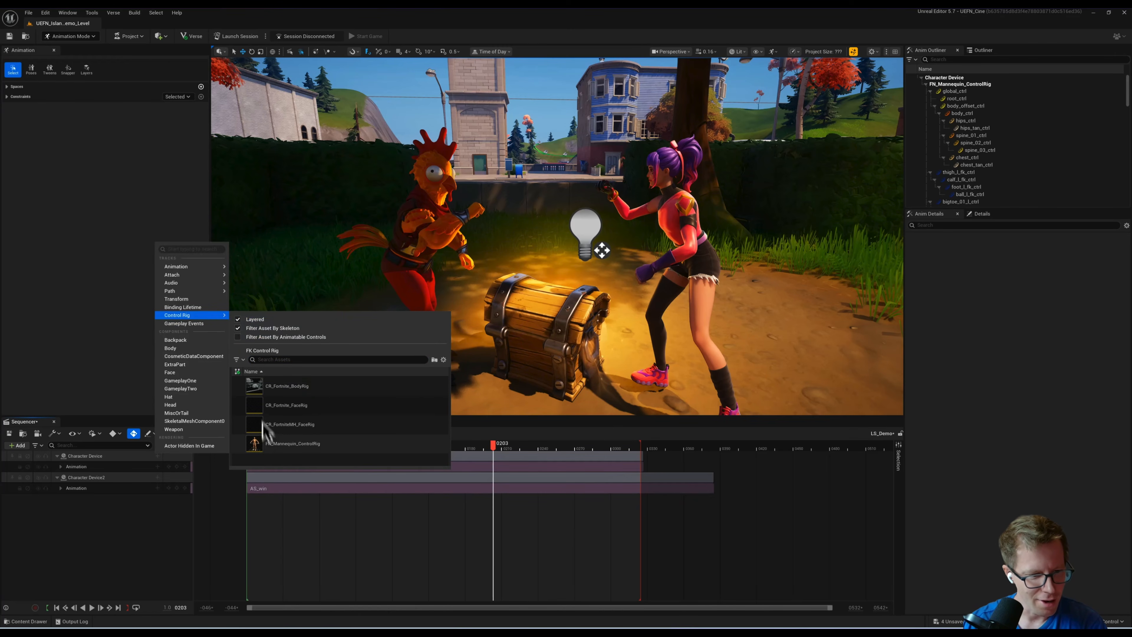
click(280, 446)
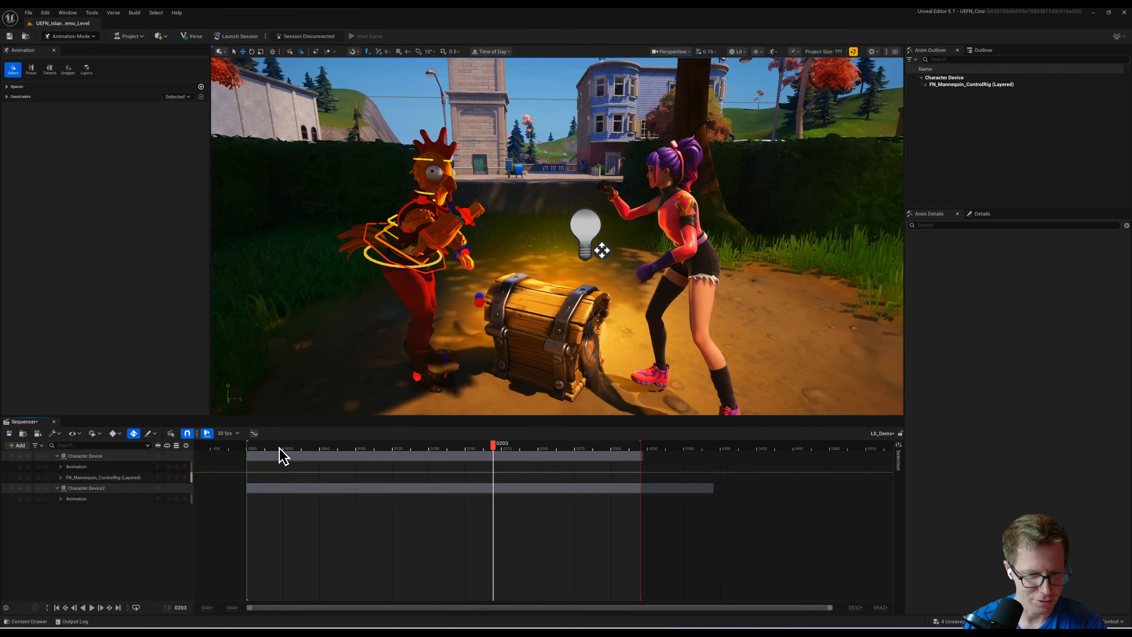
Step: Play into the animation, stop at frame 61, and try rotating the chicken's head_ctrl
click(262, 449)
key(space)
key(w)
right_drag(356, 314, 367, 319)
key(s)
key(e)
click(380, 447)
right_drag(494, 320, 497, 318)
right_drag(497, 318, 497, 315)
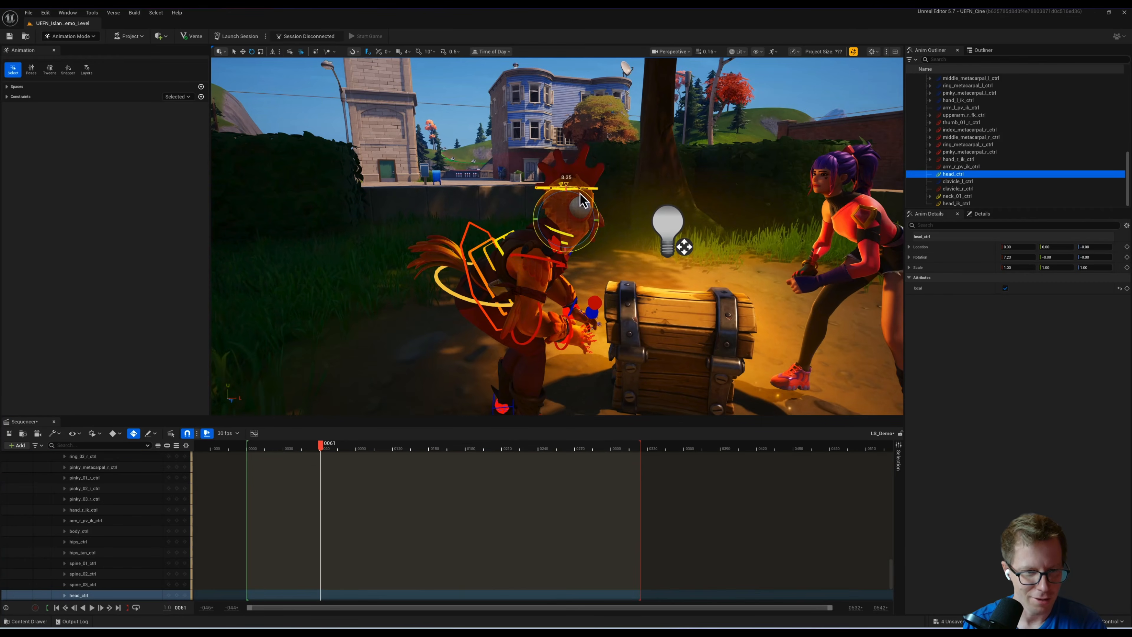
Step: Key head_ctrl at frame 58, tilt the chicken's head down at frame 74, and play the result
click(301, 448)
key(space)
key(space)
drag(303, 448, 319, 449)
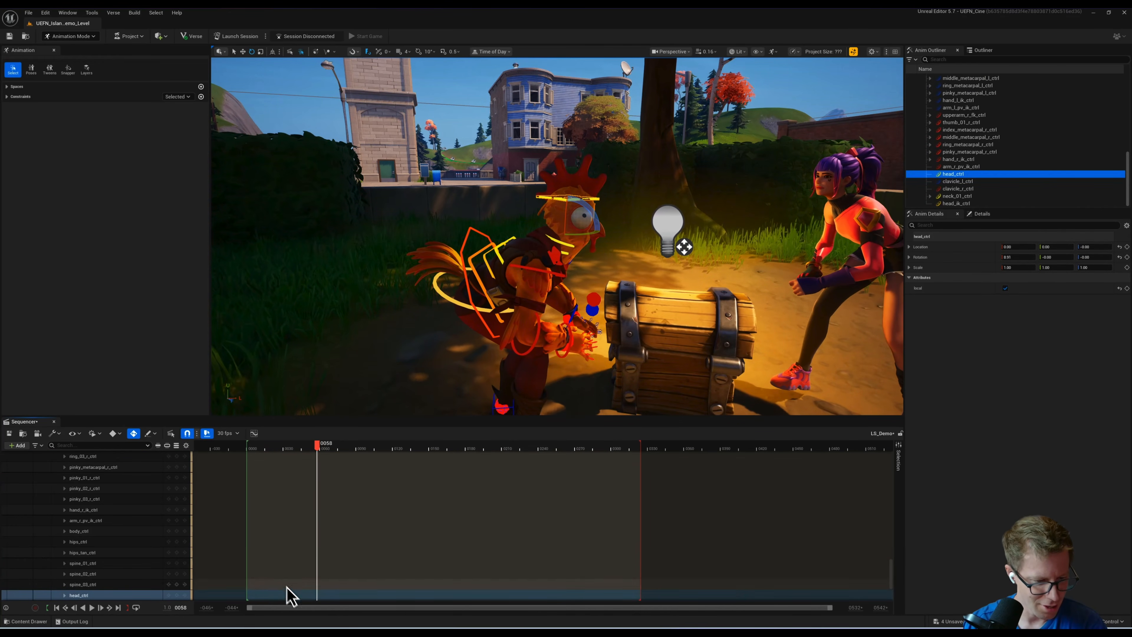
click(177, 596)
drag(318, 447, 334, 444)
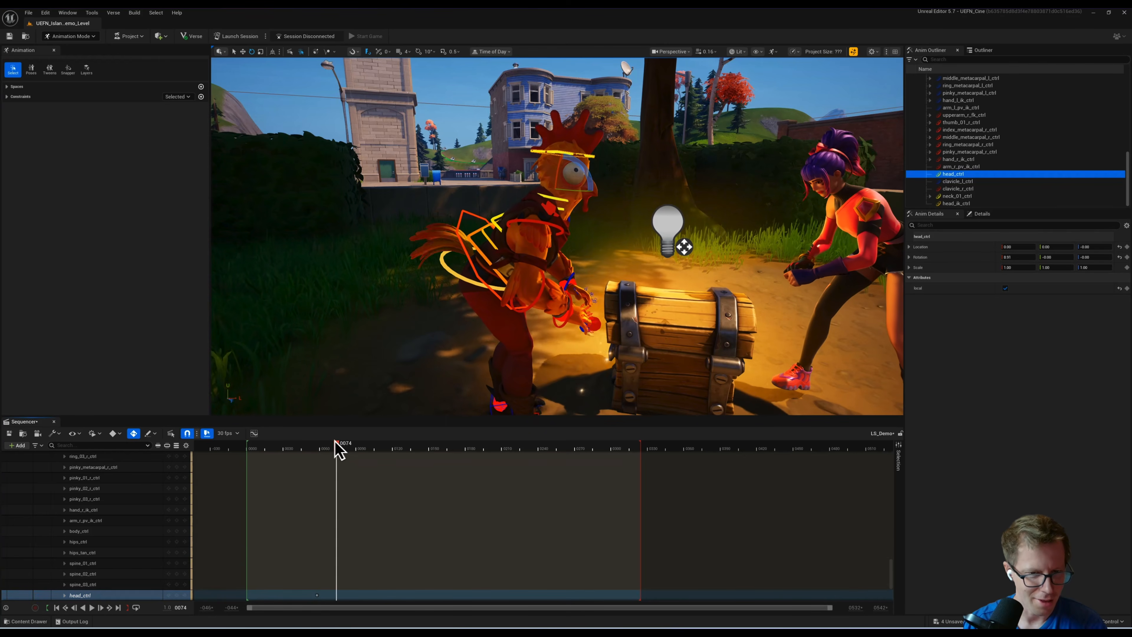
click(304, 447)
key(space)
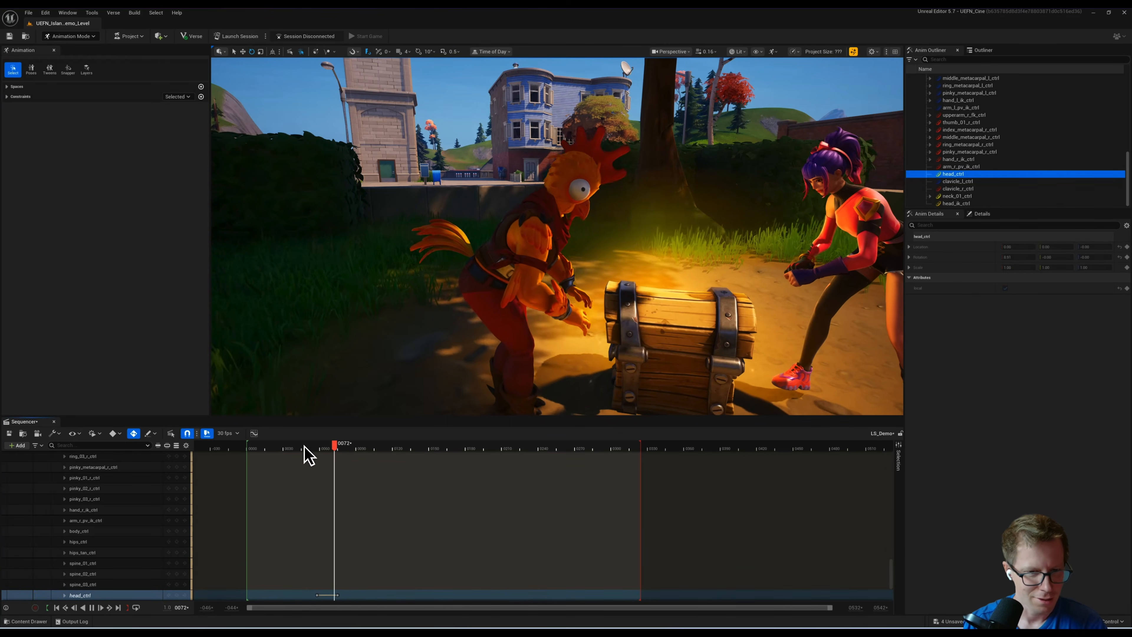
Step: Raise the chicken's head with head_ctrl at frame 106 and replay the layered head motion
key(space)
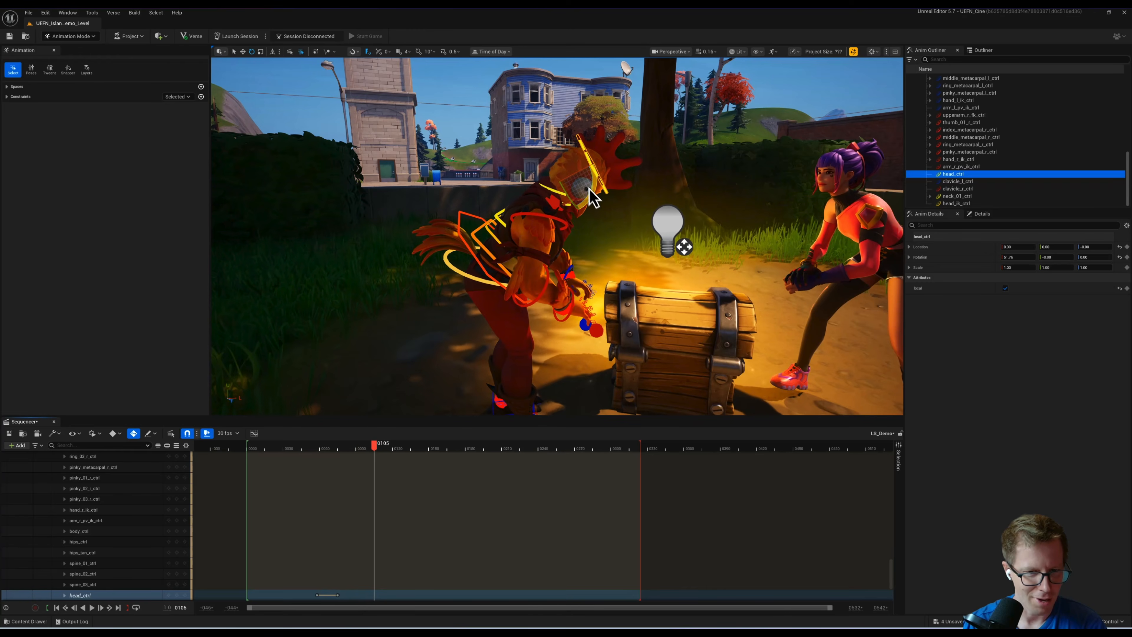
drag(593, 158, 588, 153)
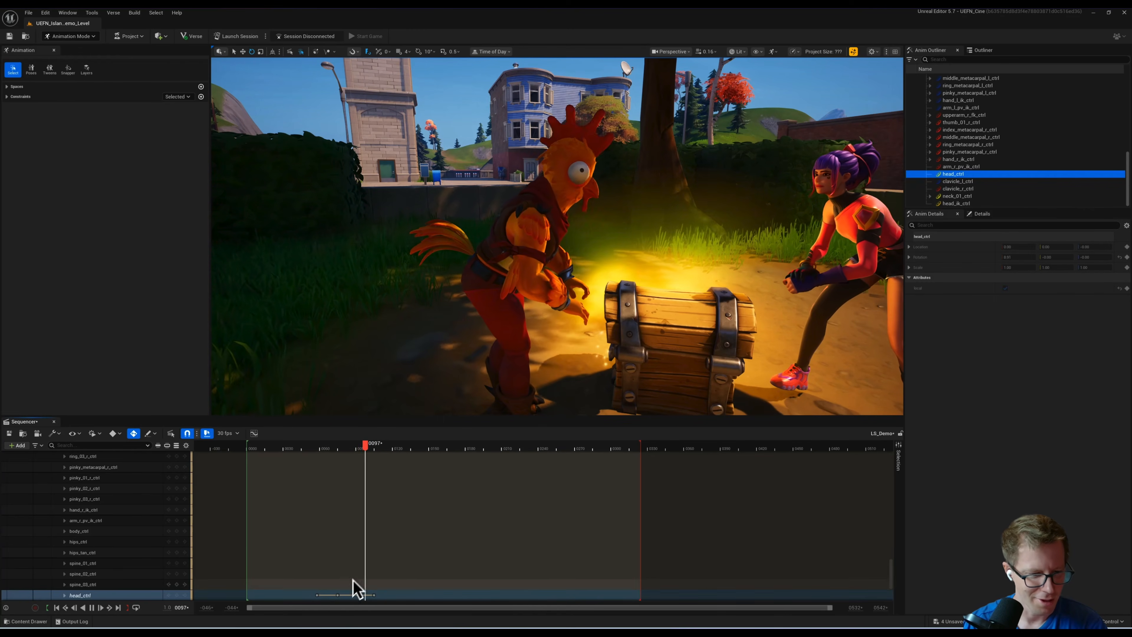
scroll(352, 587, down, 2)
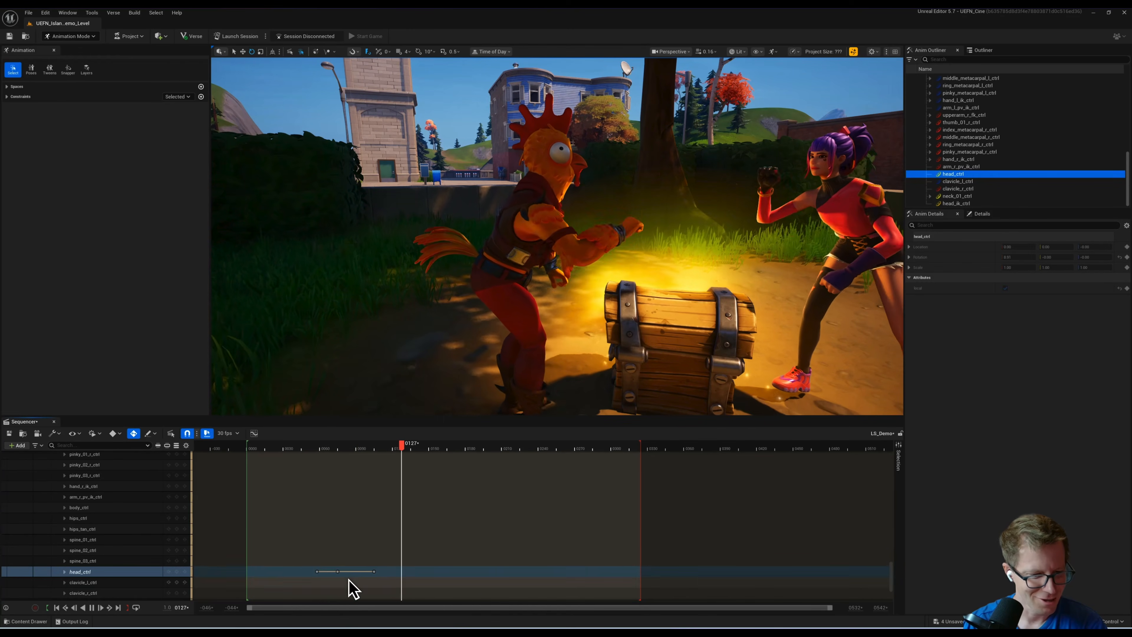
click(323, 448)
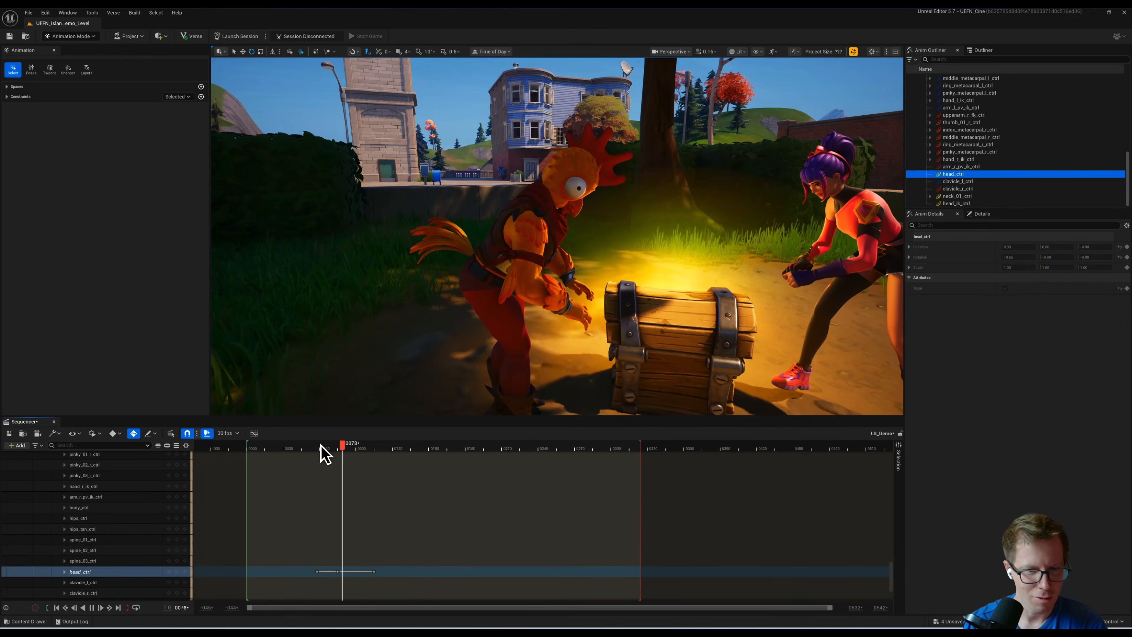
key(space)
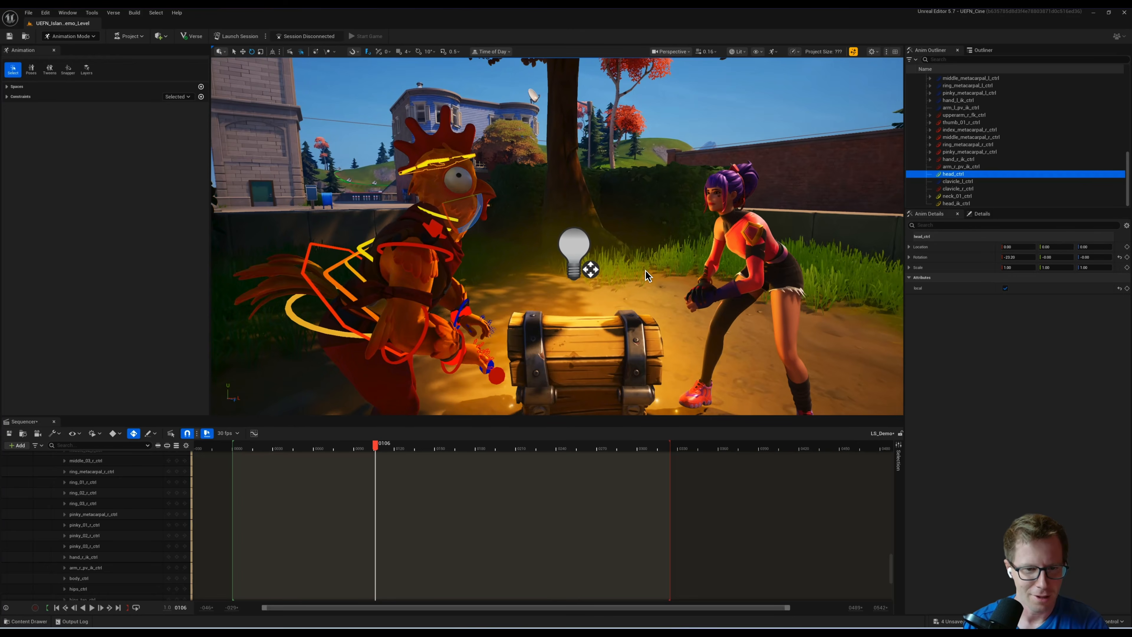
Step: Delete the layered FN_Mannequin_ControlRig track from Character Device
scroll(646, 271, down, 3)
scroll(640, 273, up, 4)
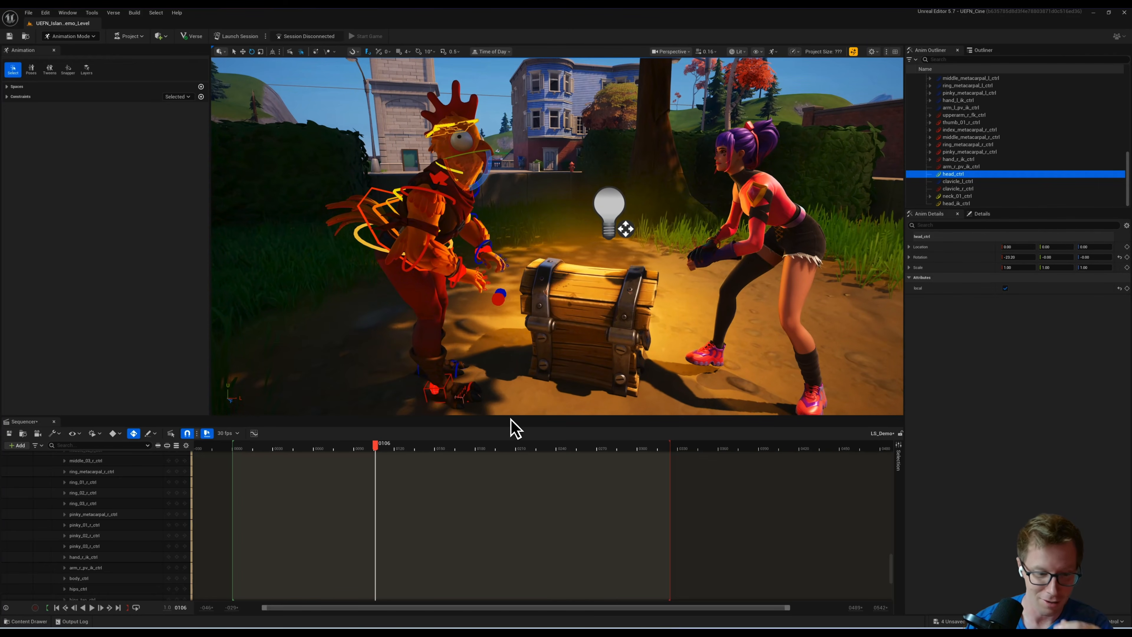
scroll(253, 559, up, 1)
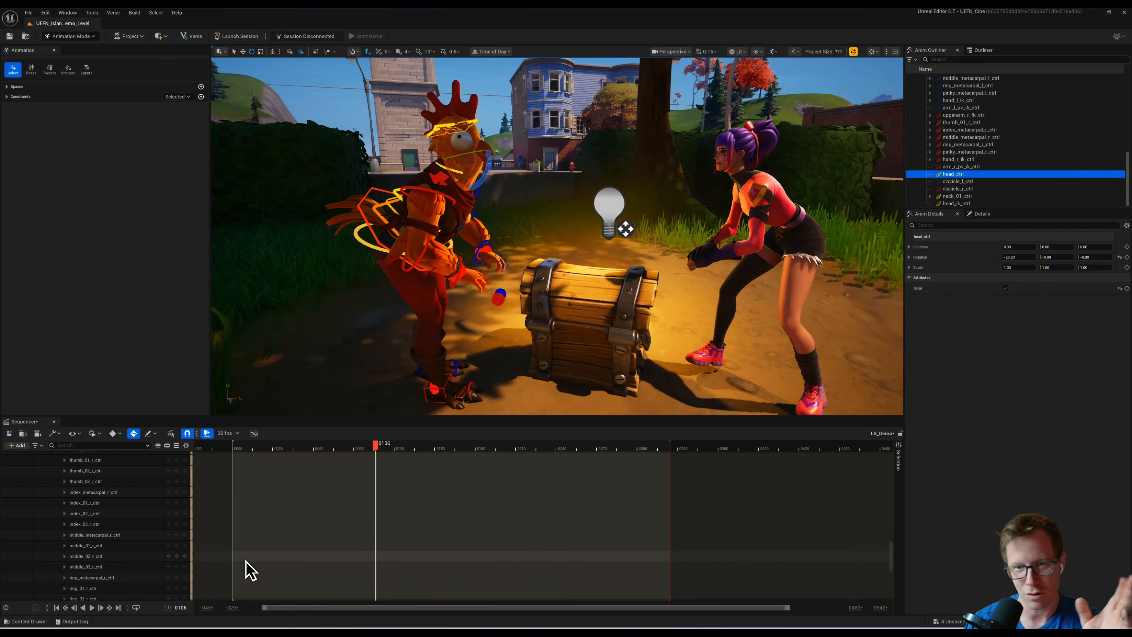
scroll(273, 554, up, 5)
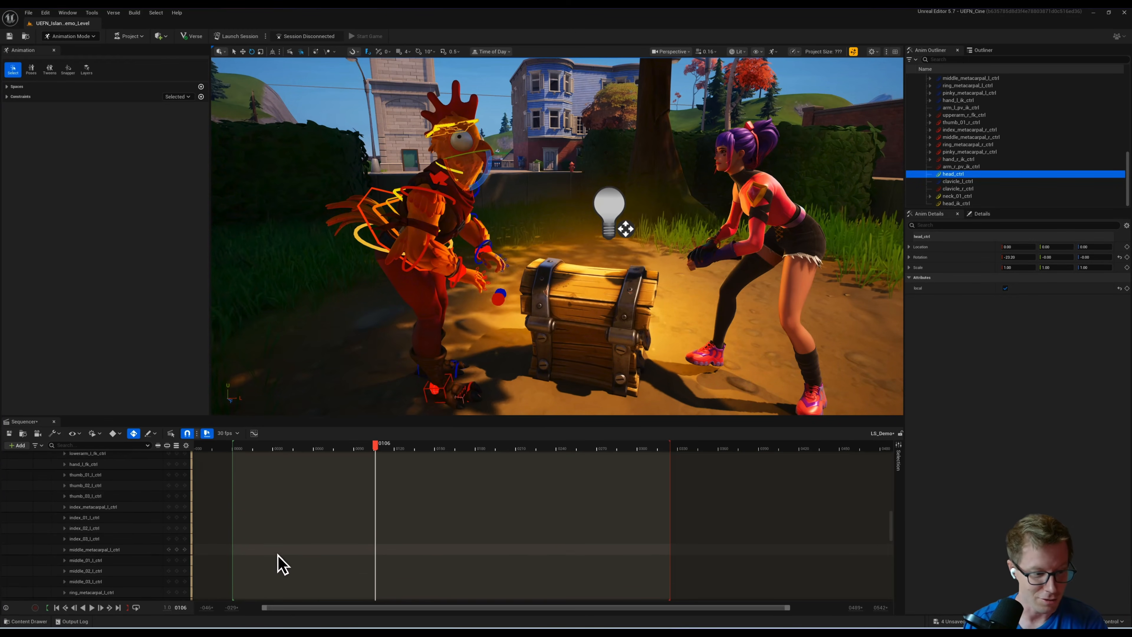
scroll(299, 564, up, 10)
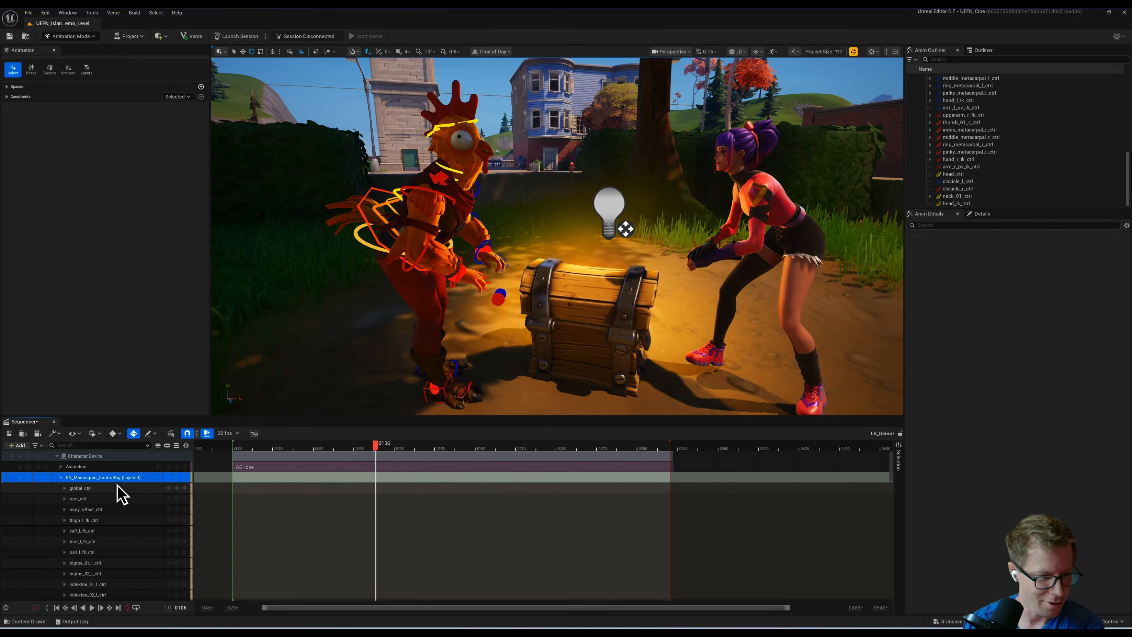
key(Delete)
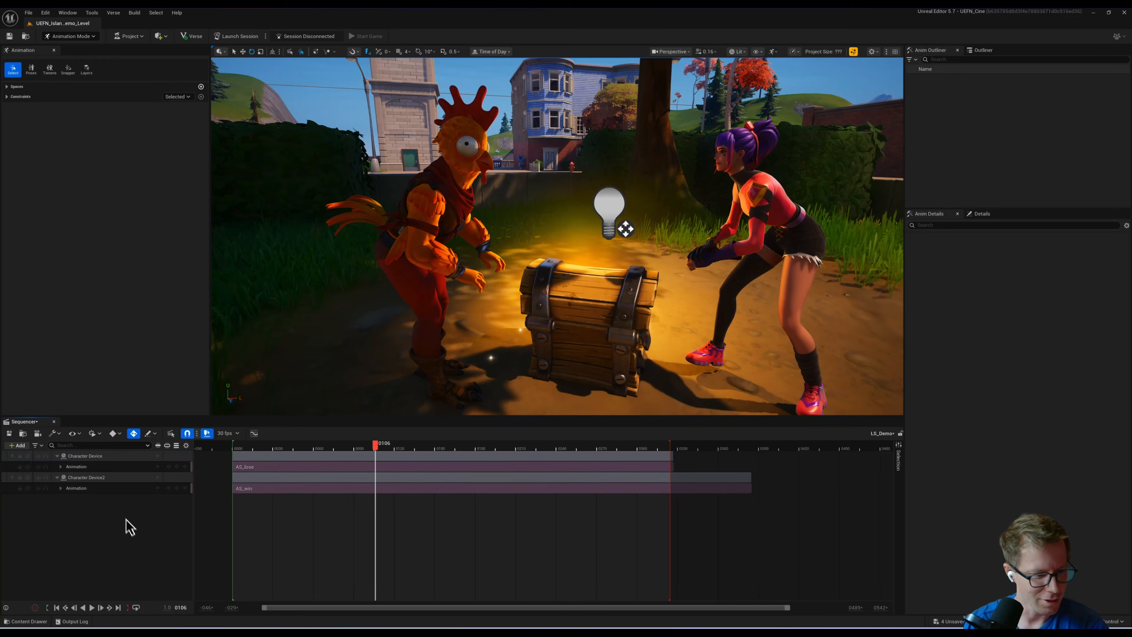
Step: Delete the AS_lose and AS_win animation clips from the two character devices' tracks
click(143, 470)
click(332, 447)
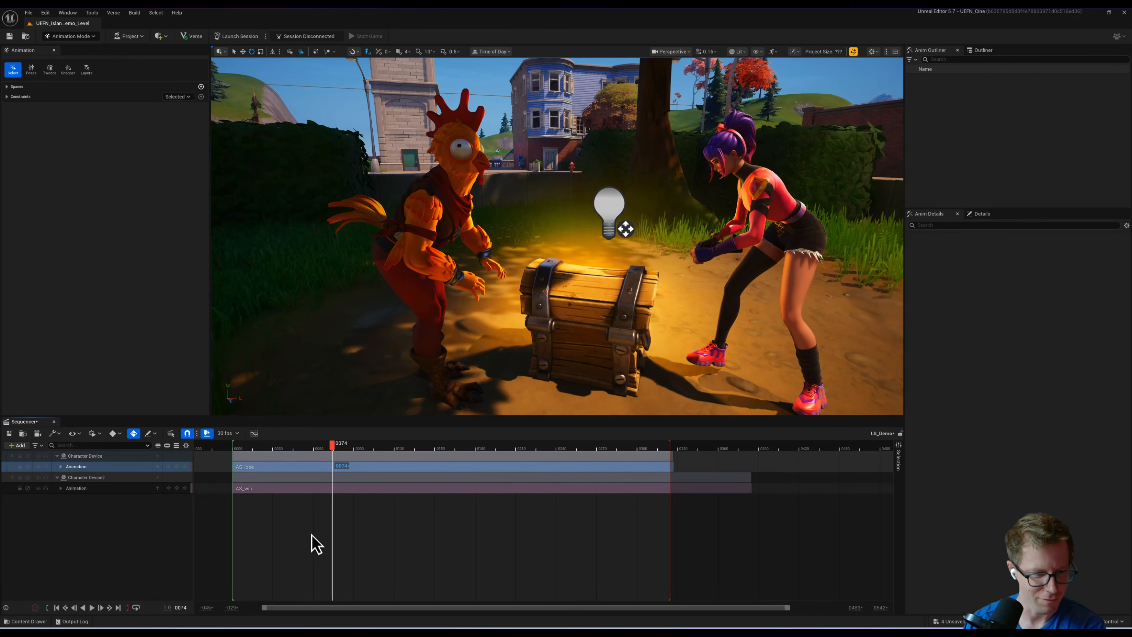
key(Delete)
click(313, 489)
key(Delete)
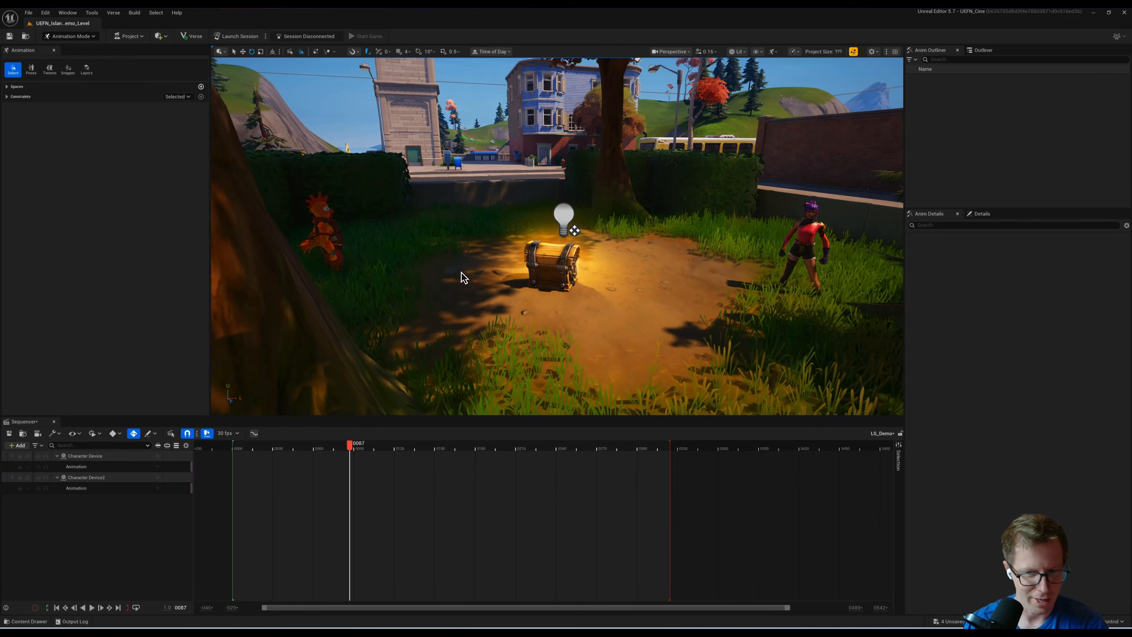
Step: Add FN_Mannequin_ControlRig to Character Device with Layered turned off, and bring the rigged chicken into close view
click(124, 466)
click(157, 467)
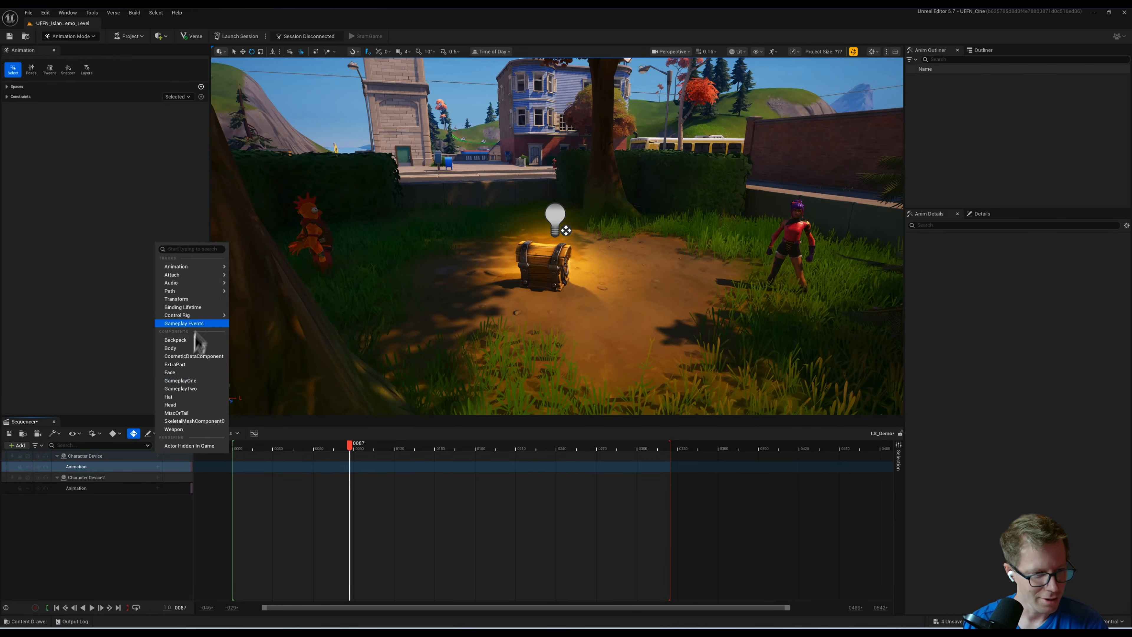
mouse_move(196, 315)
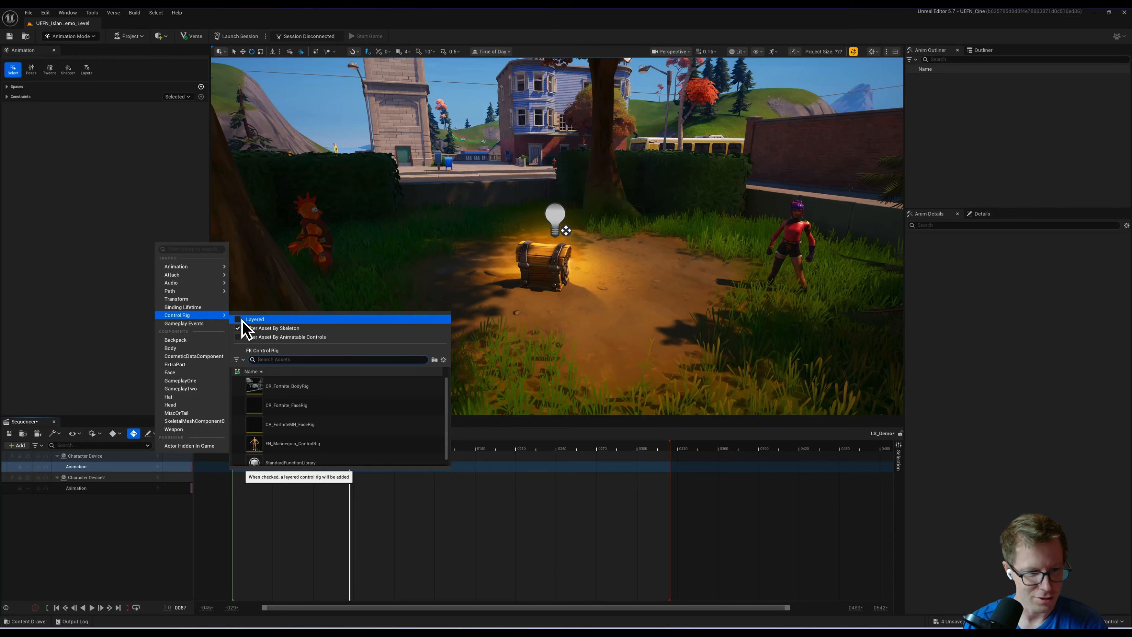
click(279, 446)
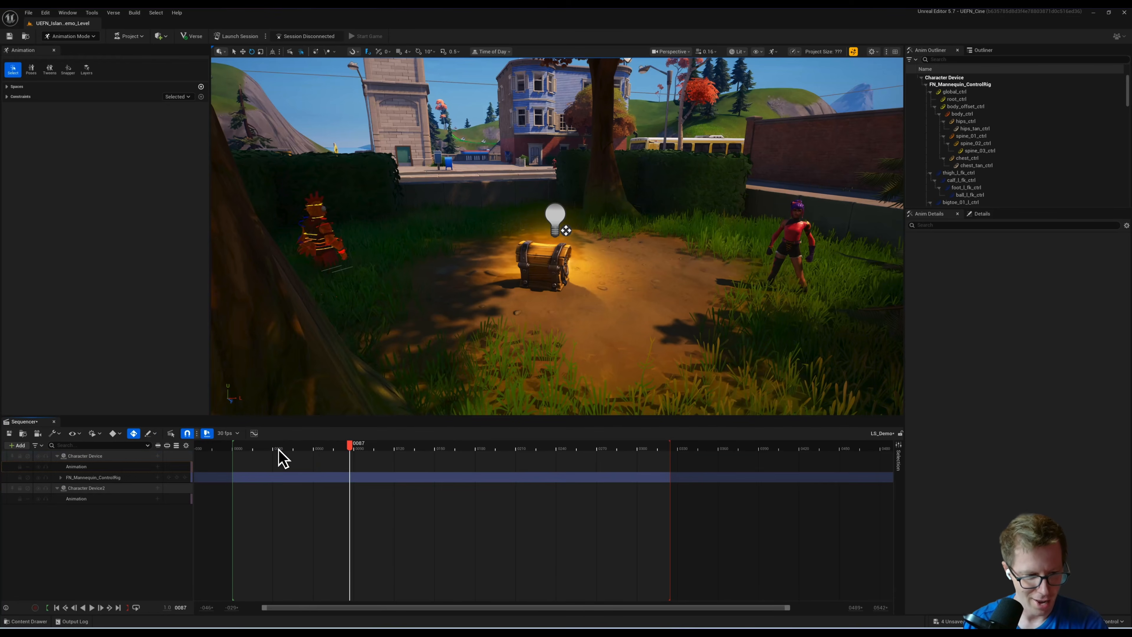
click(316, 444)
right_drag(415, 250, 286, 268)
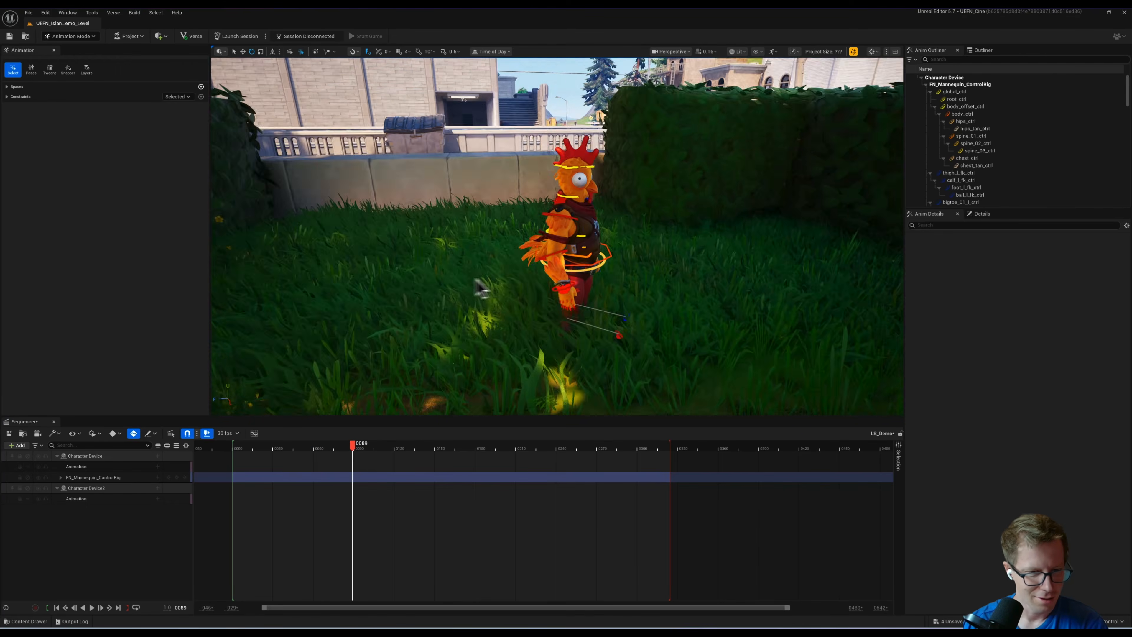
mouse_move(482, 286)
right_down()
mouse_move(503, 282)
mouse_move(486, 288)
right_up()
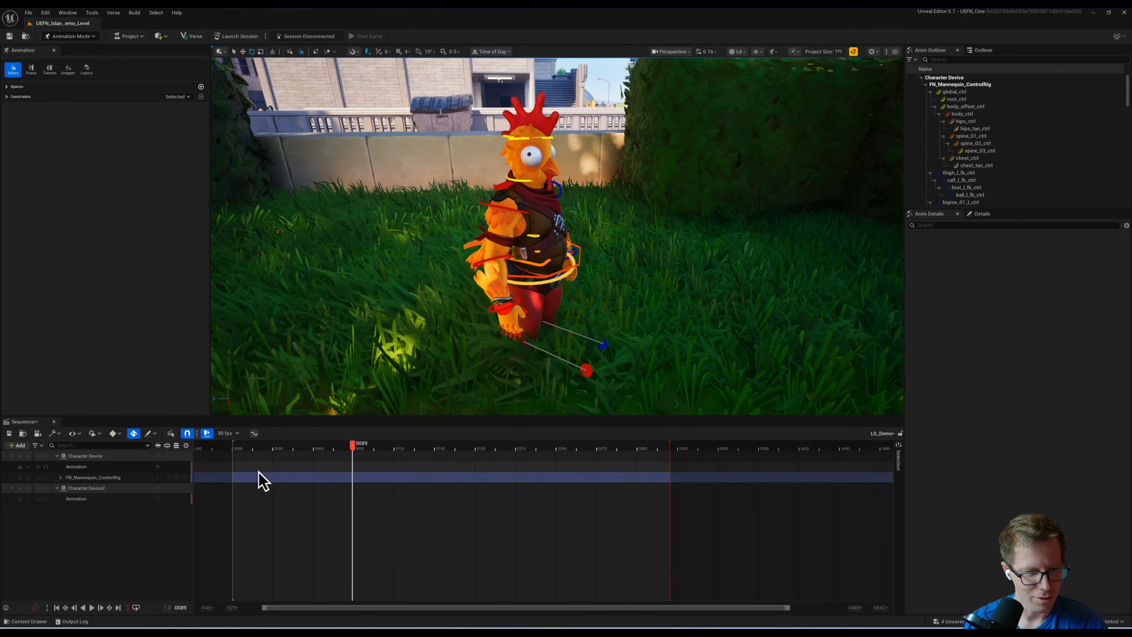
Step: Delete the empty Animation track from Character Device, keeping its FN_Mannequin_ControlRig track
click(130, 477)
drag(352, 445, 276, 448)
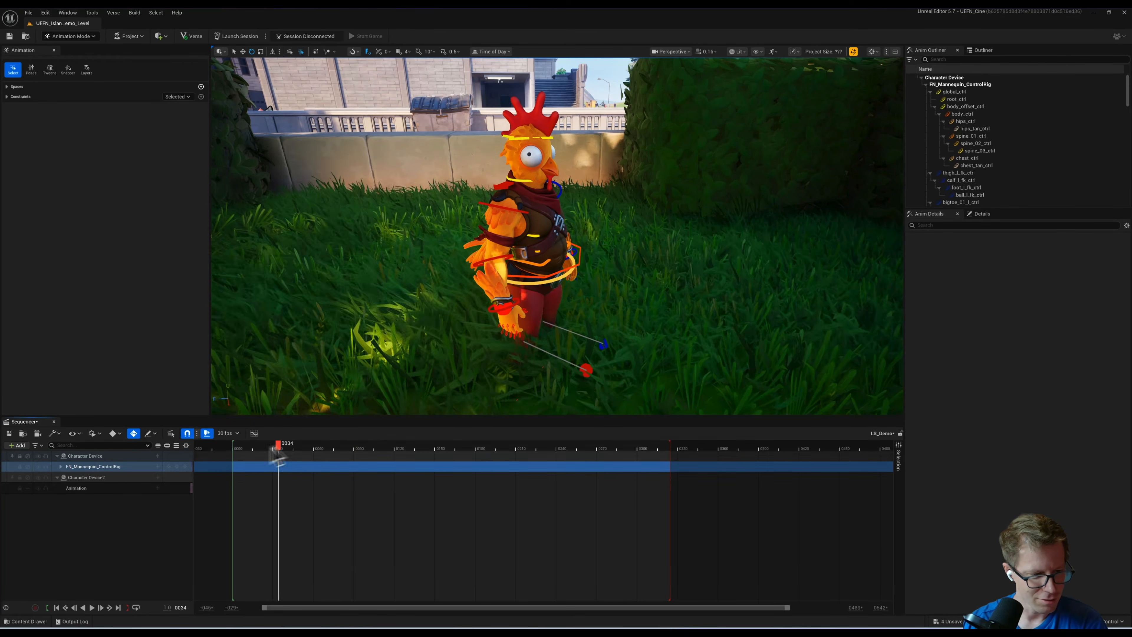
right_click(115, 467)
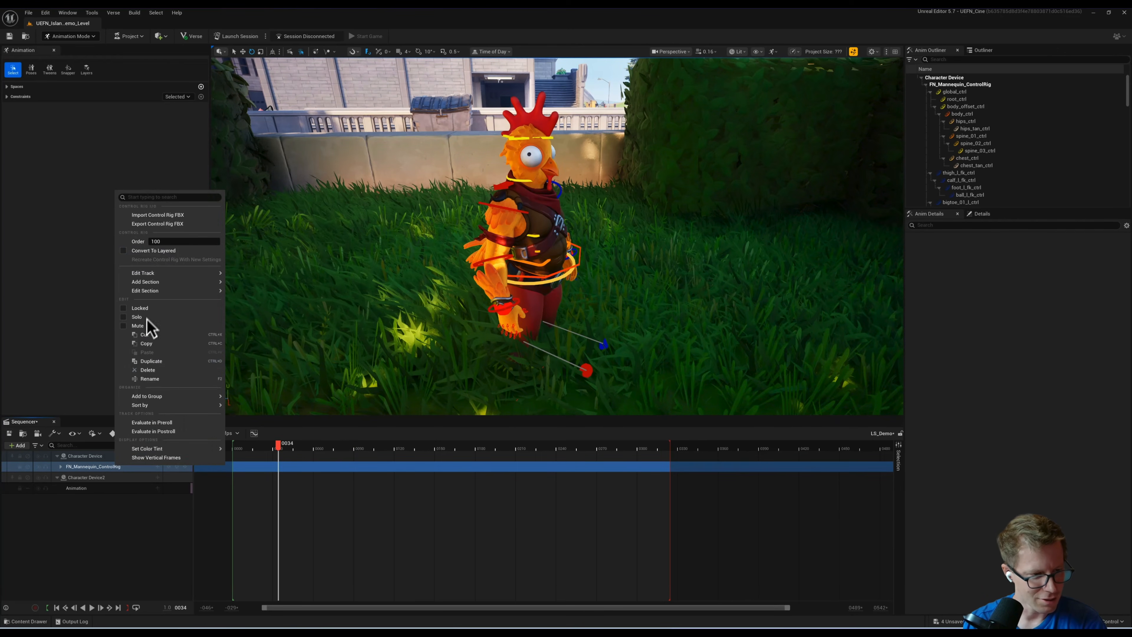
click(119, 537)
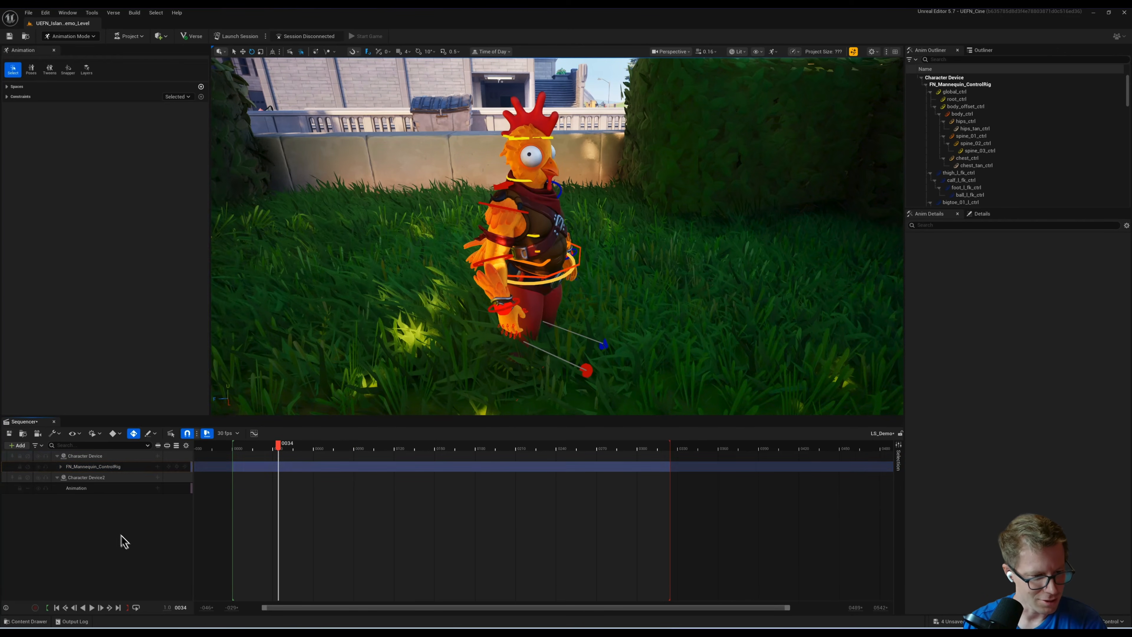
Step: Import the AS_lose animation sequence into Character Device's FN_Mannequin_ControlRig section
right_click(297, 468)
mouse_move(345, 381)
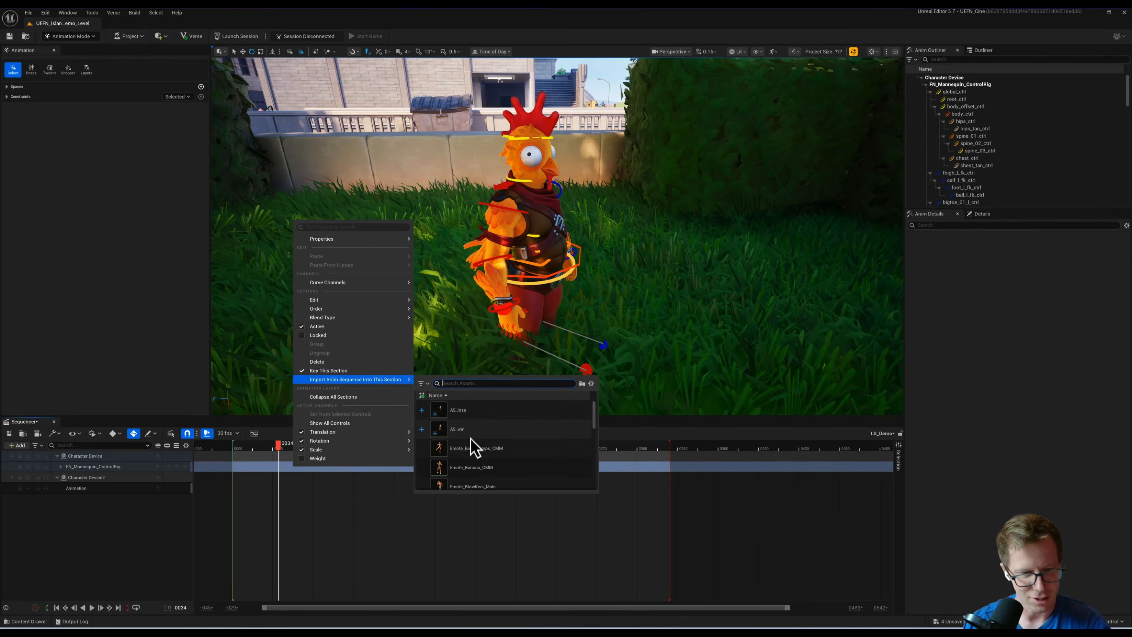
click(474, 417)
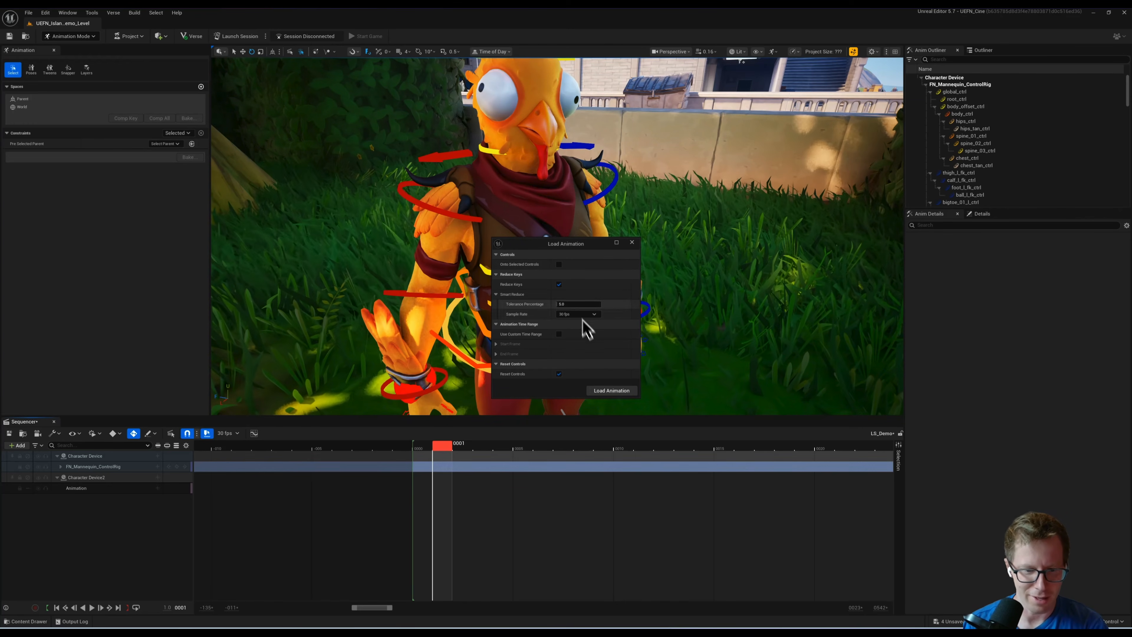
click(611, 391)
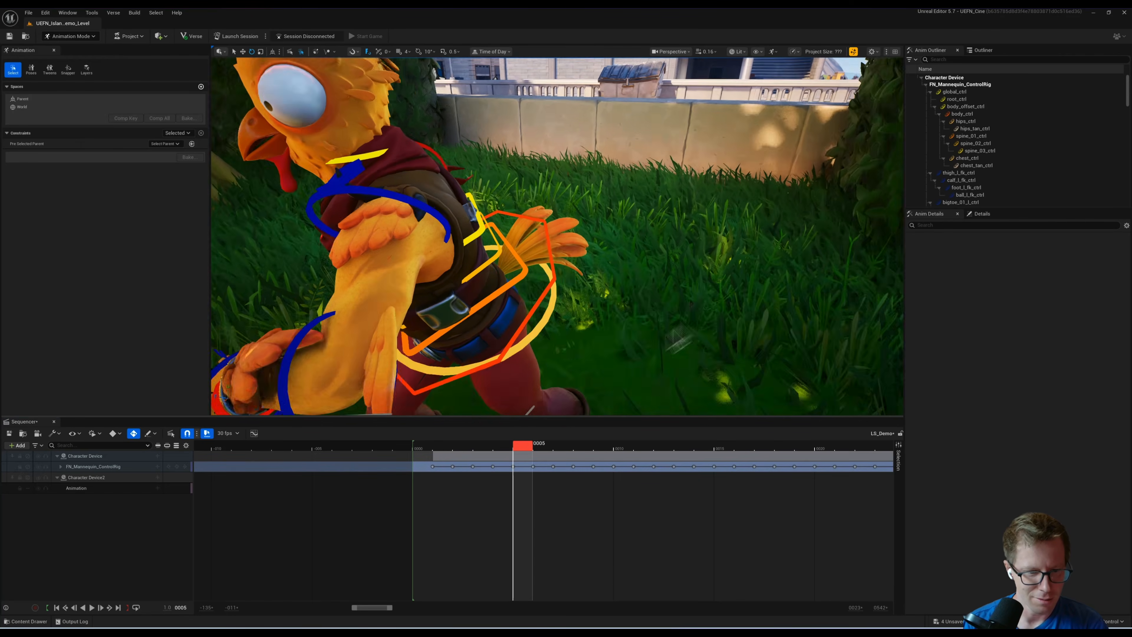
Step: Play the imported control rig animation and watch the chicken beside the treasure chest
alt+right_drag(580, 303, 804, 294)
alt+drag(803, 295, 890, 287)
scroll(890, 295, down, 10)
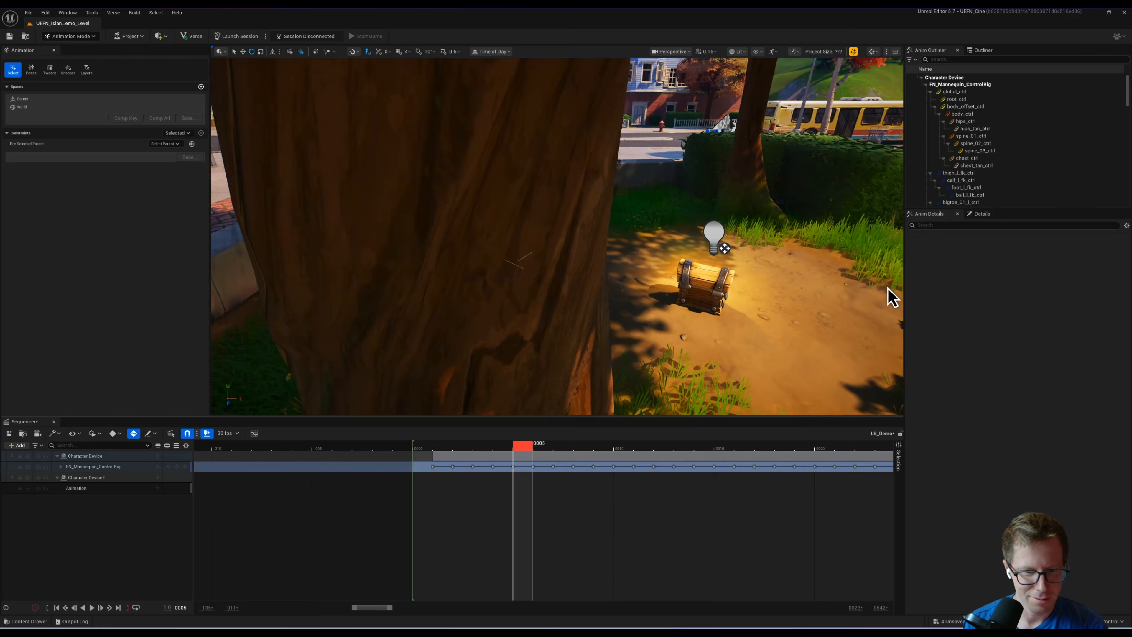
key(space)
alt+drag(546, 362, 575, 352)
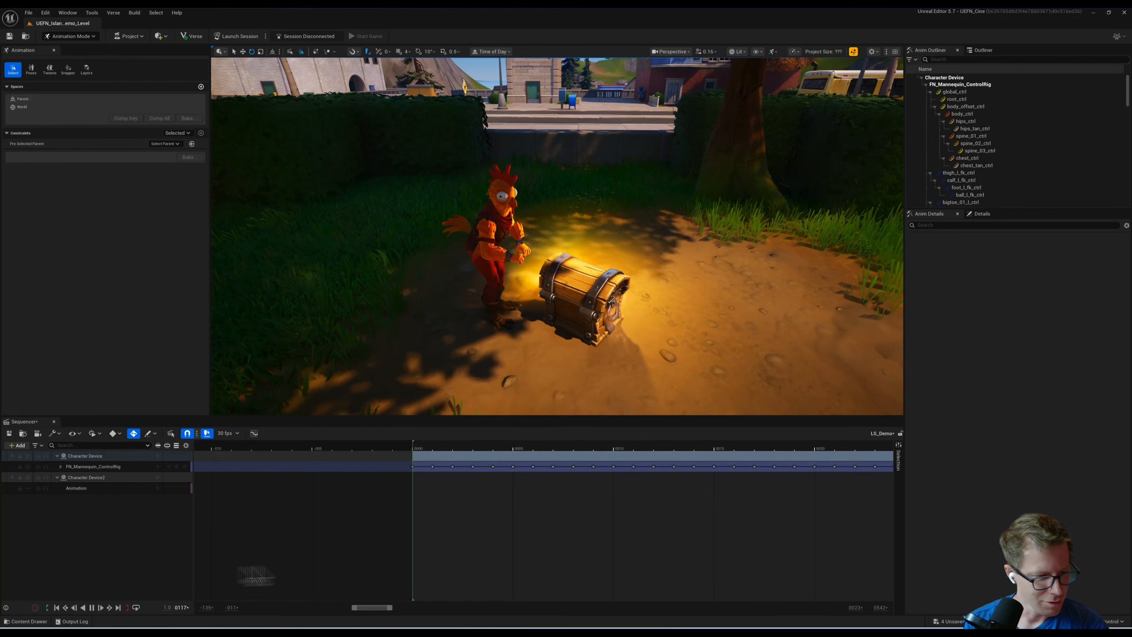
Step: Expand the FN_Mannequin_ControlRig track, filter the sequence tracks by "body", and open body_ctrl in the Curve Editor
click(61, 467)
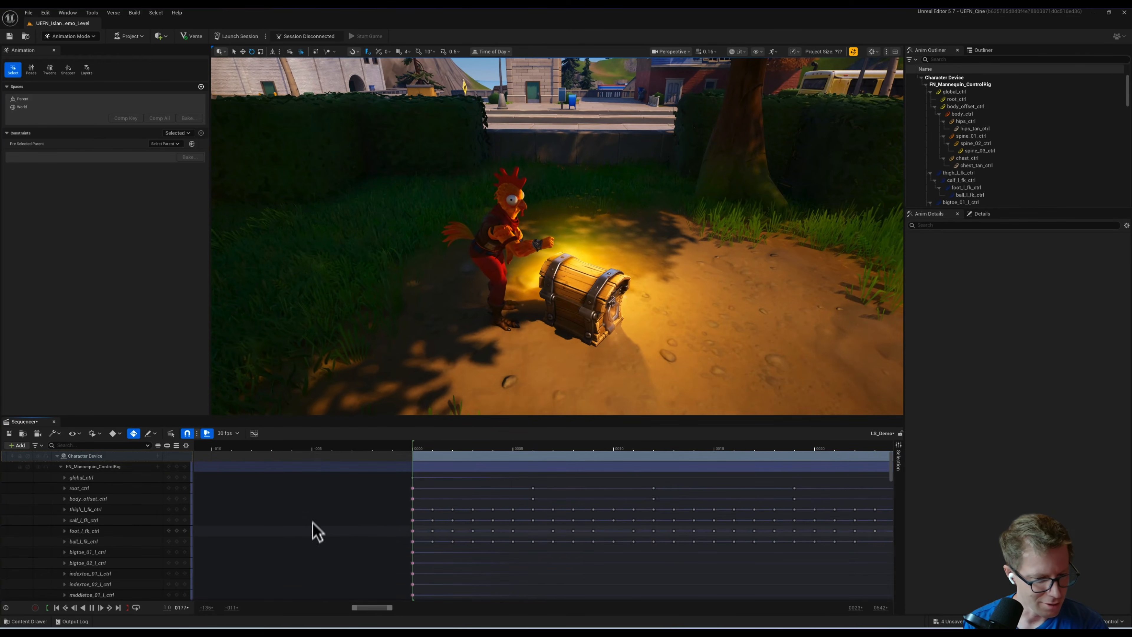
key(space)
drag(459, 441, 703, 443)
scroll(424, 558, down, 10)
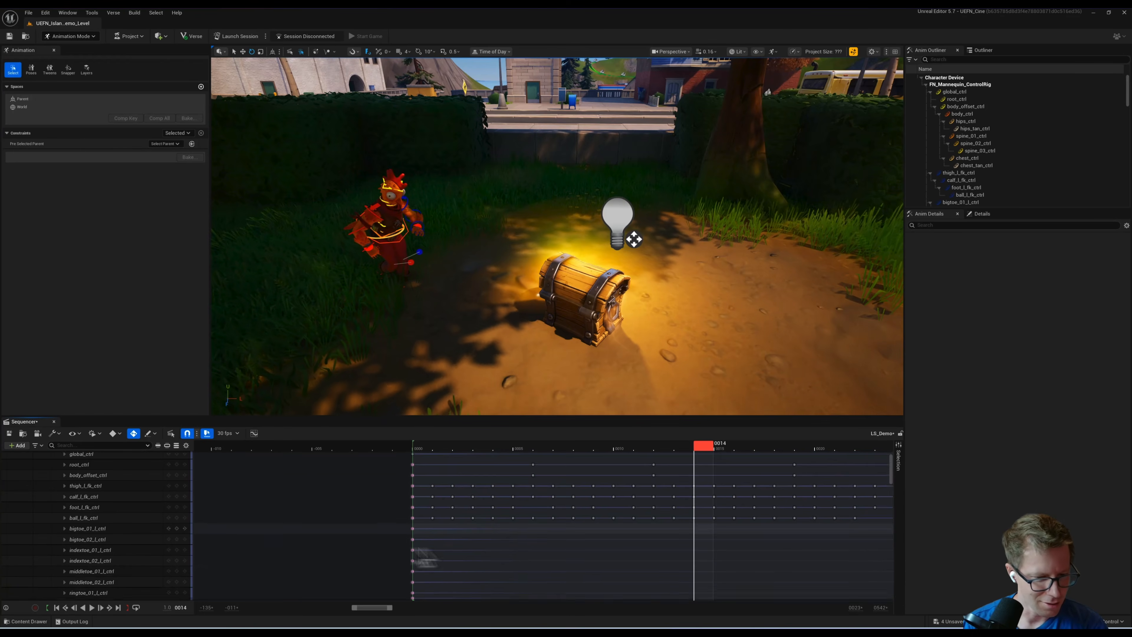
scroll(466, 559, up, 3)
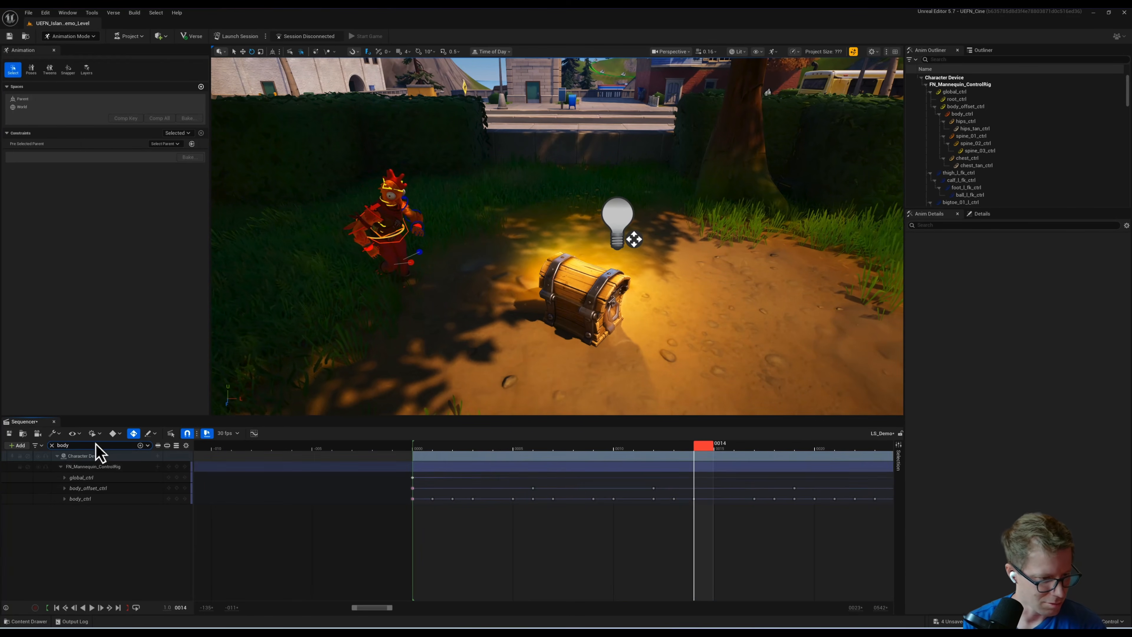
click(147, 498)
click(254, 434)
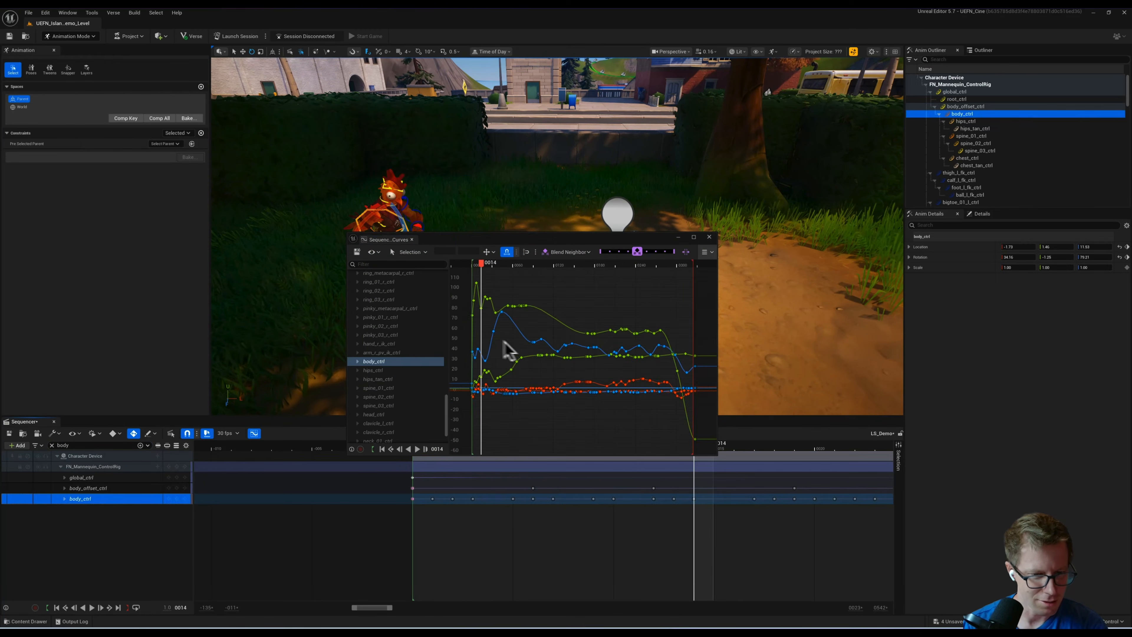
Step: Enlarge the Curve Editor window beside the character and scrub body_ctrl's curves to frame 34
alt+right_drag(566, 339, 569, 336)
drag(458, 263, 516, 262)
drag(617, 238, 903, 99)
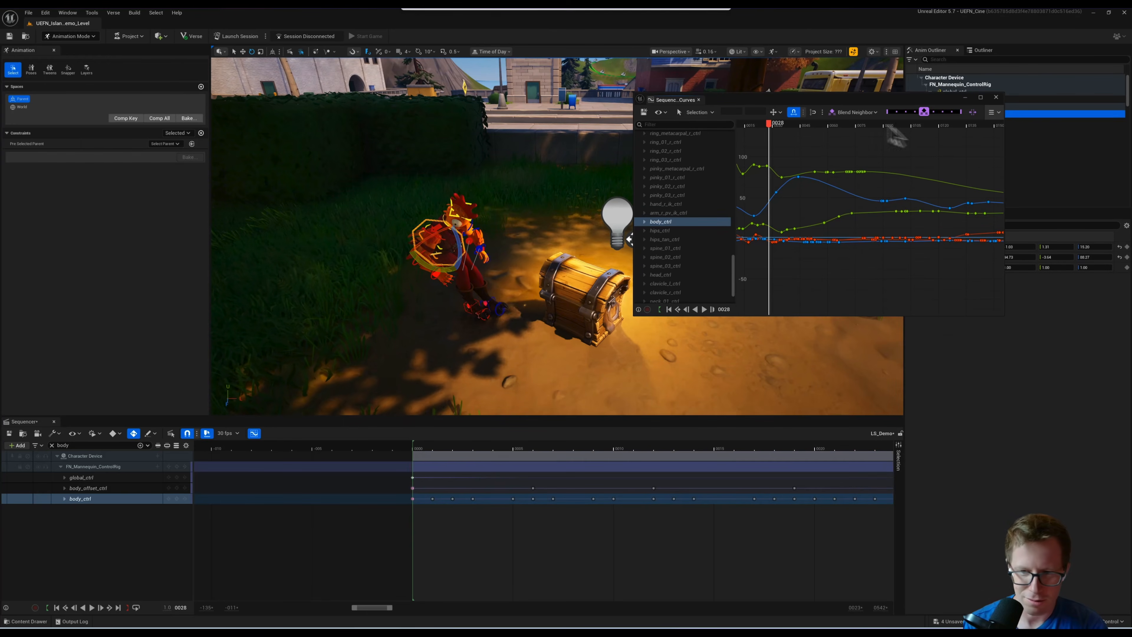
drag(940, 316, 939, 518)
alt+right_drag(873, 339, 889, 334)
right_drag(793, 267, 914, 289)
drag(802, 124, 876, 125)
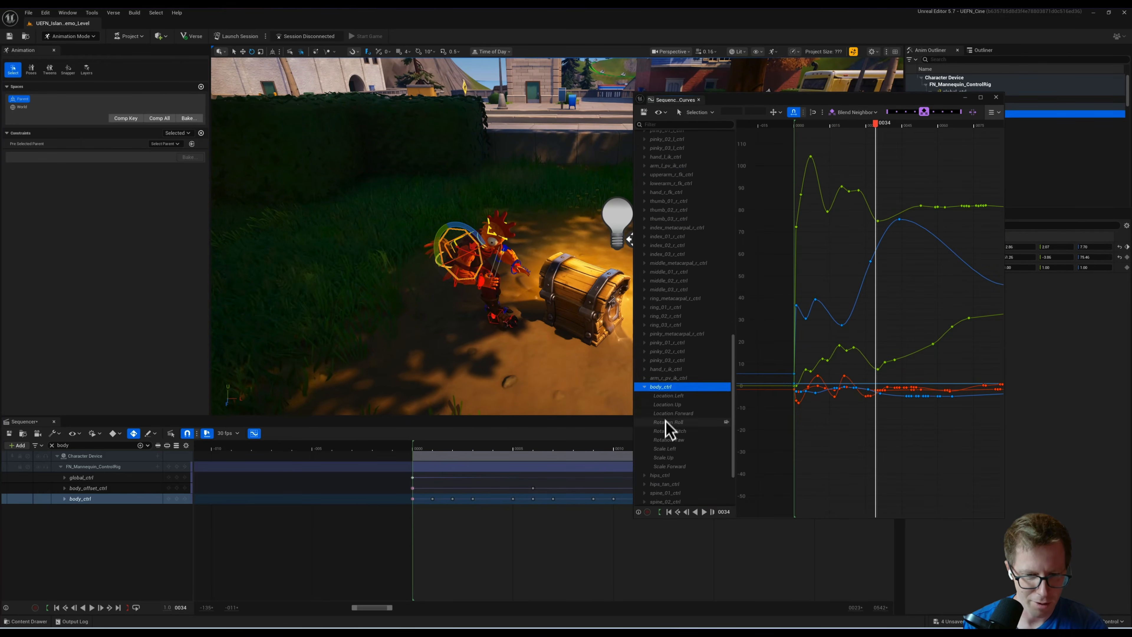
Step: Isolate body_ctrl's Location Forward curve and examine it against the chicken's motion up to frame 64
click(668, 429)
click(670, 413)
click(661, 386)
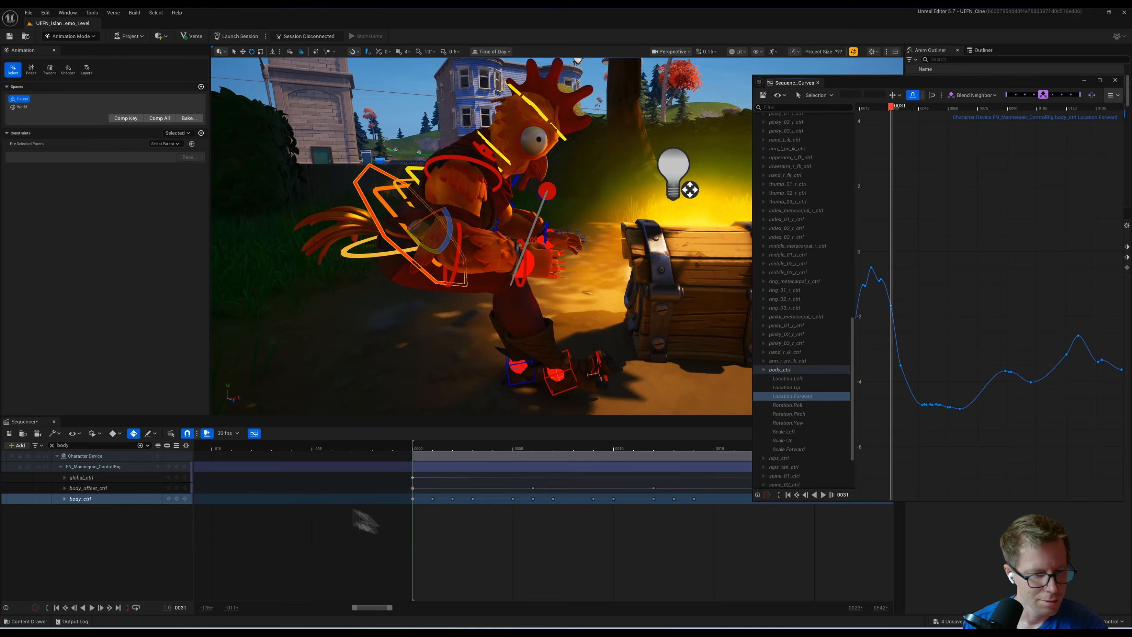
scroll(954, 338, down, 5)
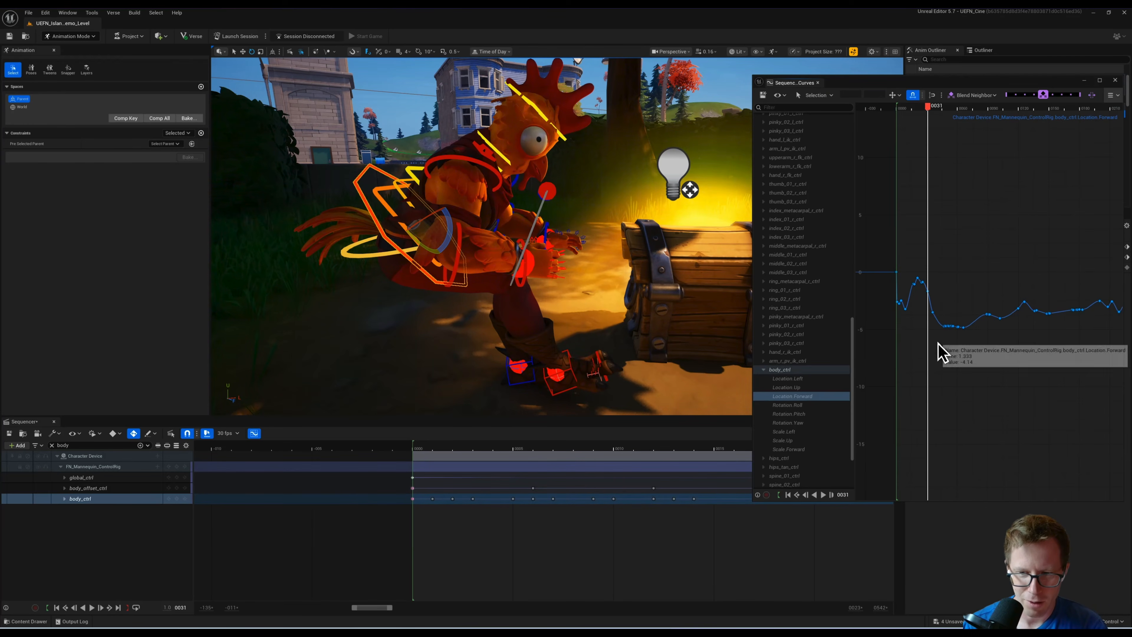
drag(928, 106, 962, 107)
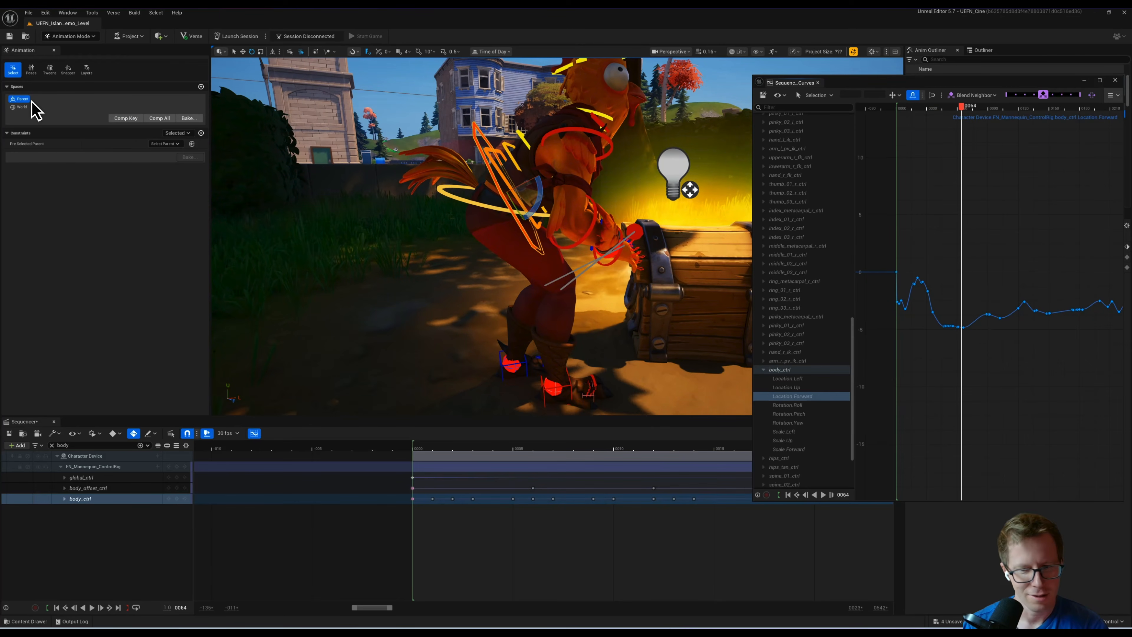
Step: Switch body_ctrl from Parent to World space at frame 0 and play the animation to check the motion
drag(961, 109, 897, 111)
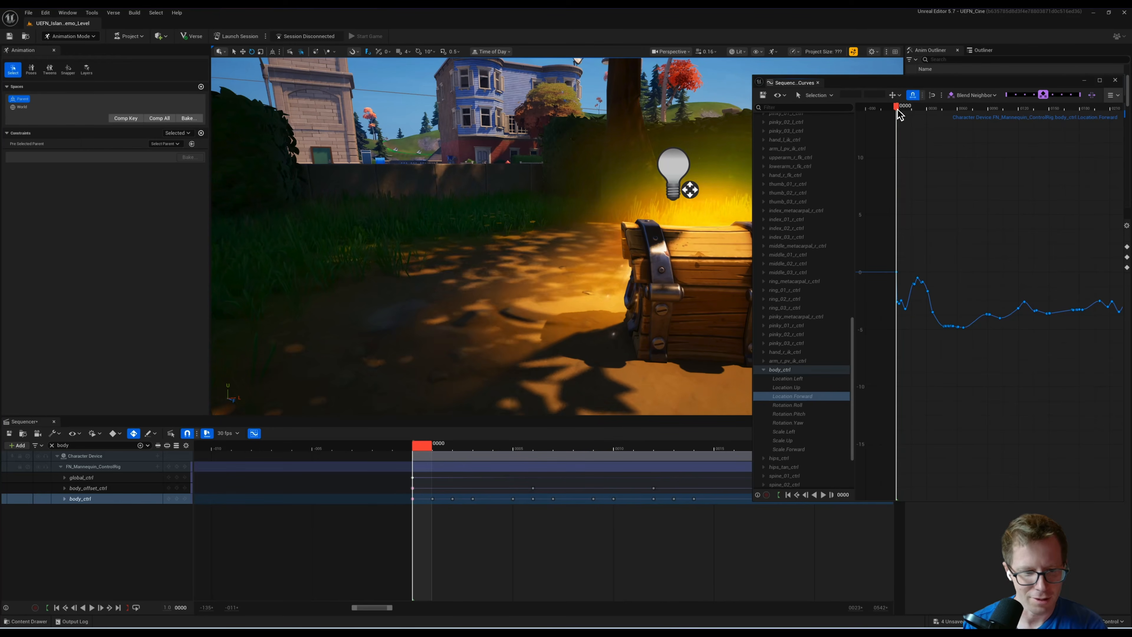
click(22, 107)
right_drag(592, 285, 482, 265)
click(422, 448)
key(space)
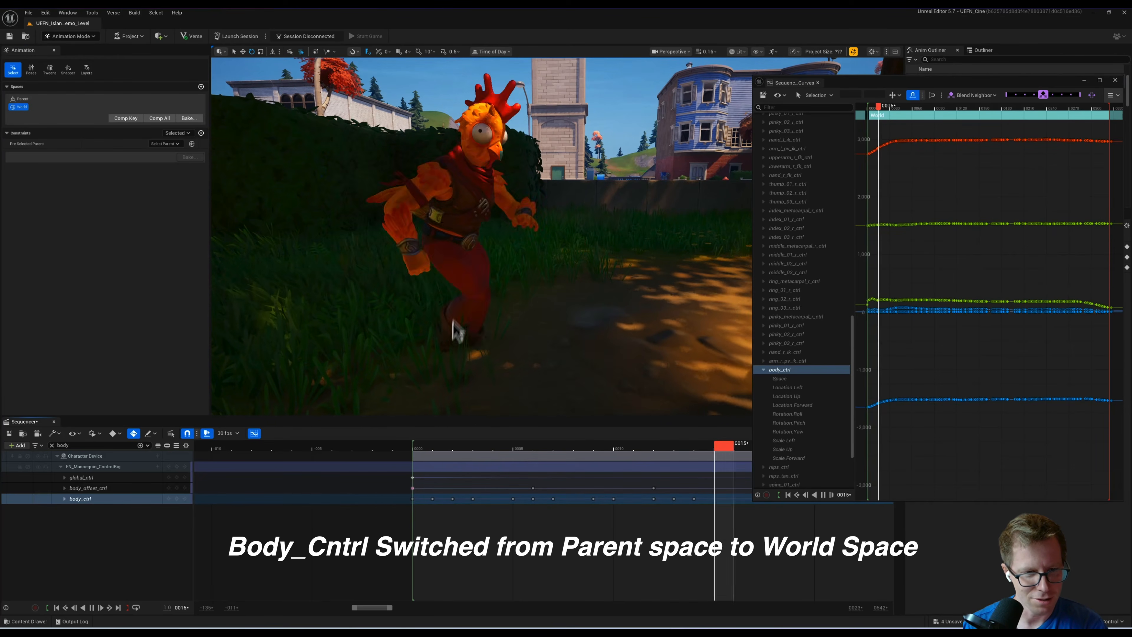
key(space)
click(527, 295)
right_drag(528, 295, 571, 296)
click(429, 236)
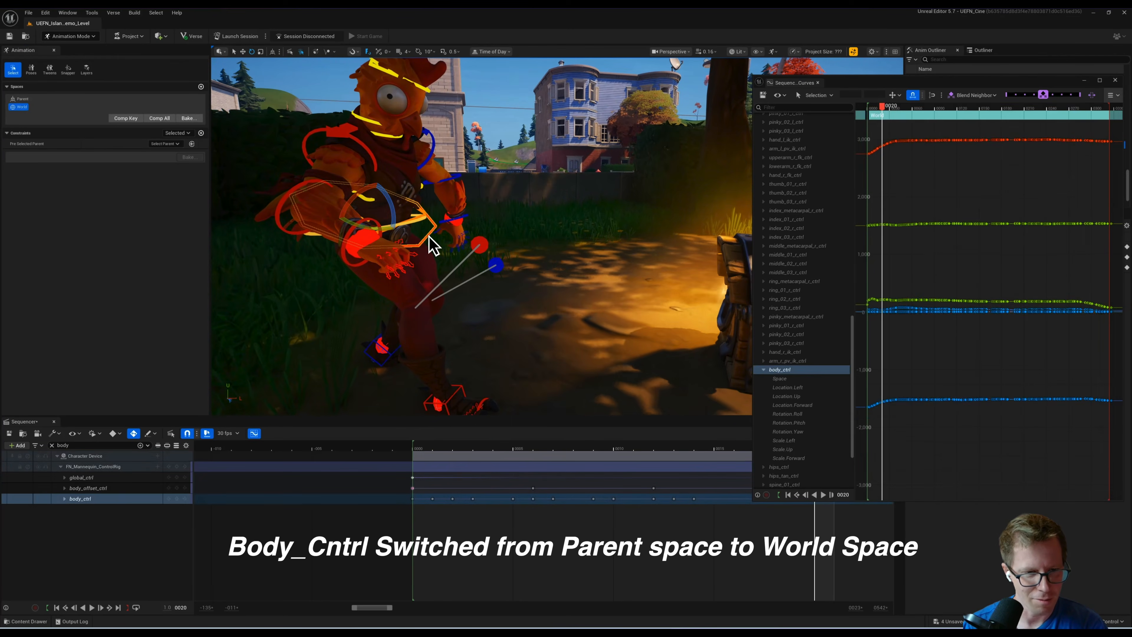
Step: Display body_ctrl's Location Left, Up and Forward curves in Stacked View Mode
click(777, 95)
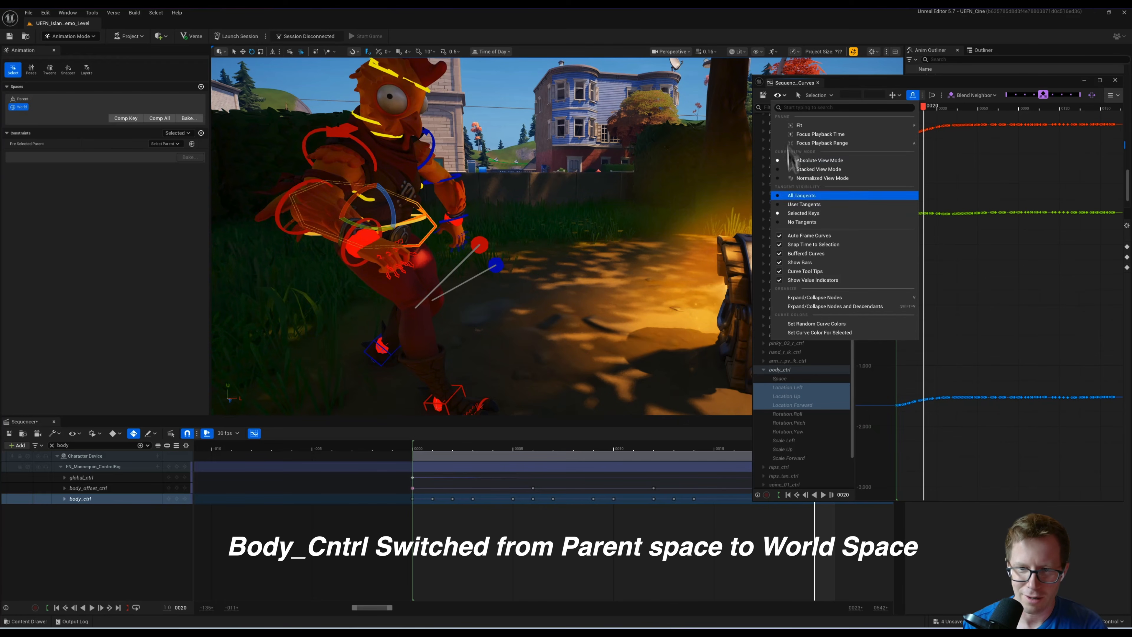
click(799, 173)
scroll(880, 197, up, 15)
drag(1001, 109, 977, 110)
key(space)
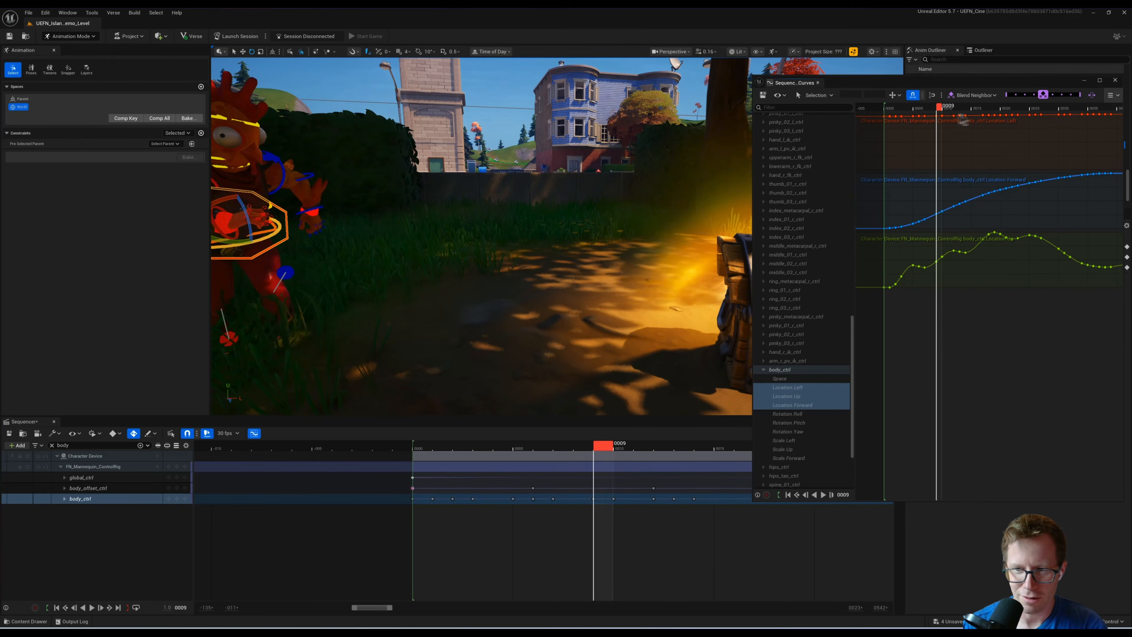
Step: Reduce all keys on body_ctrl's Location Left, Up and Forward curves with the Smart Reduce filter and replay the motion
drag(1058, 156, 881, 225)
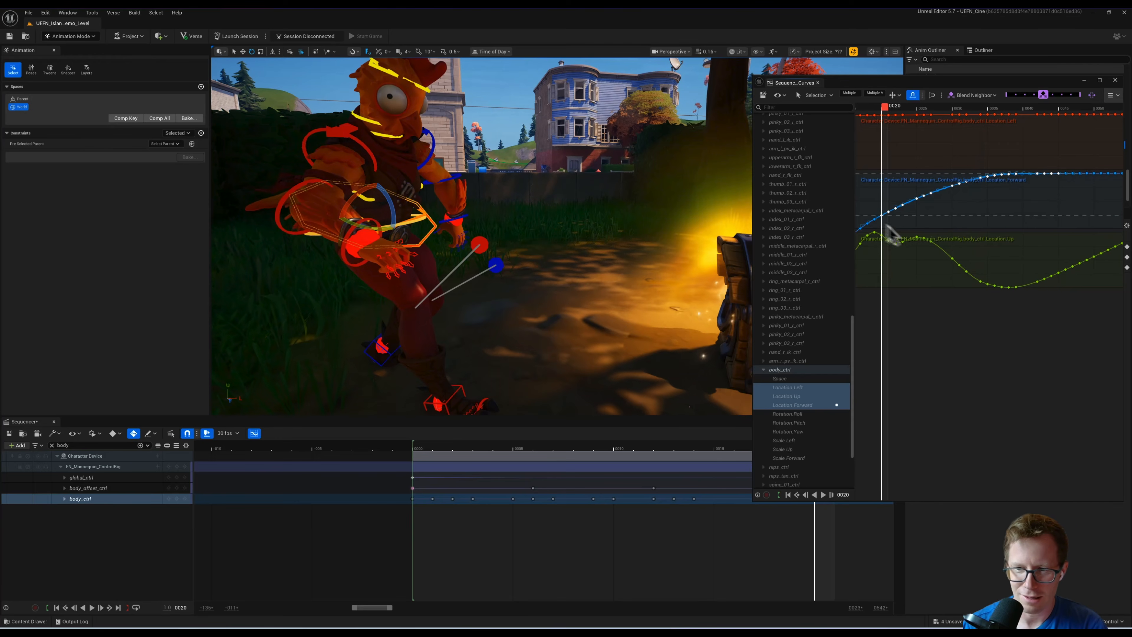
scroll(888, 229, down, 5)
right_drag(889, 229, 977, 229)
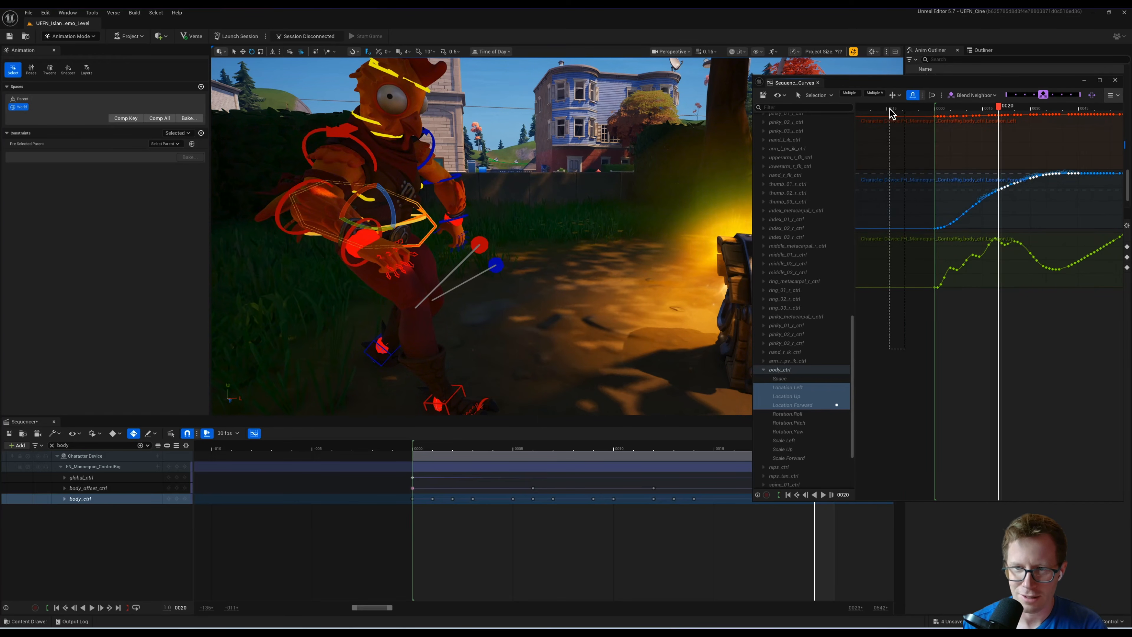
drag(890, 109, 890, 115)
scroll(958, 230, up, 1)
click(910, 340)
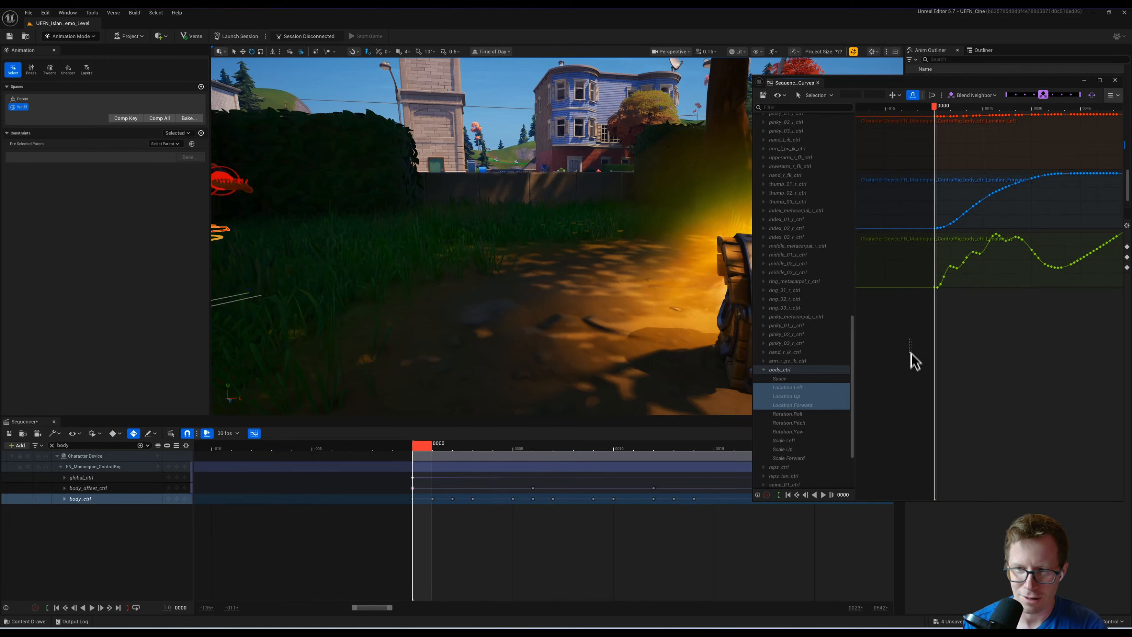
drag(892, 118, 892, 110)
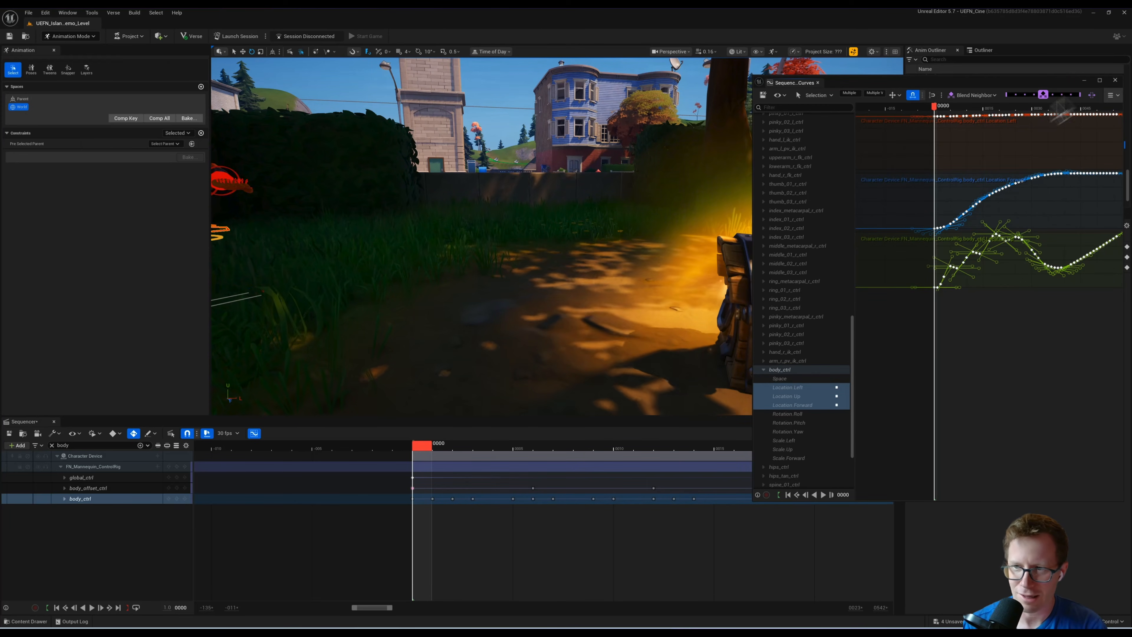
click(1118, 95)
click(1091, 211)
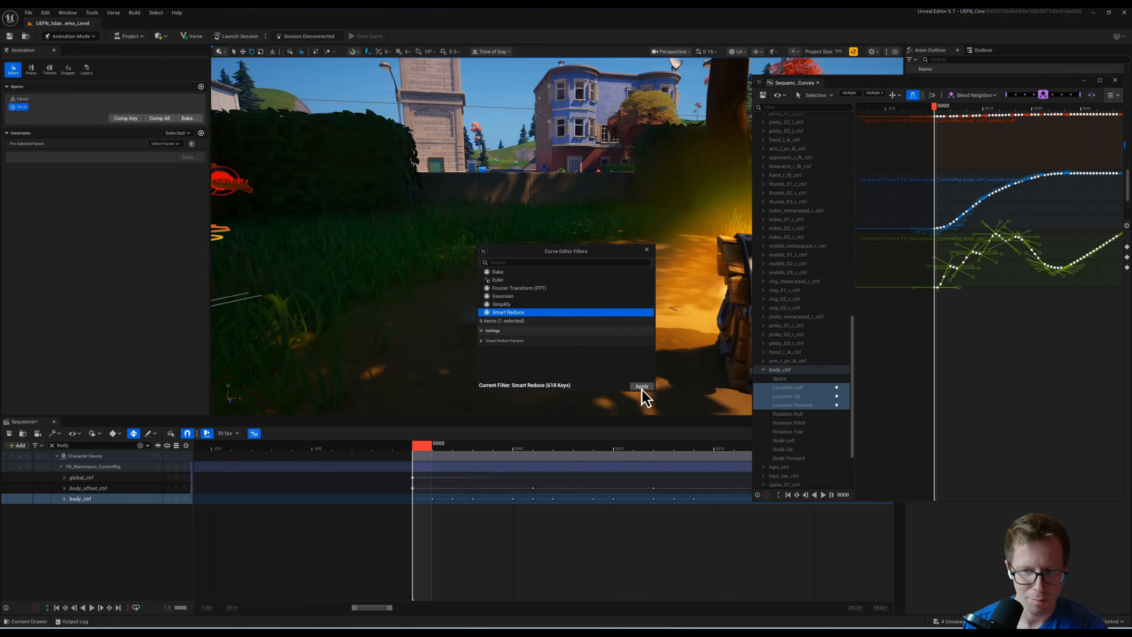
click(641, 386)
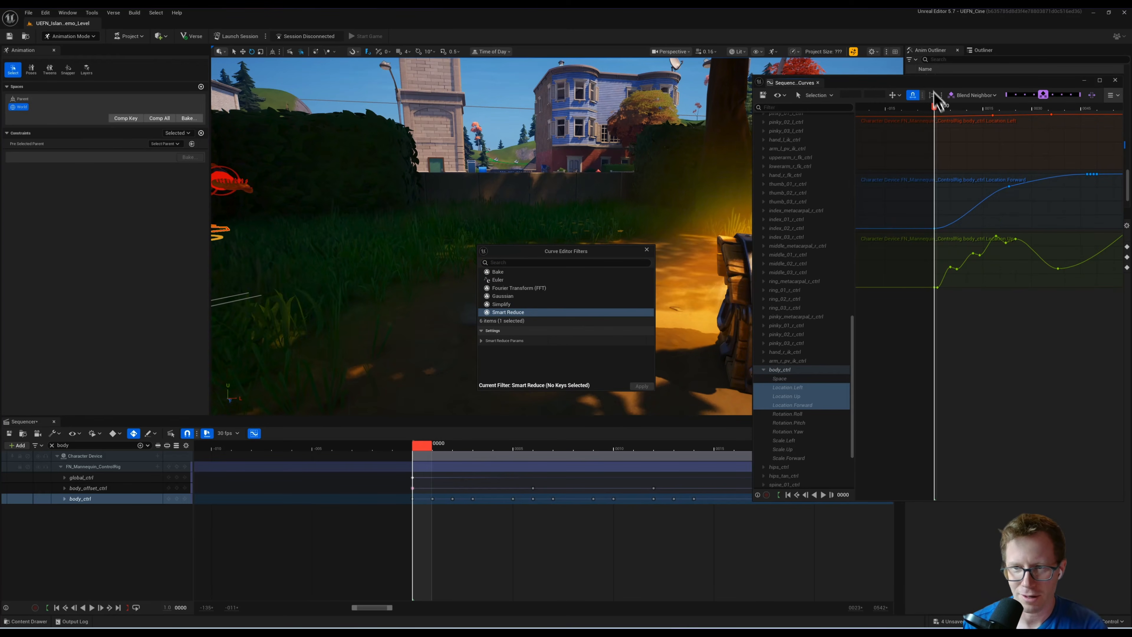
key(space)
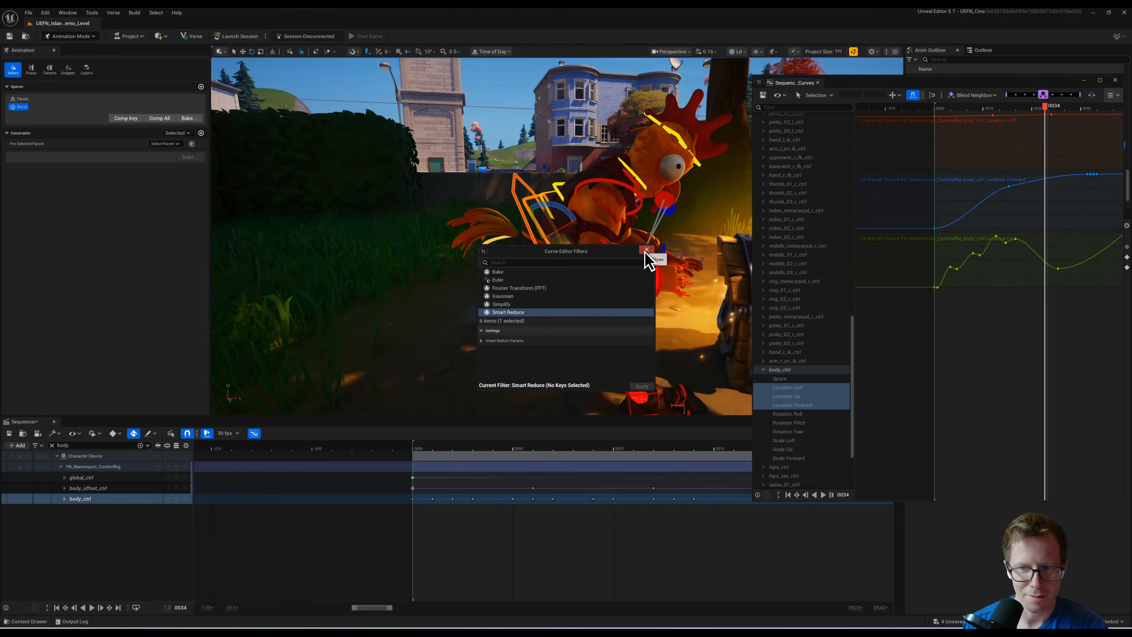
click(646, 250)
Step: Show the location curves in Normalized View Mode and thin out the clustered Location Forward keys around frame 47
drag(930, 107, 1028, 188)
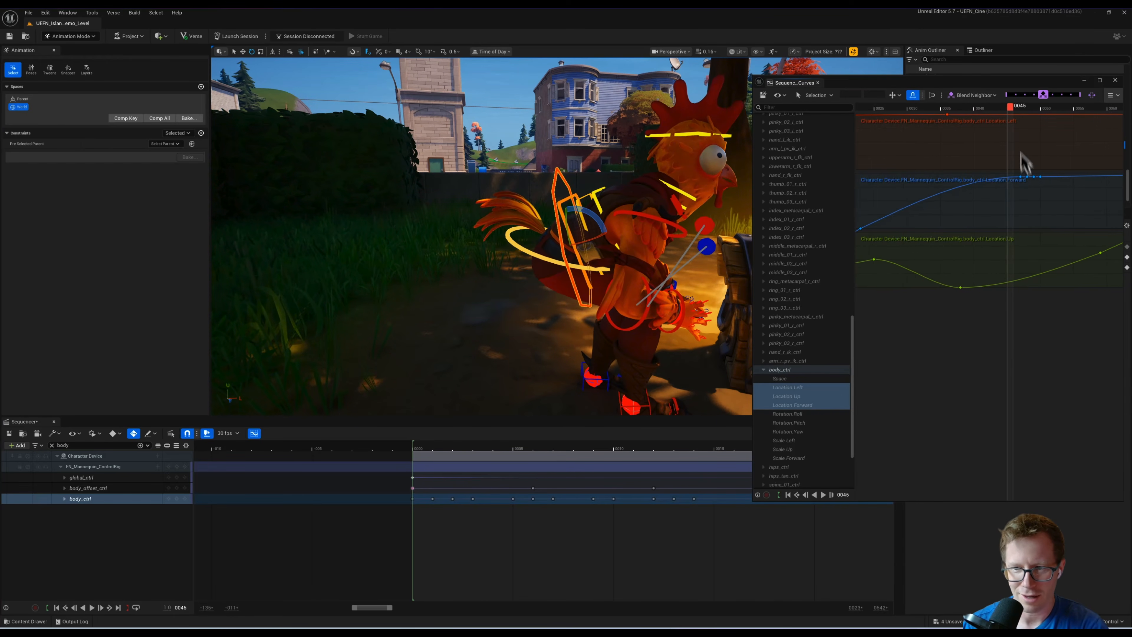
scroll(1012, 232, up, 1)
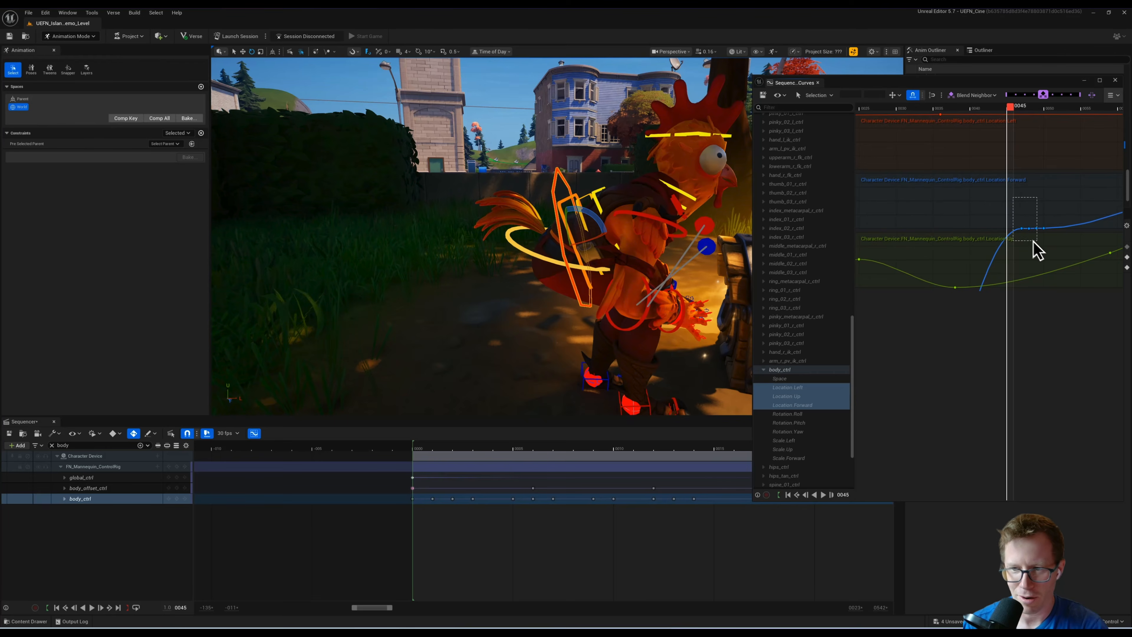
drag(1033, 242, 1032, 254)
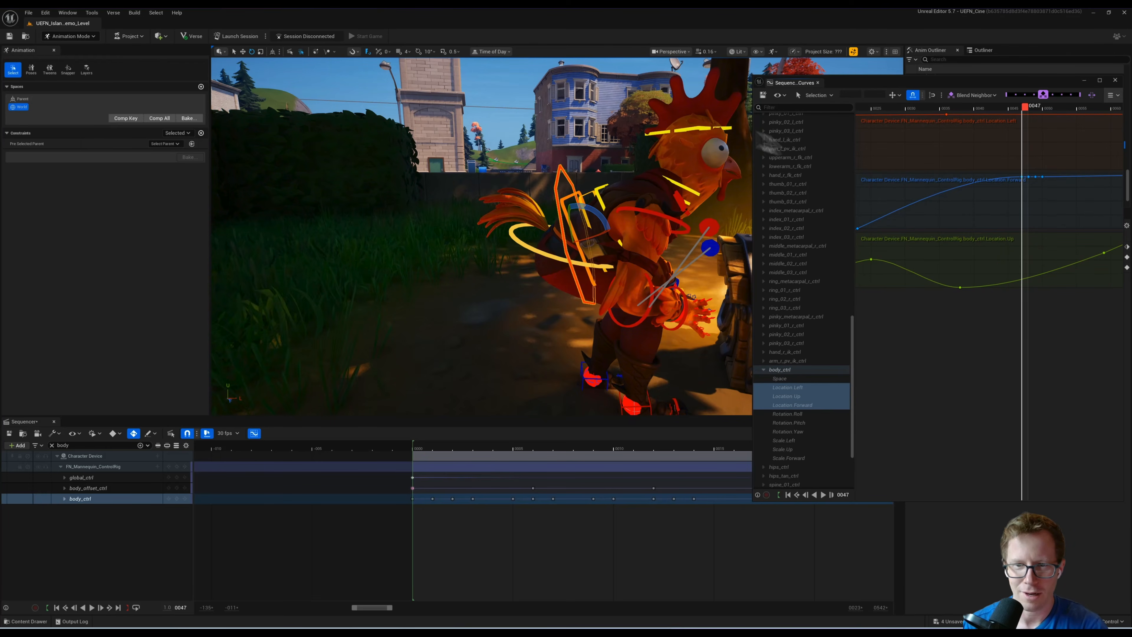
click(785, 96)
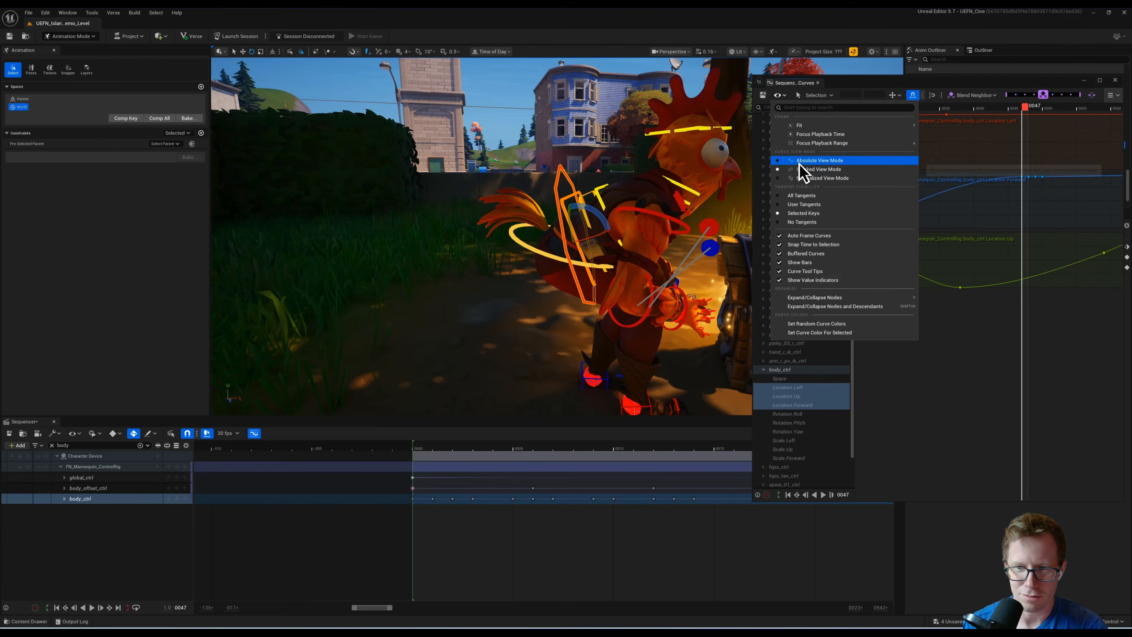
click(803, 178)
right_drag(941, 228, 1064, 234)
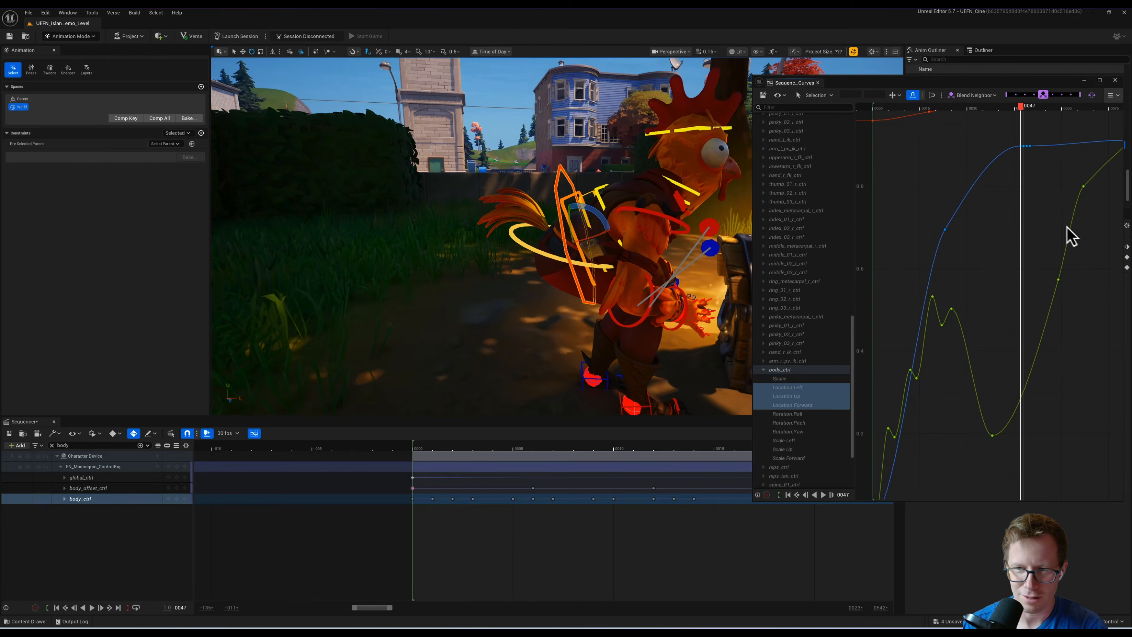
alt+right_drag(987, 209, 1004, 194)
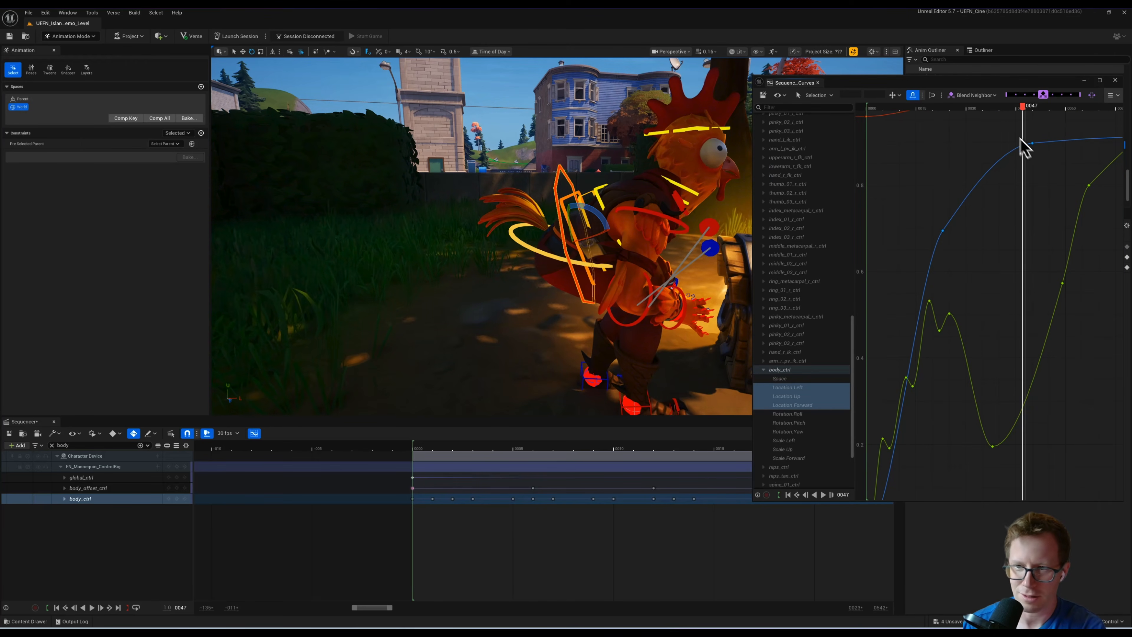
Step: Lower the Location Forward key near frame 50 slightly and replay body_ctrl's motion from the start
drag(1033, 145, 1031, 152)
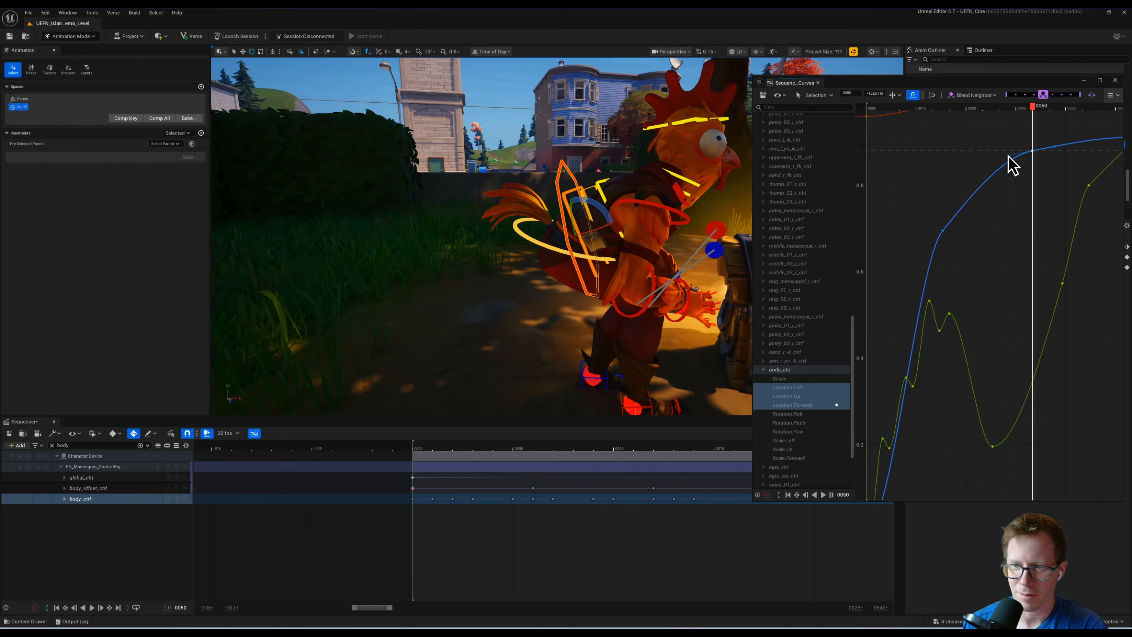
click(872, 107)
key(space)
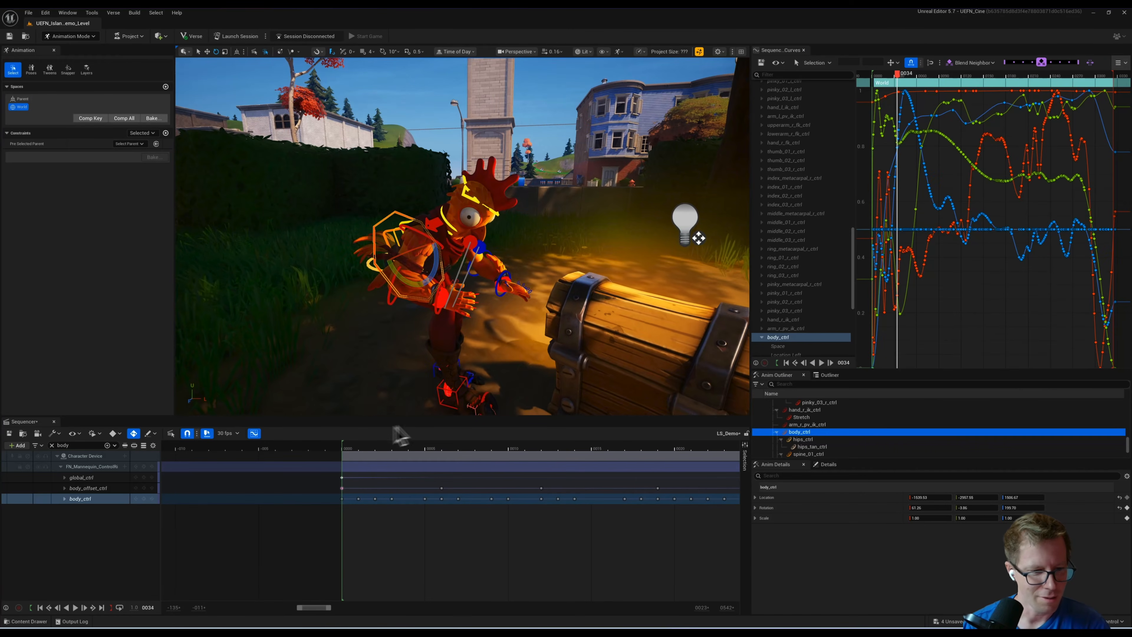
click(372, 448)
key(space)
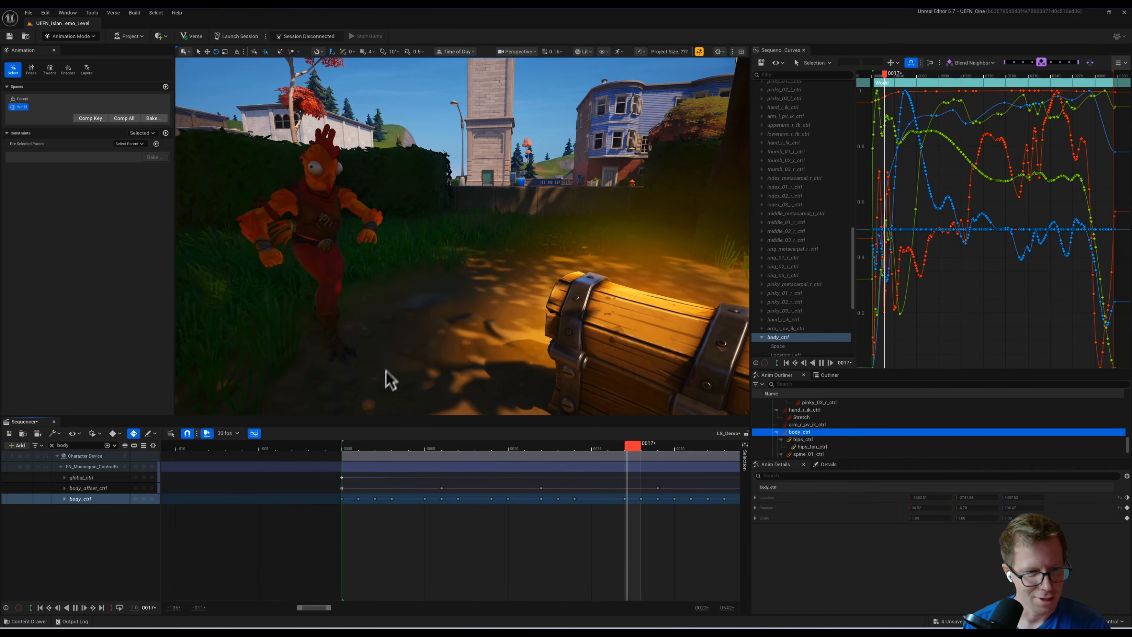
key(space)
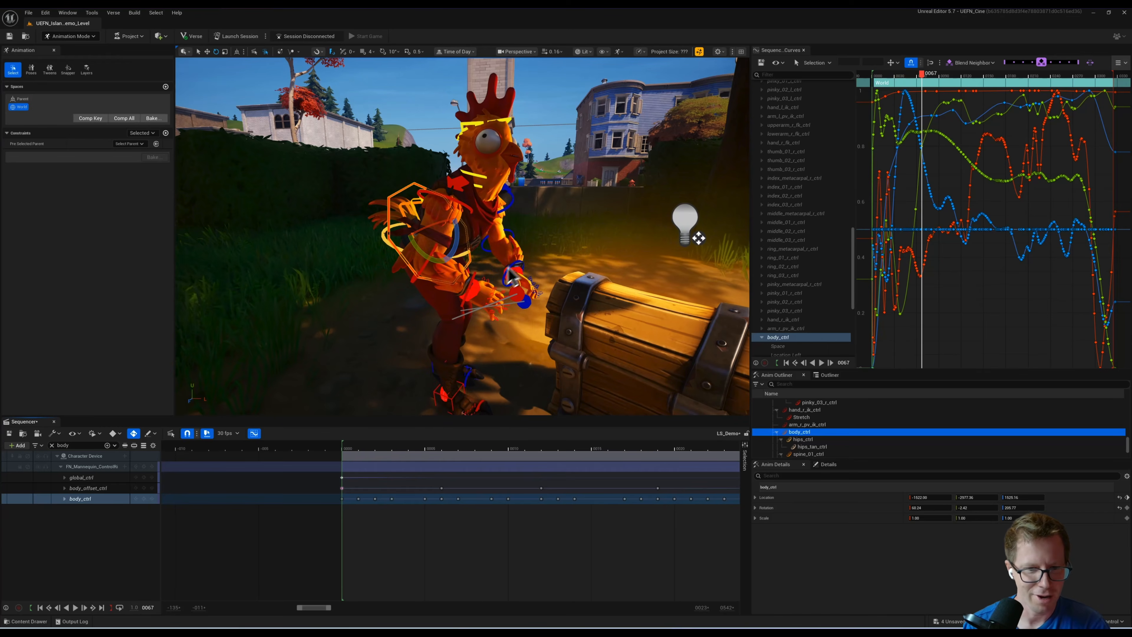
Step: Clear the "body" track search in Sequencer so all of the Control Rig's controls are listed
click(86, 487)
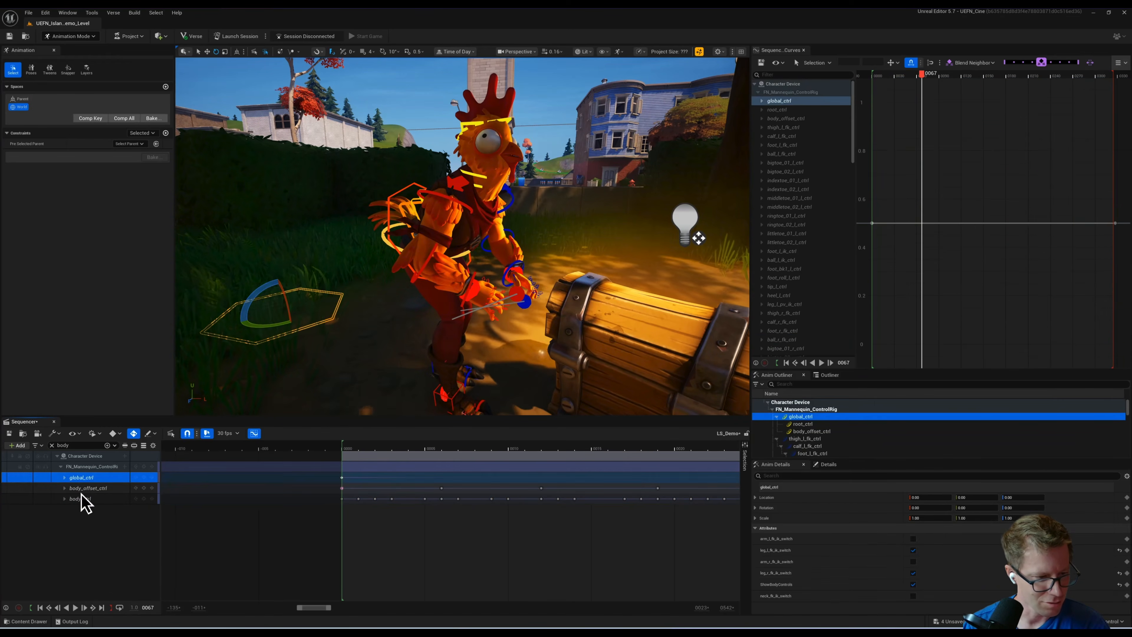
click(87, 468)
click(81, 457)
click(76, 445)
key(BackSpace)
key(BackSpace)
key(BackSpace)
key(BackSpace)
click(99, 574)
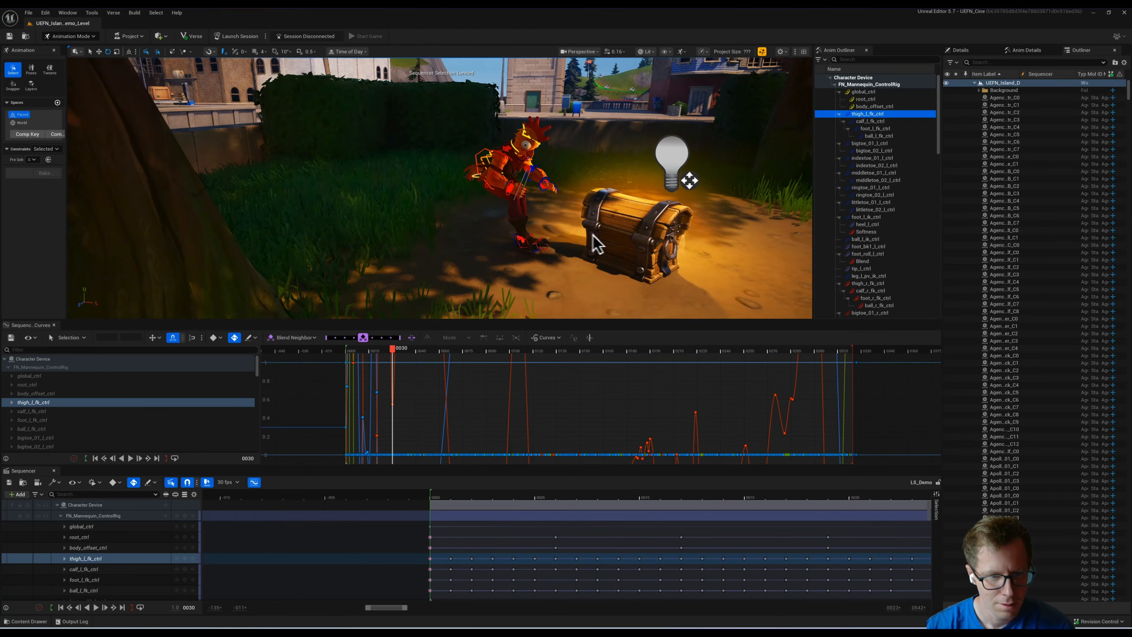
Step: Display thigh_l_fk_ctrl's curves in Normalized View Mode and frame them in the curve editor
right_drag(591, 240, 664, 234)
key(w)
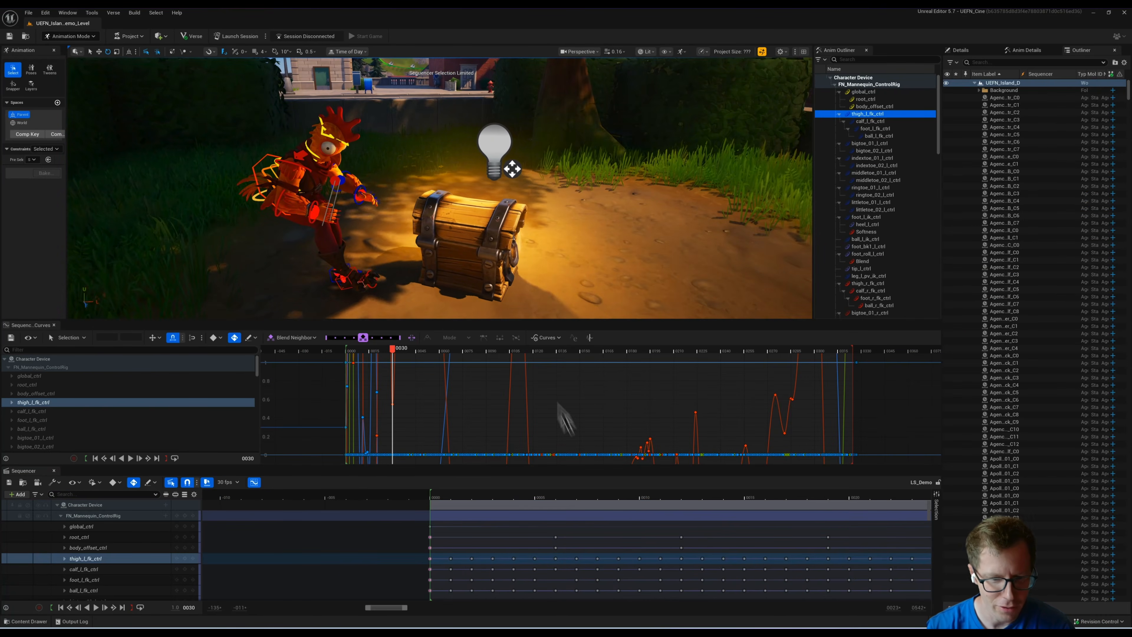
drag(434, 467, 433, 470)
key(f)
mouse_move(576, 437)
right_down()
mouse_move(549, 433)
mouse_move(579, 436)
right_up()
key(3)
key(f)
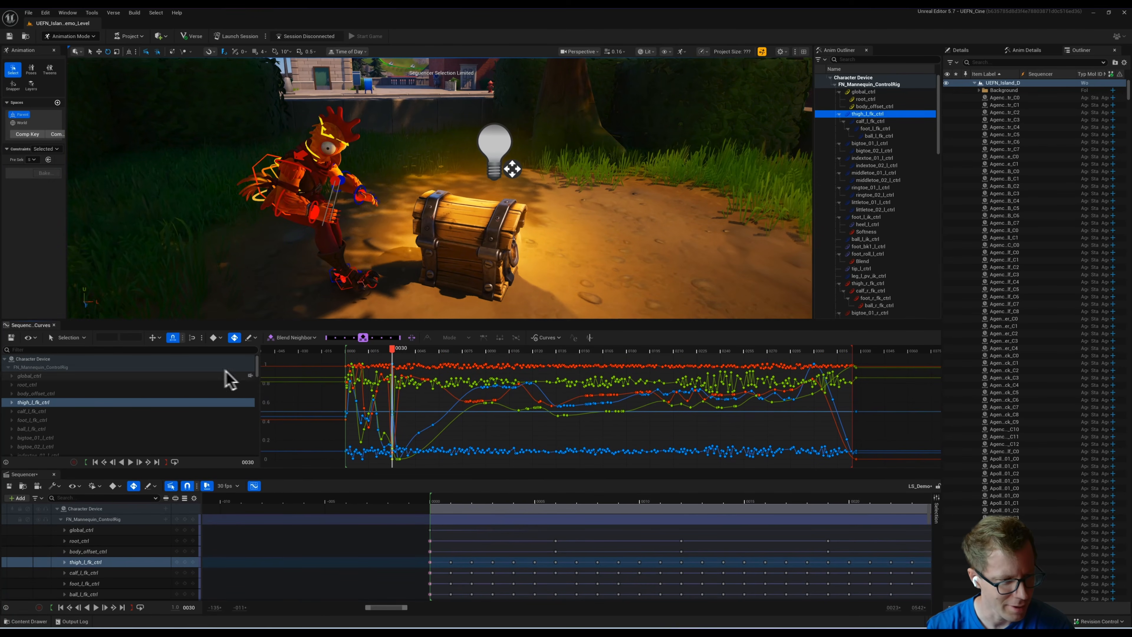
right_drag(722, 408, 666, 404)
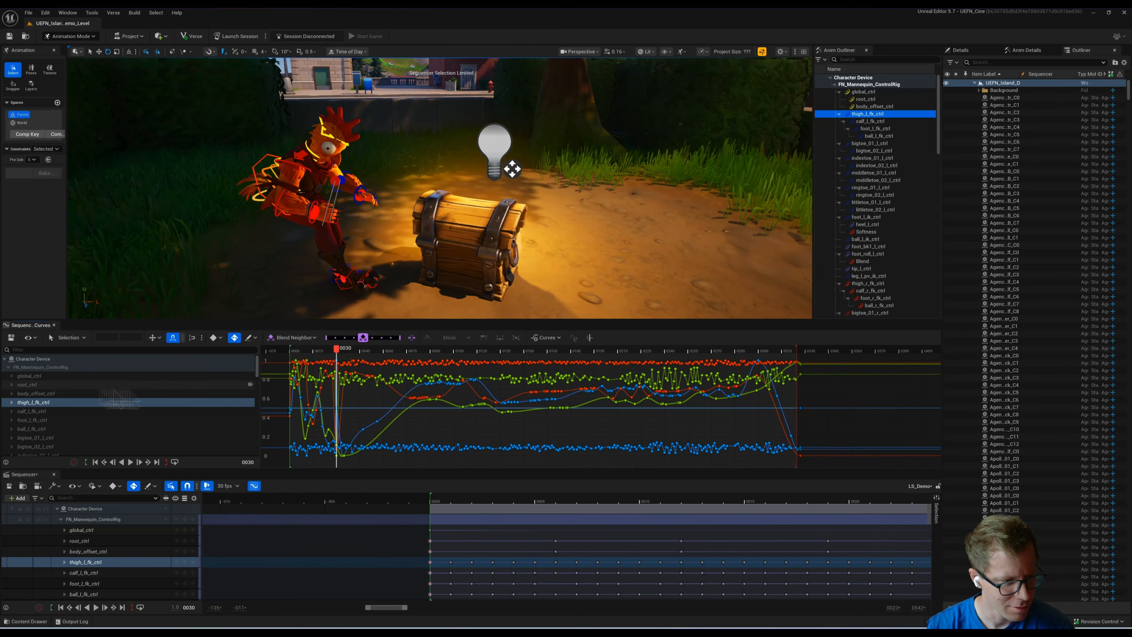
Step: Examine the Anim Details of individual rig controls such as indextoe_01_l_ctrl and thumb_02_l_ctrl, picked from the Anim Outliner and the viewport
click(1025, 50)
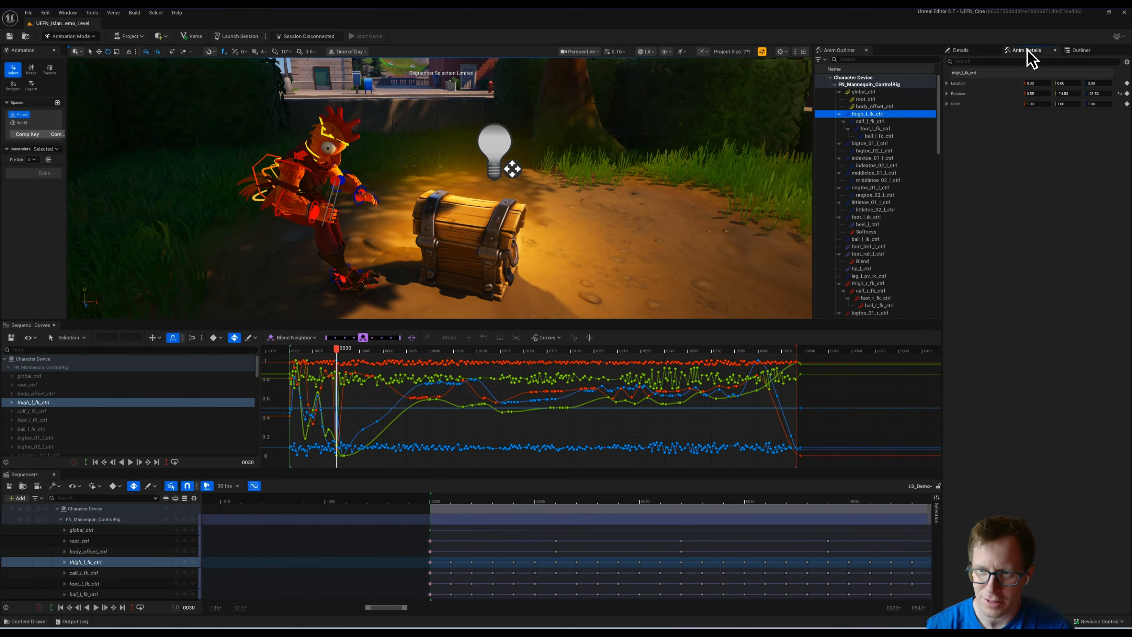
click(1083, 51)
click(1038, 51)
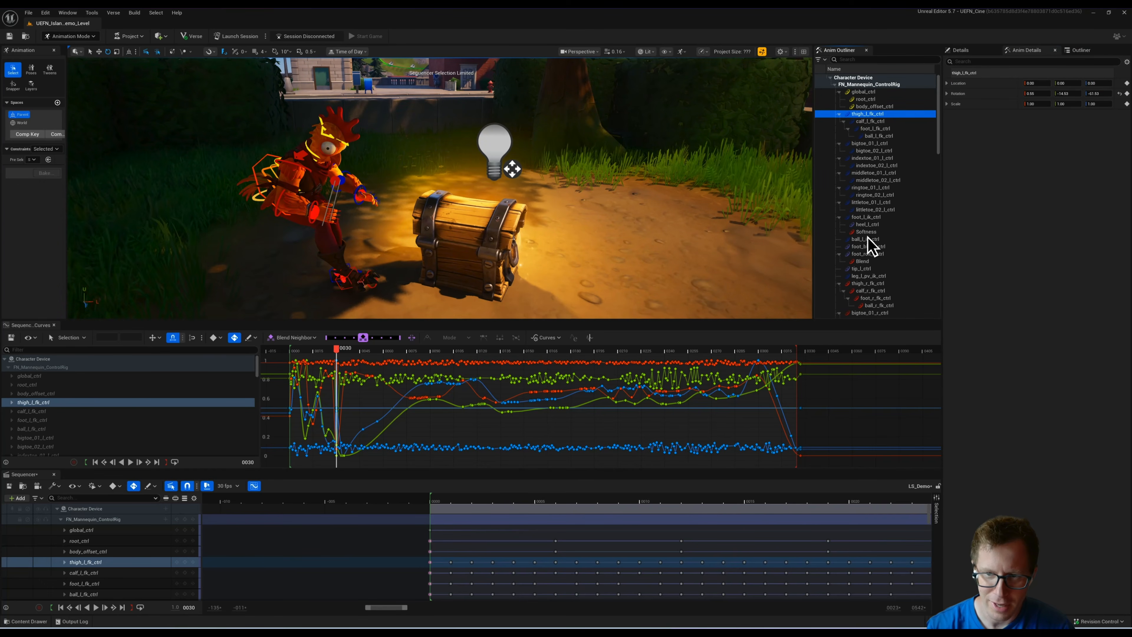
click(874, 179)
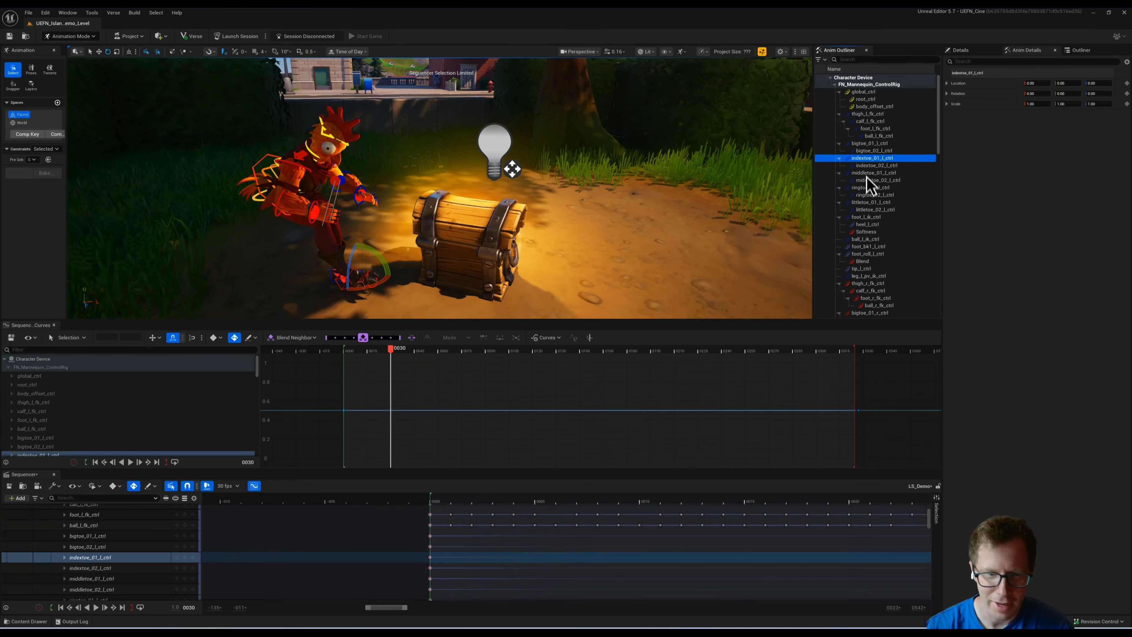
click(266, 170)
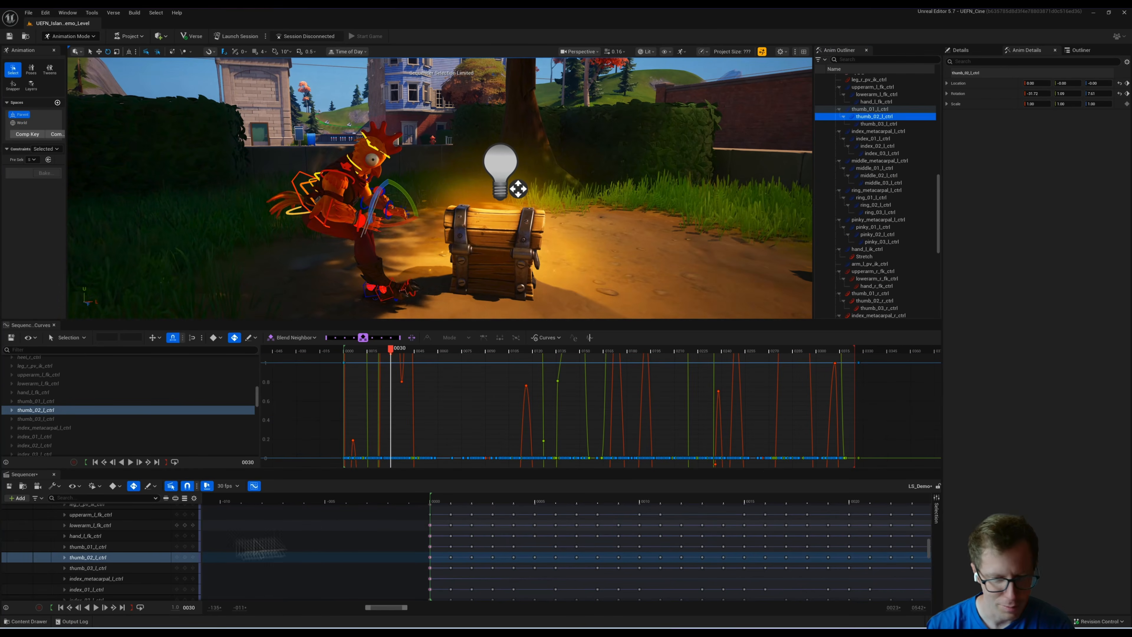
Step: Collapse the Character Device track and add an FN_Mannequin_ControlRig track to Character Device2
scroll(104, 539, up, 15)
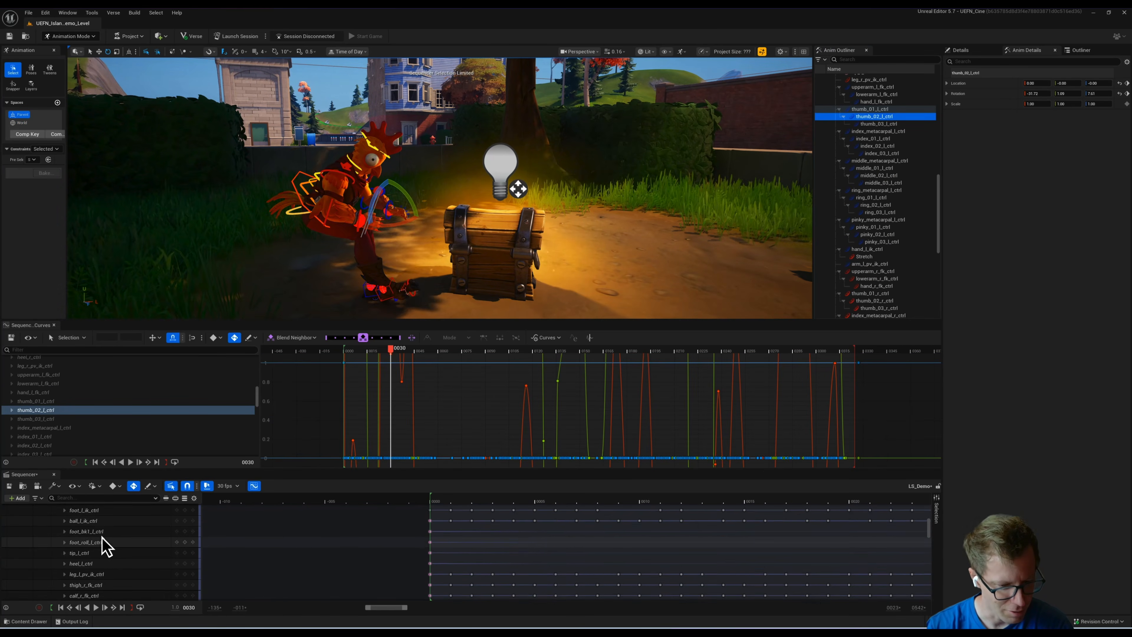
click(84, 512)
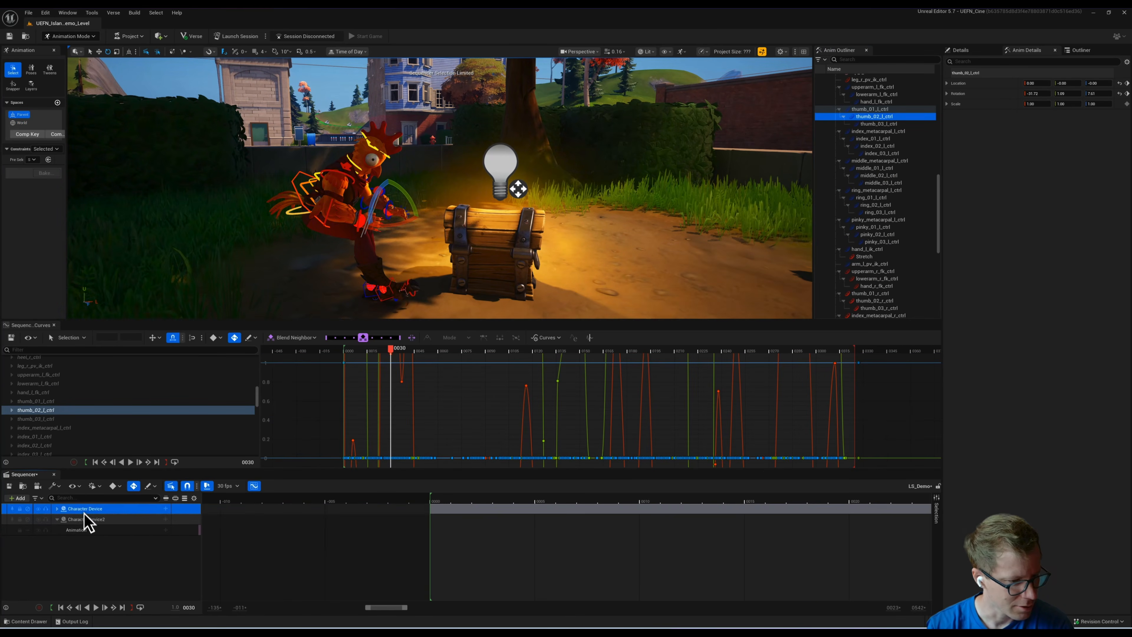
click(88, 519)
click(127, 529)
right_drag(655, 189, 680, 185)
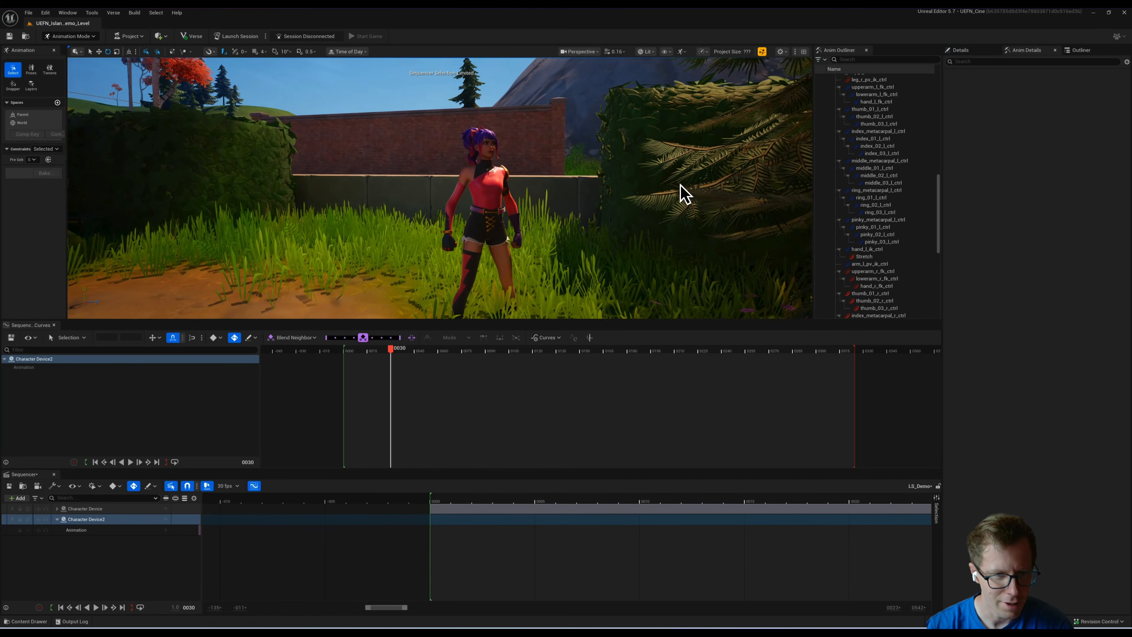
click(166, 520)
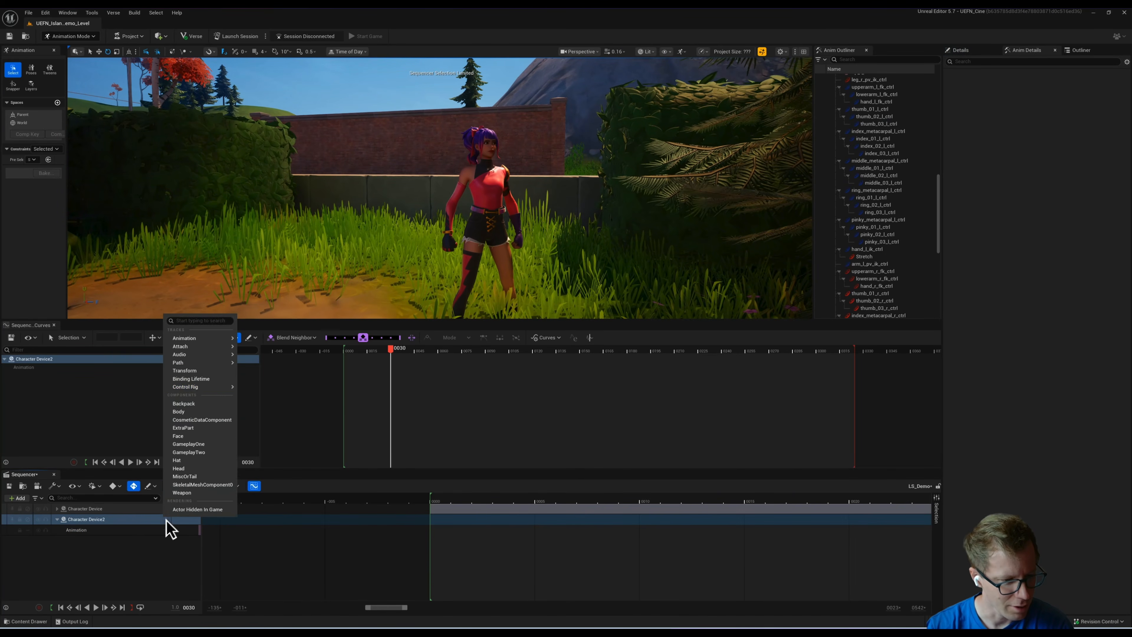
mouse_move(196, 386)
click(321, 519)
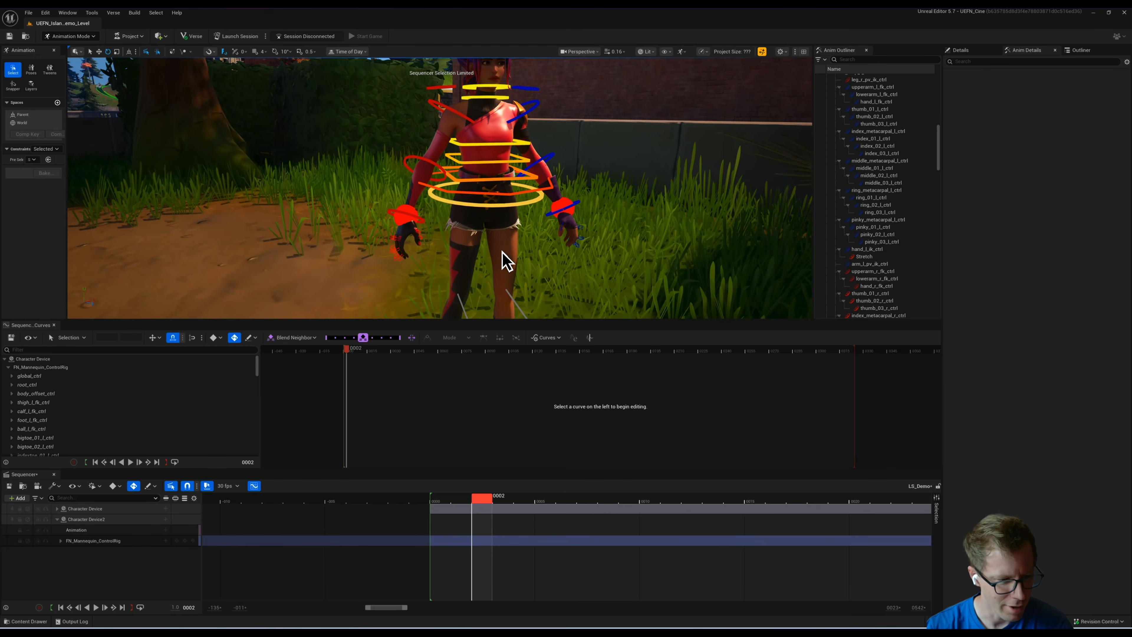
mouse_move(501, 249)
right_down()
mouse_move(484, 242)
mouse_move(495, 249)
right_up()
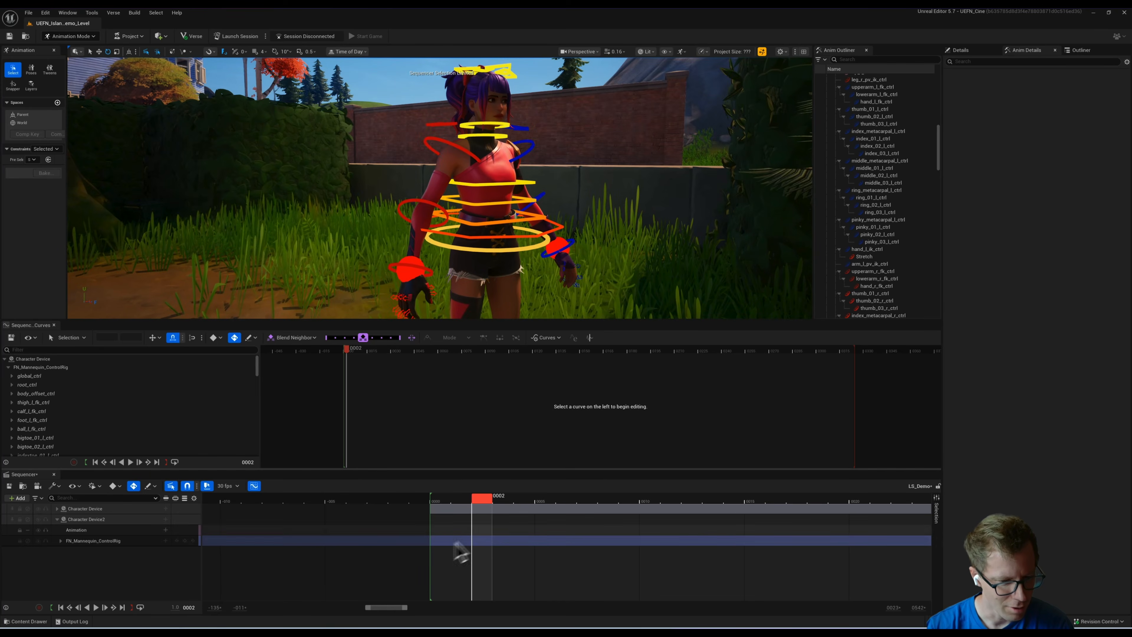
Step: Import the AS_win anim sequence into Character Device2's Control Rig section with the default load settings
right_click(466, 542)
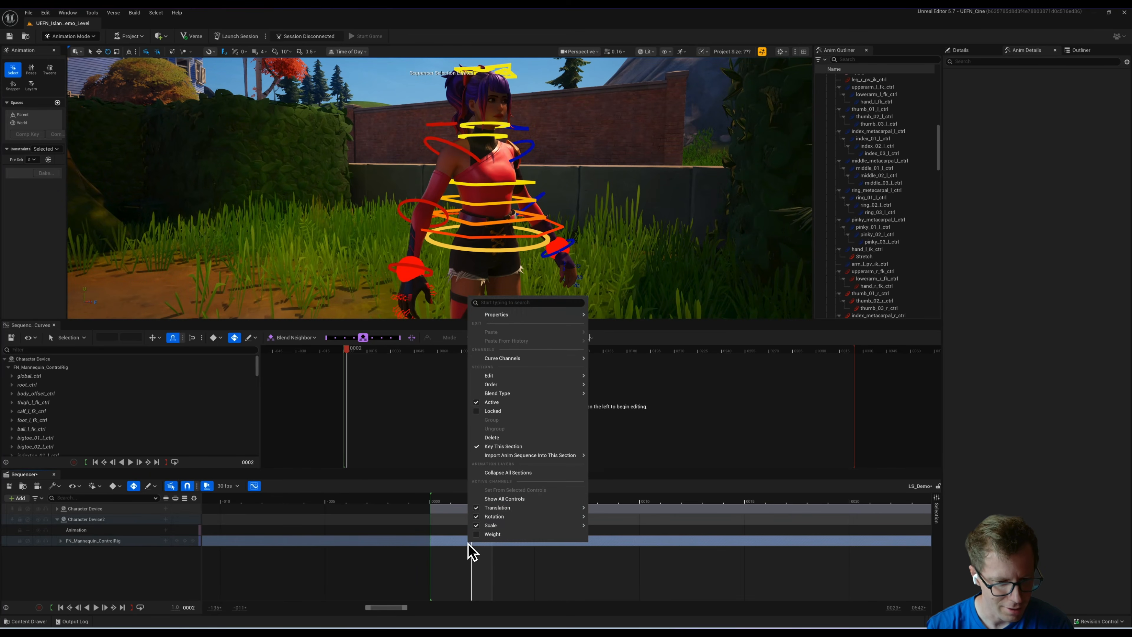
mouse_move(540, 464)
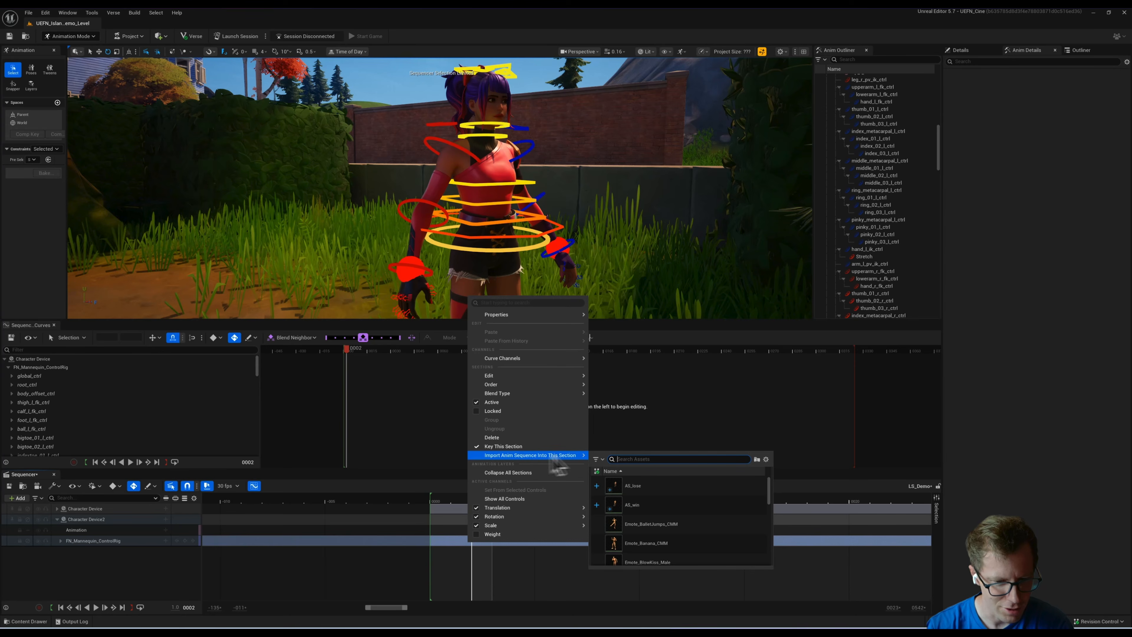
click(642, 509)
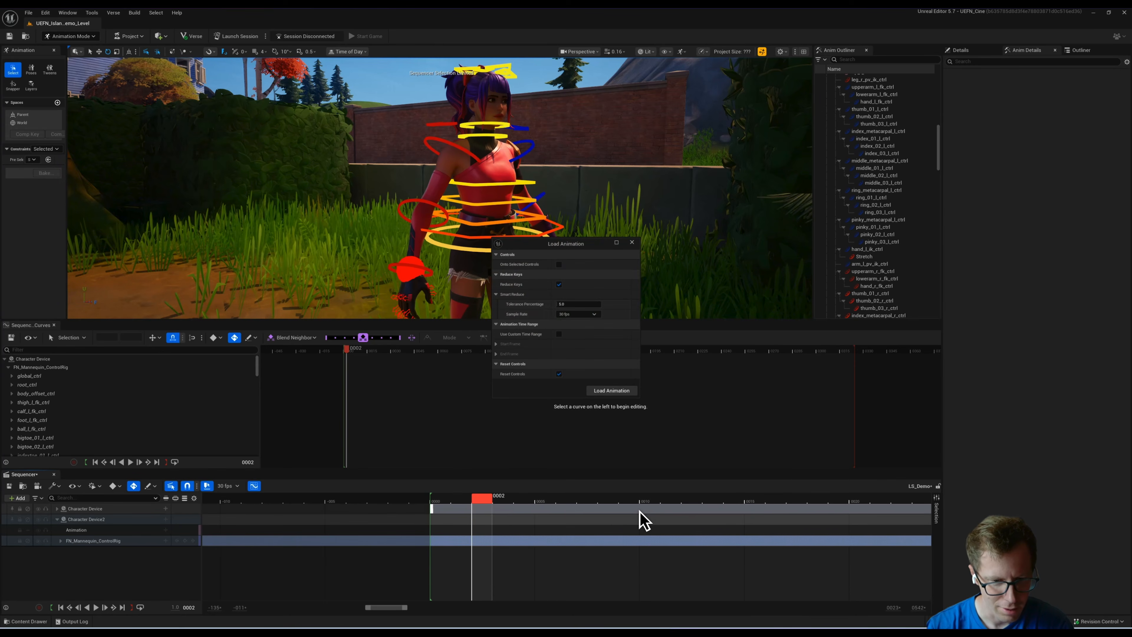
click(611, 390)
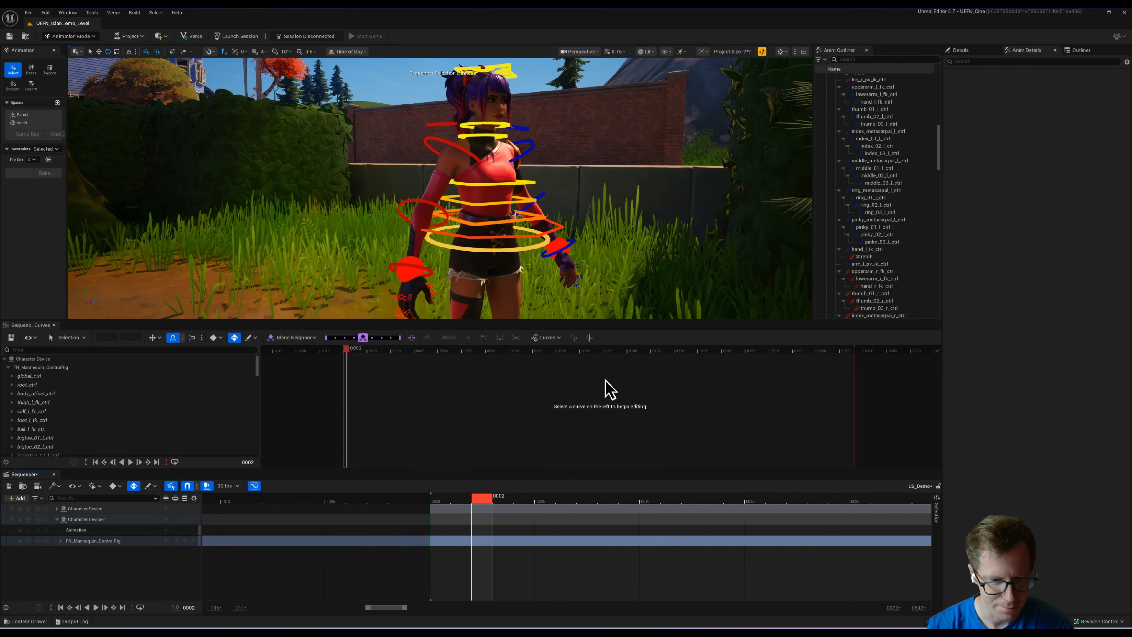
Step: Play and scrub Character Device2's imported animation to frame 15 and examine the character's position relative to the chest and the other character
click(510, 502)
mouse_move(473, 232)
right_down()
mouse_move(464, 223)
mouse_move(486, 230)
right_up()
drag(509, 499, 484, 524)
click(448, 498)
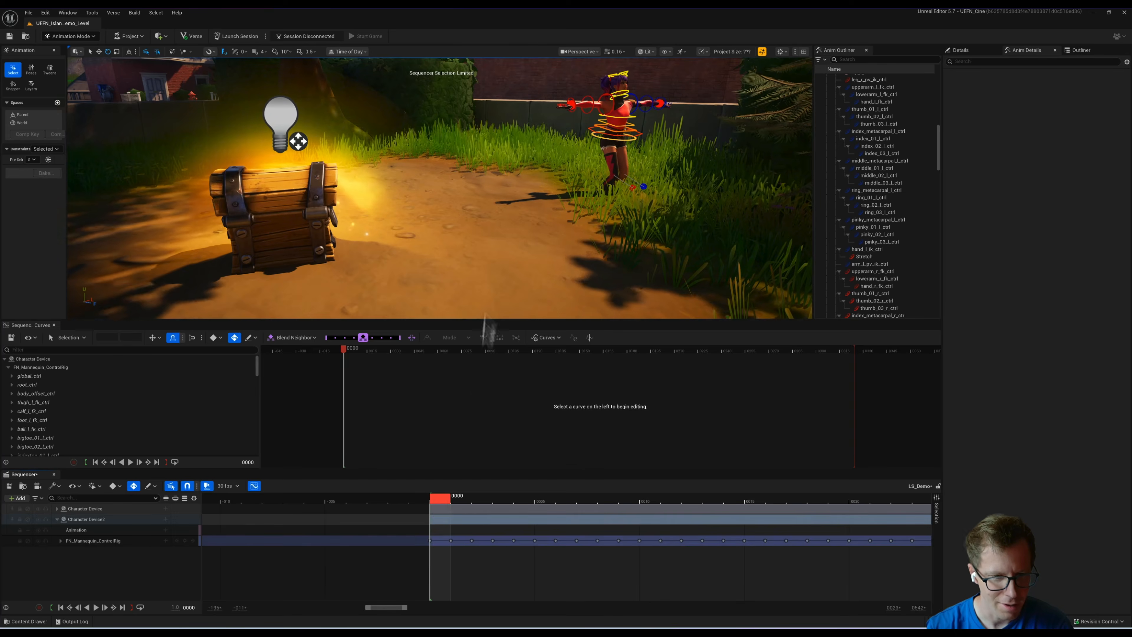
key(space)
drag(483, 500, 753, 495)
alt+drag(542, 232, 458, 181)
scroll(458, 181, up, 4)
right_drag(455, 181, 487, 179)
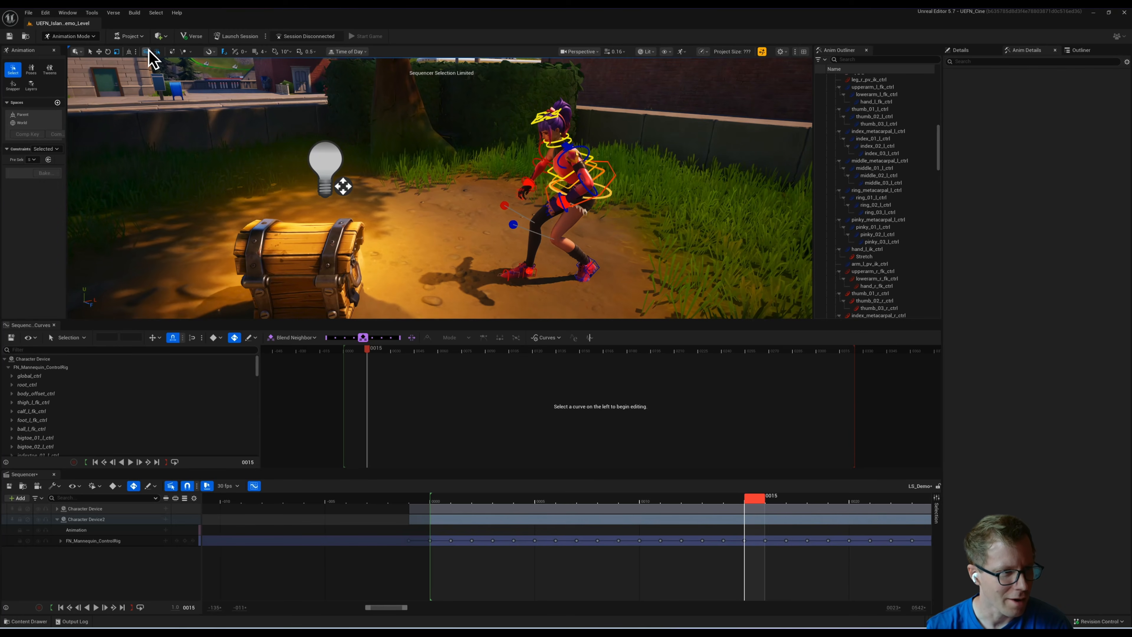
right_drag(188, 108, 473, 250)
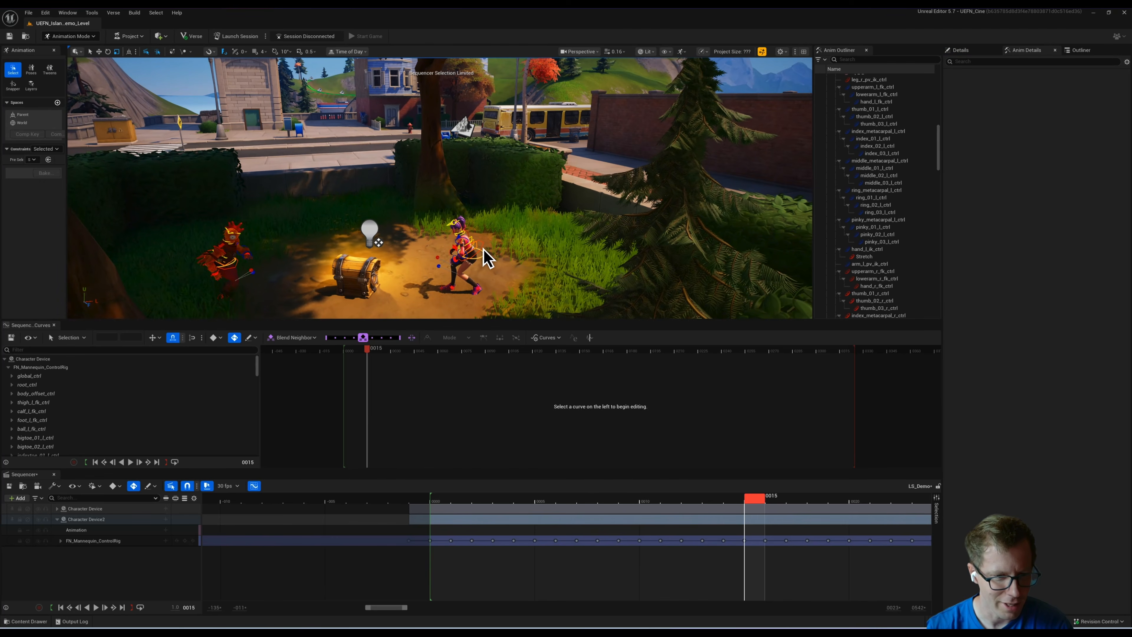
right_drag(491, 191, 466, 219)
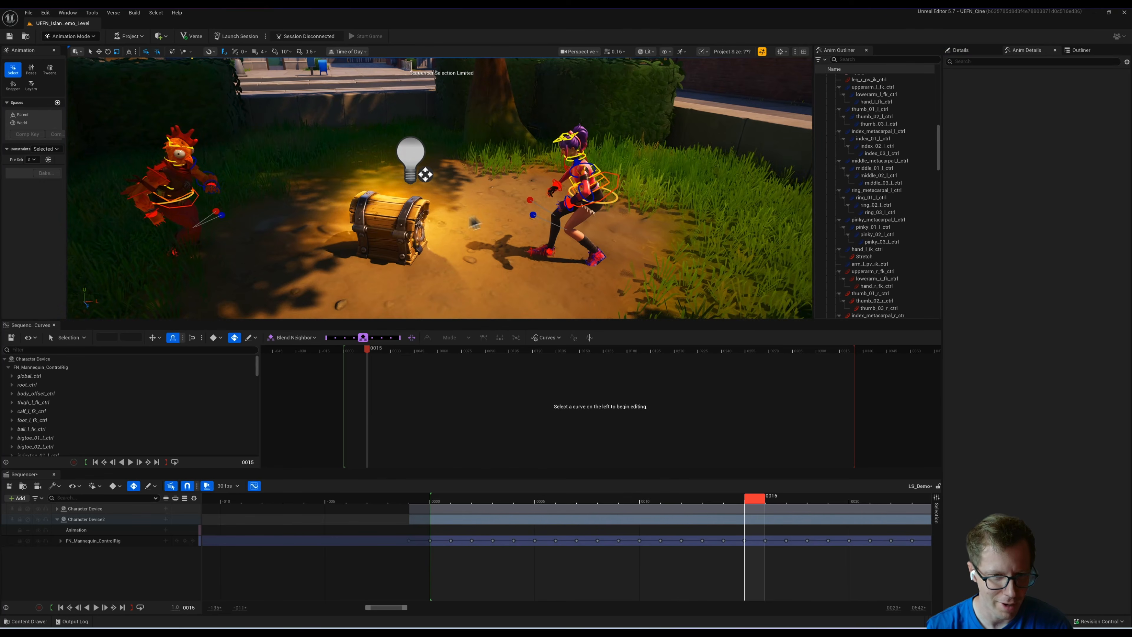
Step: Select the Character Device2 actor instead of its rig controls and open the Character asset list in its details
click(622, 182)
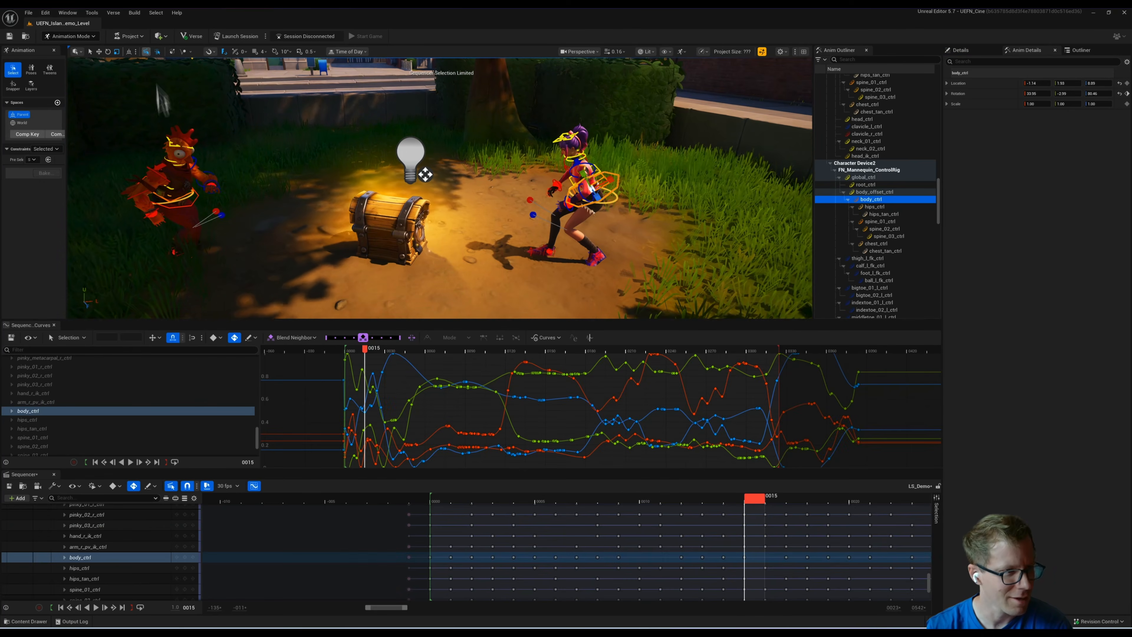
right_drag(304, 128, 277, 105)
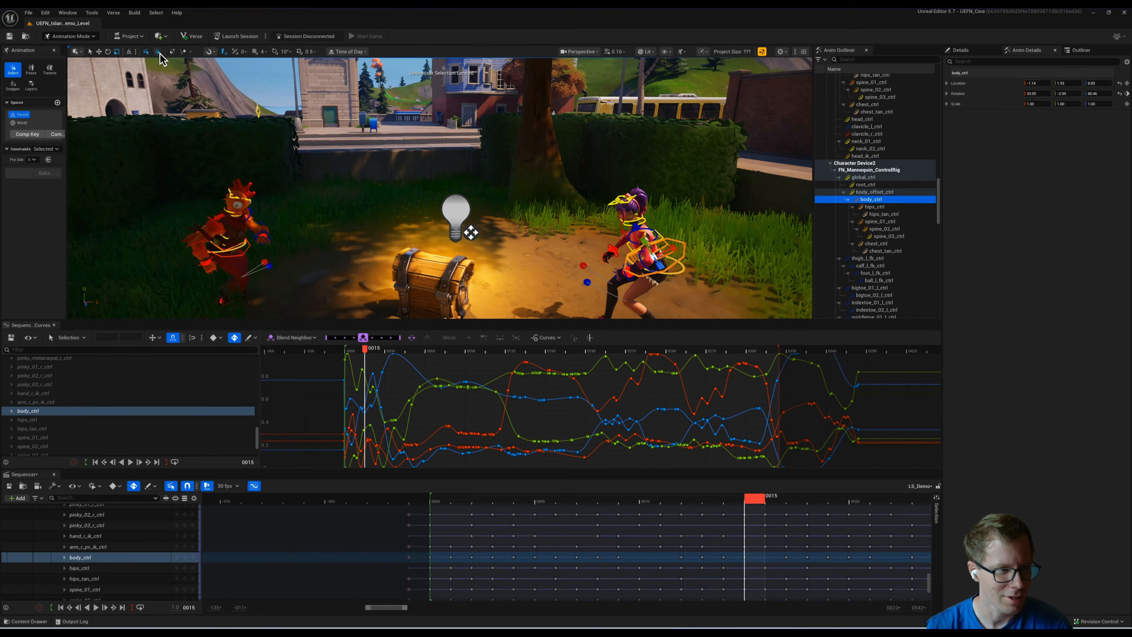
click(638, 240)
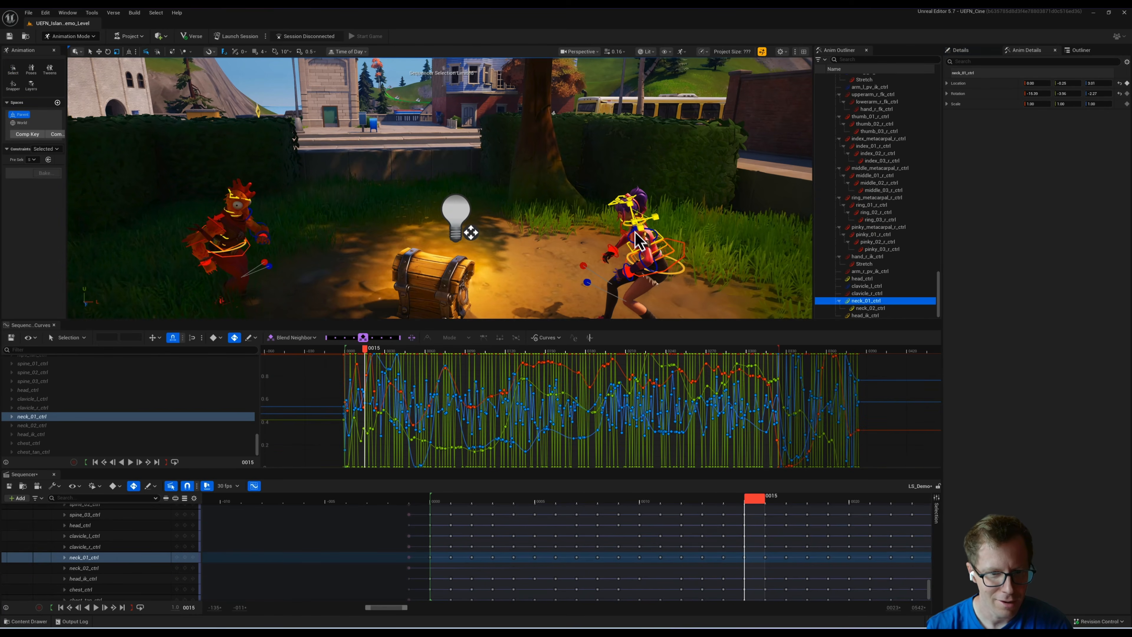
click(588, 282)
click(640, 307)
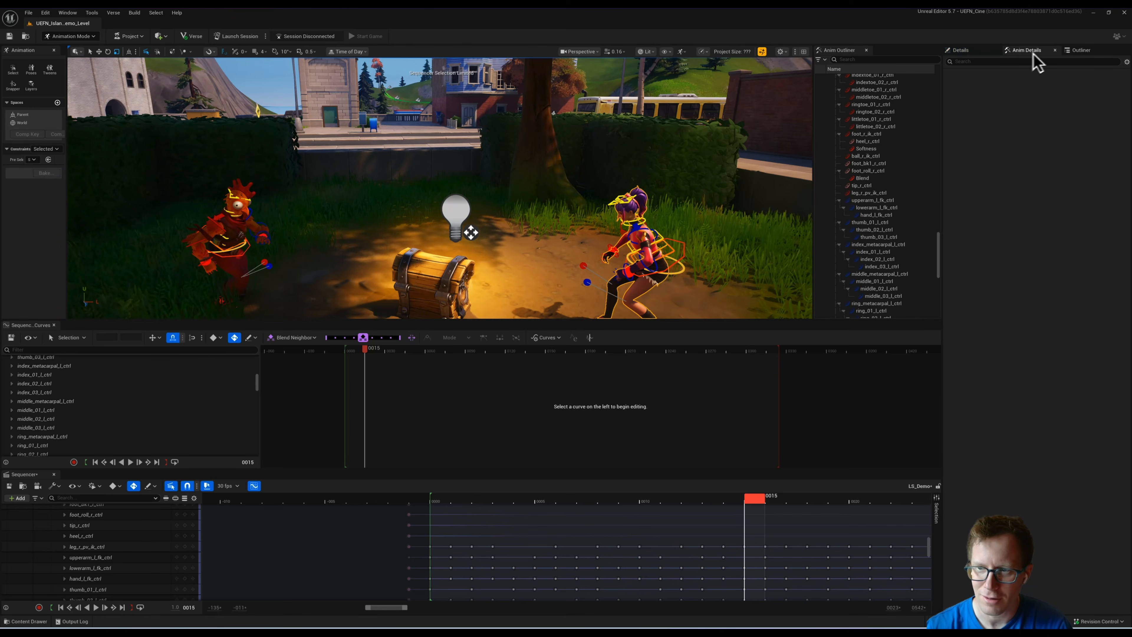
click(966, 52)
click(1064, 246)
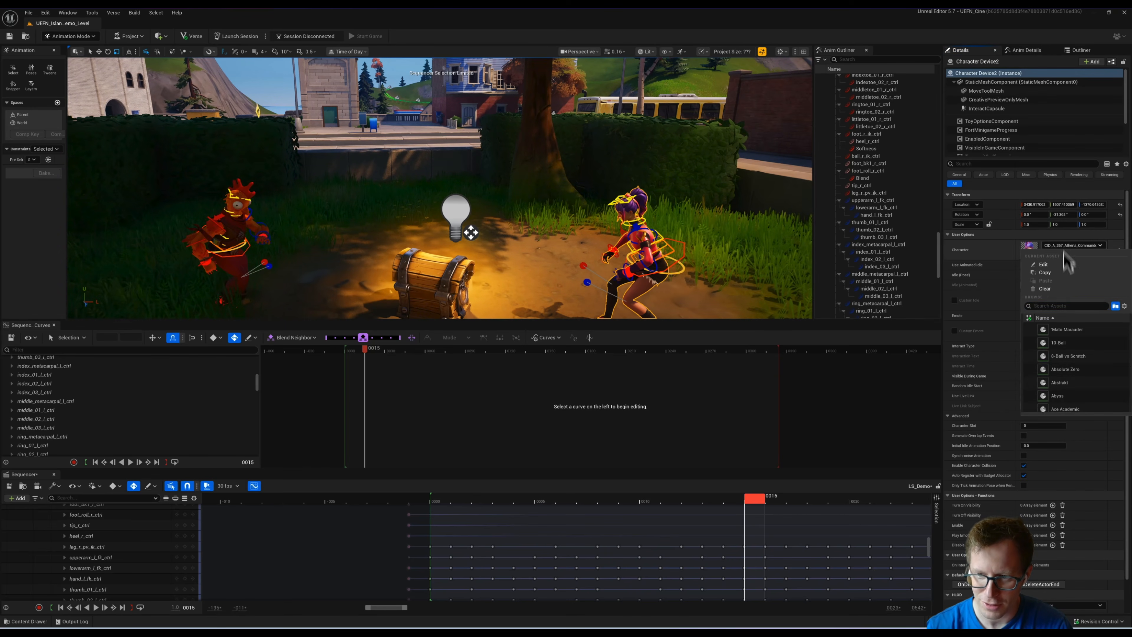
Step: Move Character Device2 up to the chest opposite the first character and replay the sequence to check their alignment
right_drag(638, 284, 697, 295)
right_drag(626, 138, 633, 148)
drag(742, 498, 573, 491)
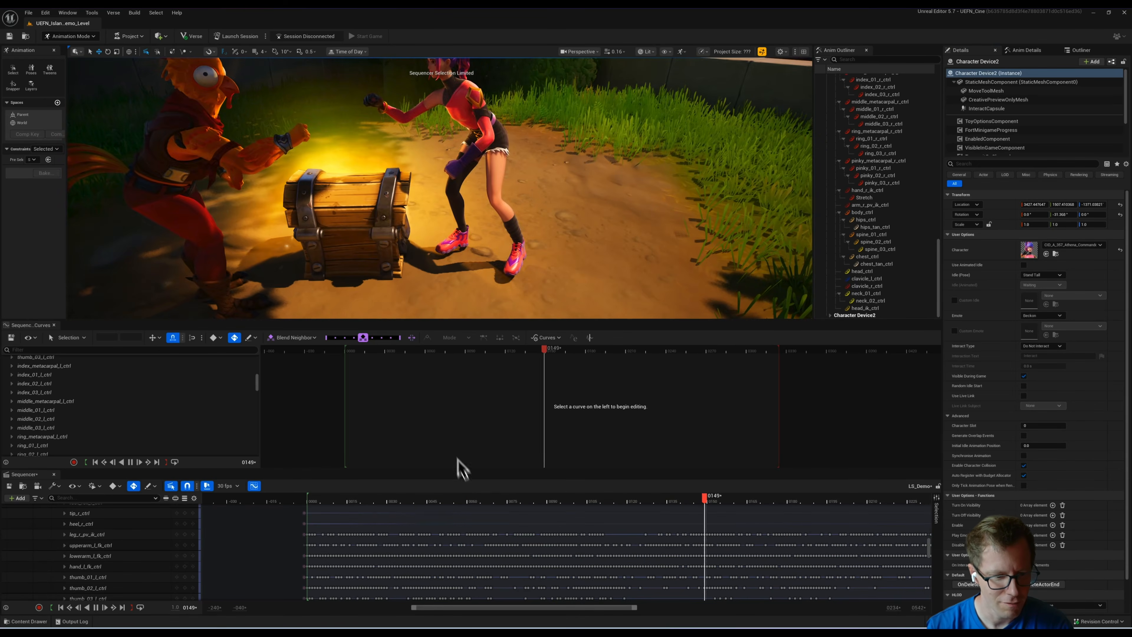
click(471, 498)
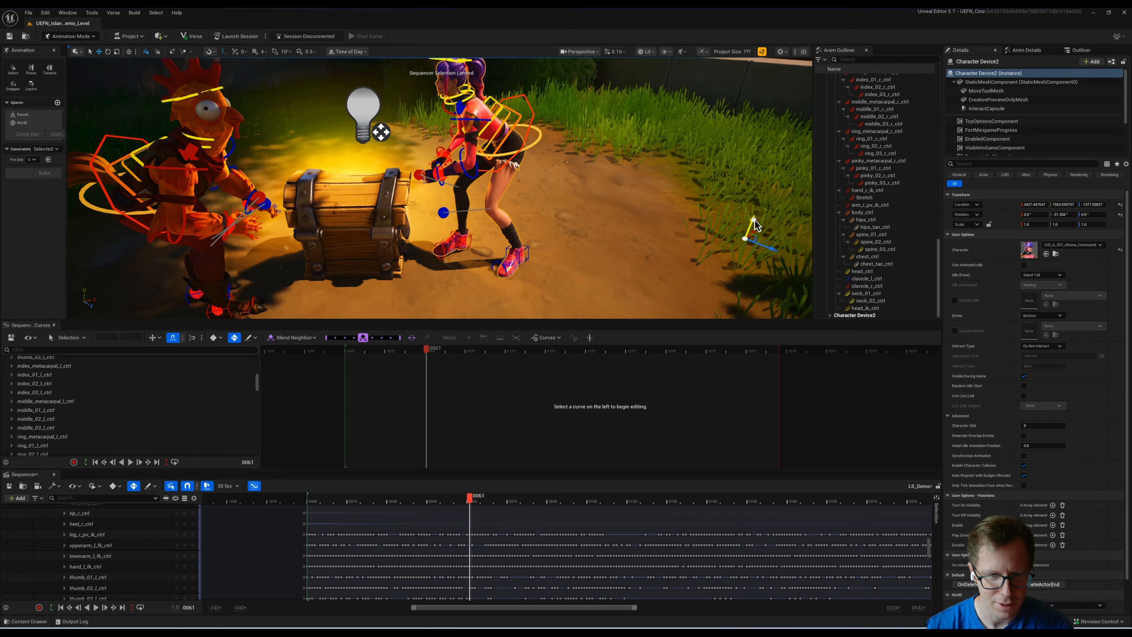
click(397, 500)
key(space)
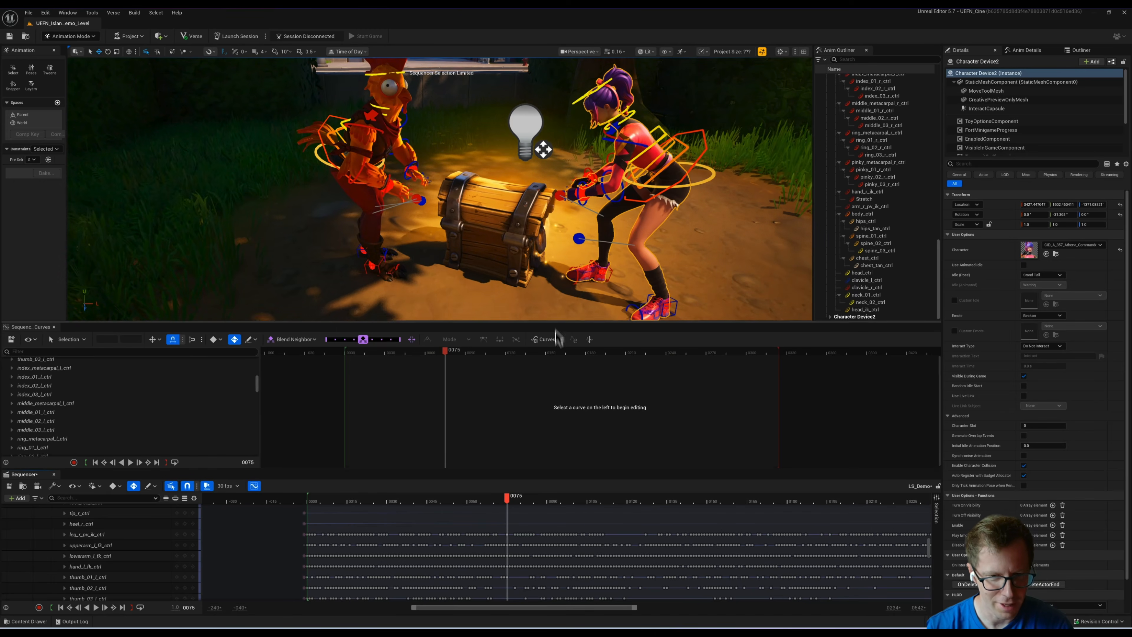
Step: Enlarge the viewport and replay the sequence from several frames to check both characters' motion around the chest
drag(556, 323, 555, 383)
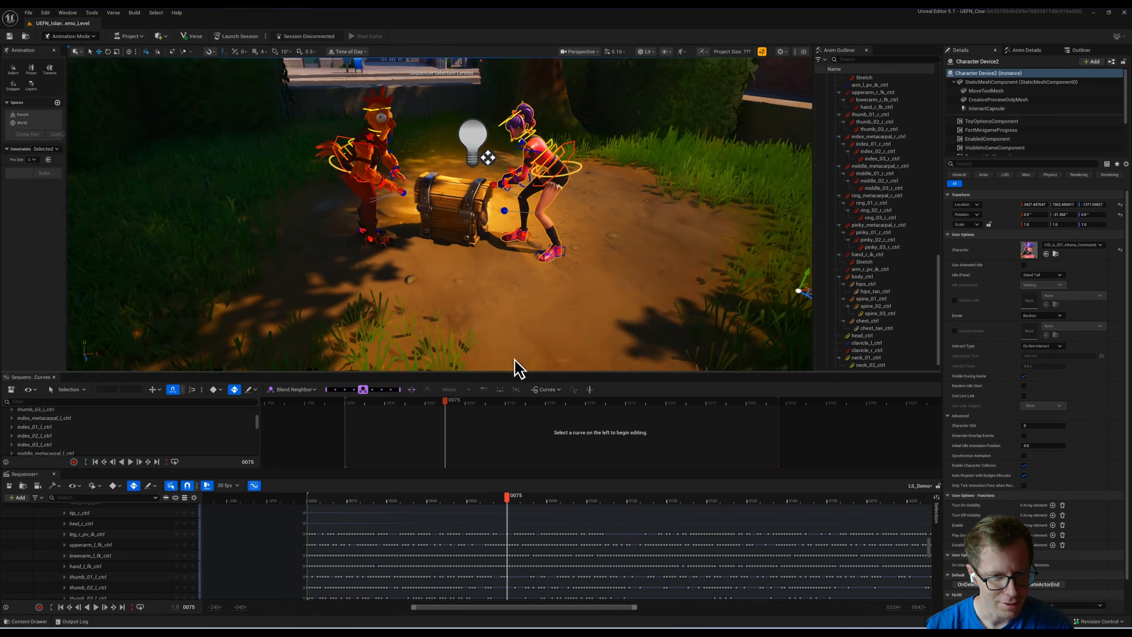
scroll(514, 362, up, 8)
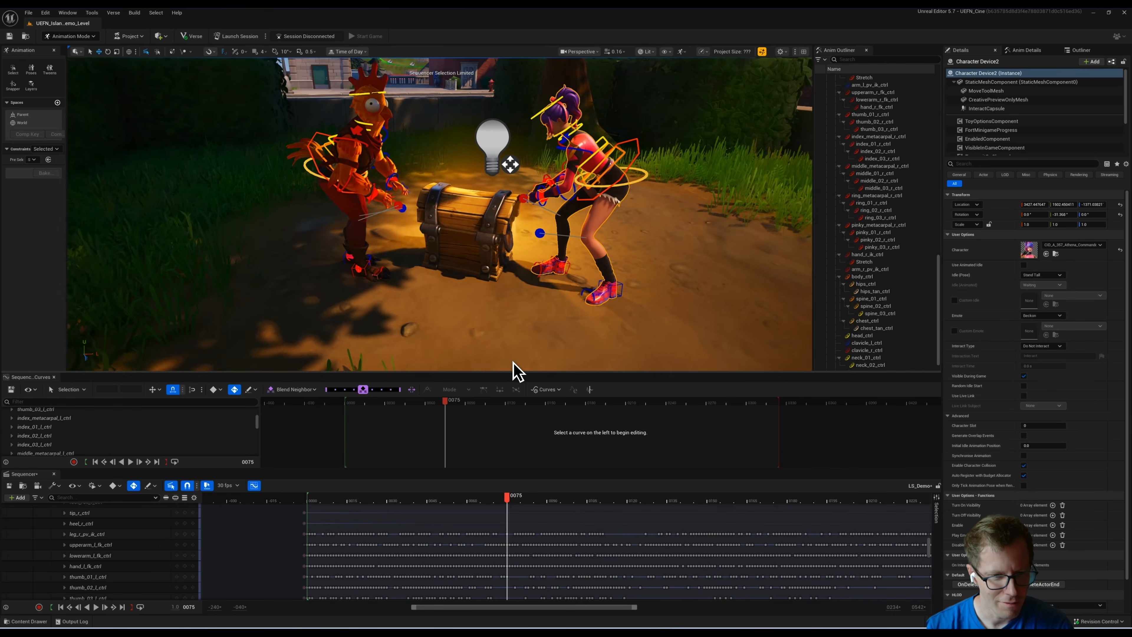
click(373, 500)
key(space)
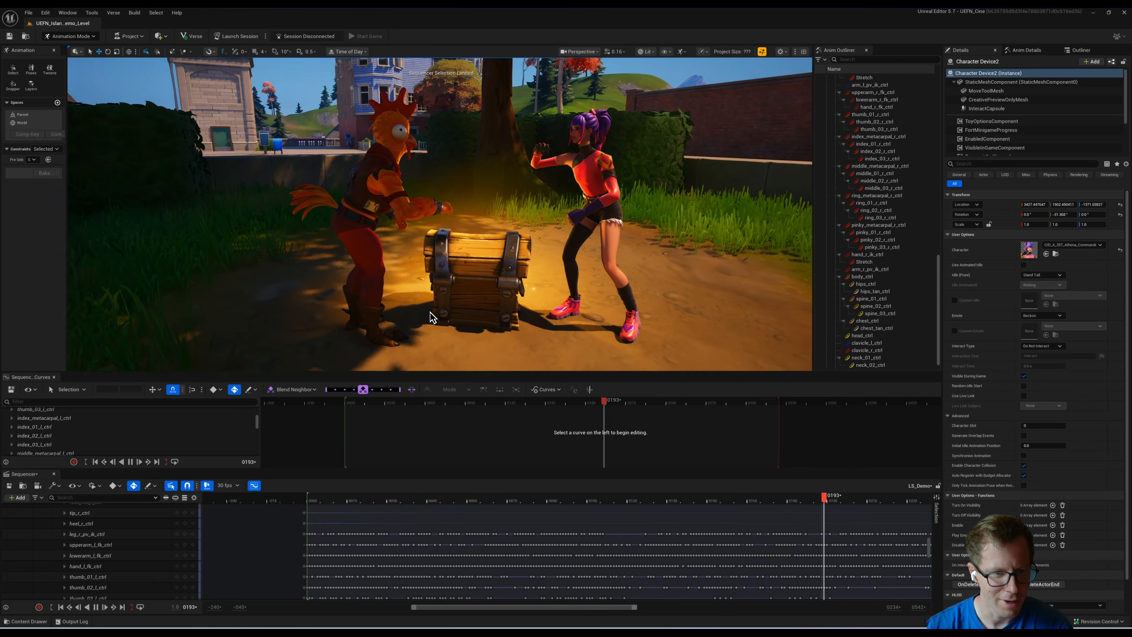
click(664, 498)
scroll(553, 273, down, 5)
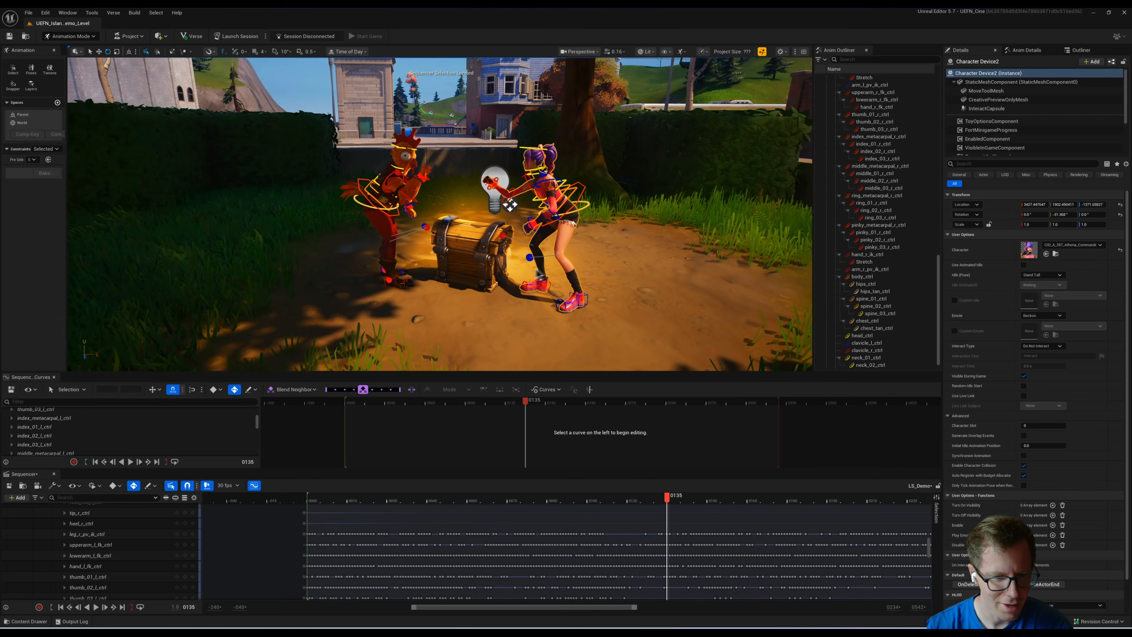
click(538, 499)
key(space)
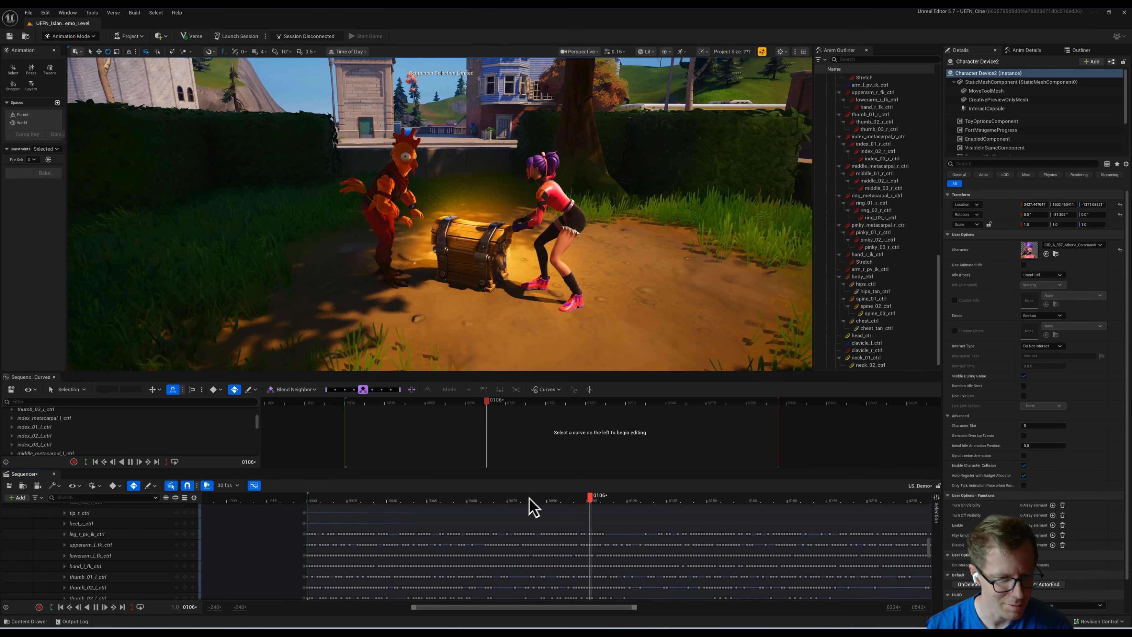
click(426, 500)
key(space)
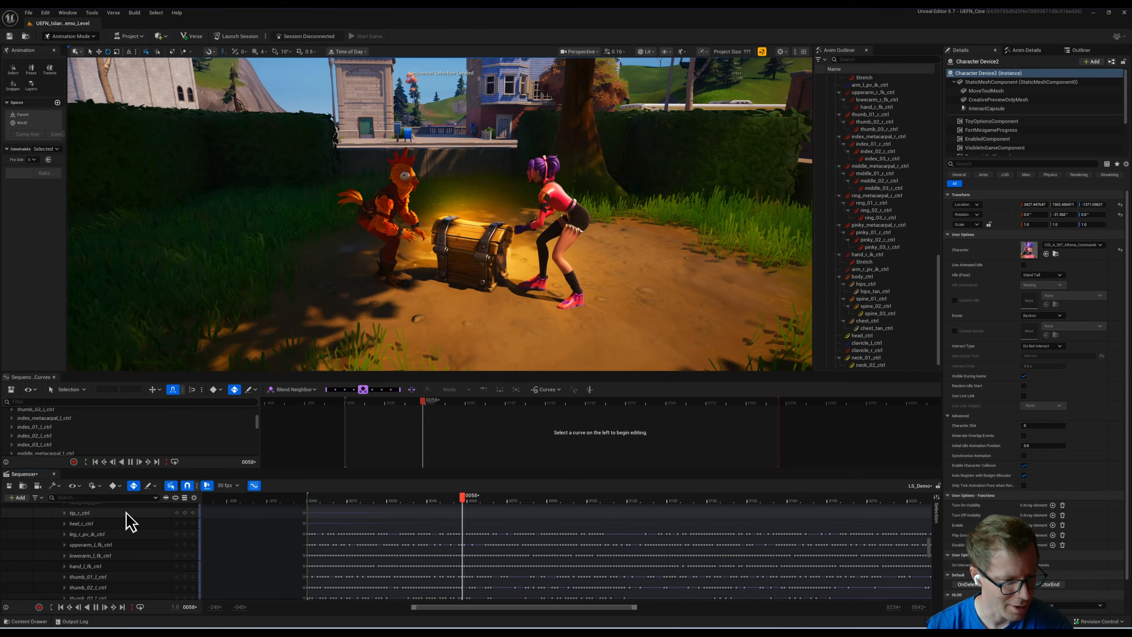
Step: Collapse Character Device2's tracks and move both character device tracks into a new Sequencer folder named Characters
click(56, 520)
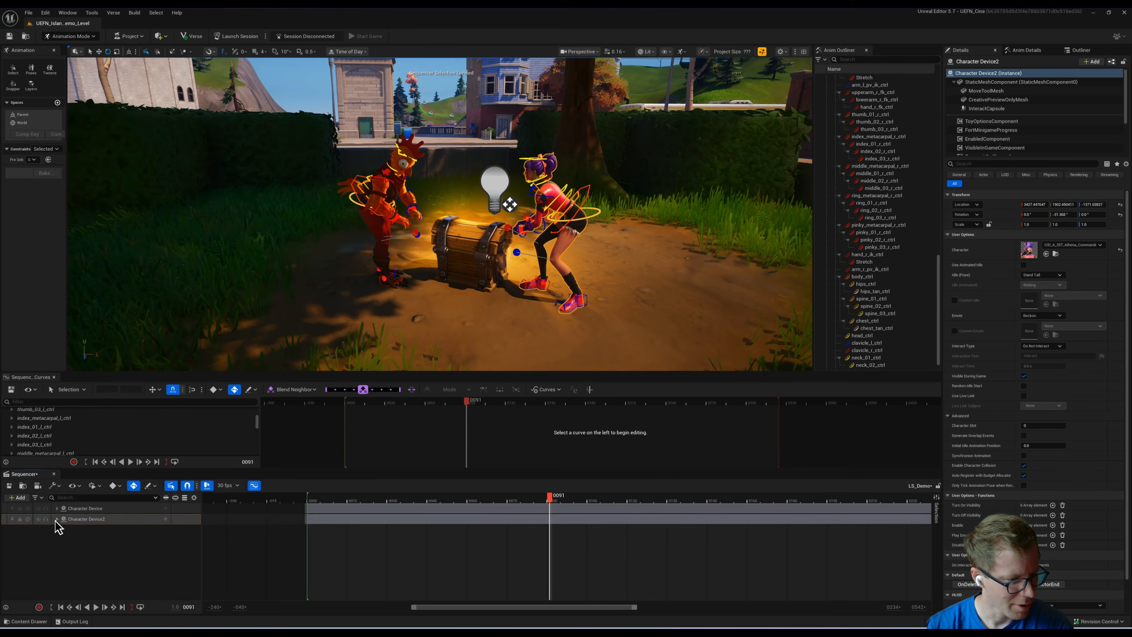
click(82, 509)
shift+click(85, 520)
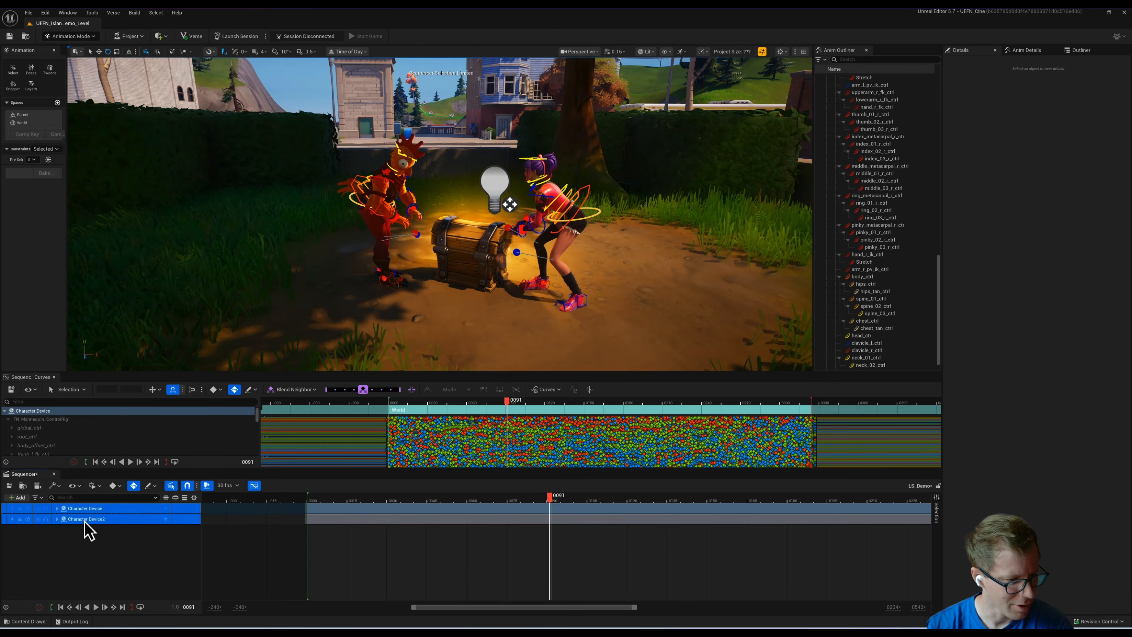
right_click(84, 530)
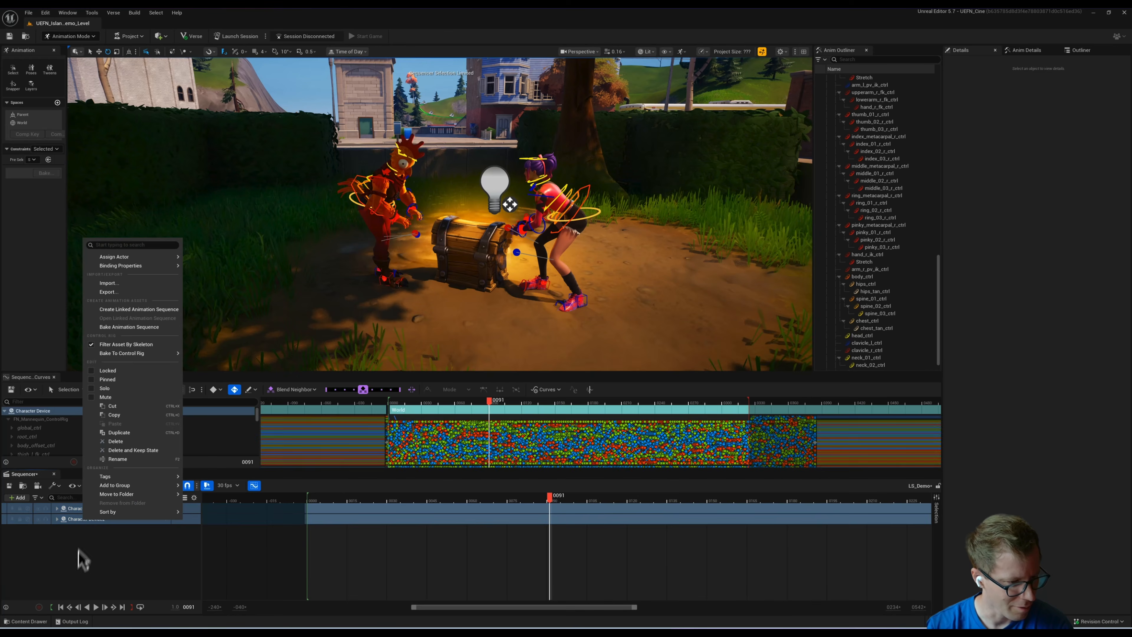
click(79, 560)
click(79, 510)
shift+click(82, 518)
right_click(82, 519)
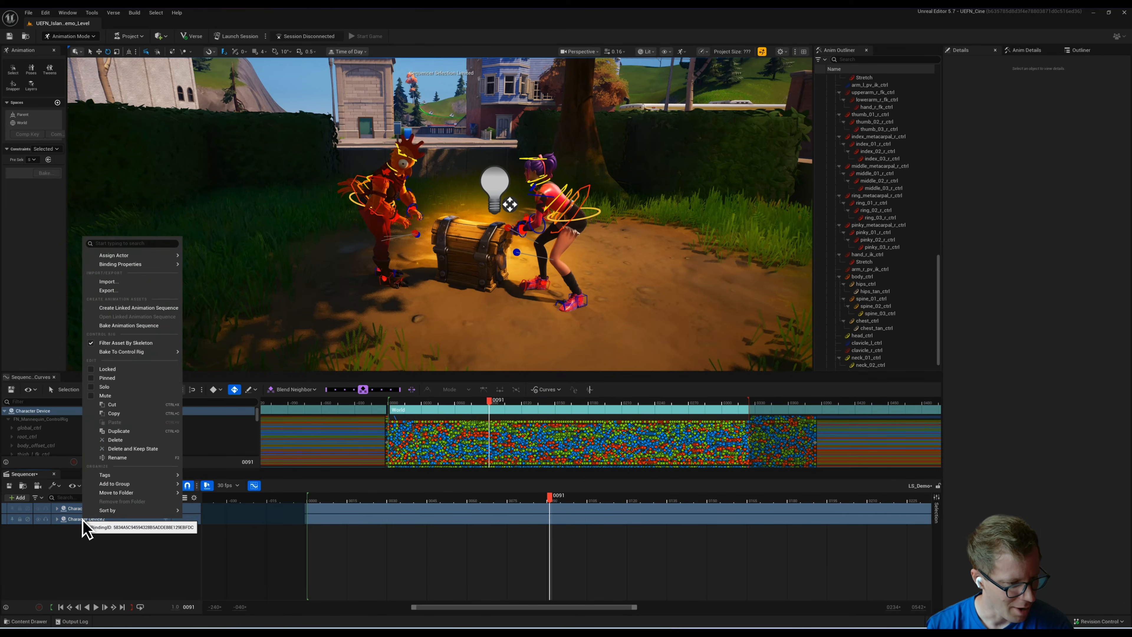
mouse_move(127, 495)
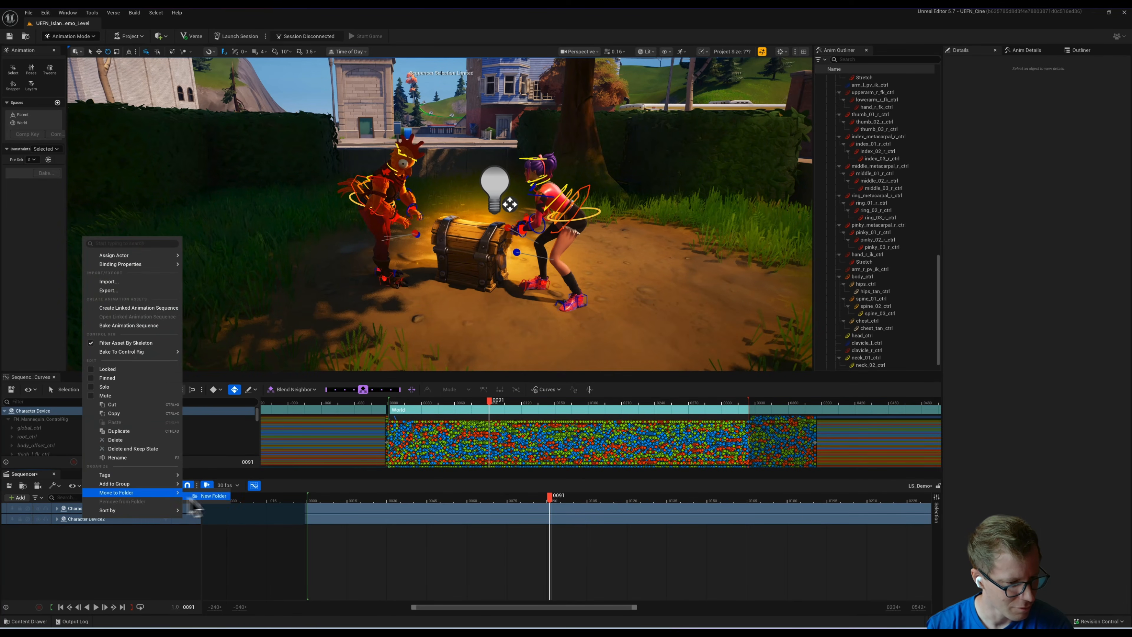
click(211, 495)
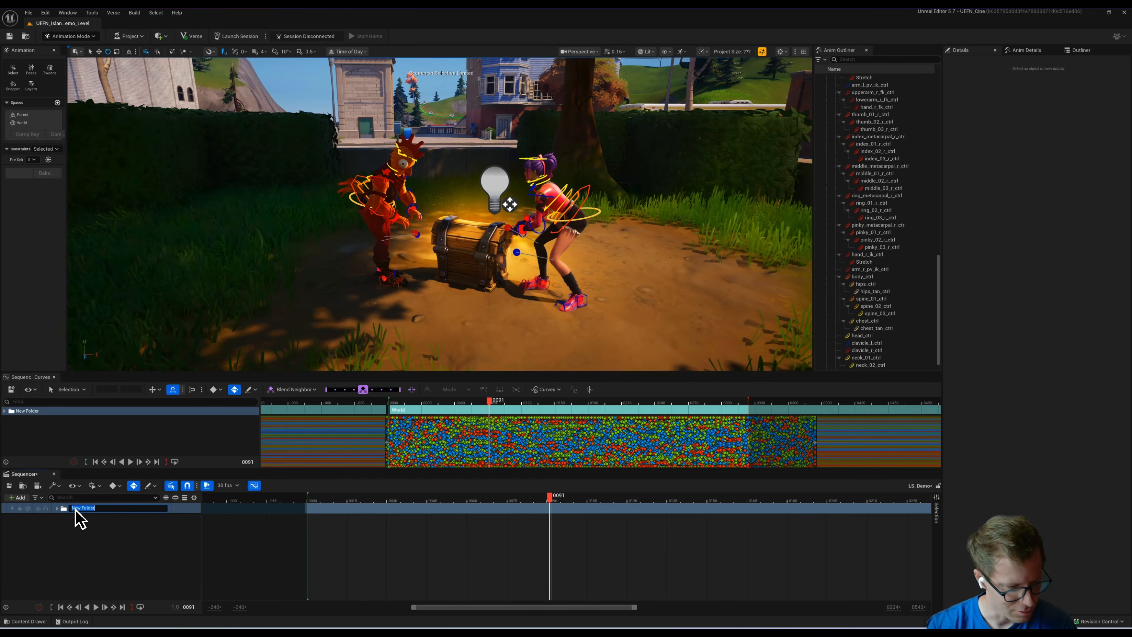
text(Characters)
key(Return)
click(56, 509)
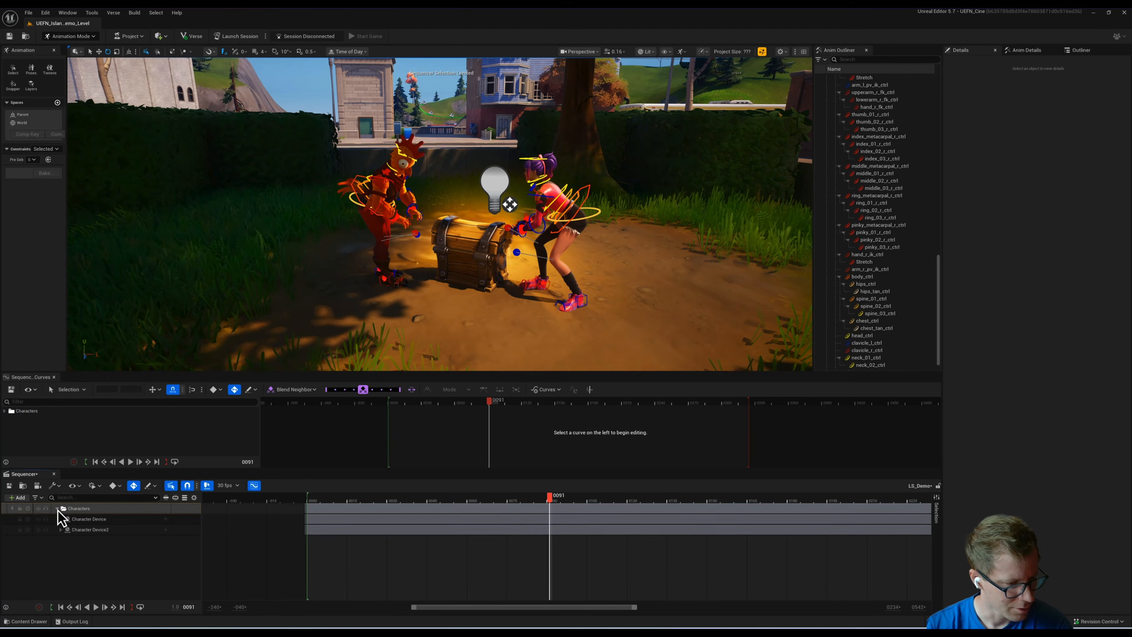
Step: Collapse the Characters folder and add an empty Sequencer folder named Cameras
click(55, 508)
click(57, 509)
click(57, 508)
right_click(90, 534)
click(109, 411)
text(Cameras)
key(Return)
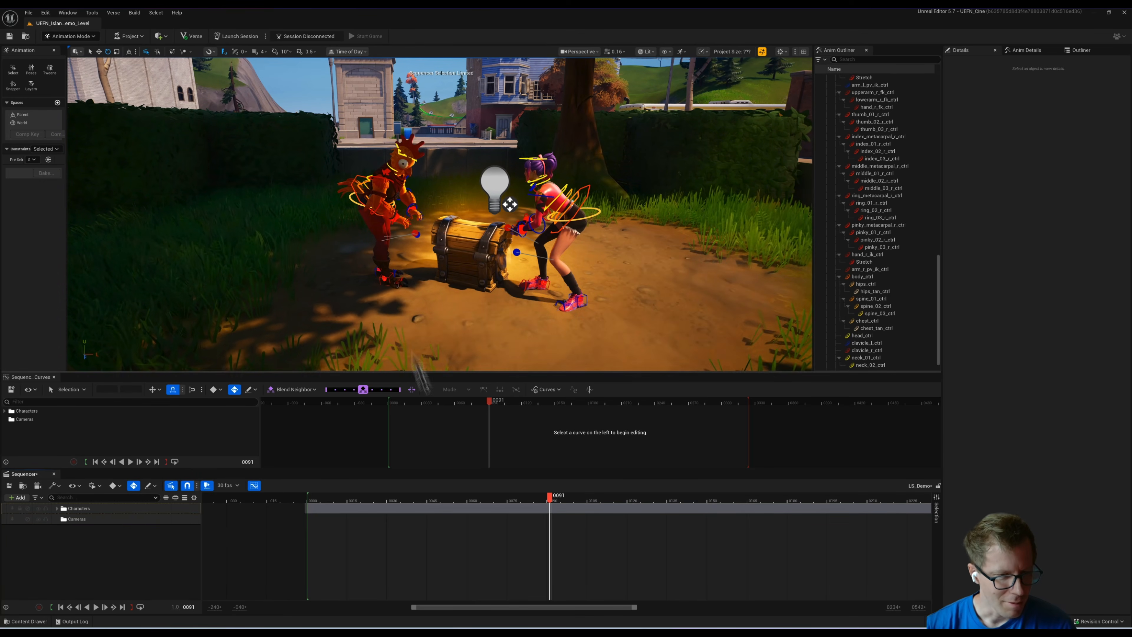
Step: Place a Cine Camera Actor in the level near the chest and the two characters
mouse_move(464, 263)
right_down()
mouse_move(473, 248)
mouse_move(458, 245)
right_up()
alt+drag(458, 245, 461, 260)
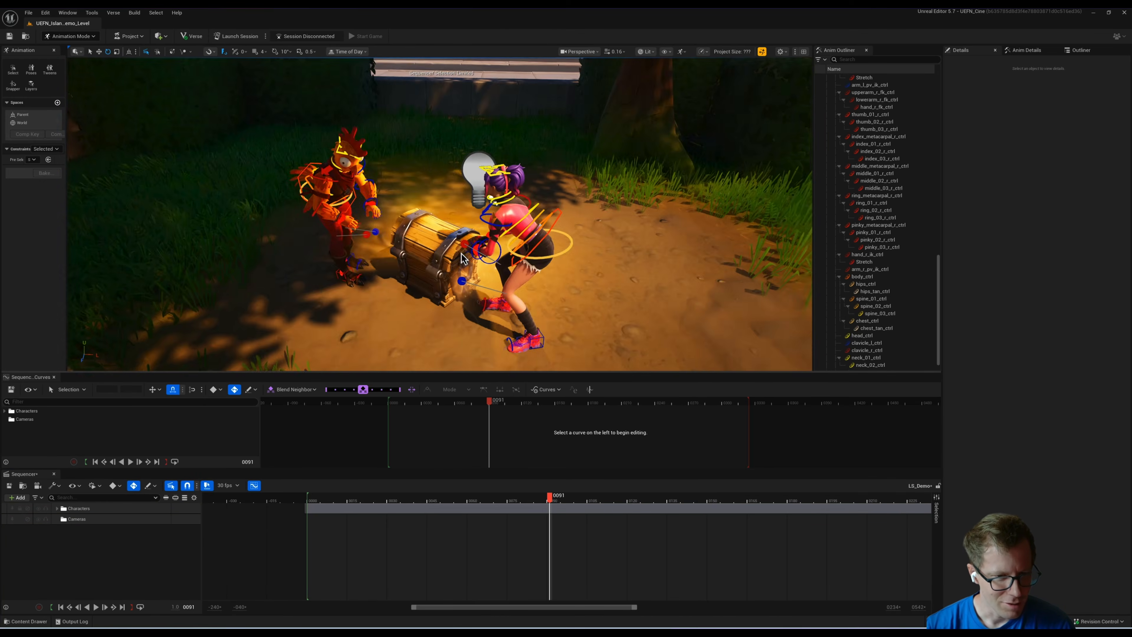
scroll(462, 260, down, 8)
scroll(462, 260, up, 8)
mouse_move(462, 260)
right_down()
mouse_move(463, 248)
mouse_move(476, 250)
right_up()
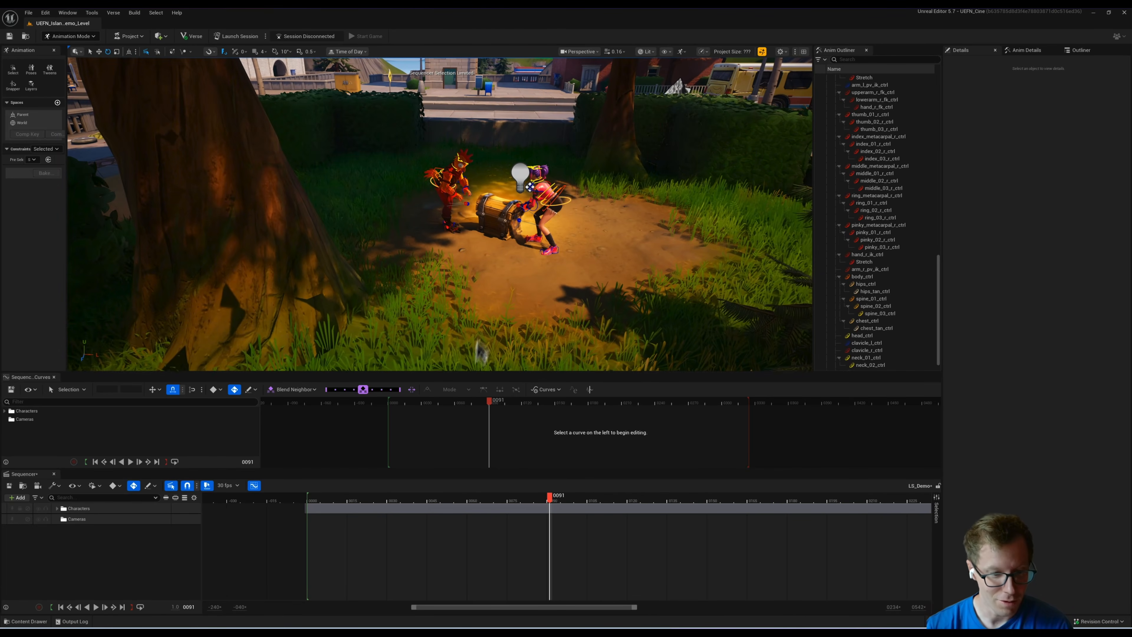
right_drag(510, 301, 523, 278)
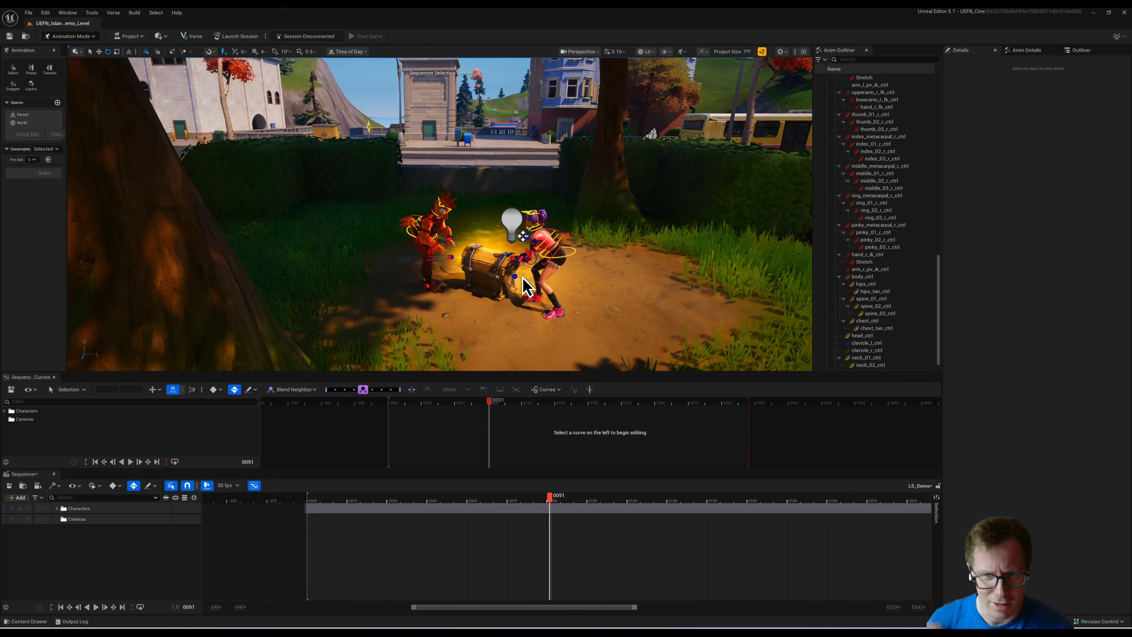
right_drag(552, 288, 567, 284)
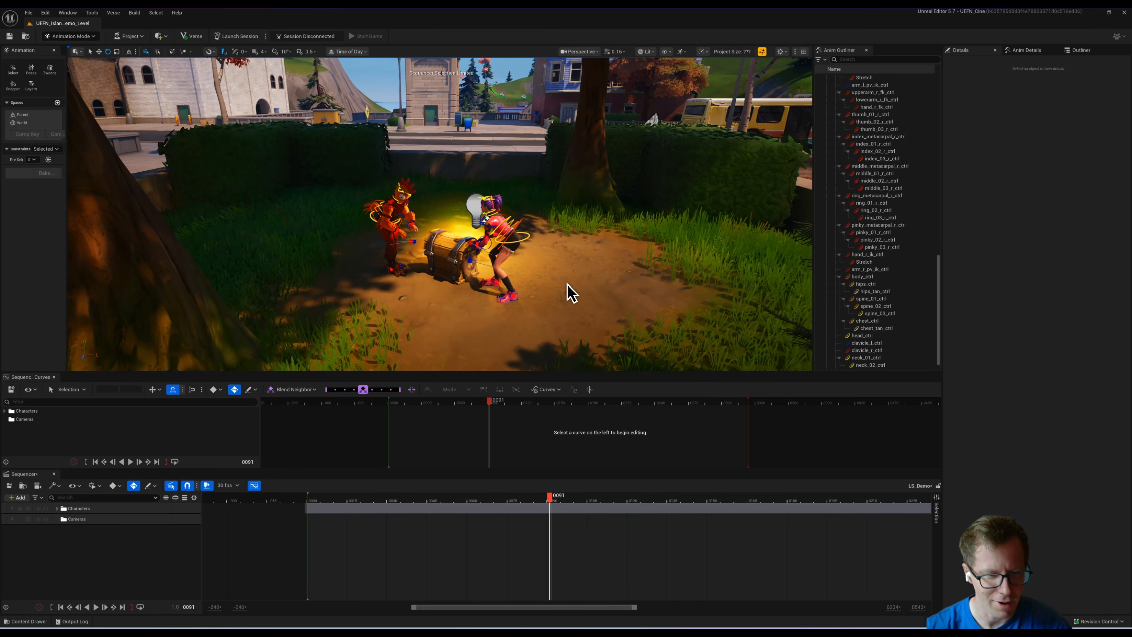
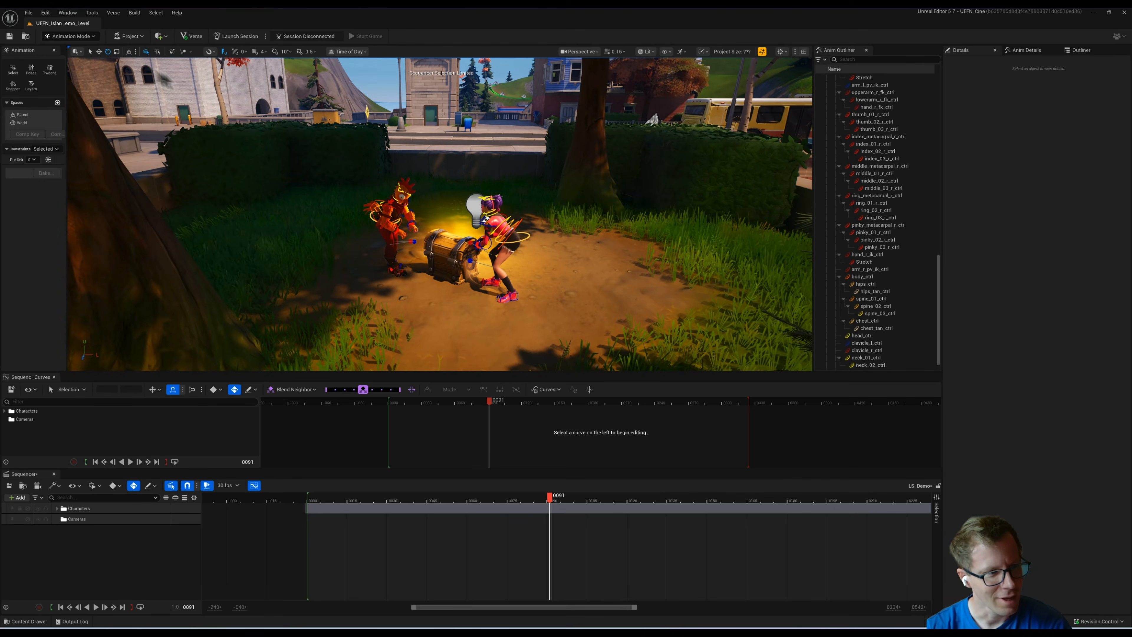
click(163, 41)
mouse_move(174, 84)
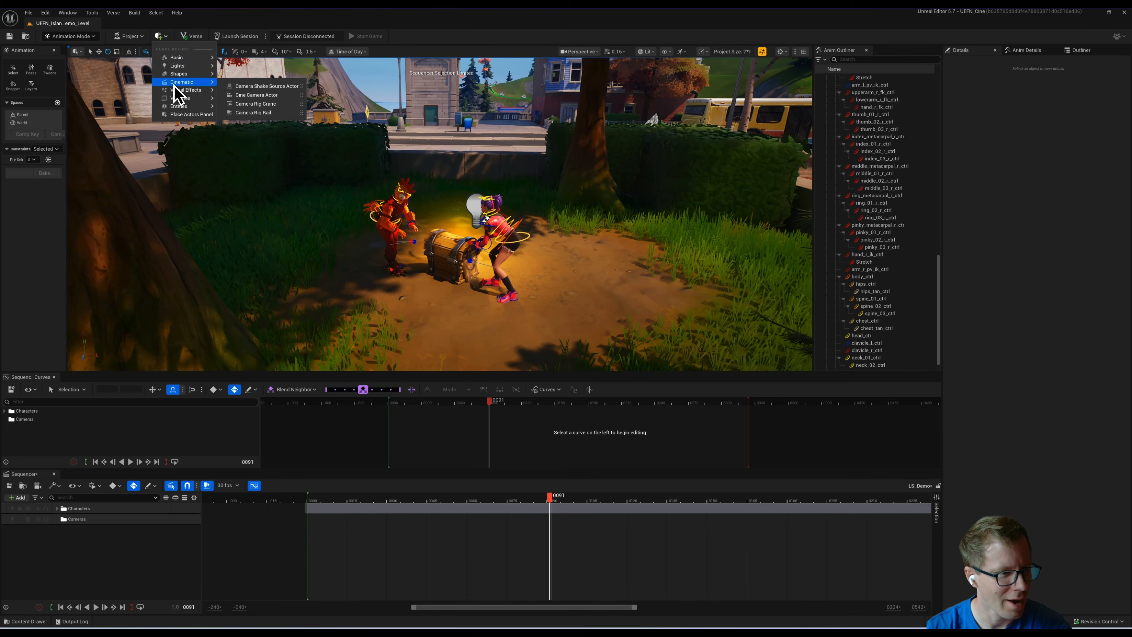
click(262, 95)
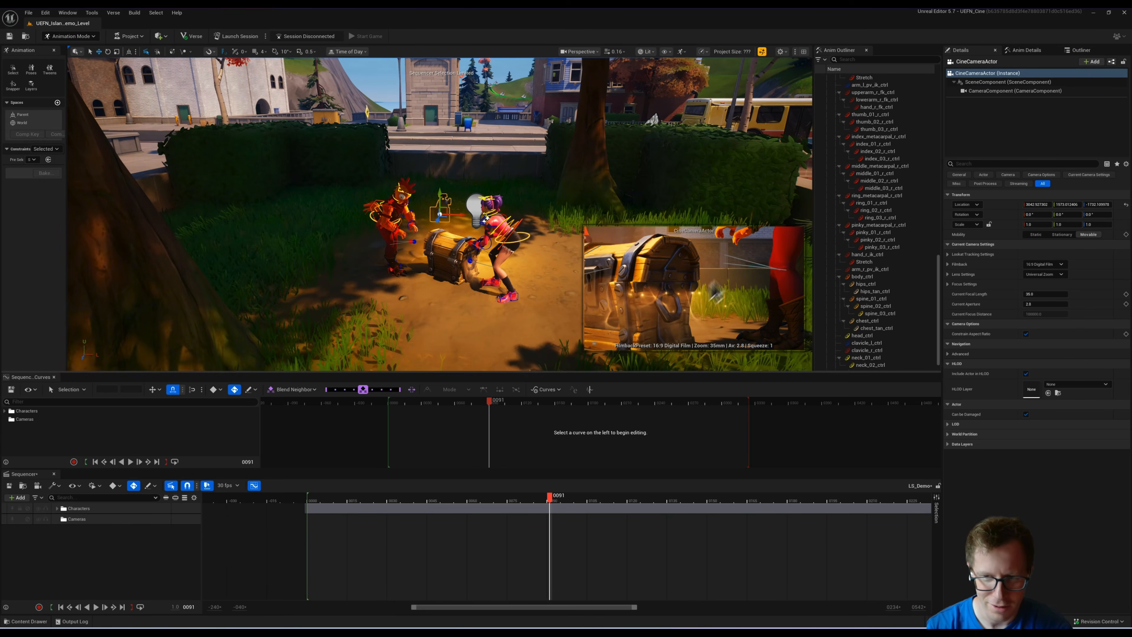
Step: Show the level's actor list and collapse the two semi-truck container actors with their long lists of Link children
click(1080, 50)
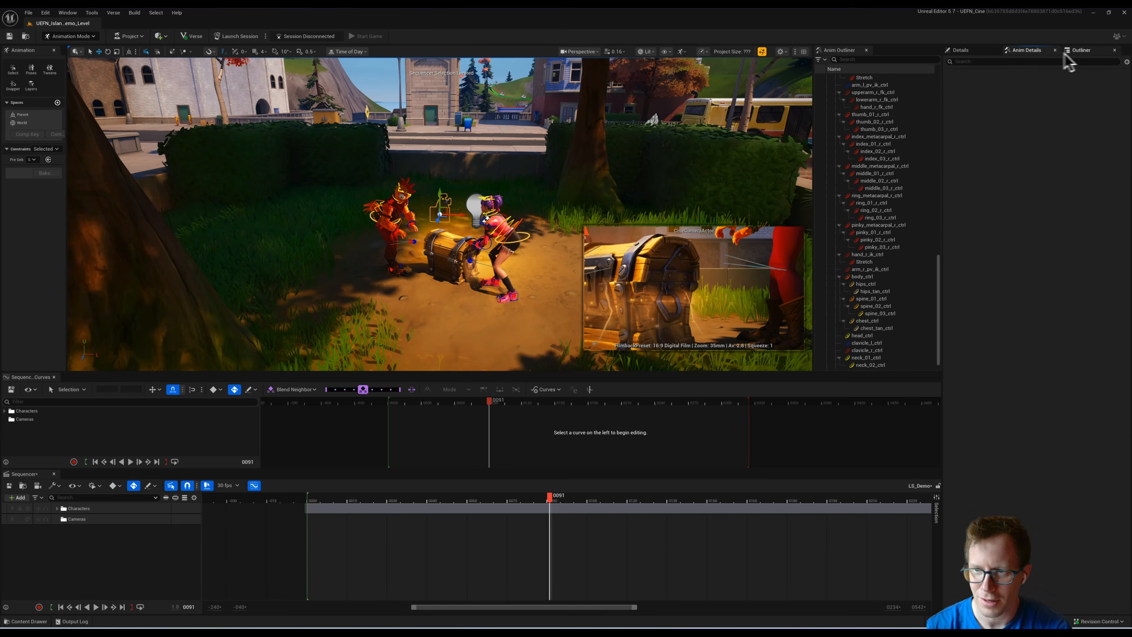
scroll(980, 348, up, 10)
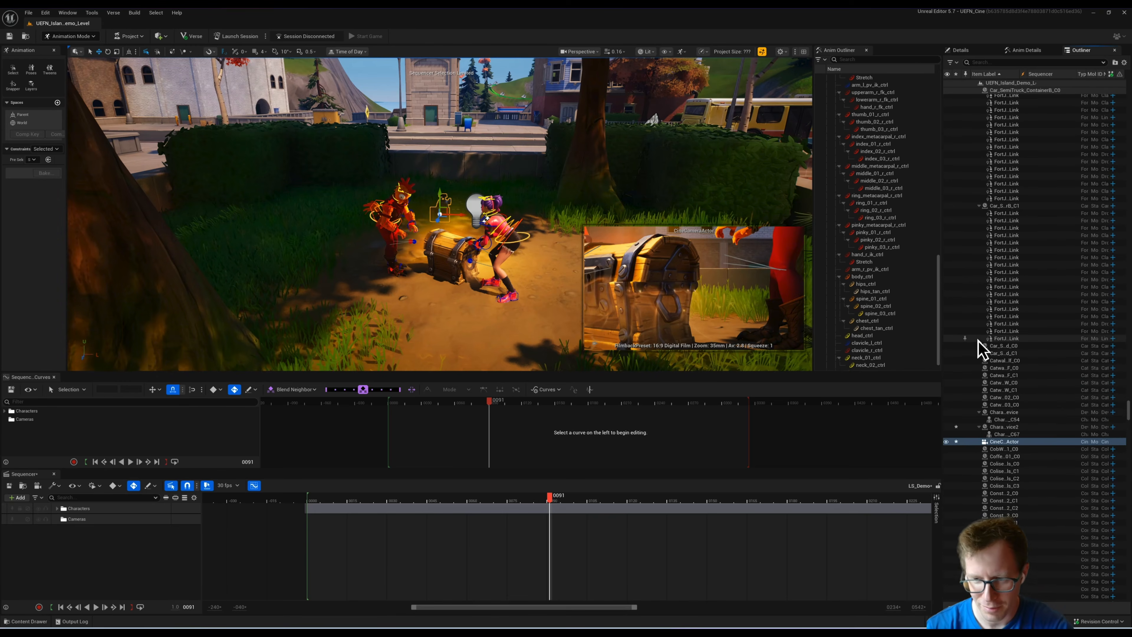
scroll(1003, 296, up, 3)
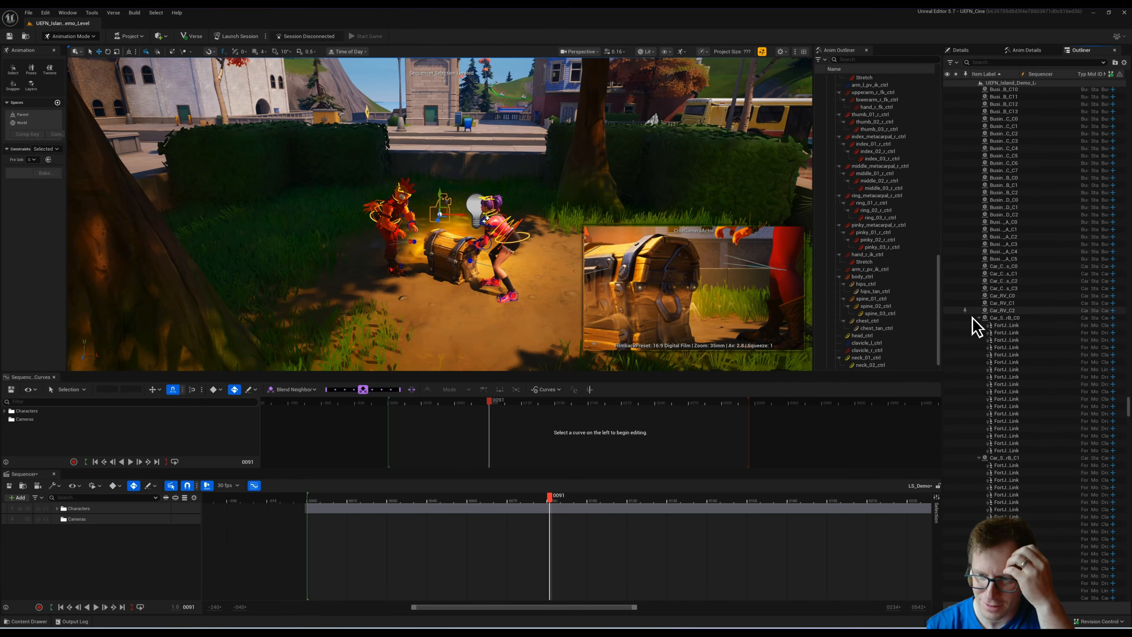
click(979, 318)
click(979, 326)
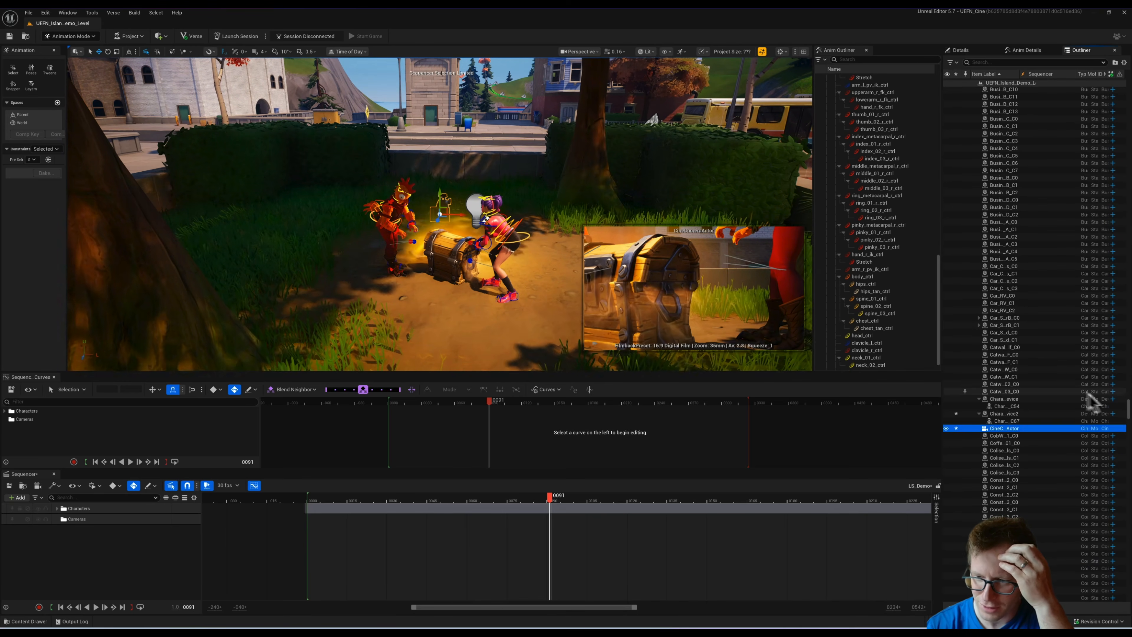
key(ctrl+z)
Step: Move Character Device and Character Device2 into a new Outliner folder named Chars
click(999, 406)
click(999, 400)
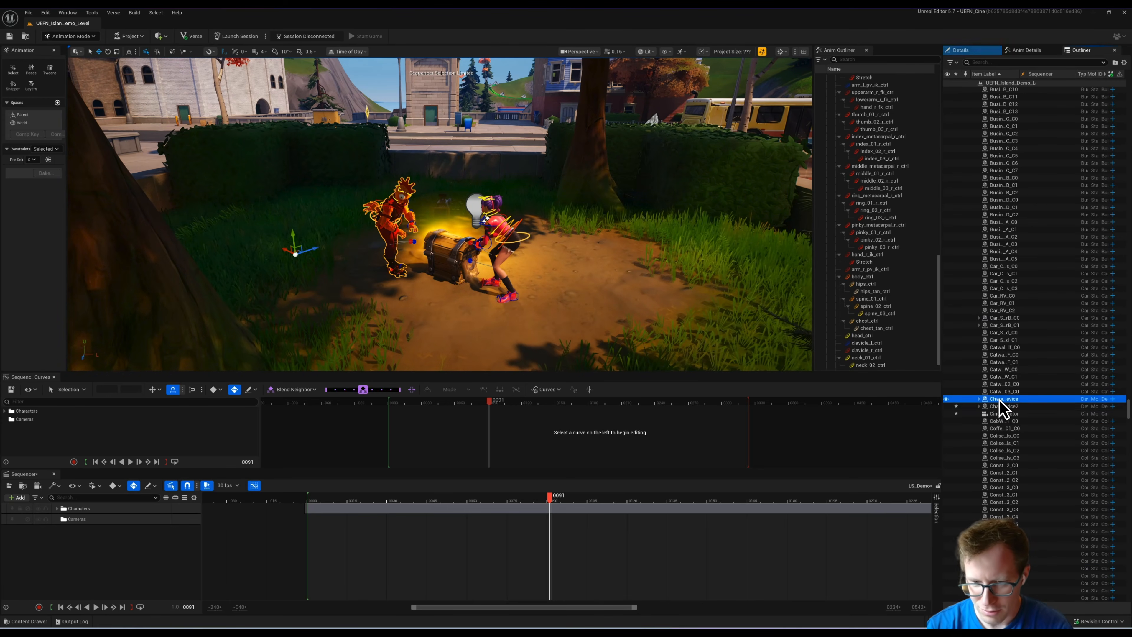
ctrl+click(1000, 407)
right_click(998, 402)
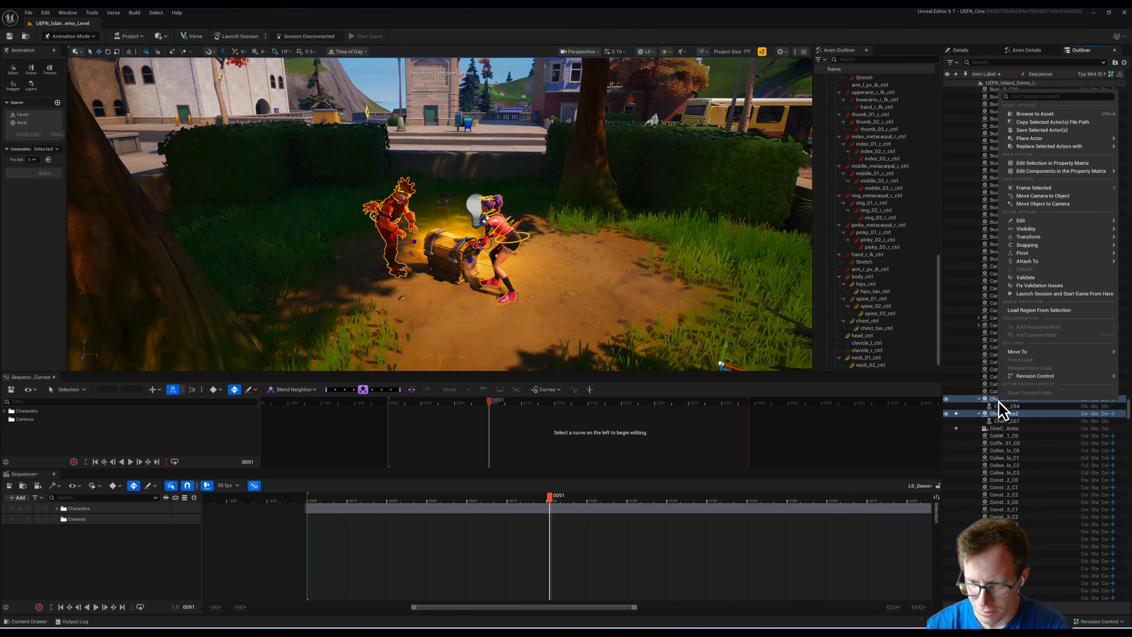
mouse_move(1029, 352)
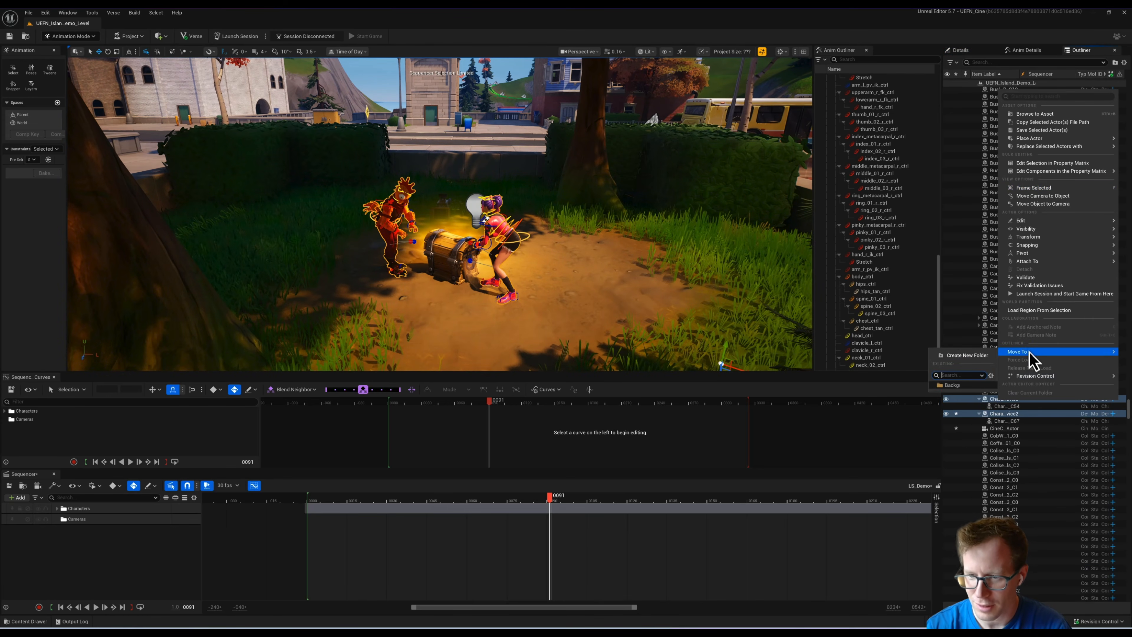
click(976, 356)
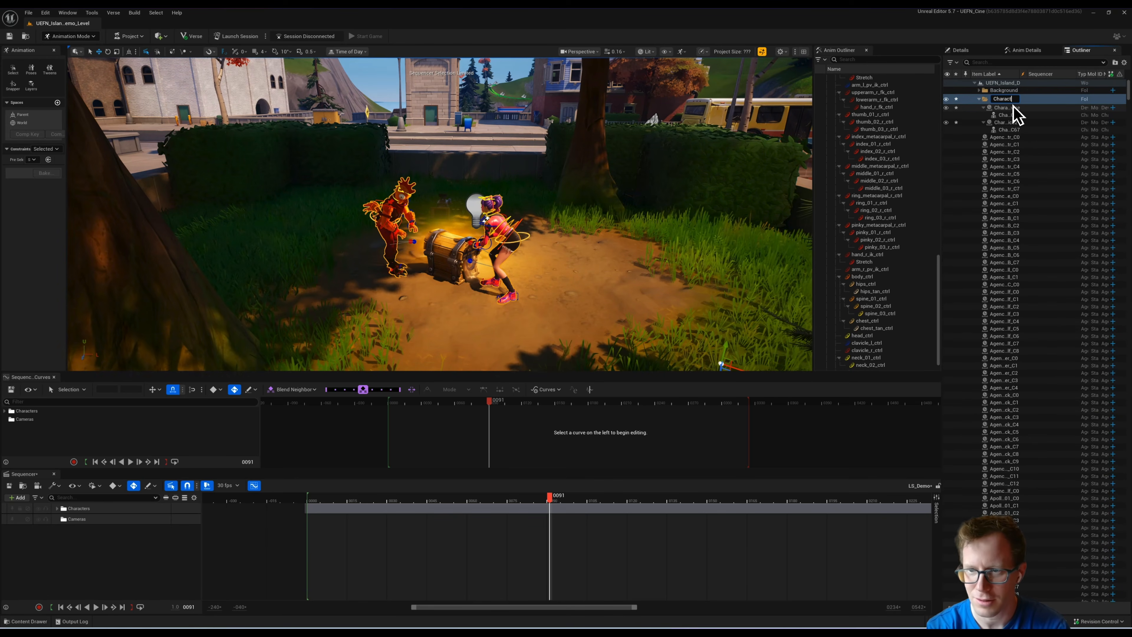
key(Return)
Step: Move all the remaining loose level actors, through to the end of the Outliner, into a new folder named Environment
click(995, 110)
click(994, 105)
drag(1128, 85, 1062, 585)
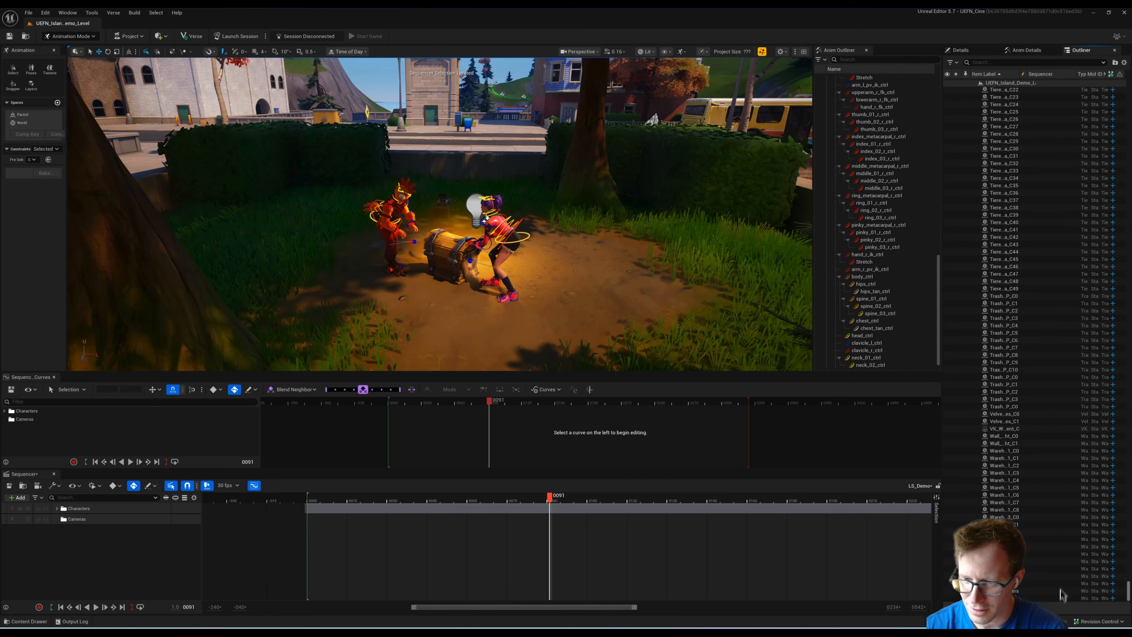
shift+click(1056, 598)
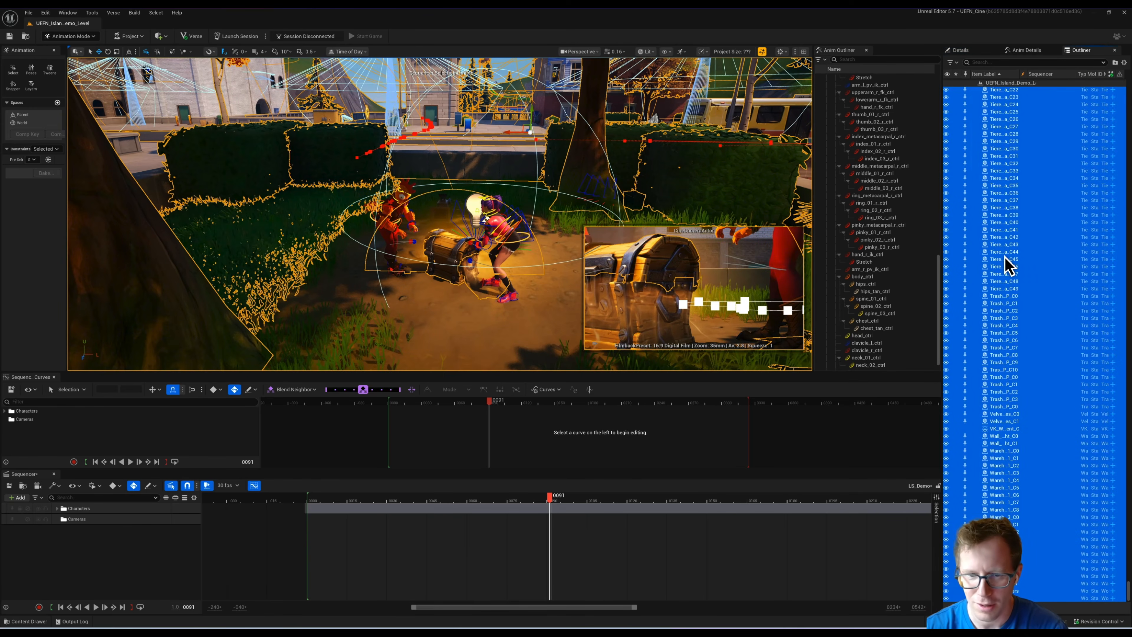
right_click(1004, 264)
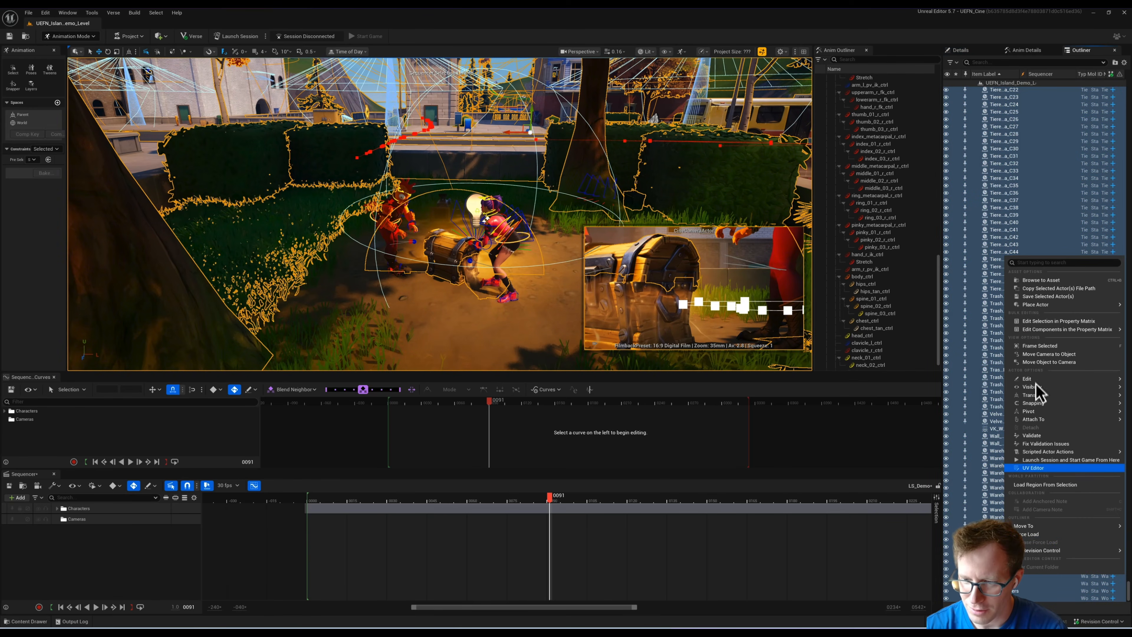
mouse_move(1025, 527)
click(959, 529)
text(Environment)
key(Return)
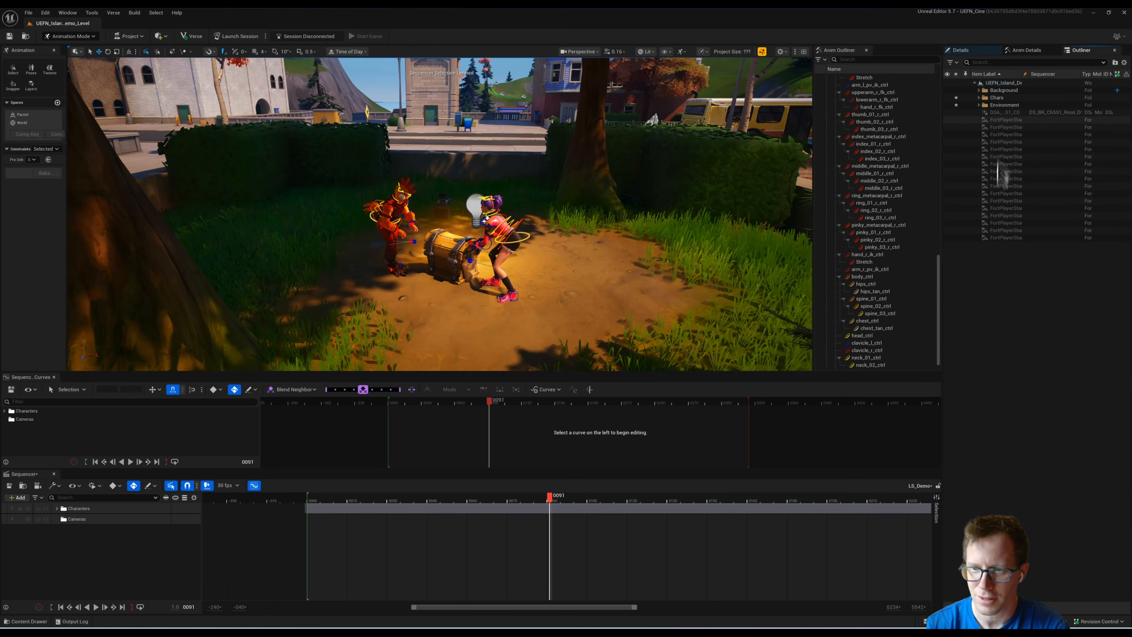
Step: Tidy the Outliner so that Chars and Environment are the only folders at its top level
click(976, 98)
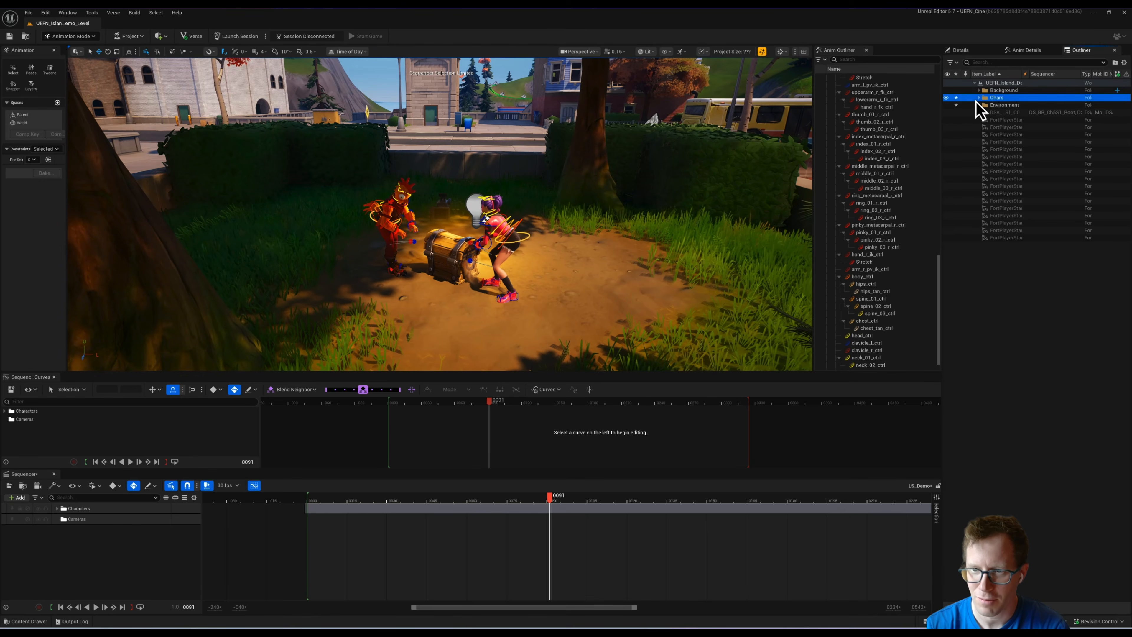
click(1008, 120)
click(1006, 105)
click(997, 98)
double_click(997, 99)
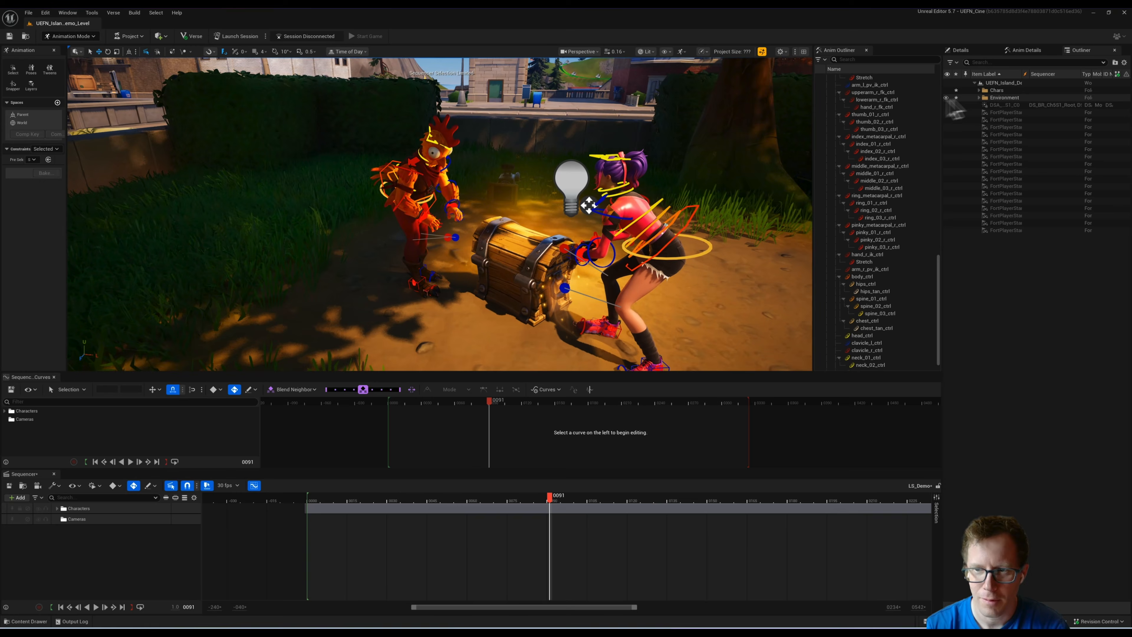
Step: Find the cine camera actor by filtering the Outliner for camera, and move it into a new top-level folder named Cameras
click(978, 97)
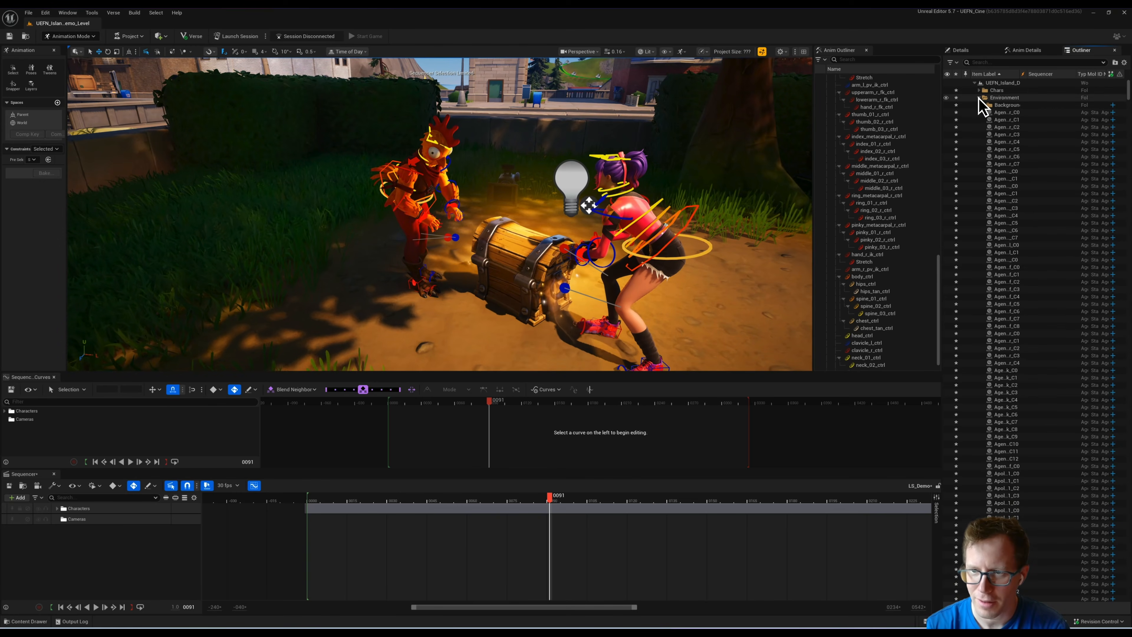
click(1008, 62)
text(camera)
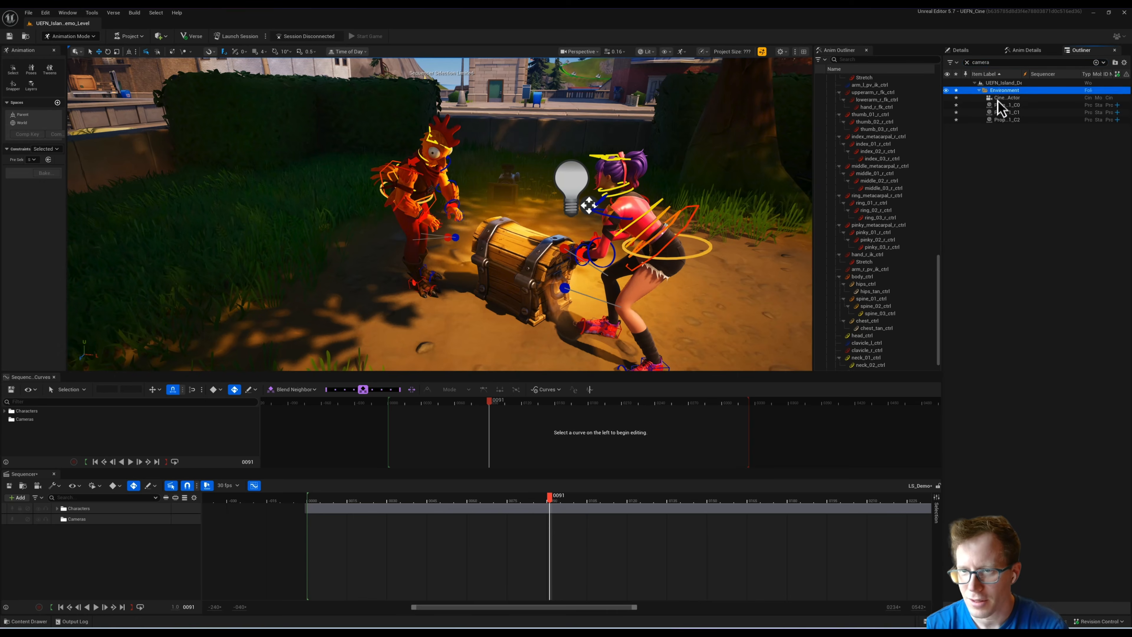
click(1004, 98)
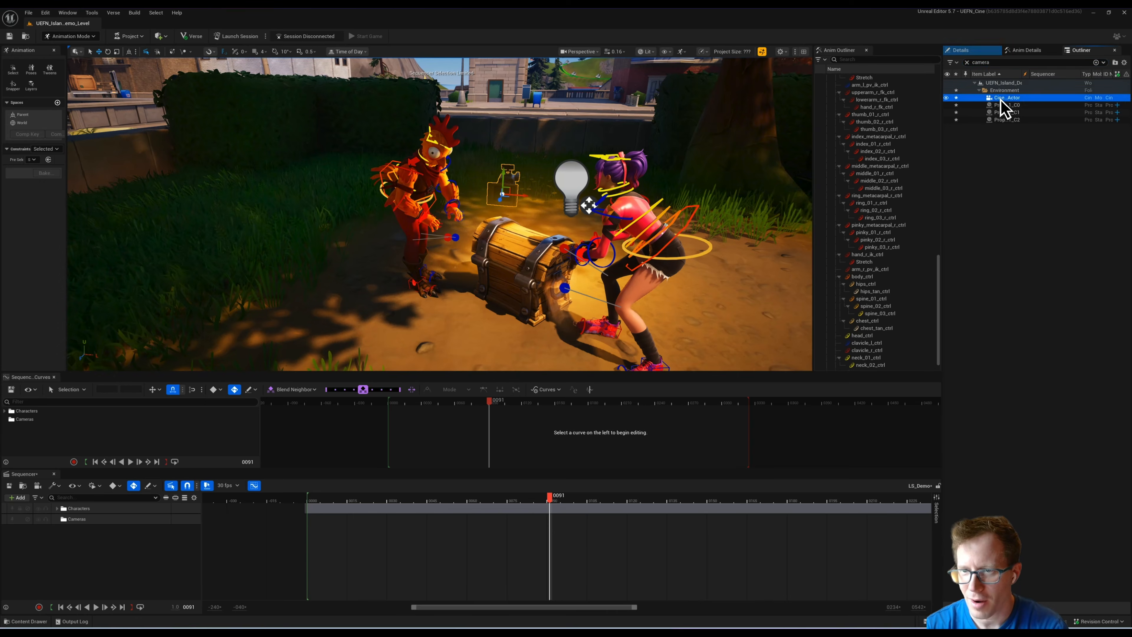
drag(1001, 98, 998, 112)
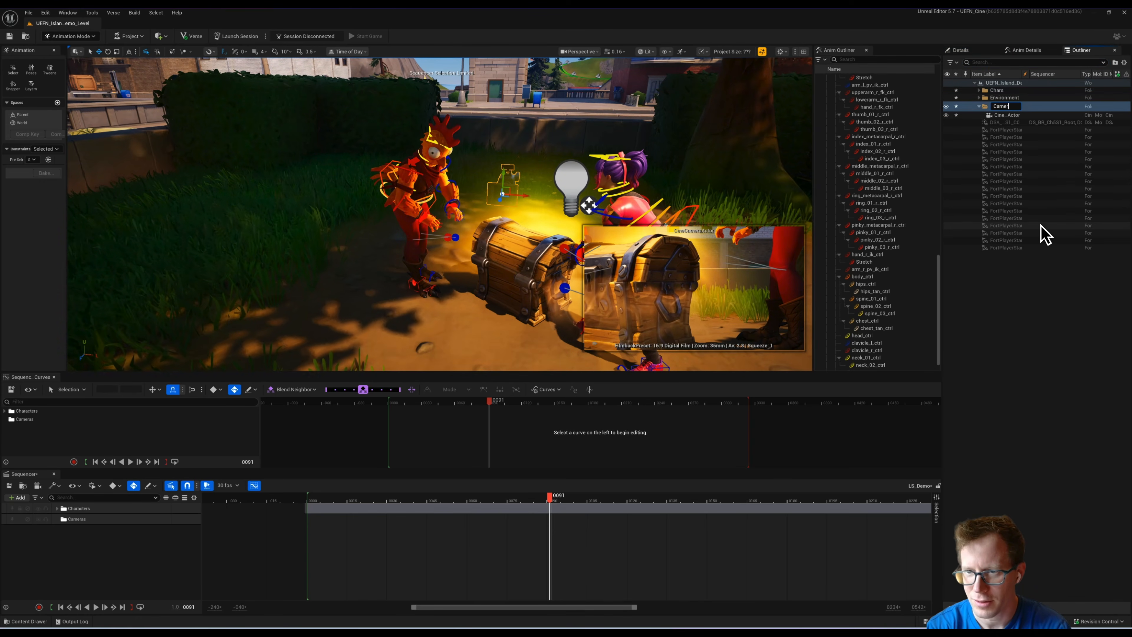
text(Cameras)
key(Return)
Step: Rename the cine camera actor as Shot_01 and add it to the level sequence
click(1006, 100)
key(F2)
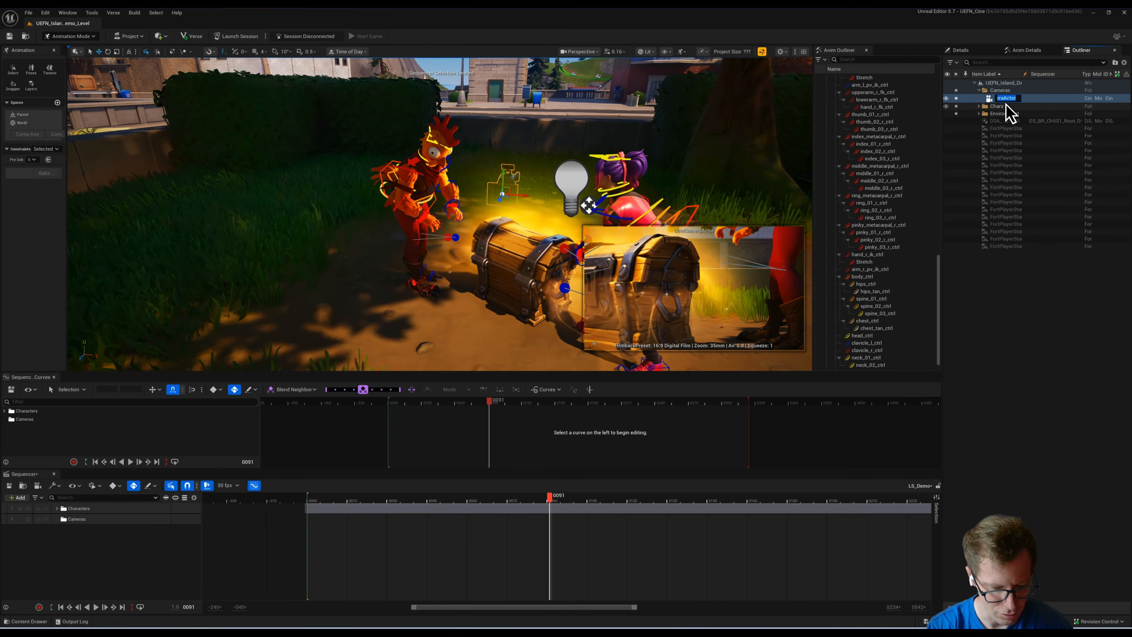
text(Shot_01)
key(Return)
drag(1003, 97, 93, 568)
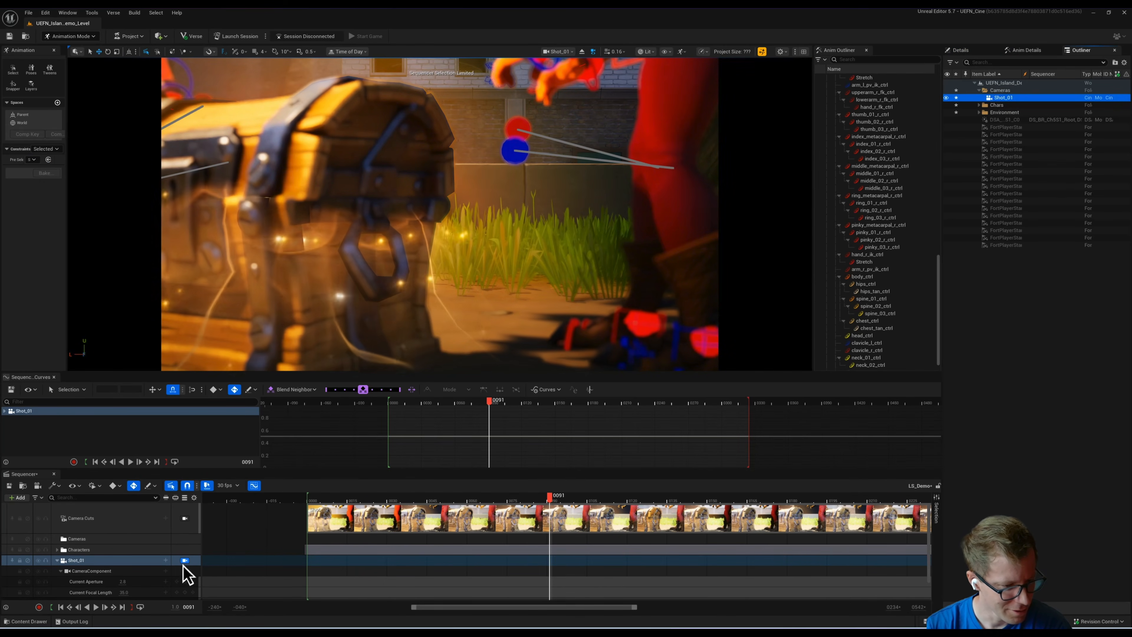
Step: Reposition the Shot_01 camera to a raised wide view of the chest with both characters in frame
right_drag(562, 211, 777, 211)
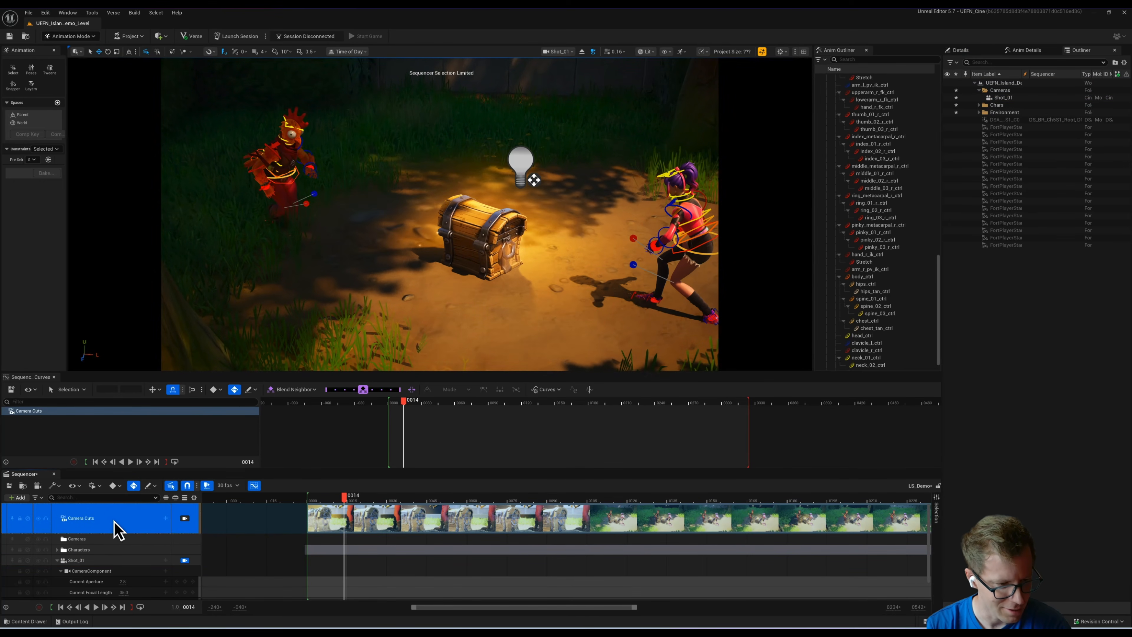
double_click(117, 527)
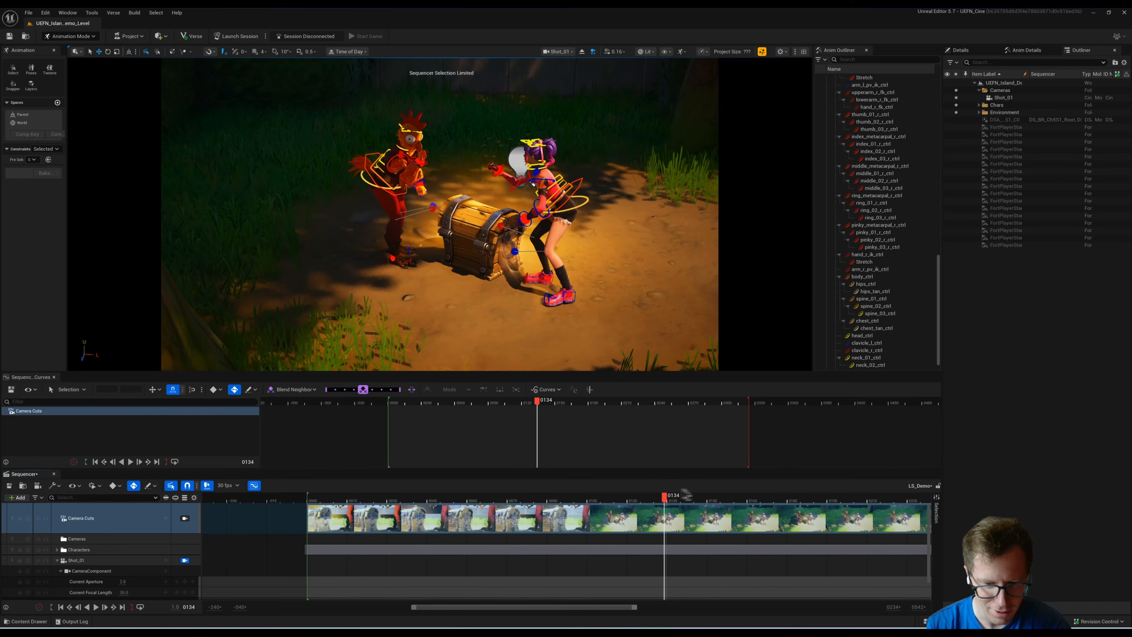
mouse_move(534, 158)
right_down()
mouse_move(535, 171)
mouse_move(534, 158)
right_up()
scroll(299, 557, down, 1)
drag(345, 497, 438, 494)
mouse_move(495, 276)
right_down()
mouse_move(504, 270)
mouse_move(498, 278)
right_up()
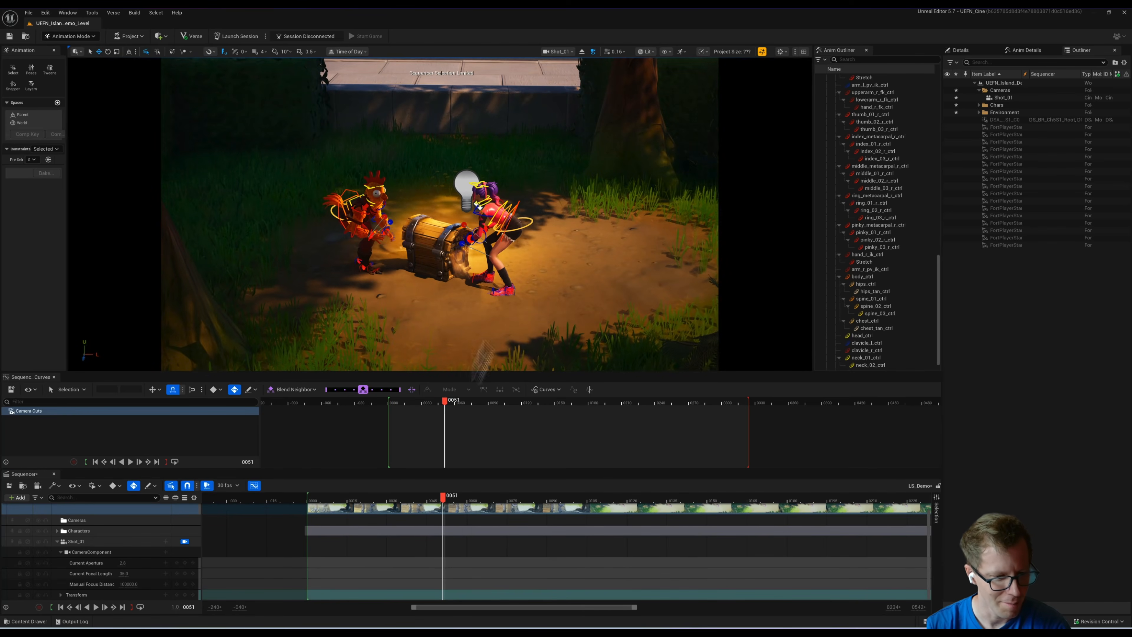
Step: Key Shot_01's Current Focal Length at frame -001, and key a longer focal length at frame 101 for a zoom-in
drag(315, 498, 308, 497)
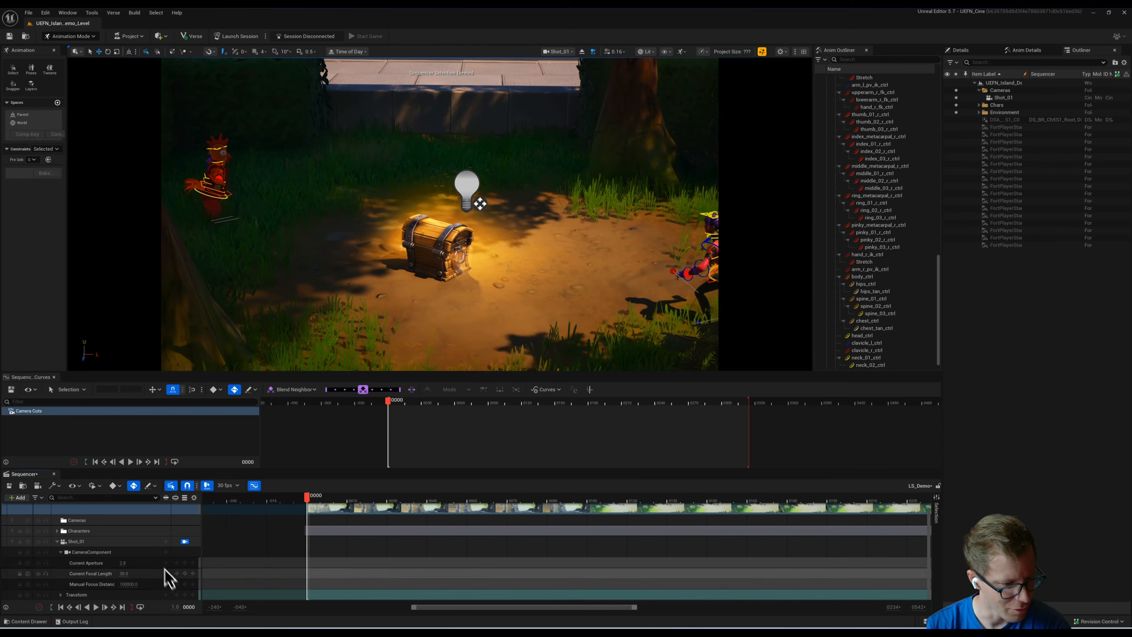
click(304, 498)
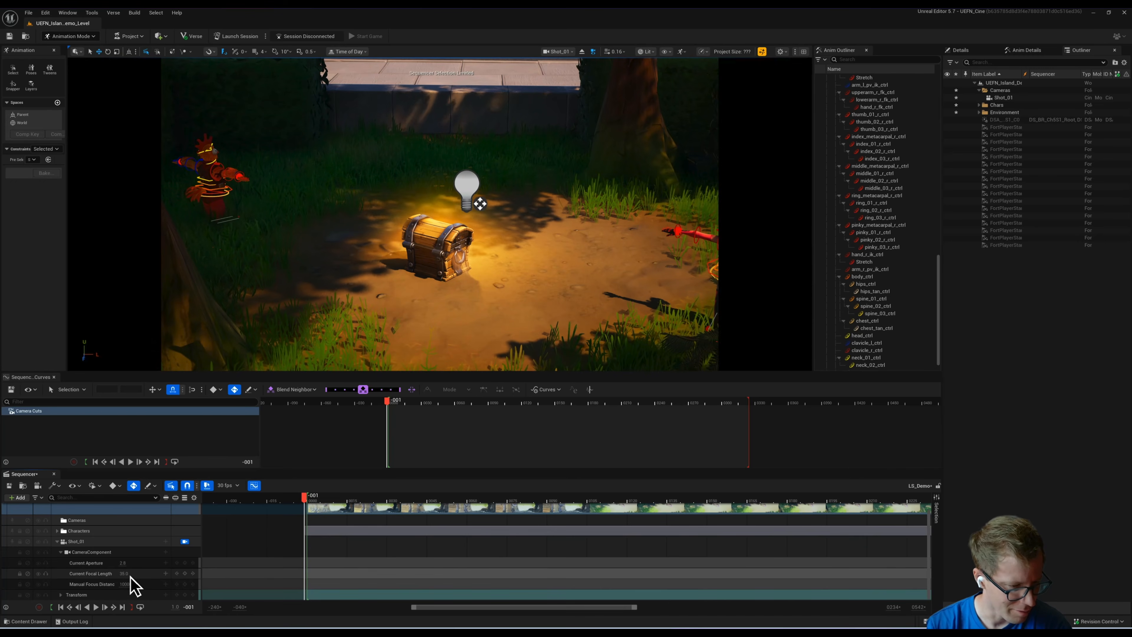
click(184, 575)
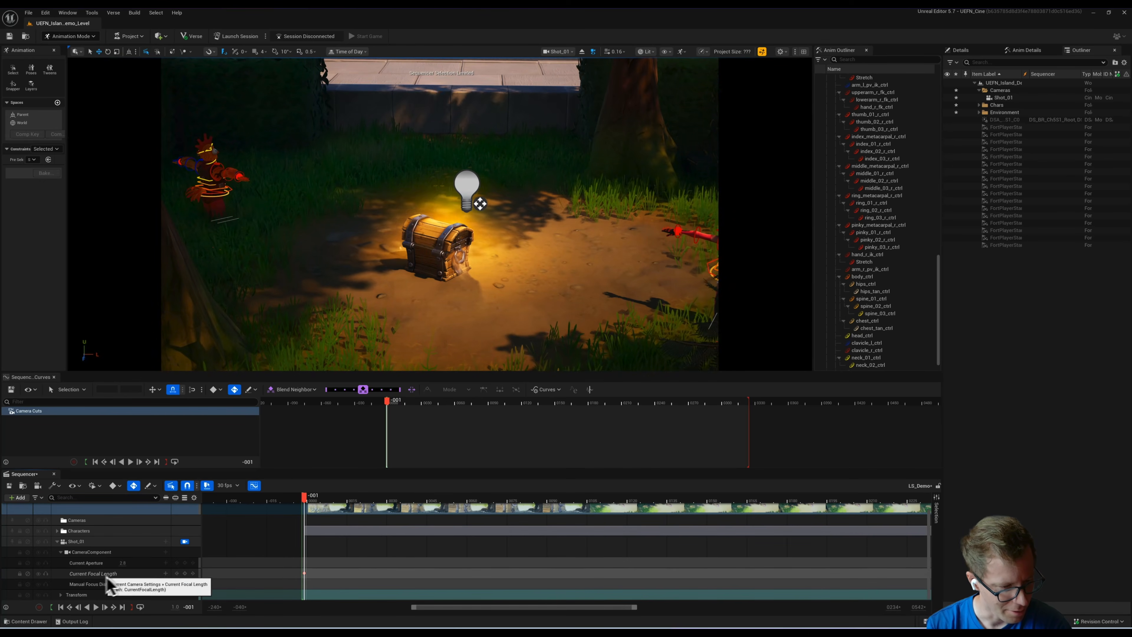
drag(305, 496, 370, 497)
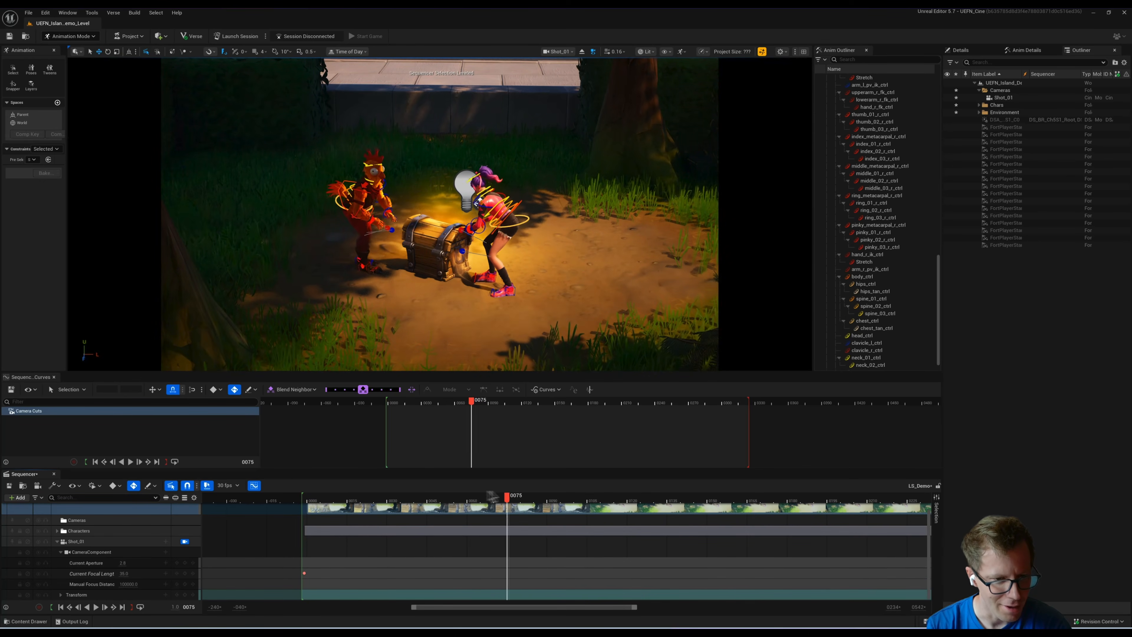
drag(494, 496, 577, 497)
drag(127, 580, 135, 573)
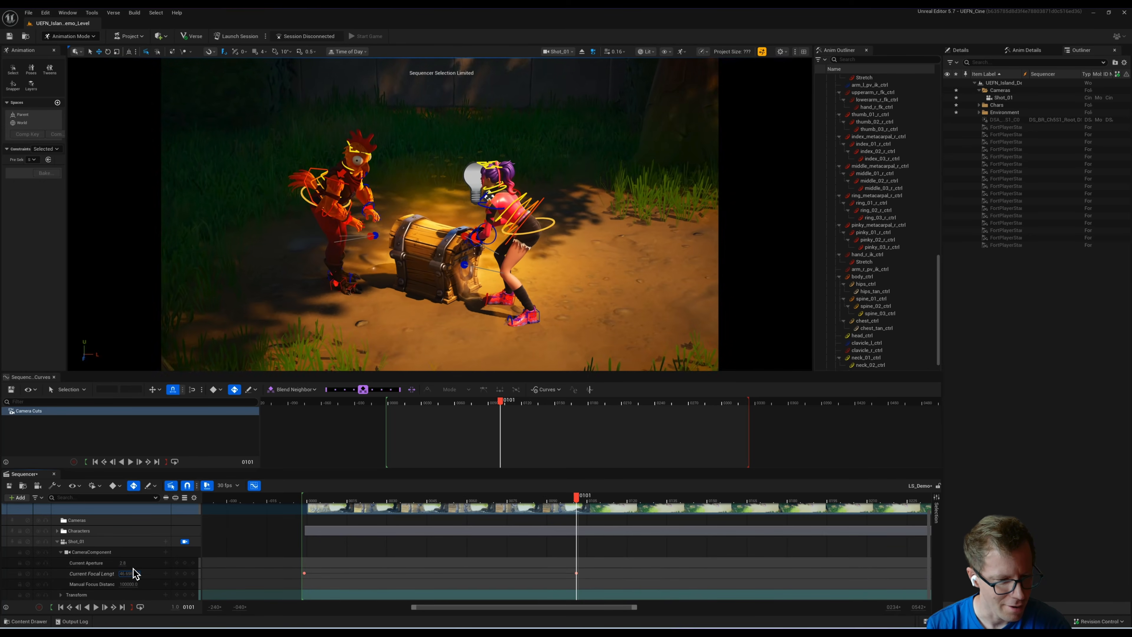
Step: Play the sequence from its start to preview the Shot_01 zoom
click(309, 499)
key(space)
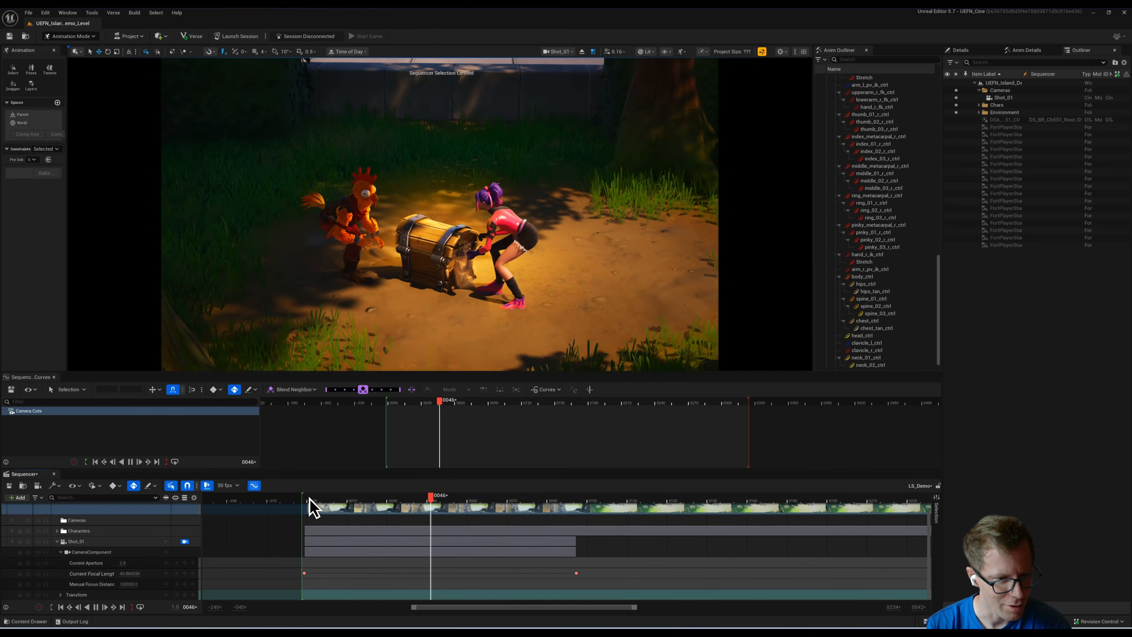
key(space)
Step: Set the keys of Shot_01's Current Focal Length and rotation Pitch curves to Linear interpolation in the enlarged curve editor
click(544, 574)
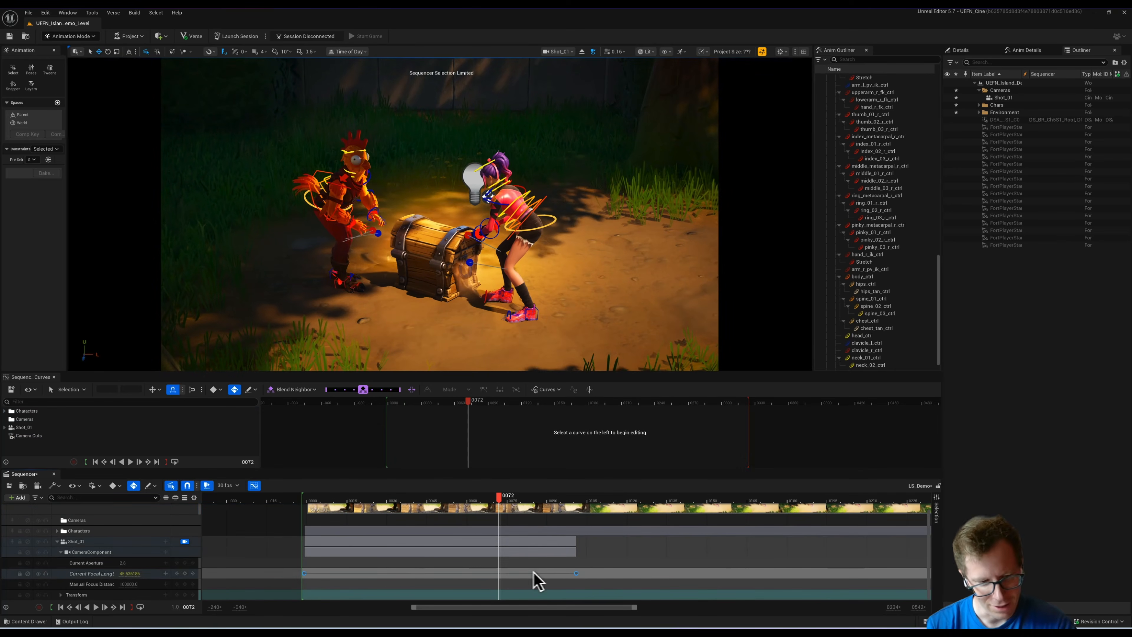
click(94, 575)
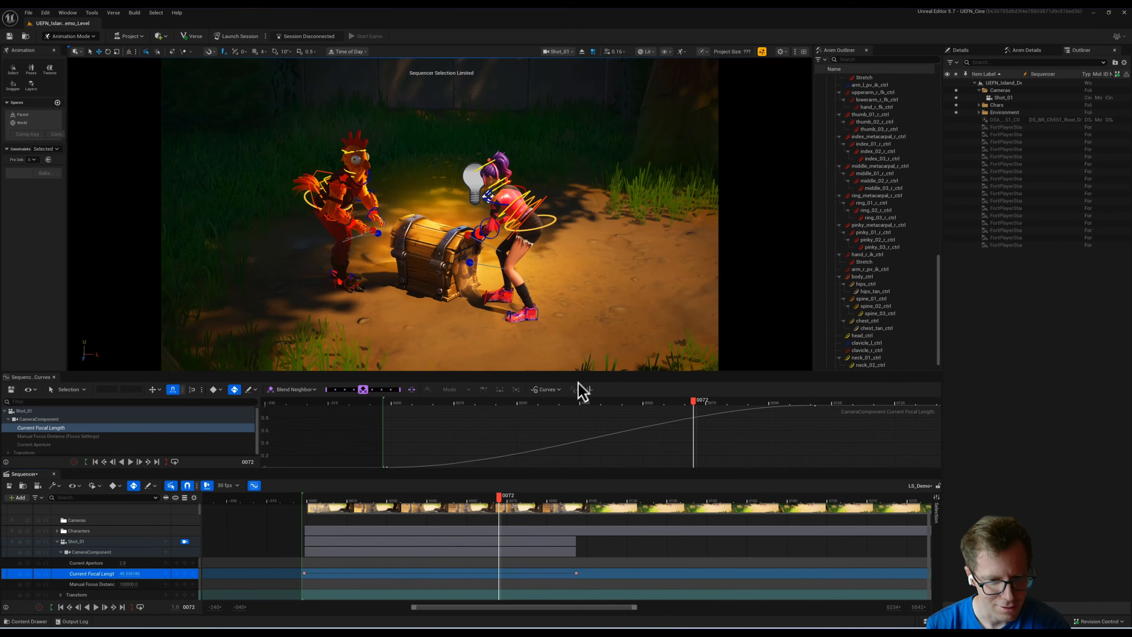
drag(578, 385, 586, 353)
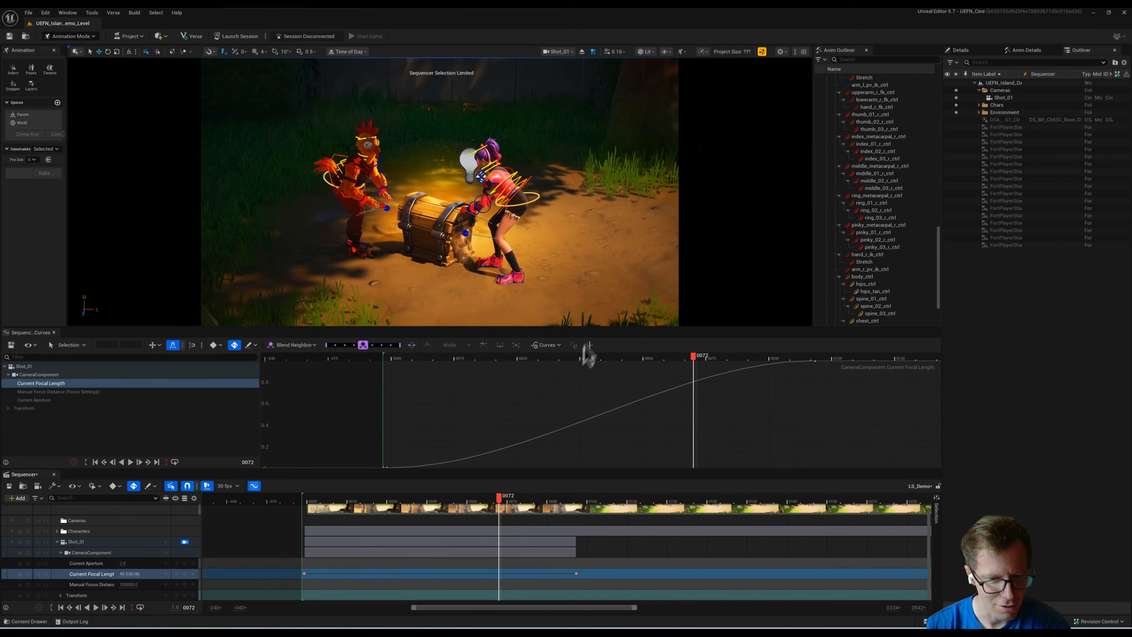
click(386, 359)
key(space)
drag(465, 468, 540, 500)
alt+right_drag(662, 457, 625, 430)
drag(389, 393, 794, 488)
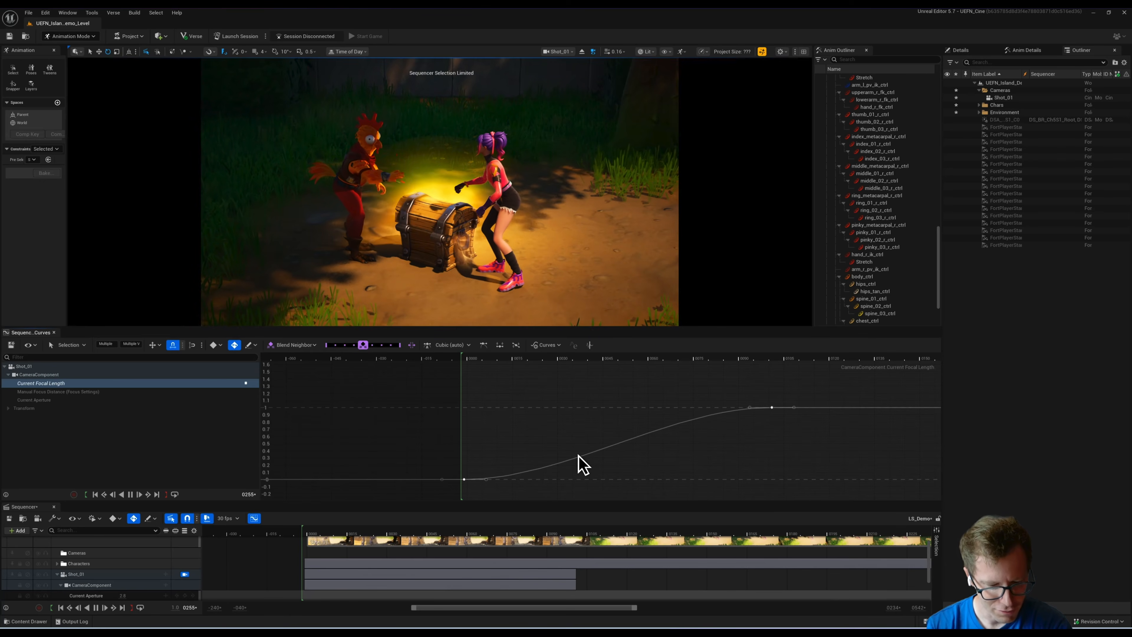
key(4)
drag(392, 379, 824, 505)
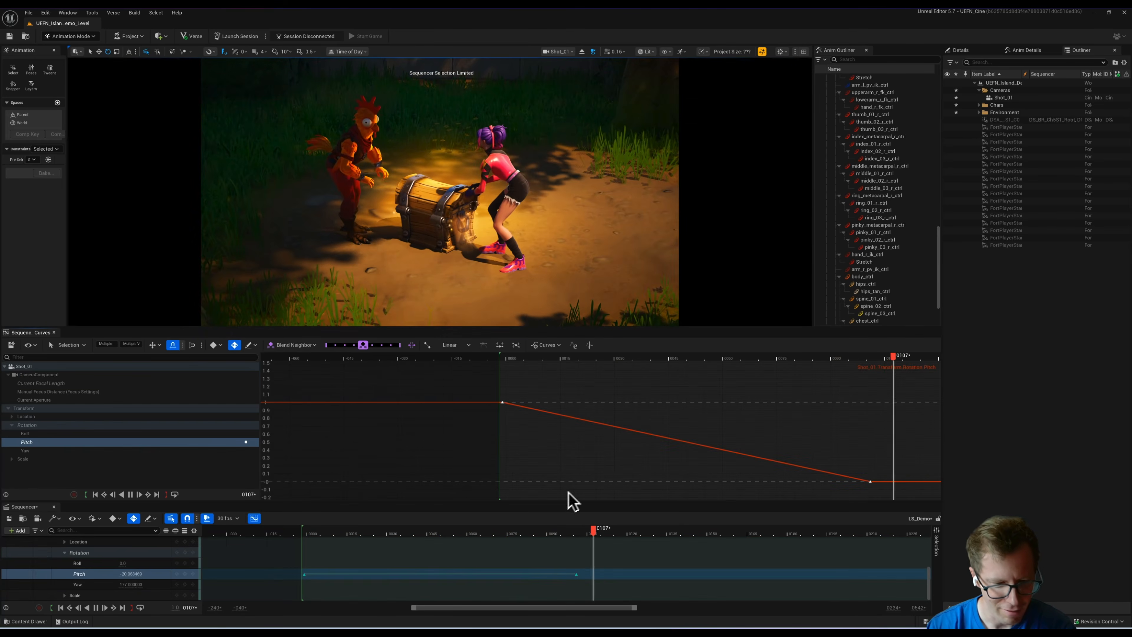
key(space)
Step: Scrub to frame 60 and repeatedly switch the viewport between Camera Cuts and the free perspective view
scroll(255, 585, up, 4)
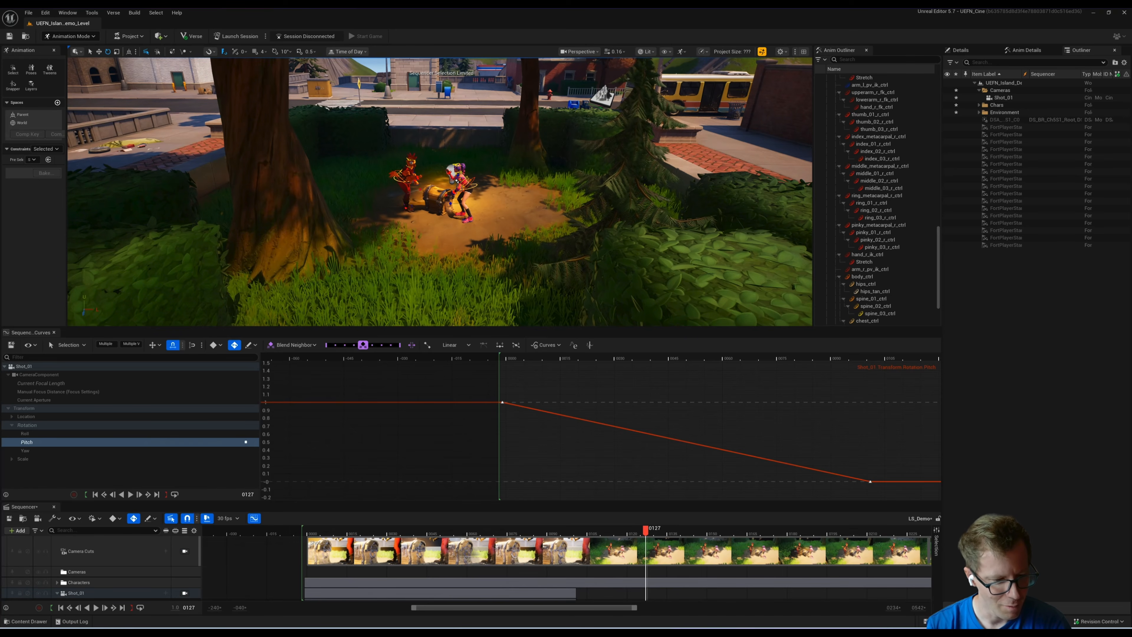
drag(646, 531, 475, 548)
key(shift+c)
key(shift+c)
key(shift+c)
key(shift+c)
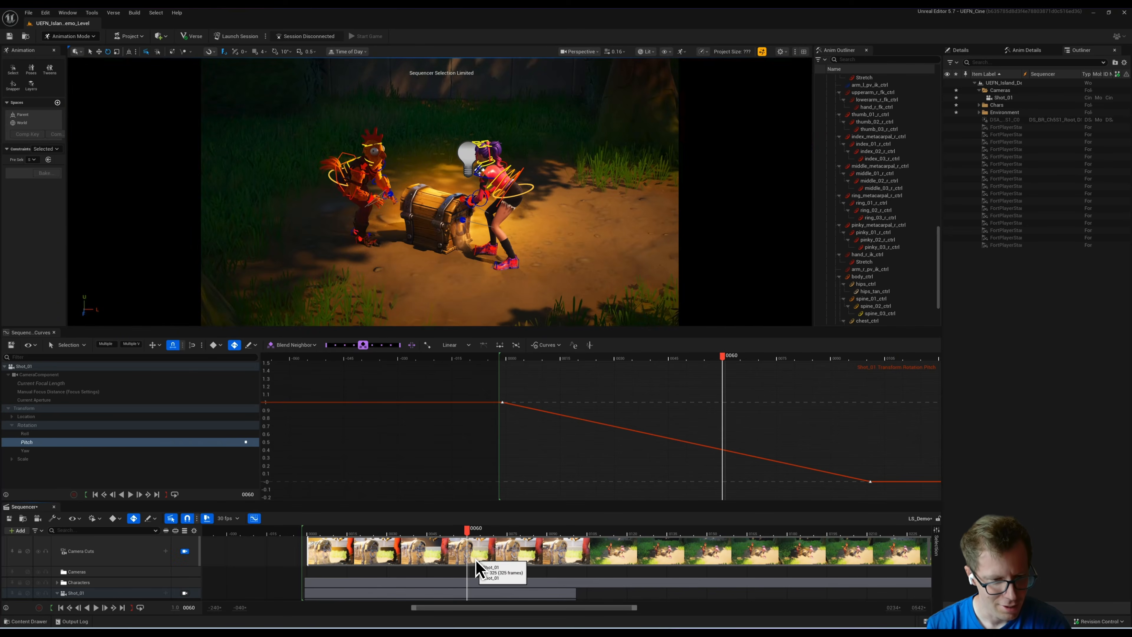
key(shift+c)
key(shift+c)
key(shift+c)
key(shift+c)
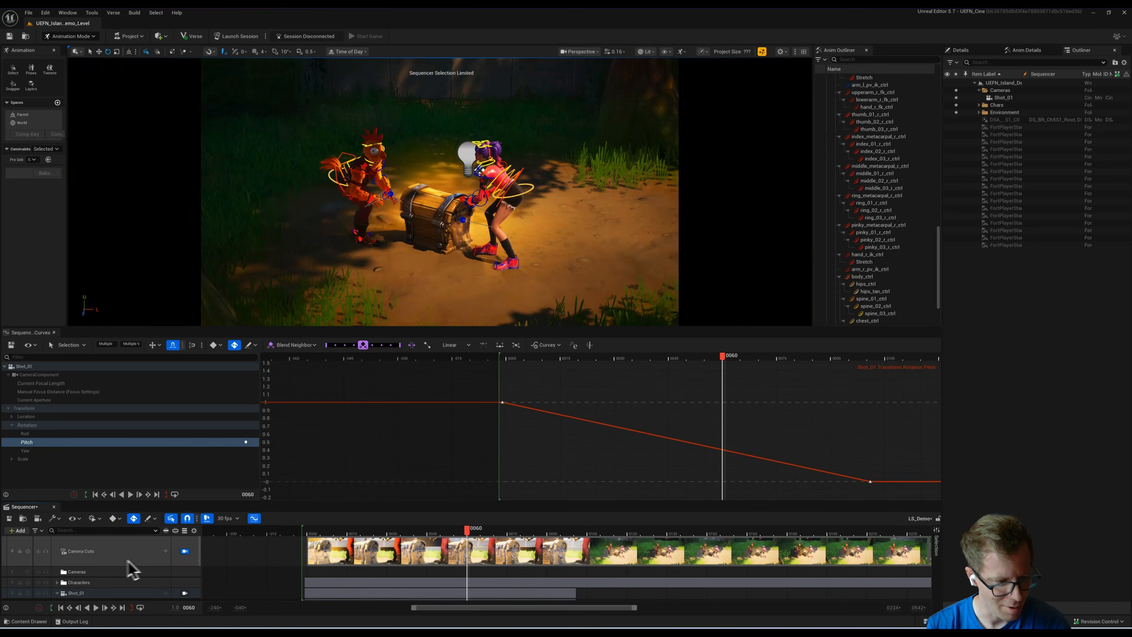
key(shift+c)
key(shift+c)
key(shift+c)
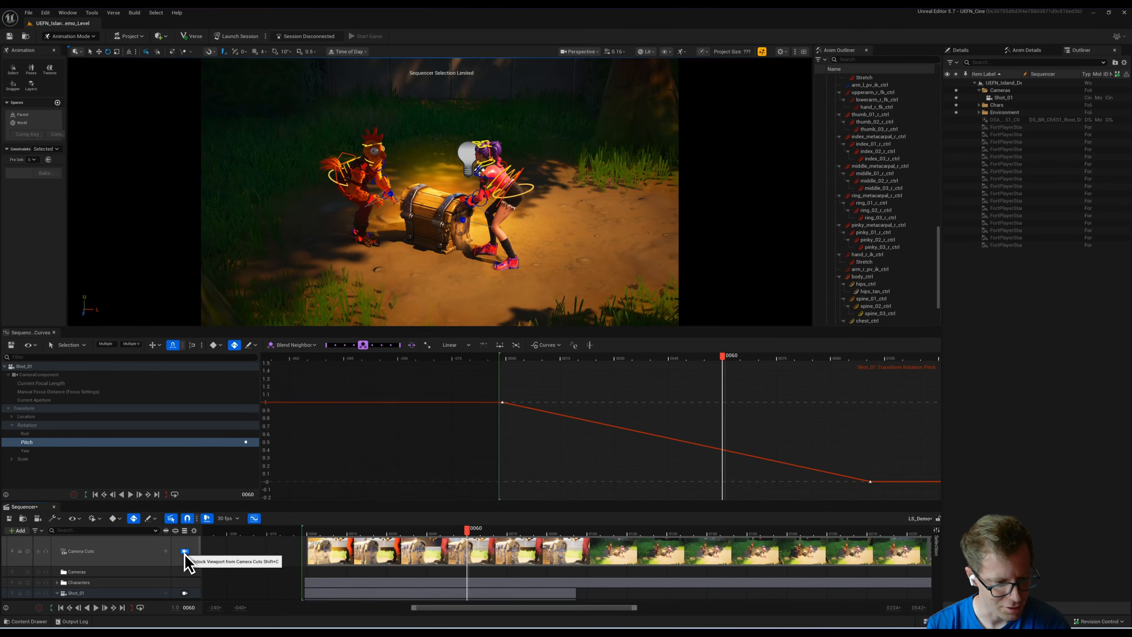
key(shift+c)
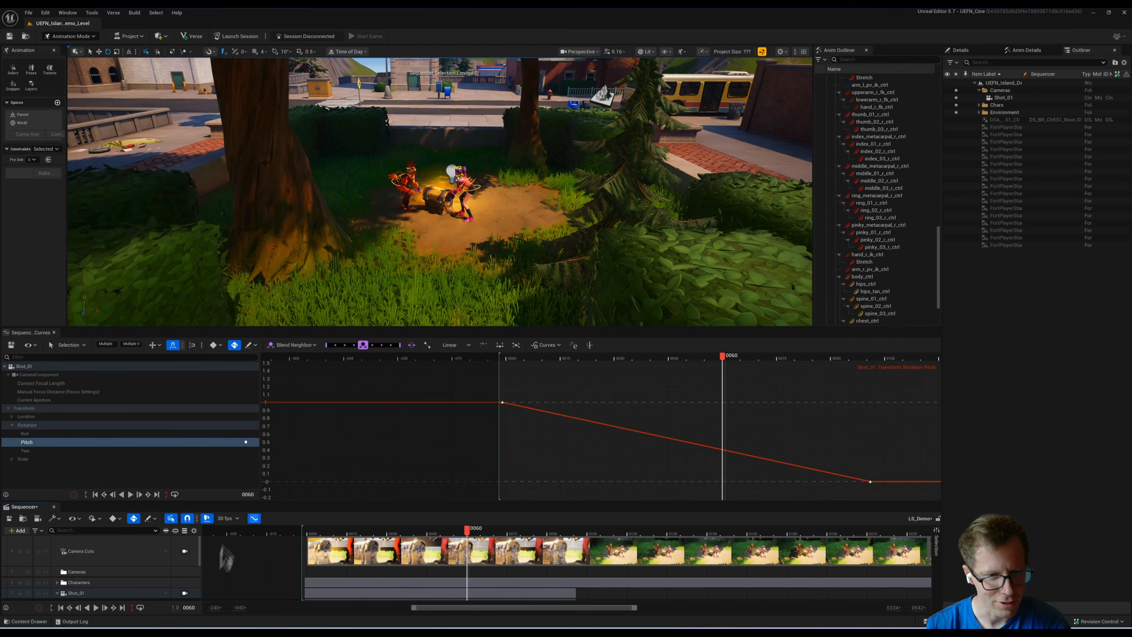
Step: Place a new Cine Camera Actor from a view over the bird character's shoulder and rename it Shot_02
right_drag(415, 231, 518, 205)
drag(722, 356, 705, 337)
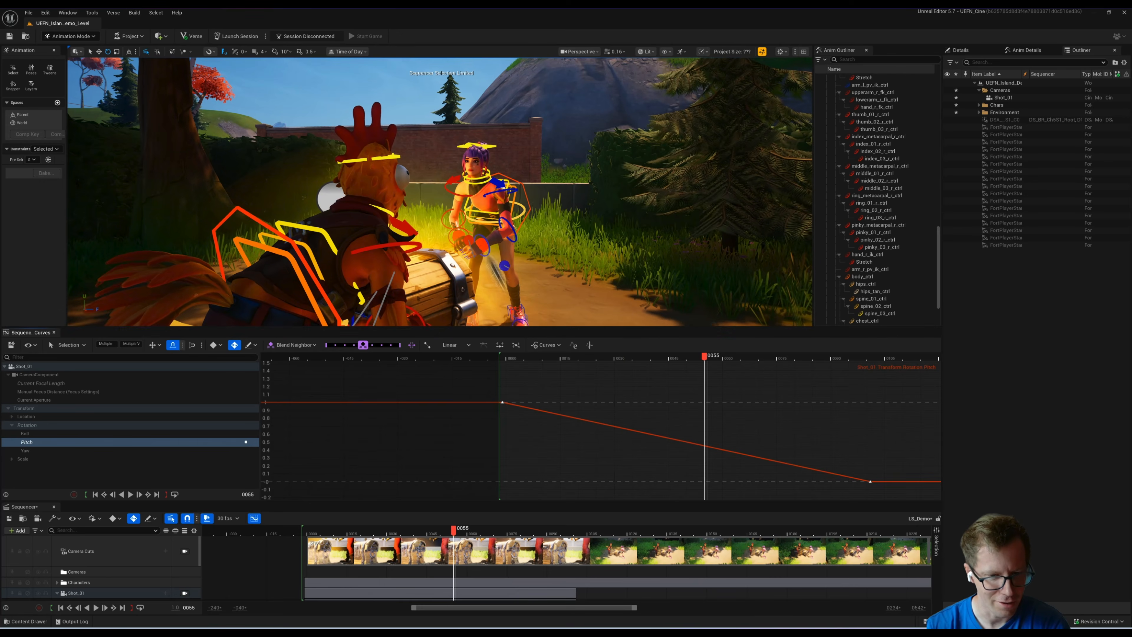
drag(454, 530, 493, 530)
click(158, 36)
mouse_move(182, 94)
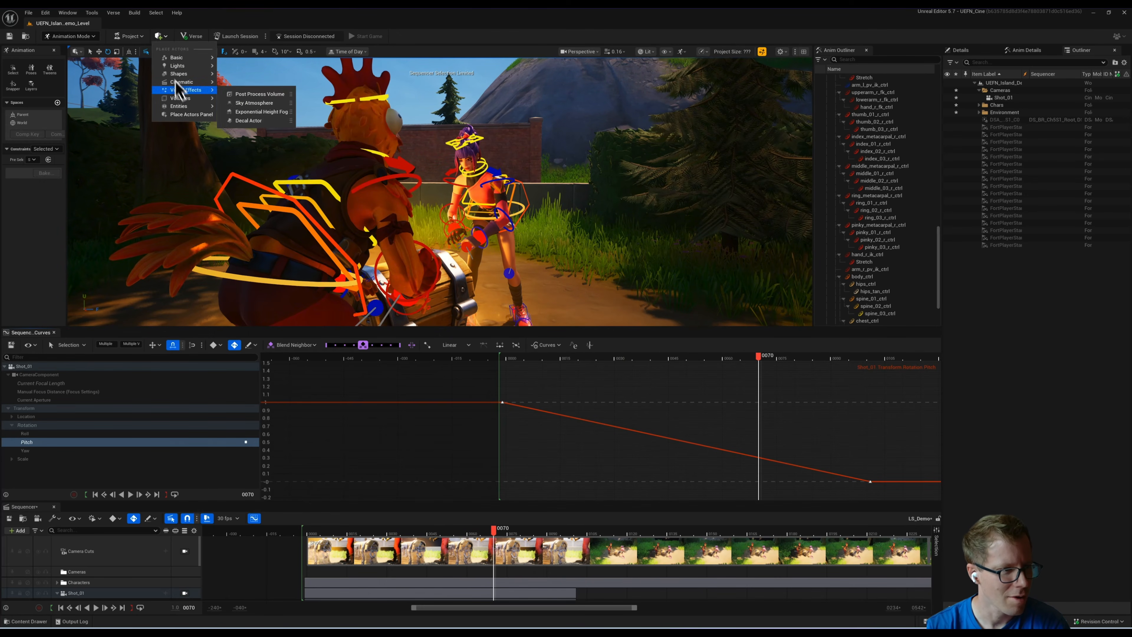
click(270, 105)
key(F2)
text(SHOt_01)
key(BackSpace)
text(2)
key(Return)
Step: Move Shot_02 into the Outliner's Cameras folder and add it to the level sequence, collapsing both shot tracks
click(999, 257)
drag(997, 253, 1000, 94)
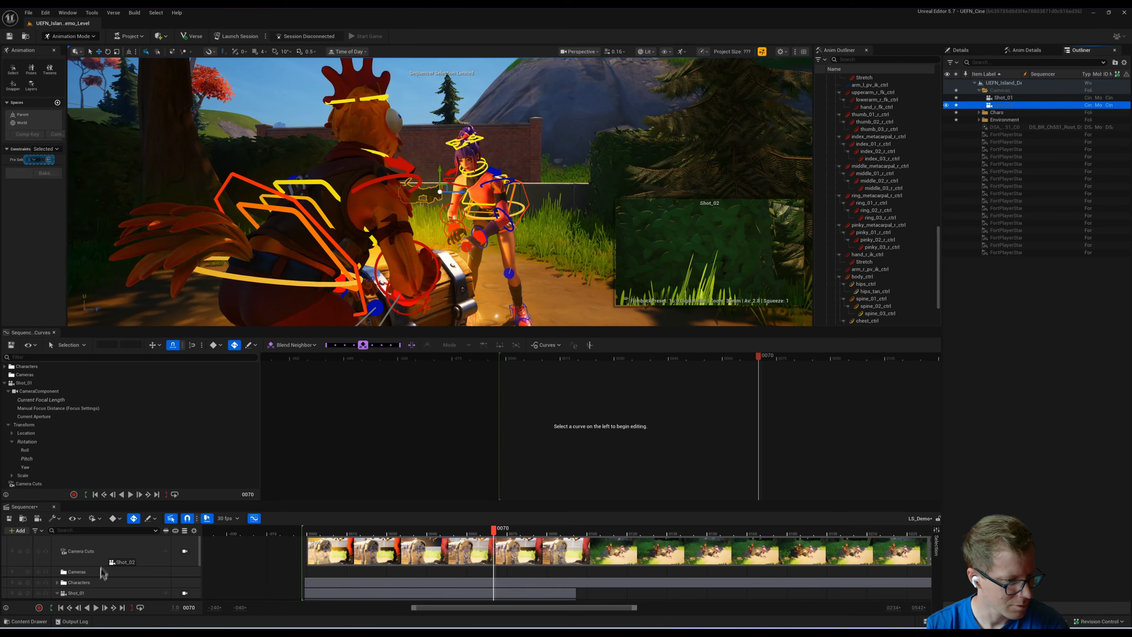
drag(103, 573, 102, 575)
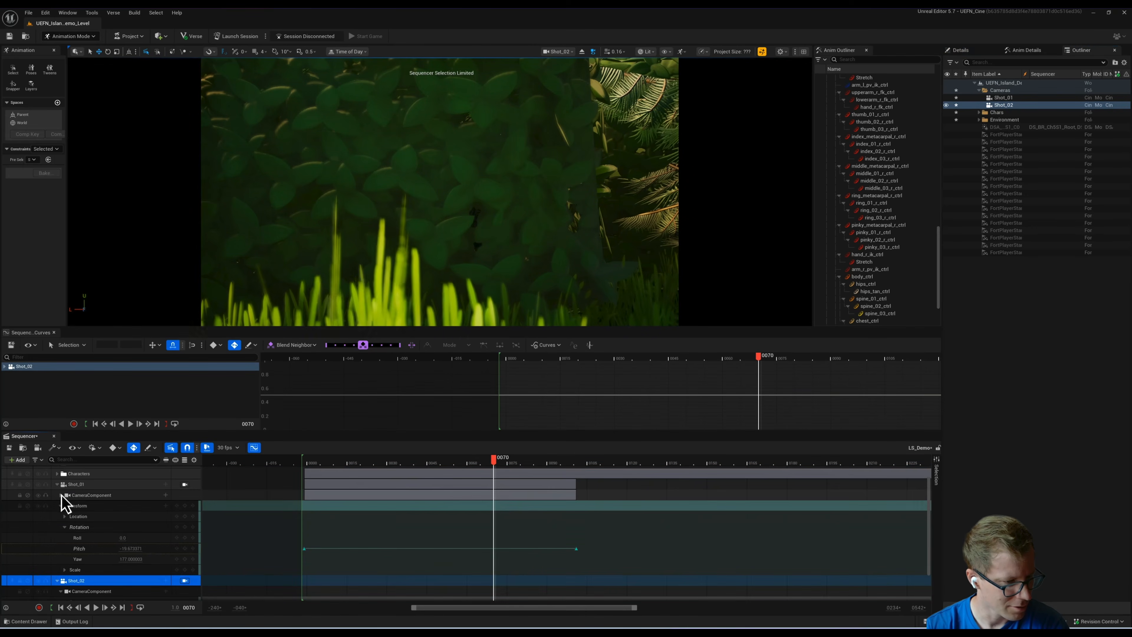
click(57, 484)
click(58, 534)
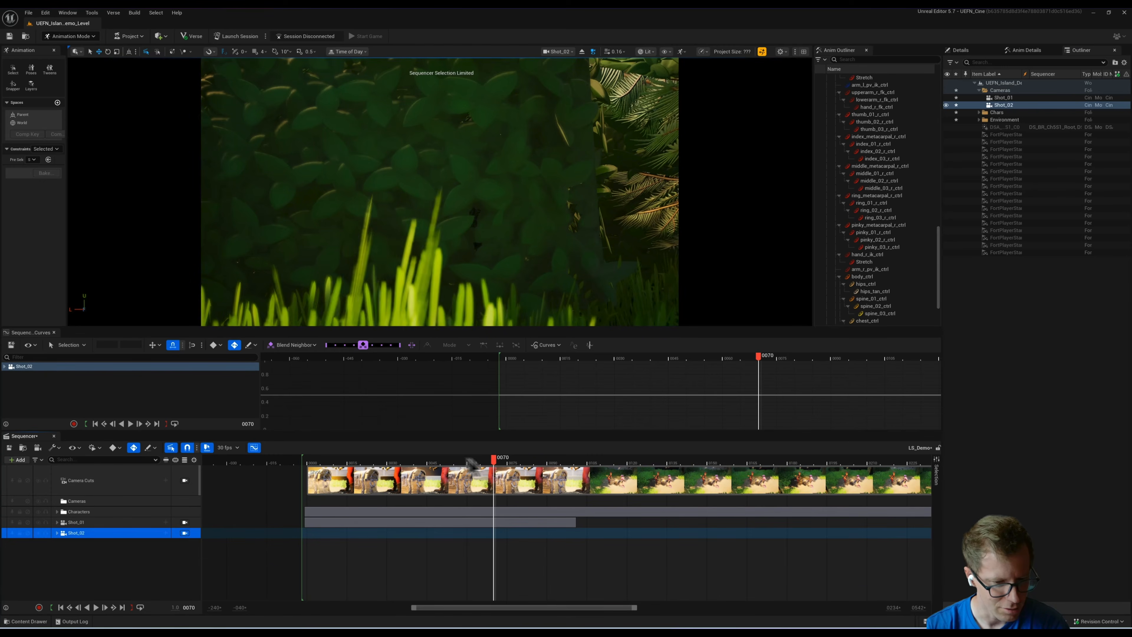
Step: Play the animation through Camera Cuts to review the current shot
click(353, 461)
key(shift+c)
key(space)
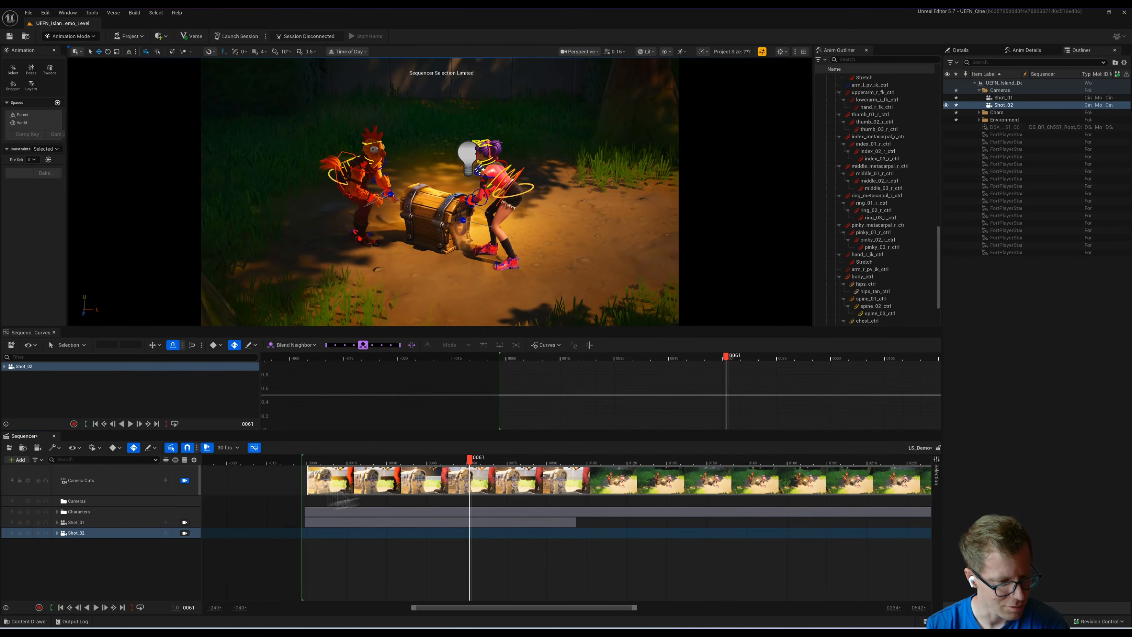
Step: Pilot Shot_02 and frame the purple-haired character over the bird character's shoulder around frame 56
click(373, 462)
click(185, 533)
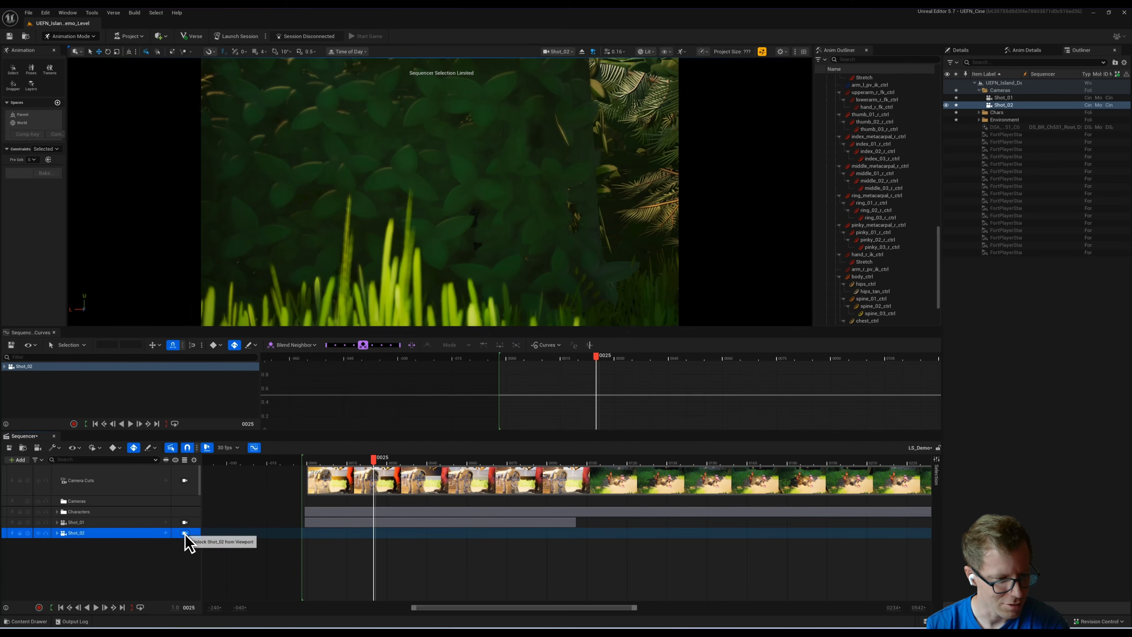
right_drag(426, 278, 304, 290)
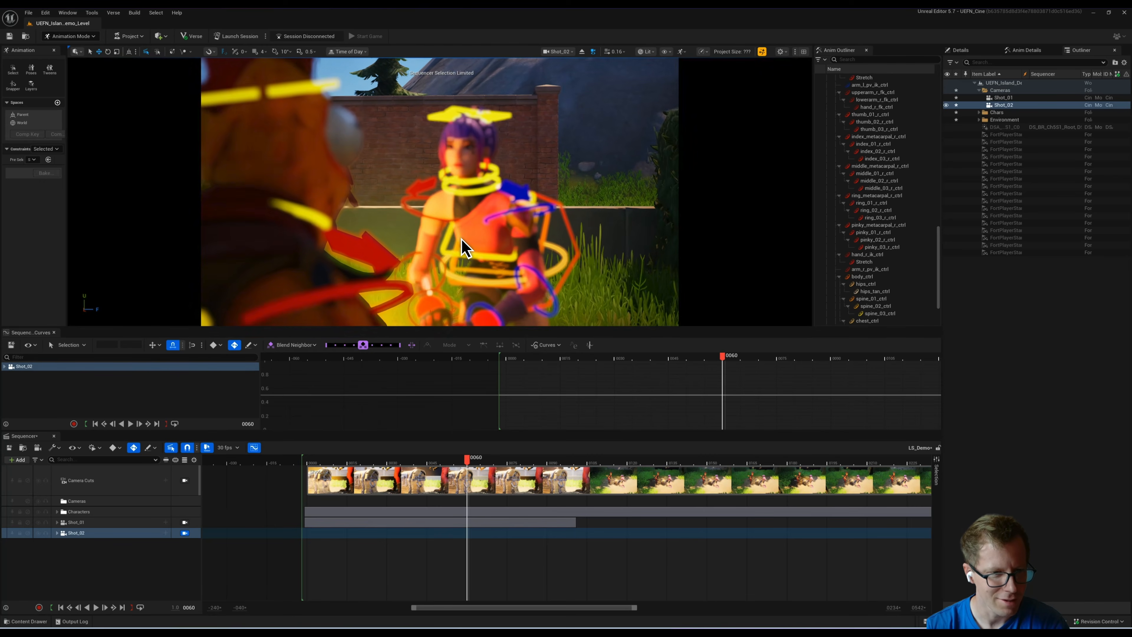
right_drag(461, 239, 461, 237)
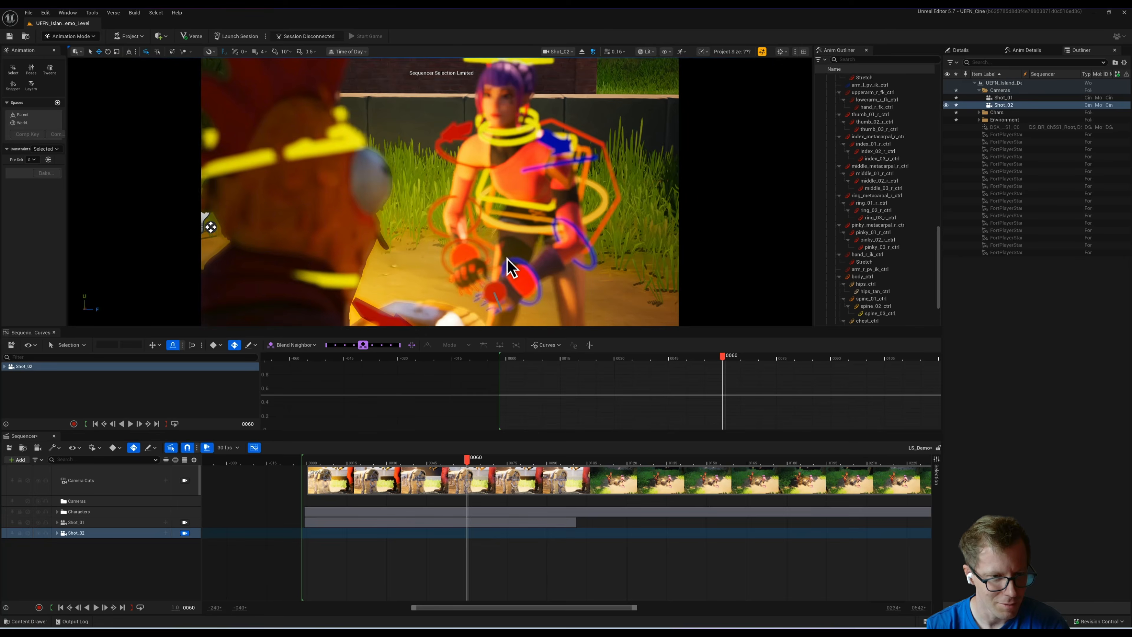
mouse_move(507, 258)
alt+mouse_down()
mouse_move(506, 273)
mouse_move(508, 250)
alt+mouse_up()
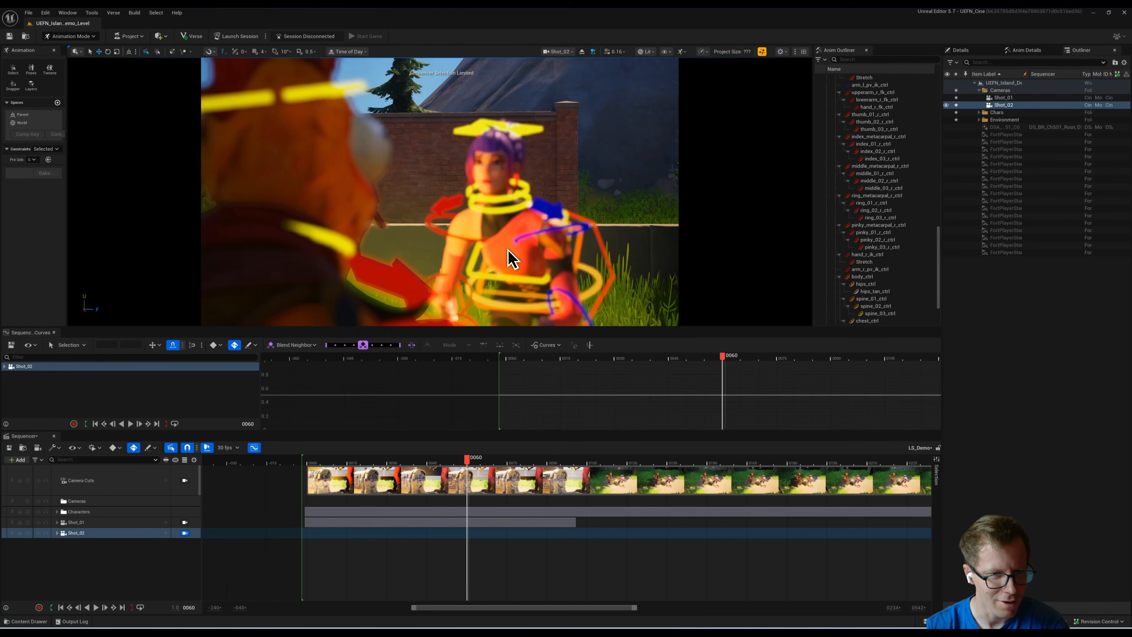
mouse_move(468, 448)
mouse_down()
mouse_move(417, 454)
mouse_move(452, 452)
mouse_up()
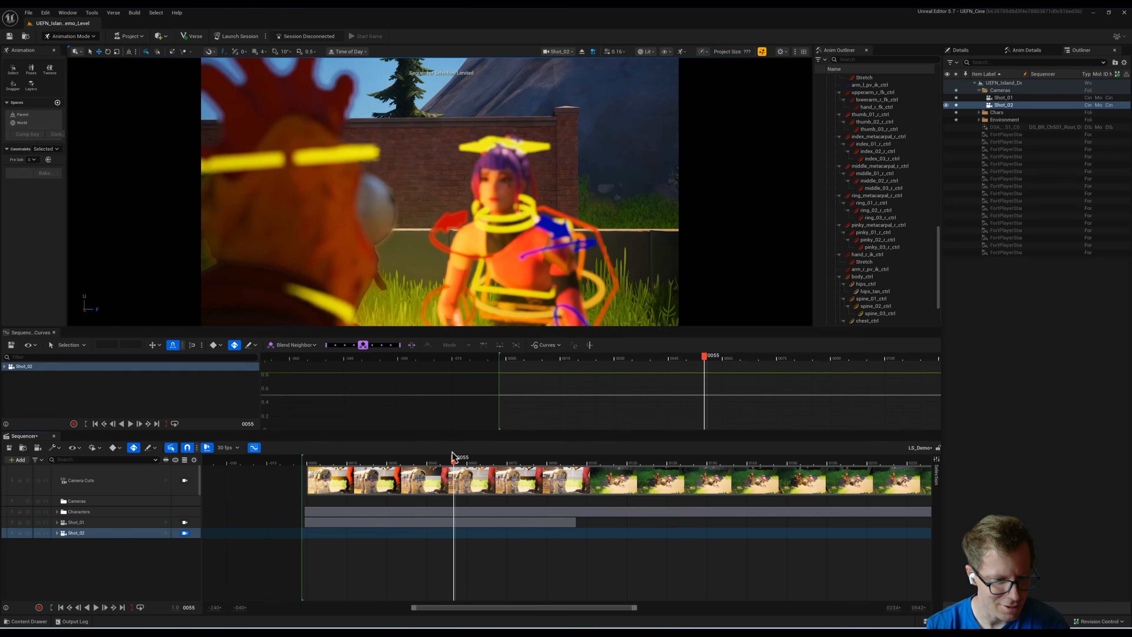
Step: Set Shot_02's manual focus distance to about 307 to sharpen the purple-haired character, and increase its focal length for a tighter shot
double_click(110, 533)
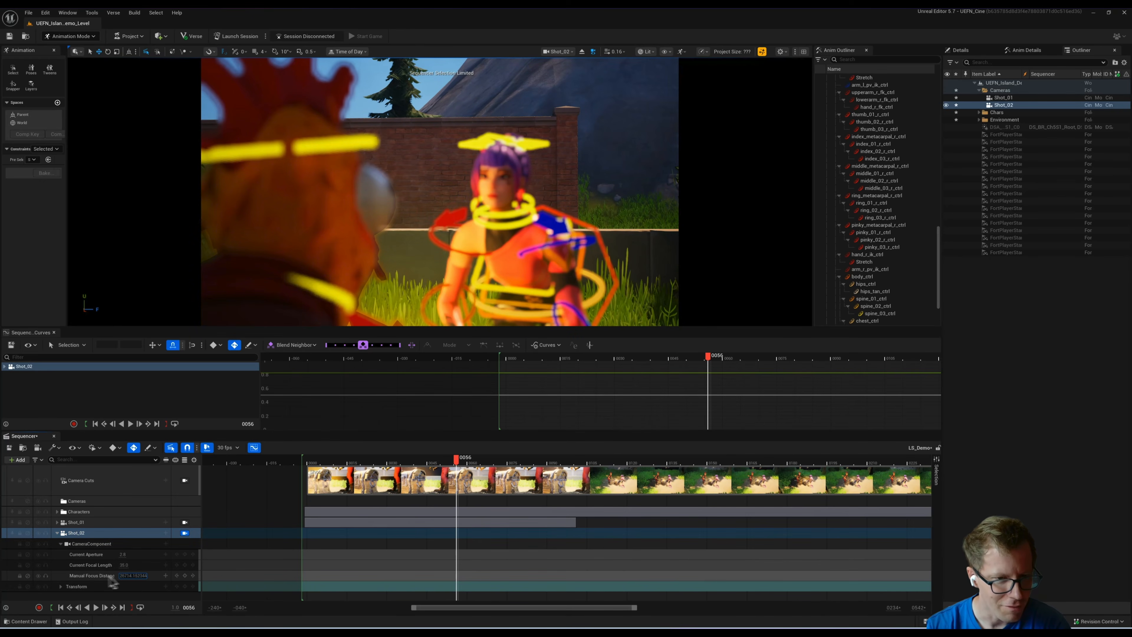
drag(127, 582, 35, 582)
drag(125, 565, 130, 572)
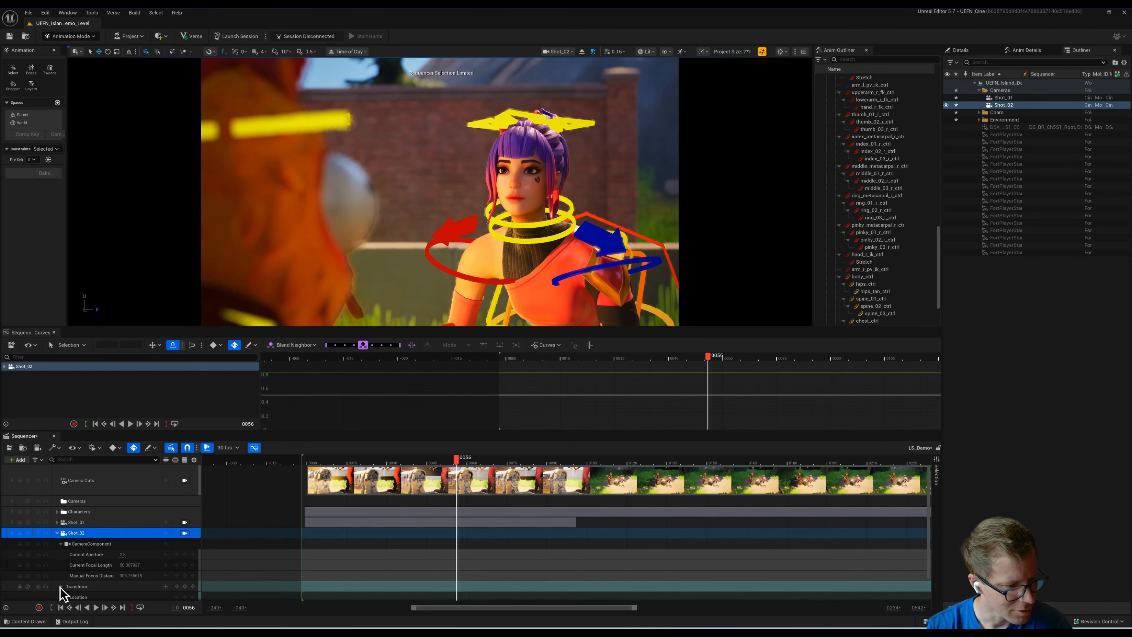
Step: Expand Shot_02's Transform and fine-tune its values to adjust the framing of the purple-haired character
scroll(108, 560, down, 2)
click(65, 585)
scroll(120, 575, down, 2)
drag(124, 575, 136, 584)
click(130, 584)
Step: Play the animation through Shot_02 from near the sequence start to about frame 54 to check the close-up
click(374, 462)
scroll(384, 544, up, 3)
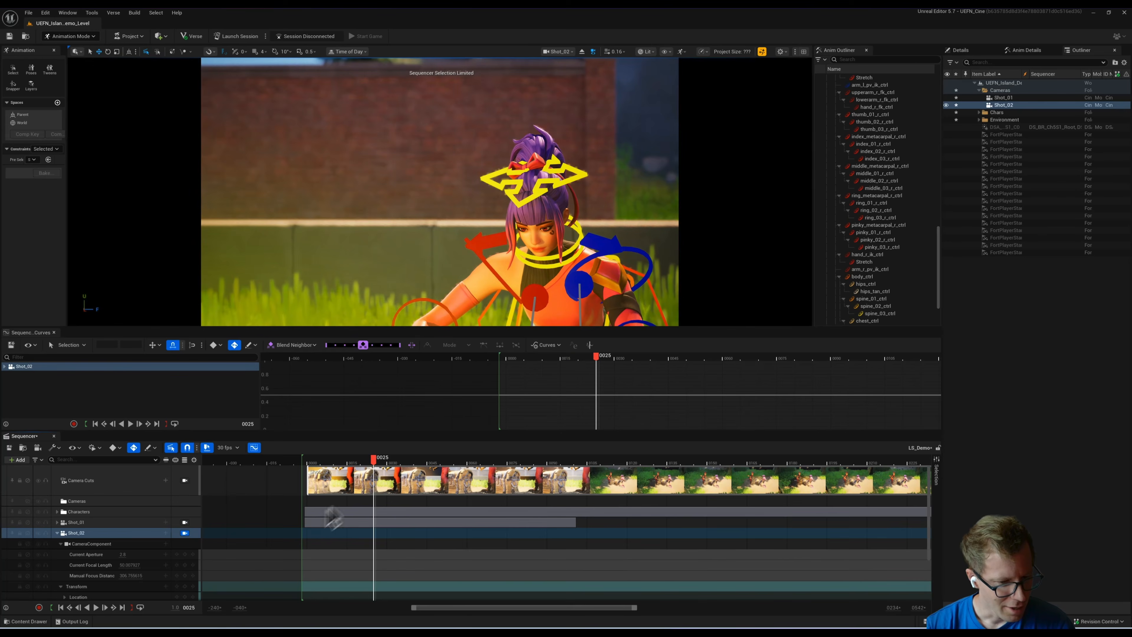
drag(367, 460, 317, 460)
key(space)
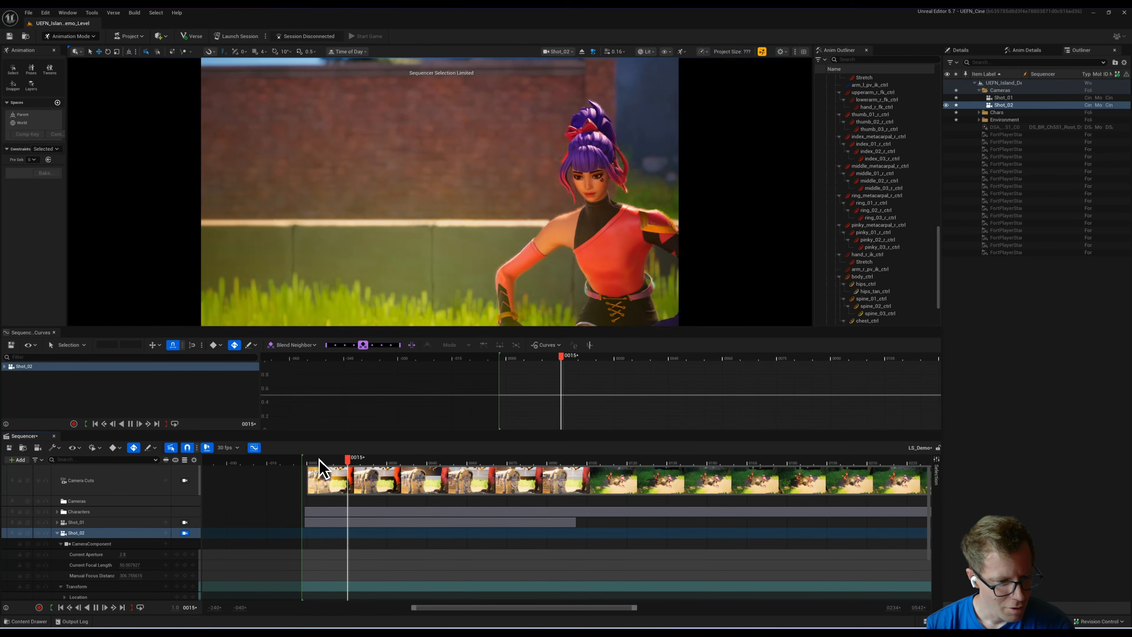
key(space)
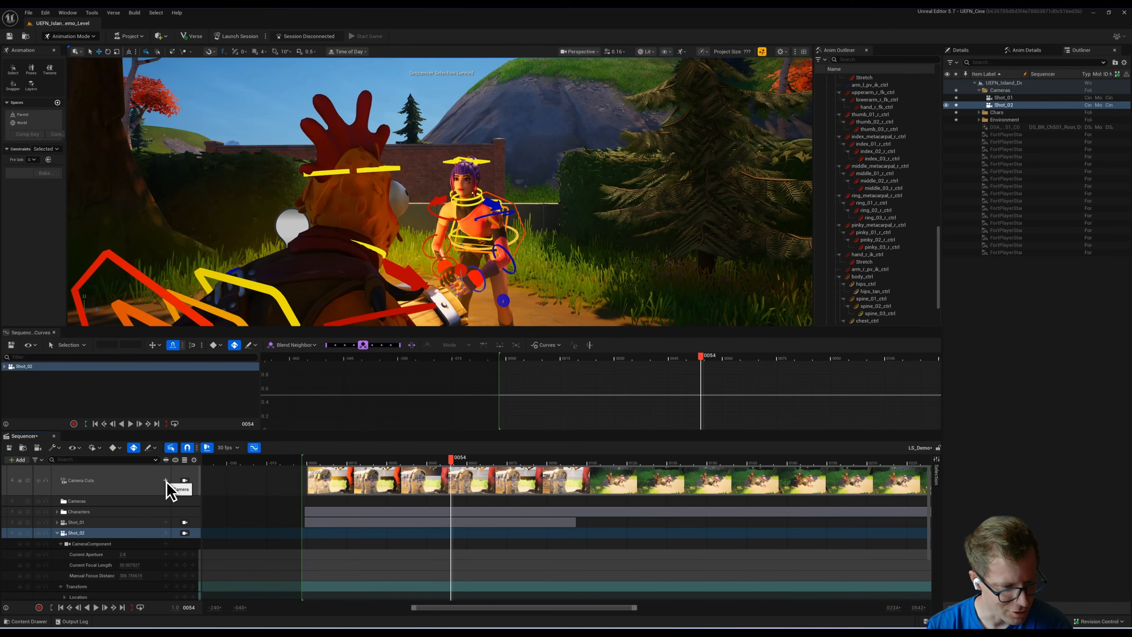
Step: Add a camera cut to Shot_02 at frame 54 in the Camera Cuts track
click(165, 481)
mouse_move(181, 491)
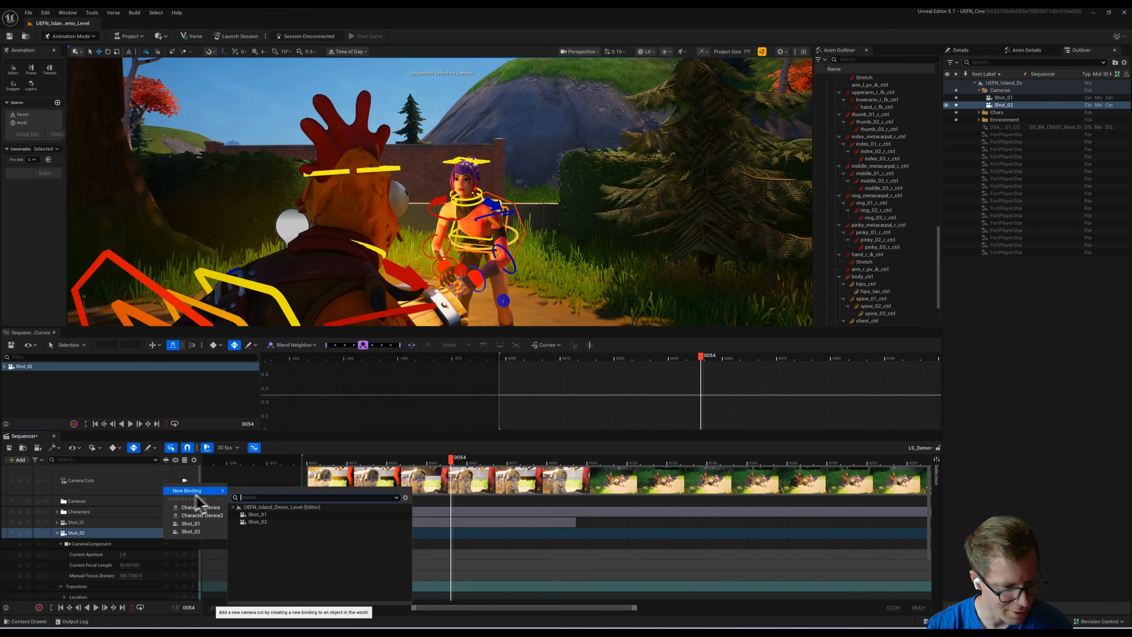
click(266, 524)
Step: Lock the viewport to Camera Cuts and replay the sequence from about frame 5 to review the cut from Shot_01 to Shot_02
click(320, 460)
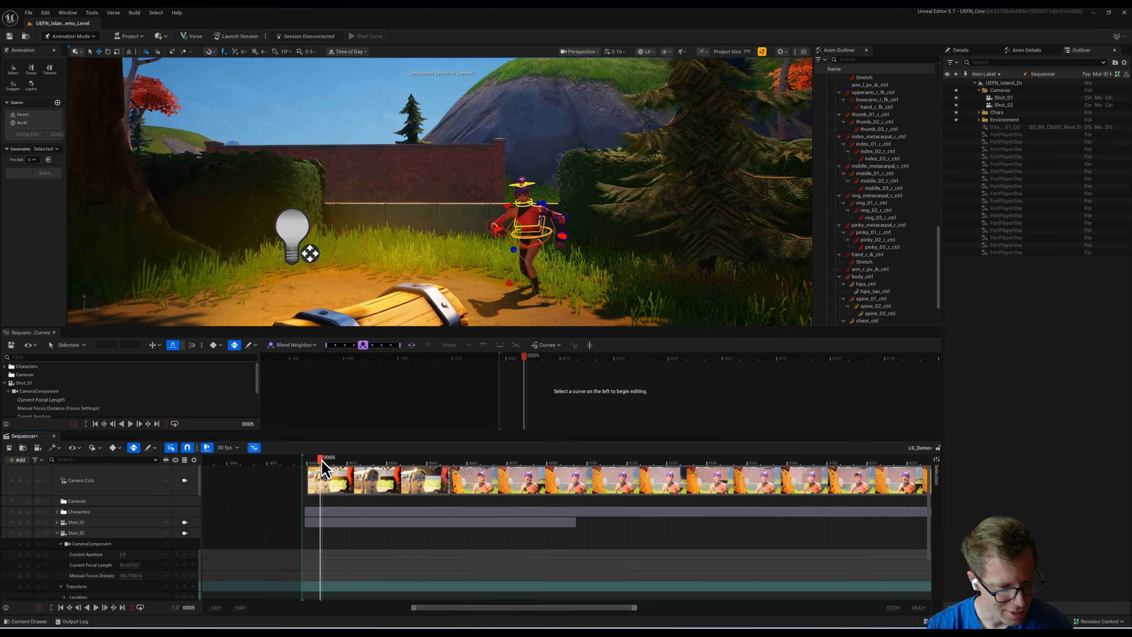
key(space)
key(space)
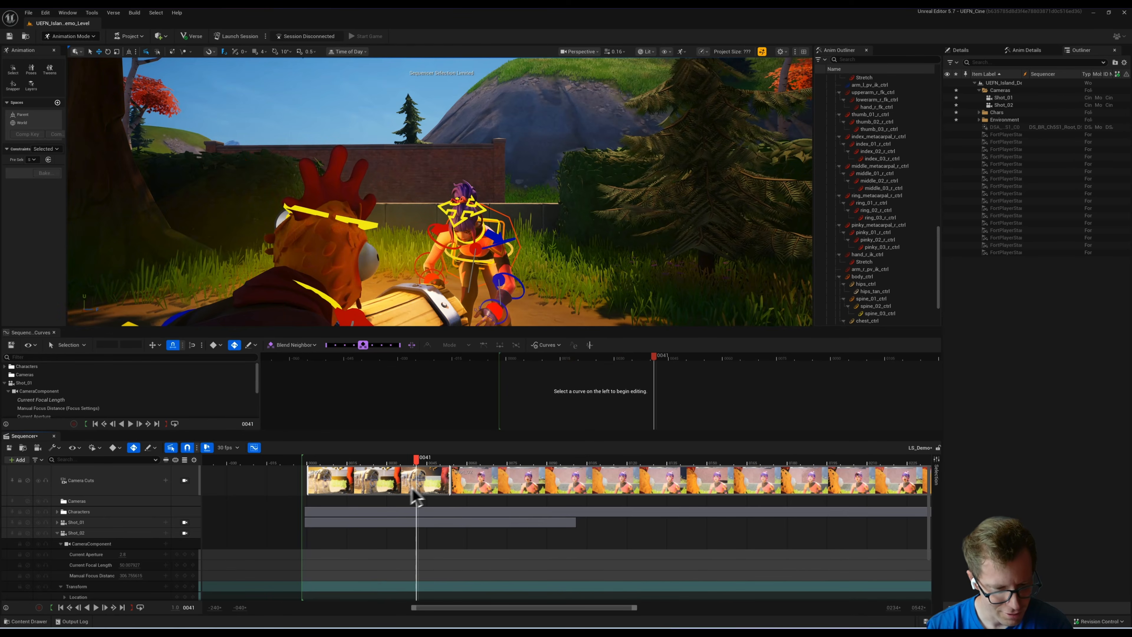
key(shift+c)
drag(382, 461, 319, 460)
key(space)
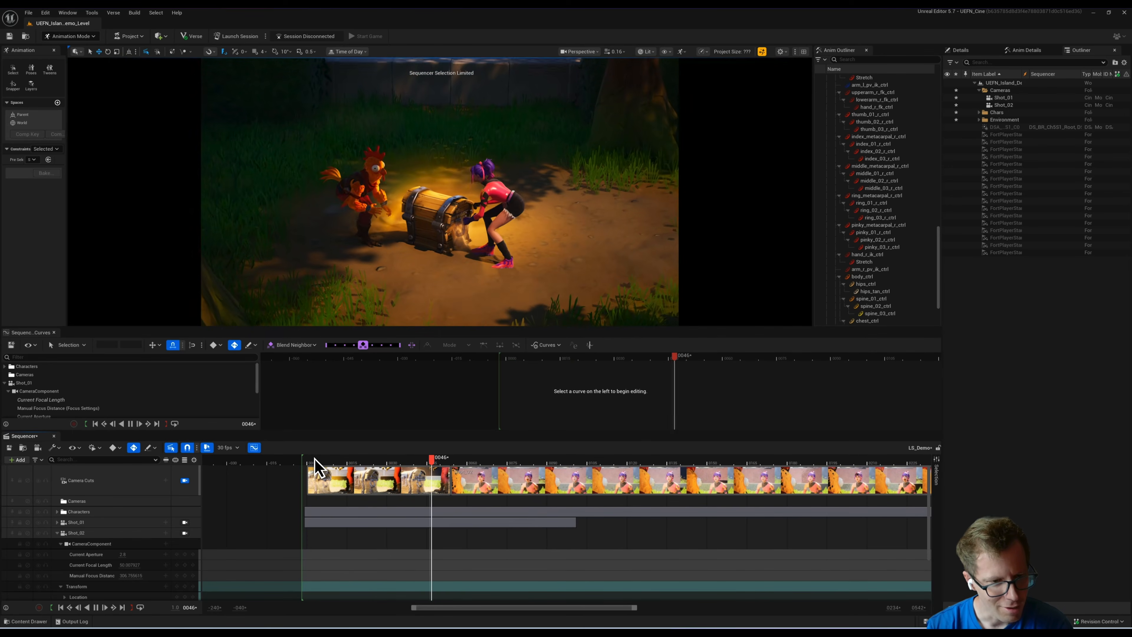
click(319, 459)
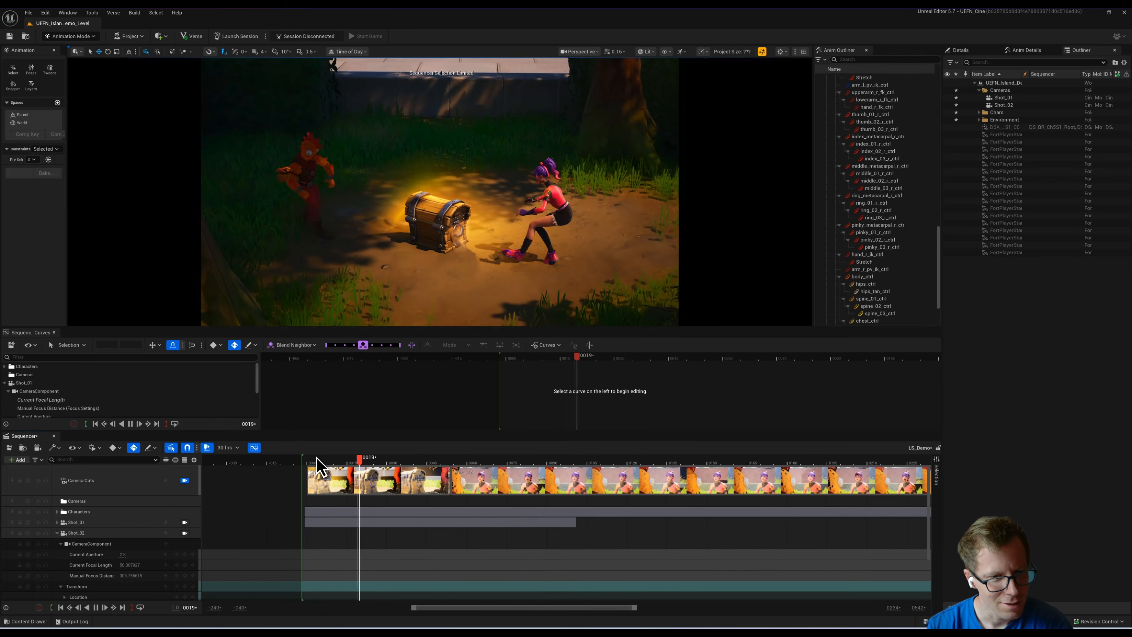
Step: Play through the cut between Shot_01 and Shot_02 and trim Shot_01 on the Camera Cuts track to end at about frame 37
key(space)
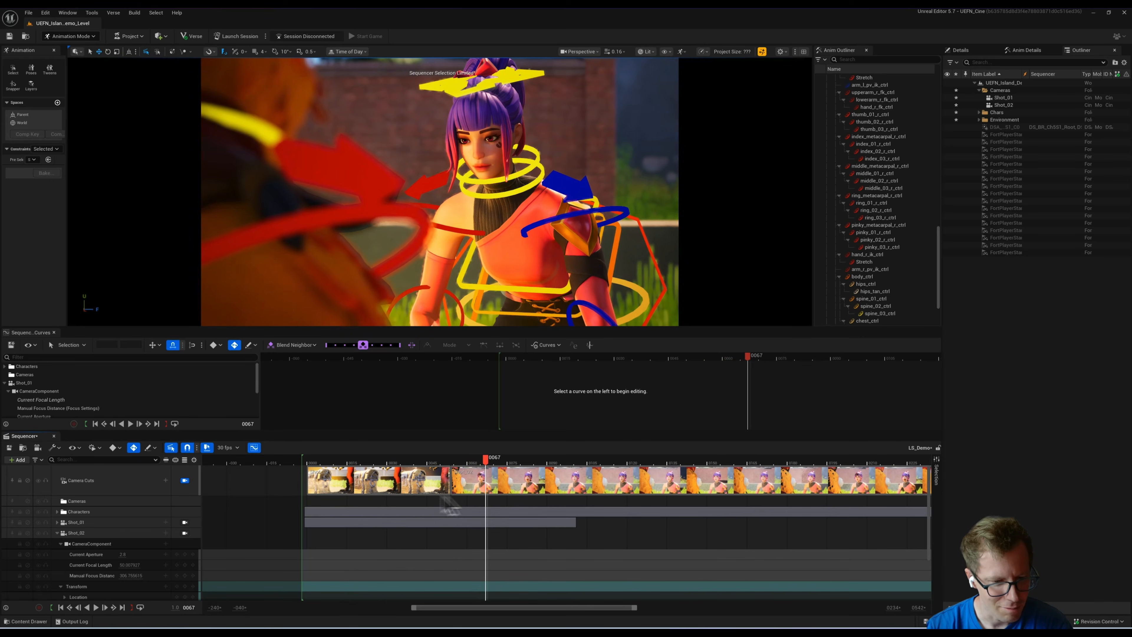
drag(452, 483, 444, 481)
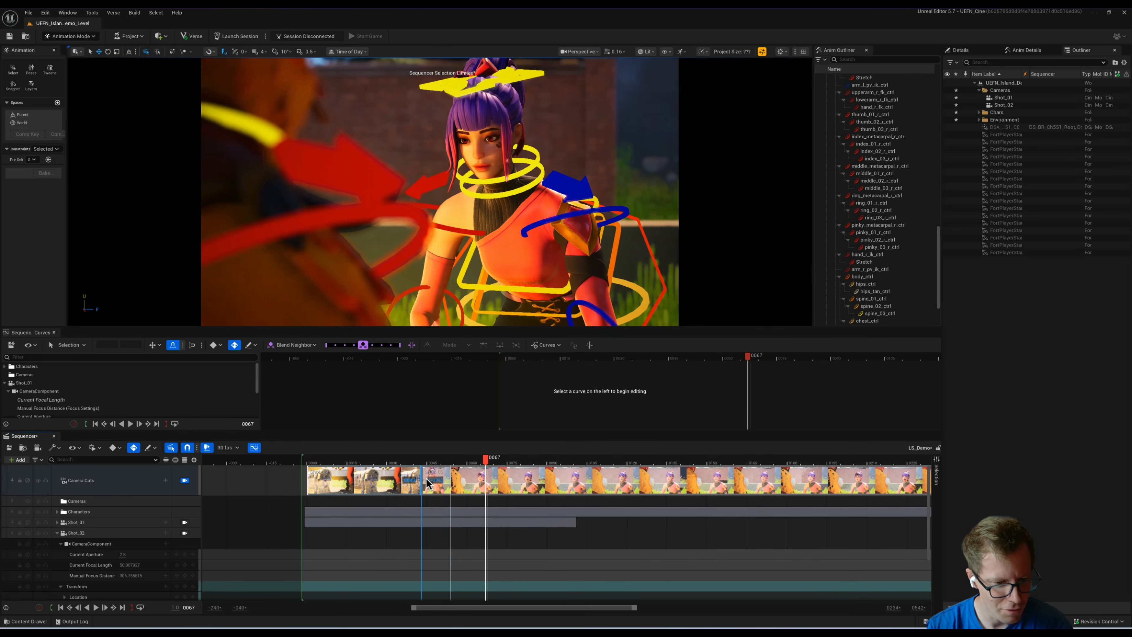
click(318, 461)
key(space)
key(space)
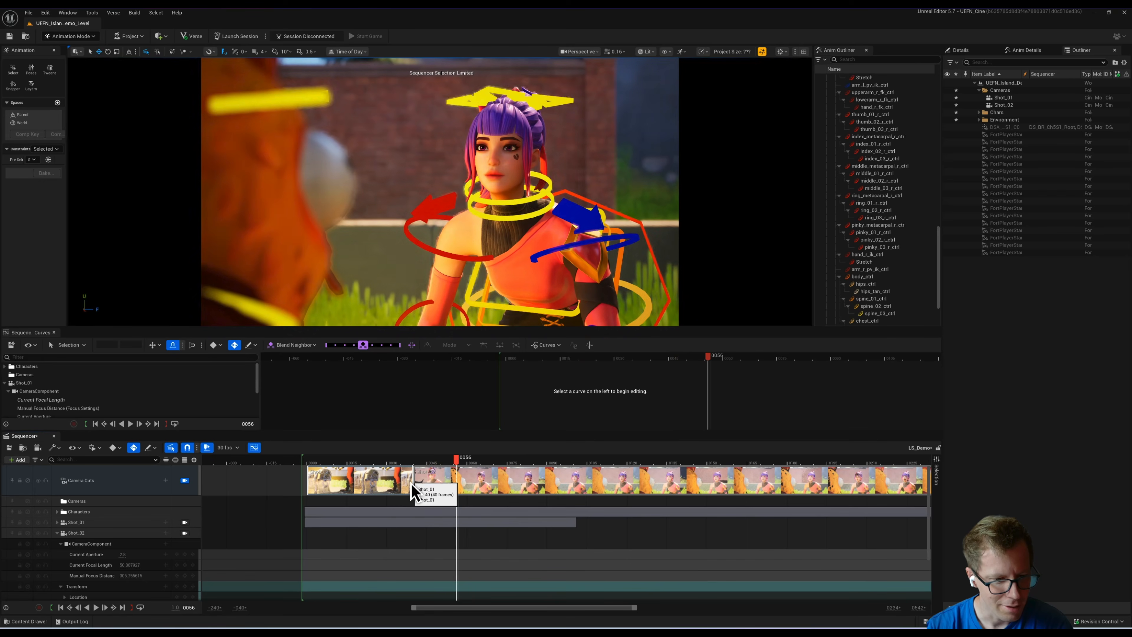
key(space)
click(325, 463)
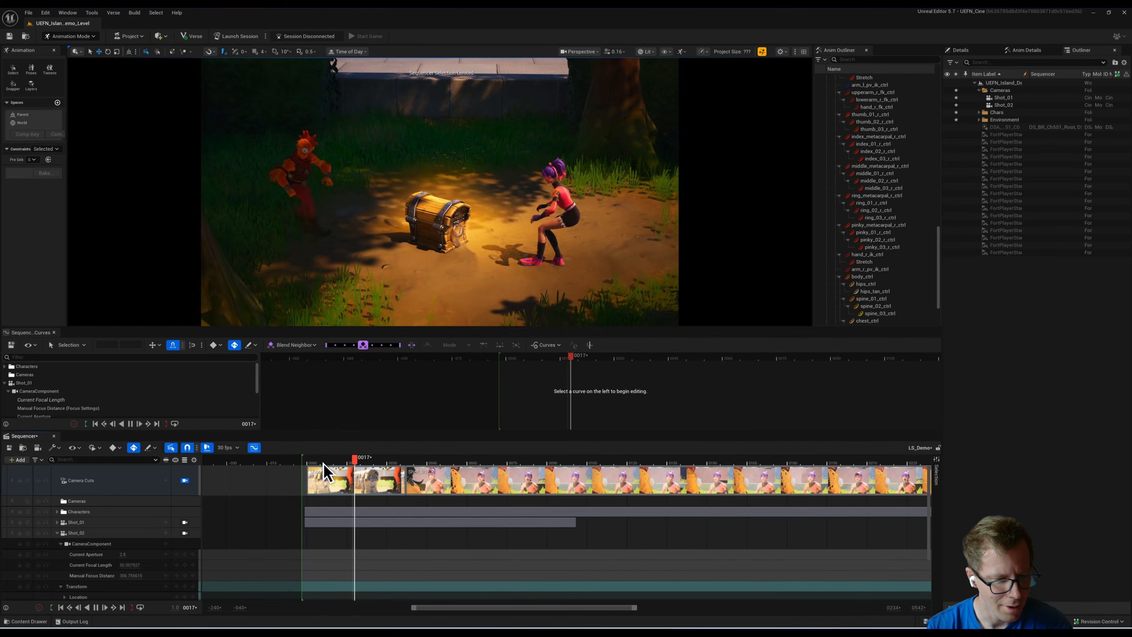
Step: Replay the opening of the sequence several times to judge the timing of the wide shot into the cut
click(315, 463)
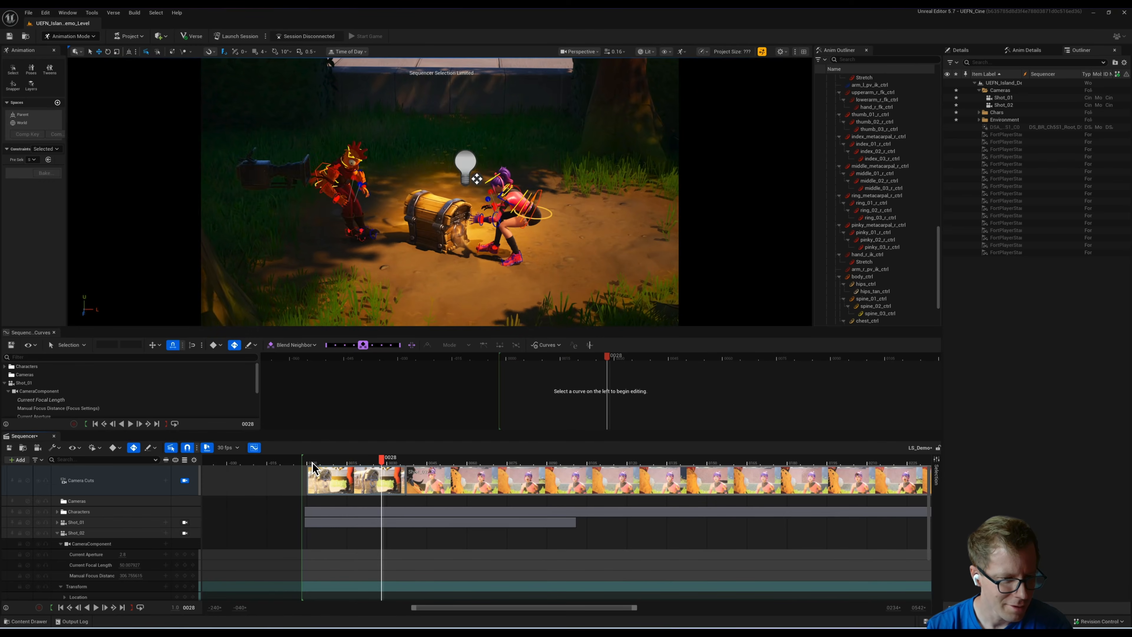
click(311, 463)
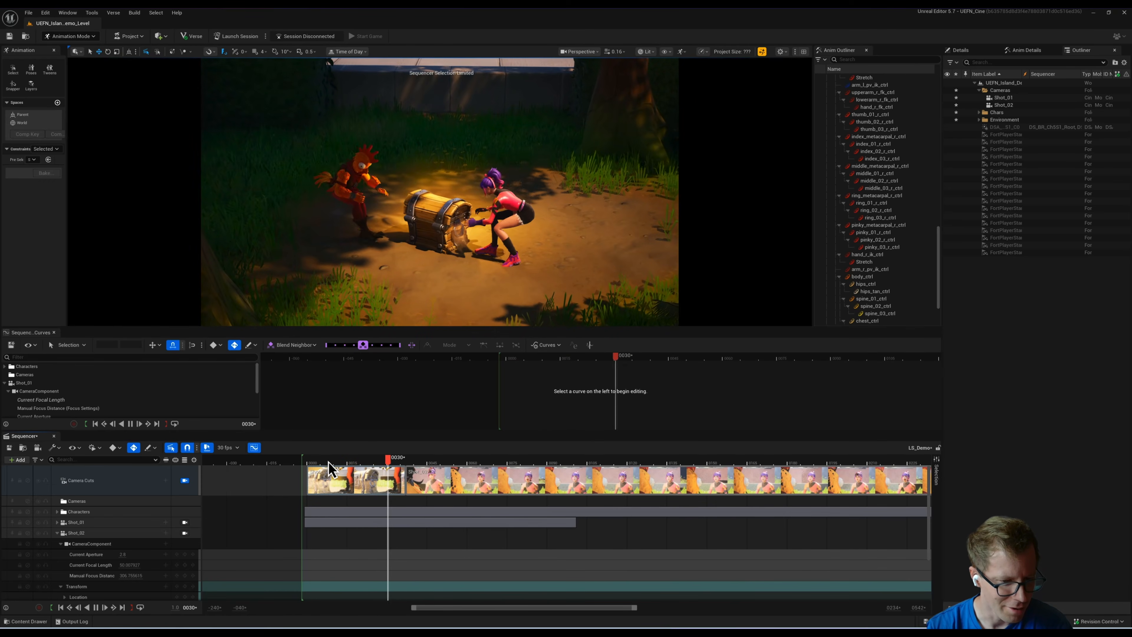
click(352, 463)
click(332, 462)
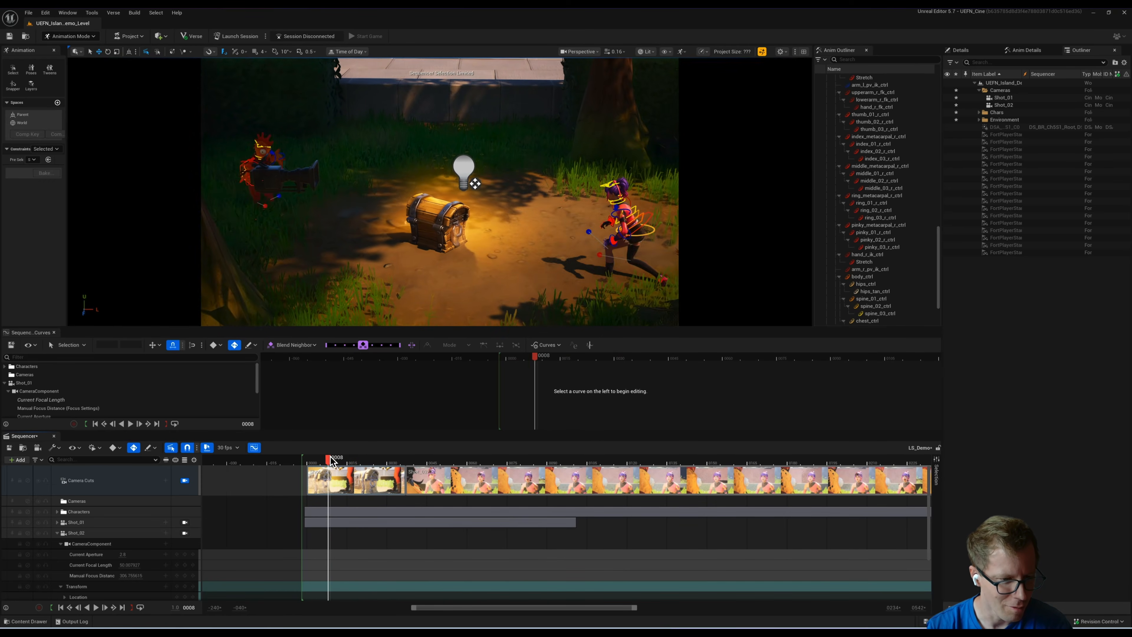
click(311, 459)
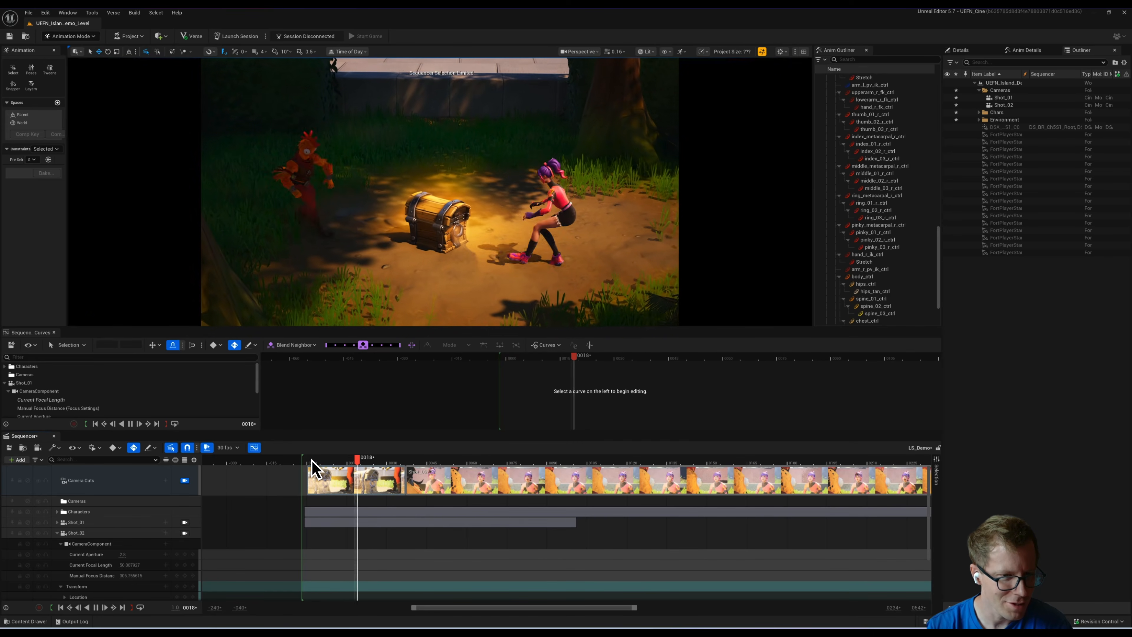
Step: With the playhead at frame 19, add a Cine Camera Actor named Shot_01b and place it in the Cameras folder
click(332, 461)
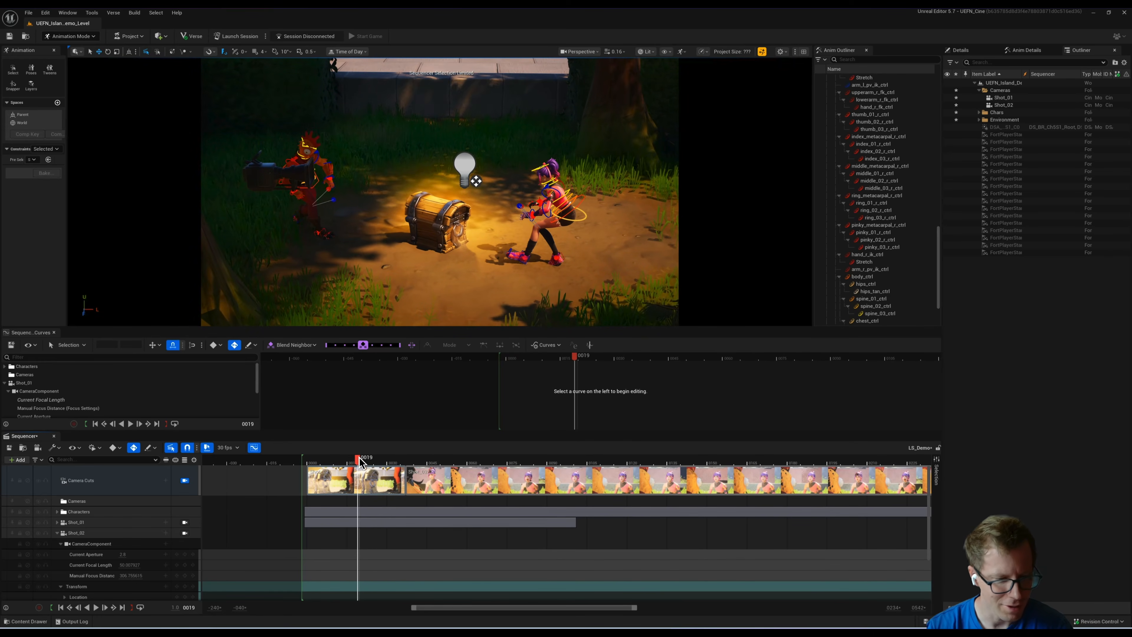
click(160, 37)
mouse_move(185, 87)
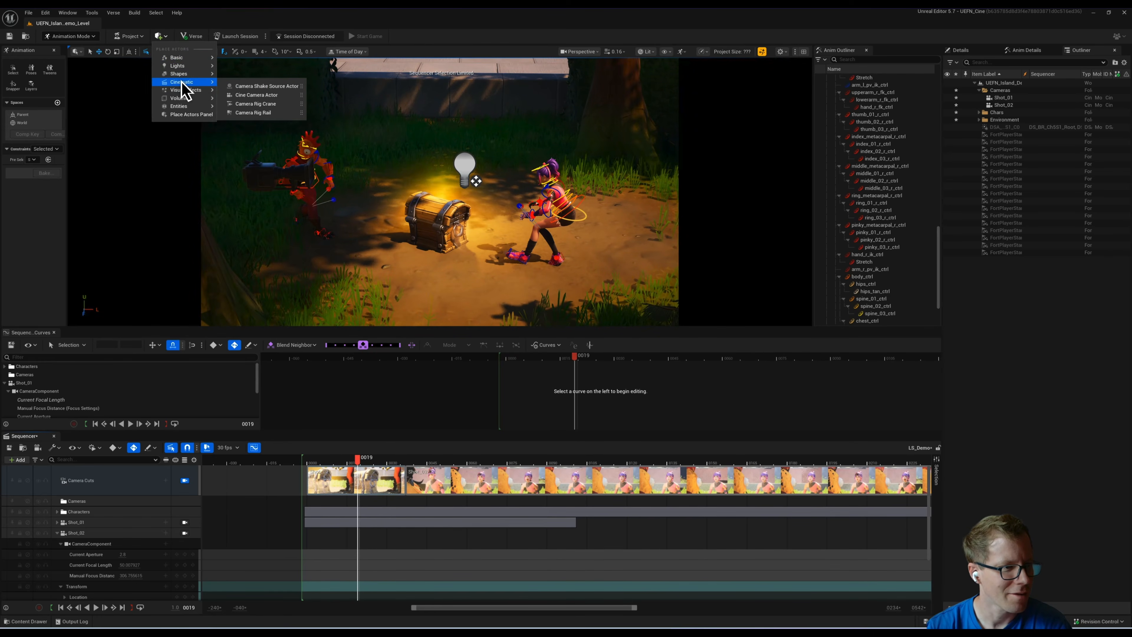
click(239, 93)
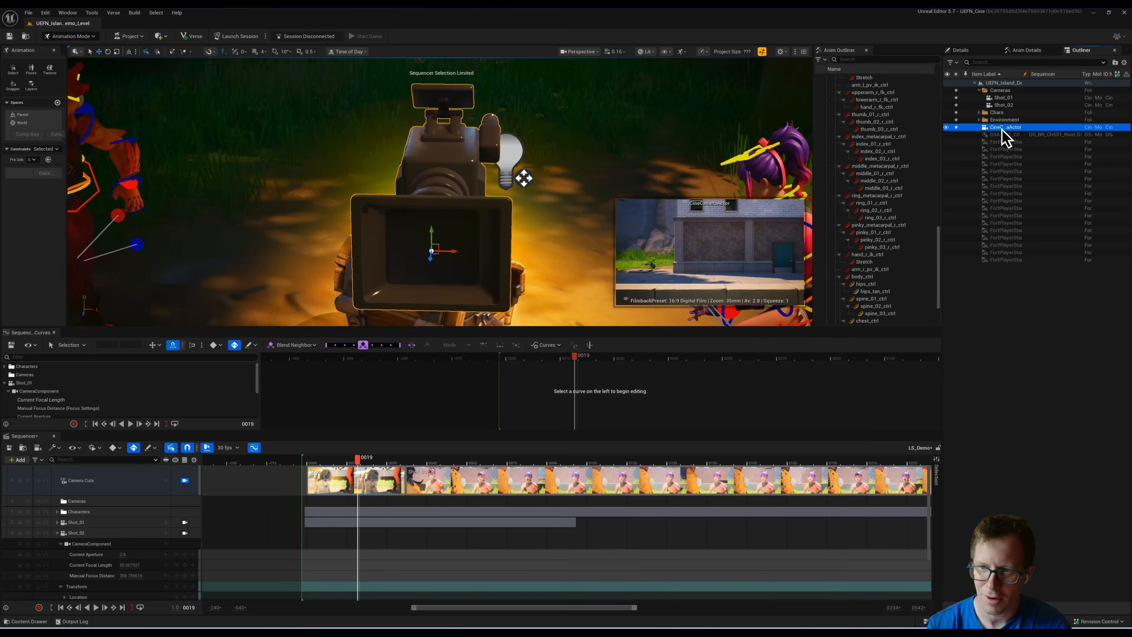
key(F2)
text(Shot_01)
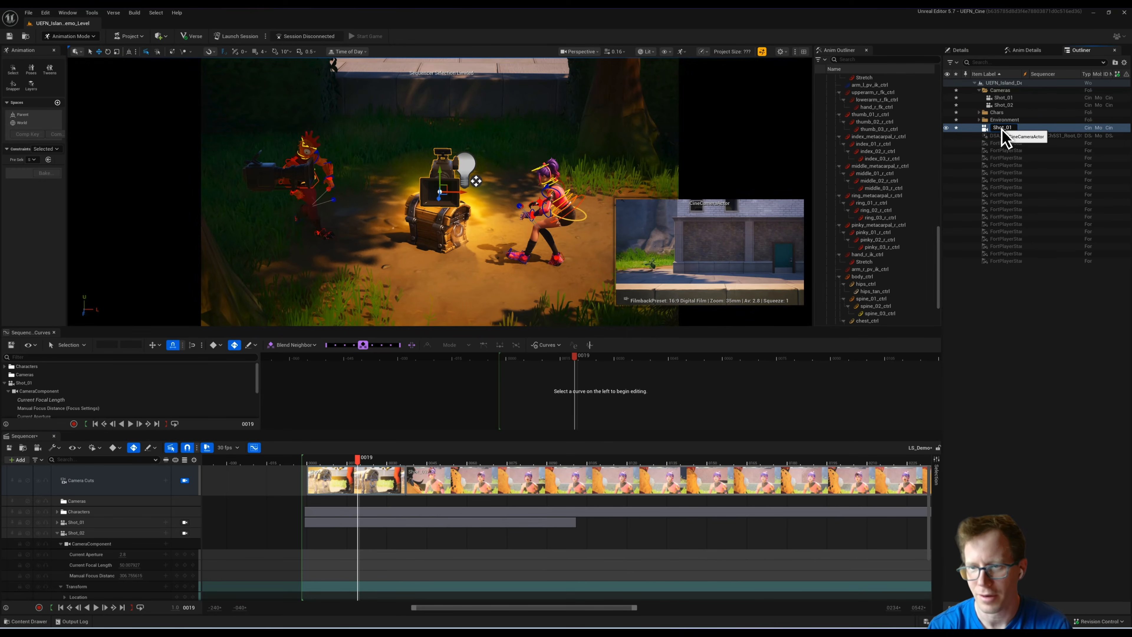
key(Return)
drag(1002, 129, 1004, 94)
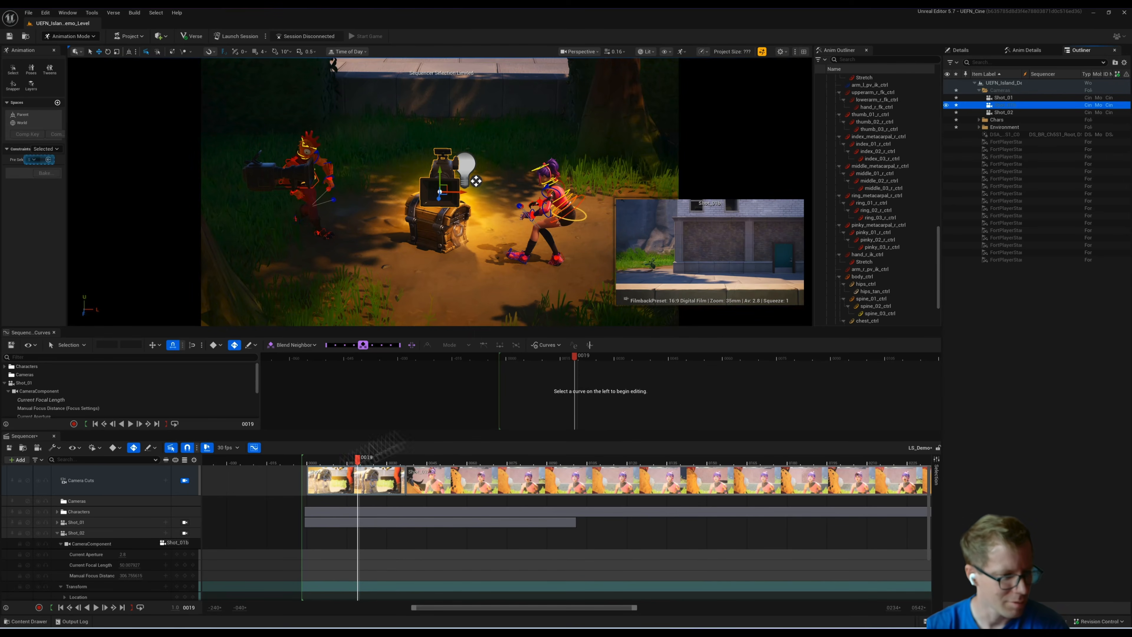
Step: Add Shot_01b to the level sequence, frame it closely on the chest between both characters, and reduce its manual focus distance
drag(388, 446, 113, 501)
alt+drag(421, 214, 200, 240)
scroll(200, 240, up, 3)
scroll(200, 240, down, 3)
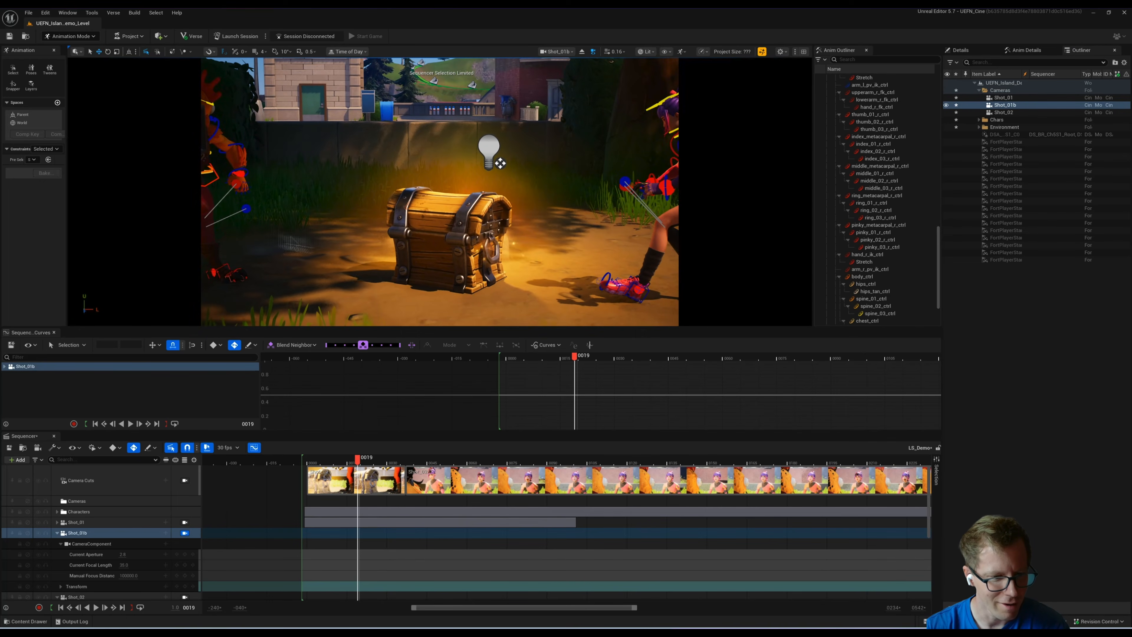
drag(351, 464, 403, 462)
scroll(510, 257, up, 3)
alt+drag(511, 255, 496, 259)
right_drag(496, 259, 496, 258)
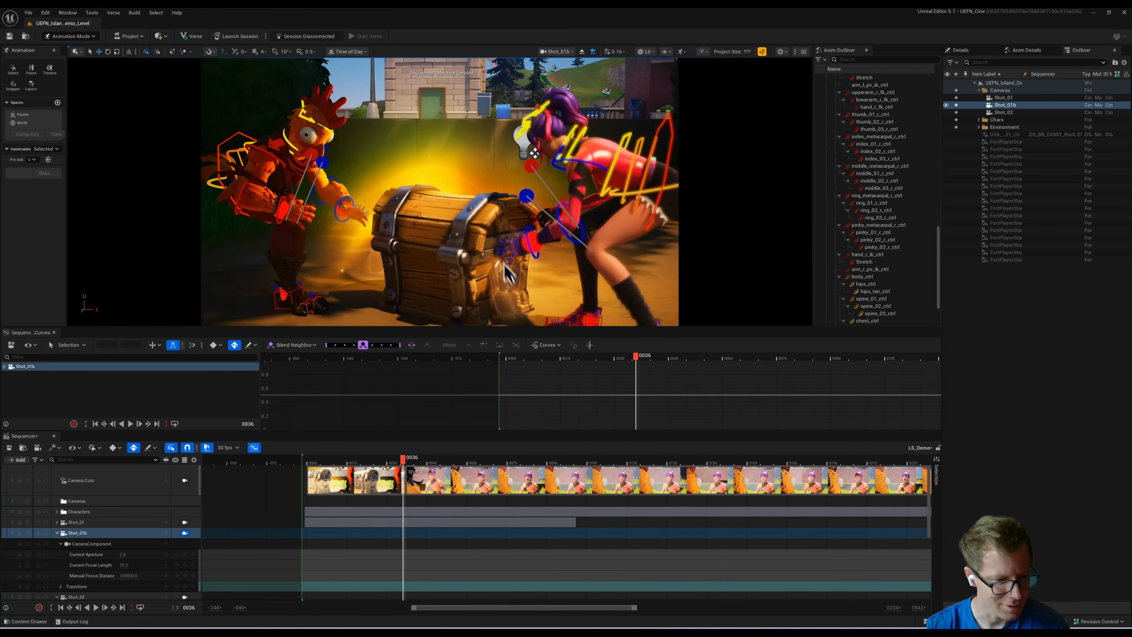
drag(88, 577, 151, 570)
Step: Insert a Shot_01b camera cut at frame 28 on the Camera Cuts track
mouse_move(404, 468)
mouse_down()
mouse_move(366, 460)
mouse_move(384, 462)
mouse_up()
click(185, 480)
mouse_move(188, 490)
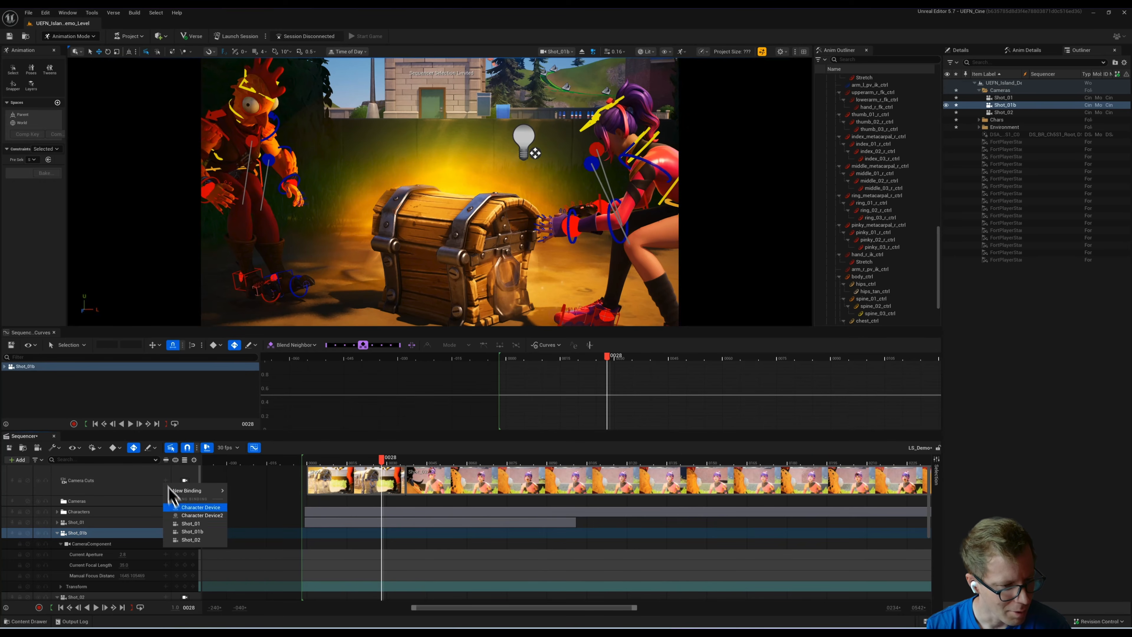
click(279, 524)
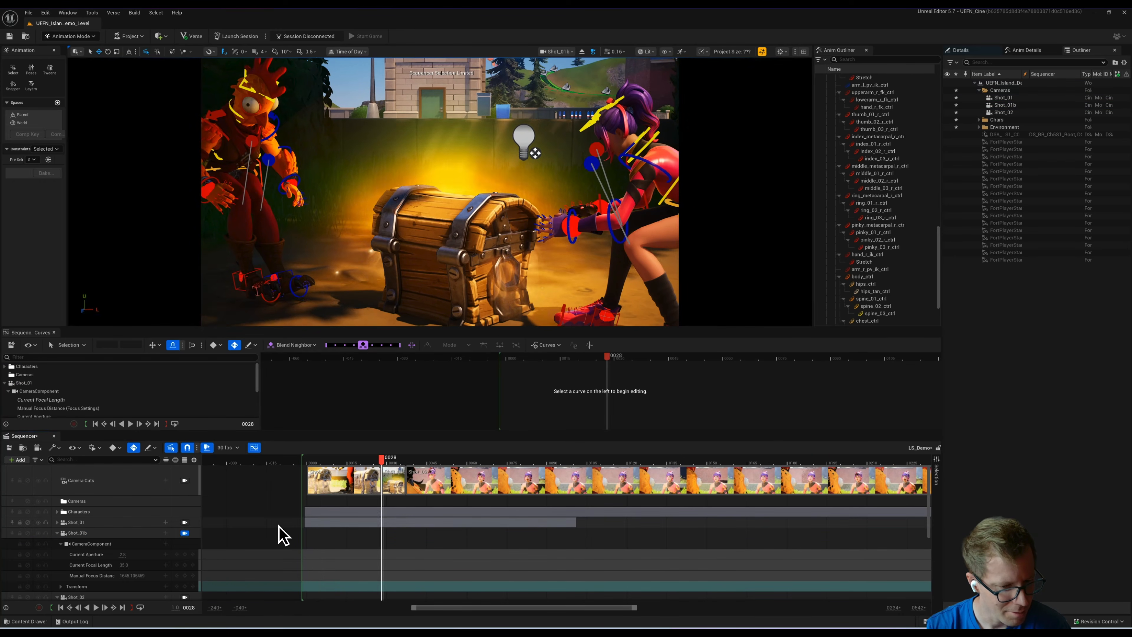
Step: View through the camera cuts, play the opening, and retime the Shot_01b cut to run from about frame 15 to about frame 48
click(185, 480)
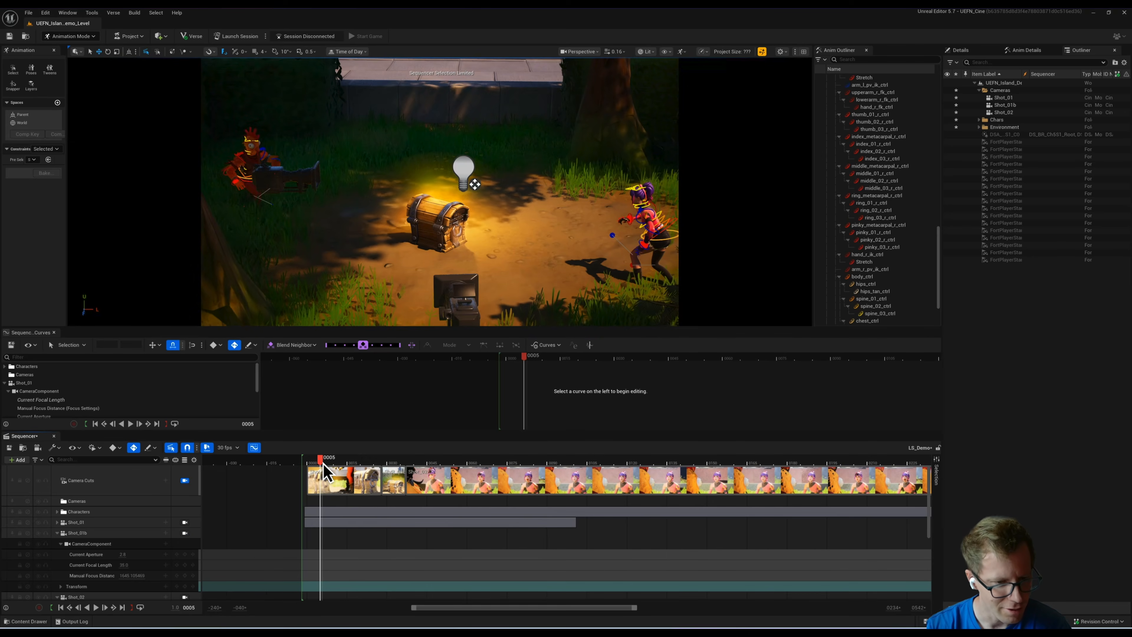
key(space)
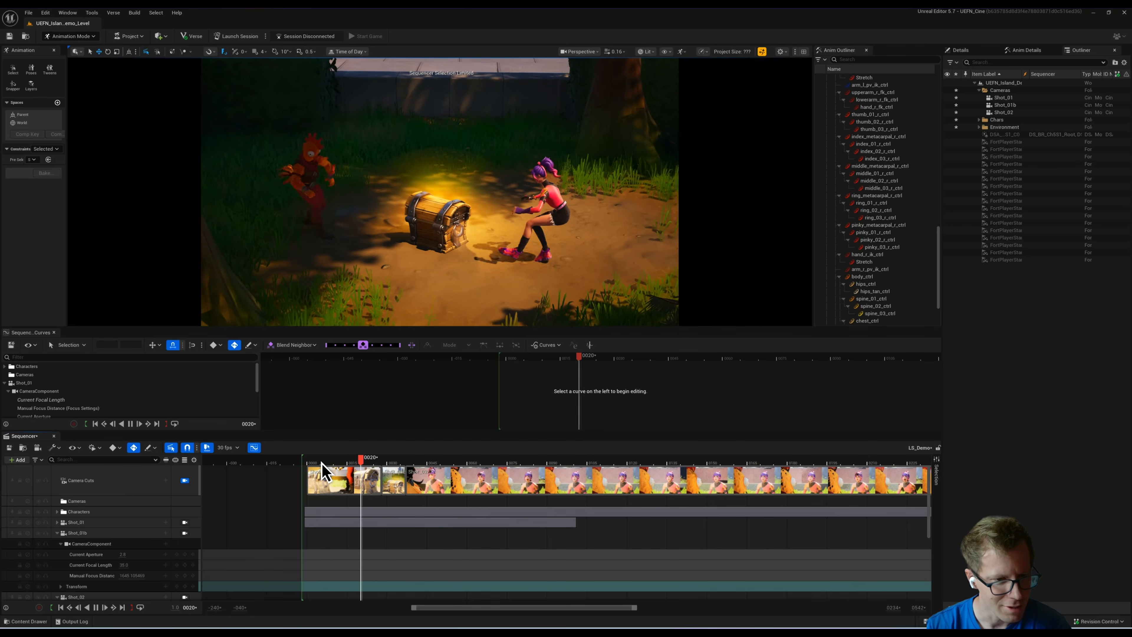
key(space)
drag(380, 491, 363, 491)
Step: Play back the recut sequence from the start, replaying the Shot_01b to Shot_02 transition and the beginning of Shot_02 to check the timing
click(308, 462)
key(space)
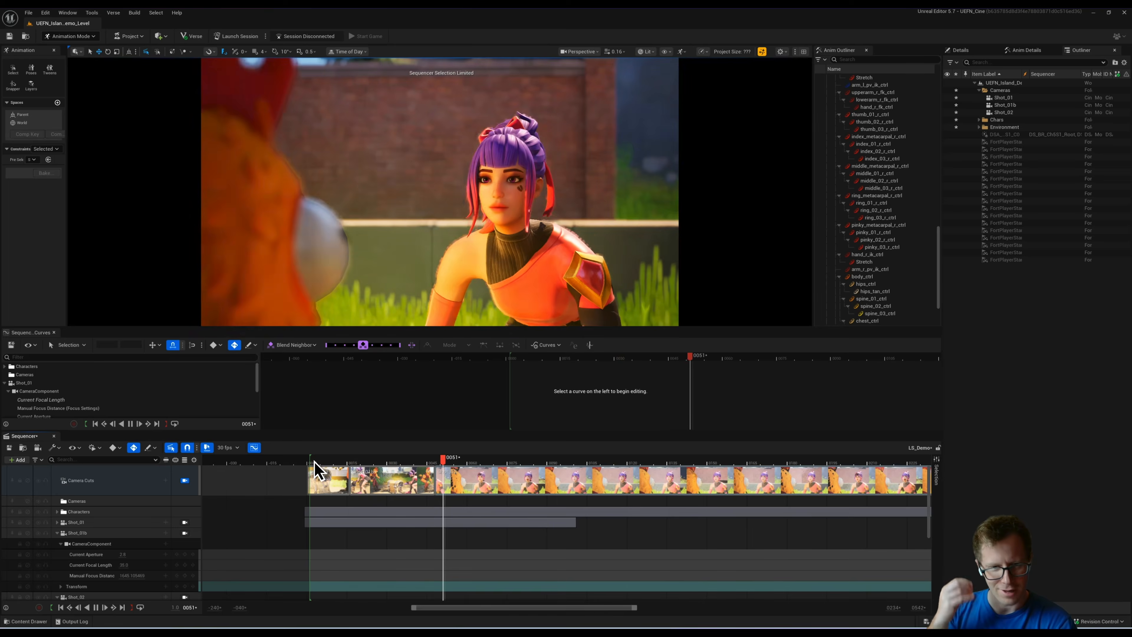
key(space)
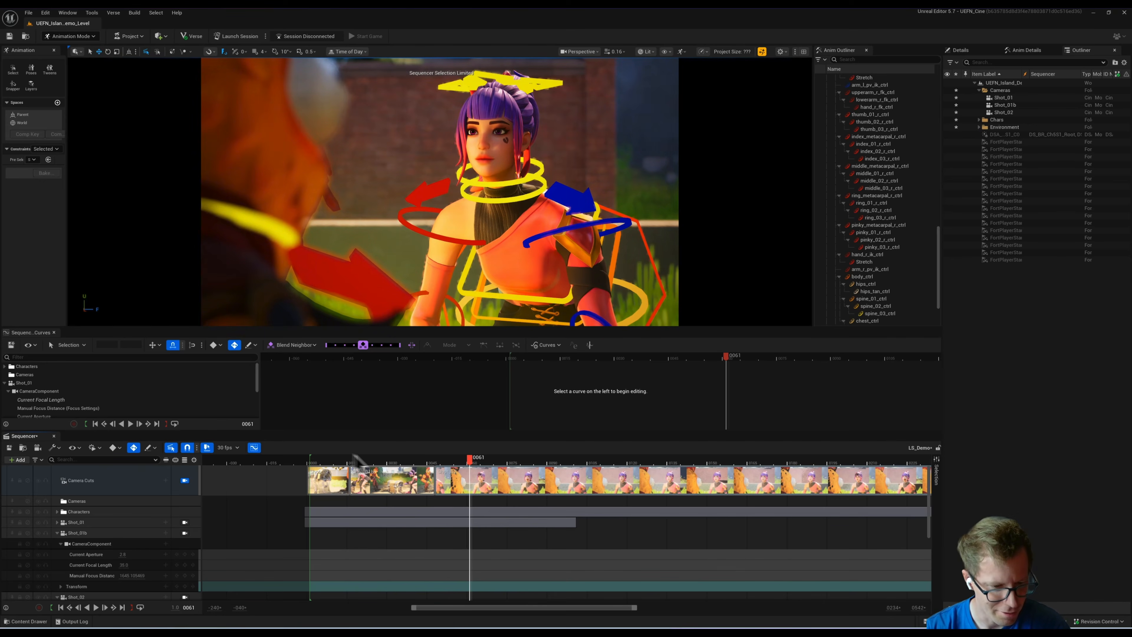
click(385, 459)
key(space)
key(space)
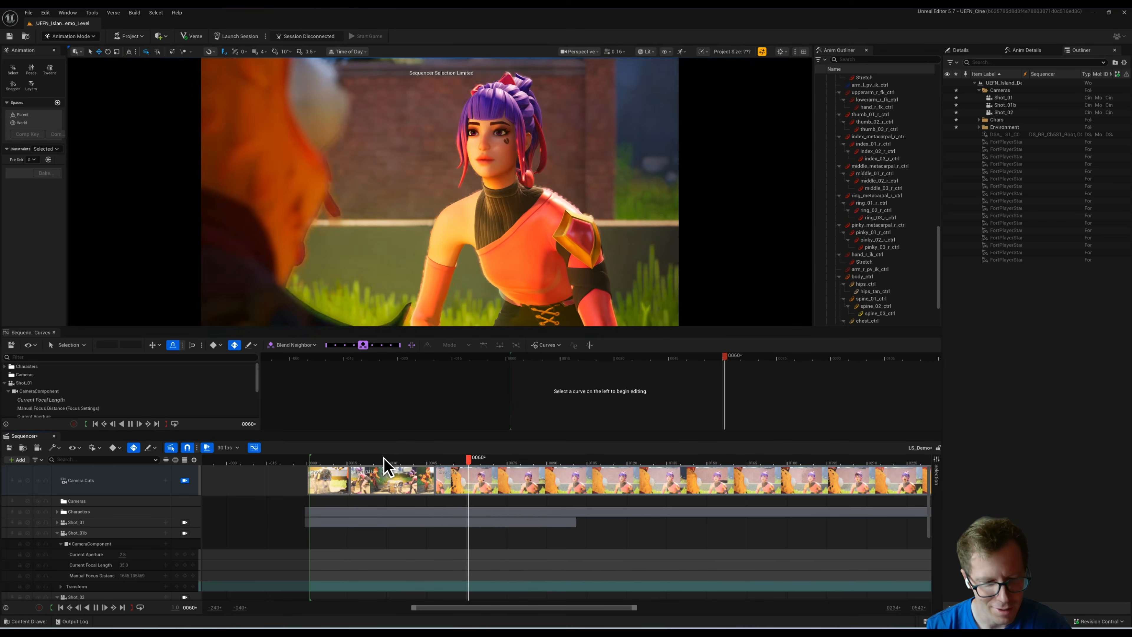
click(412, 459)
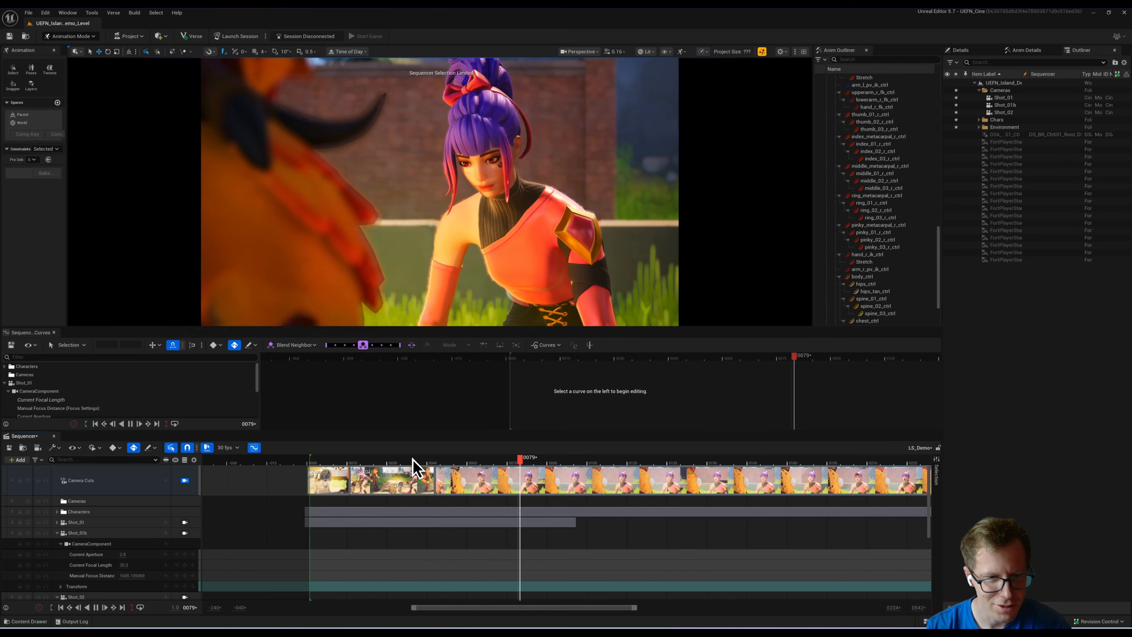
click(417, 459)
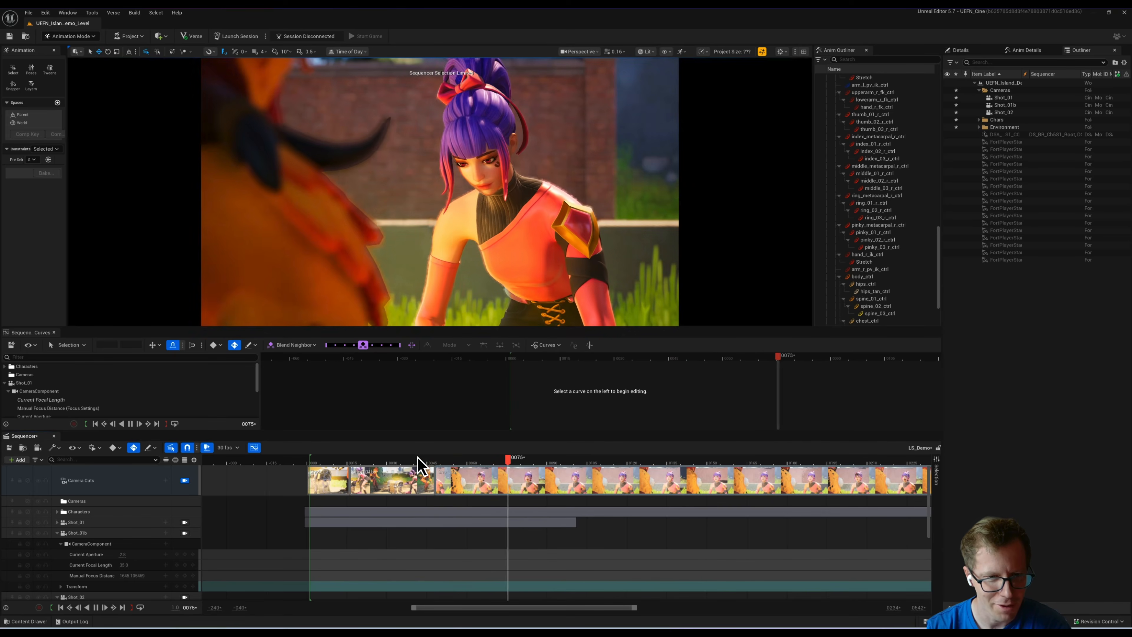
key(space)
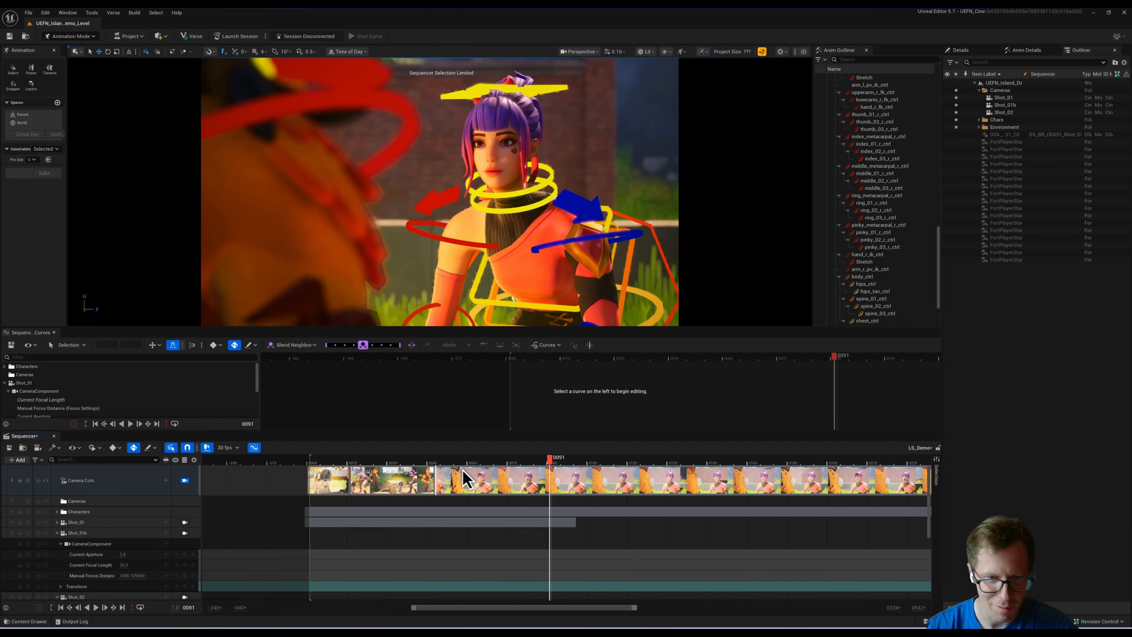
click(450, 460)
key(space)
click(446, 460)
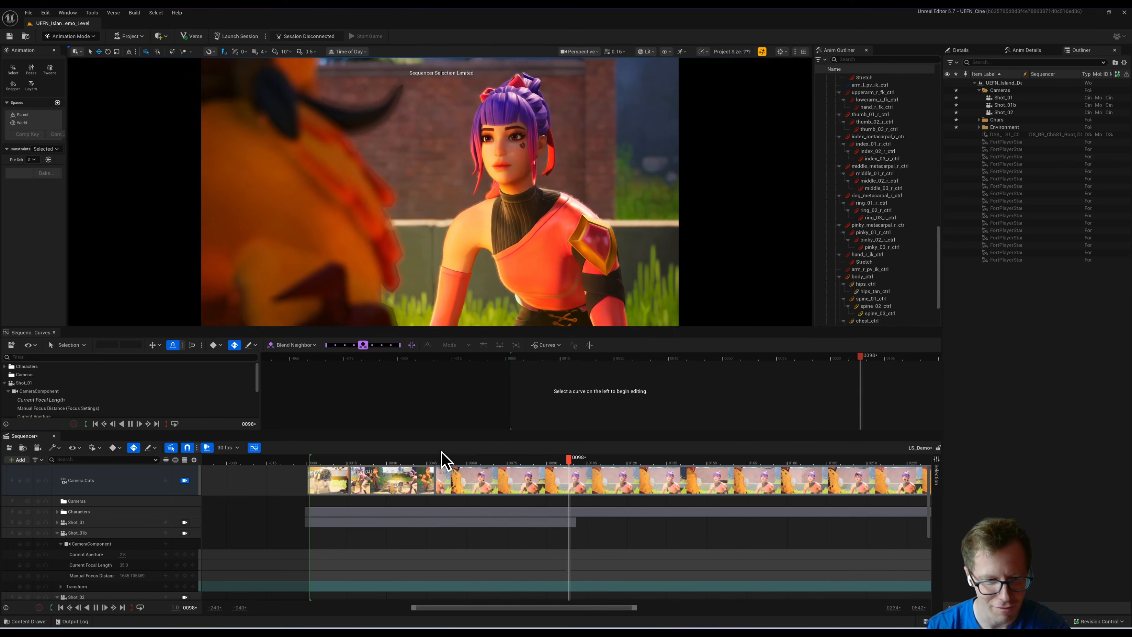
click(468, 460)
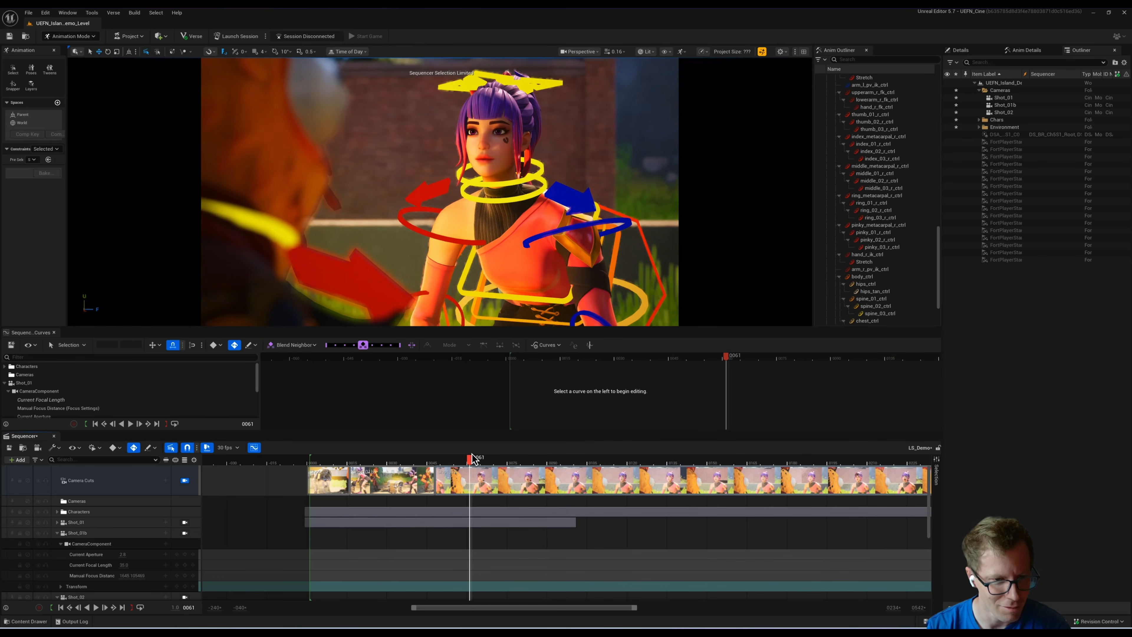
Step: Collapse the camera tracks, expand the Characters folder, and rename the Character Device2 track as WIN
click(57, 533)
click(57, 544)
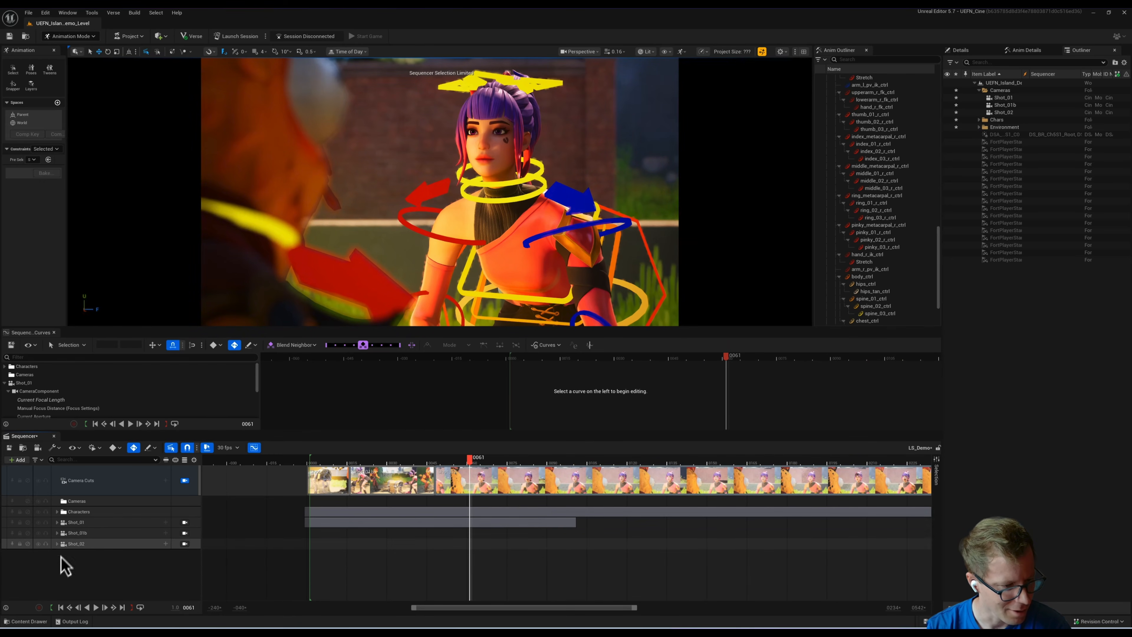
click(58, 511)
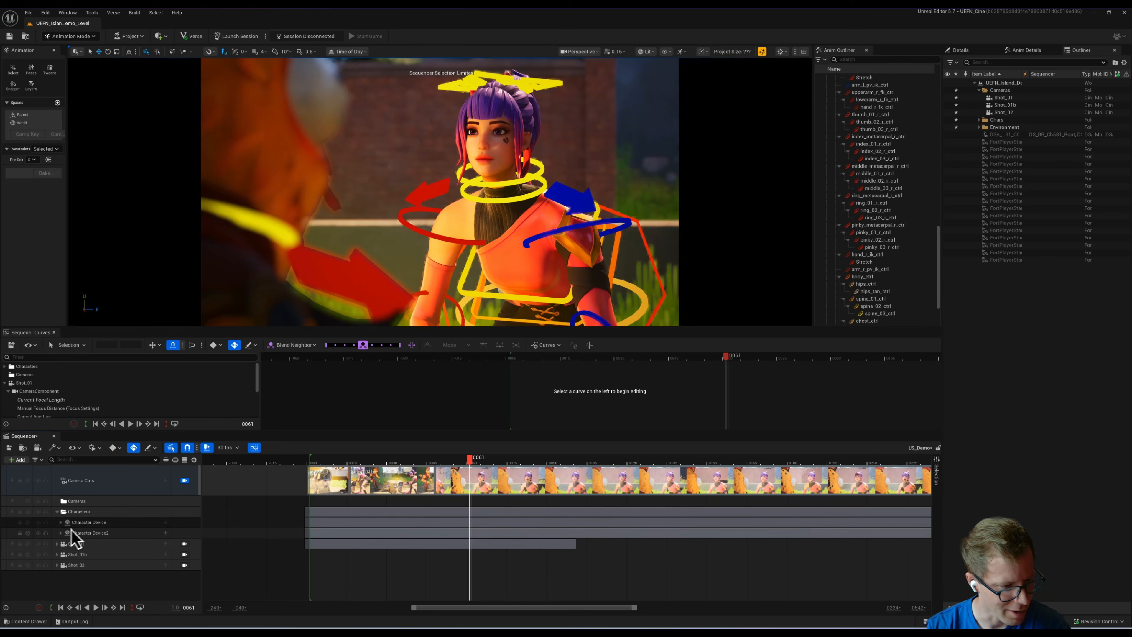
double_click(92, 533)
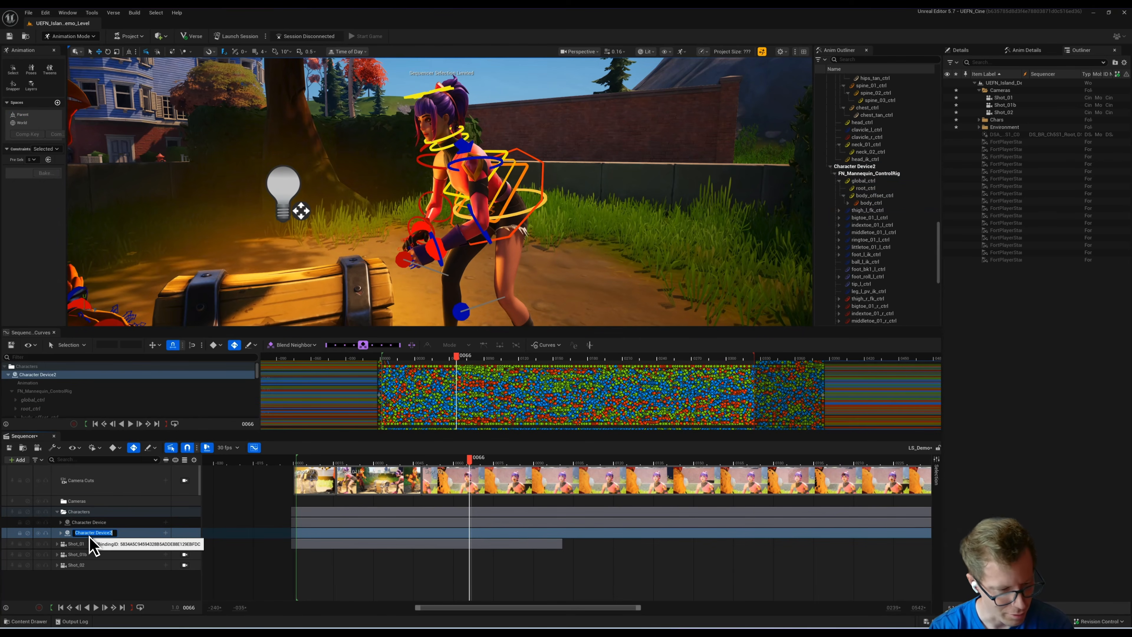
text(Wi)
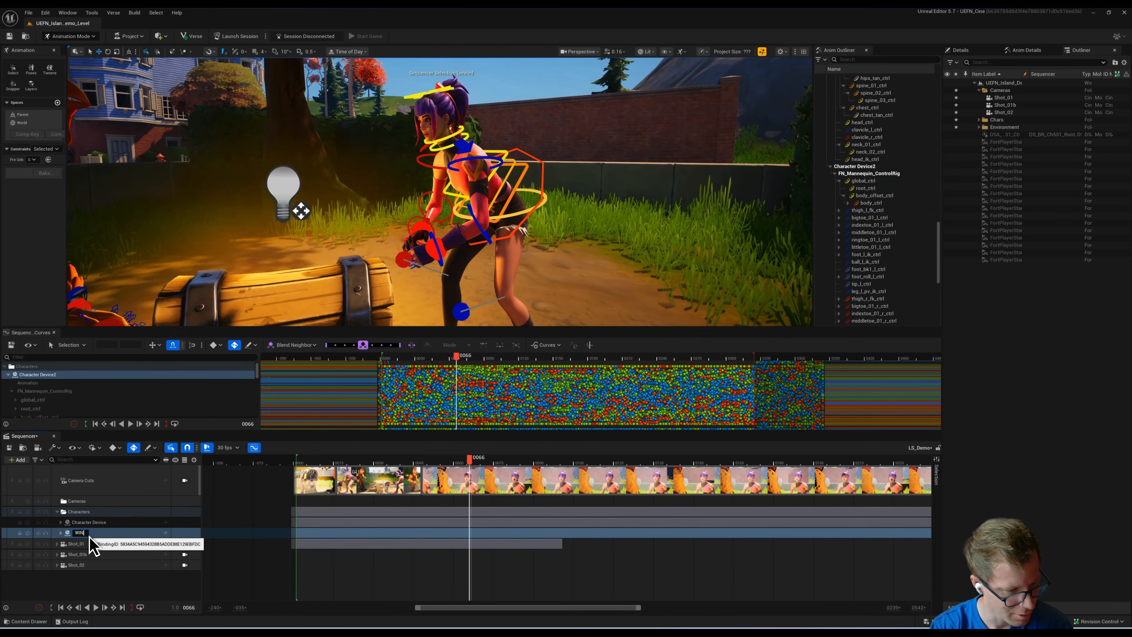
text(N)
key(Return)
Step: Rename the Character Device track in the Characters folder as Lose
double_click(91, 523)
text(Lose)
key(Return)
Step: Expand the WIN track to its Animation and FN_Mannequin_ControlRig tracks, and play the sequence from Shot_01b into Shot_02
click(342, 462)
key(space)
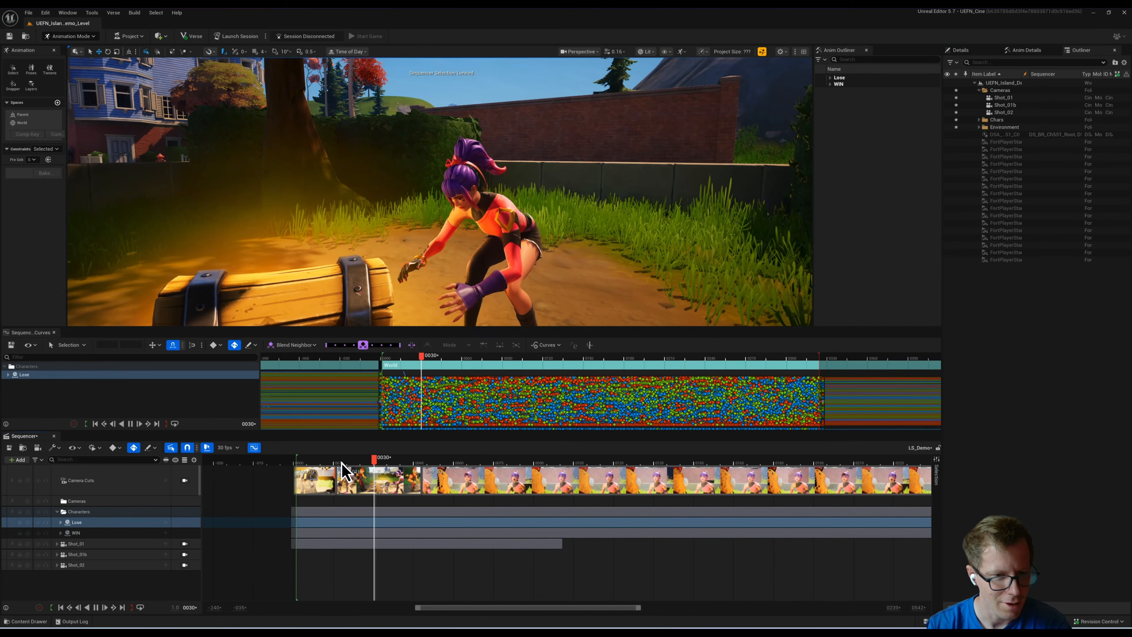
key(space)
shift+click(78, 535)
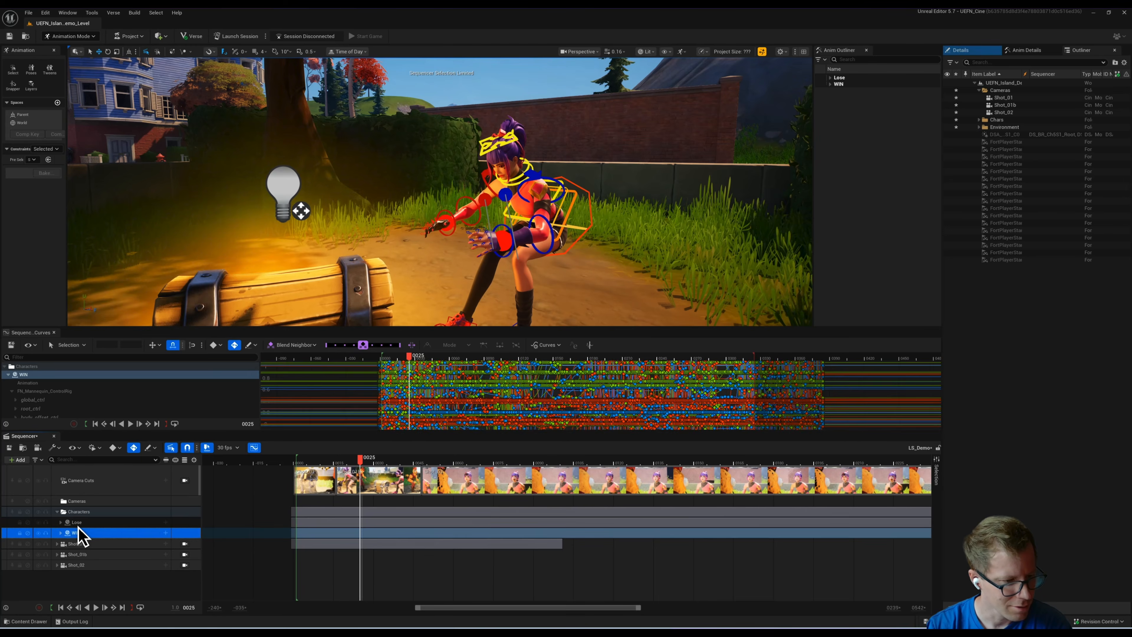
double_click(80, 533)
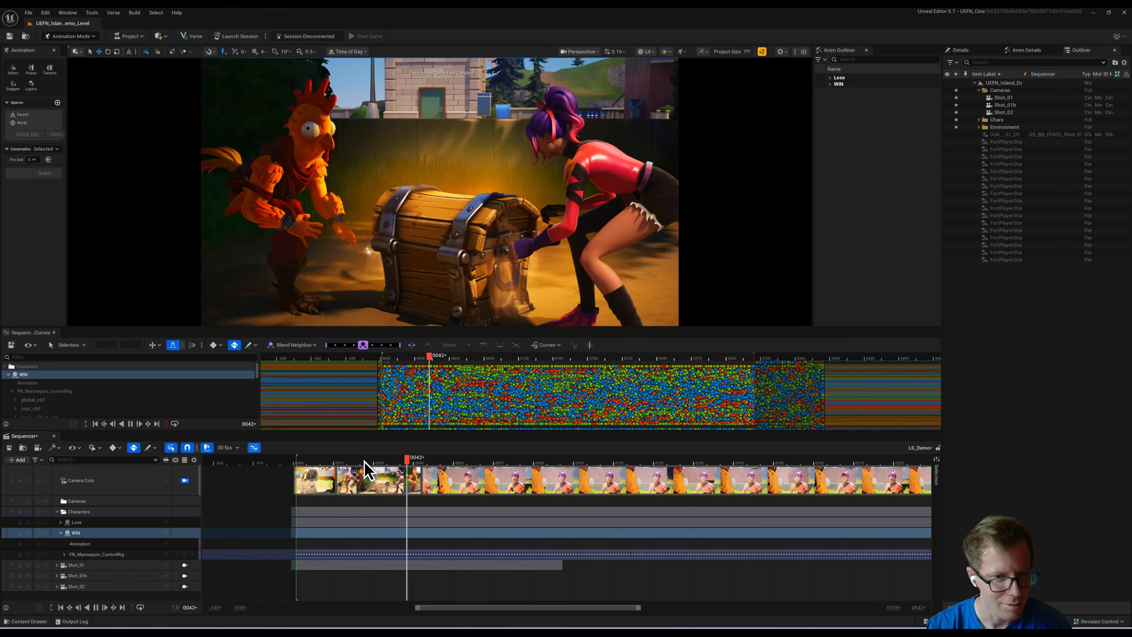
key(space)
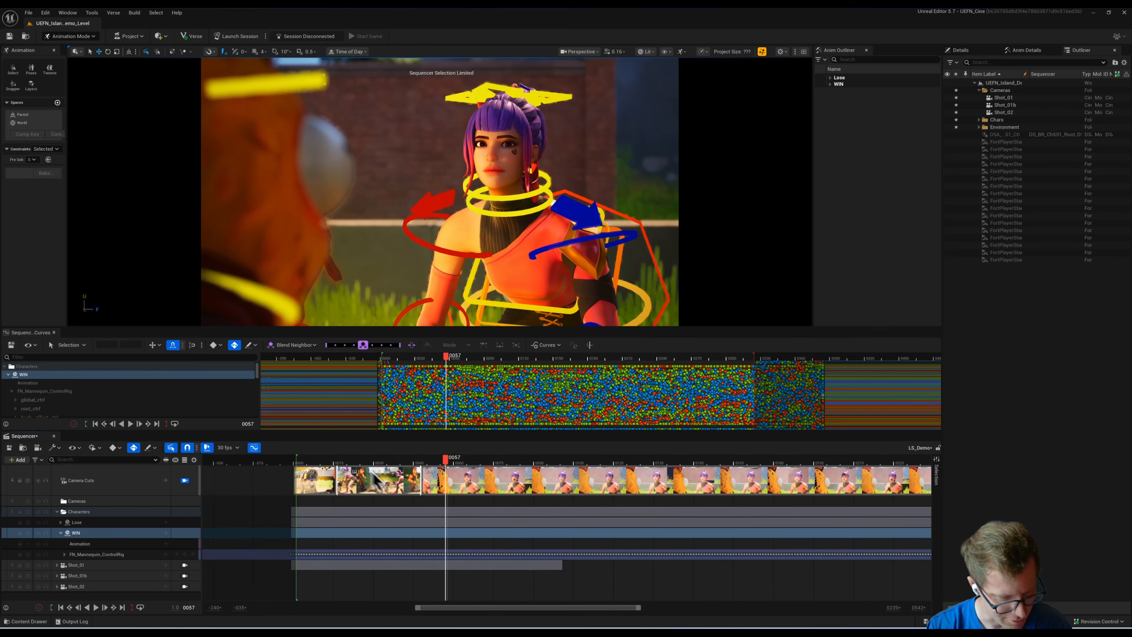
Step: Expand the WIN character's FN_Mannequin_ControlRig track and examine the keys of its individual controls around frame 57
click(184, 555)
scroll(460, 582, down, 10)
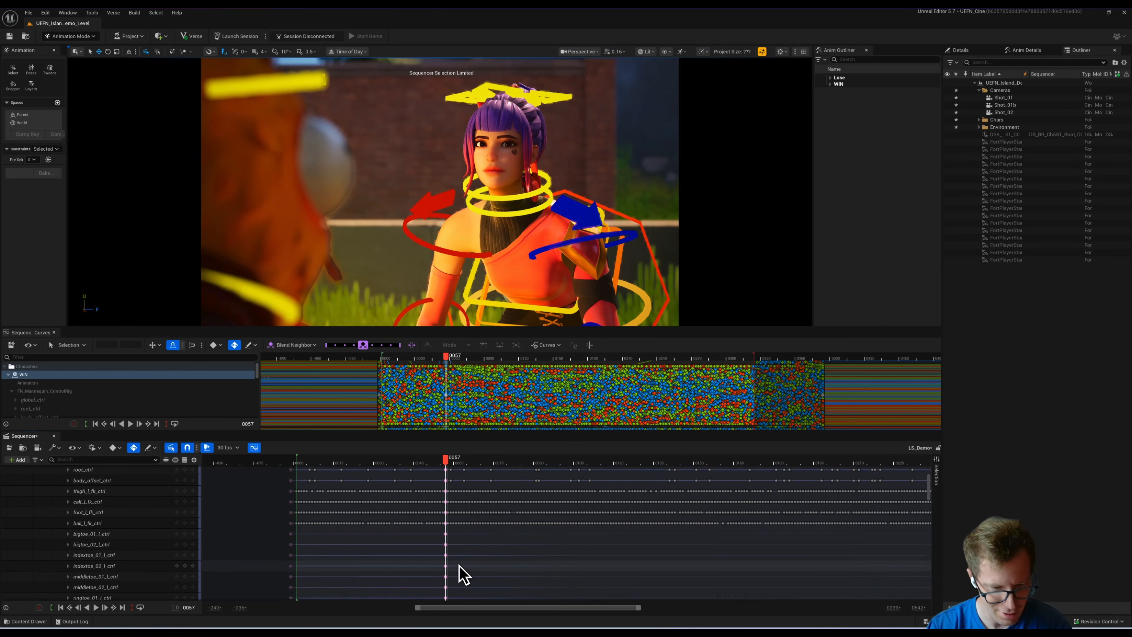
scroll(463, 579, down, 15)
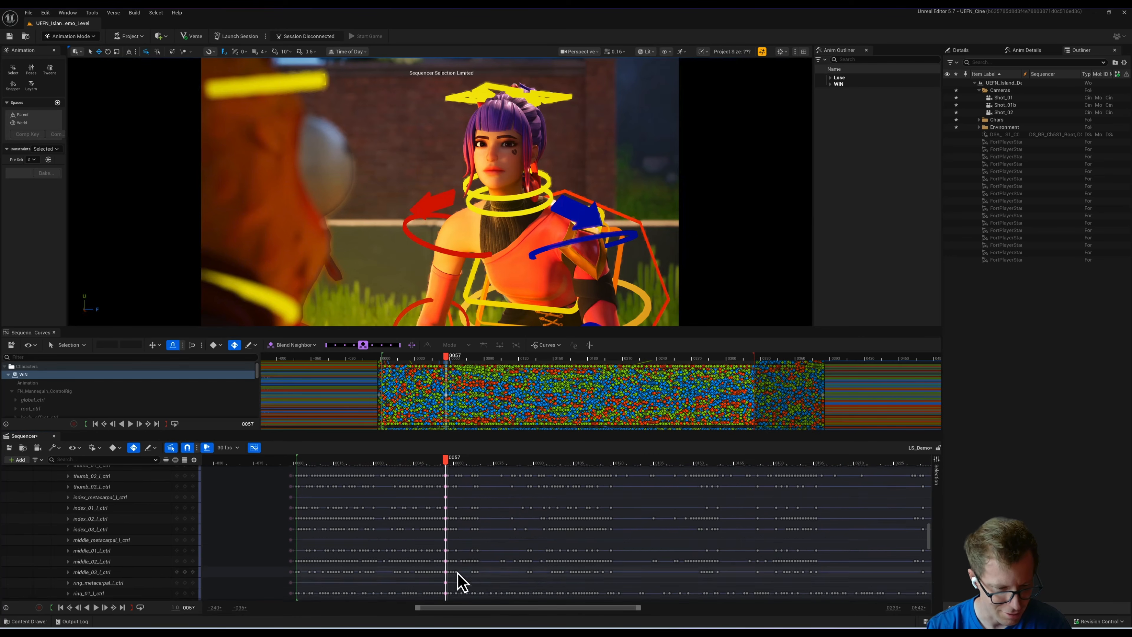
scroll(460, 575, up, 20)
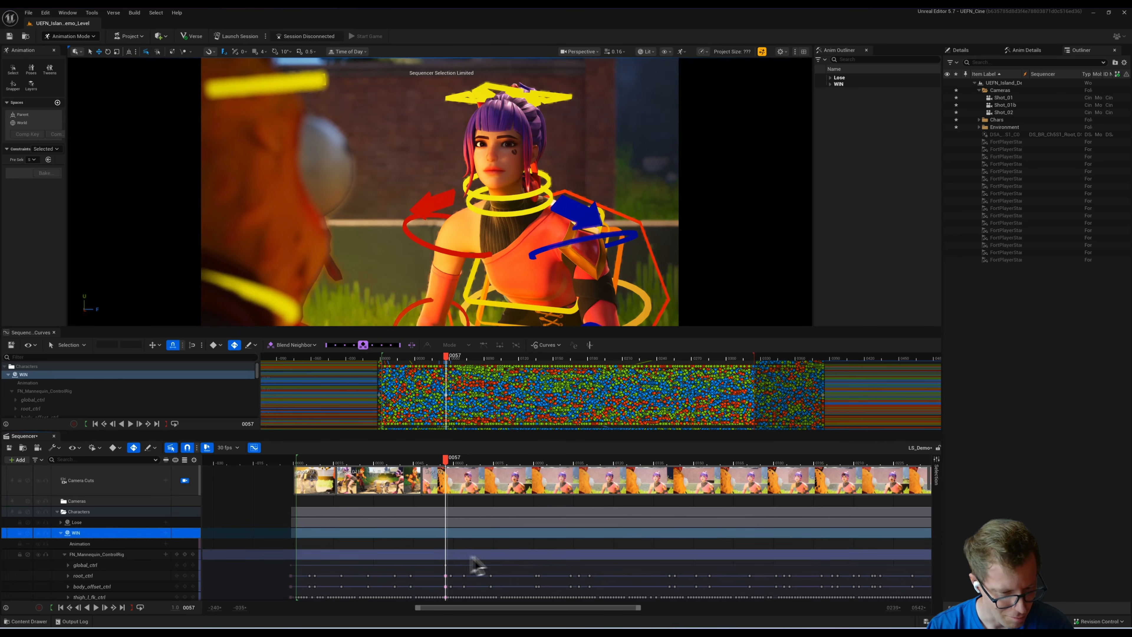
ctrl+scroll(453, 578, up, 8)
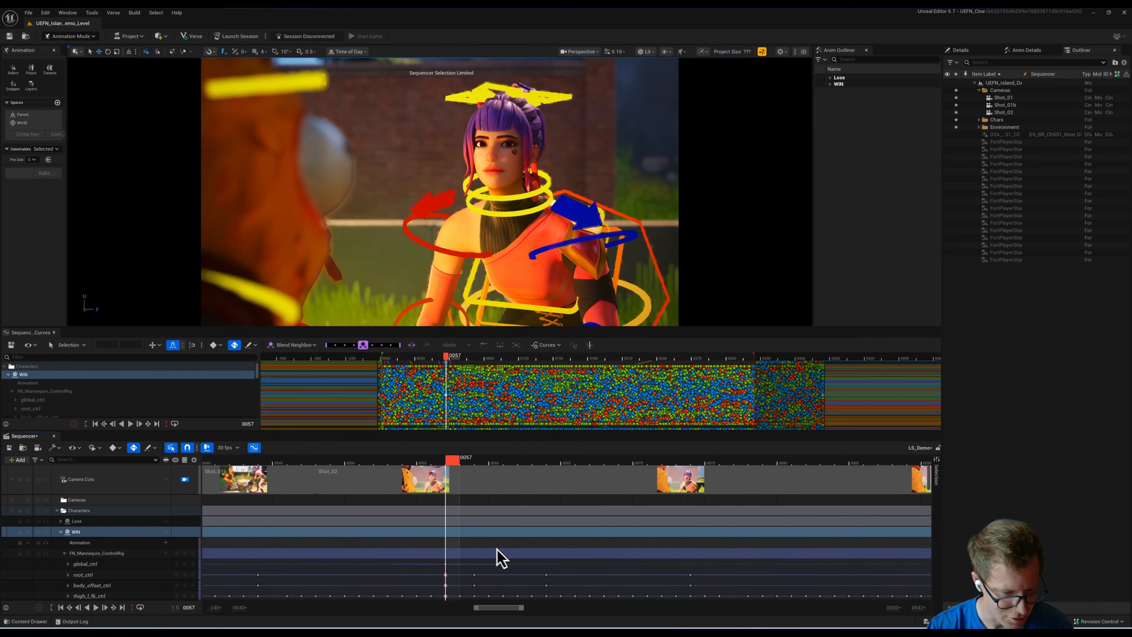
right_click(448, 567)
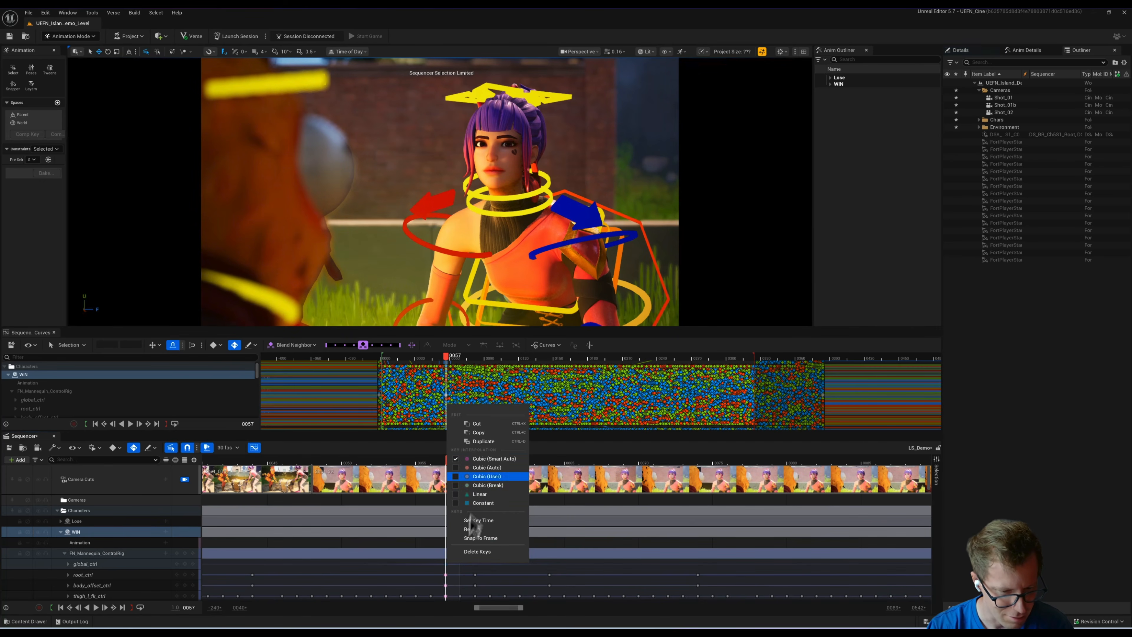
Step: Add a timeline mark at frame 57 and collapse the WIN character's FN_Mannequin_ControlRig track
right_click(449, 459)
right_click(450, 459)
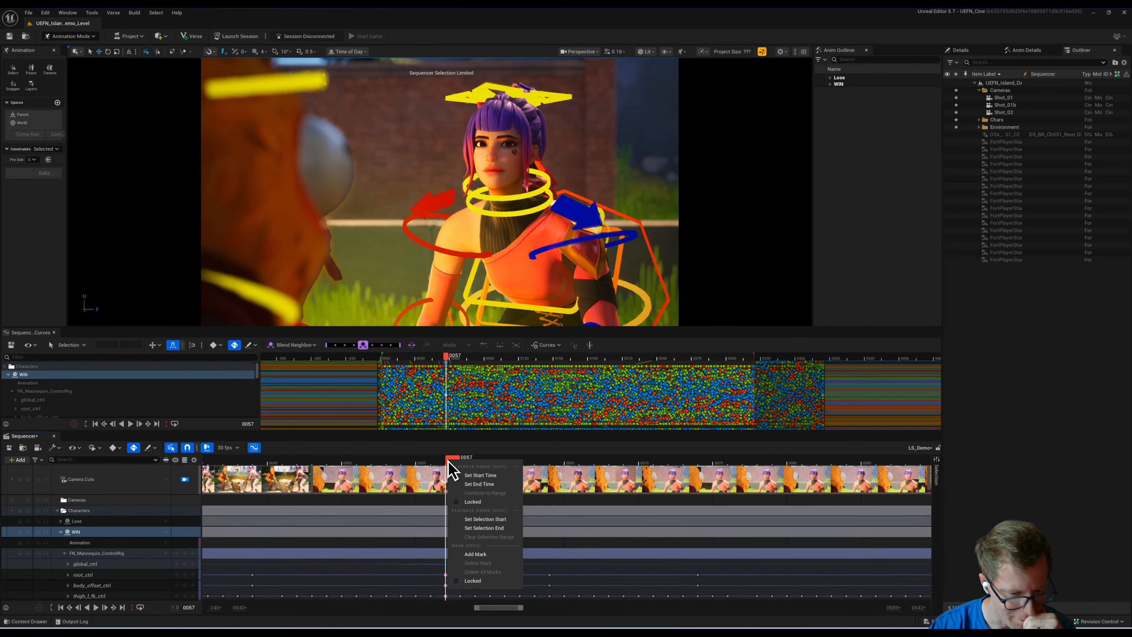
click(482, 553)
mouse_move(452, 460)
mouse_down()
mouse_move(527, 461)
mouse_move(438, 461)
mouse_up()
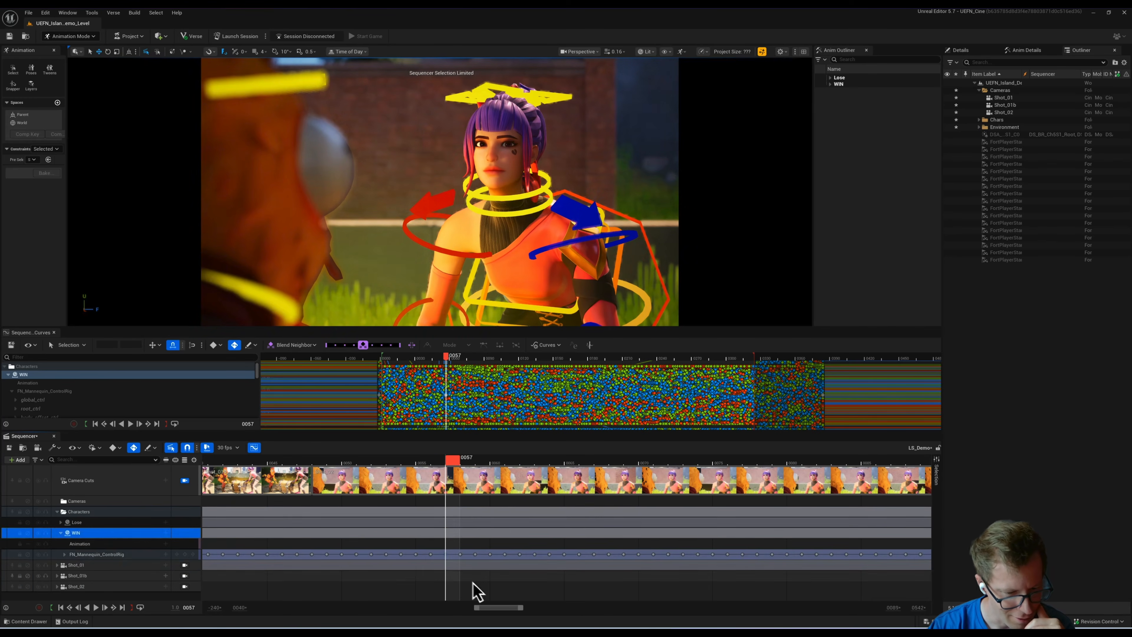
click(471, 585)
Step: Select all WIN control rig keys after frame 57 and shift them several frames later to create a hold
right_drag(808, 567, 310, 567)
ctrl+scroll(451, 560, down, 13)
ctrl+scroll(466, 561, up, 6)
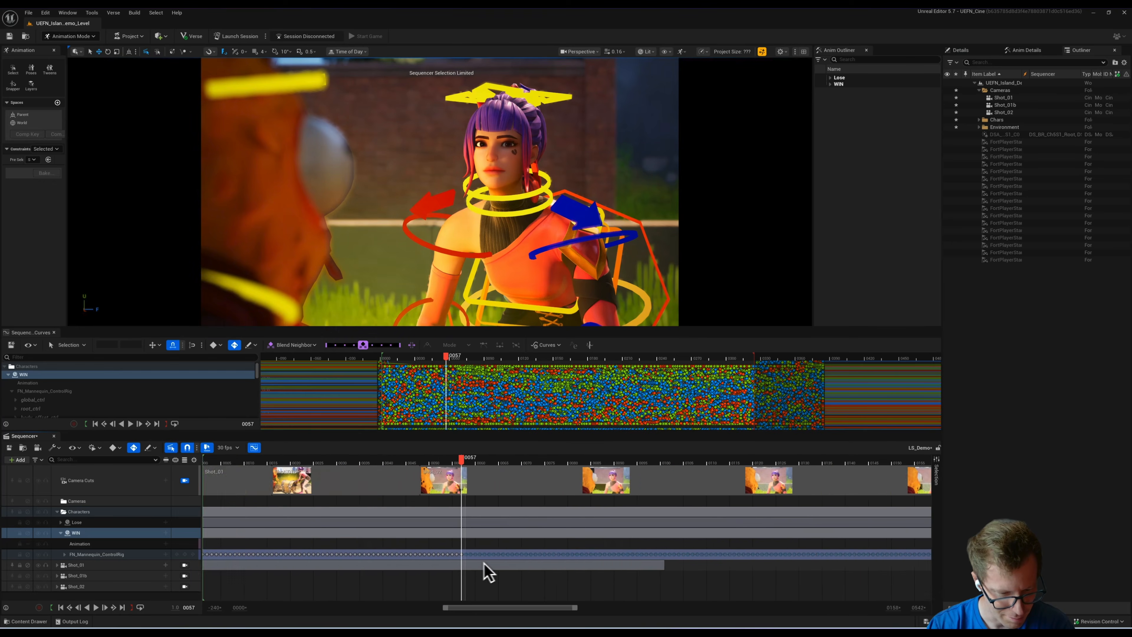
middle_drag(495, 558, 498, 556)
drag(498, 554, 538, 556)
drag(538, 556, 548, 556)
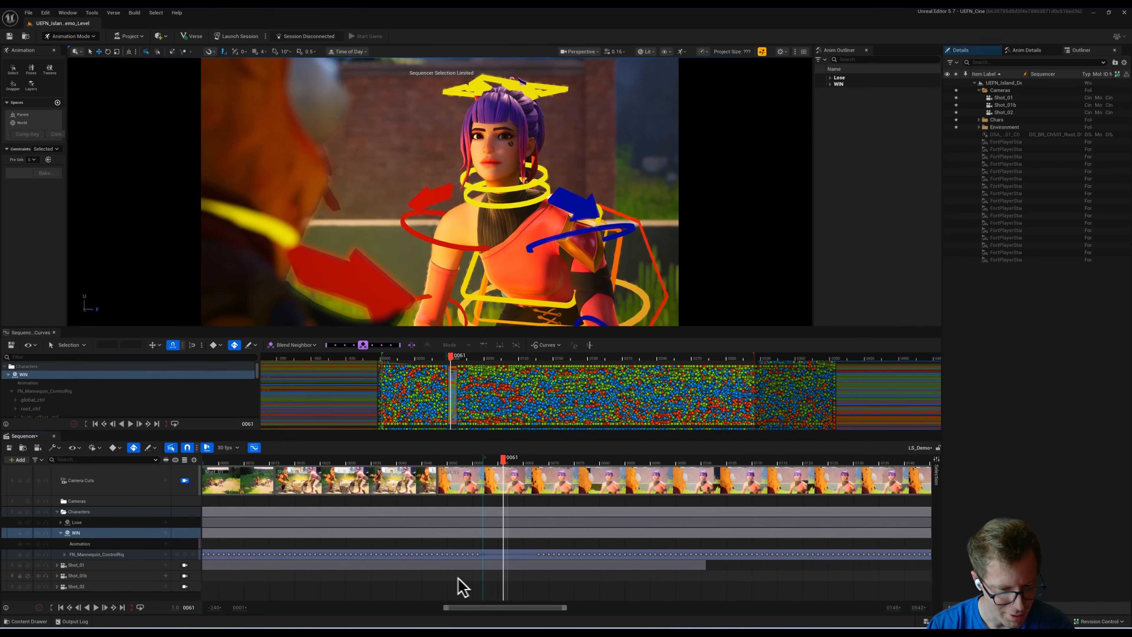
Step: Go back to frame 57 and replay the Shot_01b to Shot_02 cut to judge the WIN character's hold
right_drag(472, 577, 455, 571)
ctrl+scroll(472, 571, up, 5)
drag(488, 459, 455, 457)
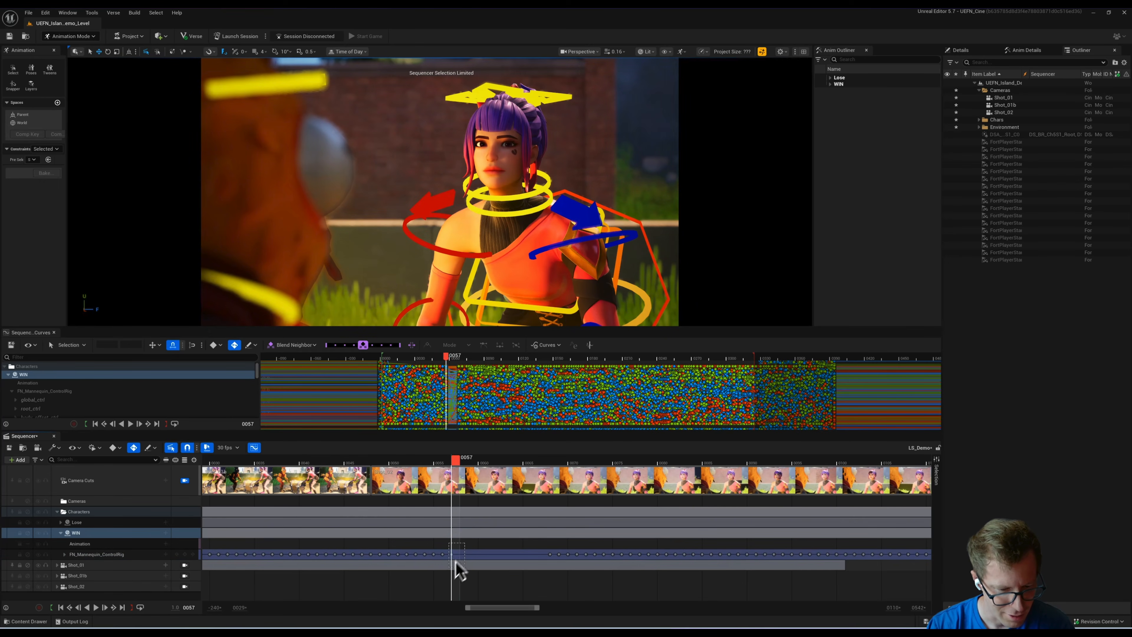
drag(459, 568, 450, 580)
drag(455, 460, 306, 460)
key(space)
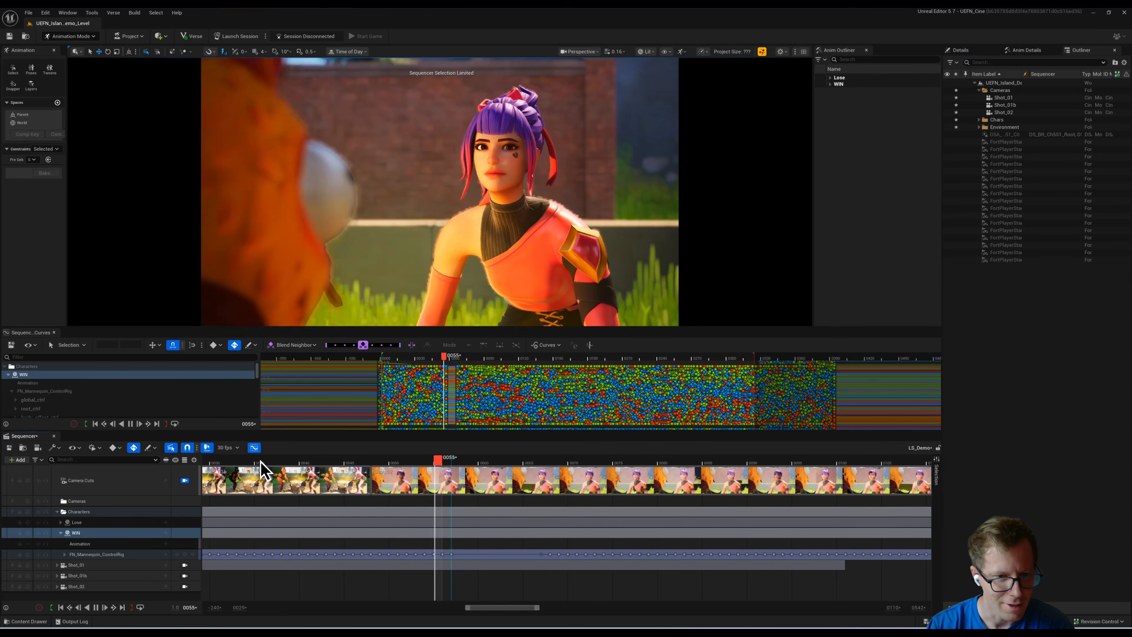
click(261, 461)
click(267, 460)
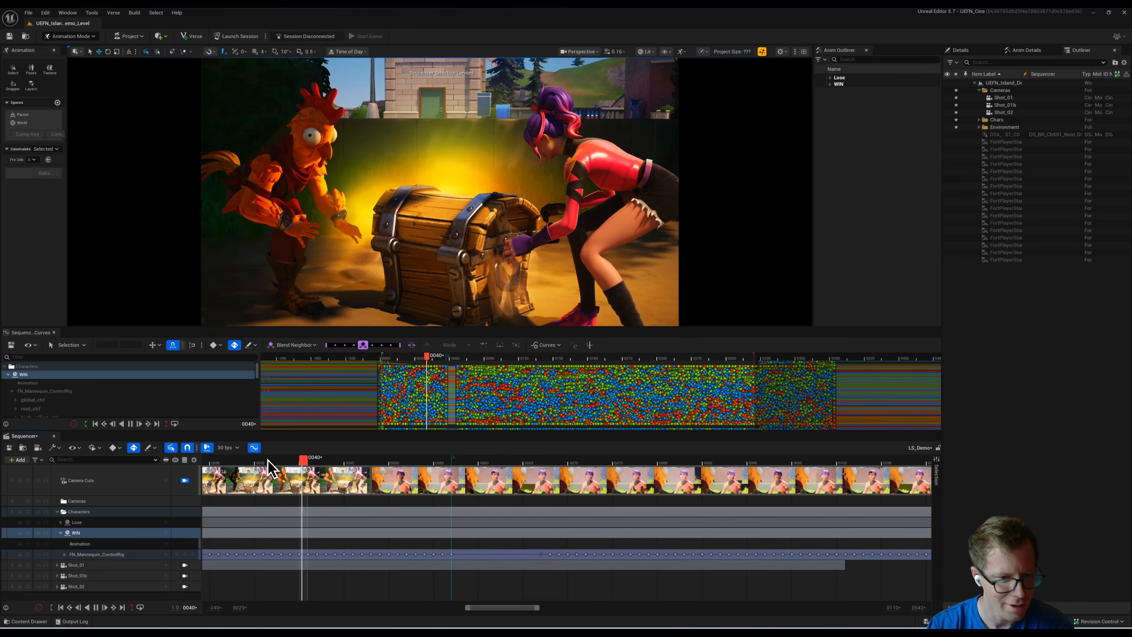
key(space)
Step: Lengthen the WIN character's hold by shifting the keys after the frame 57 mark further along, replaying from Shot_01b between adjustments
ctrl+scroll(492, 548, down, 13)
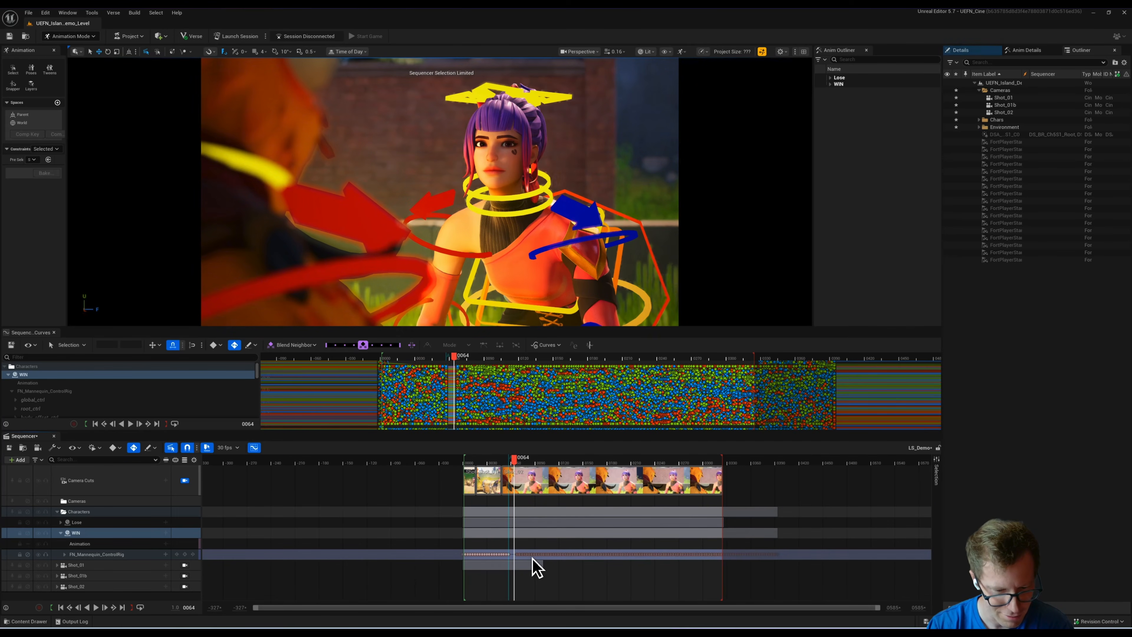
drag(533, 556, 539, 555)
click(485, 462)
key(space)
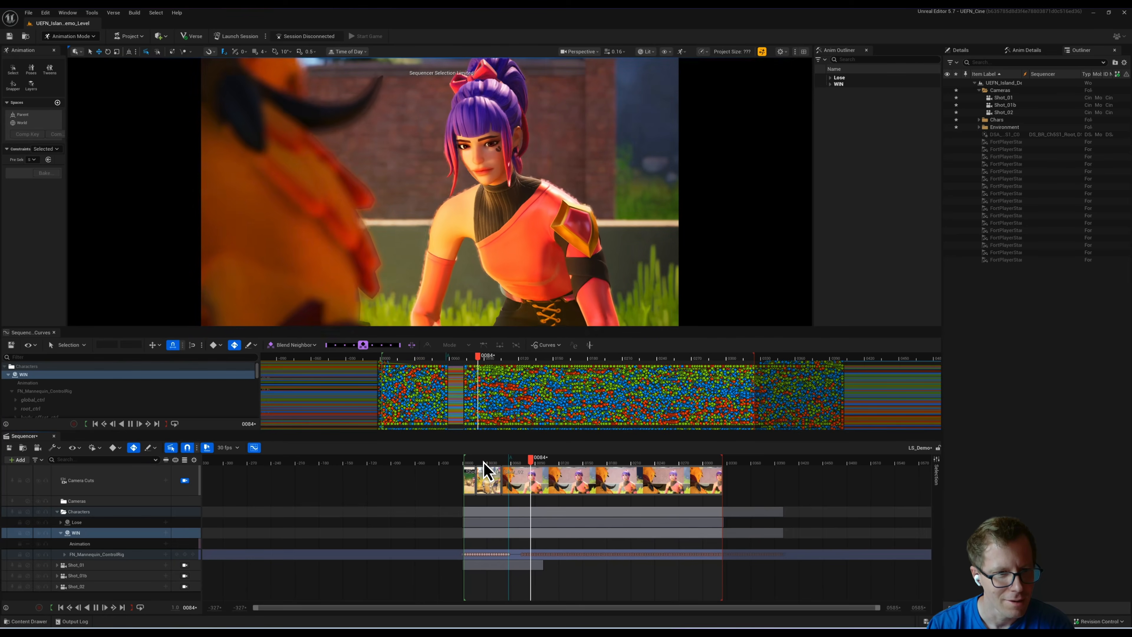
click(484, 462)
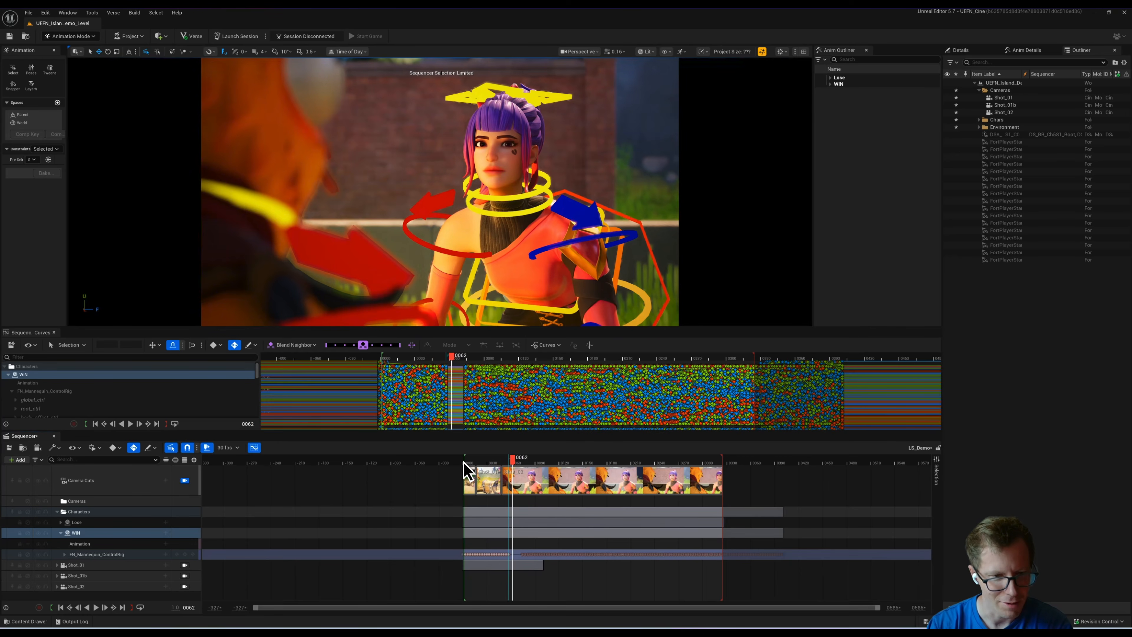
click(484, 462)
key(space)
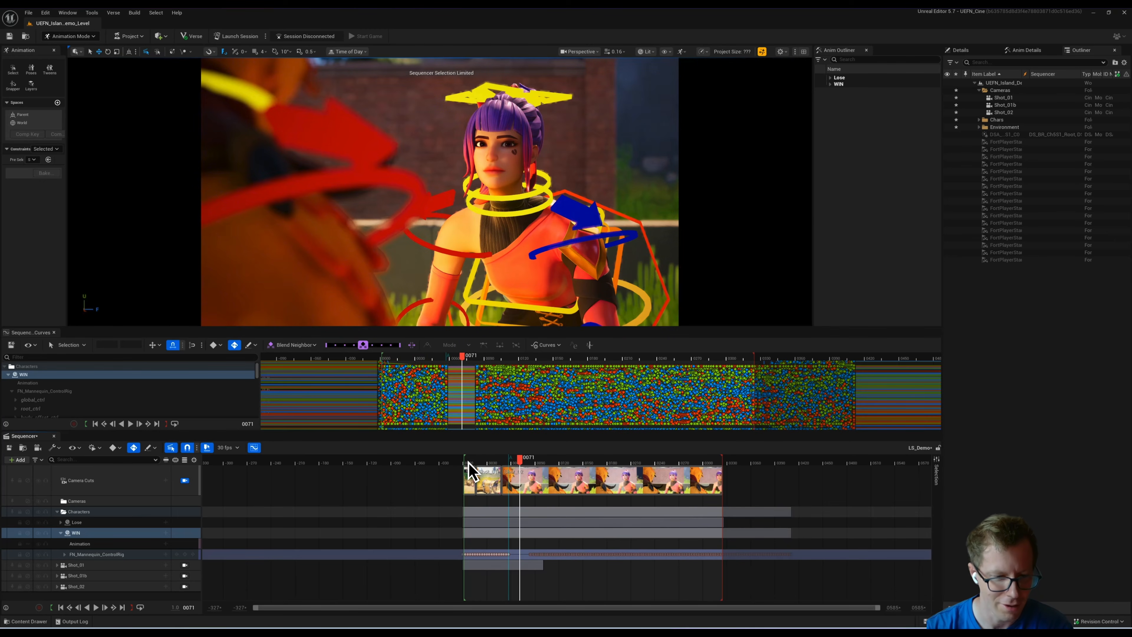
Step: Play the sequence repeatedly from the opening shots into Shot_02 to check the lengthened hold in context
click(471, 462)
key(space)
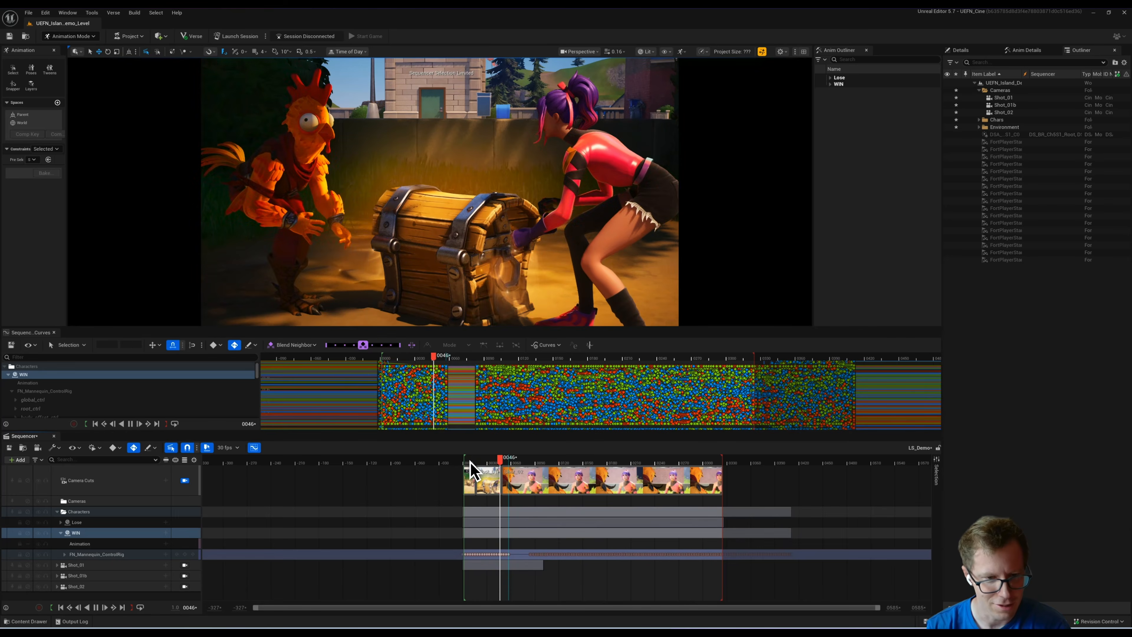
click(473, 464)
key(space)
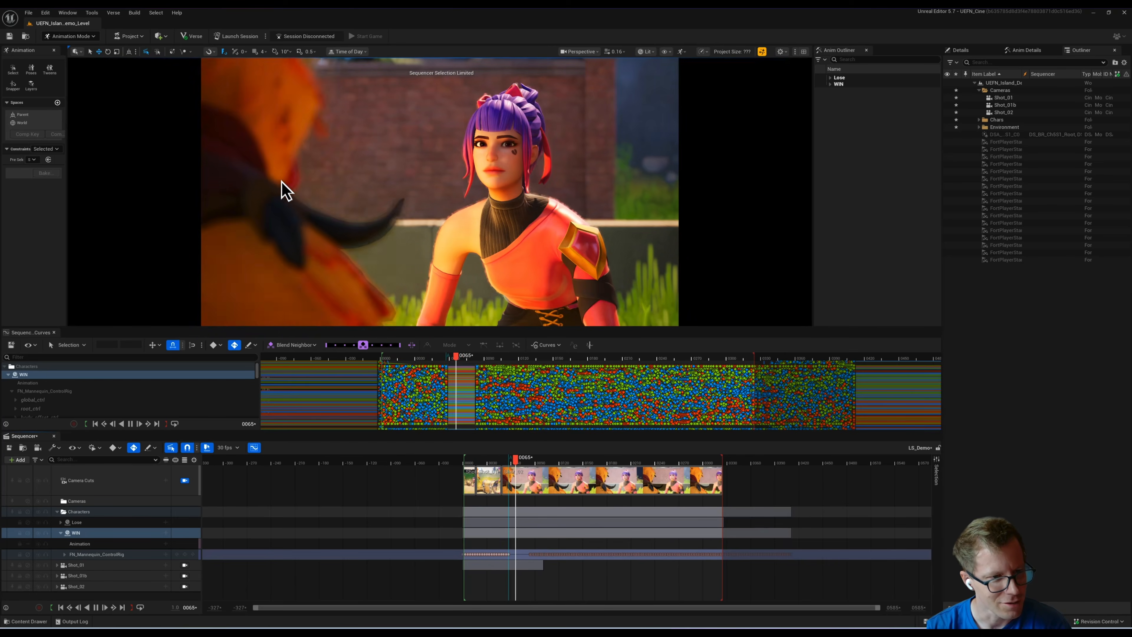
key(space)
click(466, 463)
key(space)
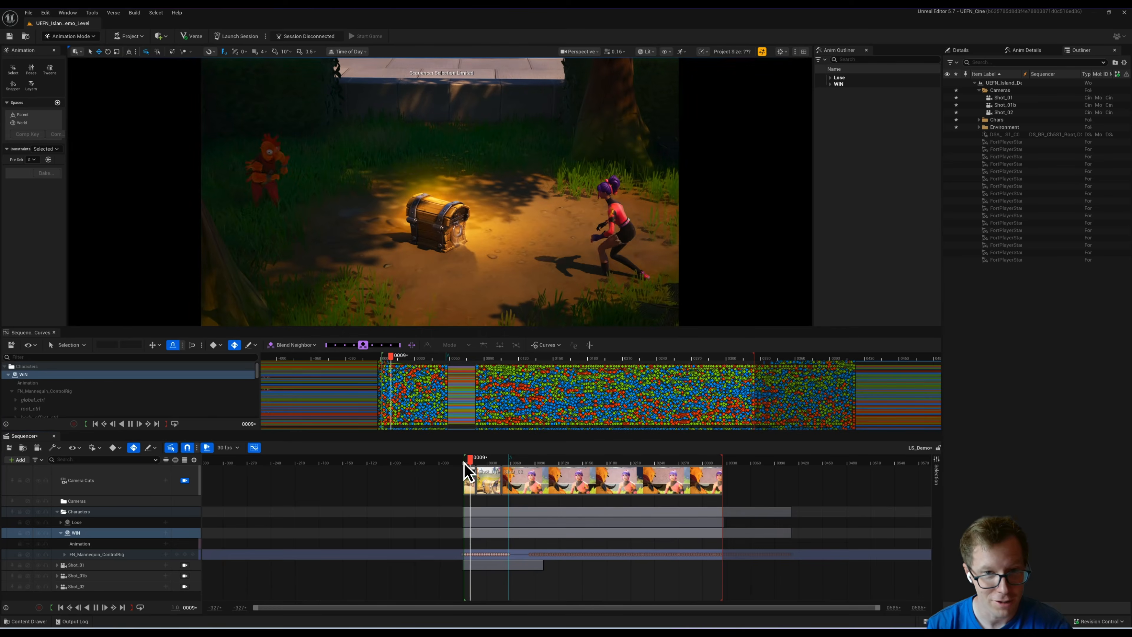
key(space)
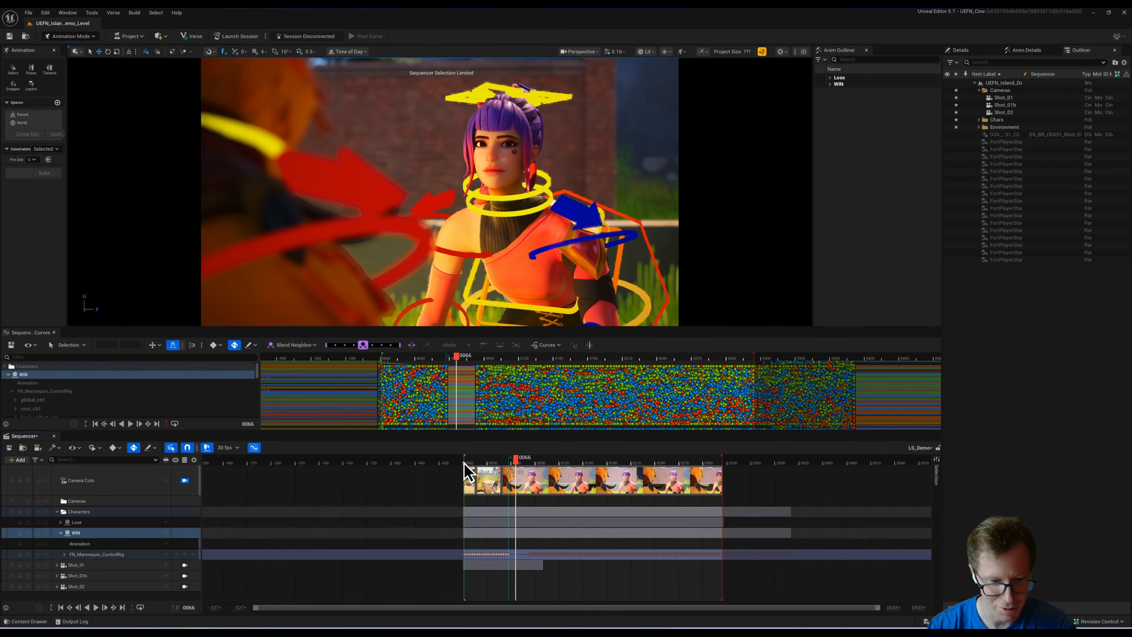
click(487, 465)
key(space)
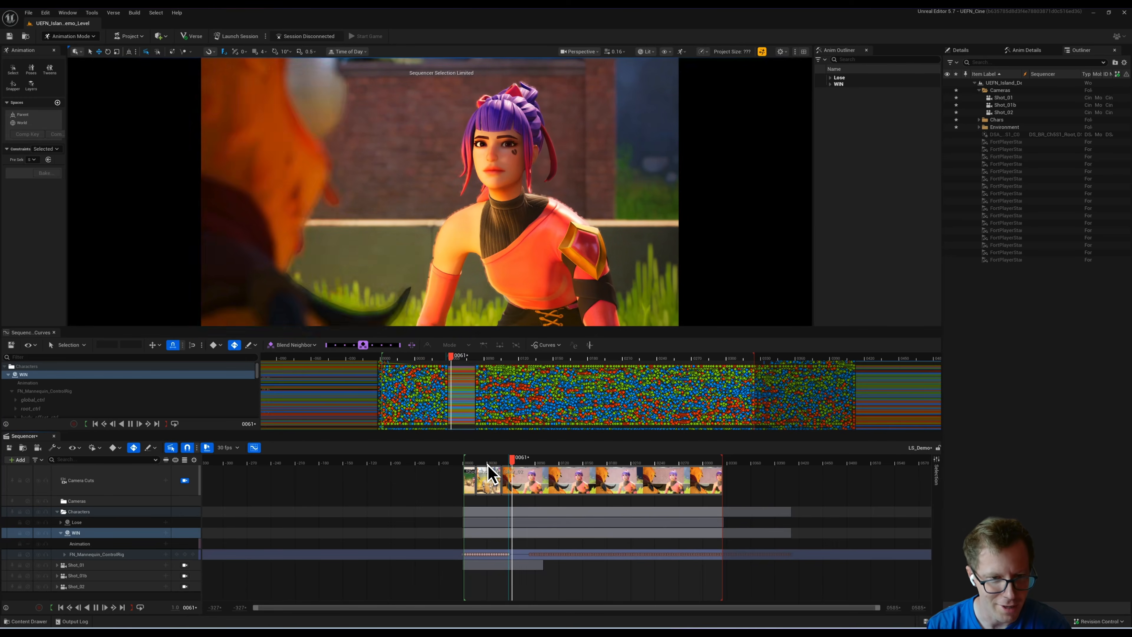
key(space)
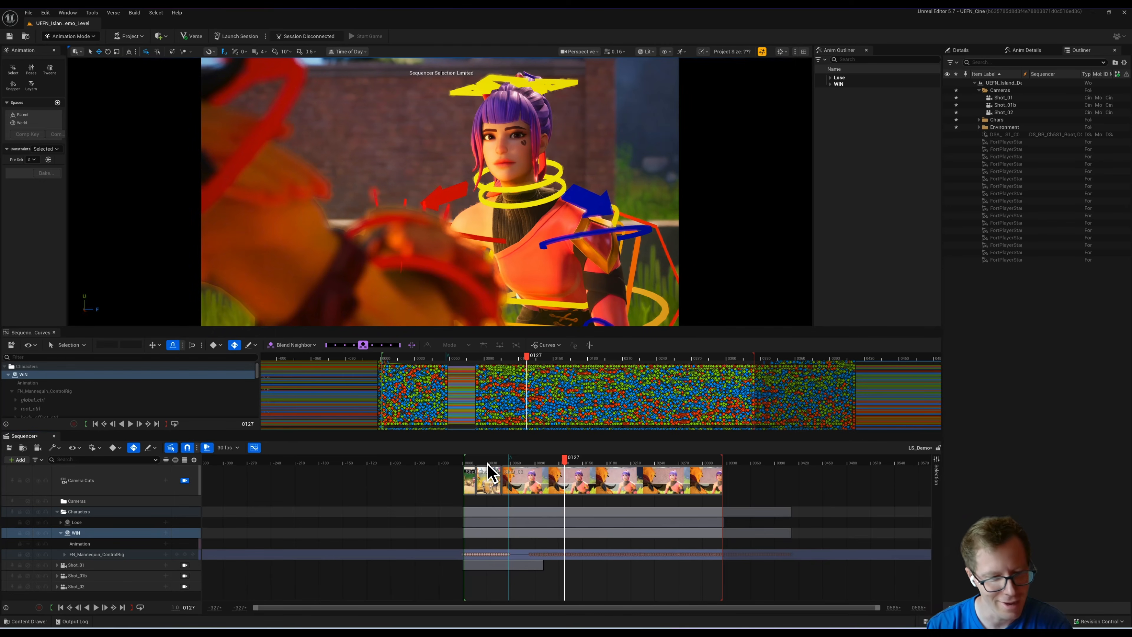
click(488, 464)
Step: Expand the WIN control rig, filter the tracks by "body", and display the curves of its body_ctrl
click(121, 565)
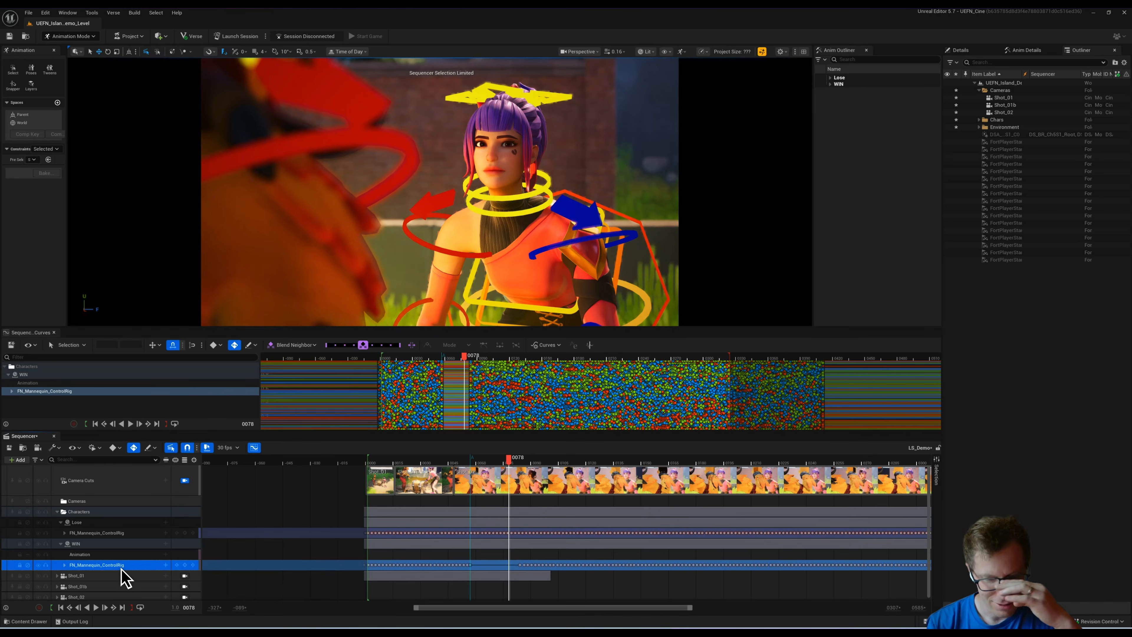
click(65, 565)
scroll(136, 546, down, 3)
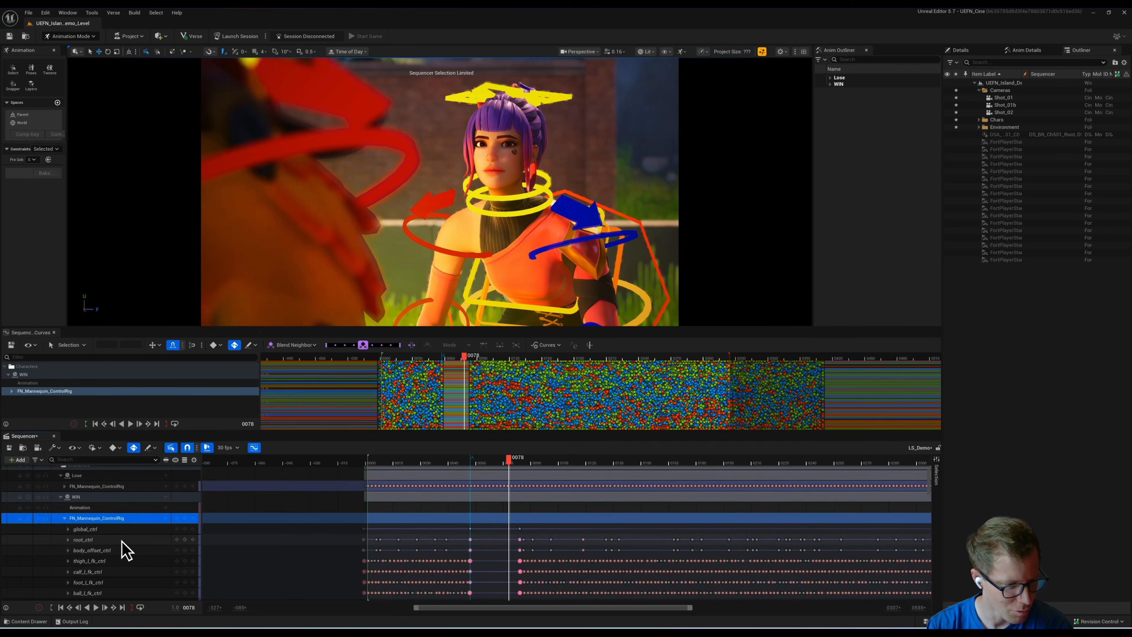
click(115, 463)
text(body)
click(90, 546)
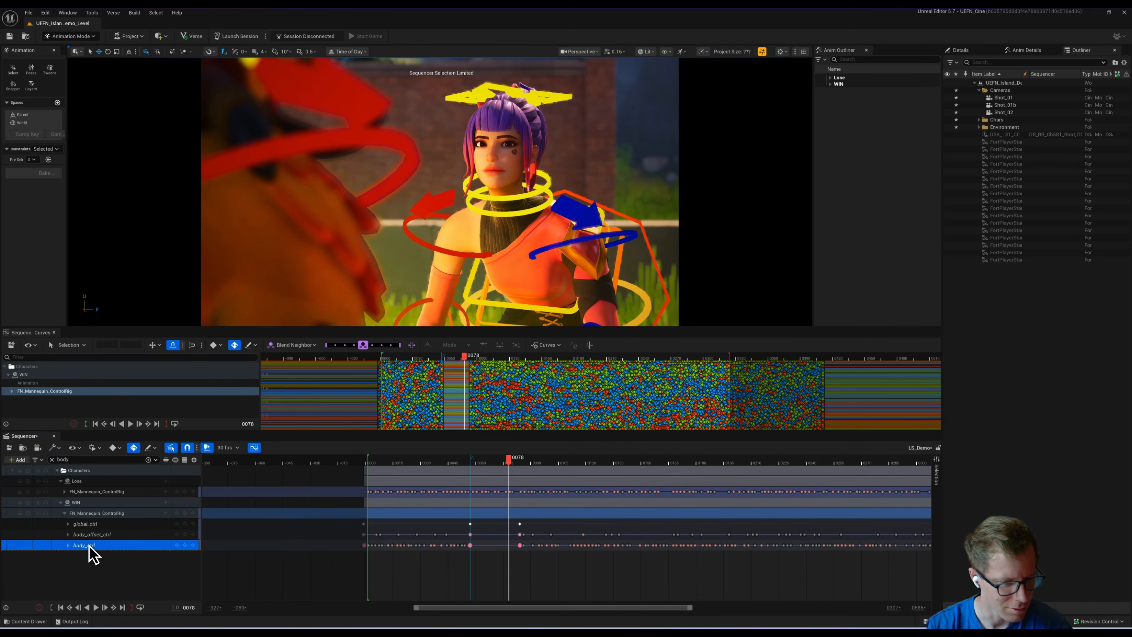
click(93, 545)
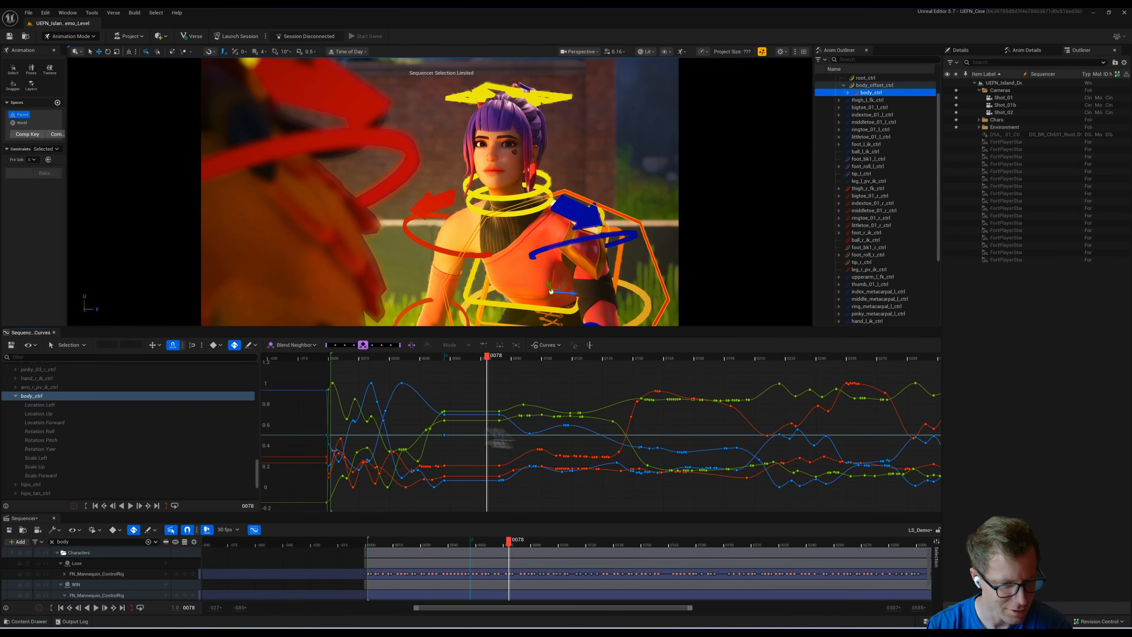
Step: Isolate the body_ctrl location curves, undo the change to the key near frame 56, and add location keys at frame 68 within the hold
right_drag(420, 440, 672, 369)
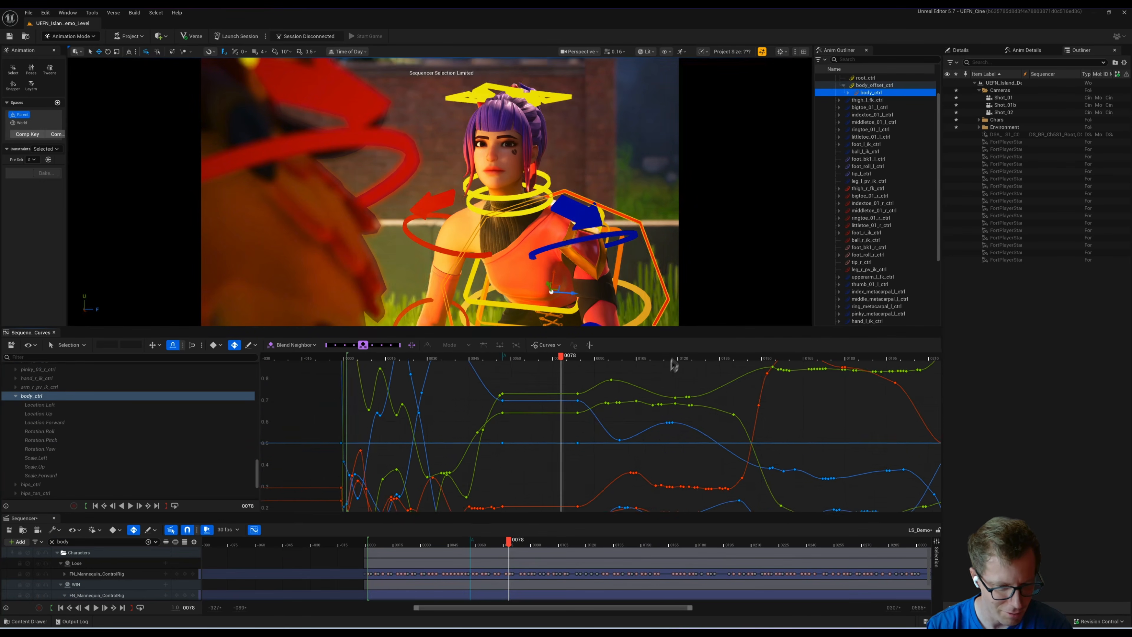
drag(563, 359, 506, 372)
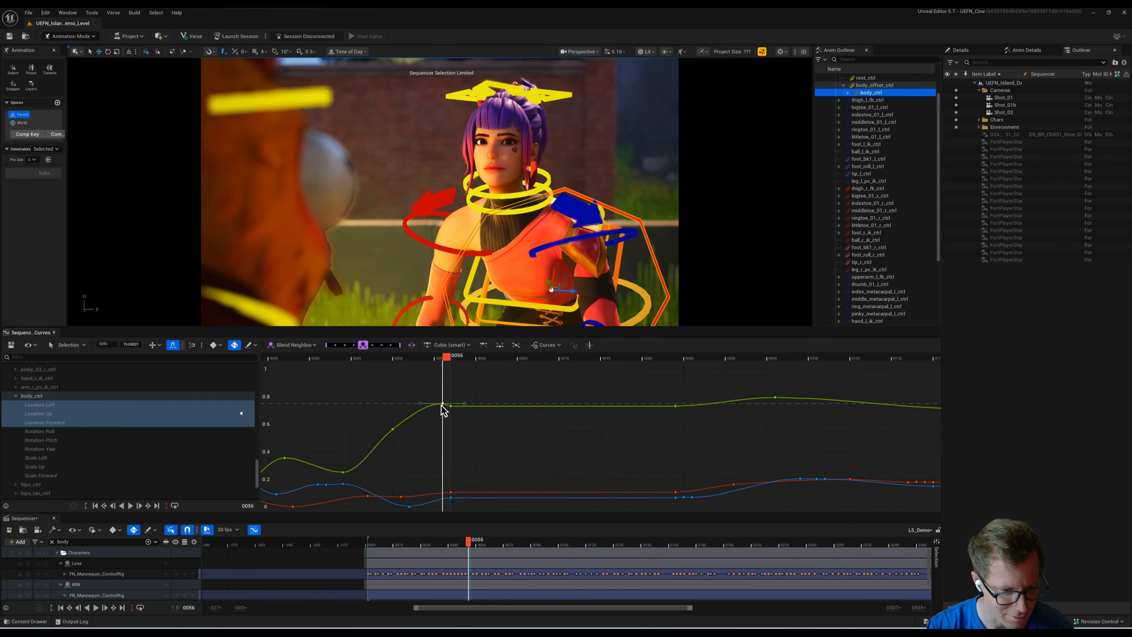
key(ctrl+z)
click(445, 430)
drag(448, 357, 544, 369)
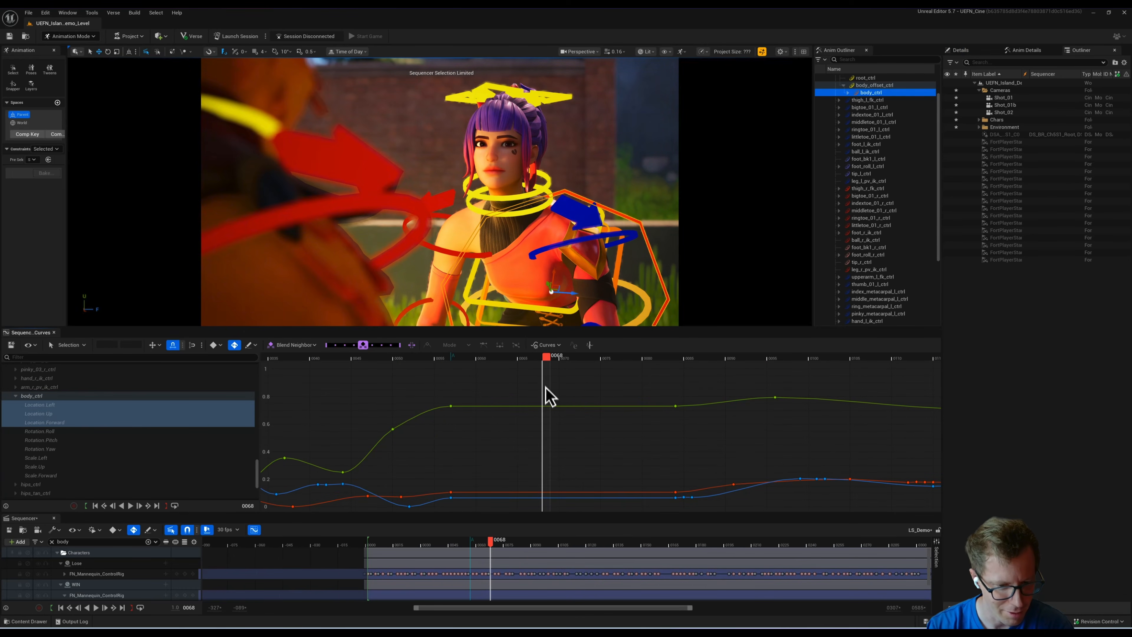
mouse_move(538, 379)
mouse_down()
mouse_move(503, 368)
mouse_move(543, 365)
mouse_up()
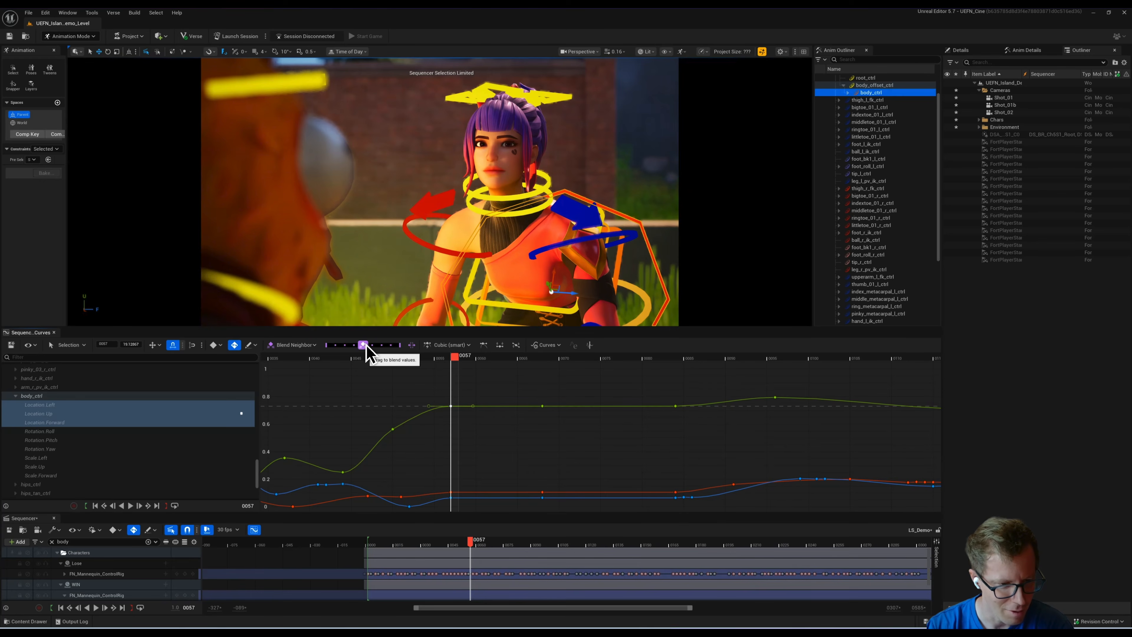
Step: Lower the body_ctrl Location Up key at frame 57 using Blend Neighbor, and play back the softened settle
drag(362, 346, 356, 346)
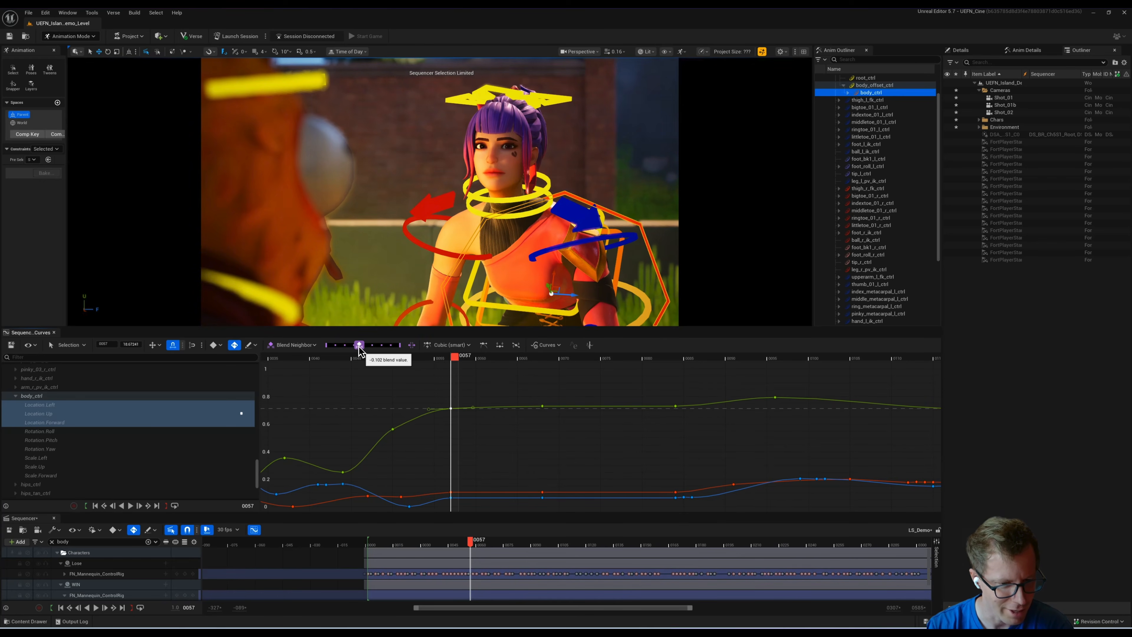
click(346, 358)
key(space)
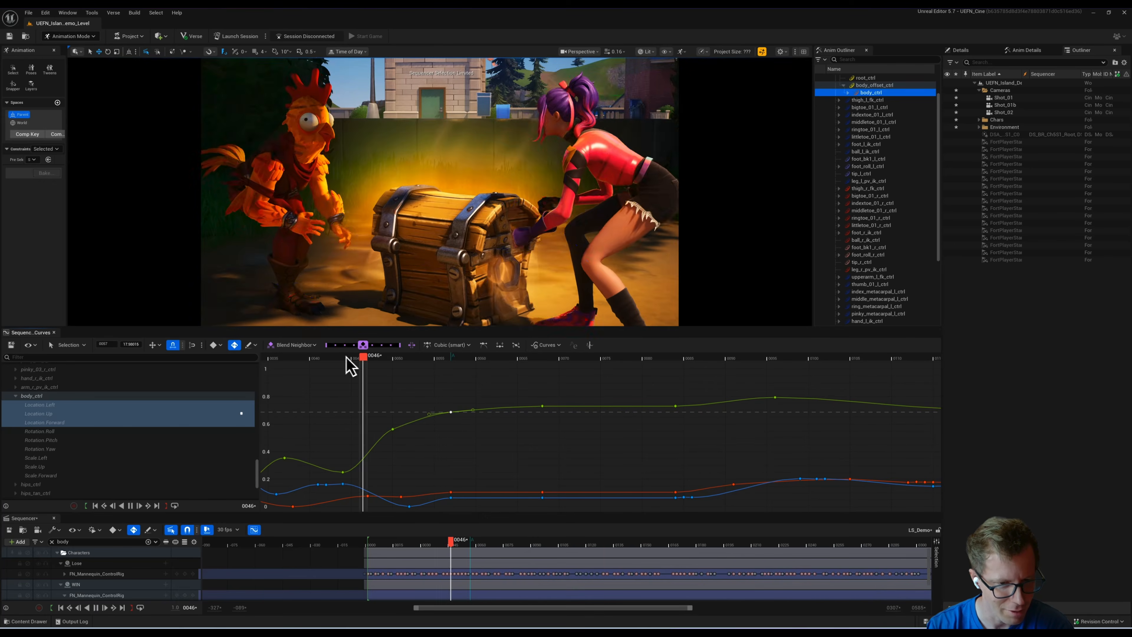
Step: Replay the cut into Shot_02 several times to evaluate the WIN character's slow upward drift during the hold
click(345, 357)
click(345, 358)
click(345, 358)
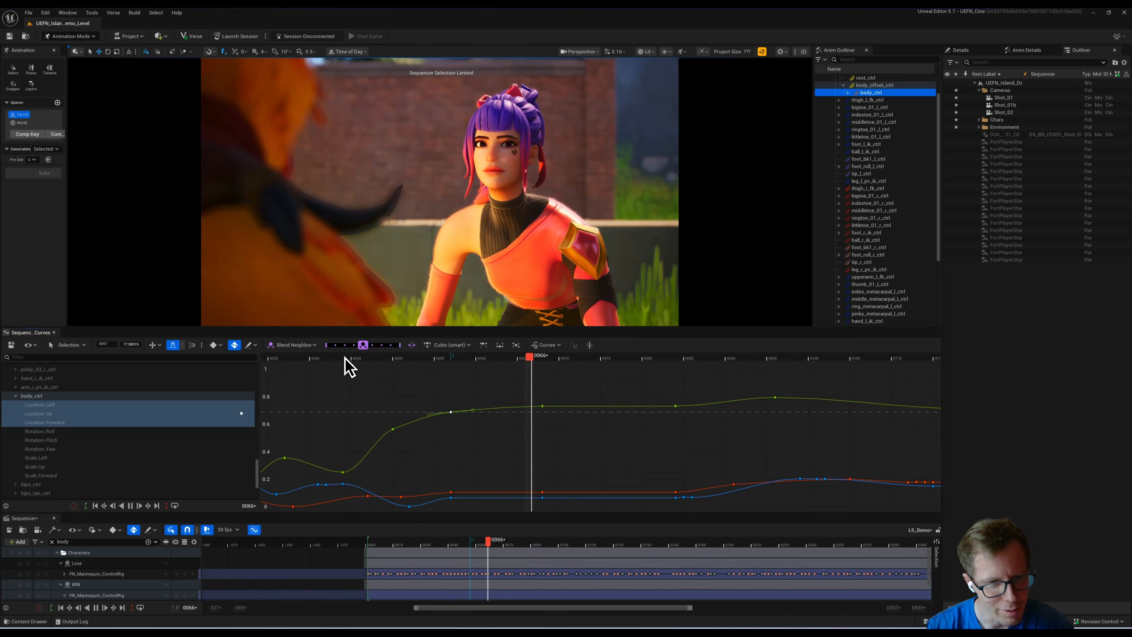
key(space)
click(345, 358)
key(space)
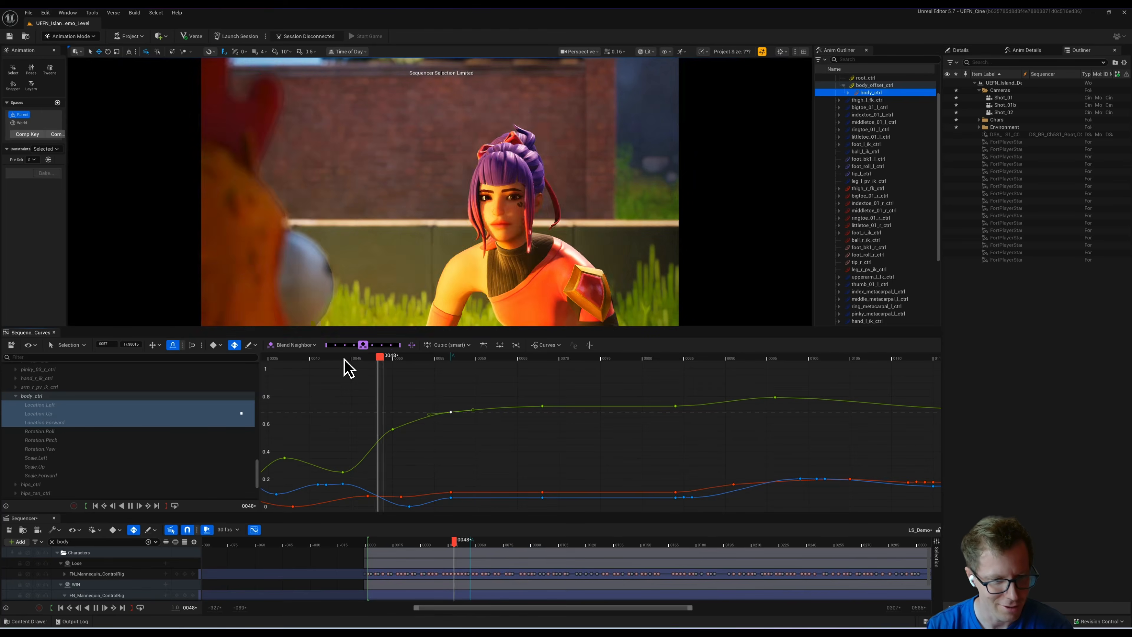
click(346, 357)
key(space)
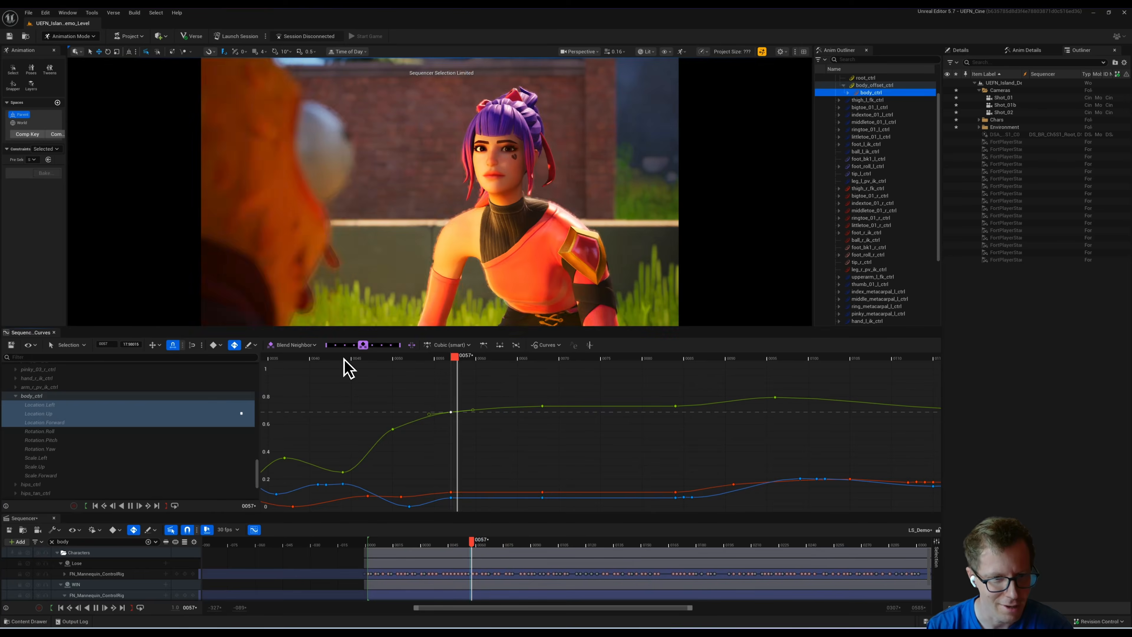
Step: Select the WIN character's head_ctrl and step through the frames around 64 to examine its rotation curves during the hold
key(space)
click(486, 98)
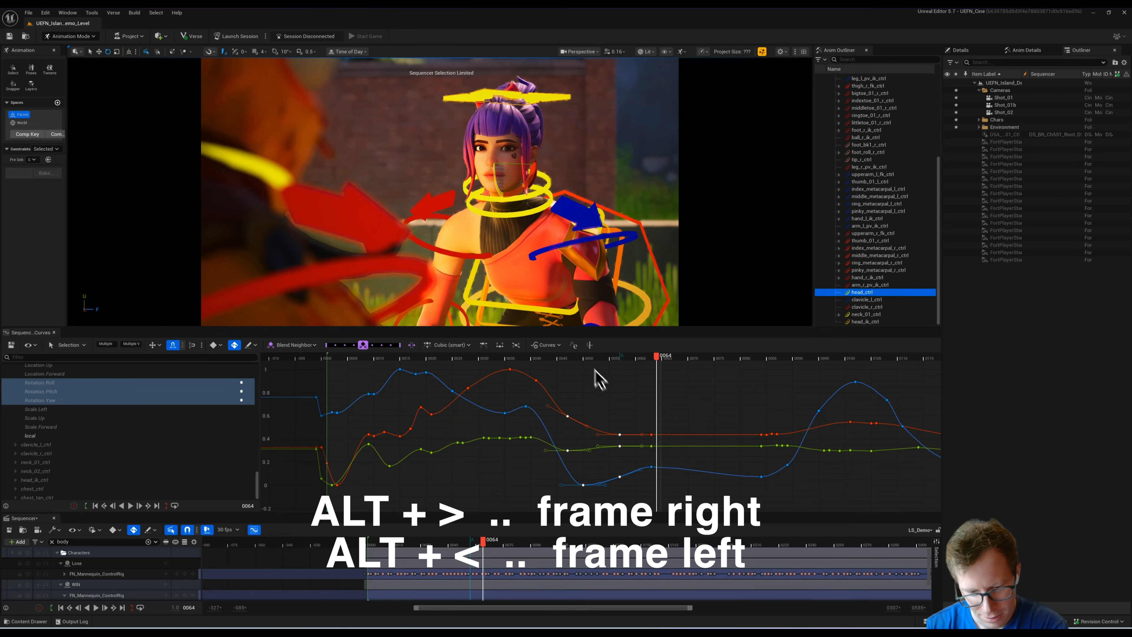
key(alt+period)
key(alt+period)
key(alt+comma)
key(alt+comma)
key(alt+period)
key(alt+period)
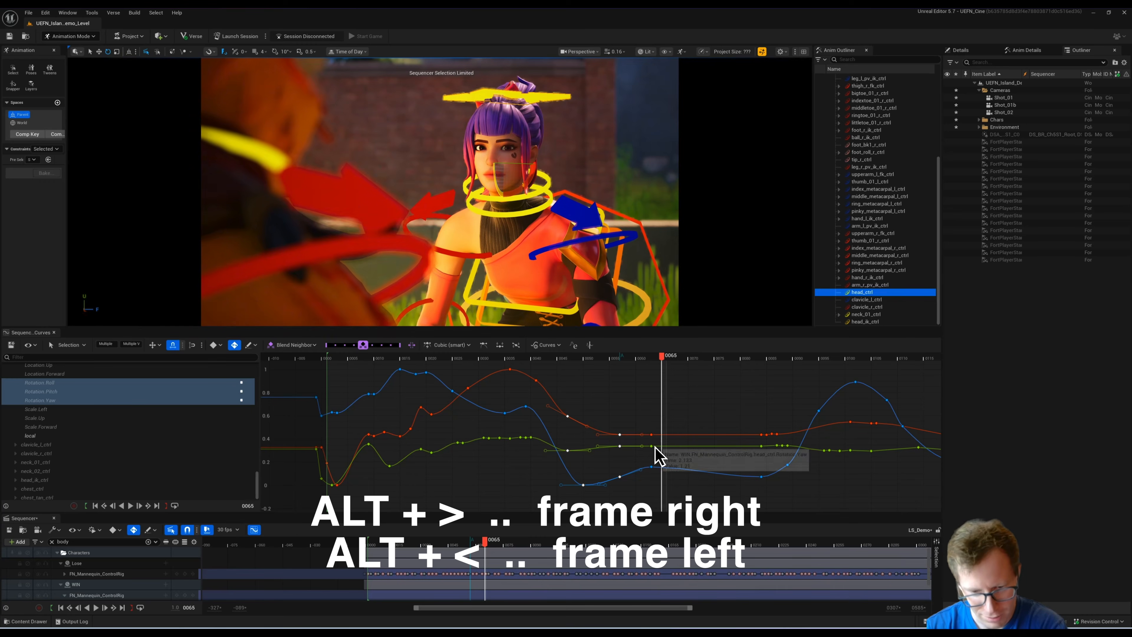
key(alt+period)
key(alt+period)
key(alt+period)
key(alt+period)
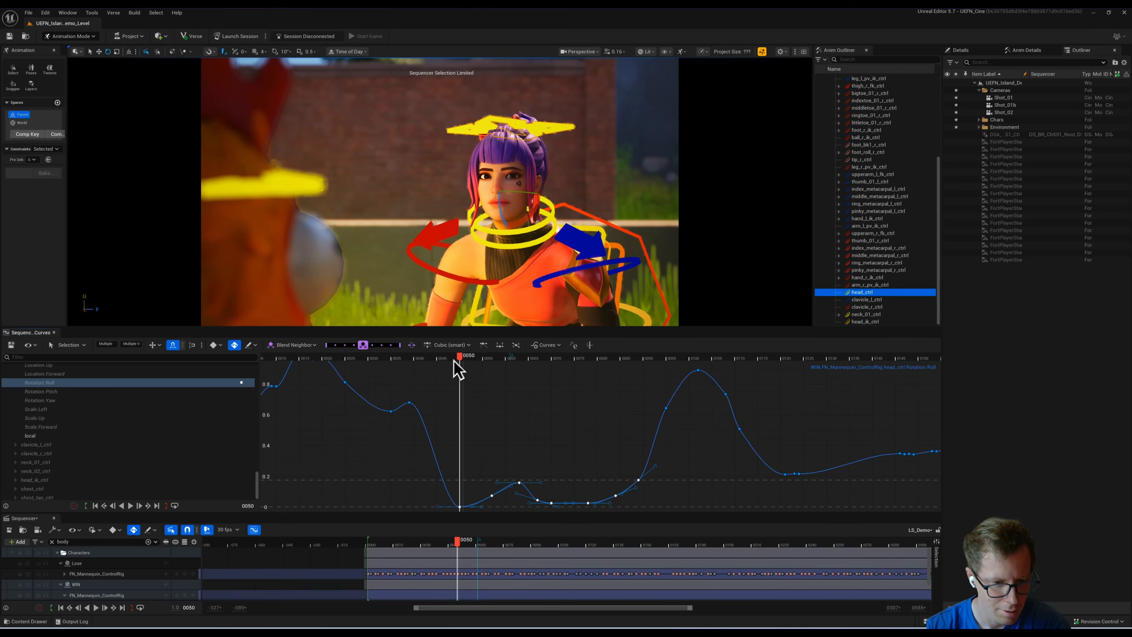
Step: Select the head_ctrl Rotation Roll keys between frames 50 and 73 and scale them taller with the curve editor's Transform tool
drag(459, 358, 551, 379)
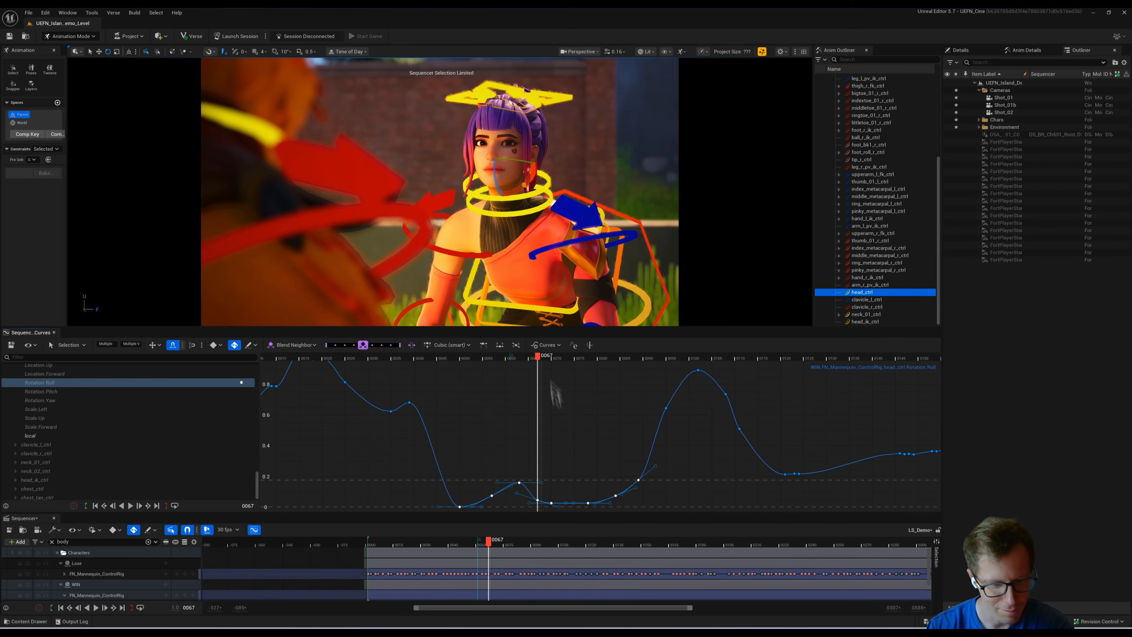
alt+right_drag(550, 475, 554, 496)
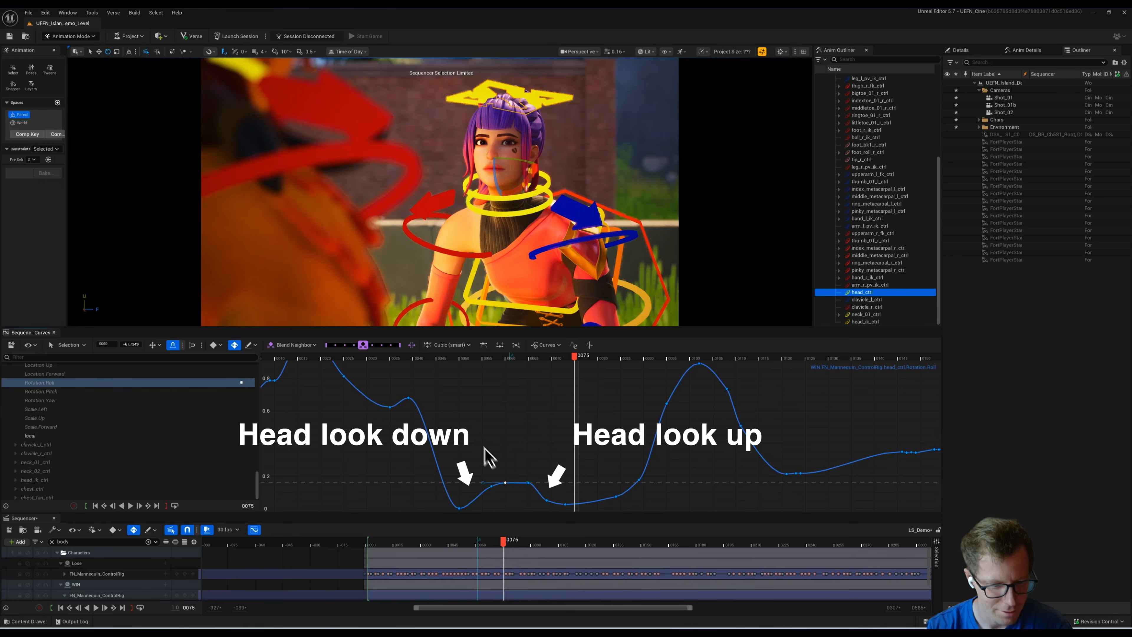
drag(581, 511, 580, 509)
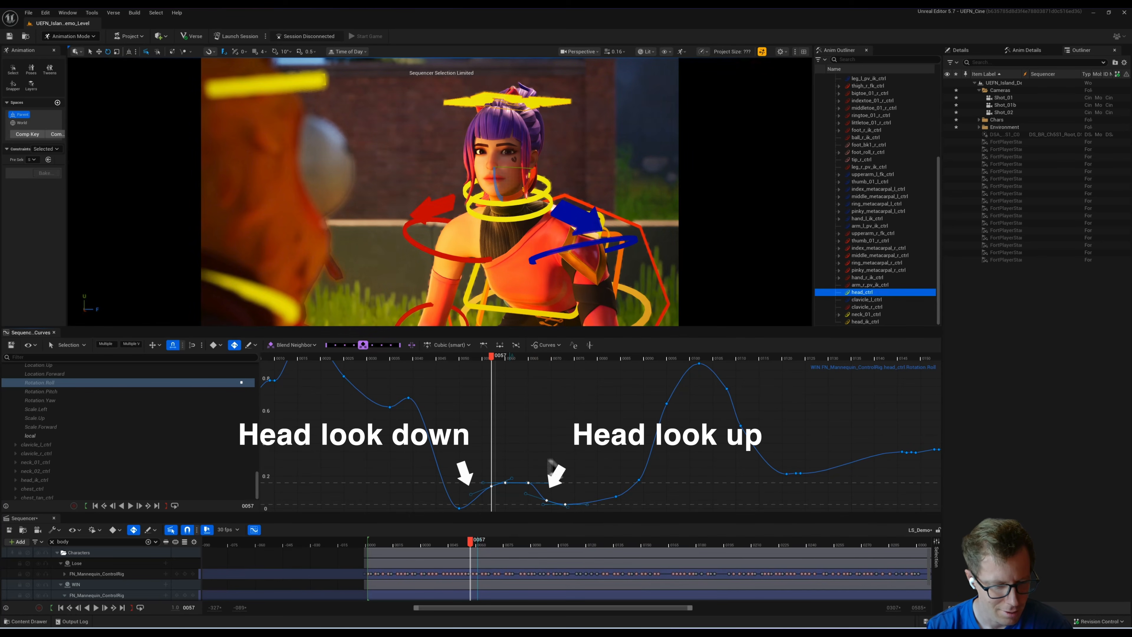
drag(453, 513, 453, 512)
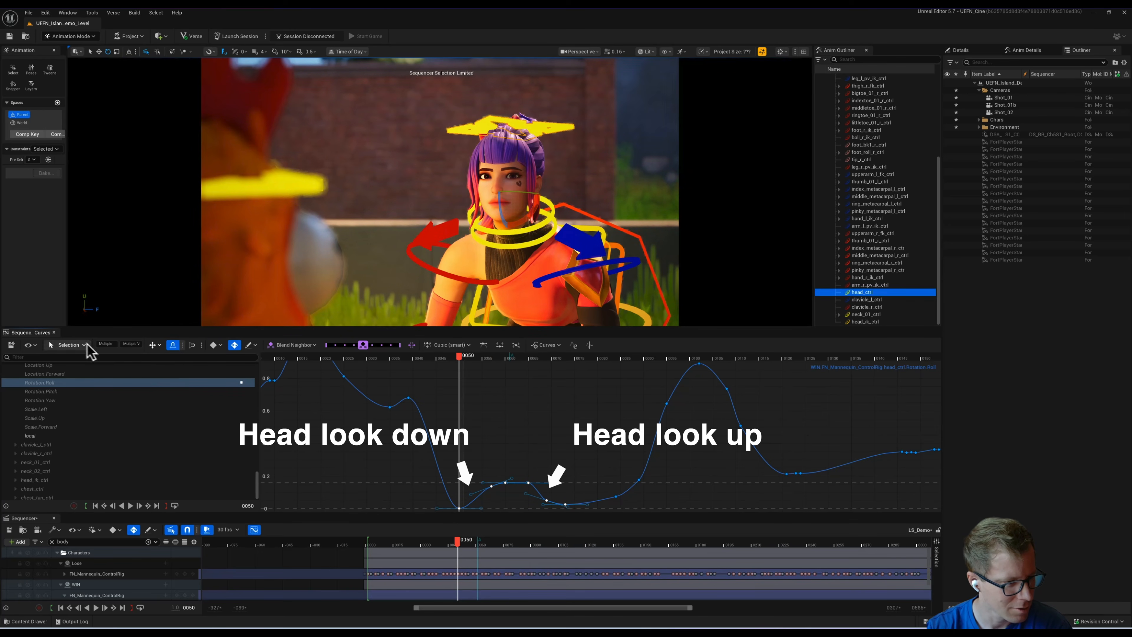
click(78, 366)
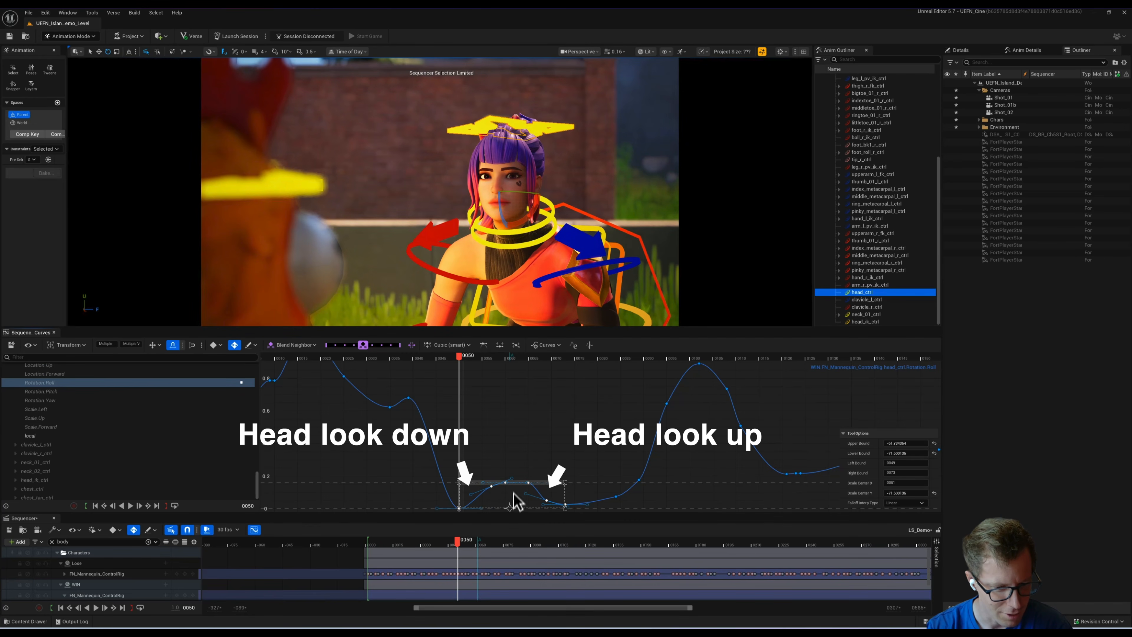
drag(515, 483, 517, 466)
click(461, 397)
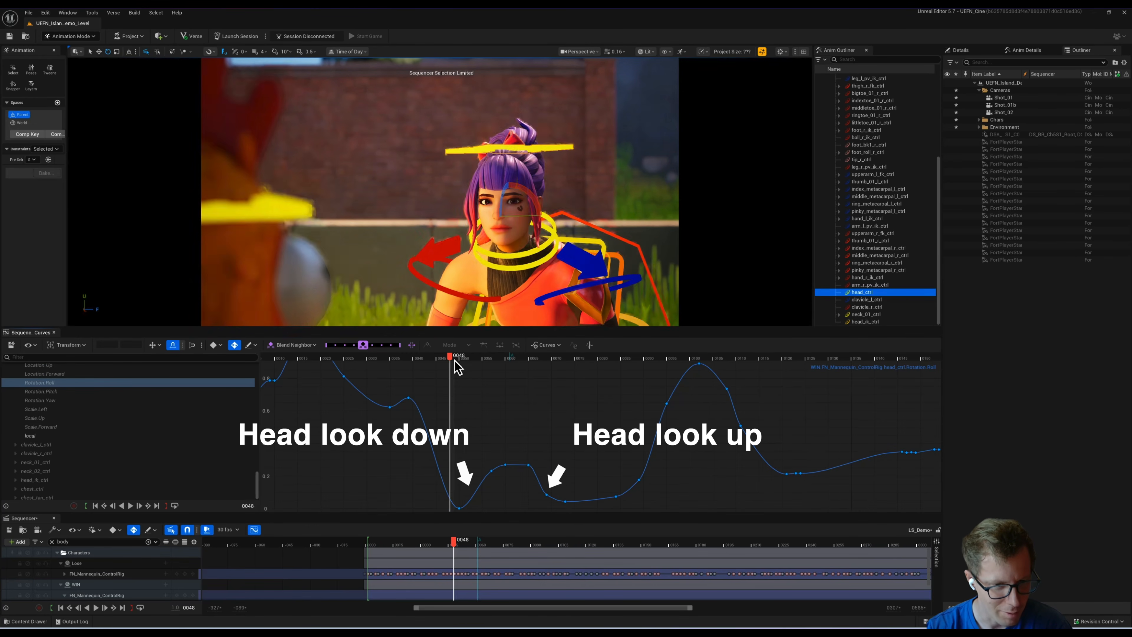
Step: Play back the cut into Shot_02 to evaluate the stronger head down-and-up movement during the WIN character's hold
key(space)
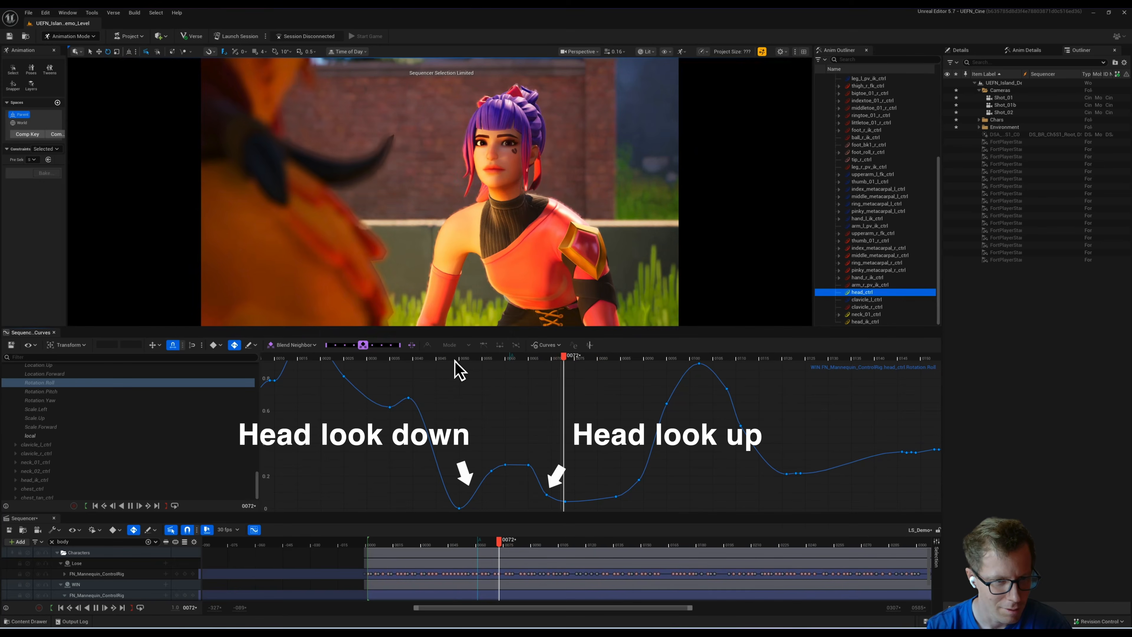
key(space)
drag(444, 360, 359, 355)
key(space)
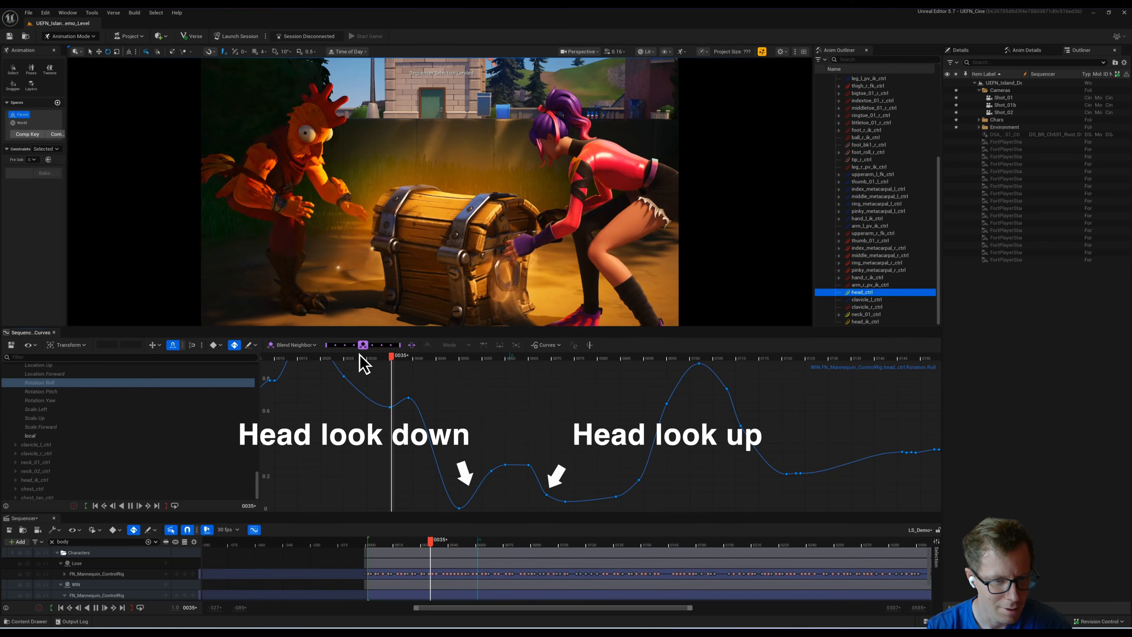
key(space)
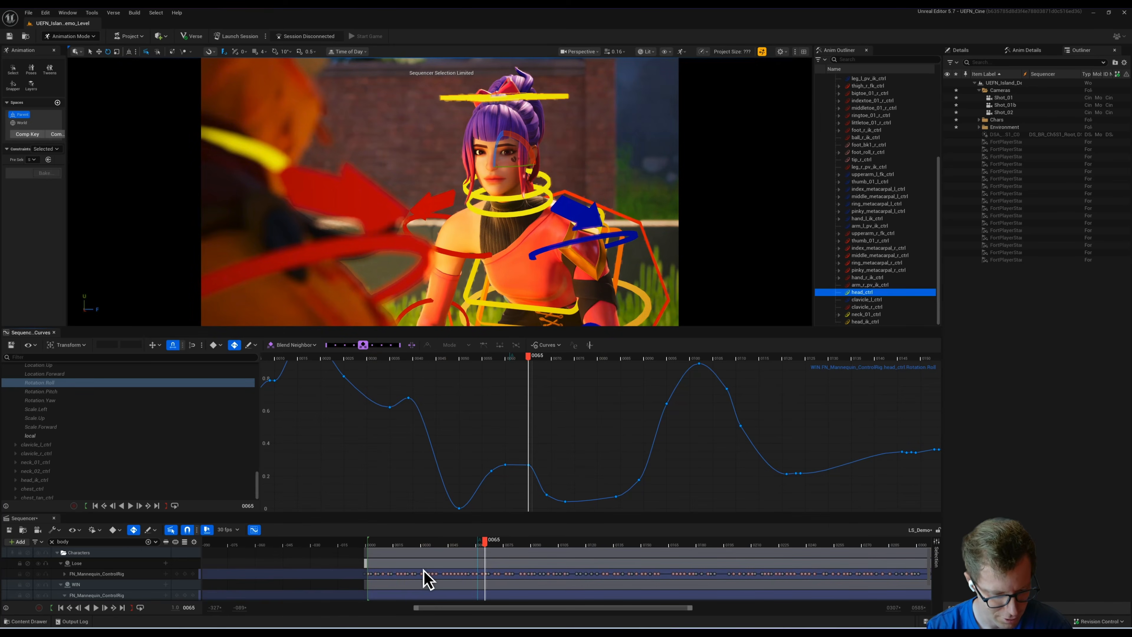
Step: Toggle the view out of the camera cuts and back, and replay the sequence from near its start
key(shift+c)
click(459, 544)
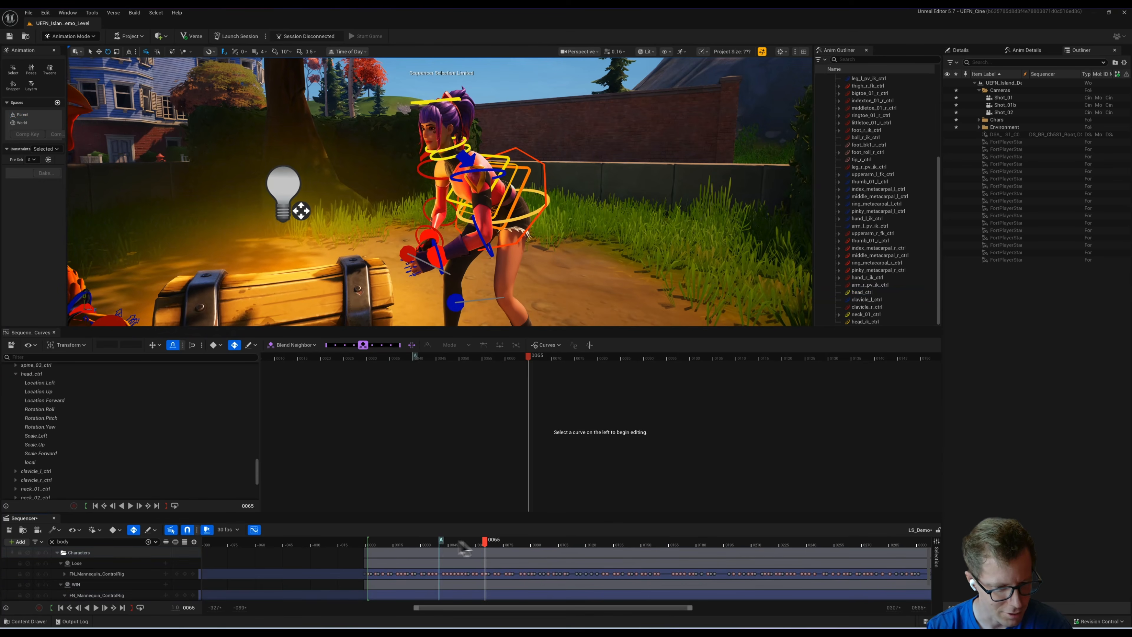
drag(408, 540, 403, 542)
click(374, 543)
key(shift+c)
key(space)
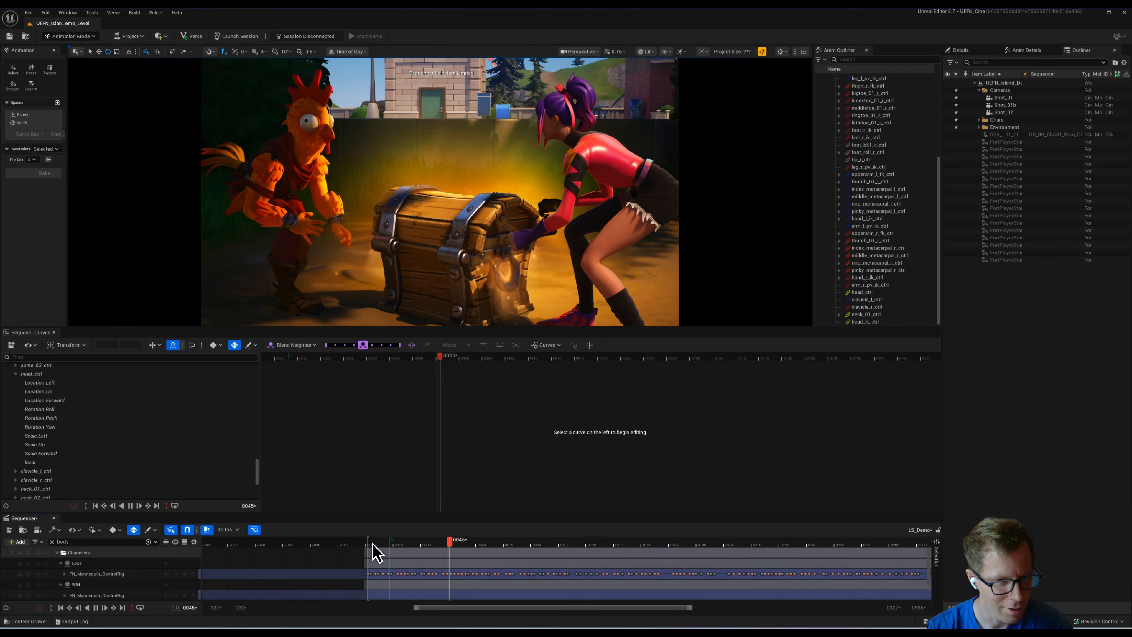
click(373, 544)
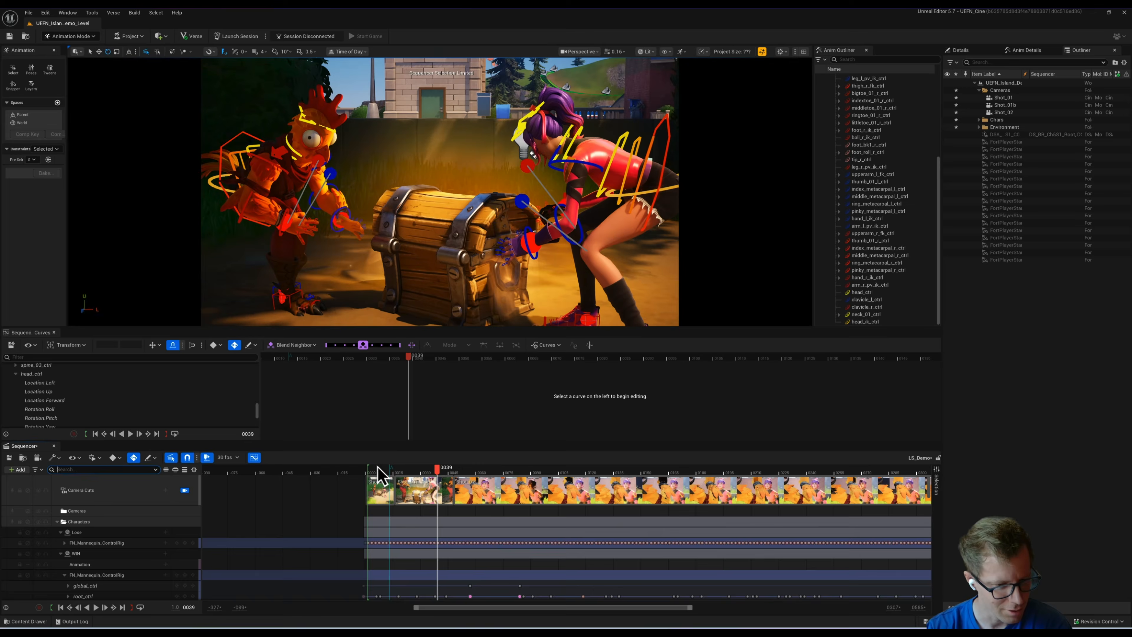
Step: Replay the Shot_01 opening repeatedly to judge the timing of its cut to Shot_01b
click(376, 469)
key(space)
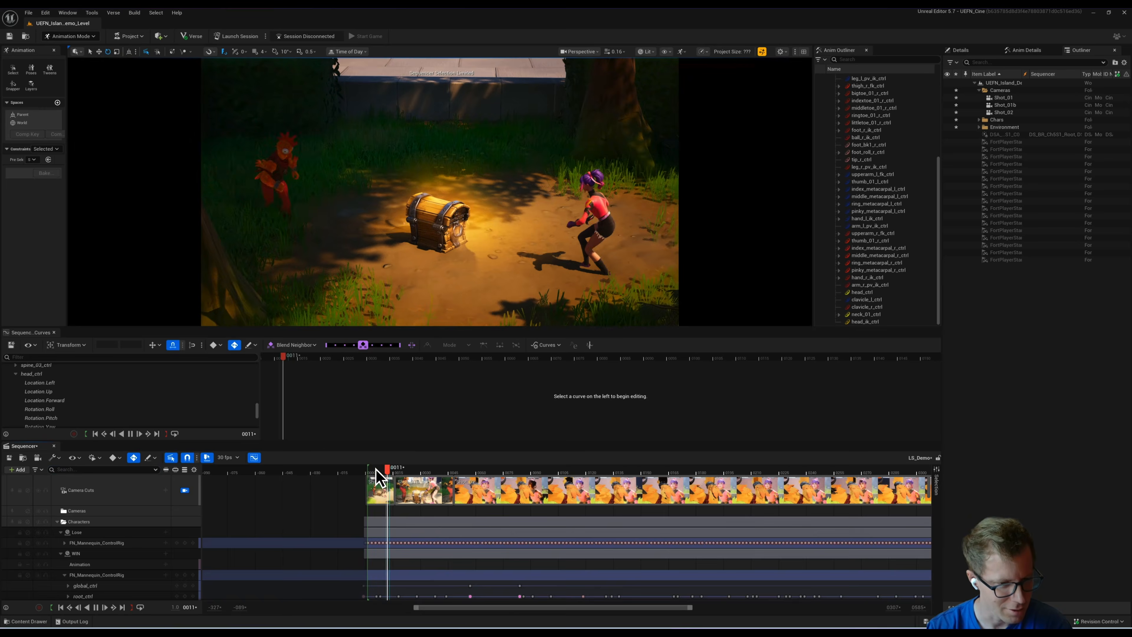
key(space)
click(379, 471)
key(space)
key(space)
click(377, 470)
key(space)
key(space)
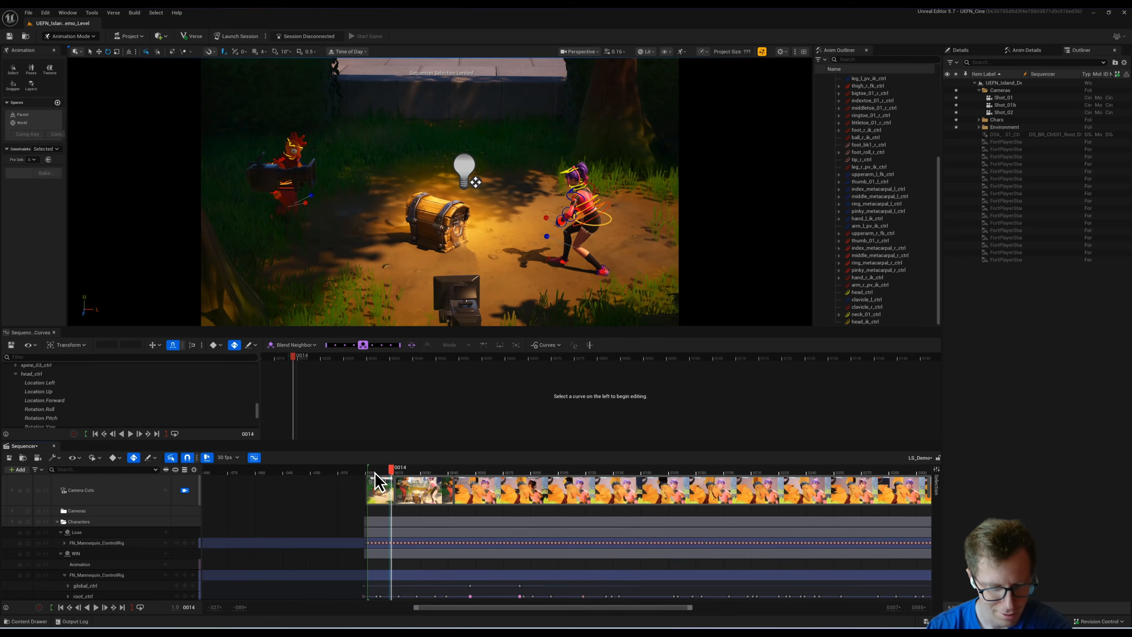
Step: Step forward to frame 23 and move the cut between Shot_01 and Shot_01b to that frame
key(Right)
key(Right)
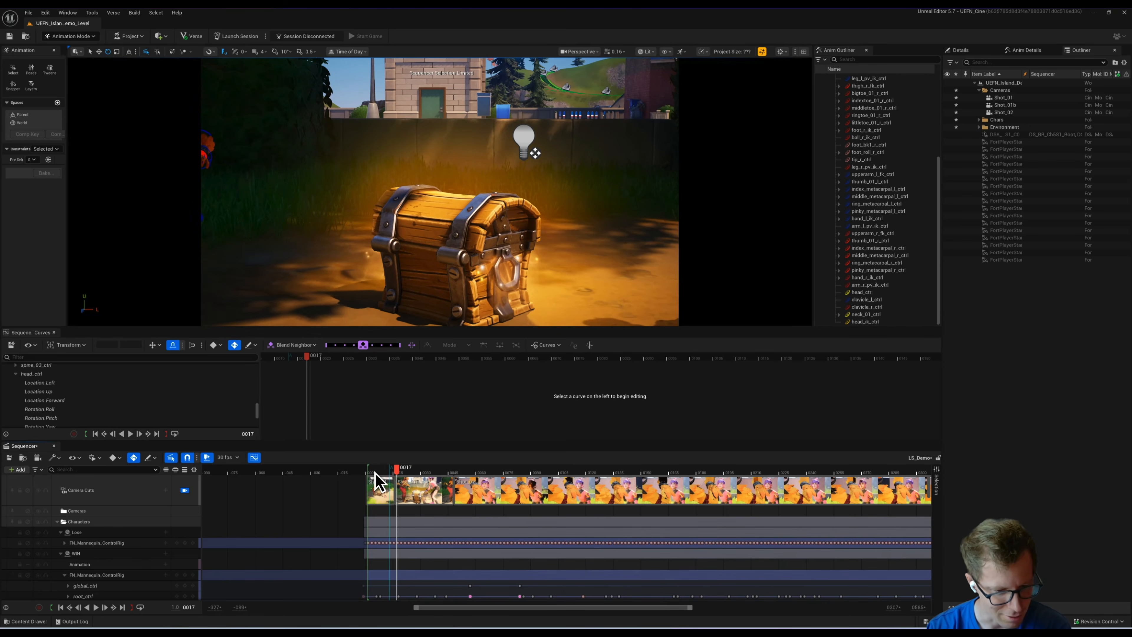
key(Right)
key(Right)
key(Right)
key(Right)
key(Right)
key(Right)
key(Right)
key(Right)
key(Right)
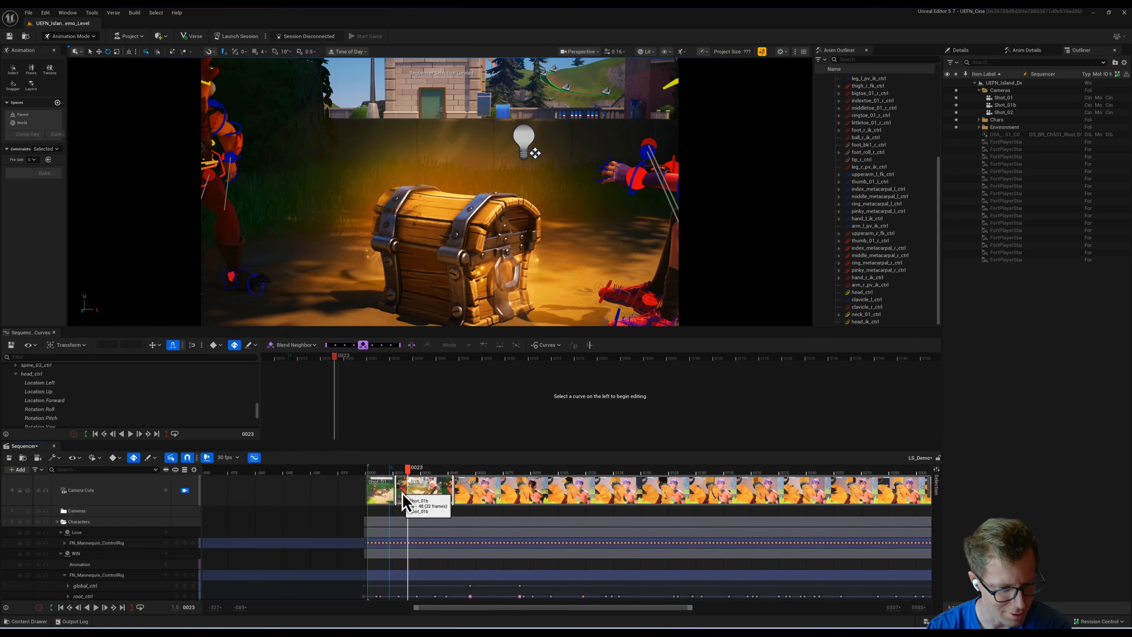
drag(398, 489, 412, 490)
Step: Play the sequence from near the start to check the retimed Shot_01 cut against the following shots
click(376, 471)
key(space)
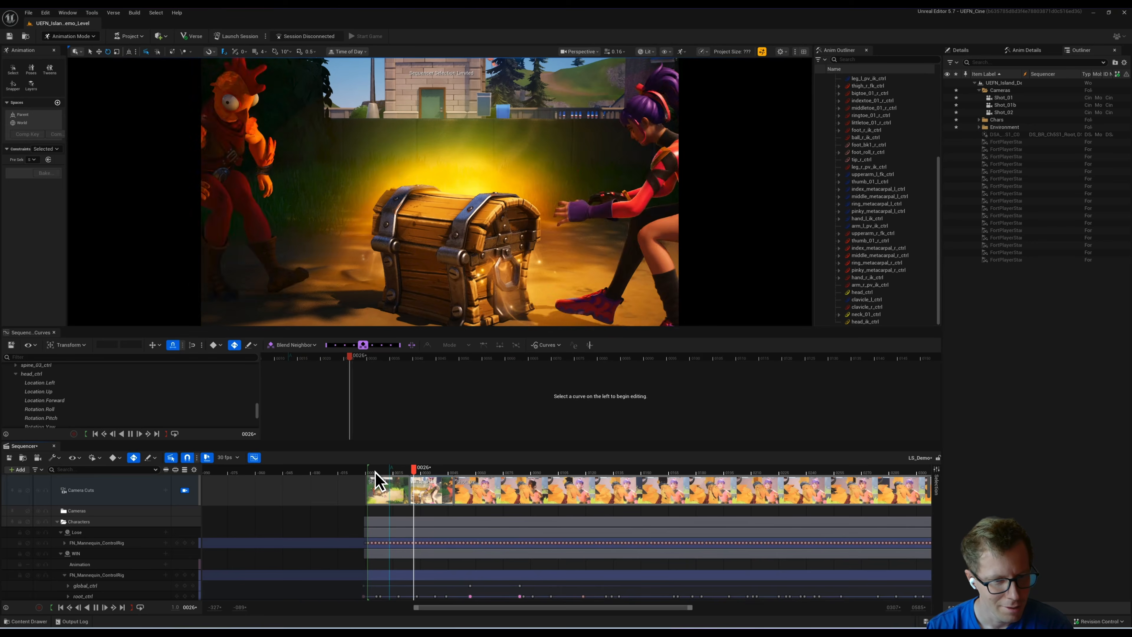
key(space)
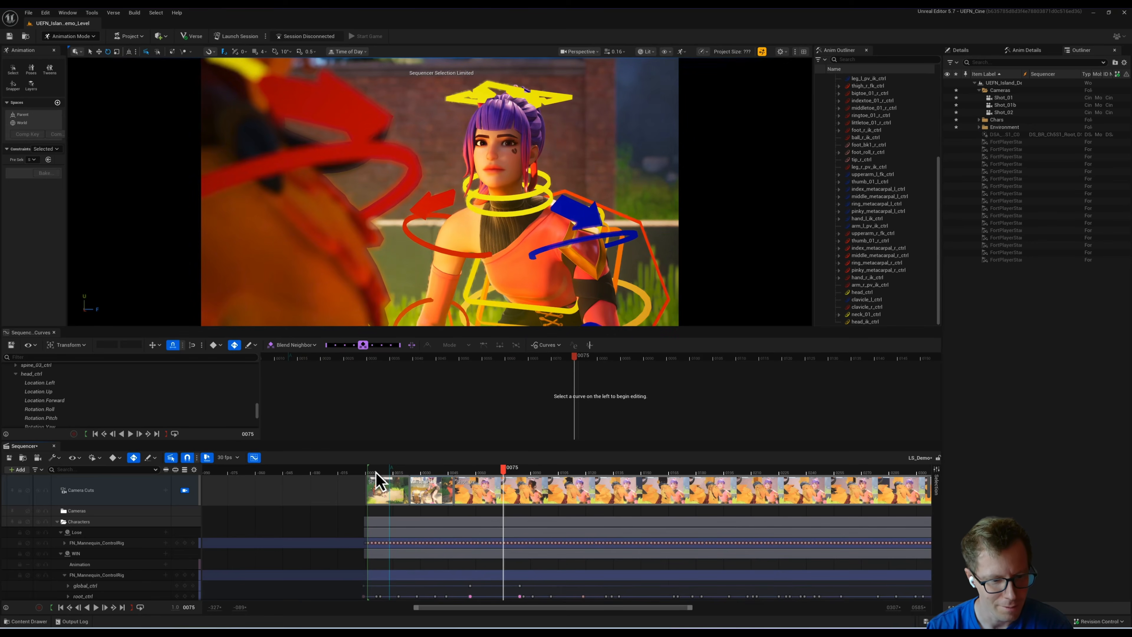
click(379, 471)
key(space)
key(space)
Step: Enlarge the Sequencer area, collapse the WIN track, and add the CR_Fortnite_FaceRig control rig to the Lose character
drag(473, 440, 480, 398)
click(62, 513)
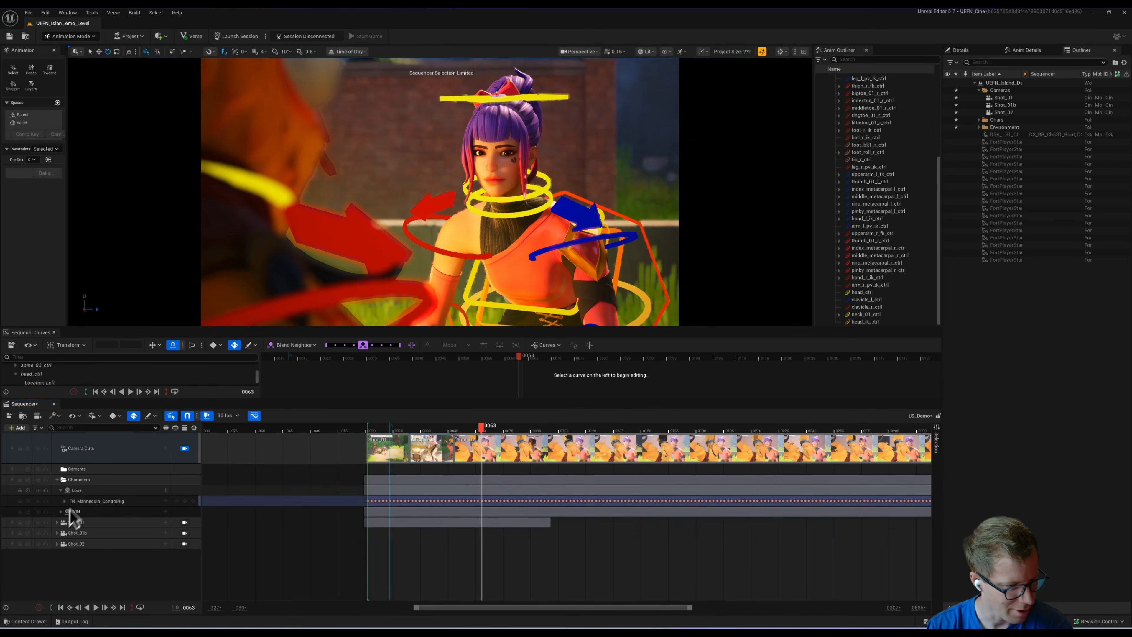
click(84, 503)
click(74, 493)
click(96, 504)
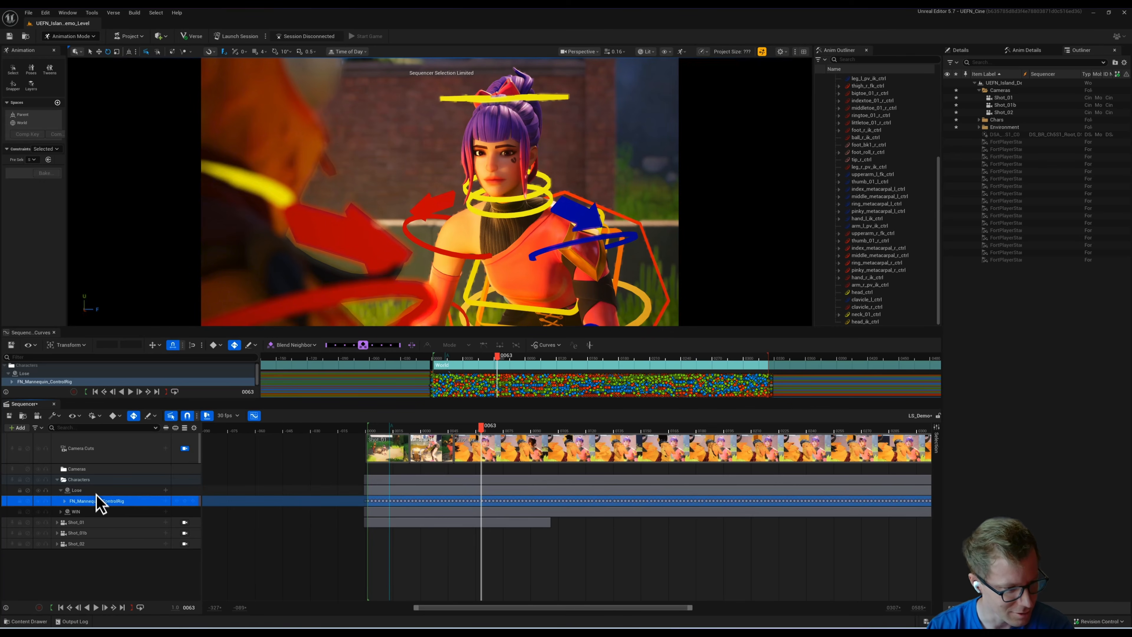
click(91, 491)
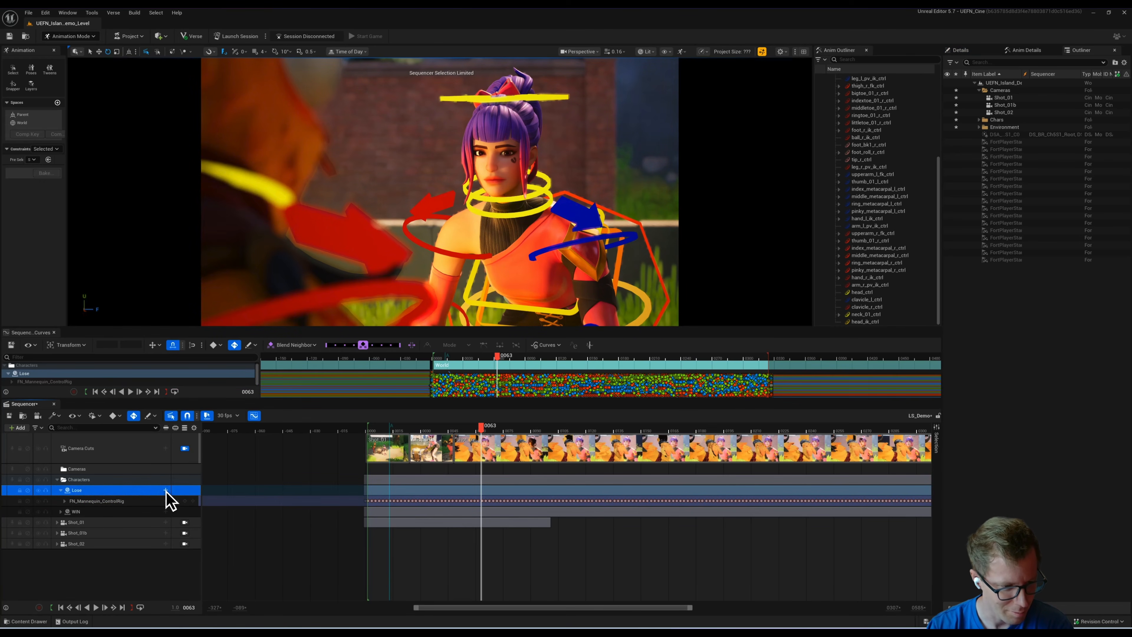
click(166, 490)
mouse_move(194, 359)
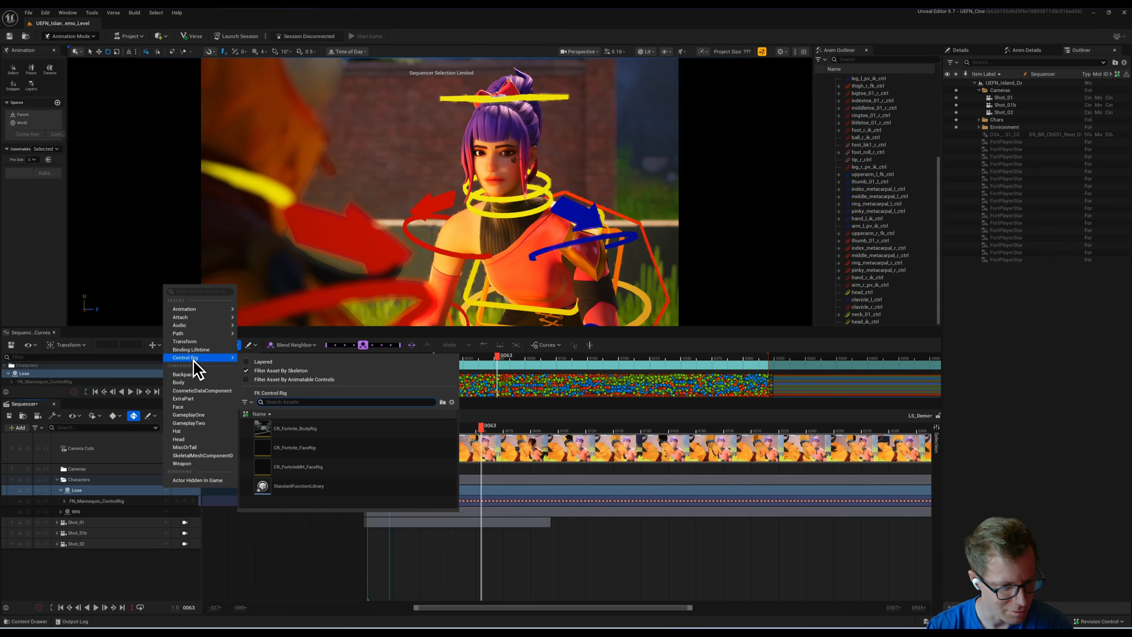
mouse_move(296, 455)
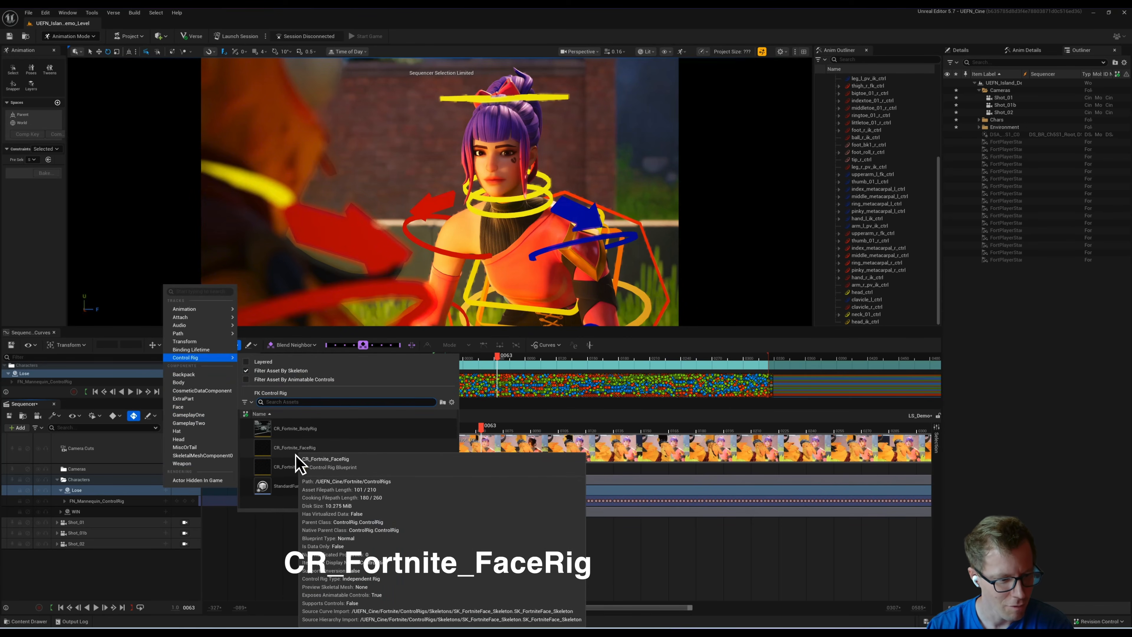
mouse_move(296, 473)
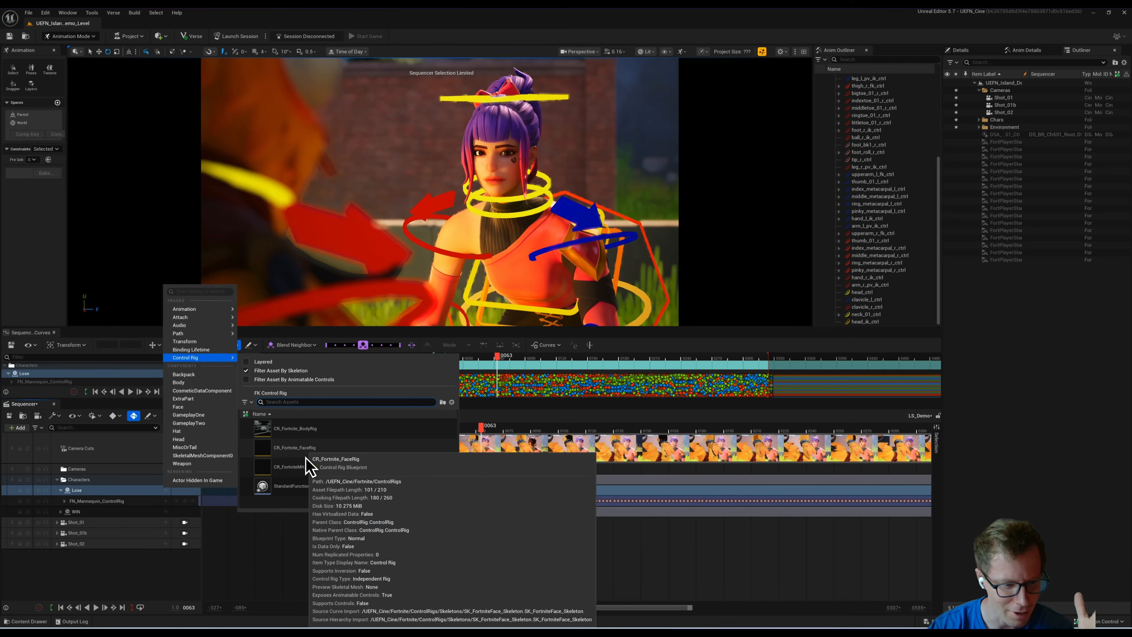
click(295, 447)
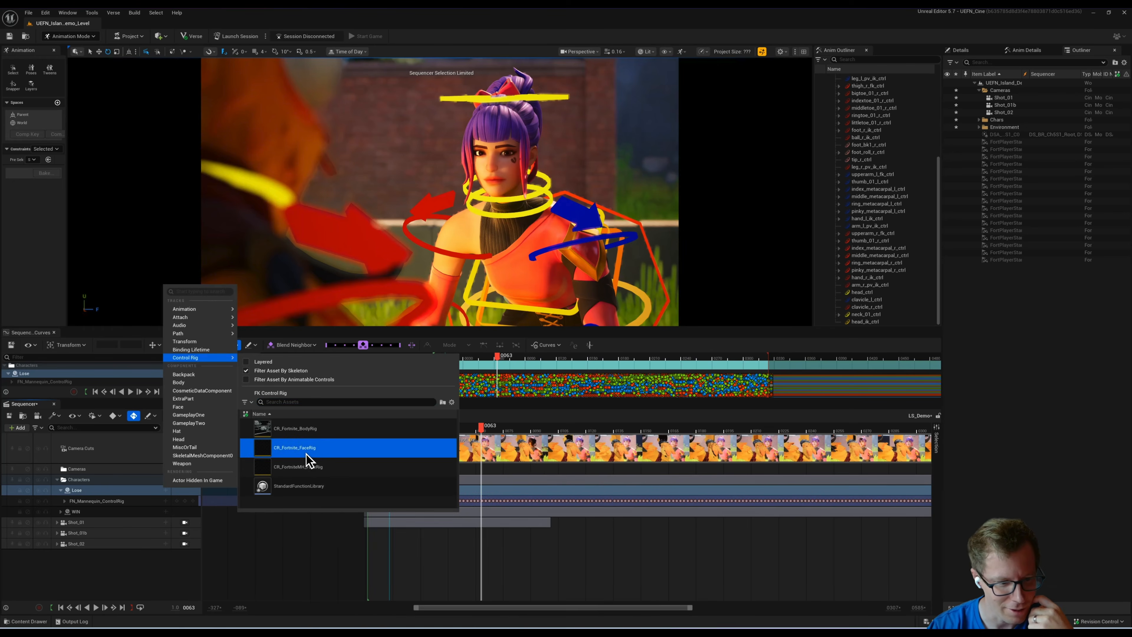
Step: Frame the face rig's Look control on the WIN character and orbit around her head to examine the facial controls
key(space)
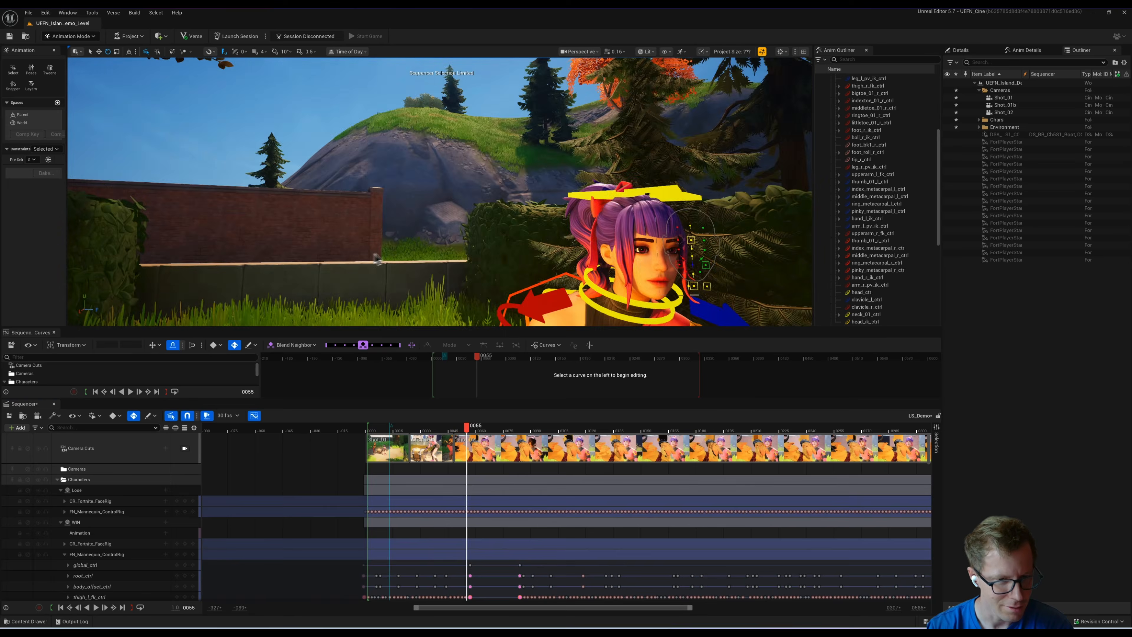
right_drag(328, 193, 327, 193)
click(327, 192)
key(f)
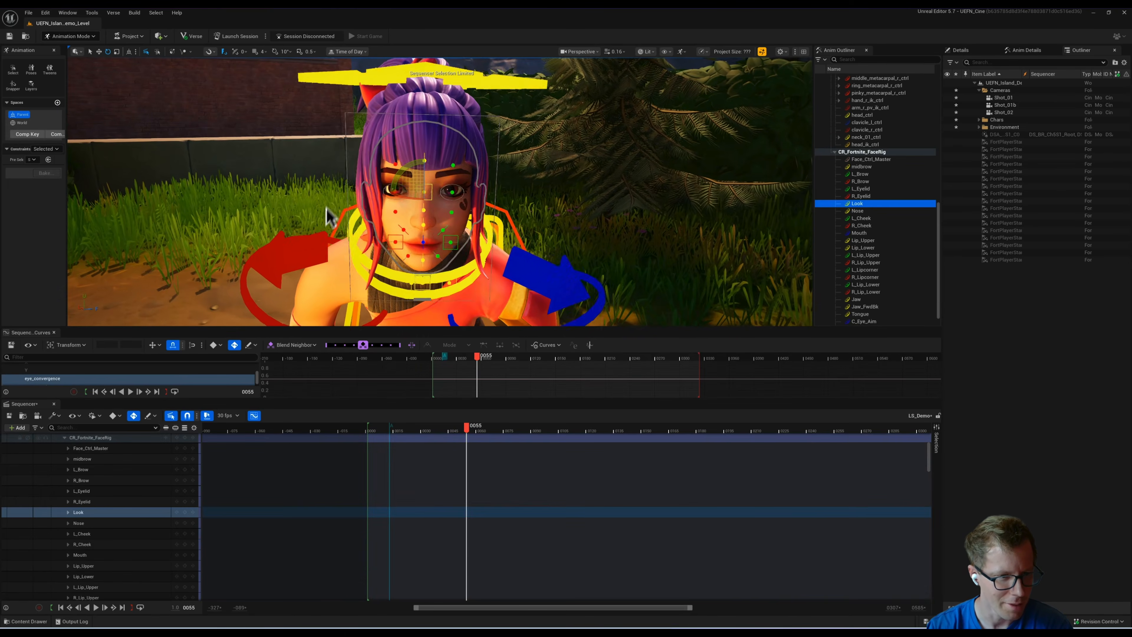
alt+drag(422, 262, 397, 270)
alt+right_drag(397, 270, 417, 263)
alt+drag(417, 263, 531, 248)
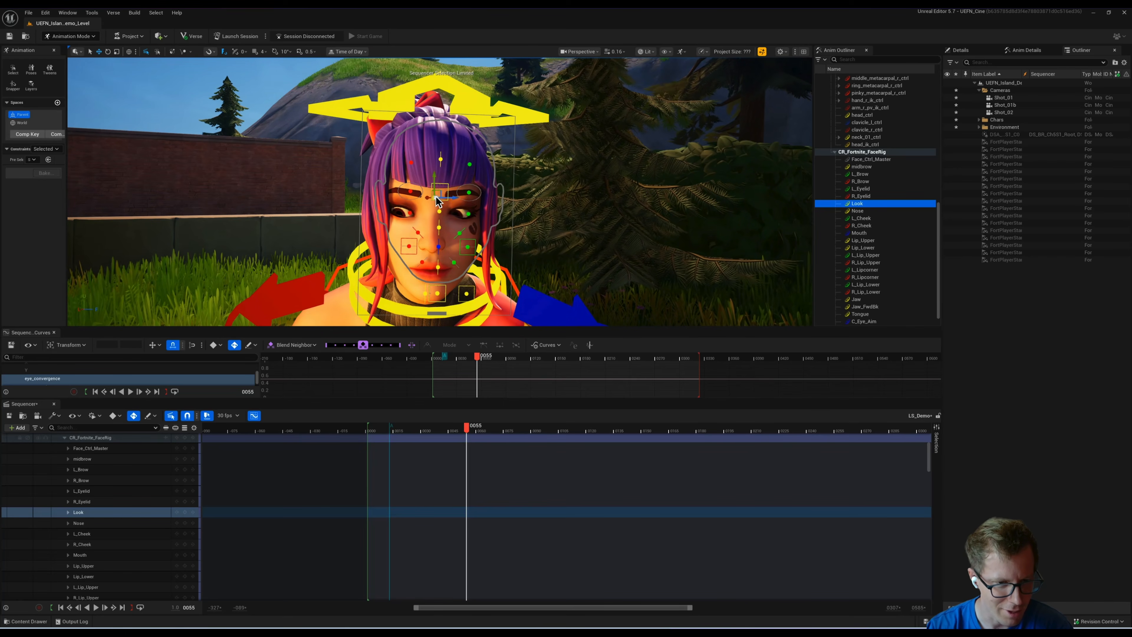
Step: Select the WIN face rig's L_Cheek, L_Brow, midbrow and Lip_Upper controls in turn to explore them
click(469, 214)
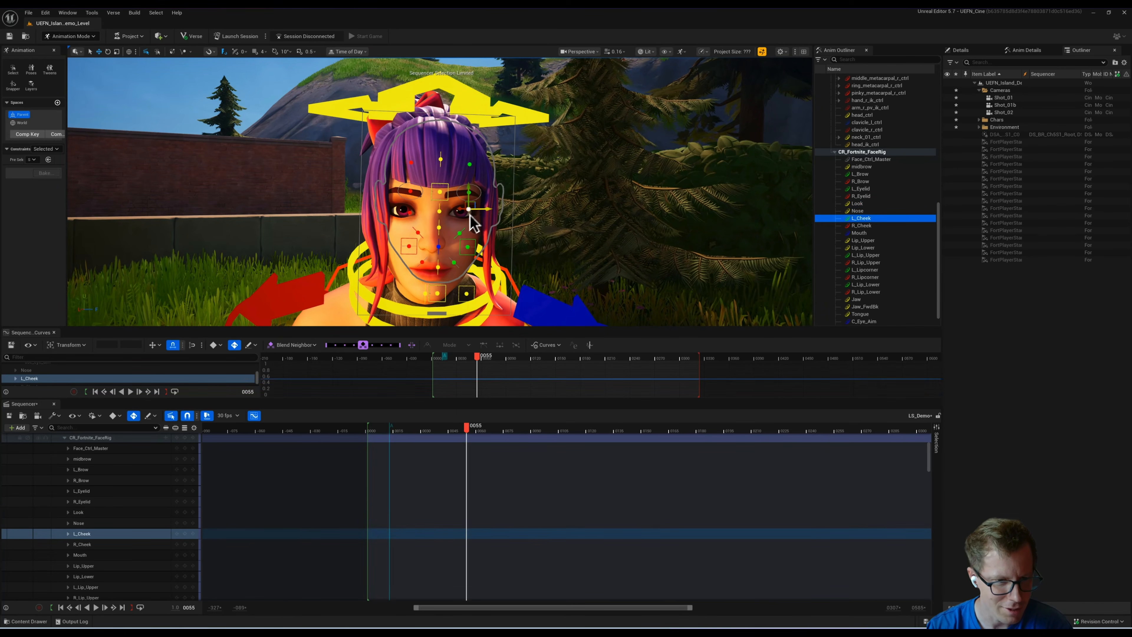
click(471, 165)
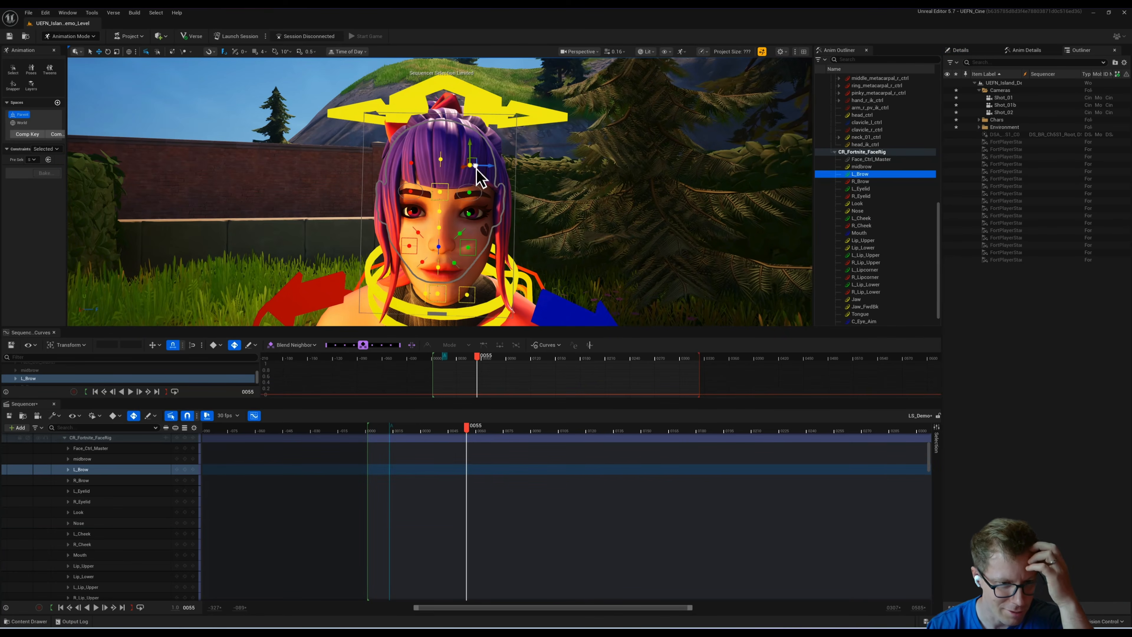
click(441, 160)
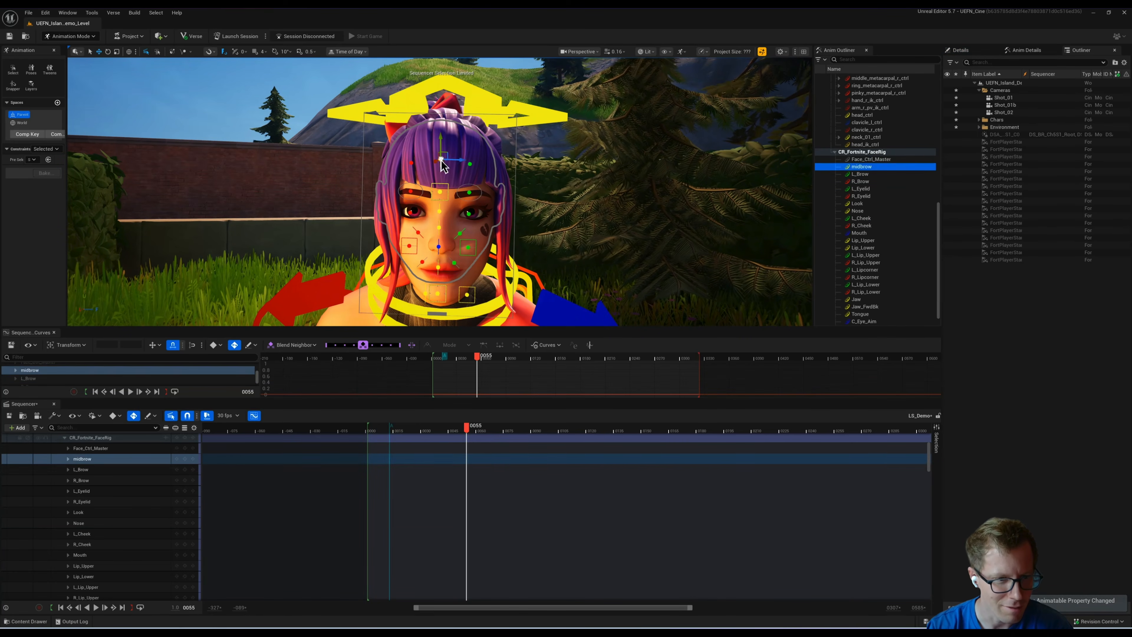
click(440, 219)
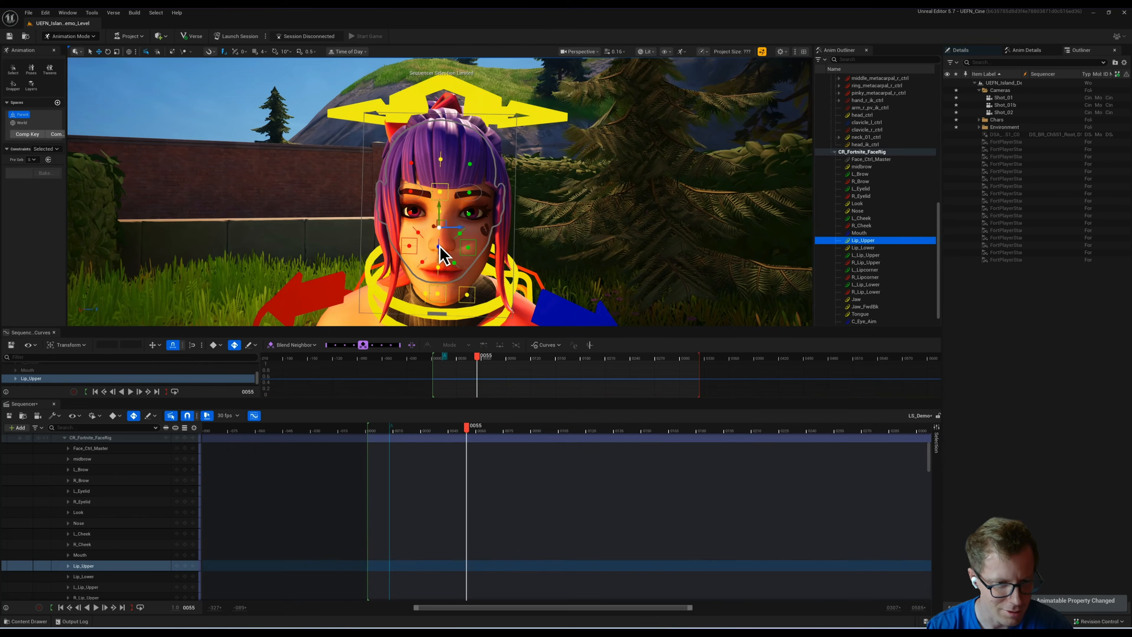
Step: Try the WIN face rig's L_Lipcorner control and play the sequence to review her close-up
click(475, 236)
drag(471, 254, 421, 258)
drag(393, 429, 386, 430)
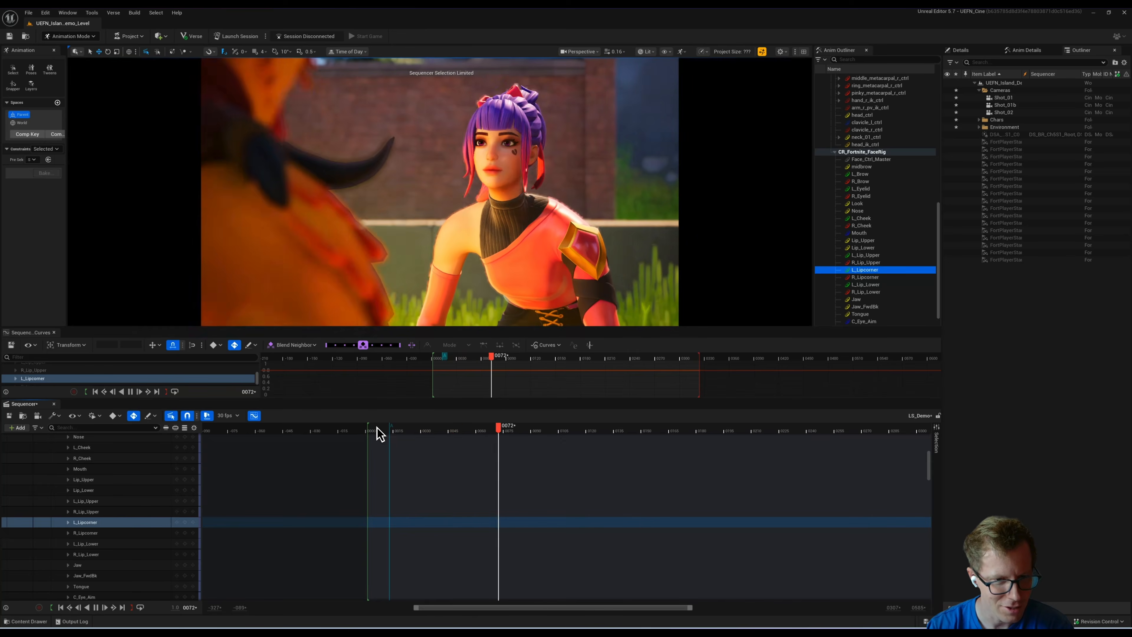
click(376, 428)
key(space)
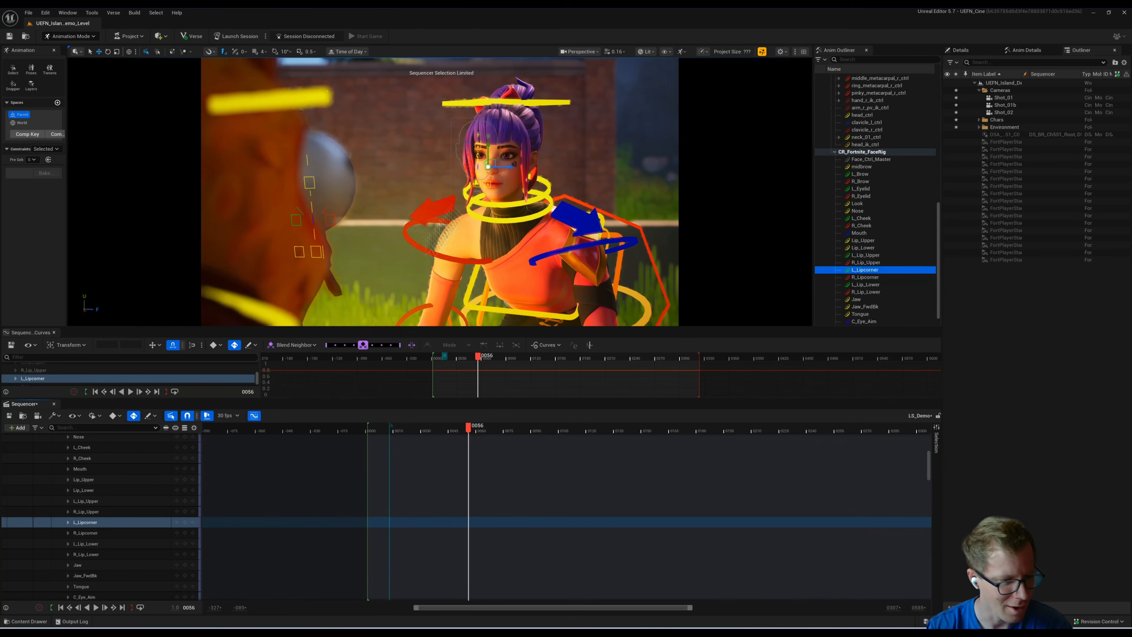
Step: Select the WIN face rig's Look control and key it at frame 55 while viewing through the shot camera
scroll(97, 494, up, 3)
scroll(95, 492, up, 2)
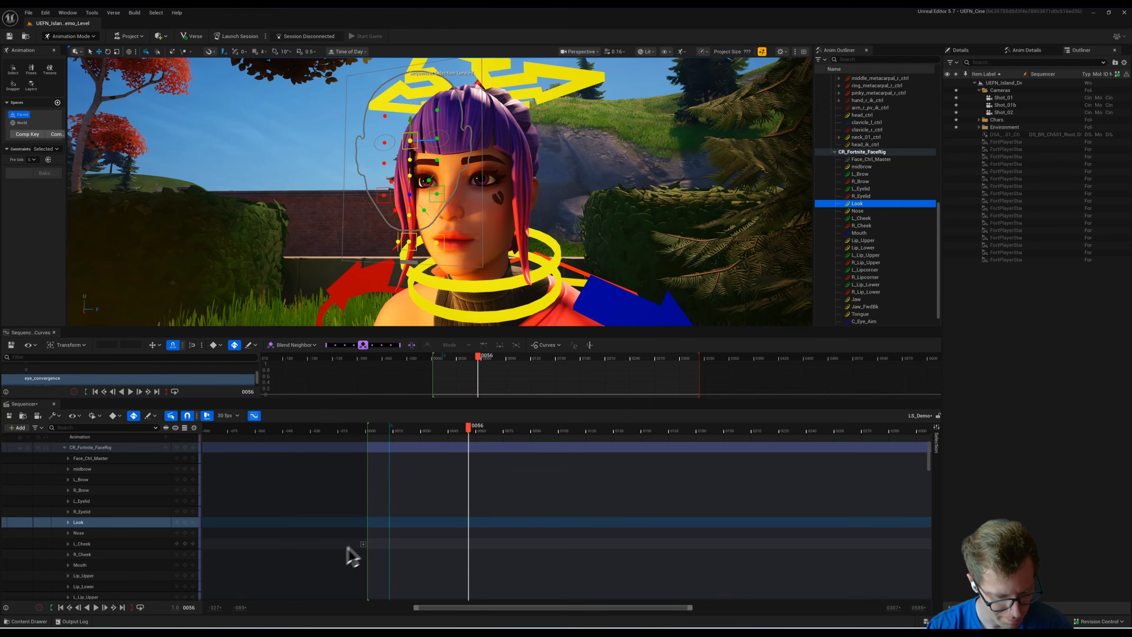
key(shift+c)
drag(467, 427, 462, 429)
key(Right)
key(Right)
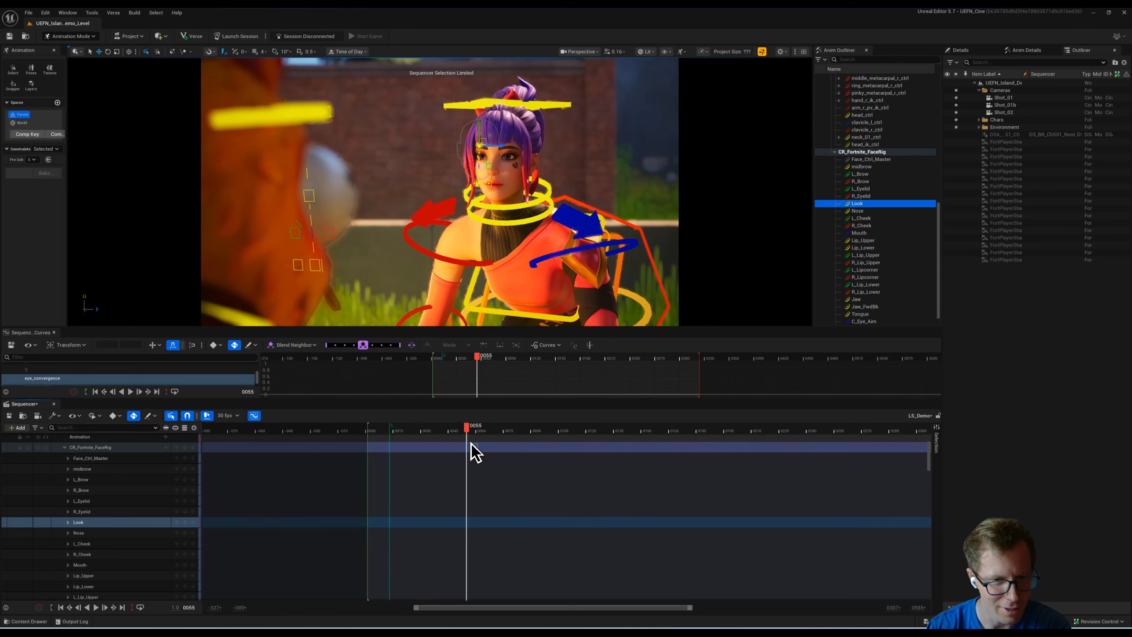
key(s)
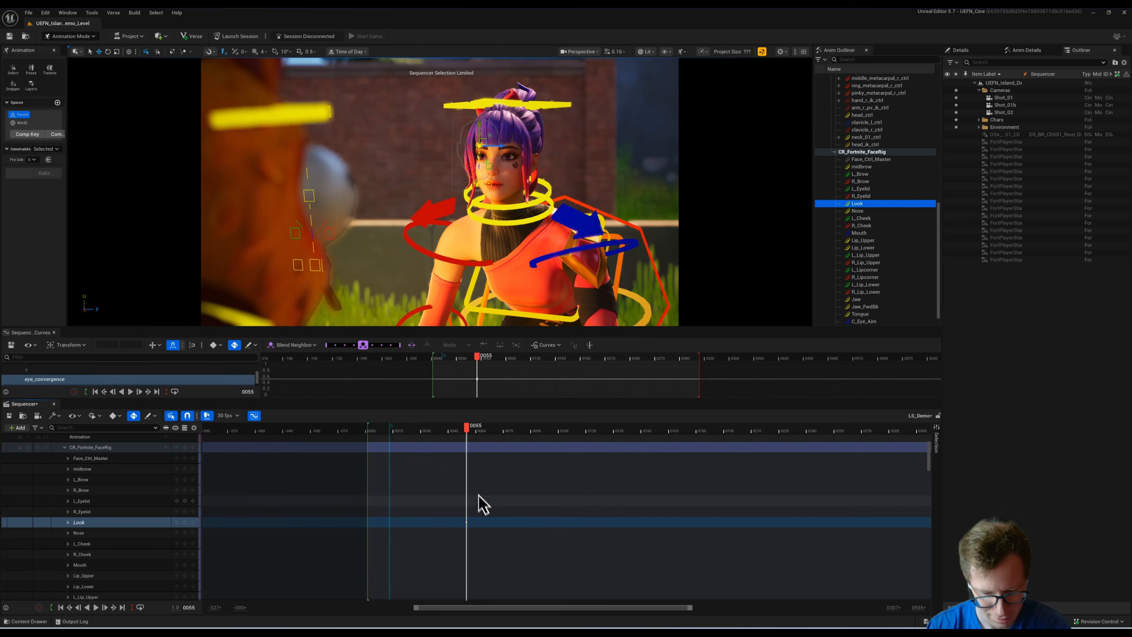
Step: Aim WIN's eyes downward with the Look control at frame 57 and hold that gaze with a key at frame 65
key(Right)
key(Right)
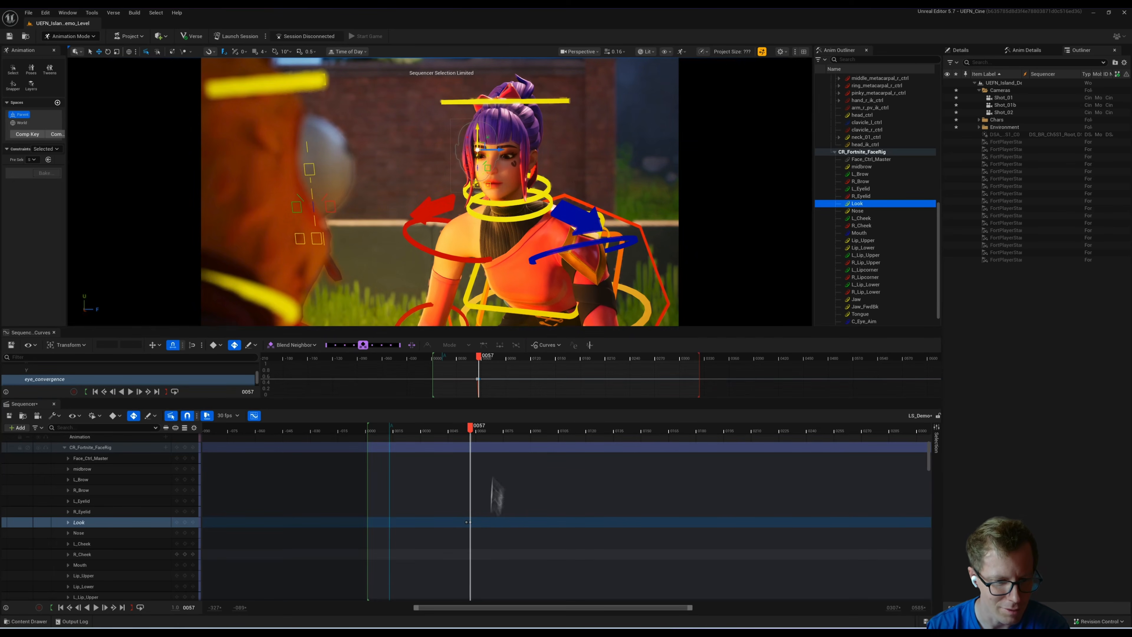
key(Left)
key(Right)
key(Right)
key(Right)
key(Right)
key(Right)
key(Right)
key(Right)
key(Right)
key(Right)
key(Right)
key(Right)
key(Left)
key(Left)
key(s)
Step: Raise the Look control at frame 67 so her gaze returns upward, and step through to frame 73
key(Right)
key(Right)
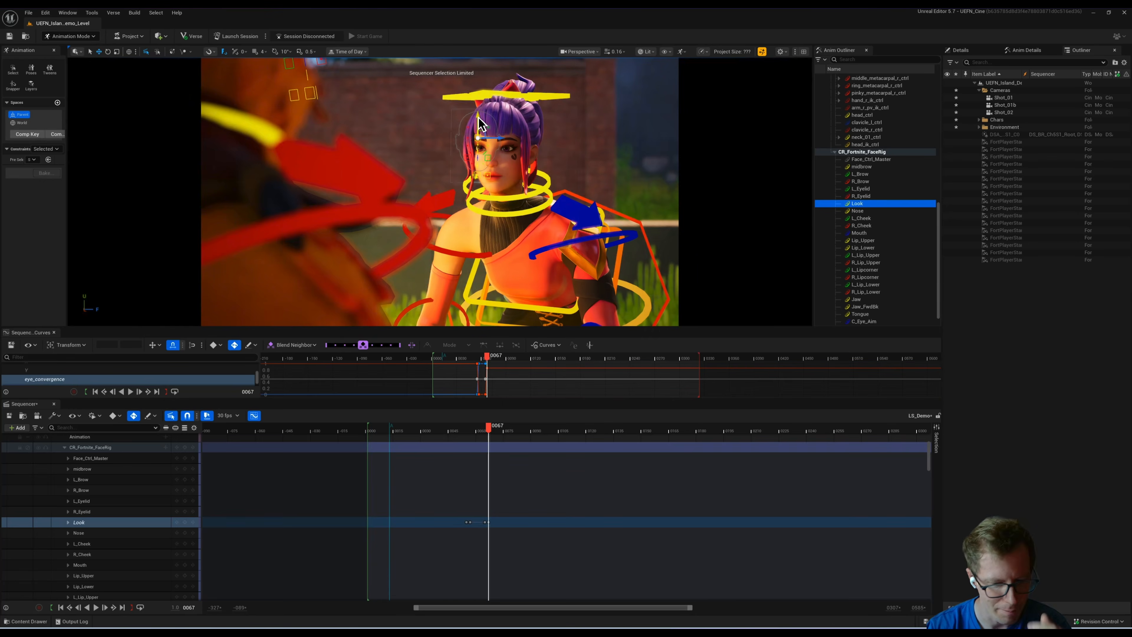
key(Right)
key(Right)
key(Right)
key(Right)
key(Right)
key(Right)
Step: Expand the Look control, display its X and Y curves in the curve editor, and play the eye dart
click(104, 524)
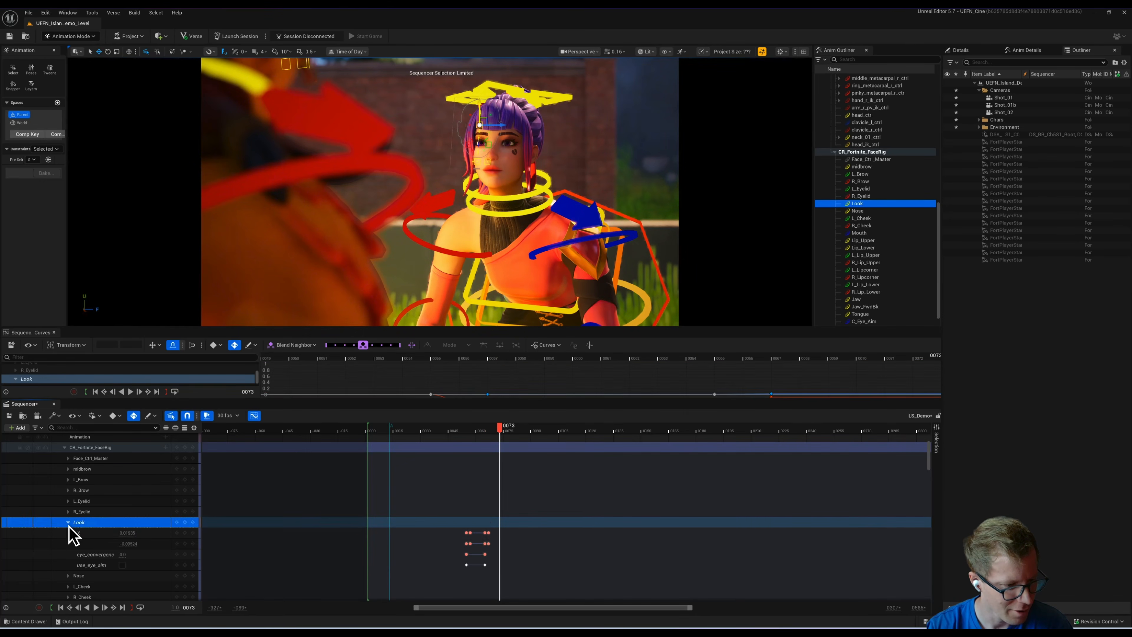
click(79, 533)
shift+click(79, 544)
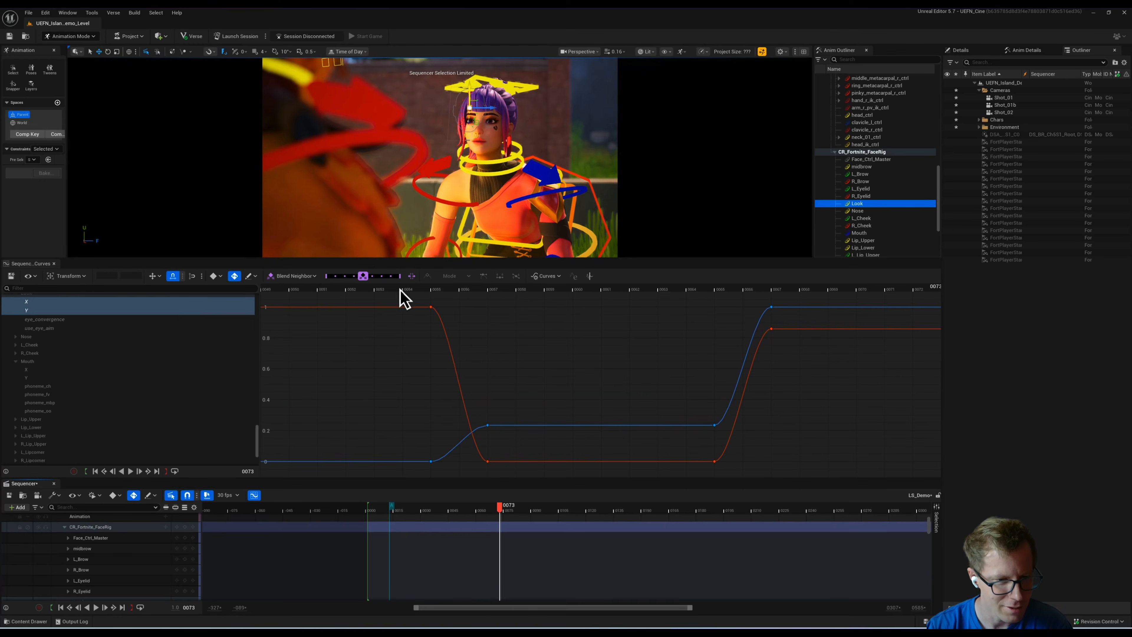
key(space)
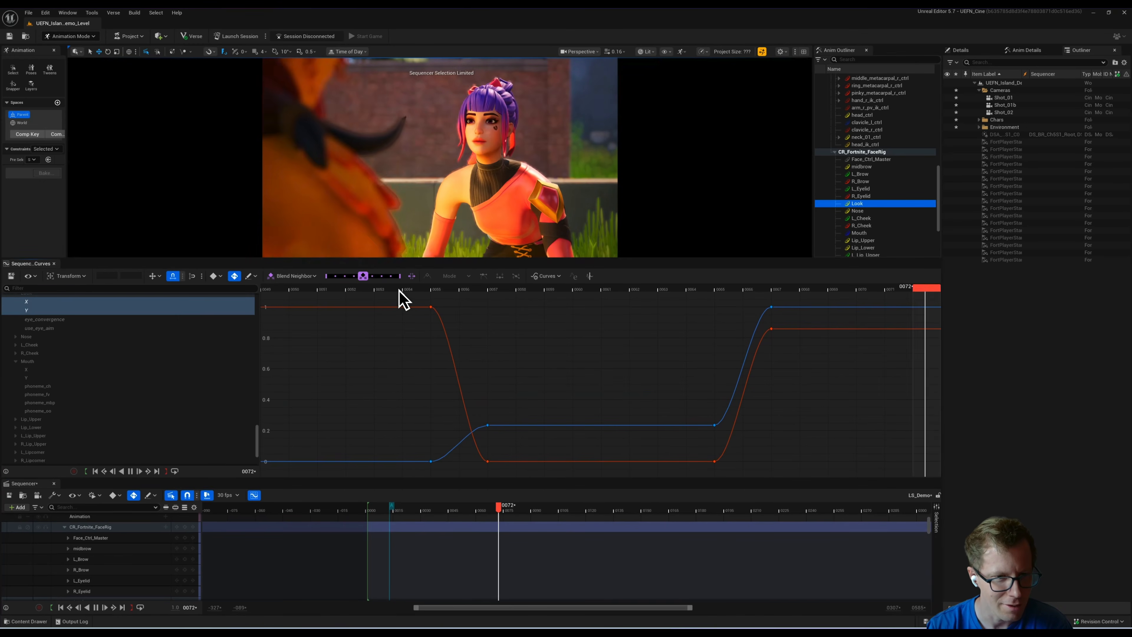
key(space)
Step: Raise WIN's R_Eyelid and L_Eyelid controls to open her eyes wider at frame 65, and replay the shot
click(454, 147)
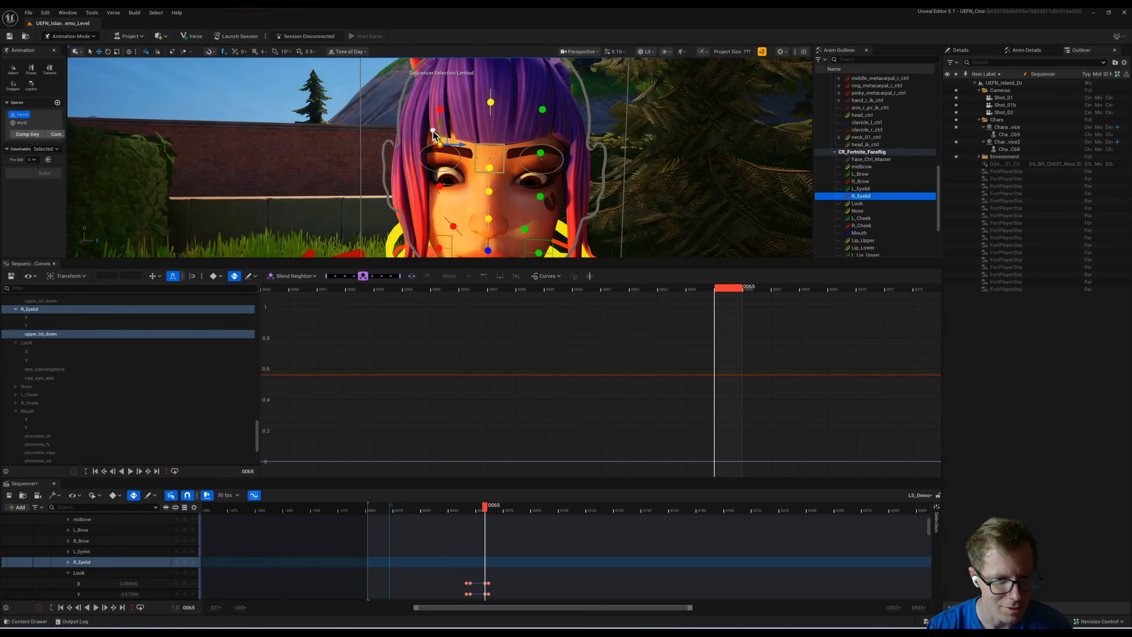
click(541, 154)
drag(543, 159, 551, 126)
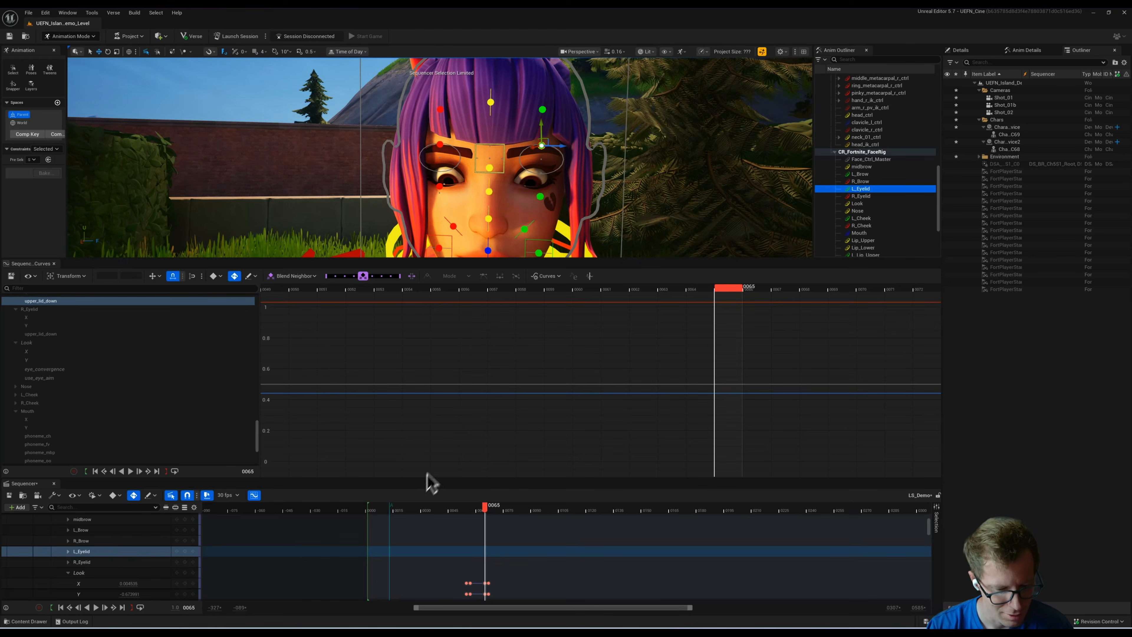
click(425, 510)
key(space)
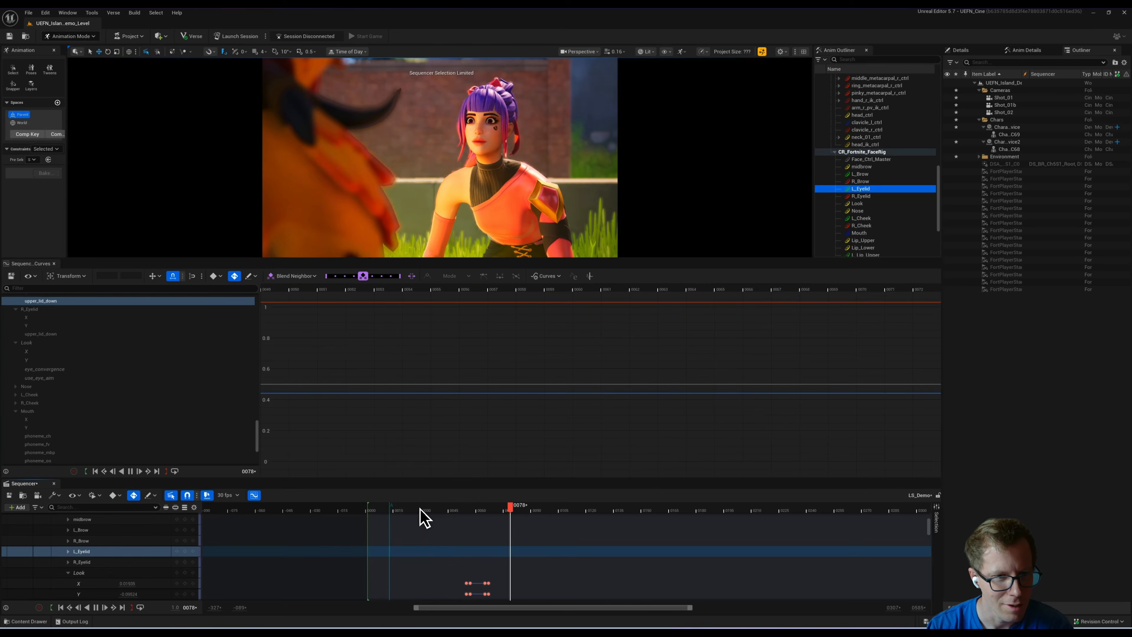
click(421, 510)
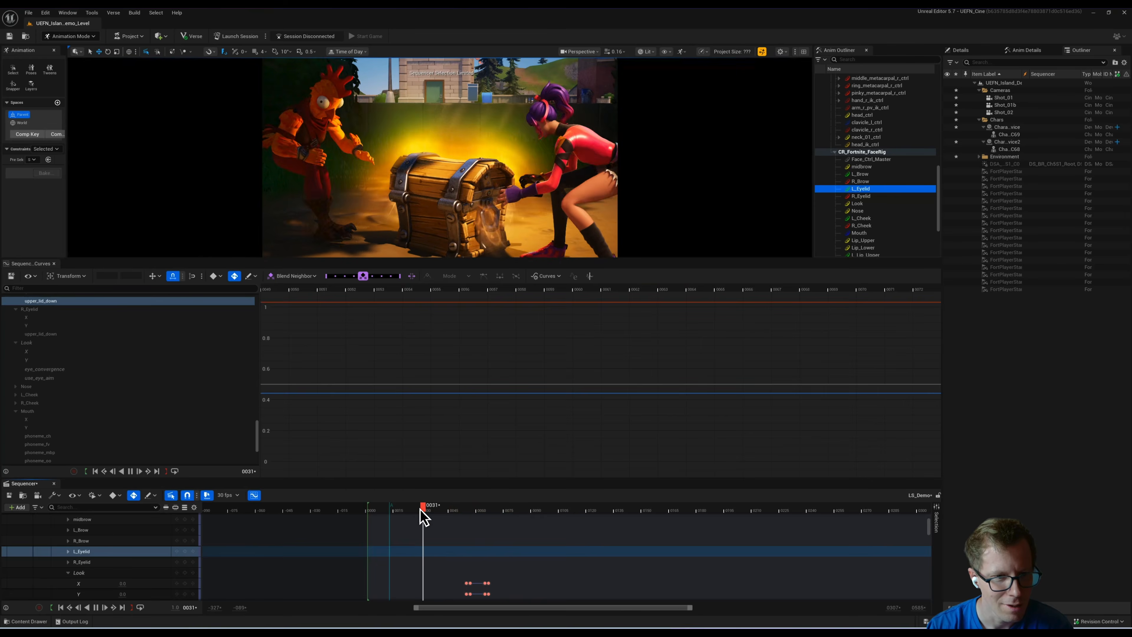
key(space)
Step: Frame the Look control's X and Y curves and play through the eye dart to check its timing
click(112, 584)
shift+click(112, 594)
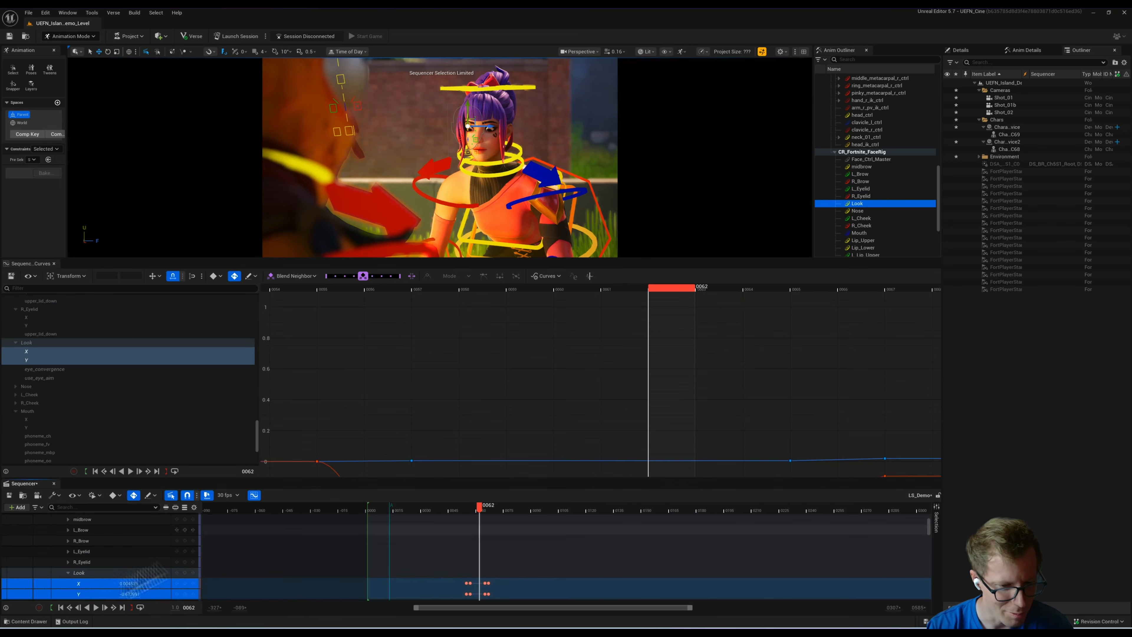
click(546, 422)
key(f)
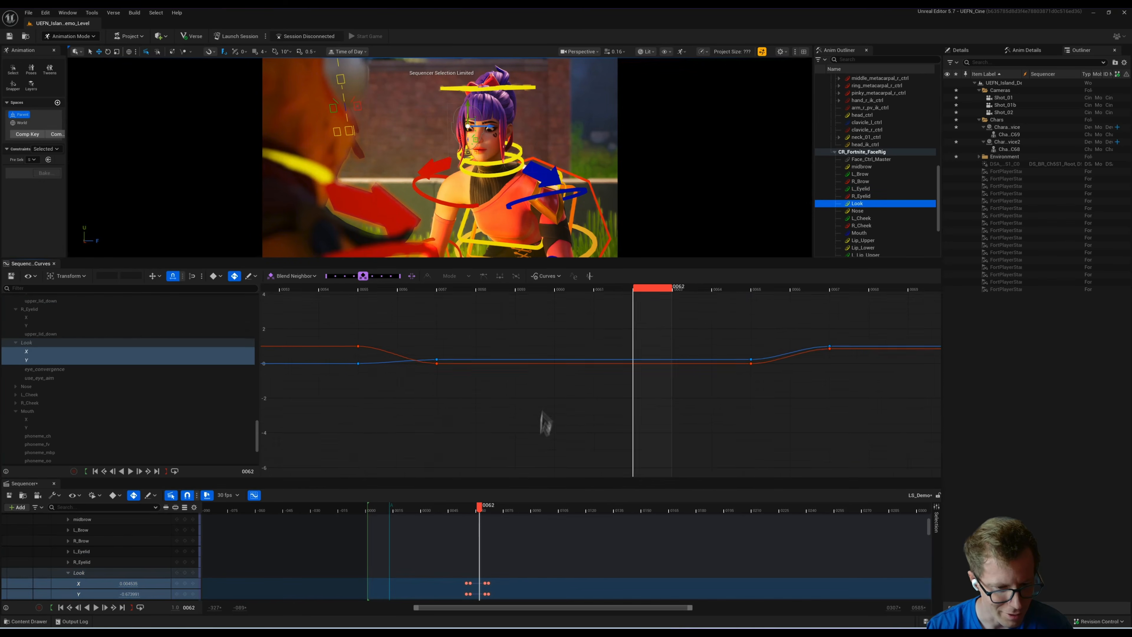
click(388, 288)
key(space)
key(space)
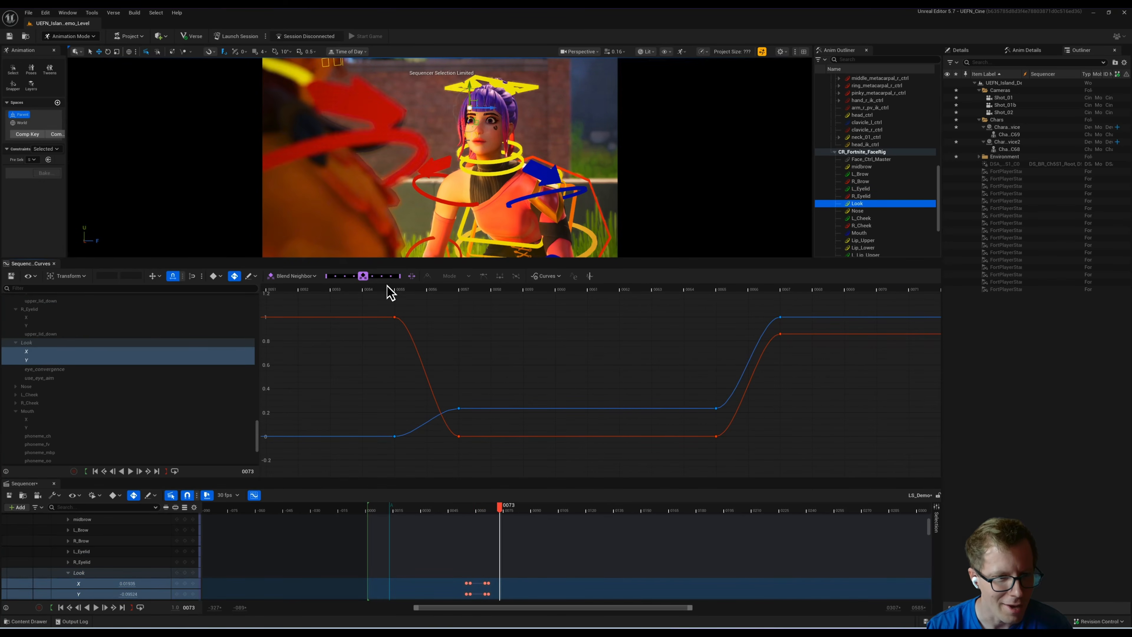
Step: Undo the trial shift of the held Look Y keys, remove the X keys after frame 55, and isolate the Y curve
click(388, 288)
key(space)
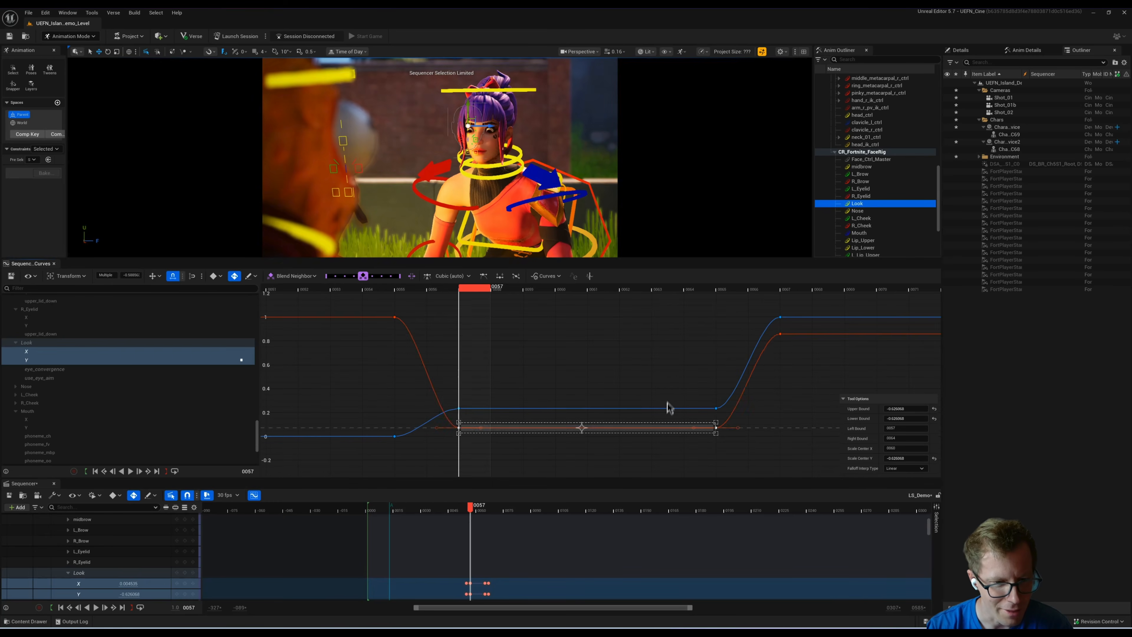
key(ctrl+z)
click(469, 371)
alt+shift+right_drag(471, 390, 480, 367)
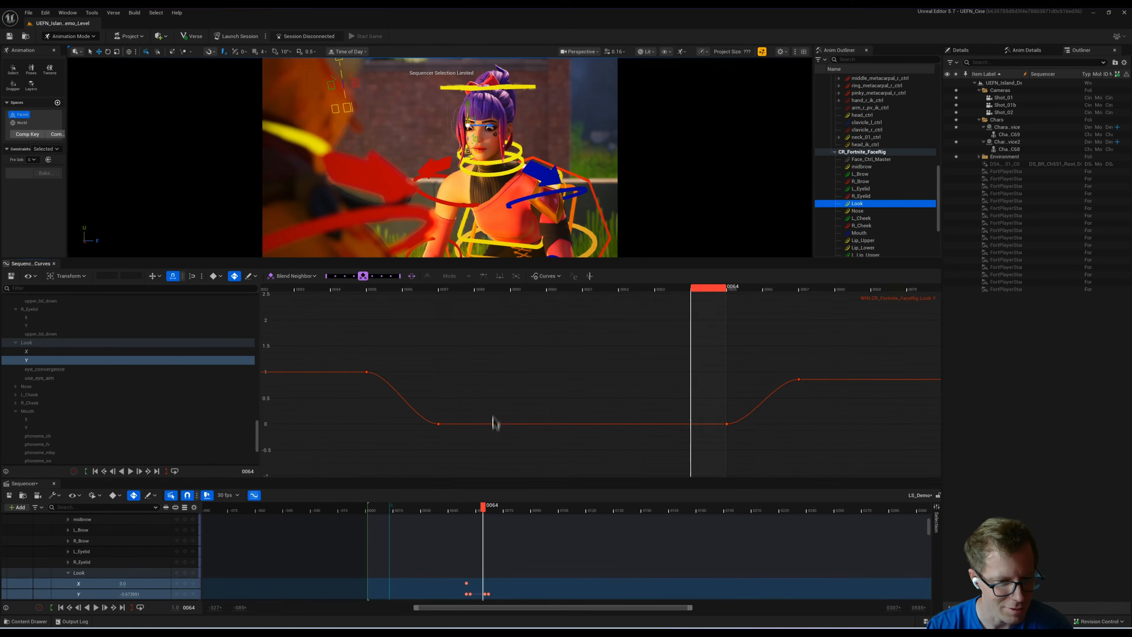
alt+right_drag(494, 418, 487, 380)
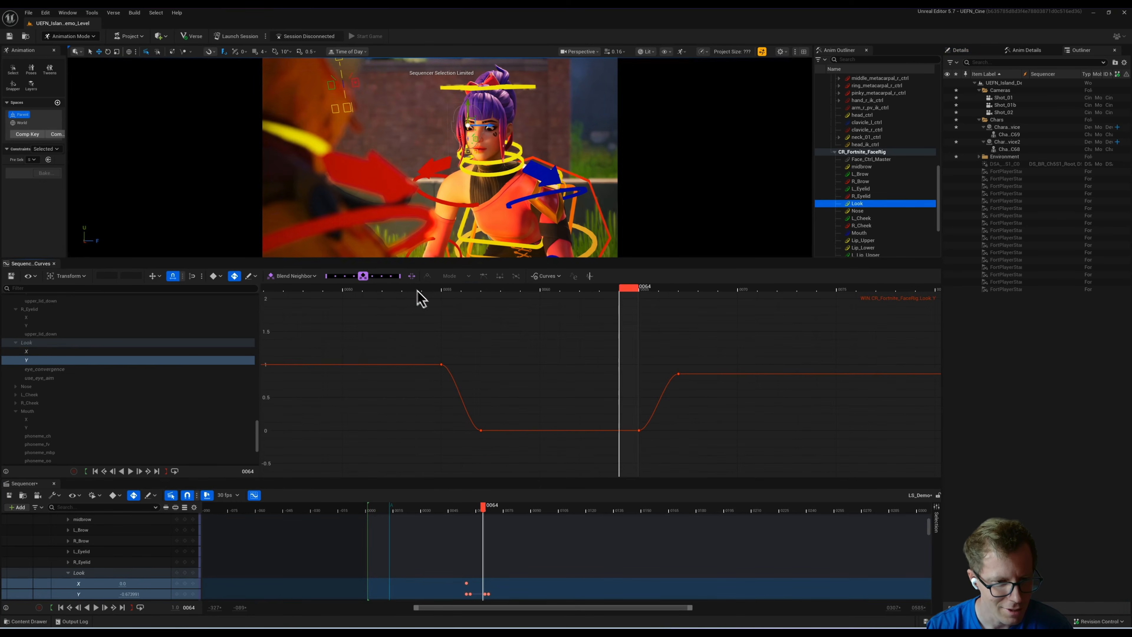
Step: Add a Look Y breakdown at frame 56 with Blend Neighbor at about 0.74 toward the downward gaze, and replay it
key(space)
click(412, 288)
key(space)
key(space)
click(465, 290)
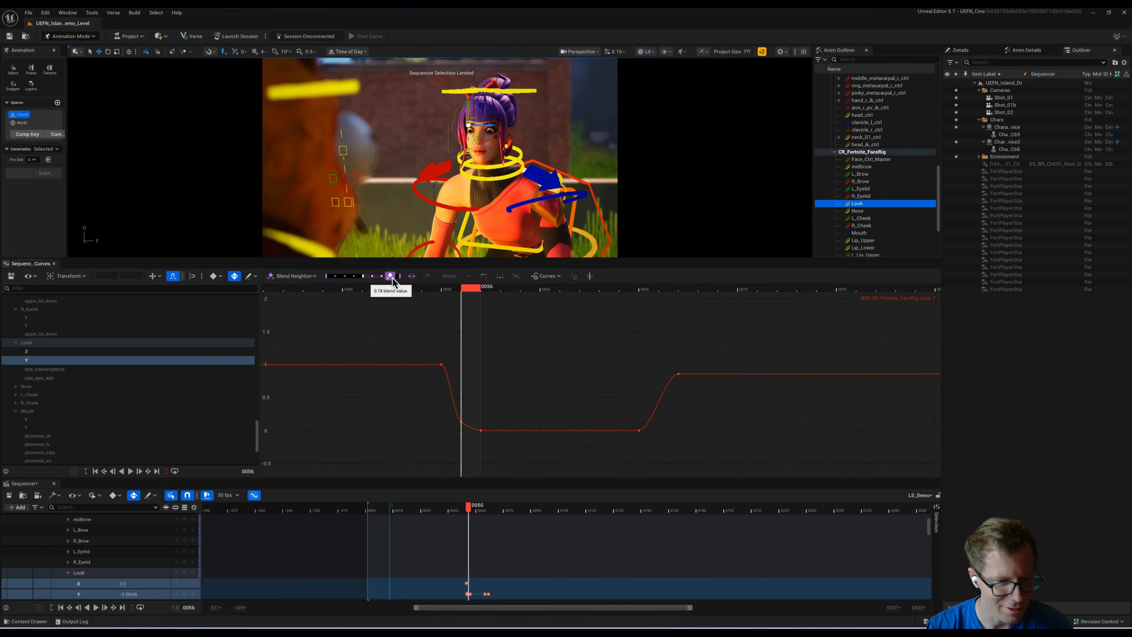
drag(428, 290, 469, 292)
key(space)
click(427, 289)
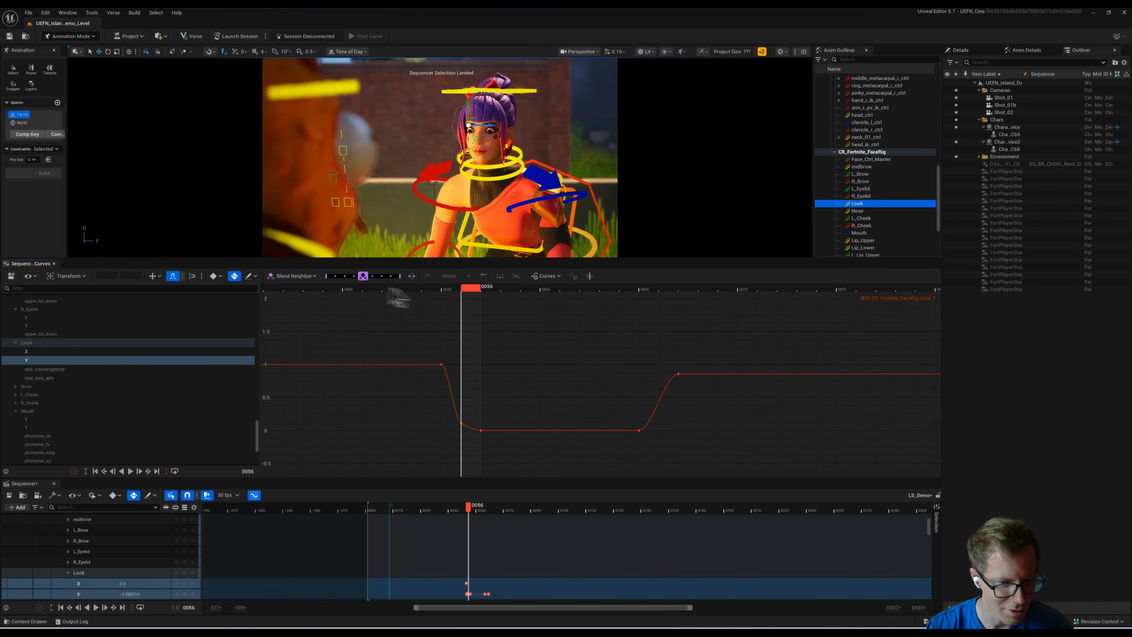
Step: Add a Look Y breakdown at frame 66 that favors the following key using Blend Neighbor, and replay it
drag(468, 291, 667, 307)
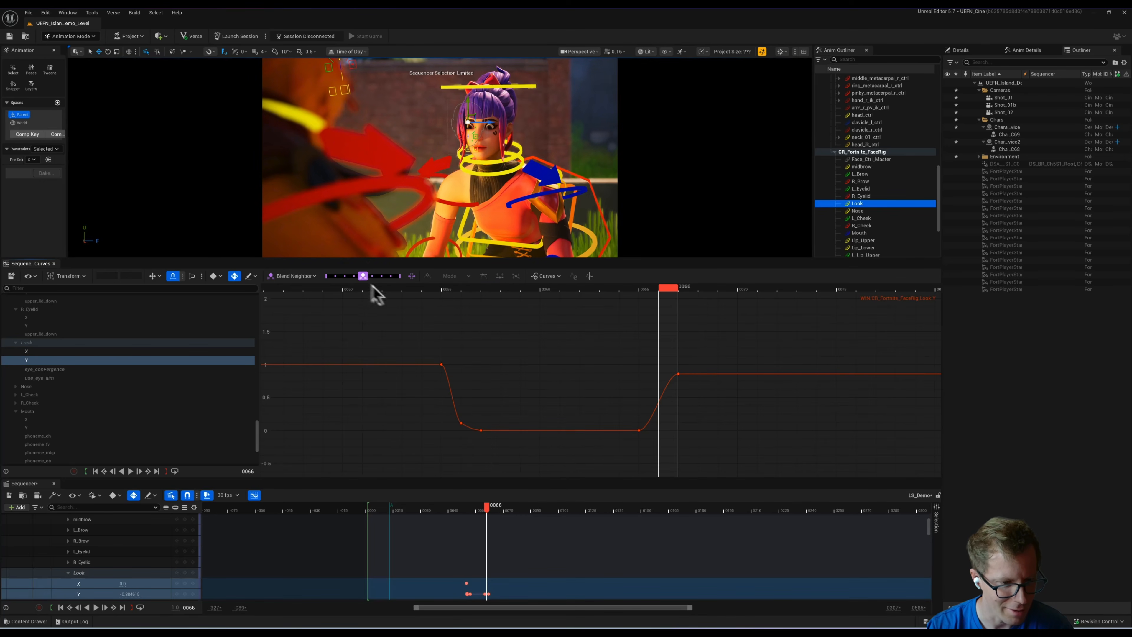
key(space)
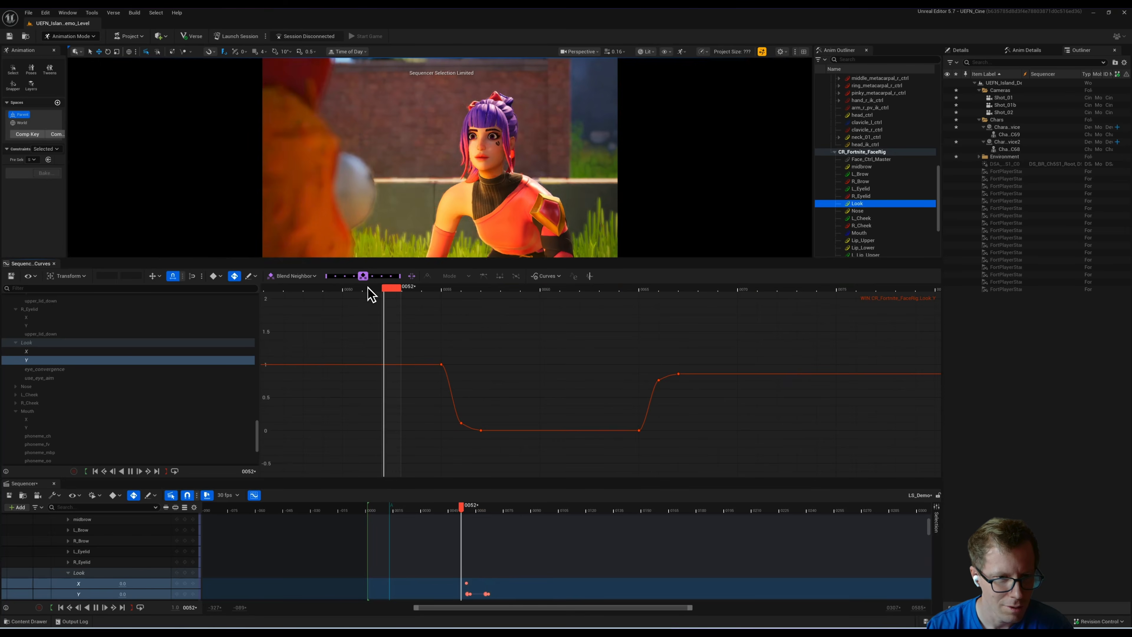
key(space)
Step: Try scaling the Look Y keys between frames 55 and 67 to a shallower dip, and play the result
drag(644, 439, 649, 442)
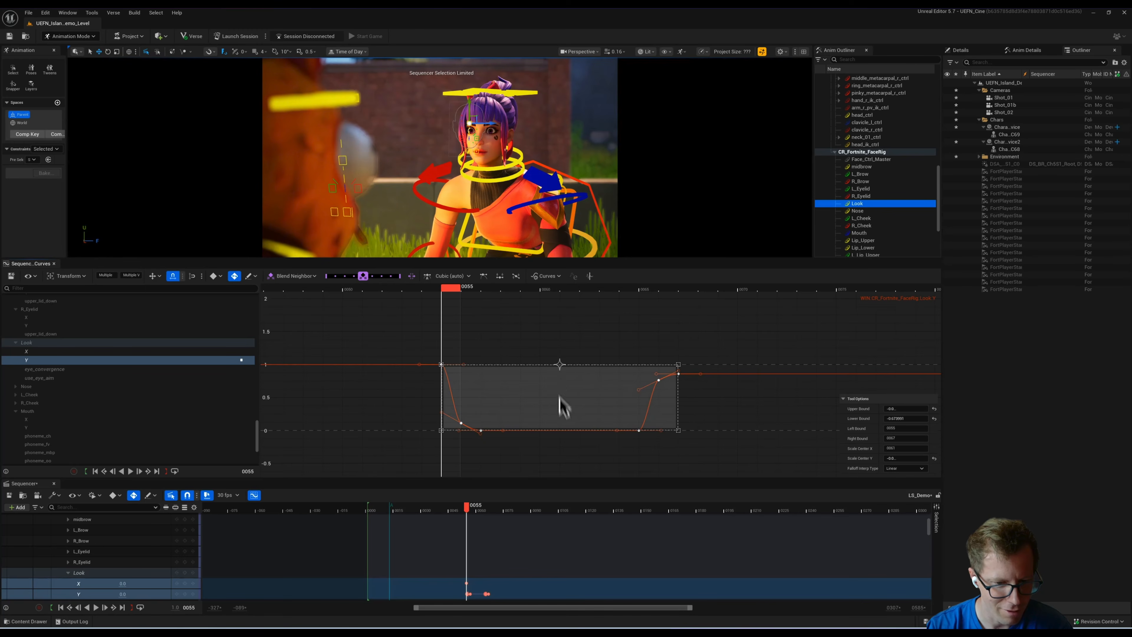
drag(556, 431, 557, 404)
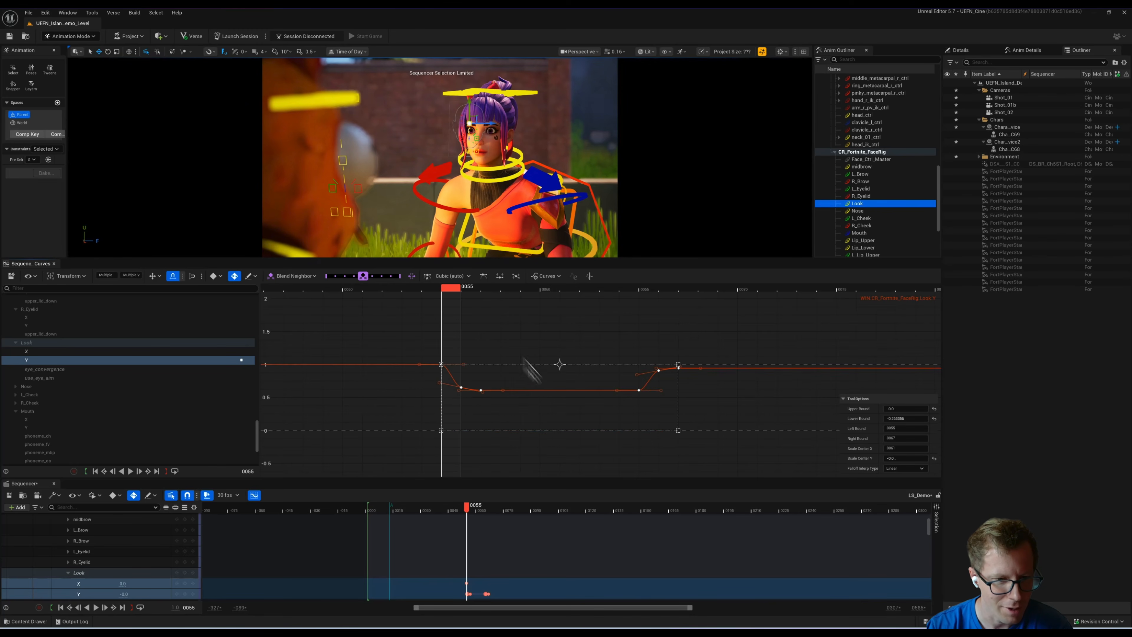
key(space)
key(space)
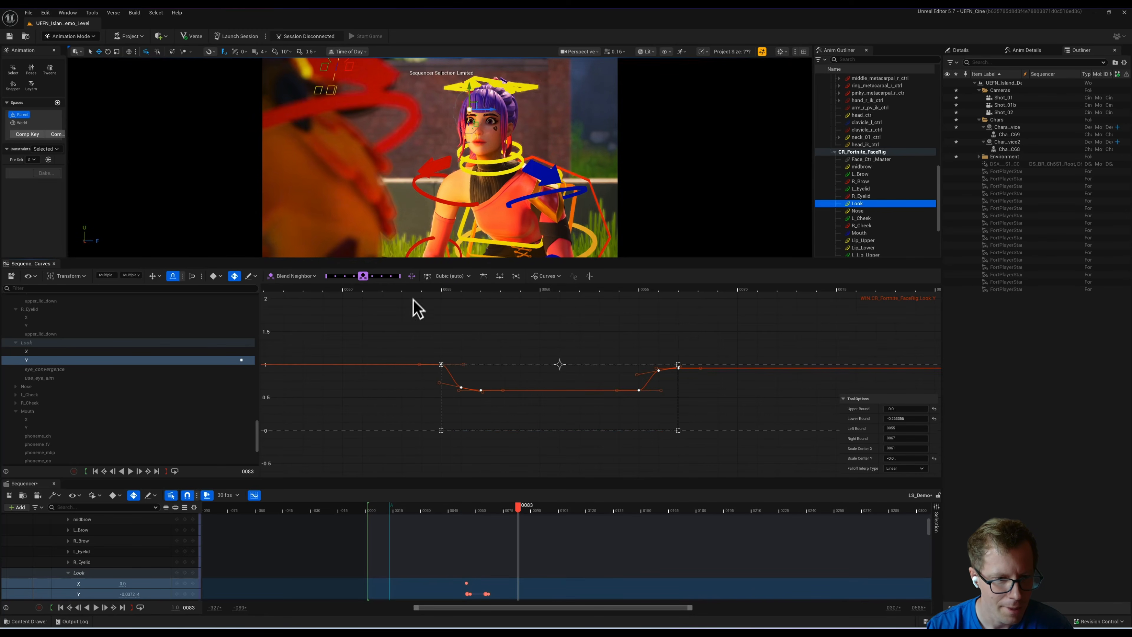
Step: Restore the Look Y curve, scale its keys between frames 55 and 67 to a deeper dip, and play it back
click(415, 288)
key(space)
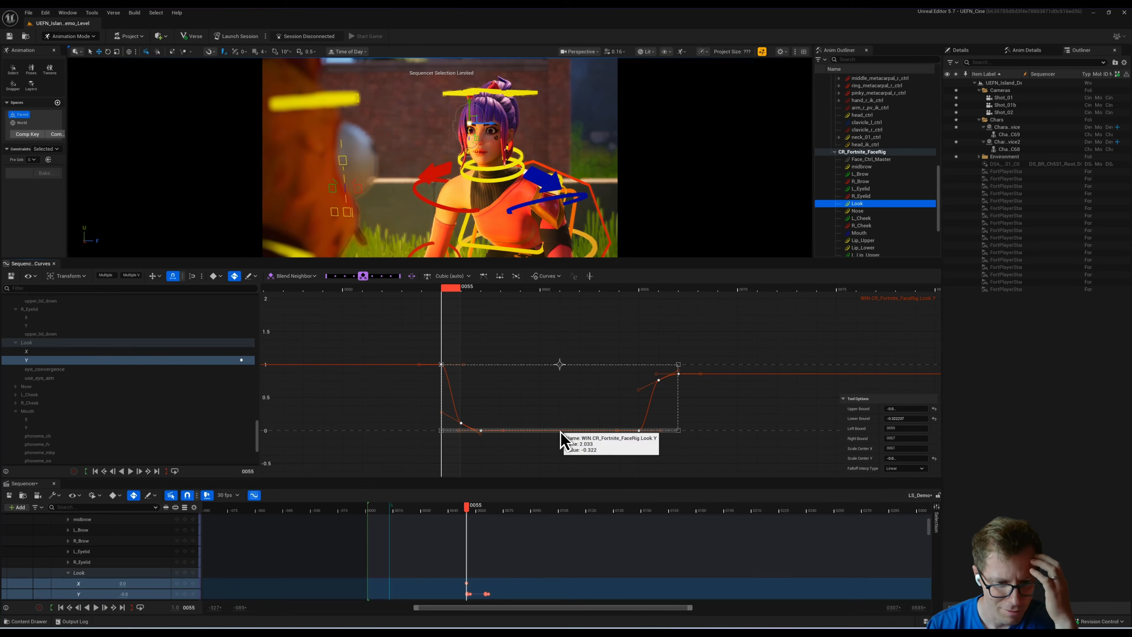
drag(559, 431, 559, 448)
key(space)
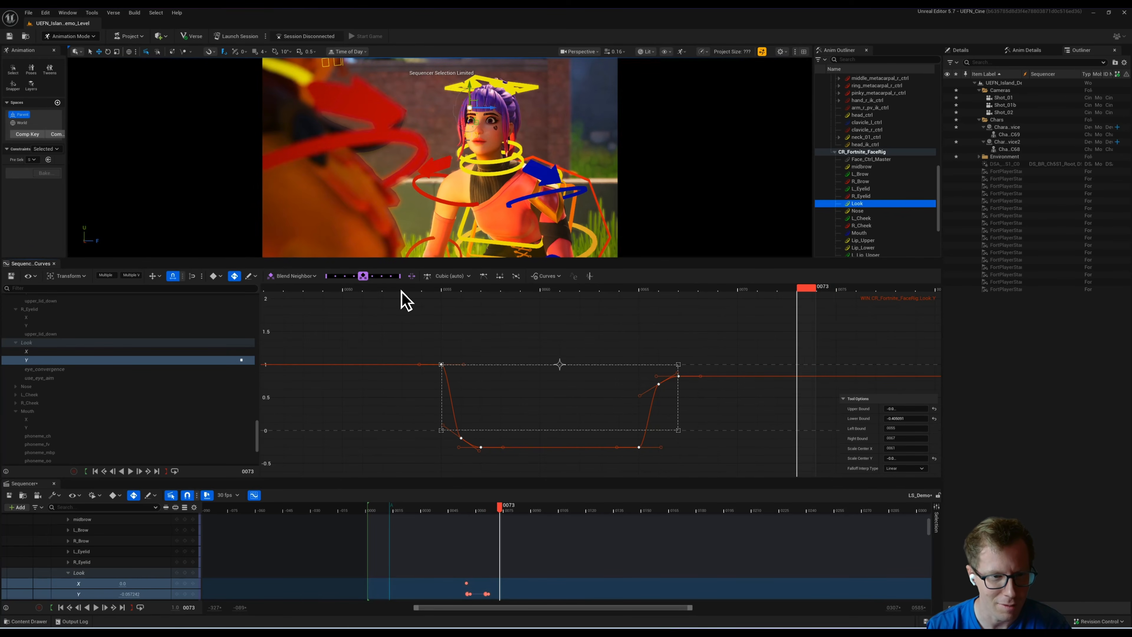
Step: Isolate the WIN head_ctrl Rotation Roll curve, frame its keys around the eye dart, and play that section
click(502, 89)
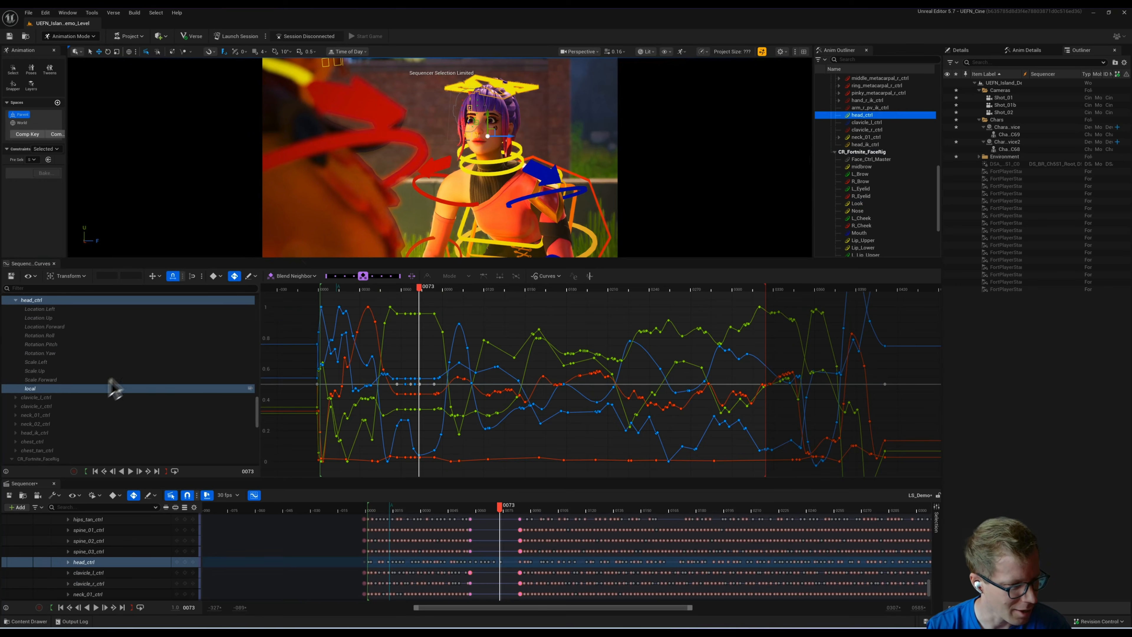
click(107, 336)
alt+right_drag(379, 390, 556, 378)
alt+middle_drag(384, 375, 549, 371)
alt+right_drag(553, 376, 698, 342)
click(493, 291)
key(space)
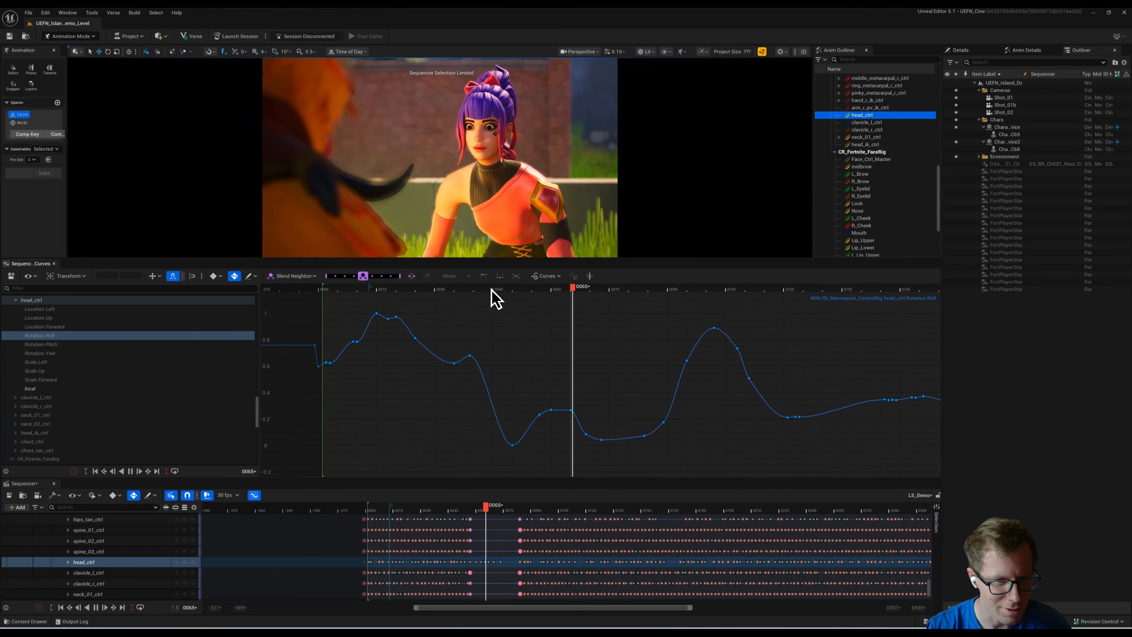
click(492, 291)
key(space)
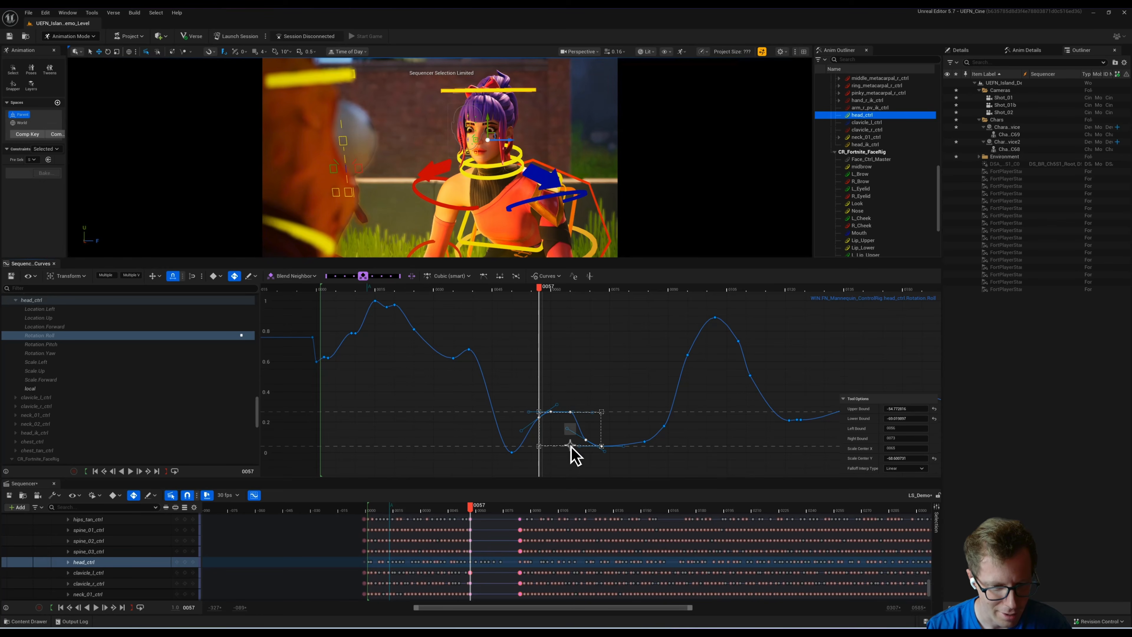
Step: Scale down the head_ctrl Rotation Roll keys from about frame 57 to 73 and replay the shot repeatedly
drag(571, 447, 571, 419)
click(490, 290)
key(space)
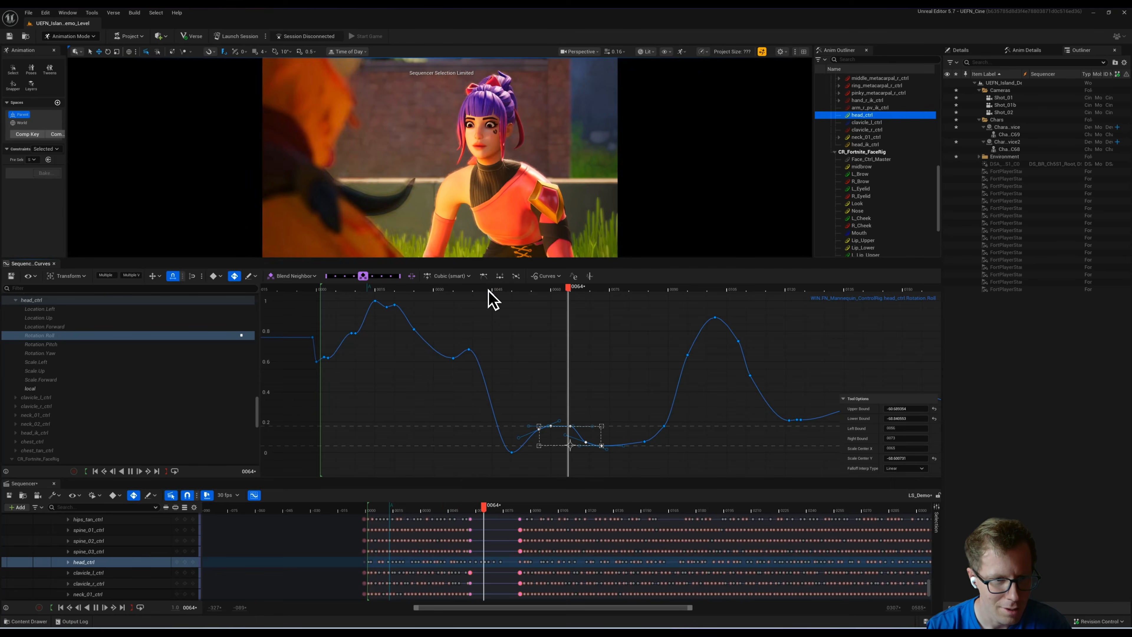
click(489, 290)
key(space)
click(489, 290)
key(space)
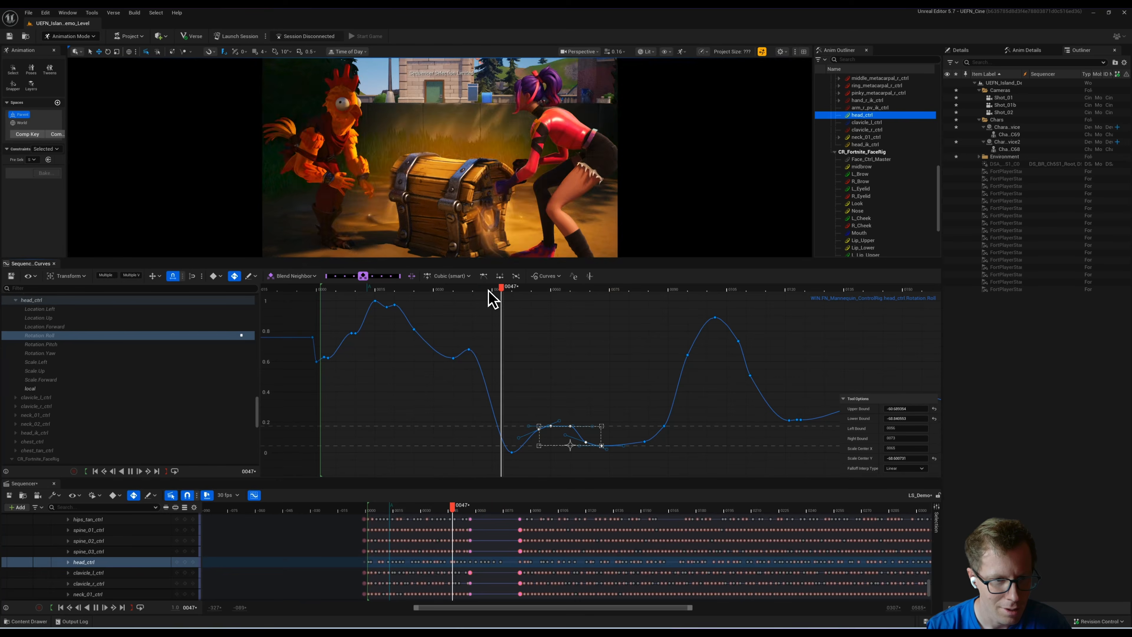
click(489, 290)
key(space)
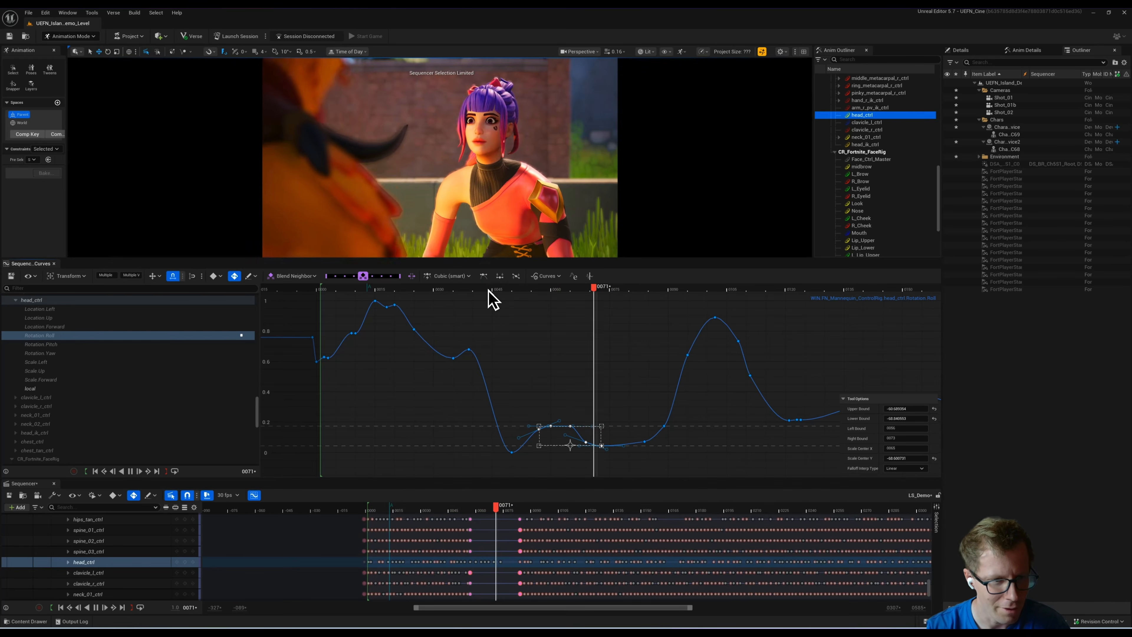
Step: Enlarge the viewport on WIN's face at frame 81 and open her mouth with the Jaw control
key(space)
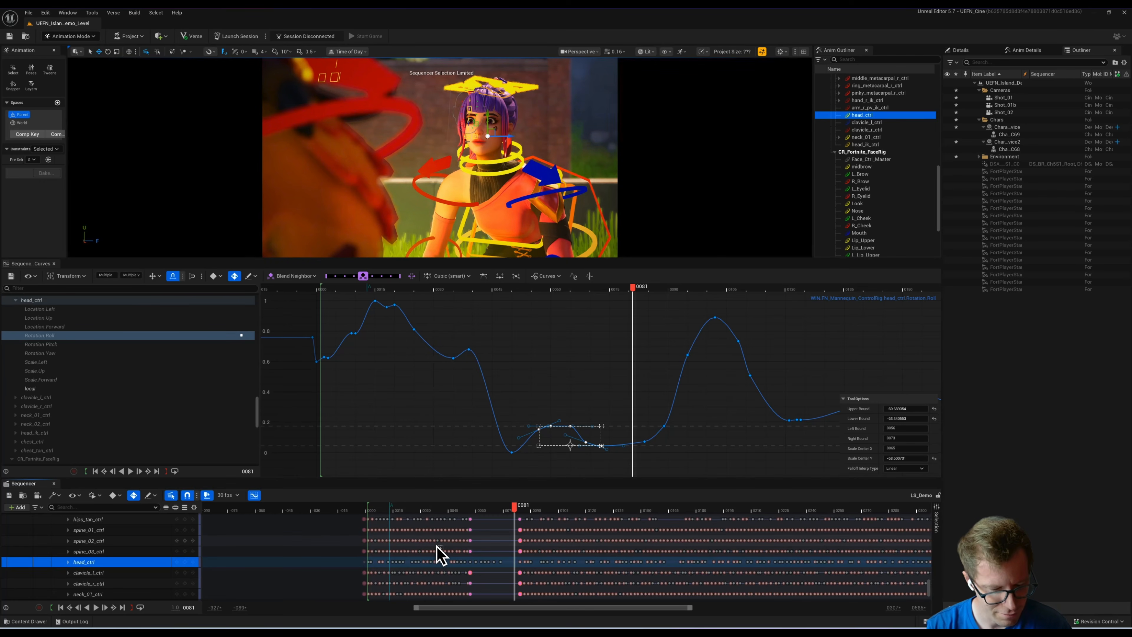
key(shift+c)
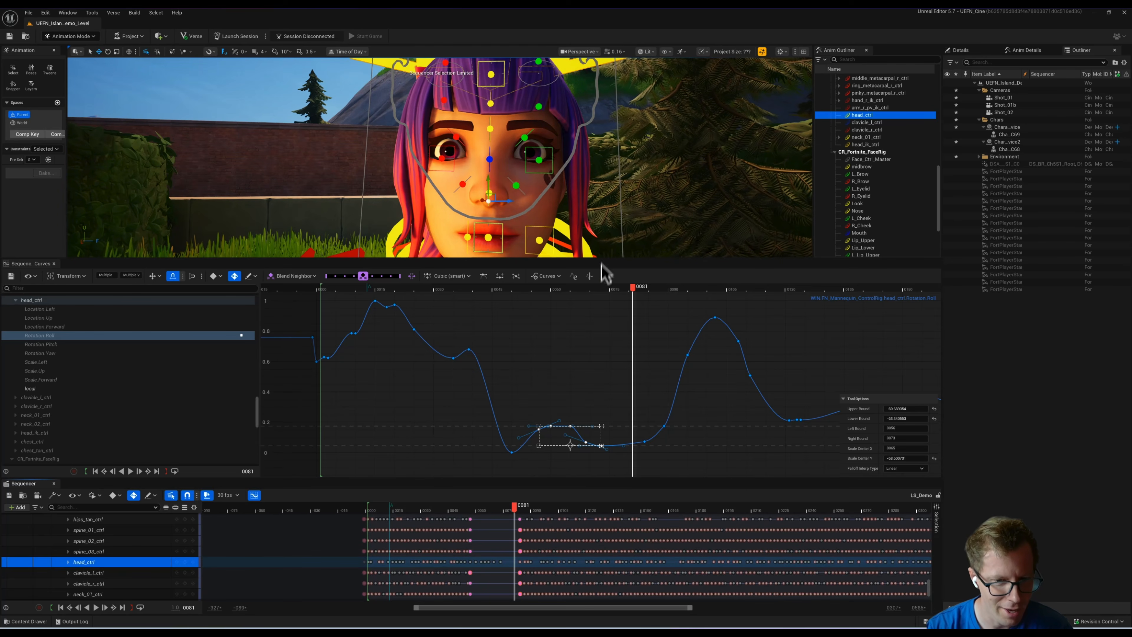
drag(607, 260, 600, 329)
click(487, 282)
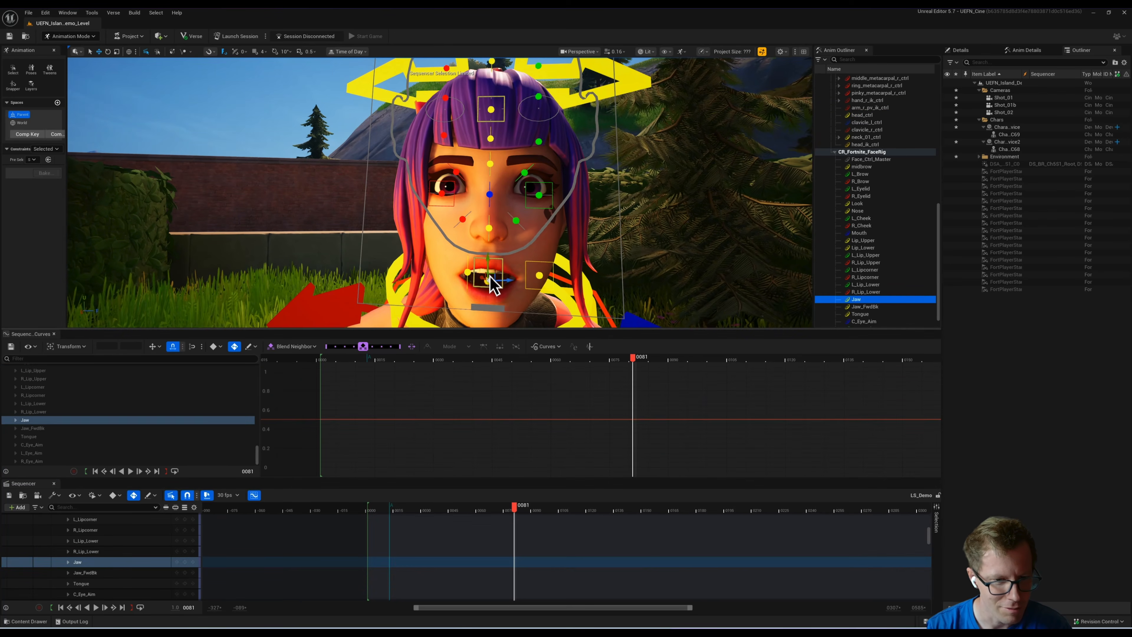
Step: Adjust WIN's Tongue, L_Lipcorner and R_Lipcorner controls at frame 81, and play the sequence back from the start
click(539, 278)
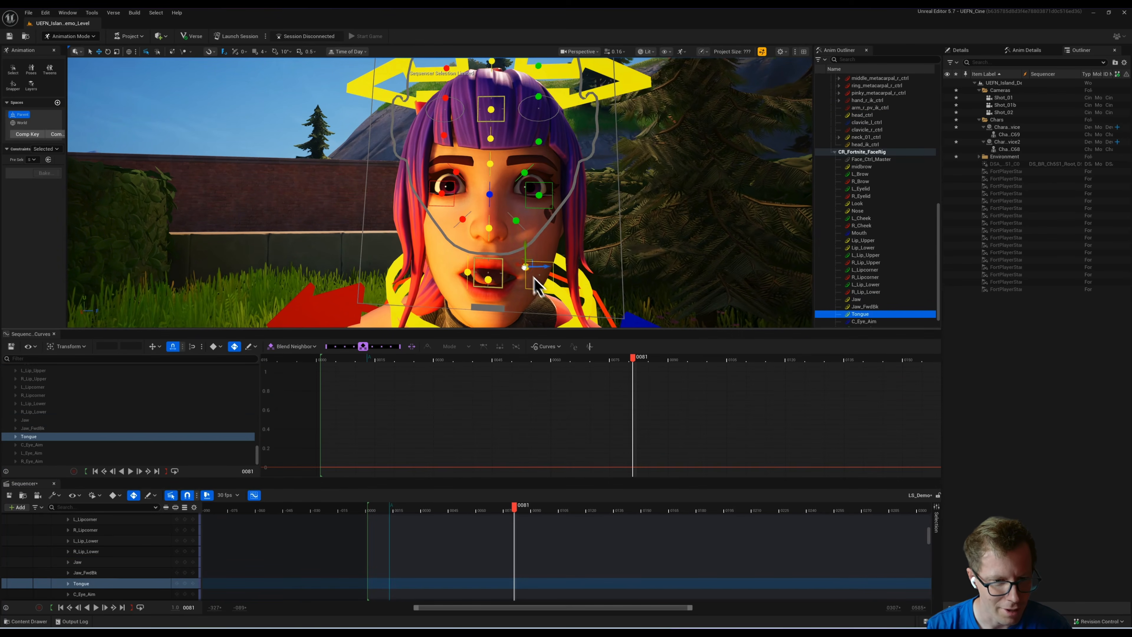
click(544, 209)
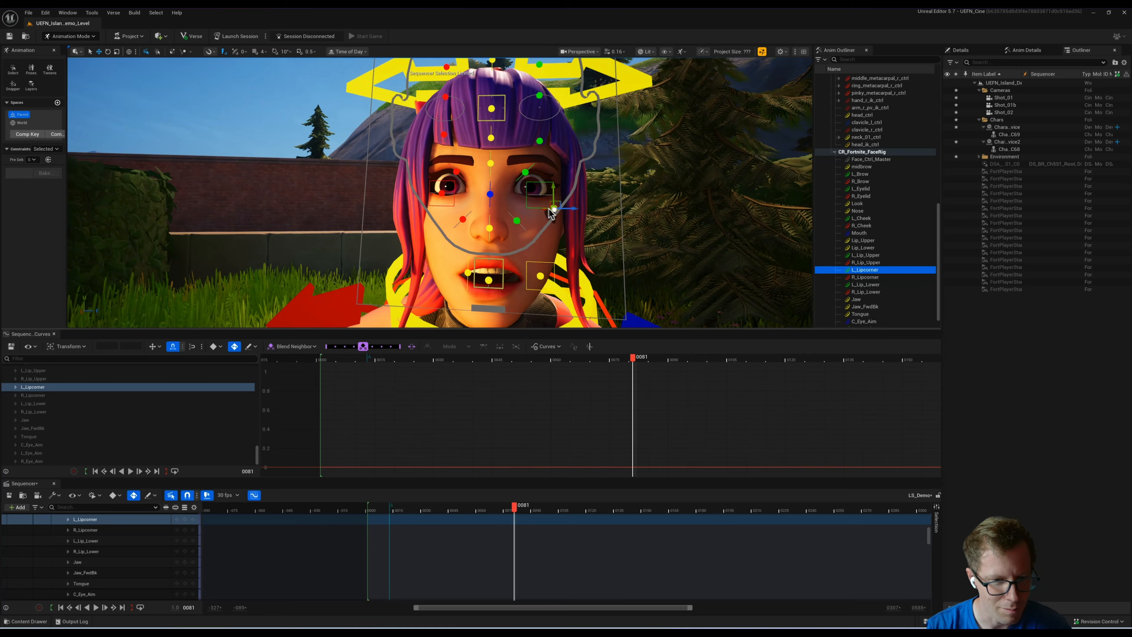
click(442, 196)
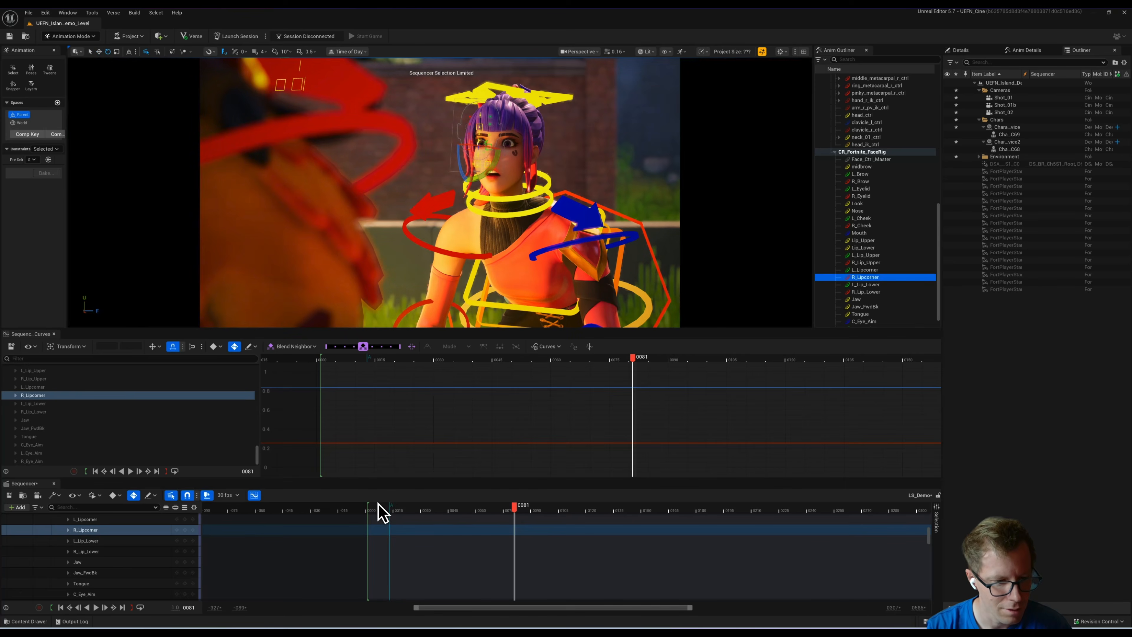
click(371, 510)
key(space)
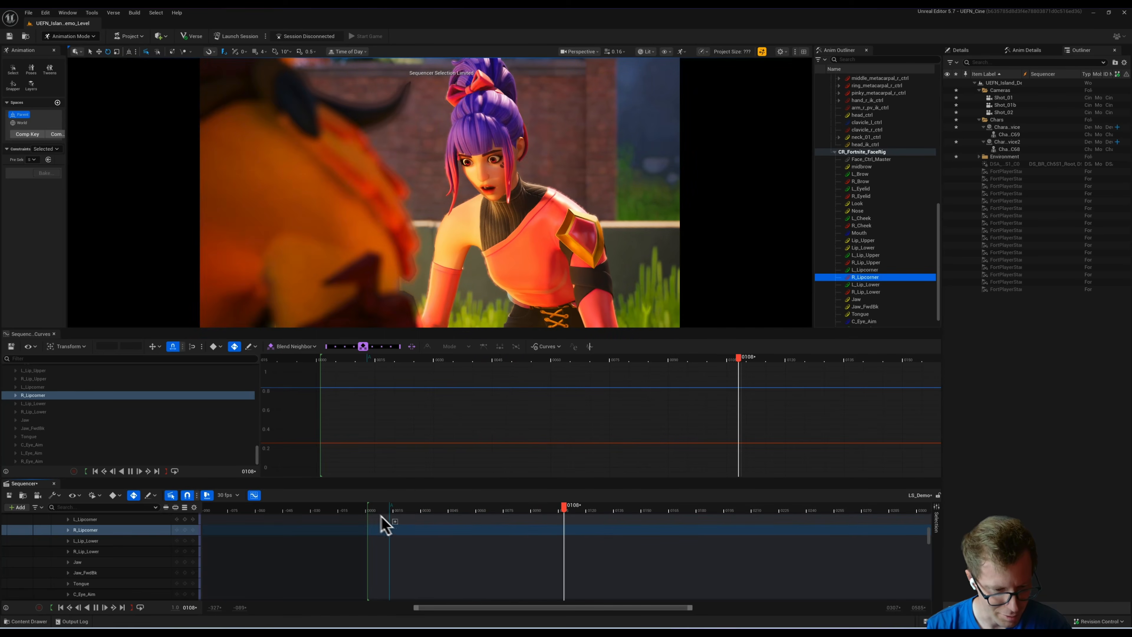
Step: Adjust the Lip_Upper control slightly at frame 25 to refine WIN's open mouth, and replay the sequence from the start
click(404, 510)
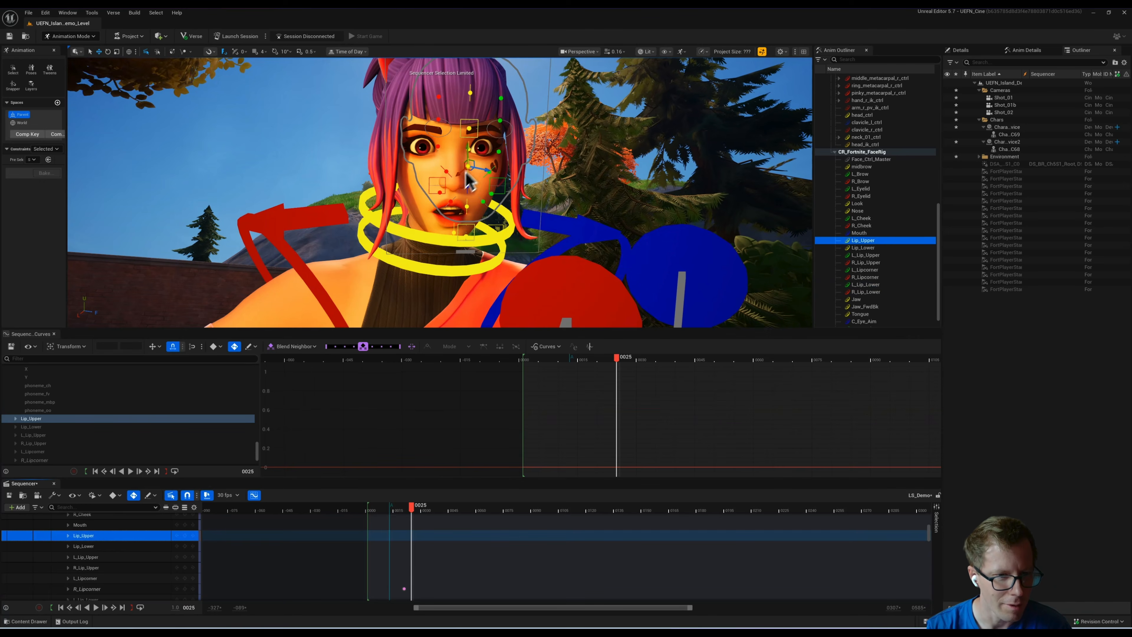
click(468, 172)
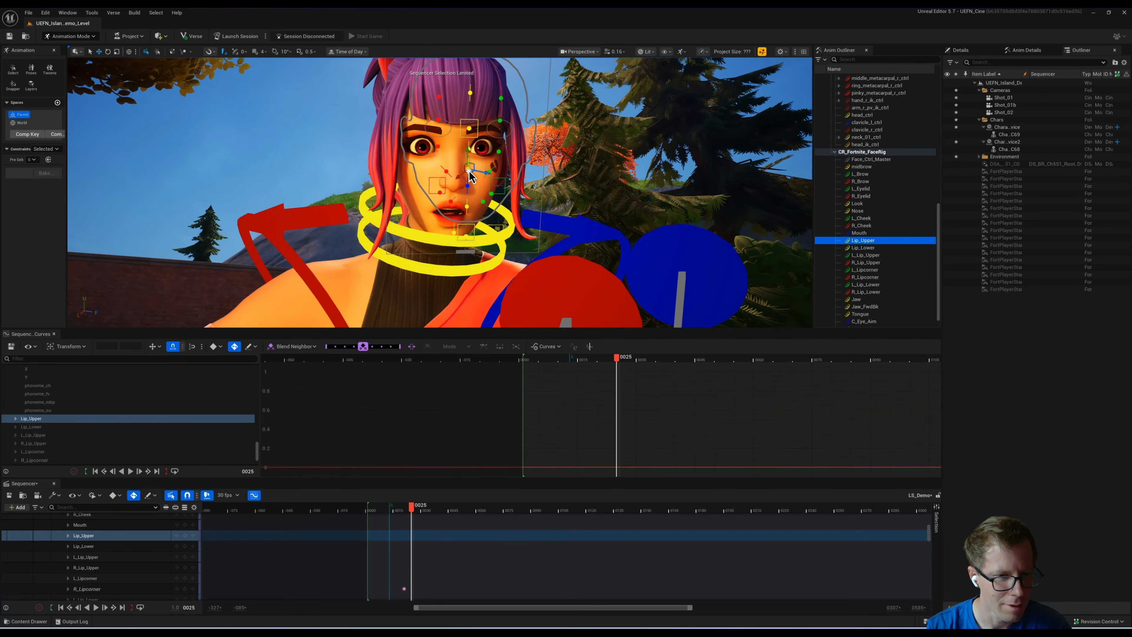
drag(469, 172, 468, 166)
key(space)
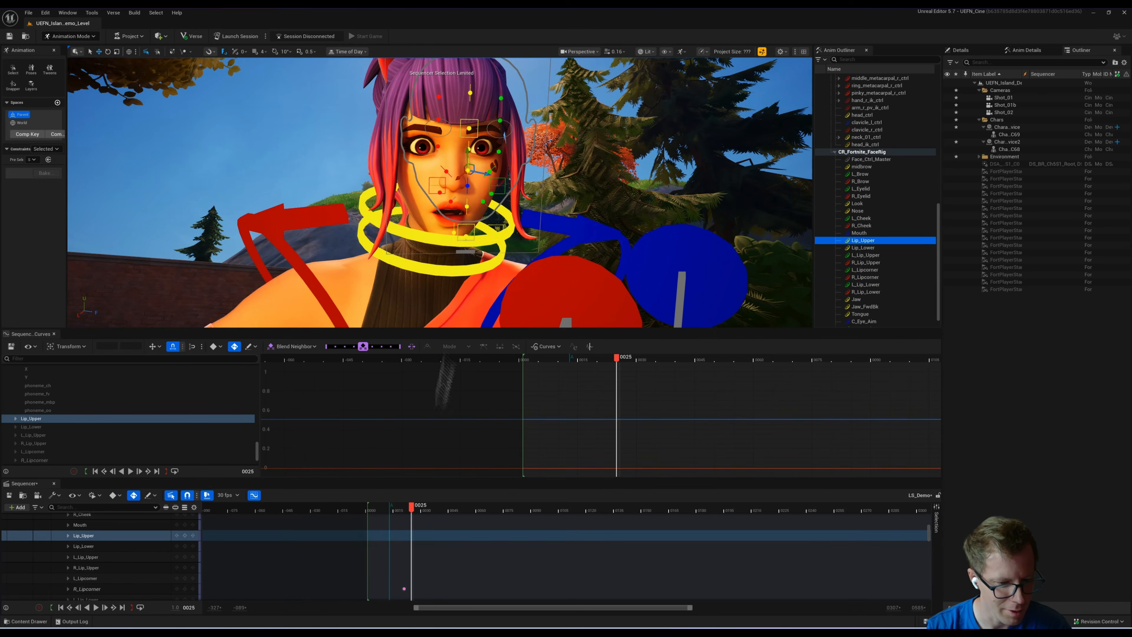
click(374, 511)
key(space)
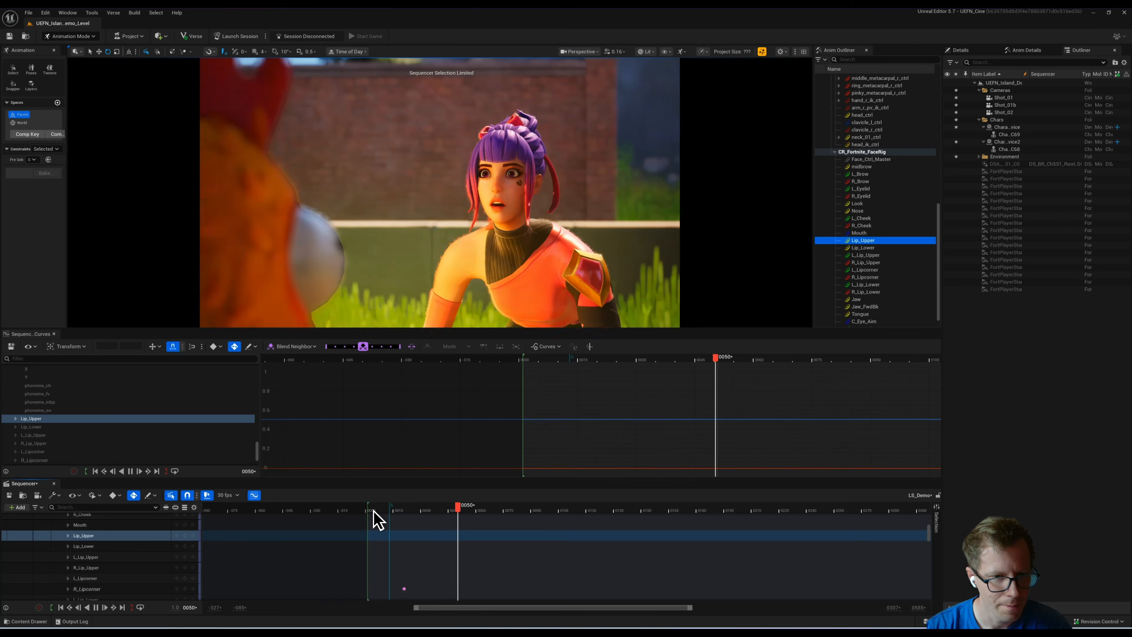
click(374, 511)
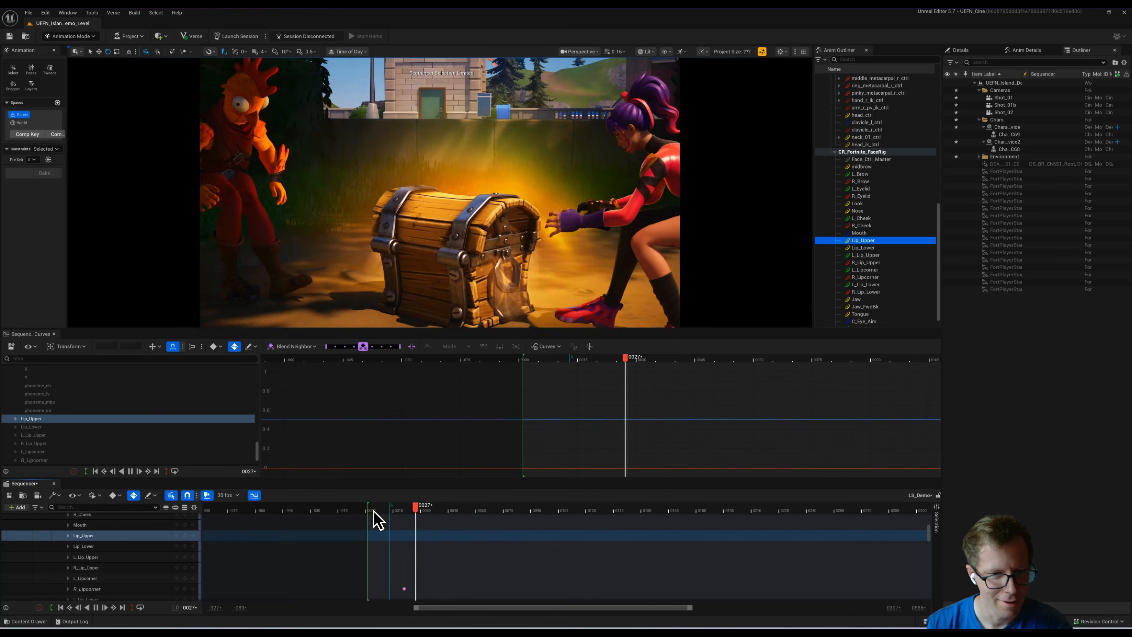
key(space)
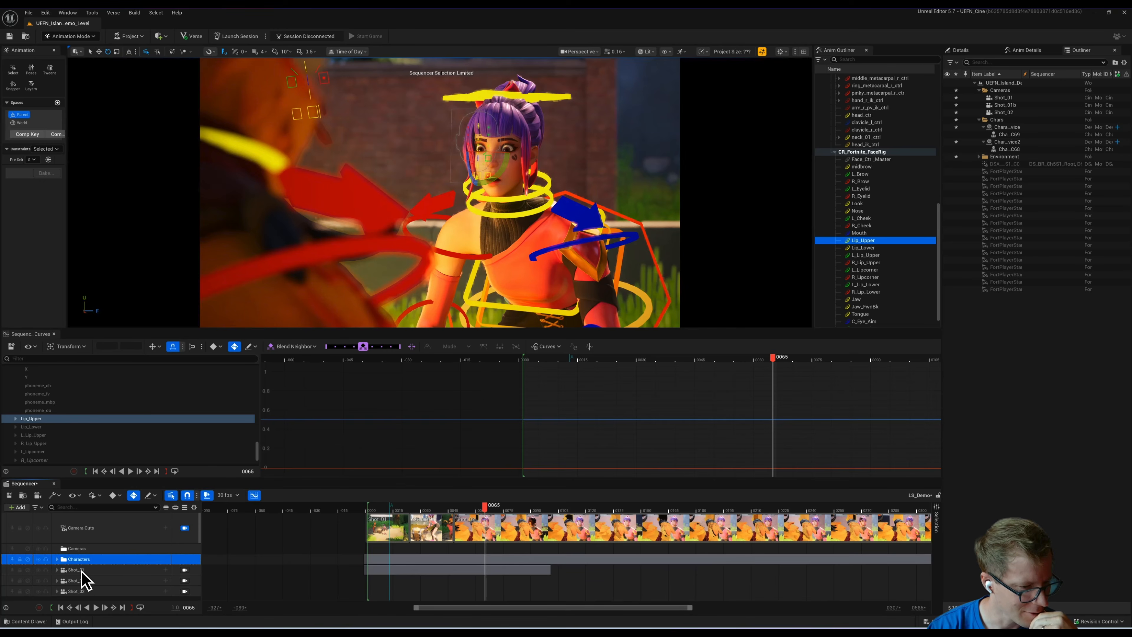
Step: Create a Cine Camera Actor named Shot_03 and file it in the Outliner's Cameras folder
click(82, 581)
click(83, 591)
click(159, 38)
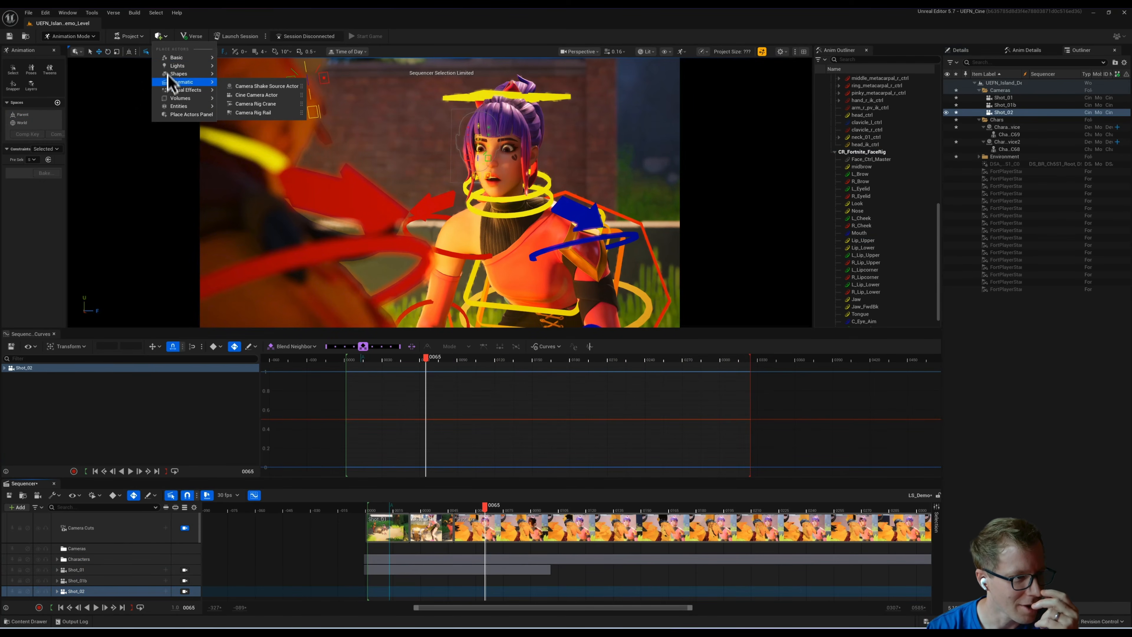
click(257, 95)
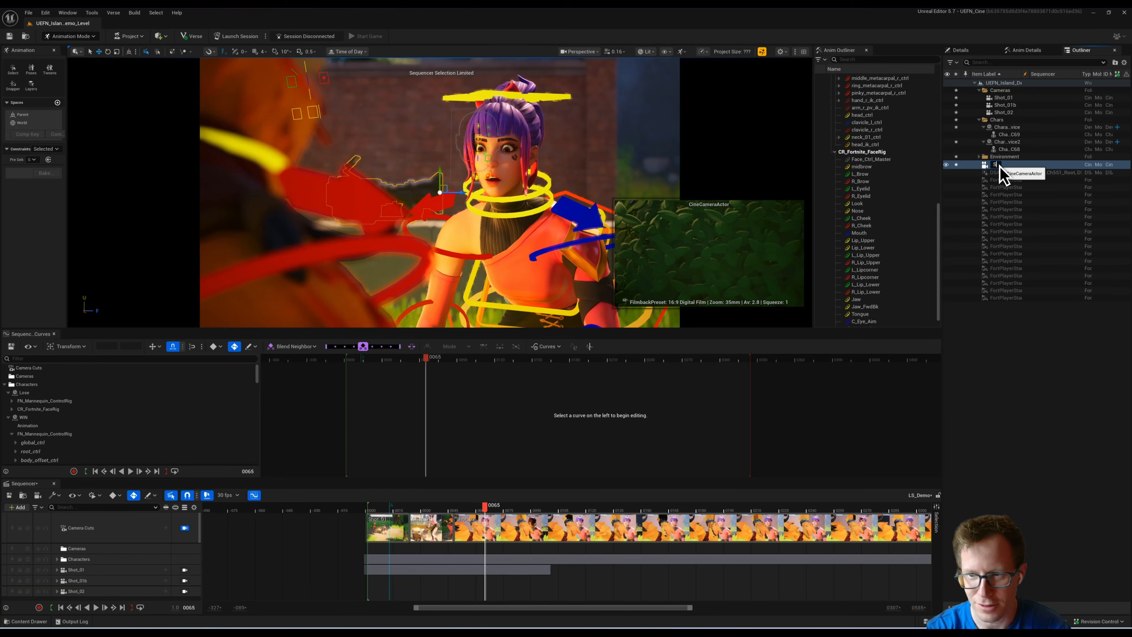
key(Return)
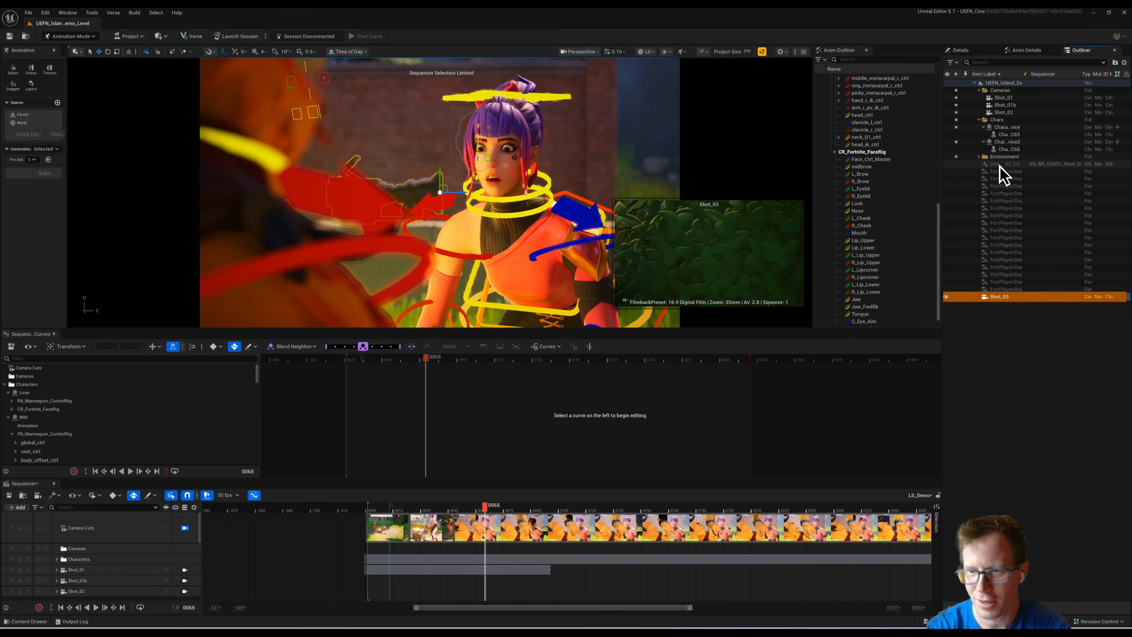
drag(999, 91, 998, 92)
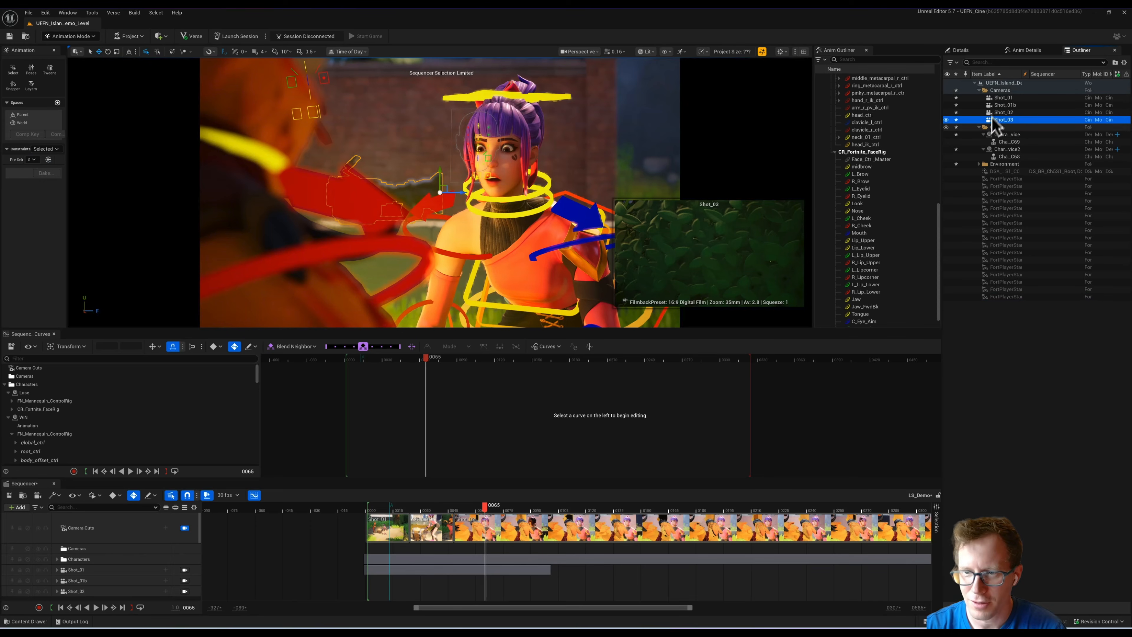
Step: Add Shot_03 to the sequence, frame the chicken character over WIN's shoulder and set the focal length to about 83 mm
drag(107, 529, 100, 543)
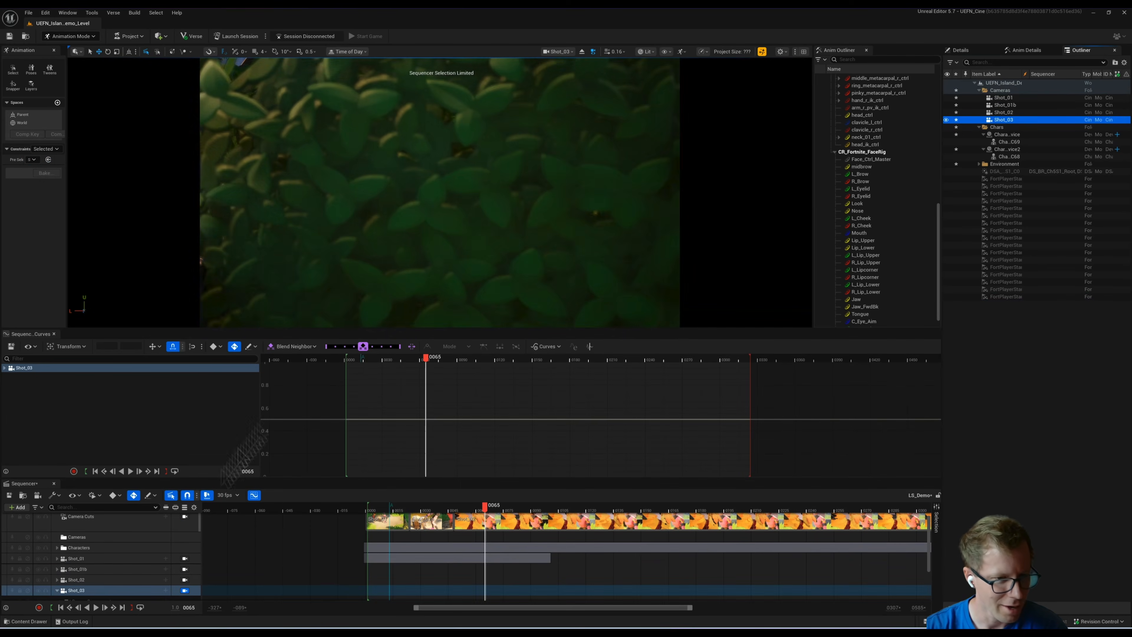
scroll(481, 191, down, 10)
alt+drag(465, 195, 195, 195)
right_drag(193, 190, 177, 187)
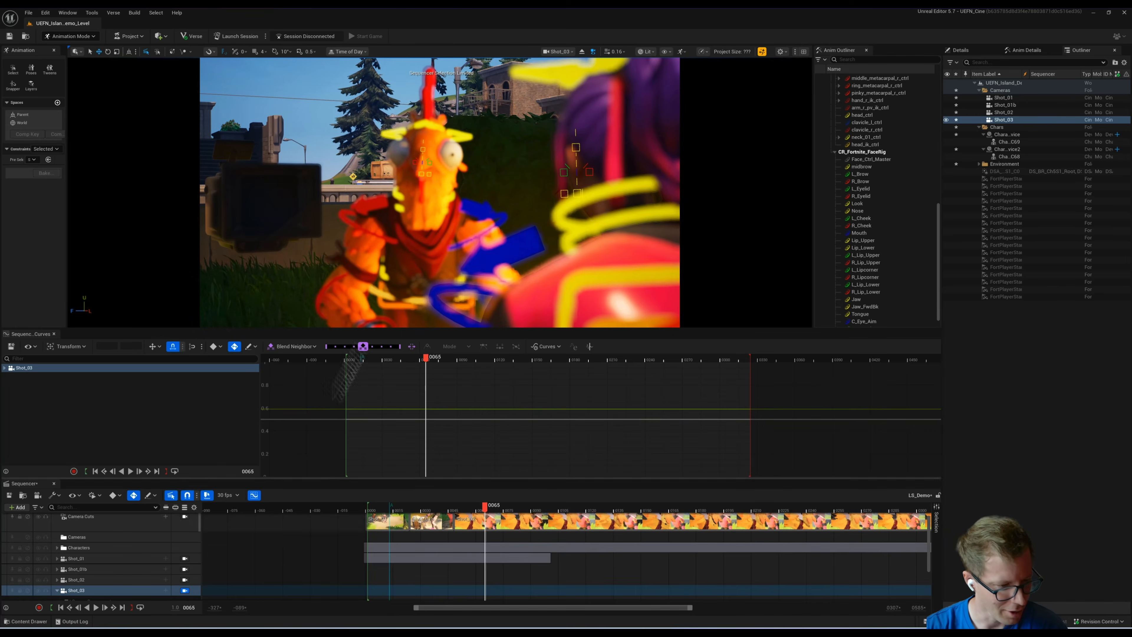
scroll(82, 585, down, 3)
drag(124, 574, 140, 572)
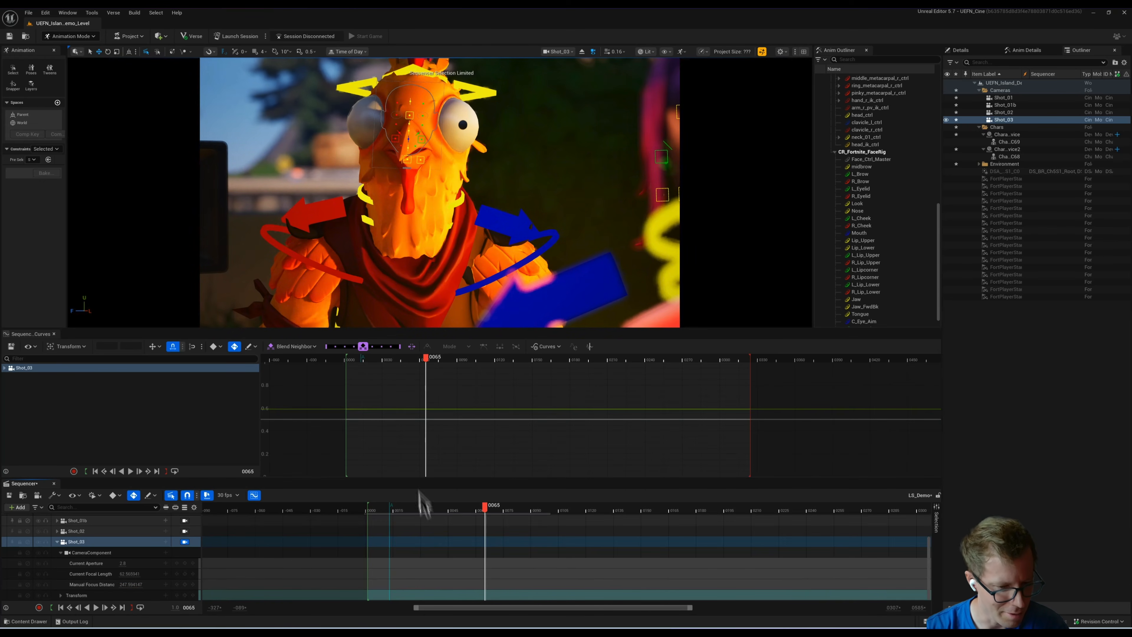
Step: Add a cut to Shot_03 on the Camera Cuts track at frame 65
scroll(120, 553, up, 3)
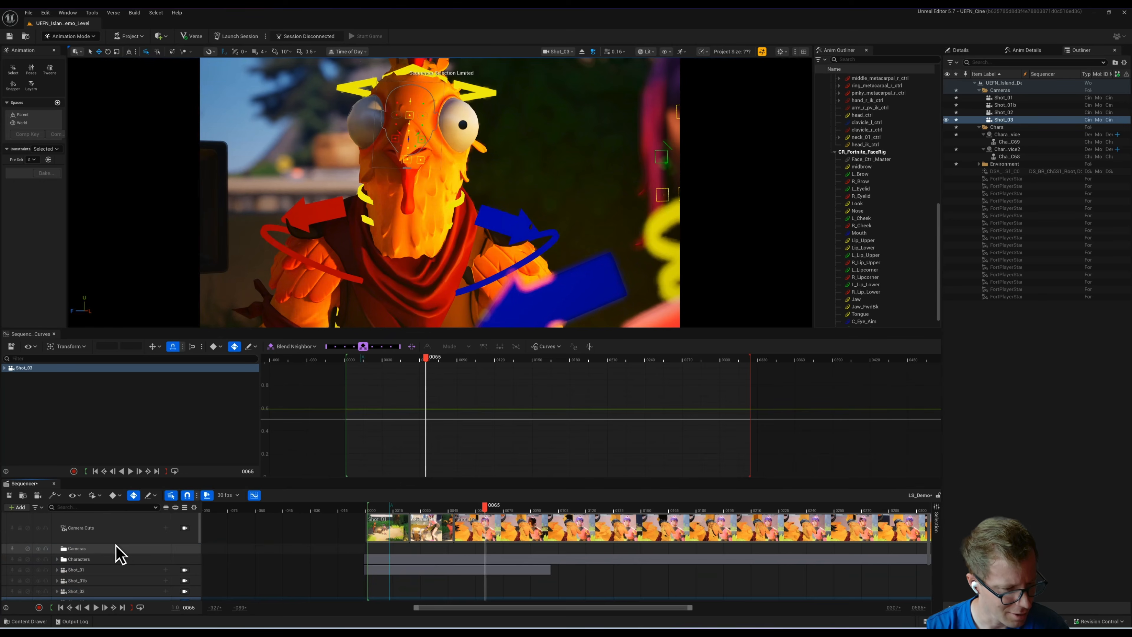
click(166, 527)
mouse_move(187, 539)
click(267, 559)
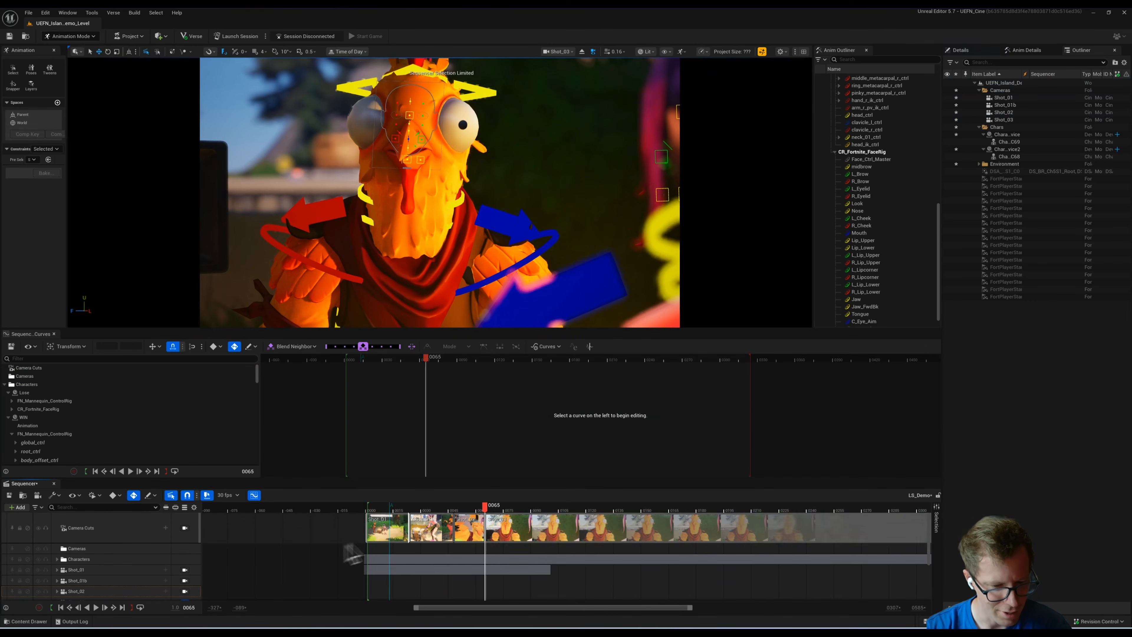
Step: Play the edit from the start and again from the second shot to review the cut to Shot_03
click(372, 509)
key(space)
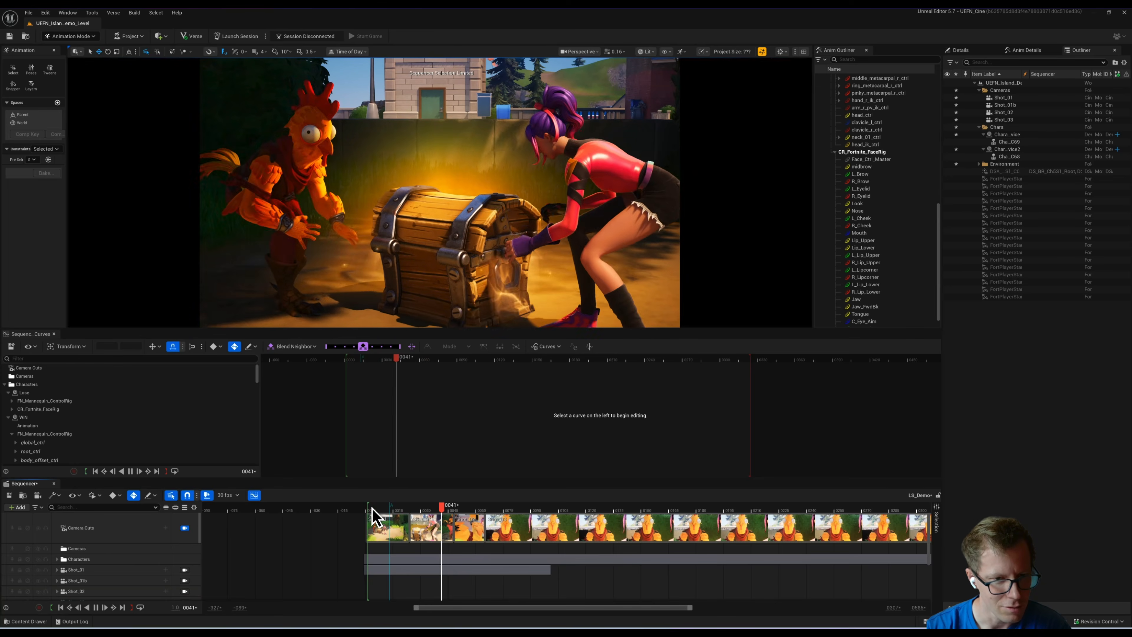
click(373, 509)
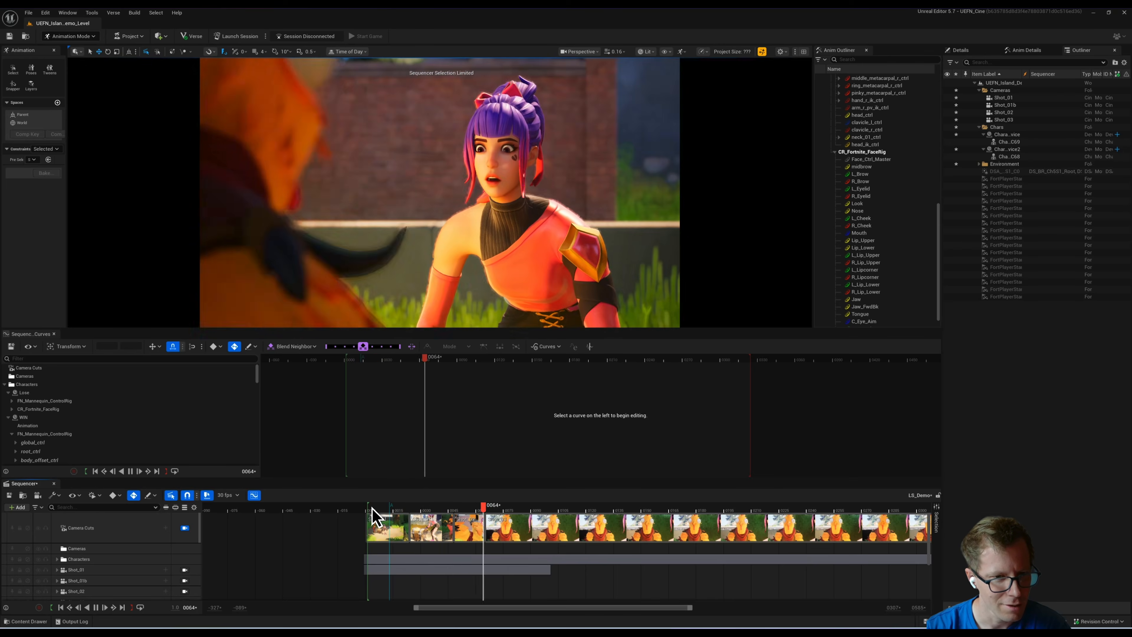
key(space)
click(421, 508)
key(space)
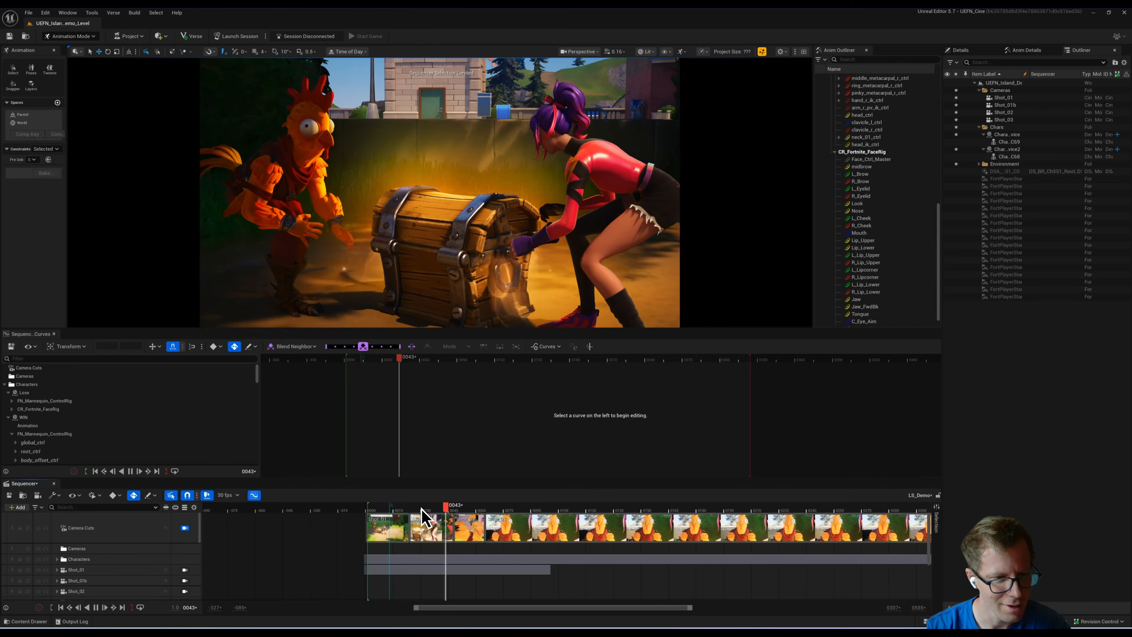
key(space)
Step: Go to frame 58, enlarge the Sequencer area and move Shot_01, Shot_01b, Shot_02 and Shot_03 into its Cameras folder
click(471, 508)
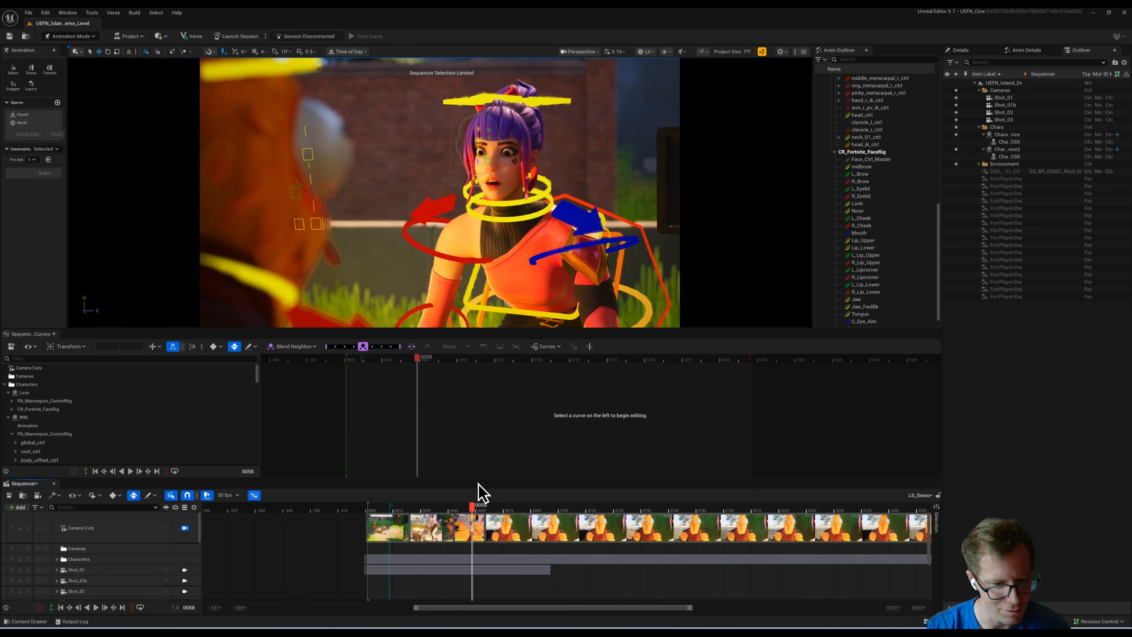
drag(479, 479, 478, 412)
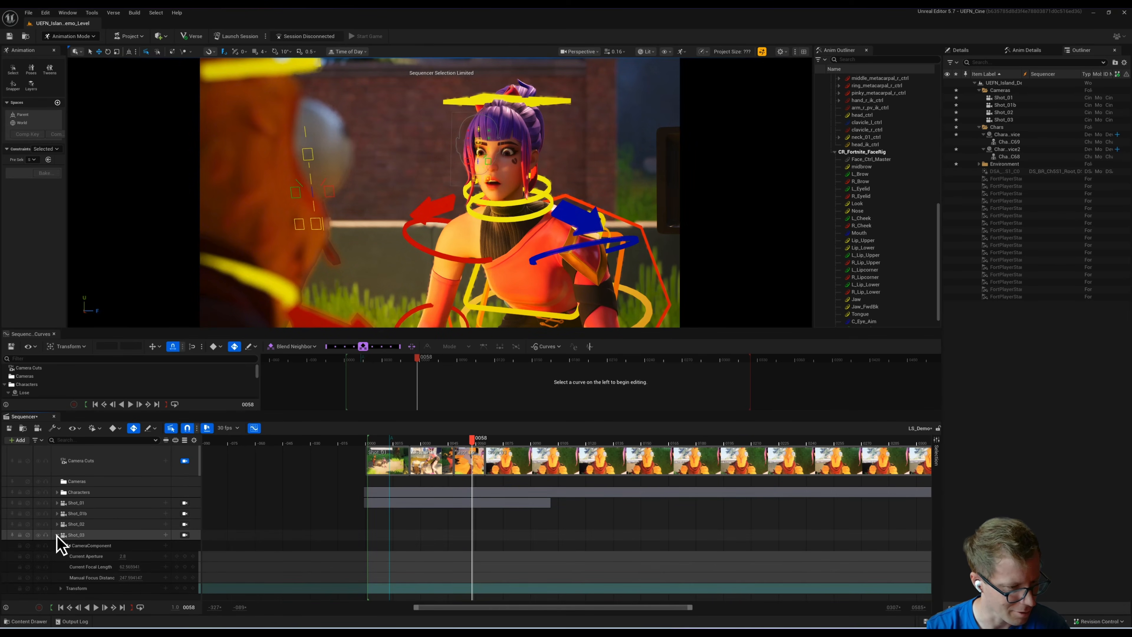
click(58, 493)
click(57, 493)
click(57, 535)
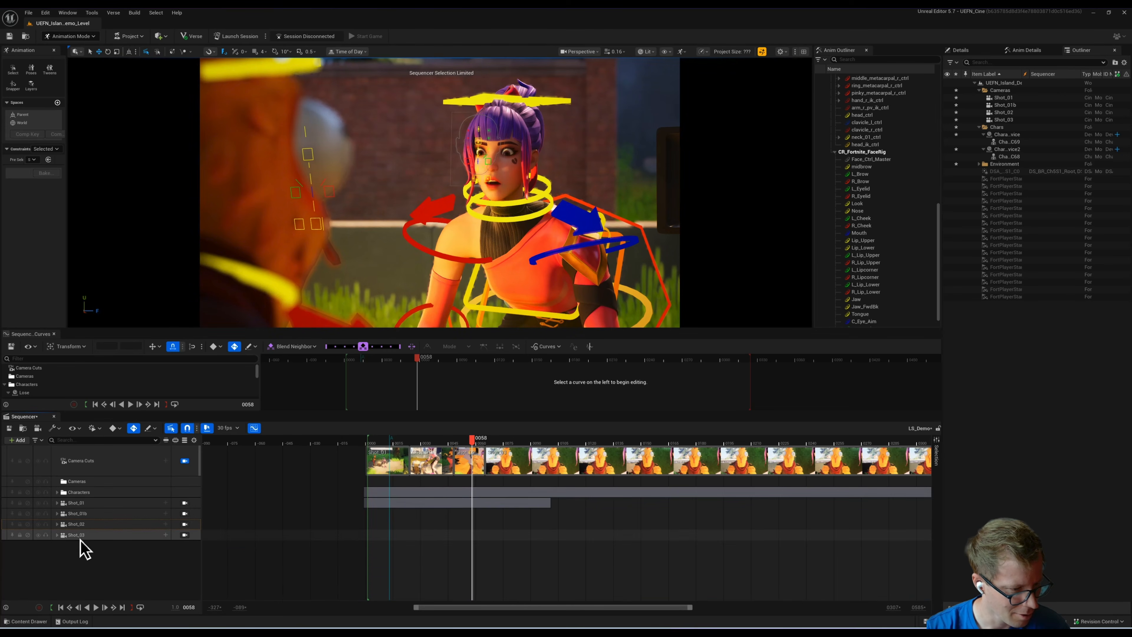
click(76, 535)
shift+click(83, 503)
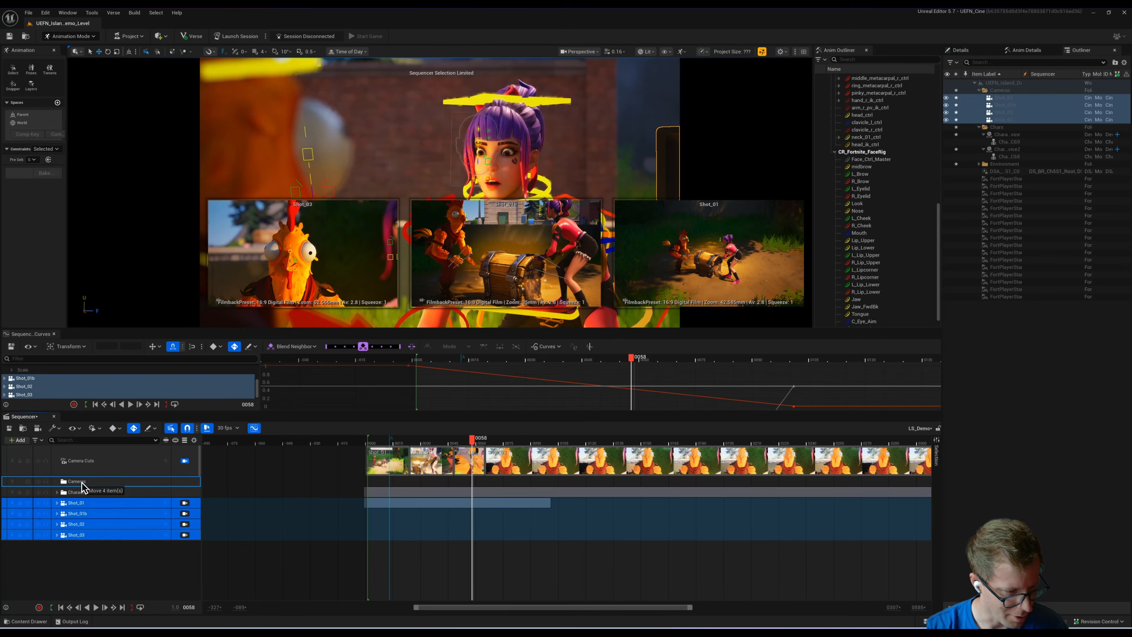
drag(81, 487, 83, 488)
click(57, 482)
Step: Expand the Characters folder, collapse WIN, and key Lose's whole FN_Mannequin_ControlRig at frame 58
click(57, 491)
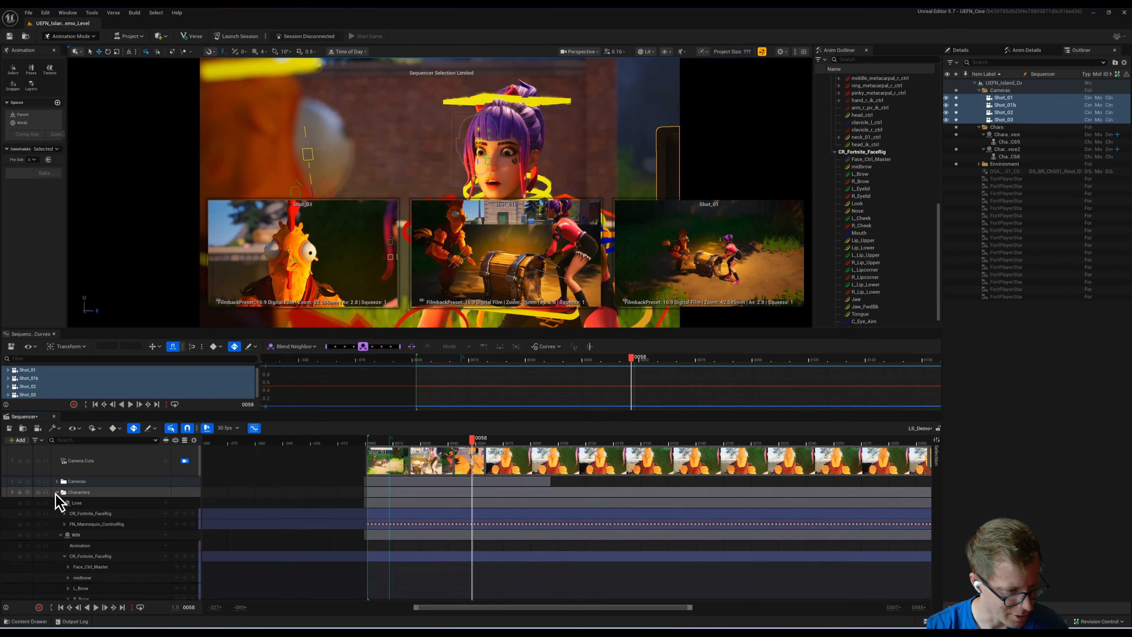
click(60, 535)
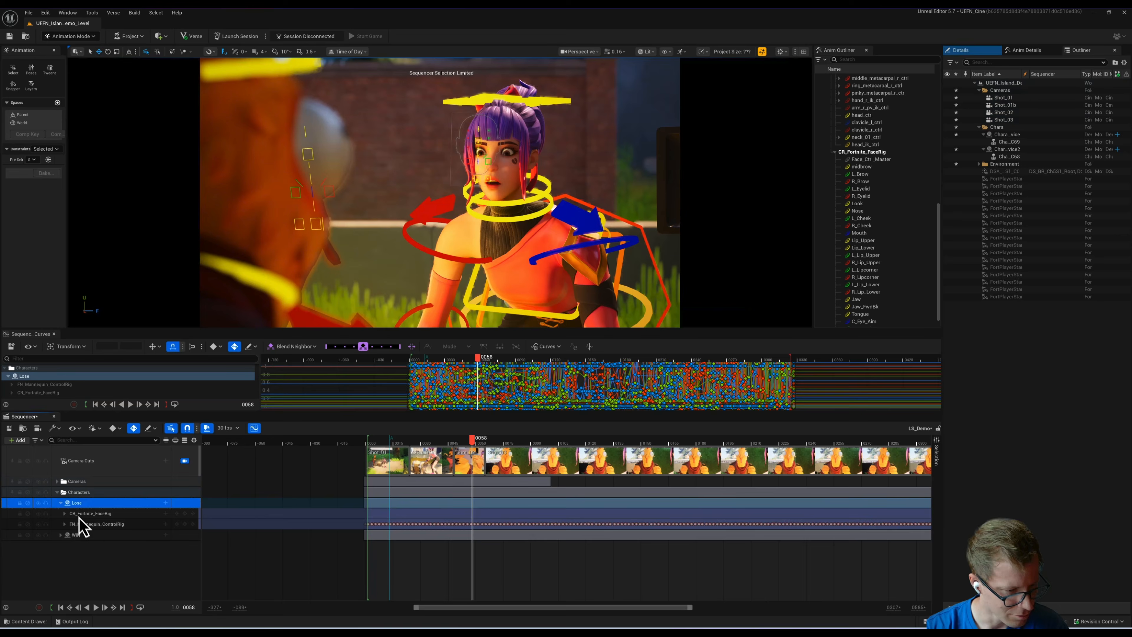
click(83, 524)
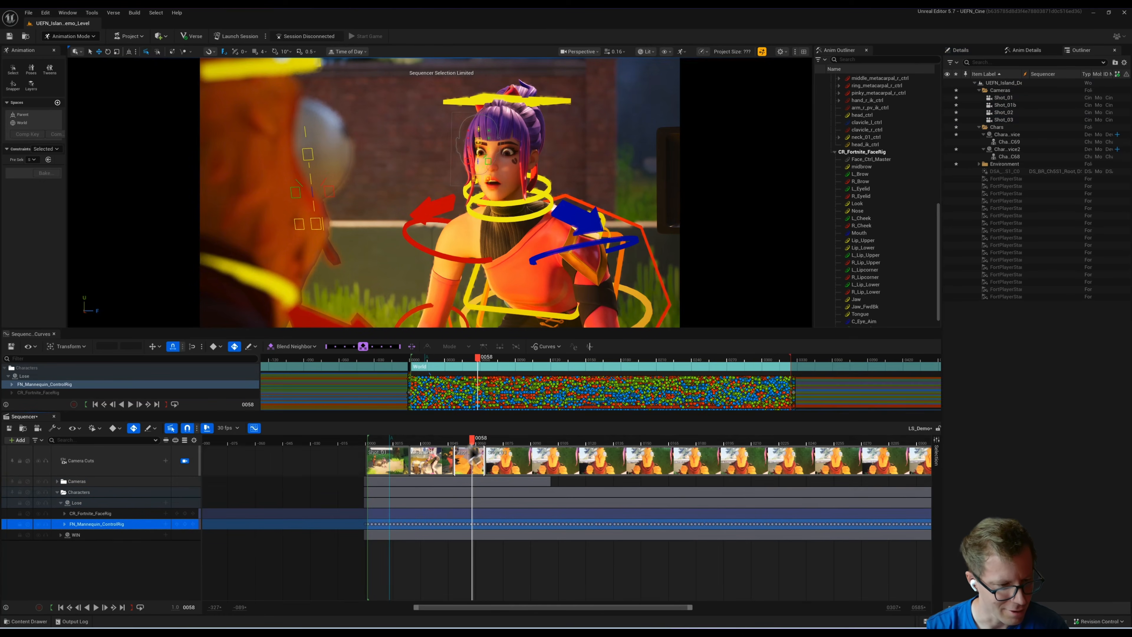
ctrl+scroll(500, 497, up, 9)
mouse_move(478, 440)
mouse_down()
mouse_move(356, 448)
mouse_move(486, 453)
mouse_up()
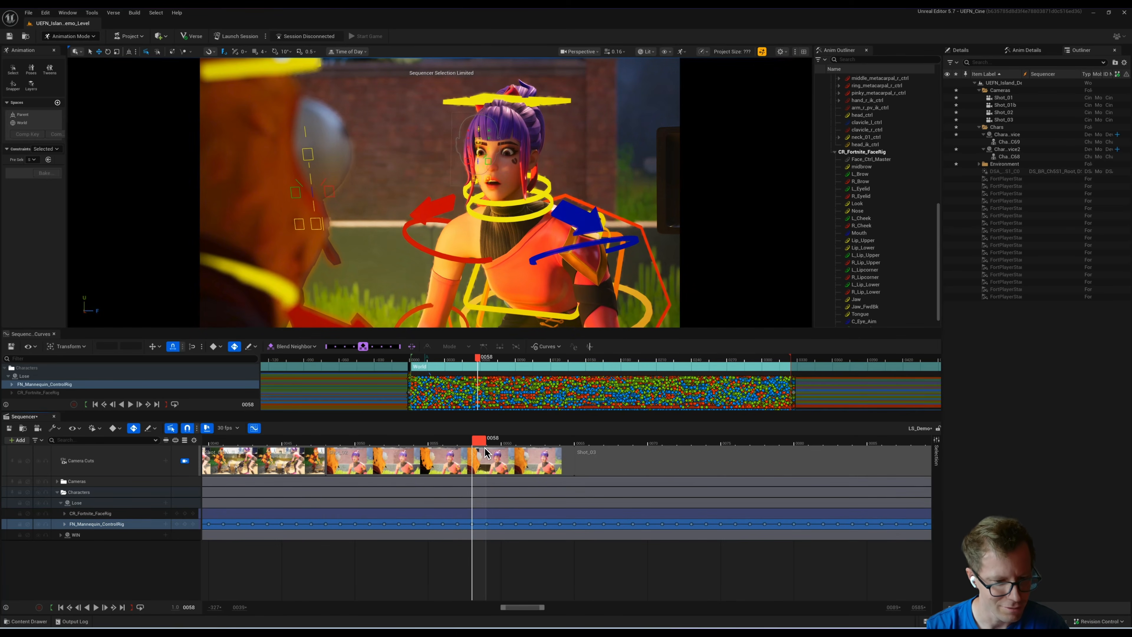
click(186, 526)
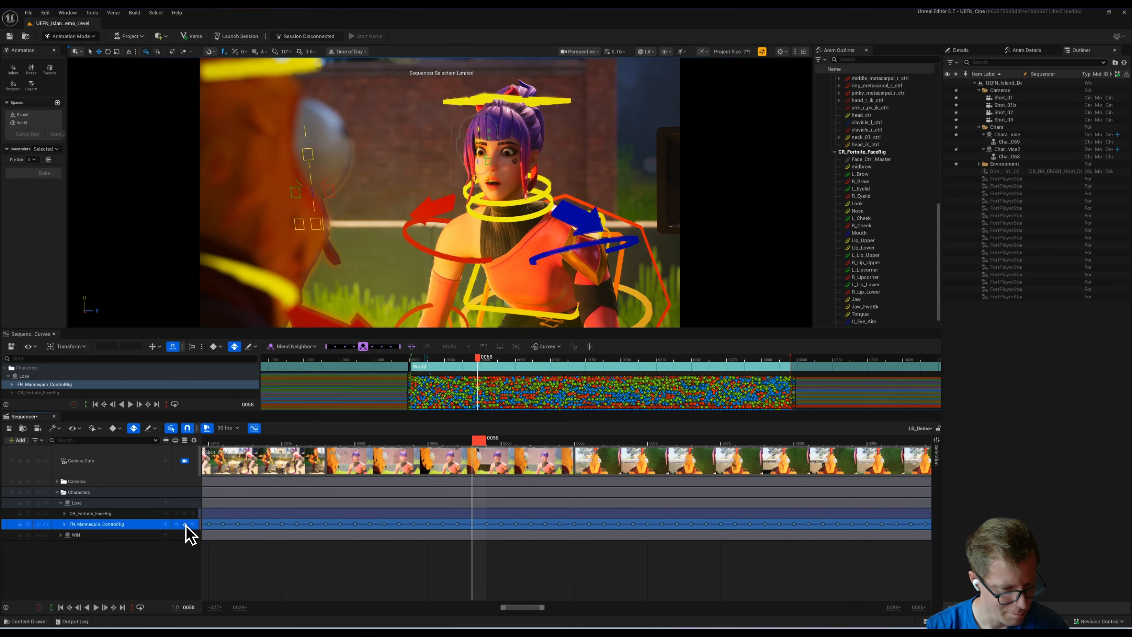
key(Return)
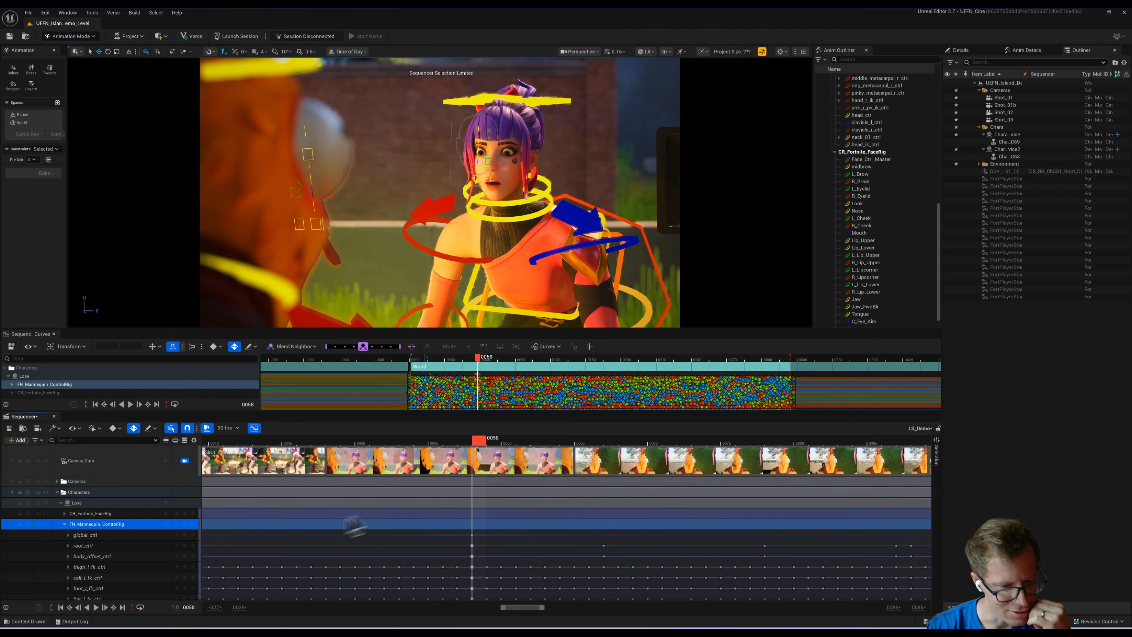
Step: Undo the last change and shift Lose's FN_Mannequin_ControlRig keys after frame 58 later on the timeline to open a hold
key(ctrl+z)
drag(481, 442, 539, 445)
ctrl+scroll(647, 526, down, 6)
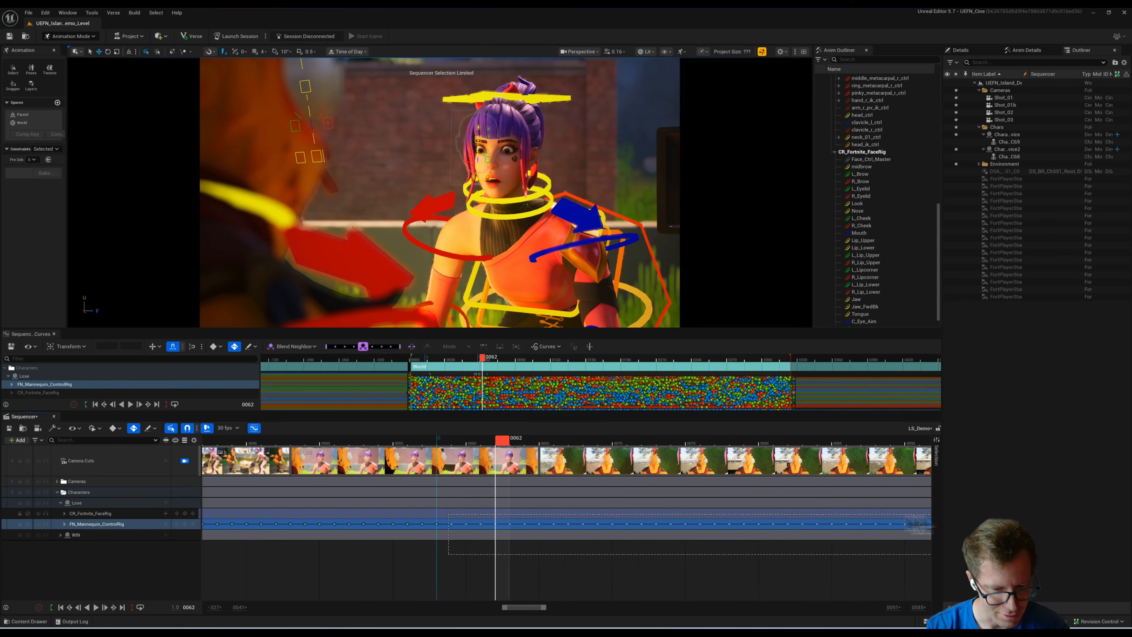
drag(707, 558, 617, 525)
ctrl+scroll(441, 531, up, 6)
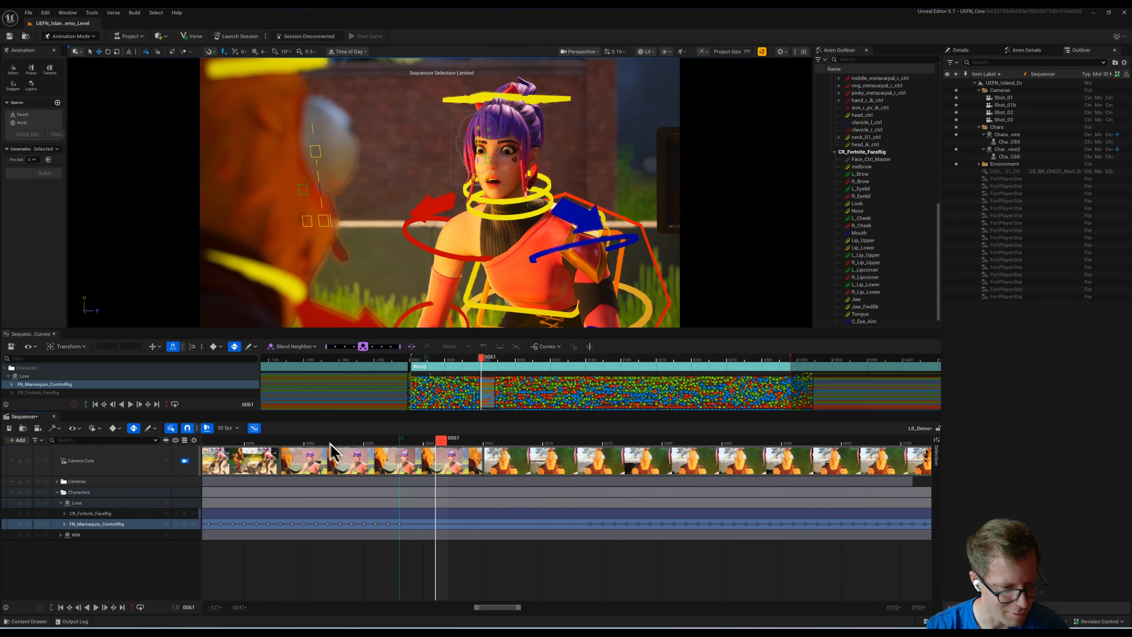
Step: Play and scrub the transition from Shot_02 into Shot_03 several times to review the timing of Lose's hold
click(307, 442)
key(space)
key(space)
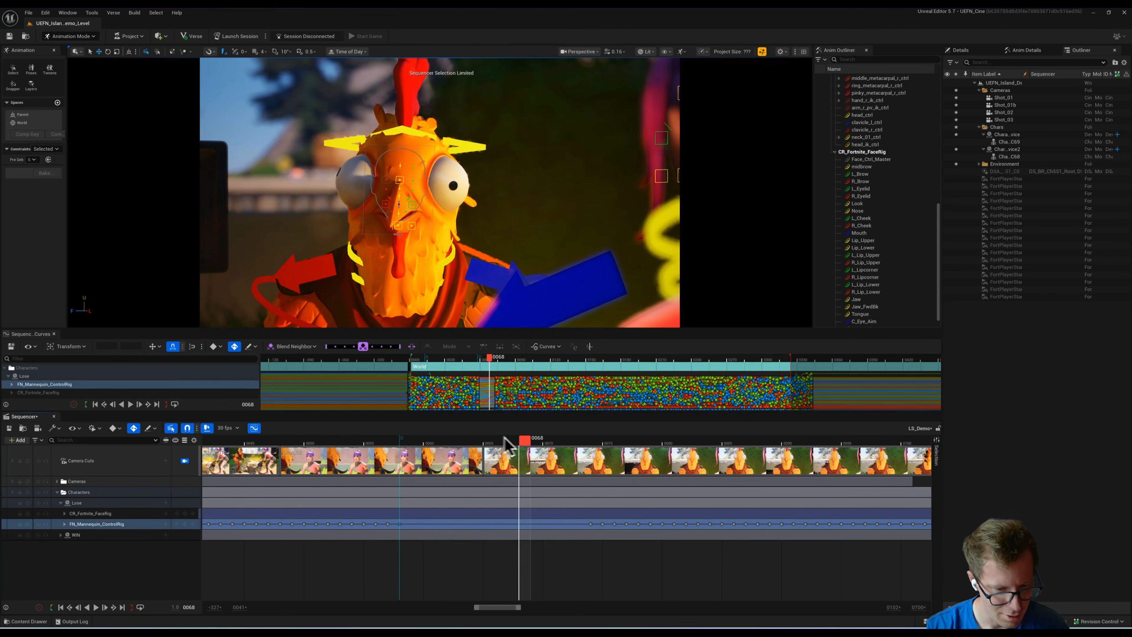
drag(501, 441, 580, 447)
click(292, 444)
key(space)
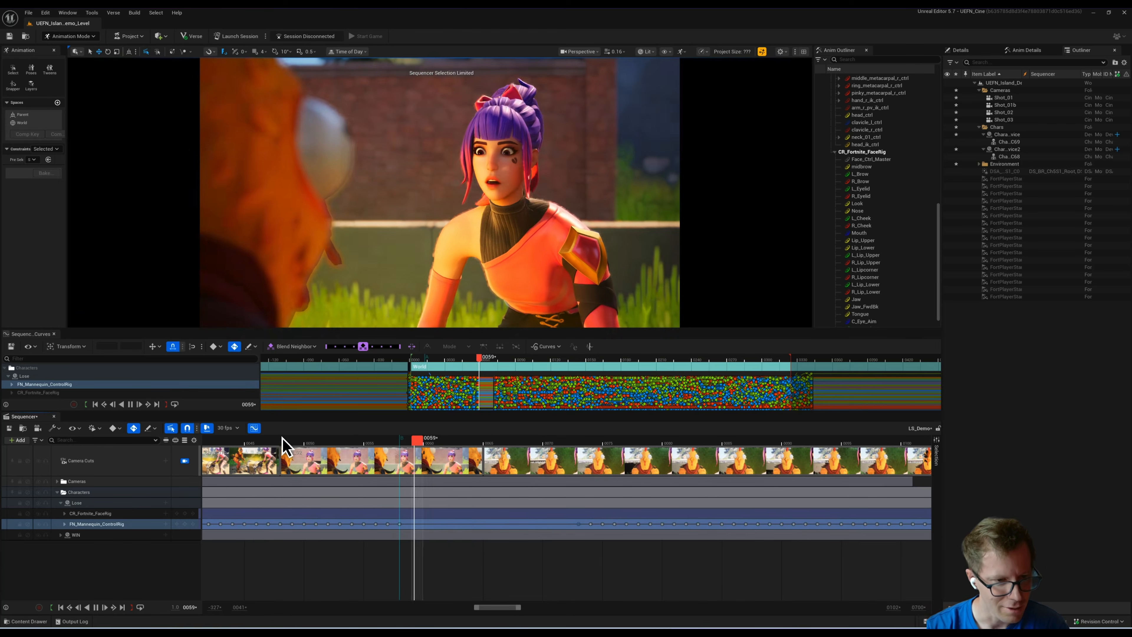
key(space)
click(282, 439)
key(space)
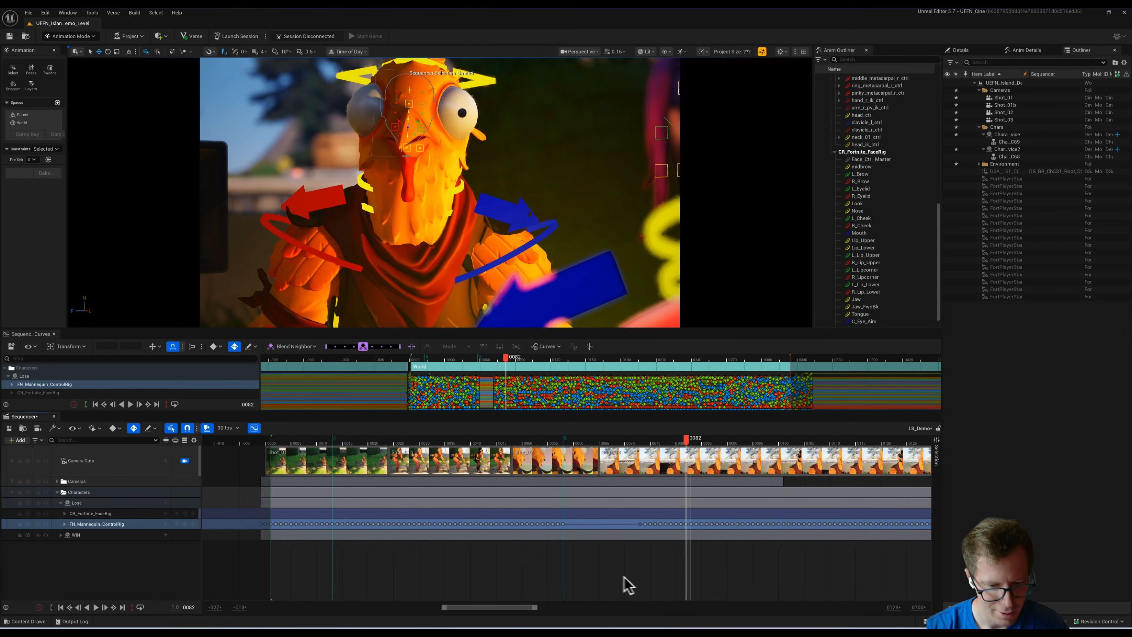
Step: Shift Lose's body rig keys following the hold even later on the timeline to lengthen the pause
ctrl+scroll(624, 577, down, 10)
middle_drag(595, 559, 631, 563)
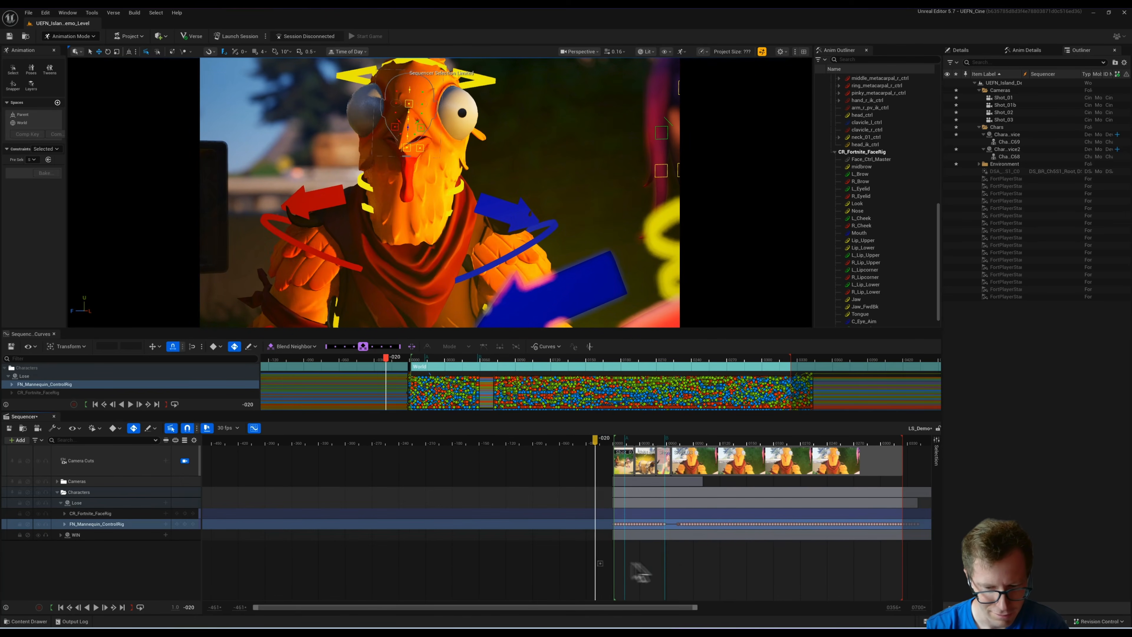
drag(922, 544, 730, 533)
Step: Play the sequence from frame 5 and scrub through the cut to Shot_03 up to frame 78 to check the longer hold
click(618, 443)
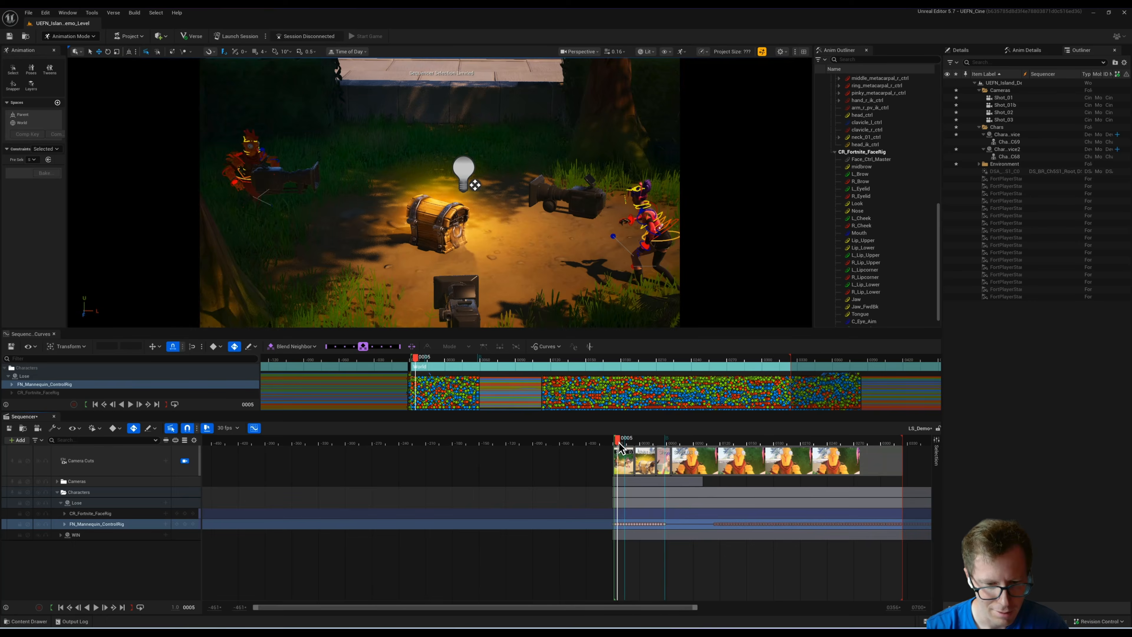
key(space)
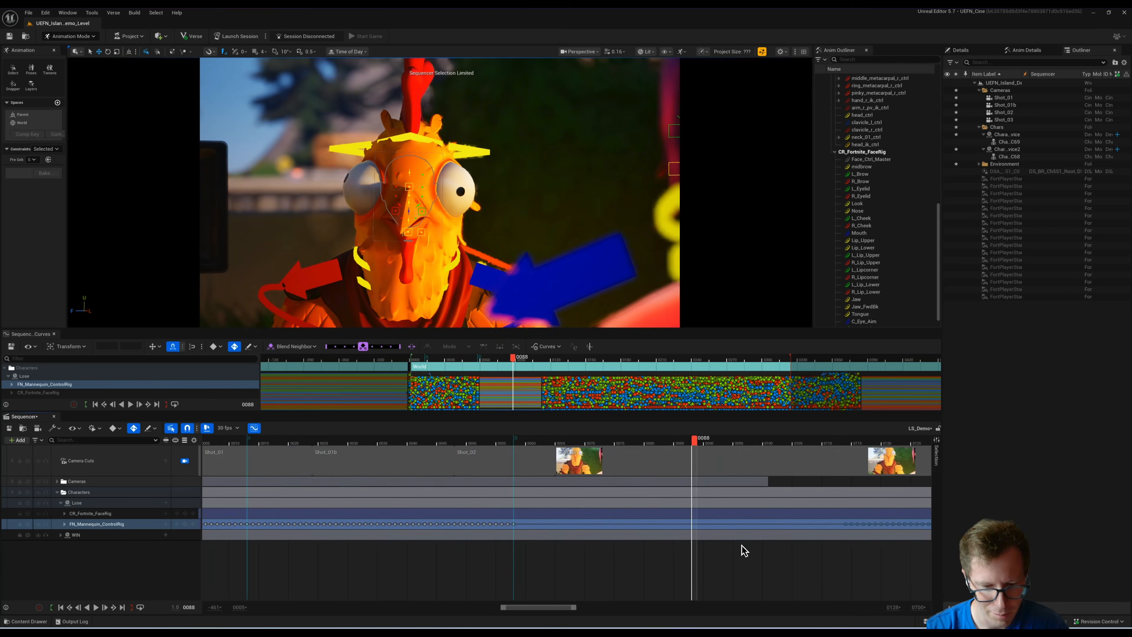
ctrl+scroll(742, 545, down, 4)
click(527, 439)
key(space)
drag(527, 440, 649, 440)
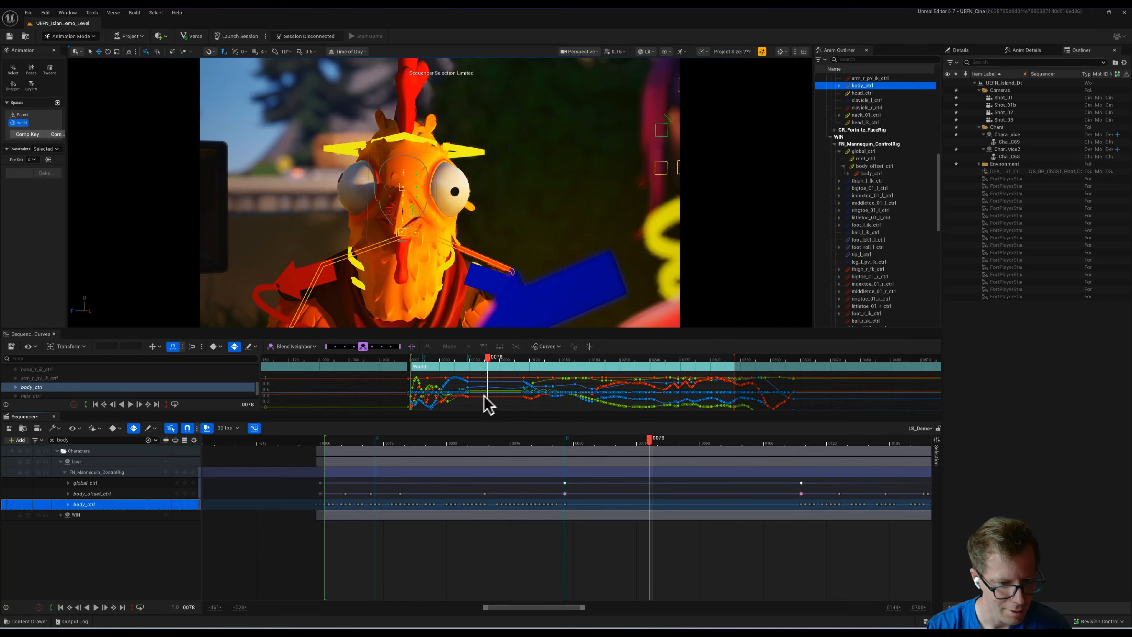
Step: Enlarge the curve editor, flatten body_ctrl's curve tangents across Lose's hold after frame 58, and play the sequence back from near its start
drag(493, 412, 493, 513)
alt+right_drag(492, 453, 533, 424)
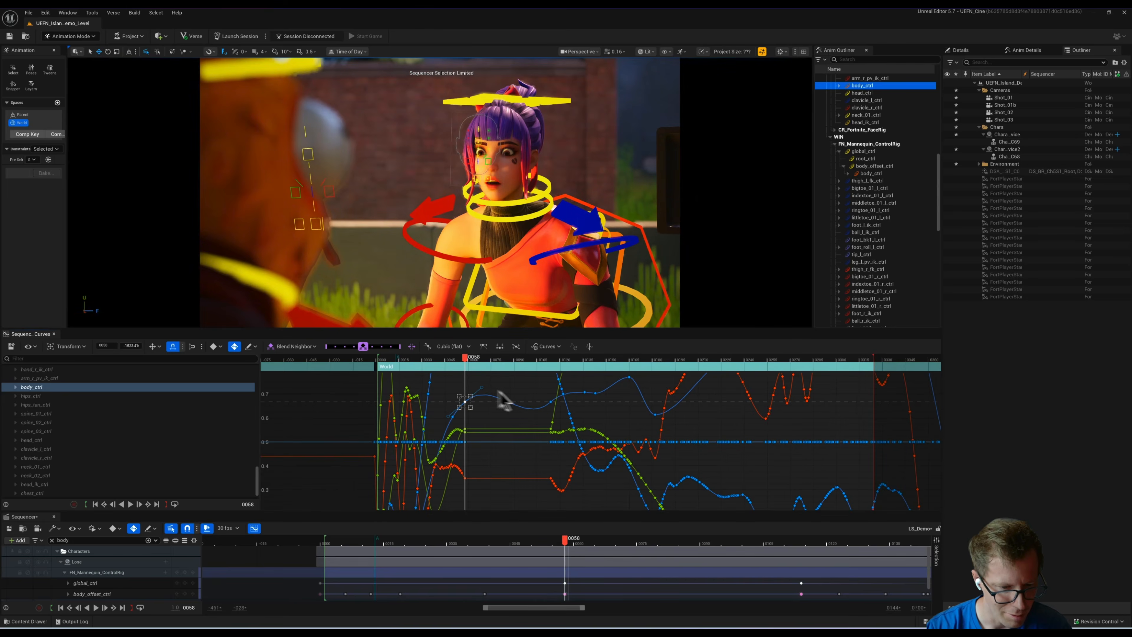
right_drag(481, 386, 475, 395)
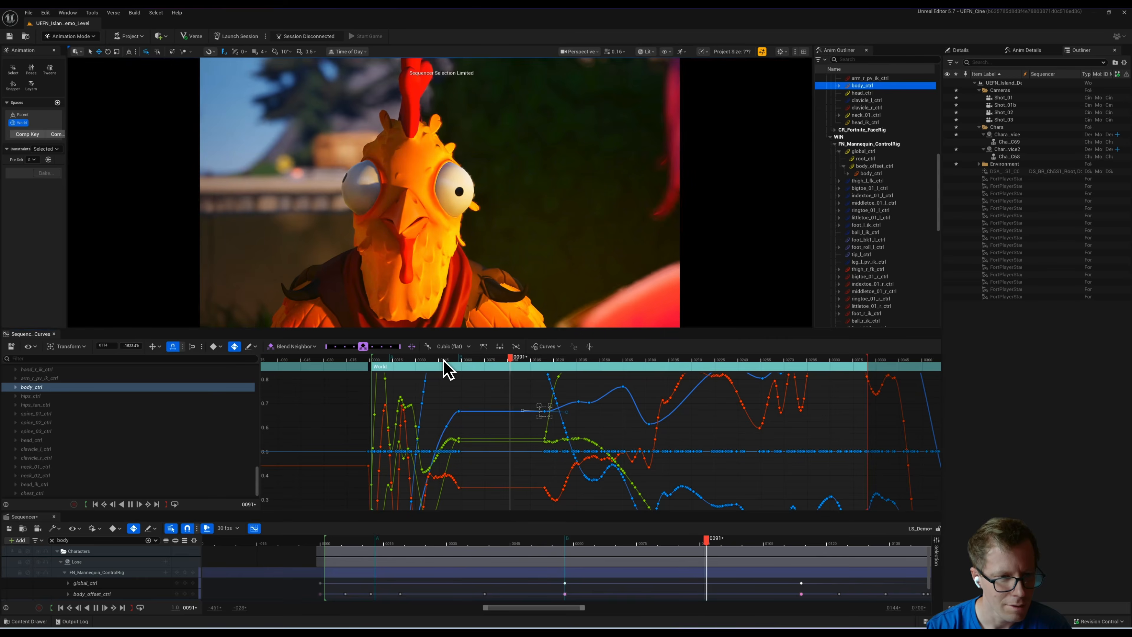
drag(443, 359, 457, 359)
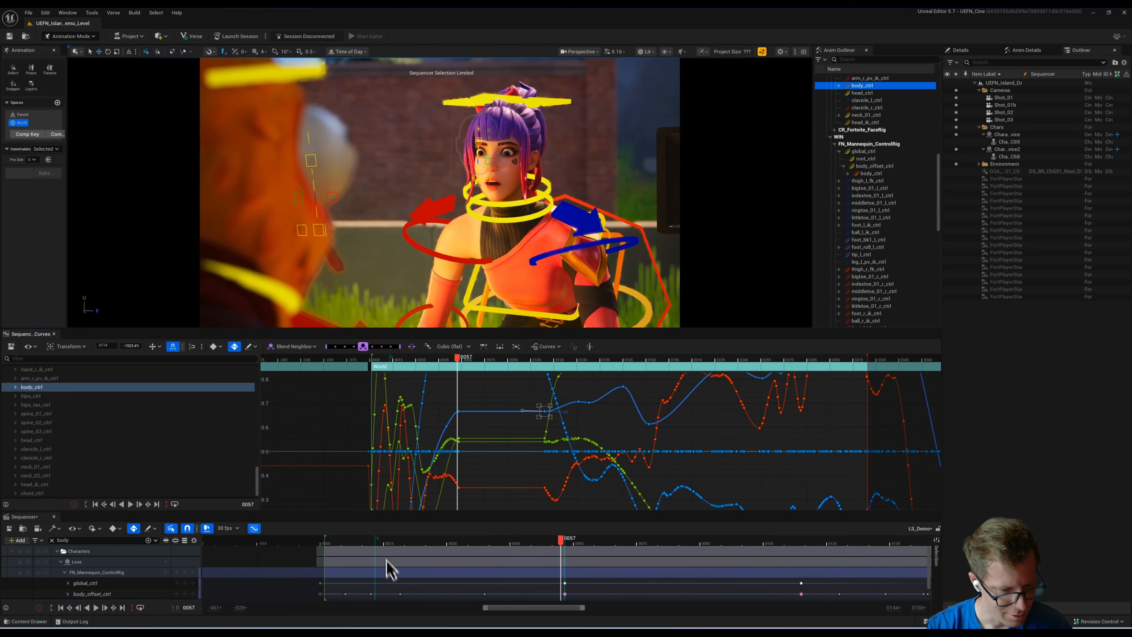
click(339, 541)
key(space)
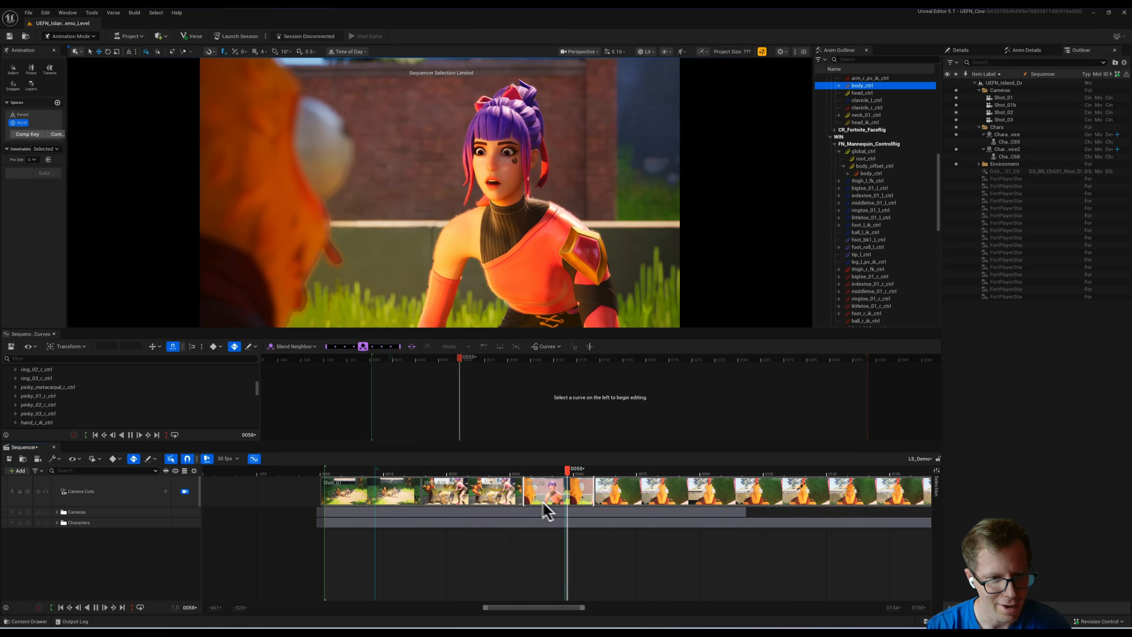
Step: Delay the cut from Shot_02 to Shot_03 on the Camera Cuts track to about frame 73 and replay the transition
key(space)
drag(600, 503, 616, 495)
click(534, 469)
key(space)
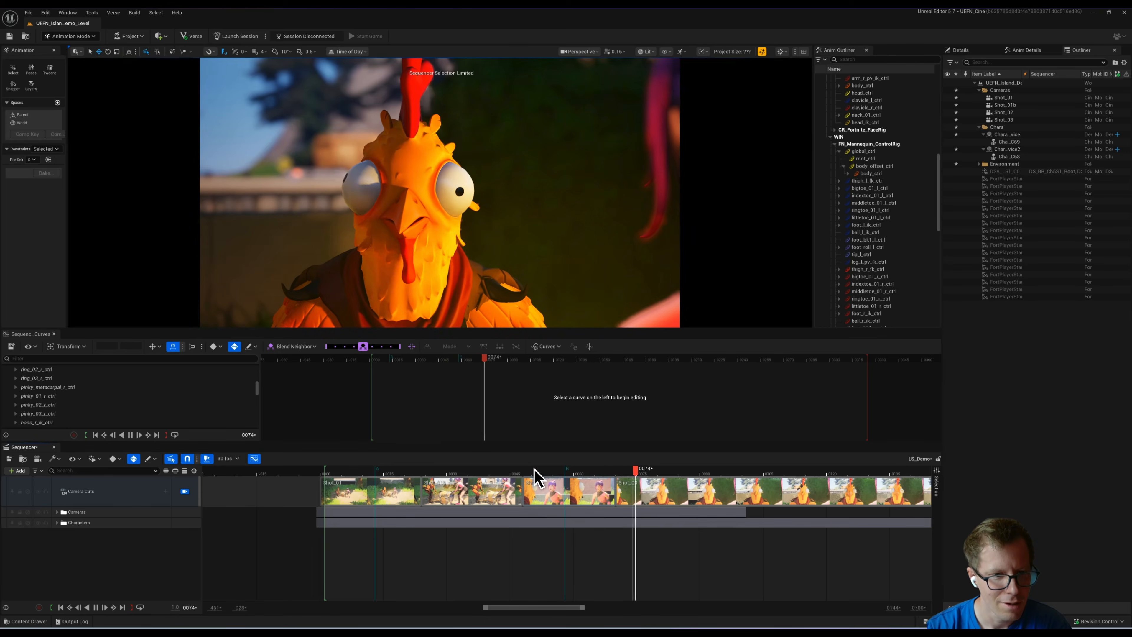
click(447, 471)
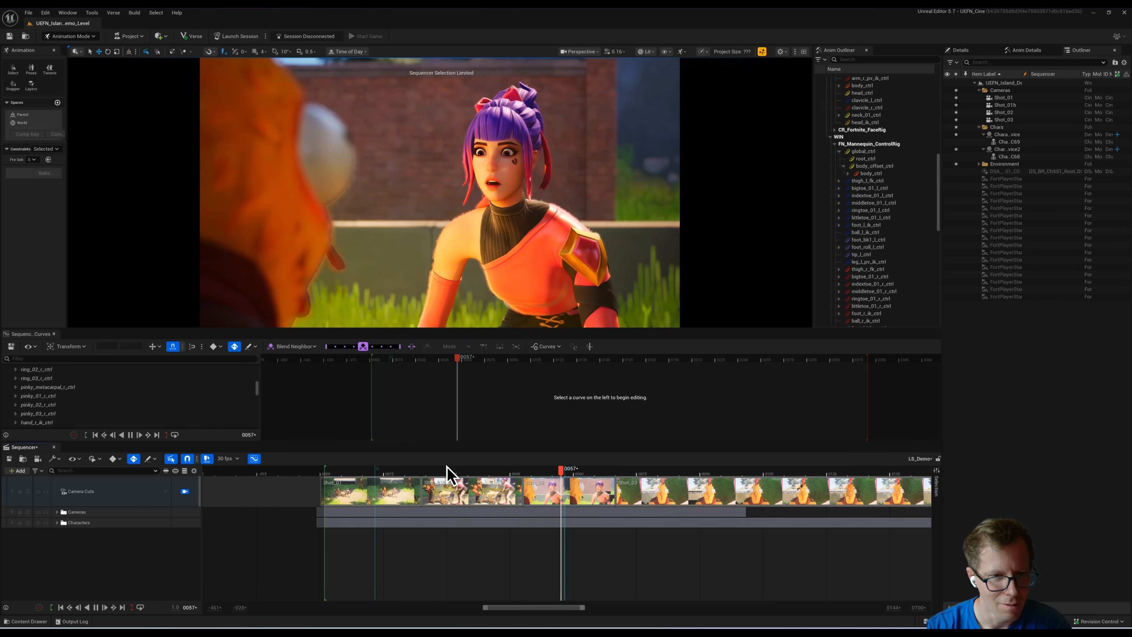
click(504, 471)
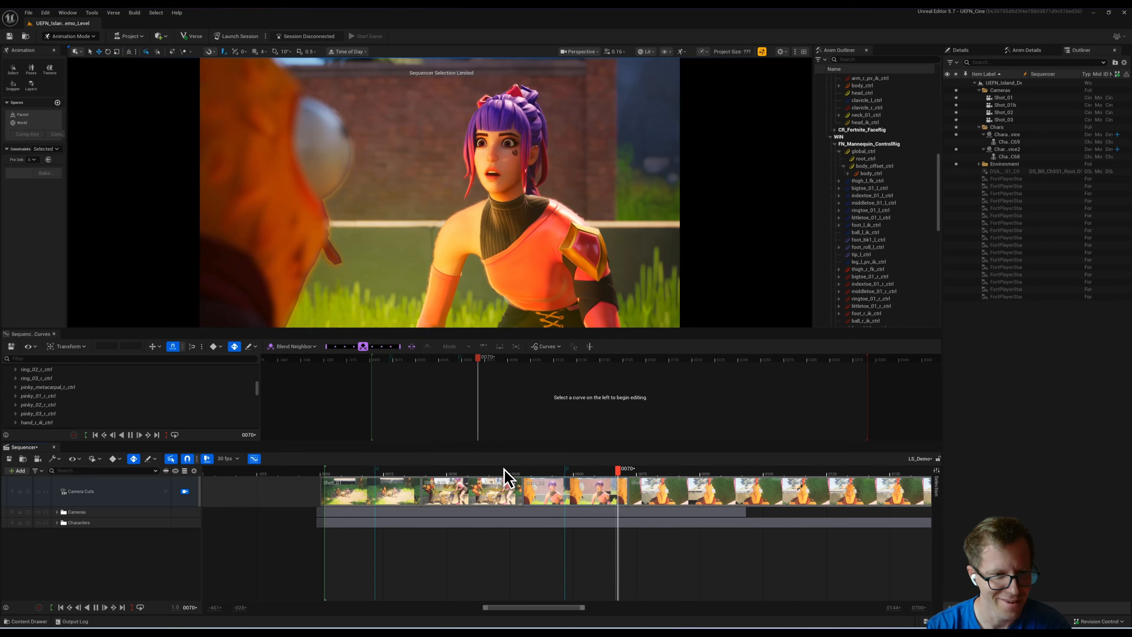
click(518, 472)
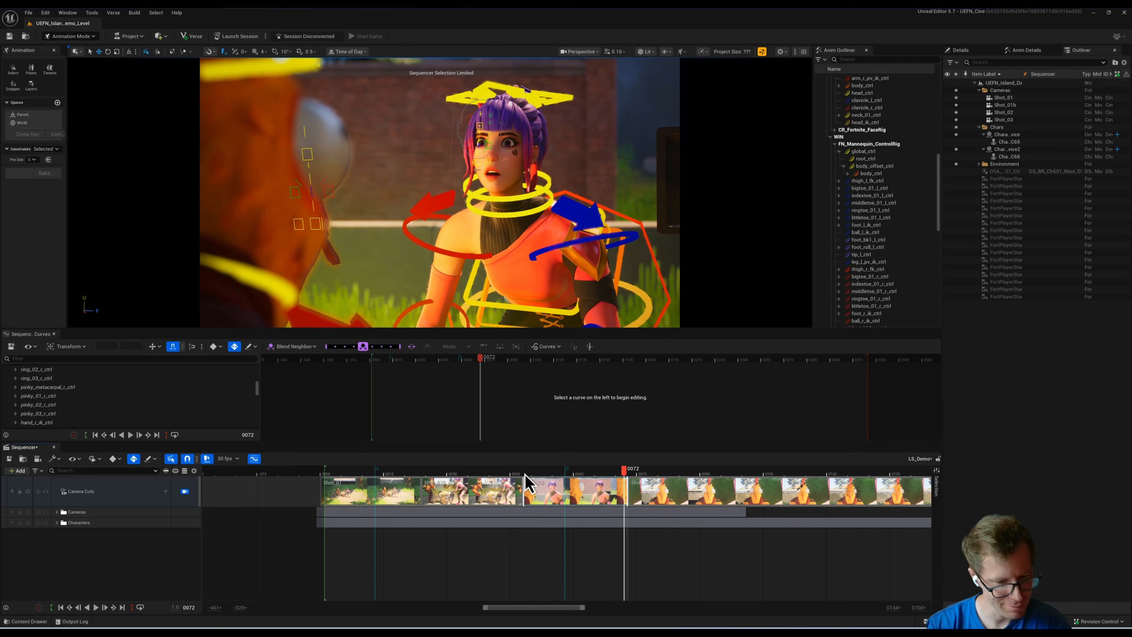
Step: At frame 76, switch from the camera cut view to the free viewport and select Lose's head_ctrl
click(640, 471)
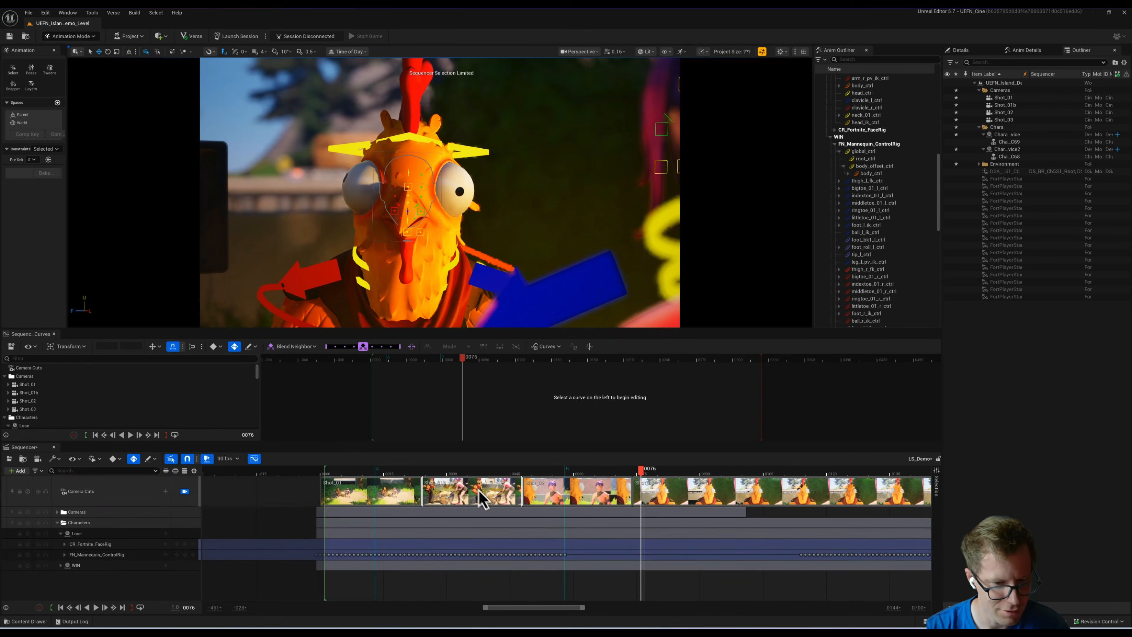
key(shift+c)
key(f)
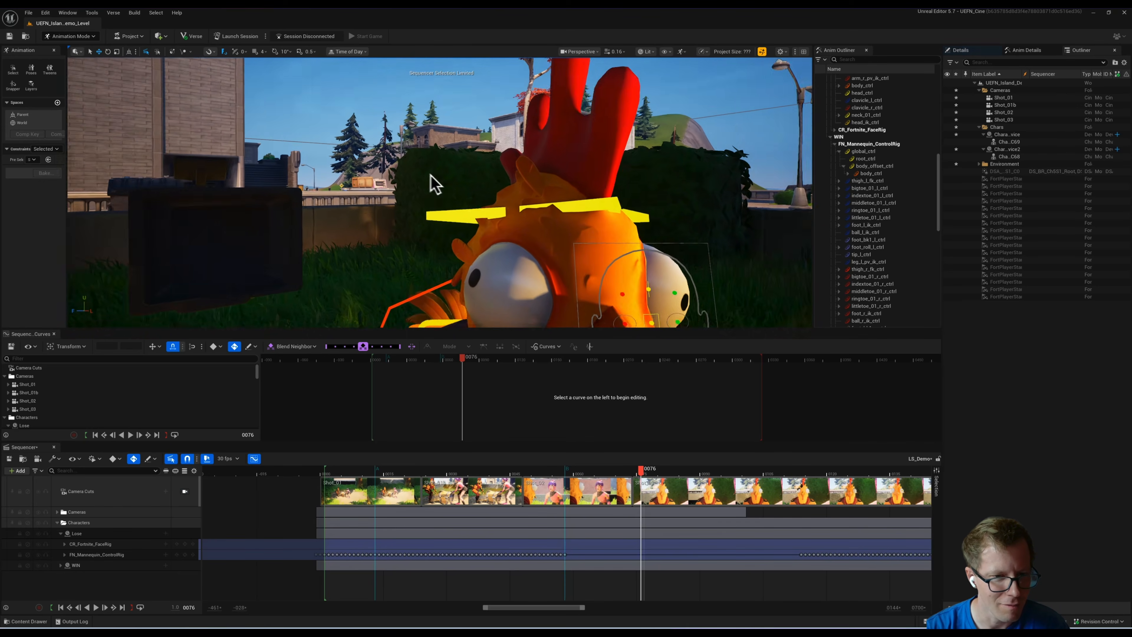
click(423, 190)
key(f)
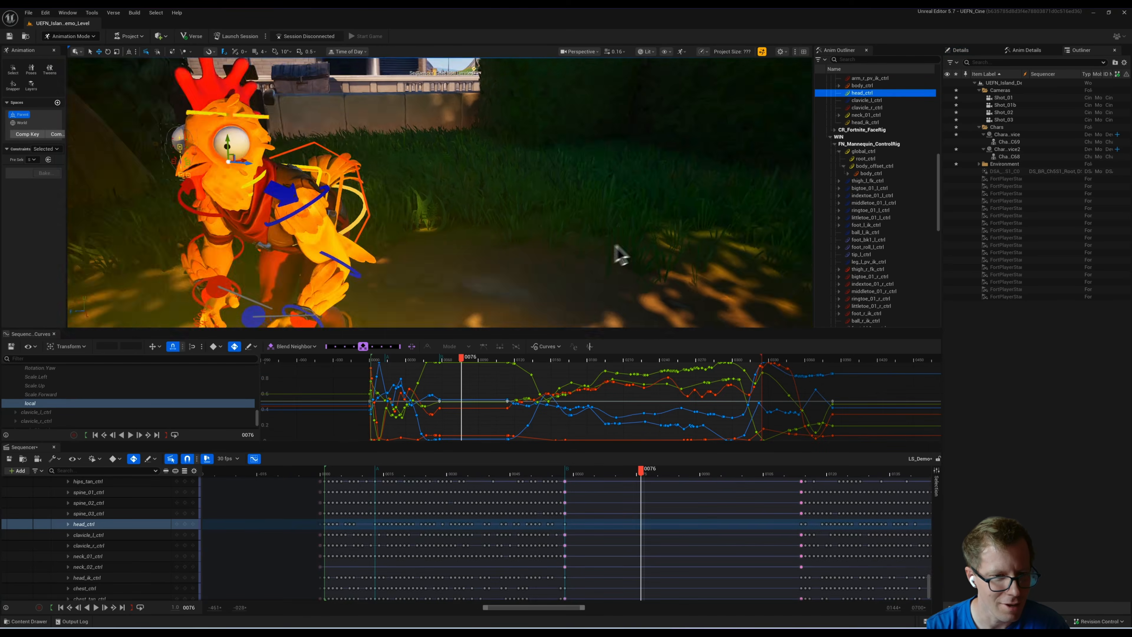
scroll(78, 403, up, 3)
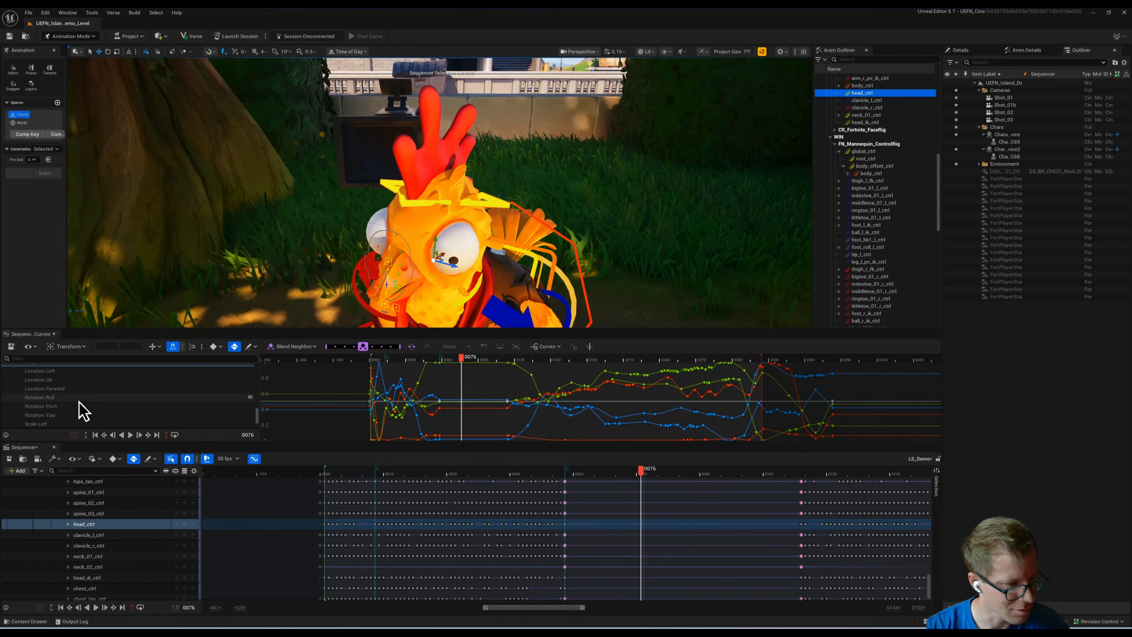
Step: Isolate head_ctrl's Rotation Roll, Pitch and Yaw curves in an enlarged curve editor and return the viewport to the camera cut view
click(76, 415)
shift+click(72, 398)
drag(498, 330, 508, 303)
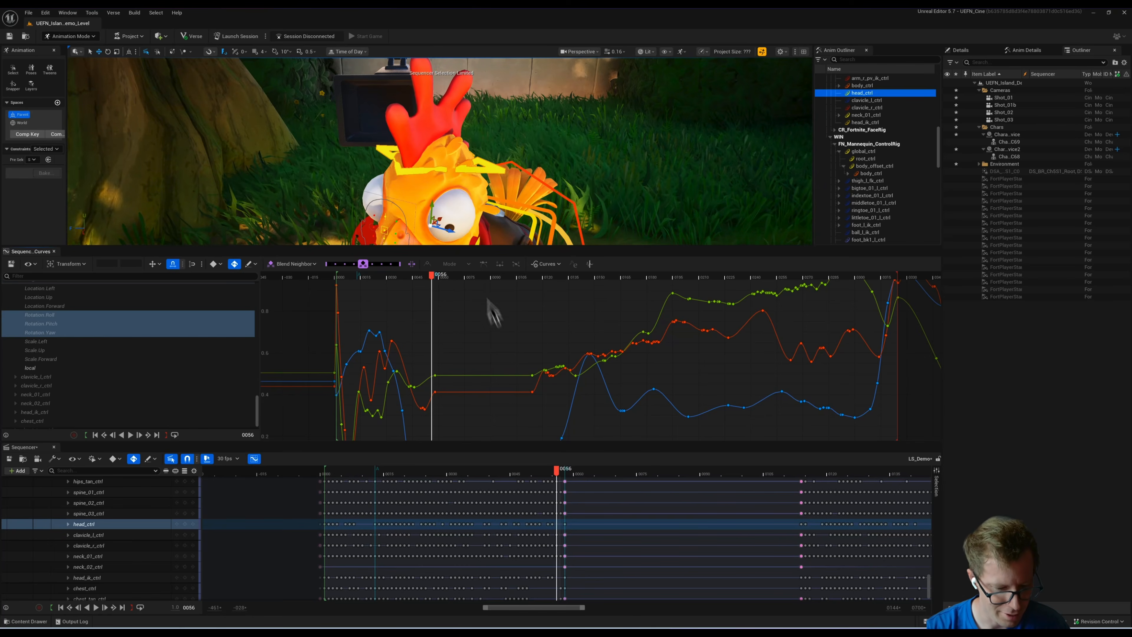
key(shift+c)
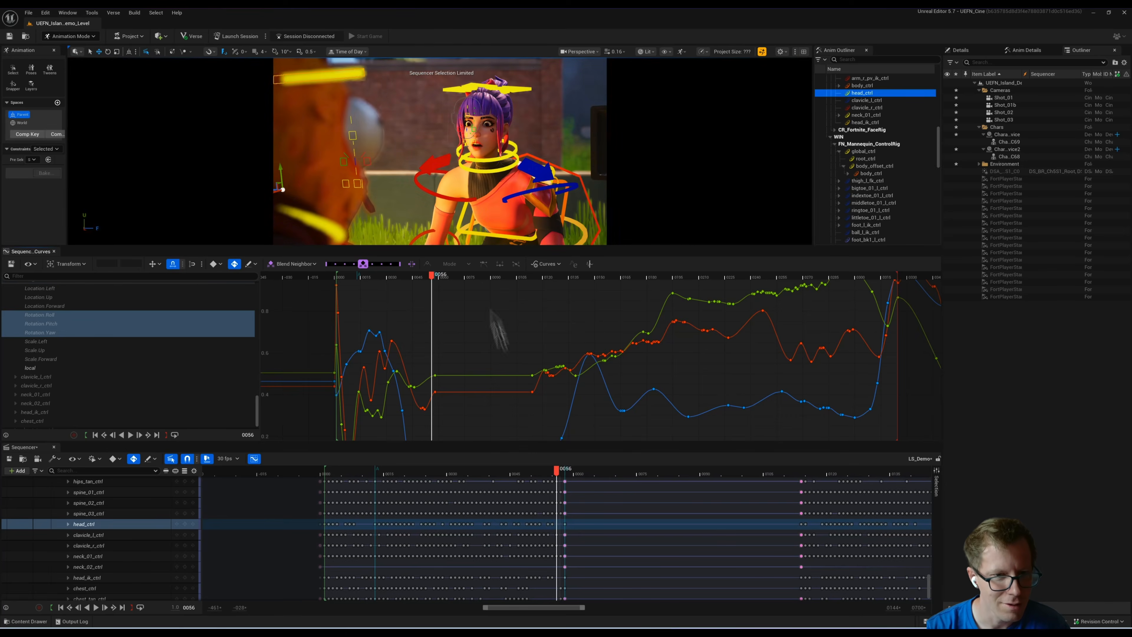
click(483, 276)
click(476, 275)
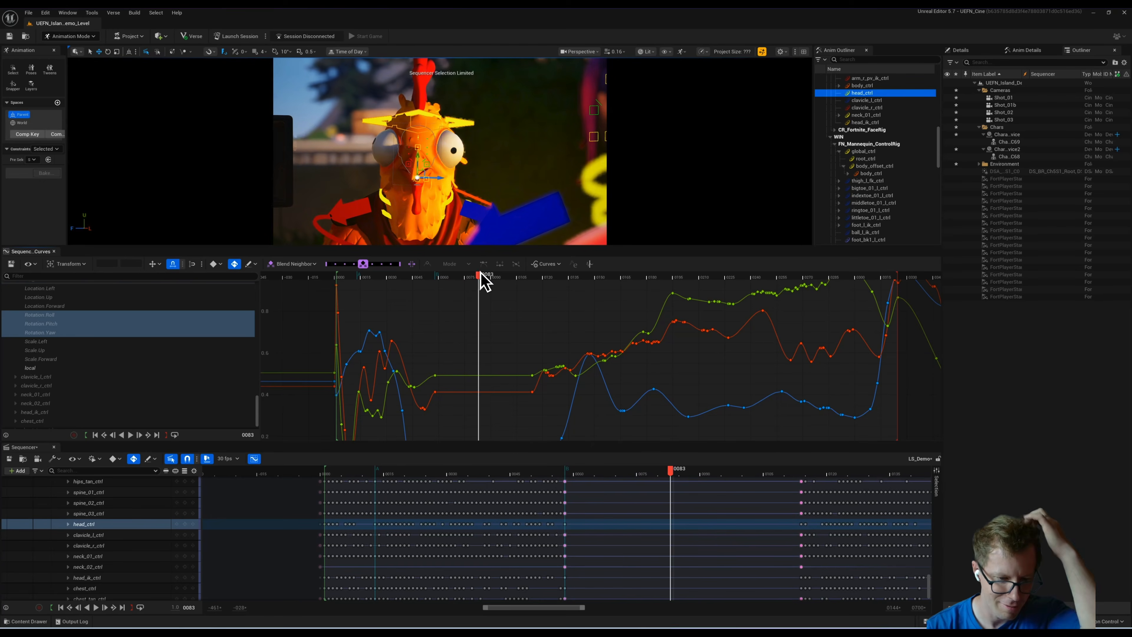
scroll(481, 374, down, 3)
scroll(481, 374, up, 4)
alt+shift+right_drag(481, 374, 472, 351)
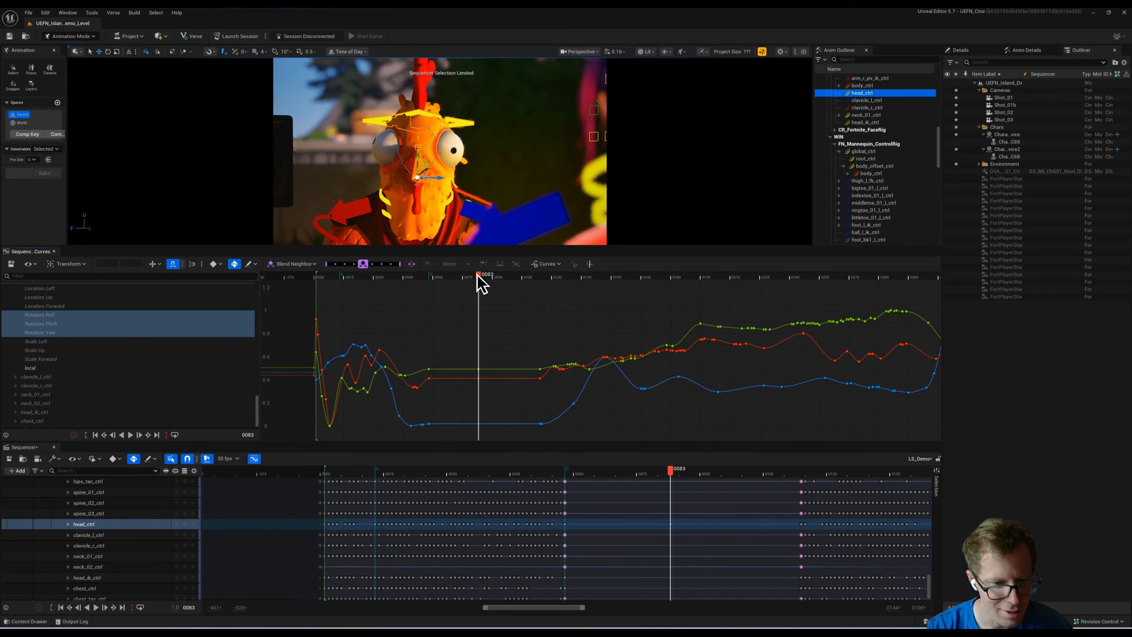
Step: Key Lose's head_ctrl at frame 83, rotate the head sharply to one side at frame 85, and play back the turn
drag(476, 276, 486, 275)
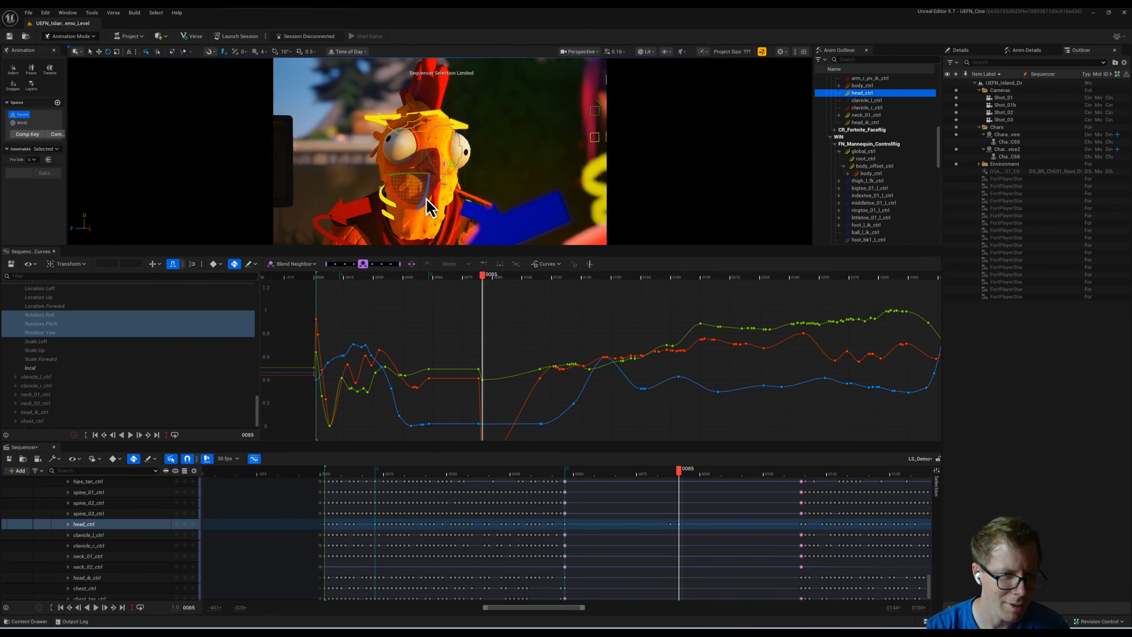
drag(410, 196, 419, 207)
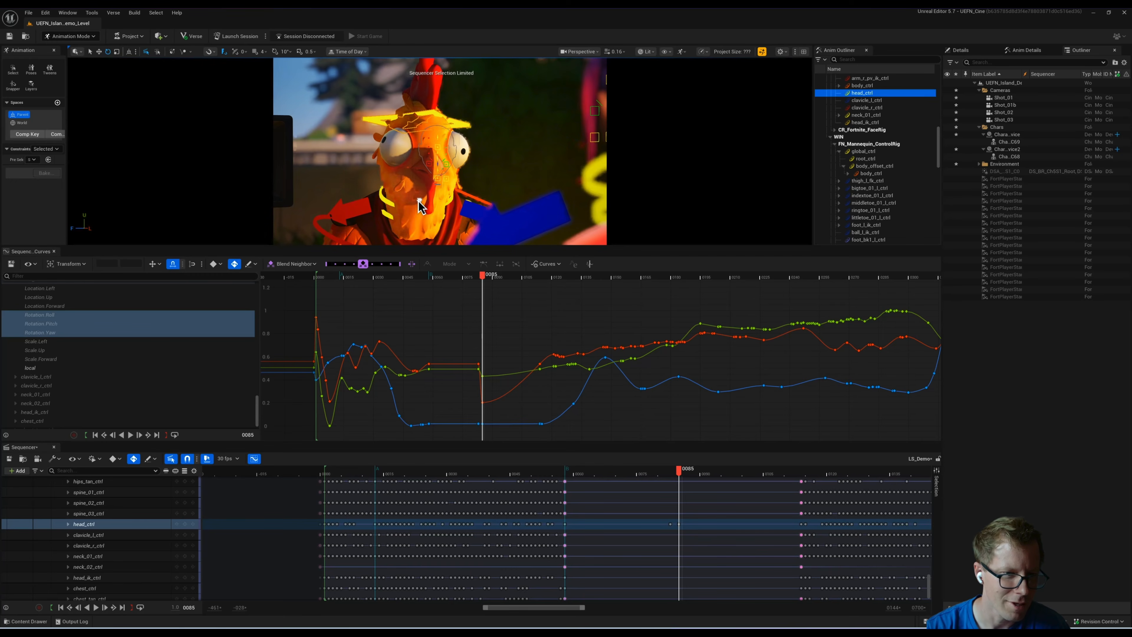
click(455, 275)
key(space)
key(space)
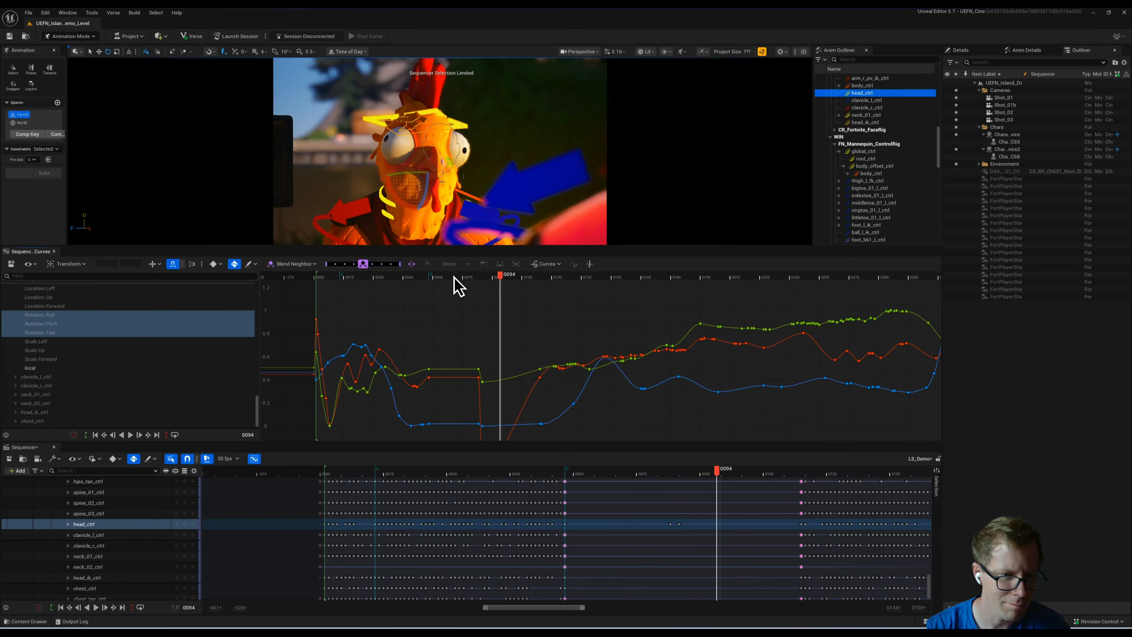
Step: Key head_ctrl's rotation at frame 92 matching the frame 85 pose to hold the head turn, and replay it
alt+right_drag(480, 363, 539, 359)
mouse_move(503, 276)
mouse_down()
mouse_move(517, 277)
mouse_move(504, 278)
mouse_up()
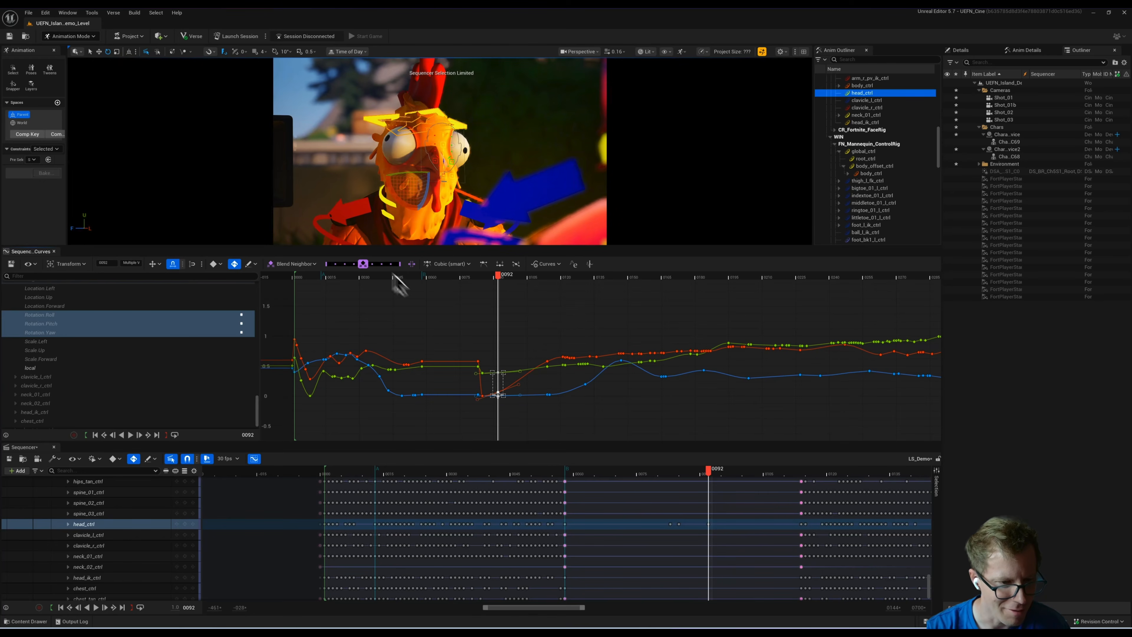
alt+right_drag(475, 344, 568, 316)
drag(494, 277, 454, 277)
key(space)
key(space)
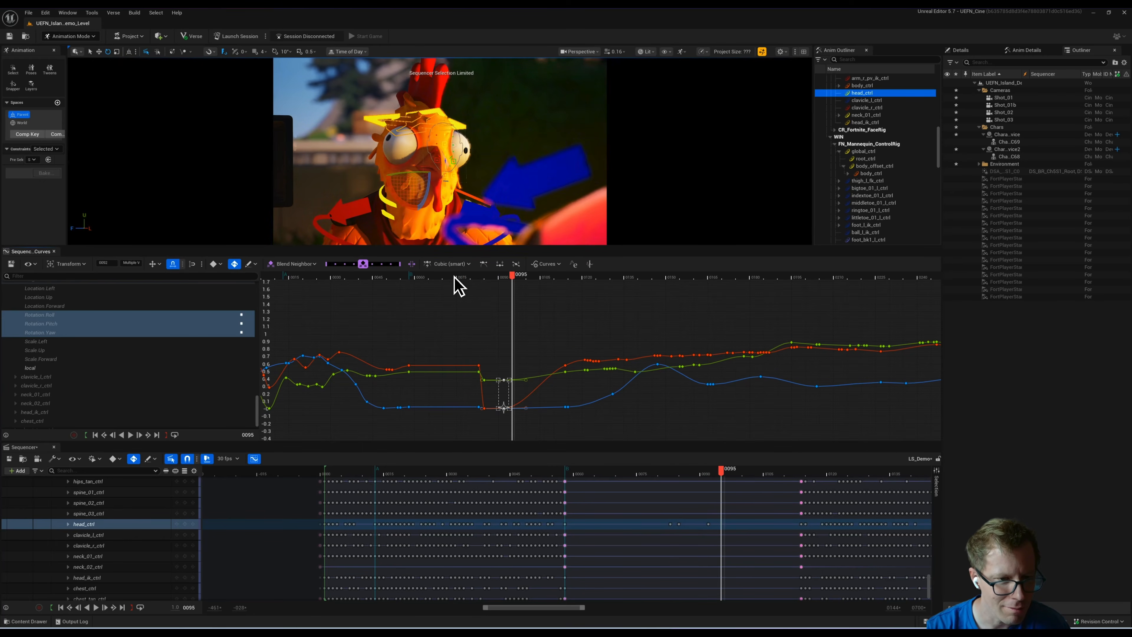
Step: Step to frame 94, rotate Lose's head_ctrl into a second turned and tilted pose, and play back the head movement
key(Left)
key(Right)
key(Right)
key(Left)
key(Left)
key(Right)
key(Right)
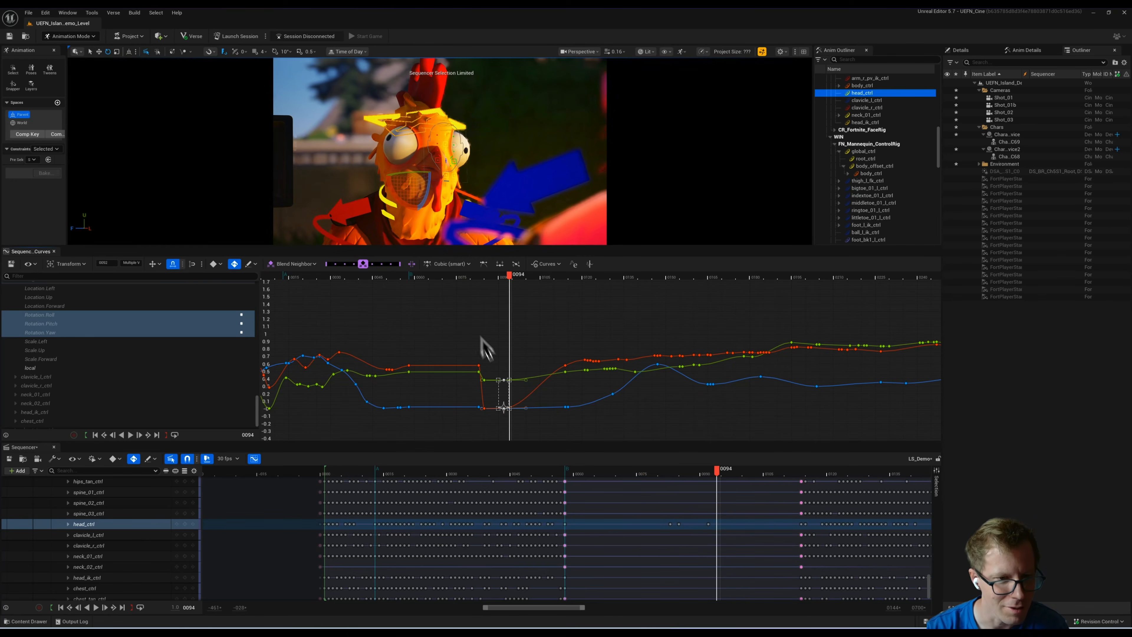
drag(422, 185, 402, 156)
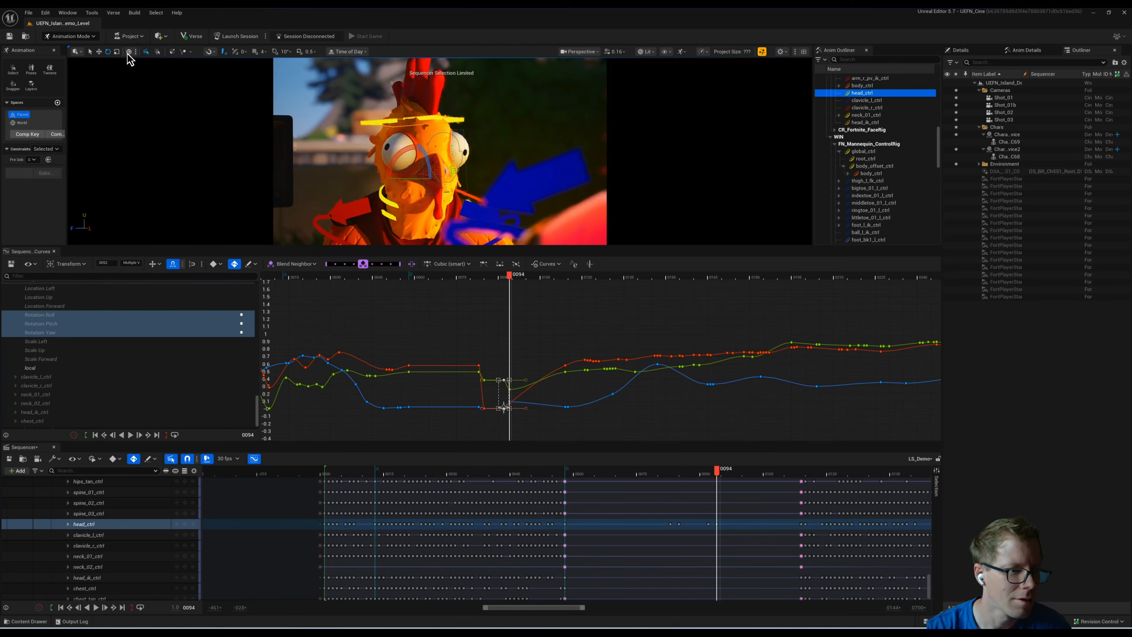
click(462, 279)
key(space)
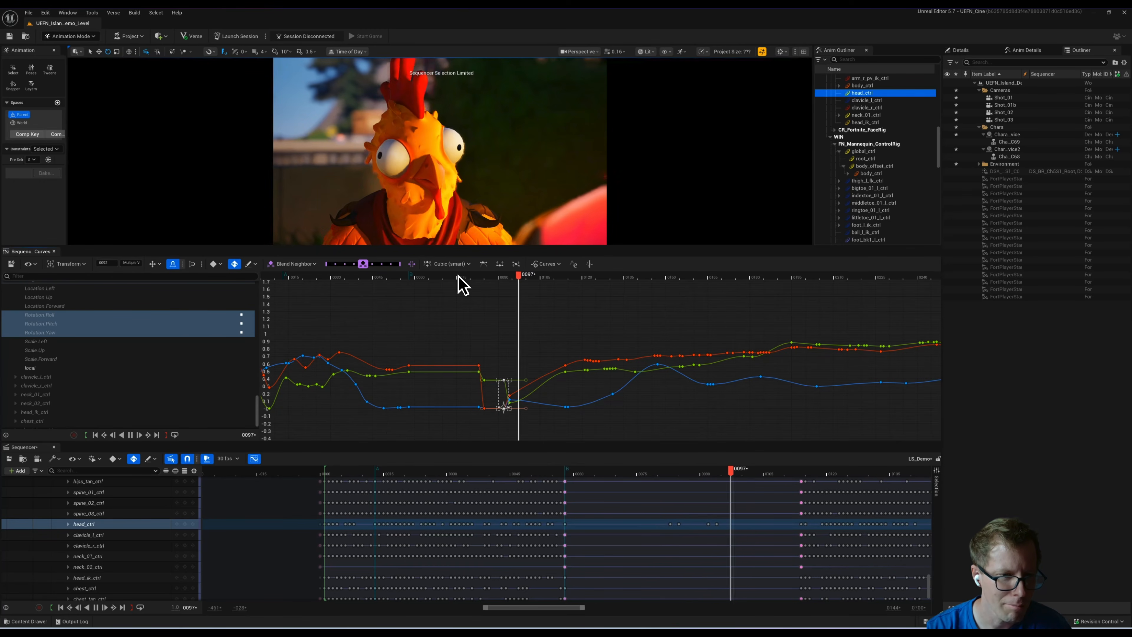
Step: Key head_ctrl's rotation at frame 105 and use Blend Neighbor to match it fully to the preceding frame 94 pose
key(space)
key(Right)
key(s)
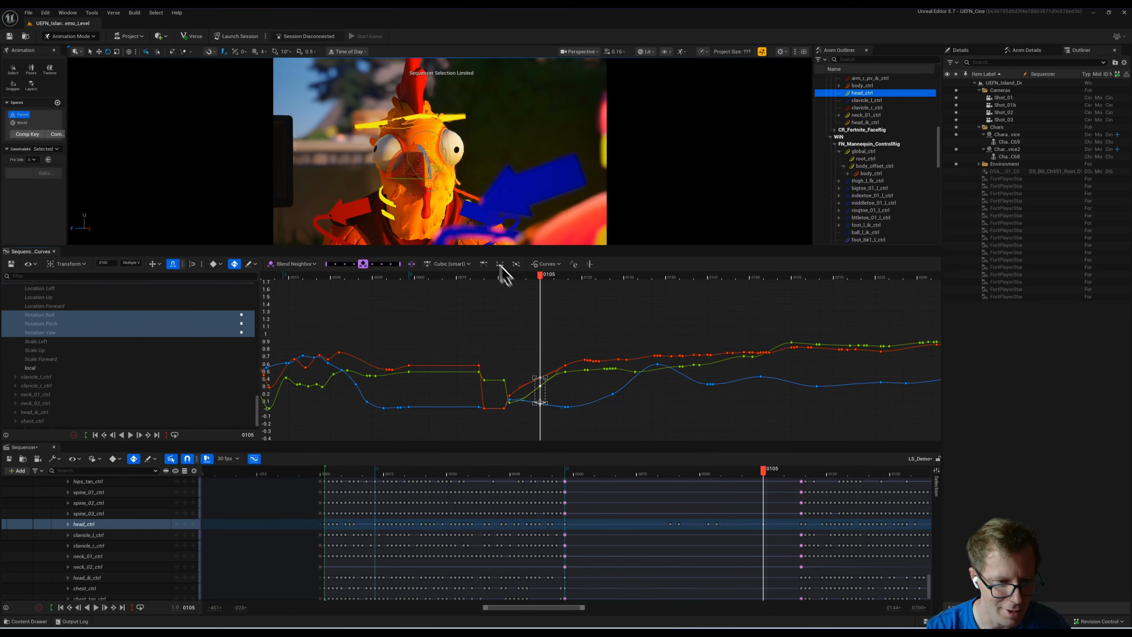
drag(369, 264, 325, 264)
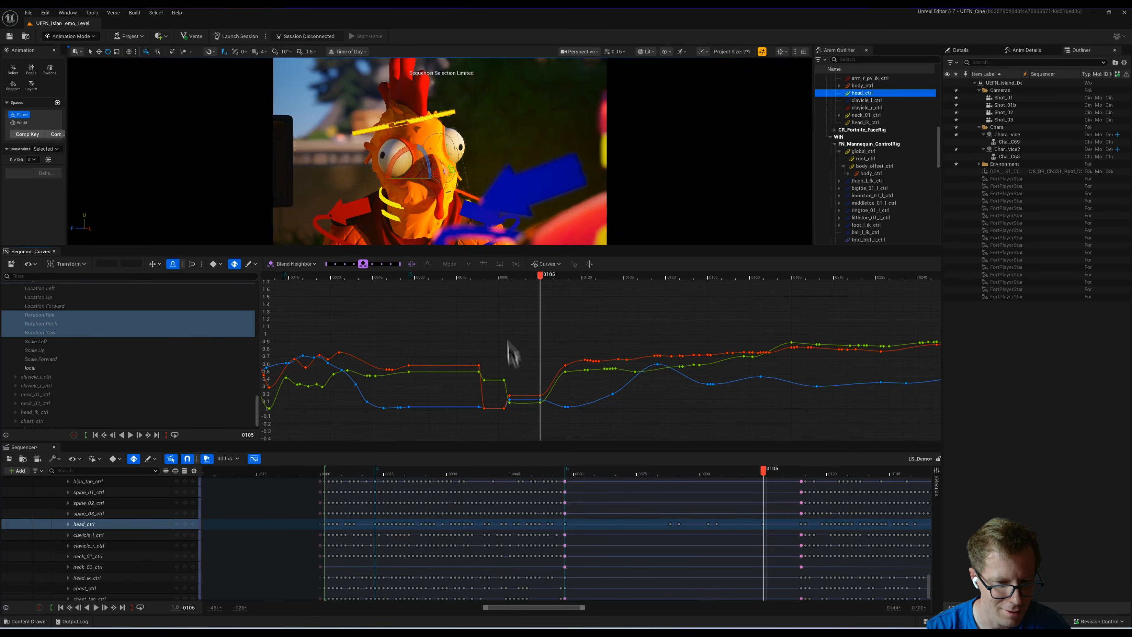
Step: Replay Lose's head turns in the close-up up to the second turned pose
click(448, 274)
key(space)
click(447, 274)
key(space)
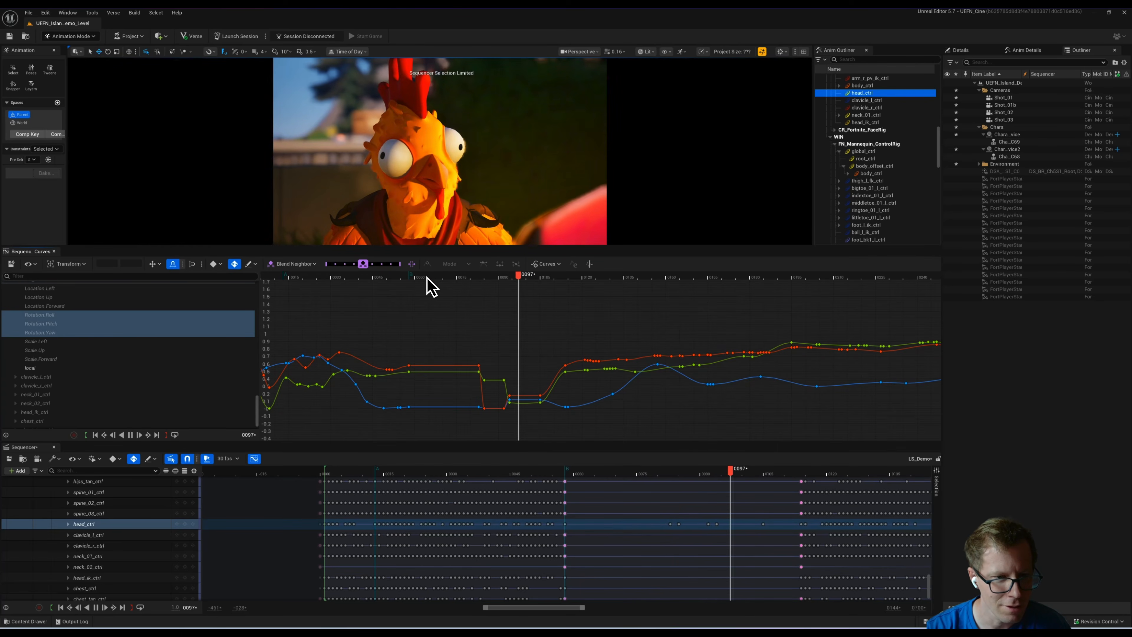
key(space)
Step: Select head_ctrl's rotation keys at frame 114 and use Blend Neighbor to match them fully to the preceding pose
key(period)
key(period)
drag(548, 322, 571, 433)
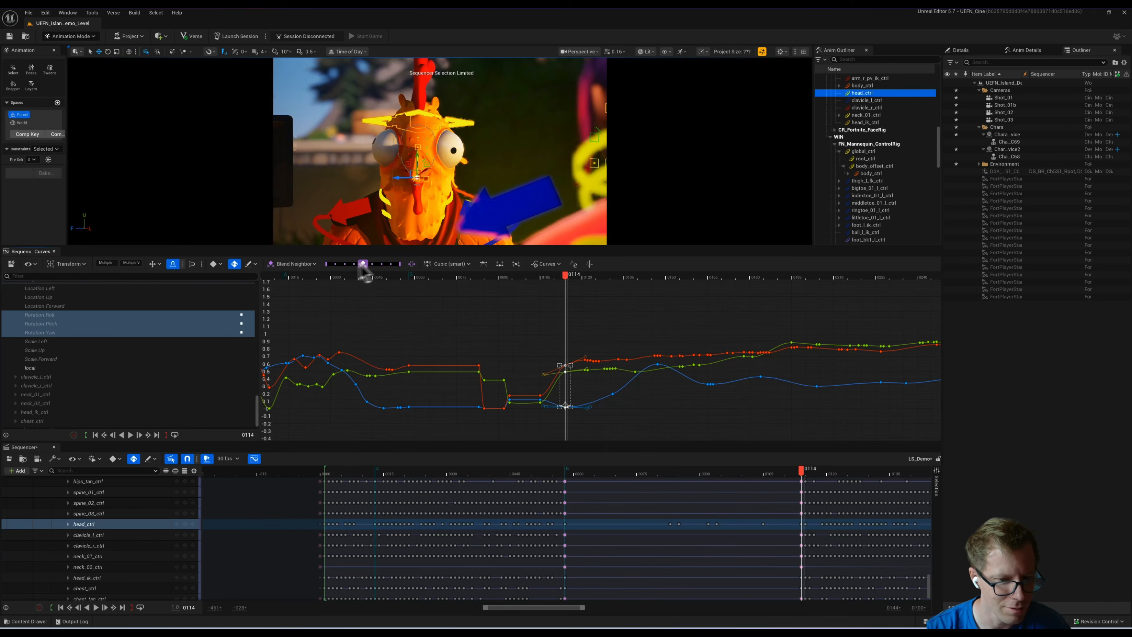
drag(365, 264, 326, 263)
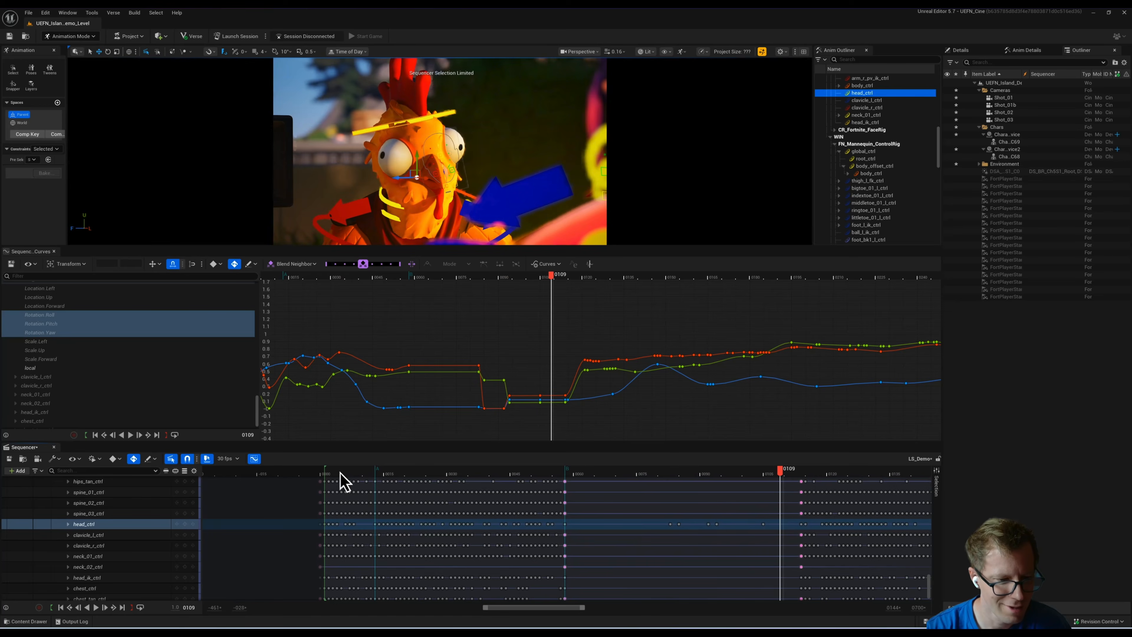
Step: Play back the treasure chest sequence through its camera cuts to review Lose's head turns in context
key(space)
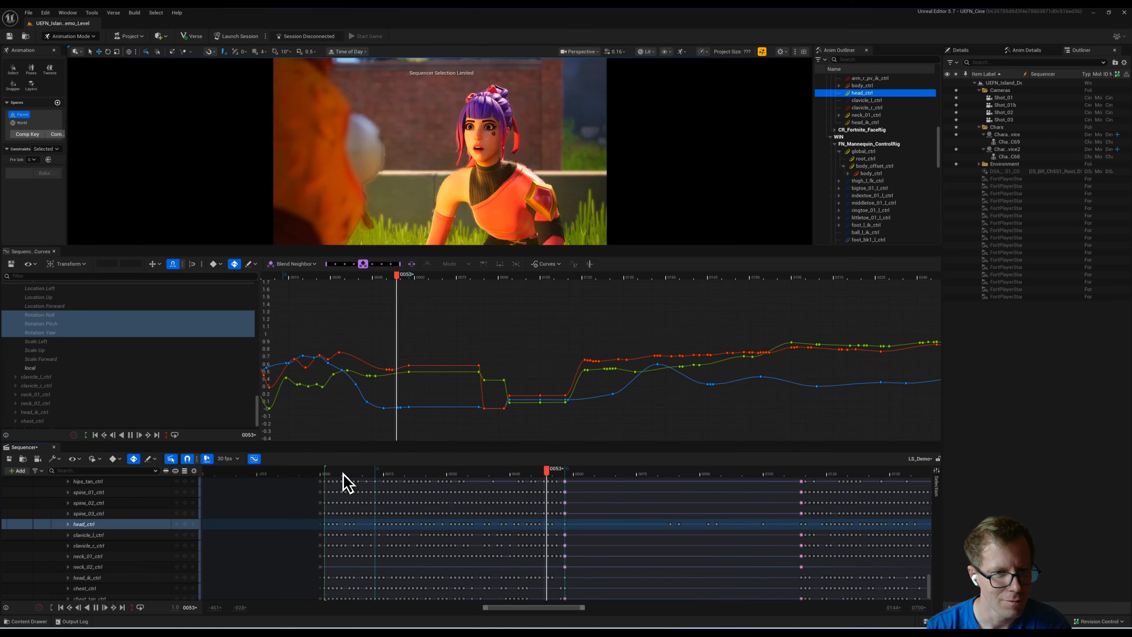
key(space)
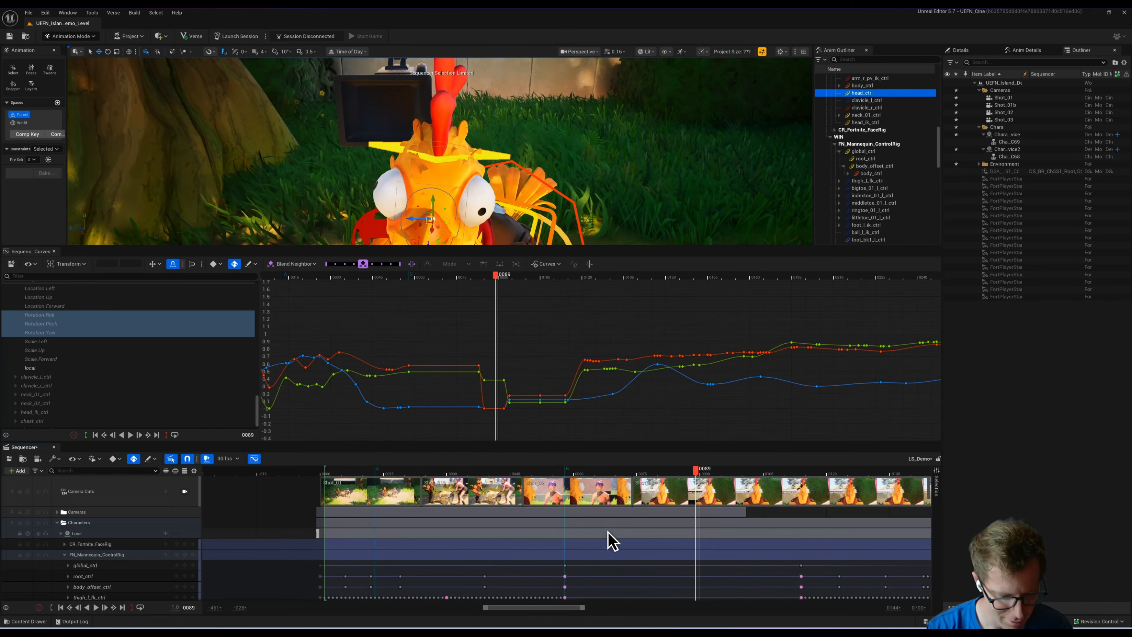
key(shift+c)
drag(598, 472, 504, 471)
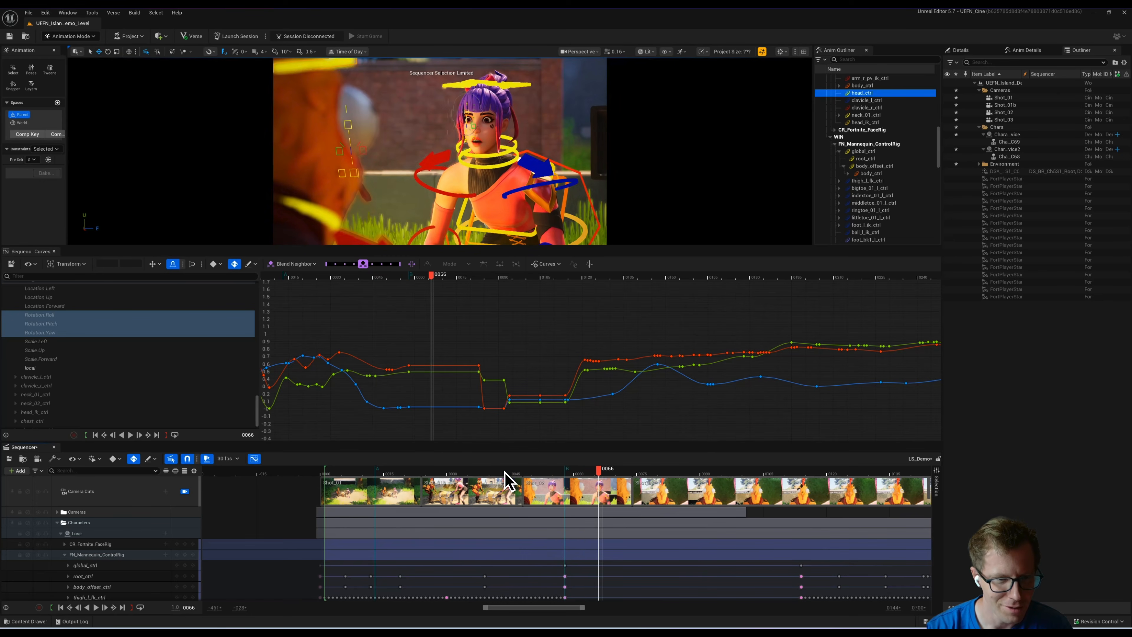
key(space)
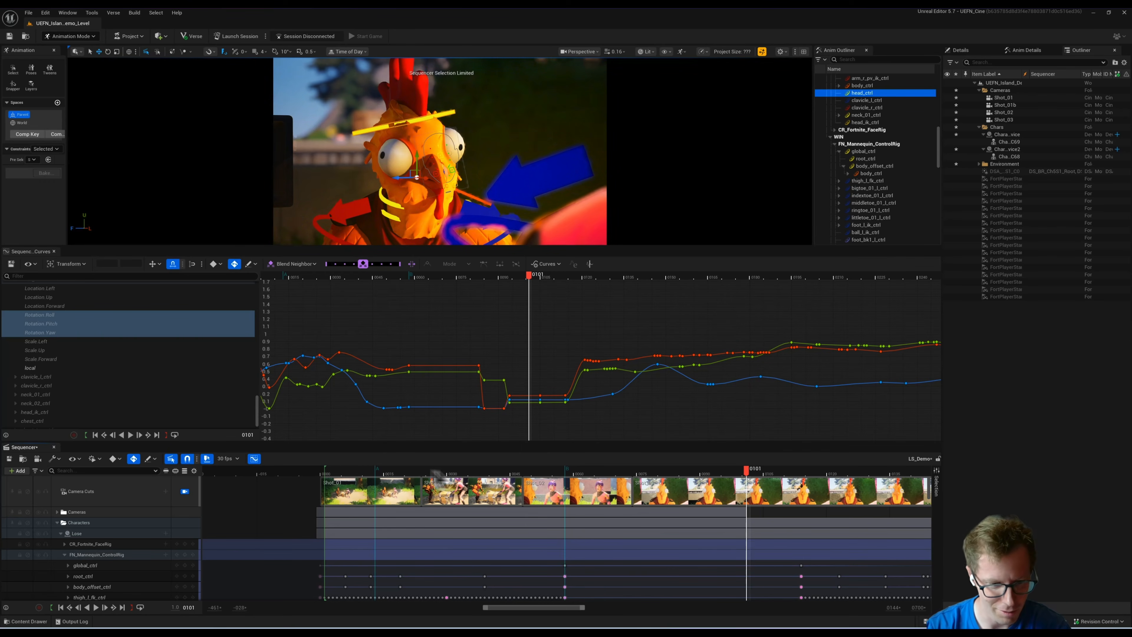
click(462, 471)
key(space)
key(space)
Step: Add a camera cut to Shot_02 at frame 97 and play back the edit
drag(551, 472, 682, 469)
drag(549, 473, 732, 480)
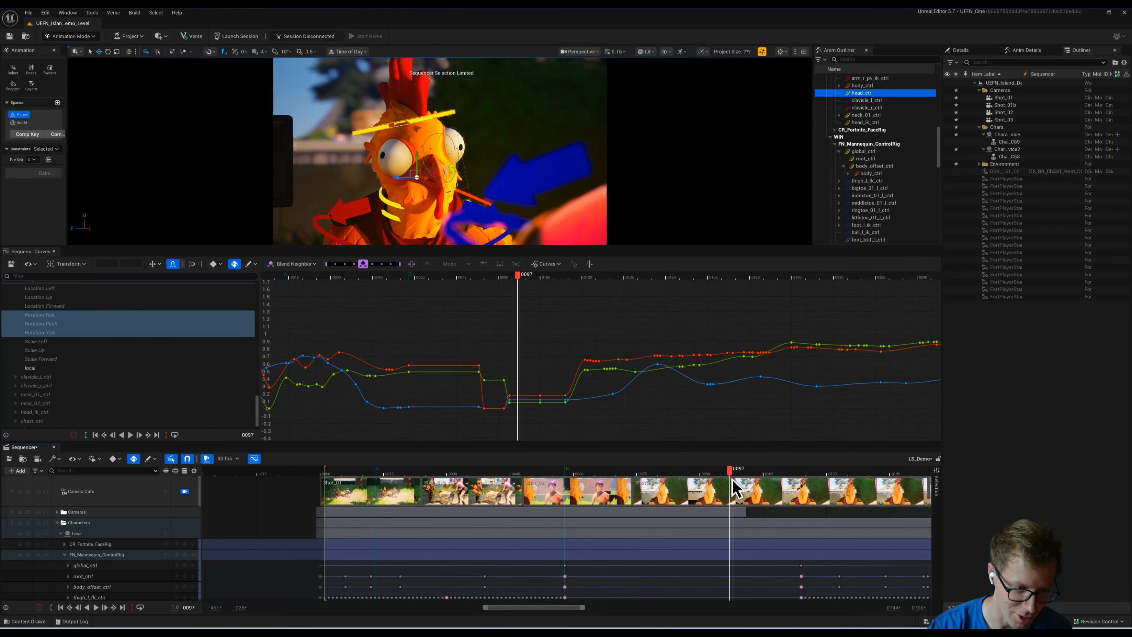
click(166, 492)
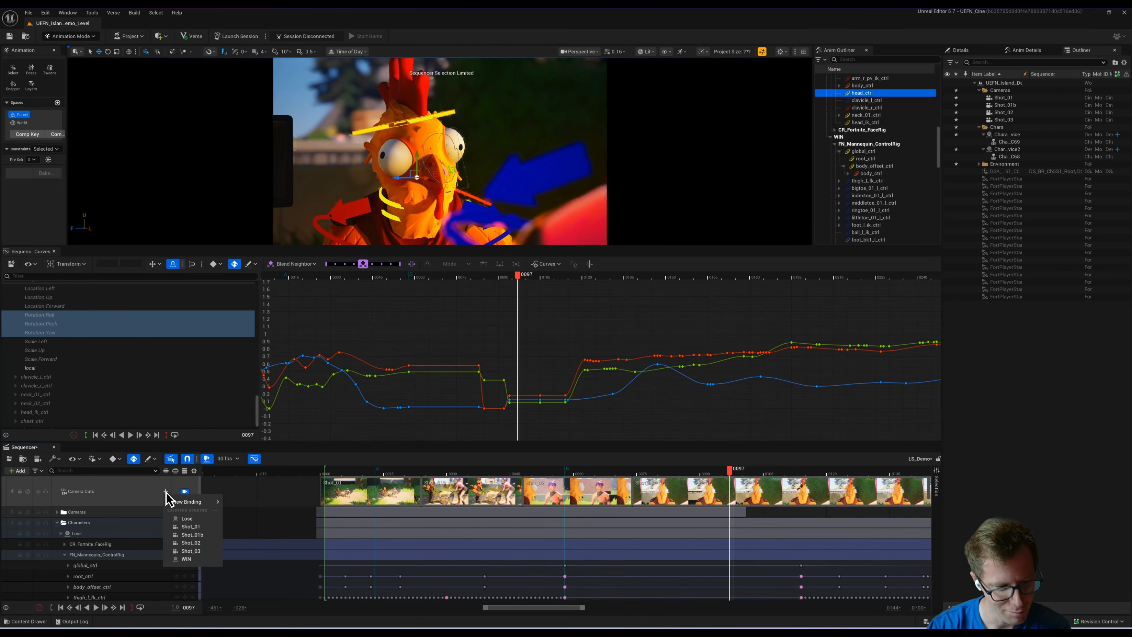
click(200, 544)
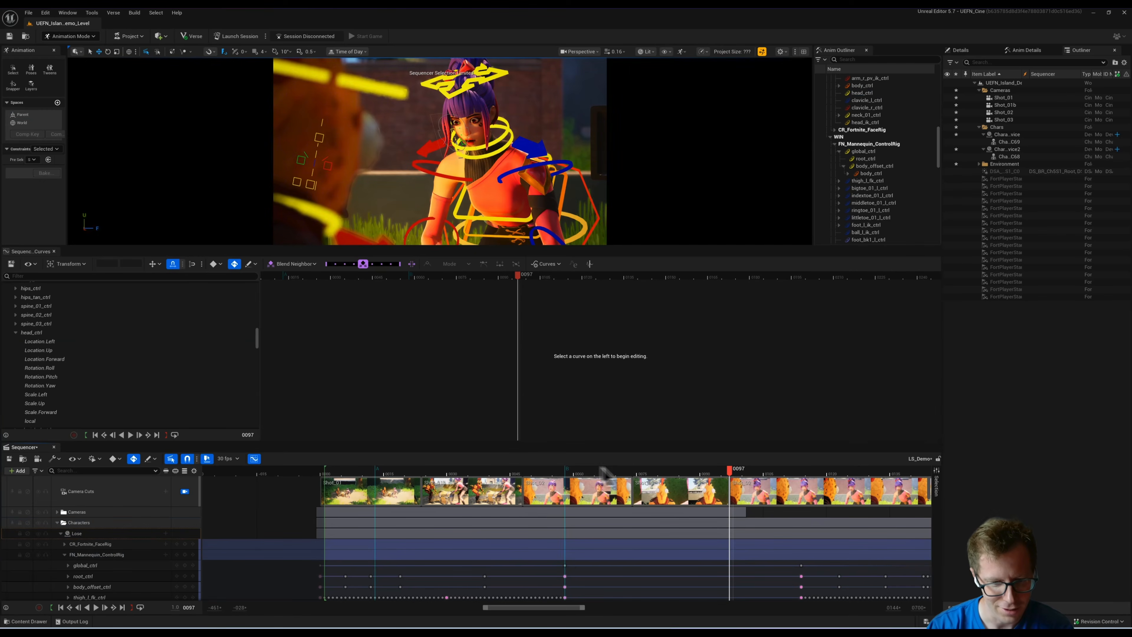
key(space)
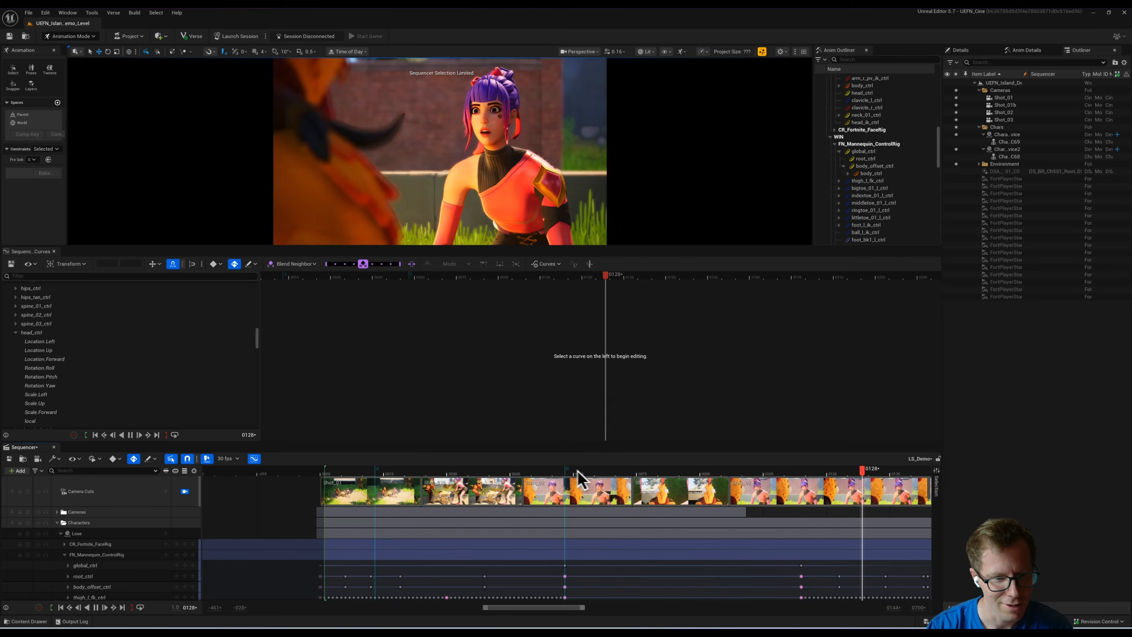
key(space)
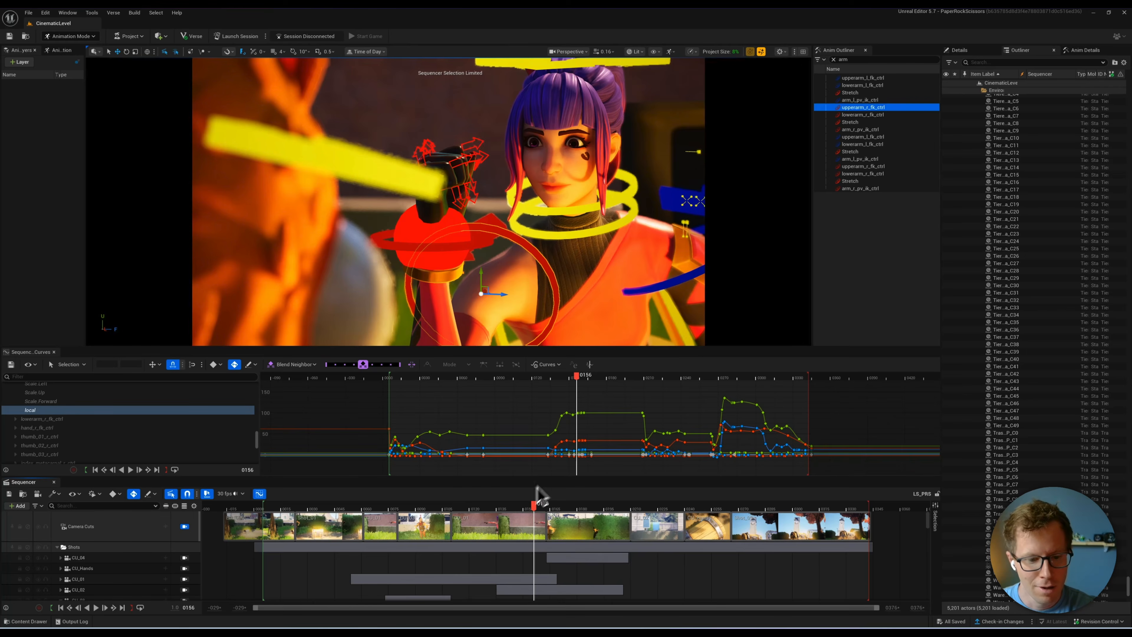
Step: Play the LS_PRS sequence in the CinematicLevel project to review the finished rock-paper-scissors cinematic
click(434, 508)
key(space)
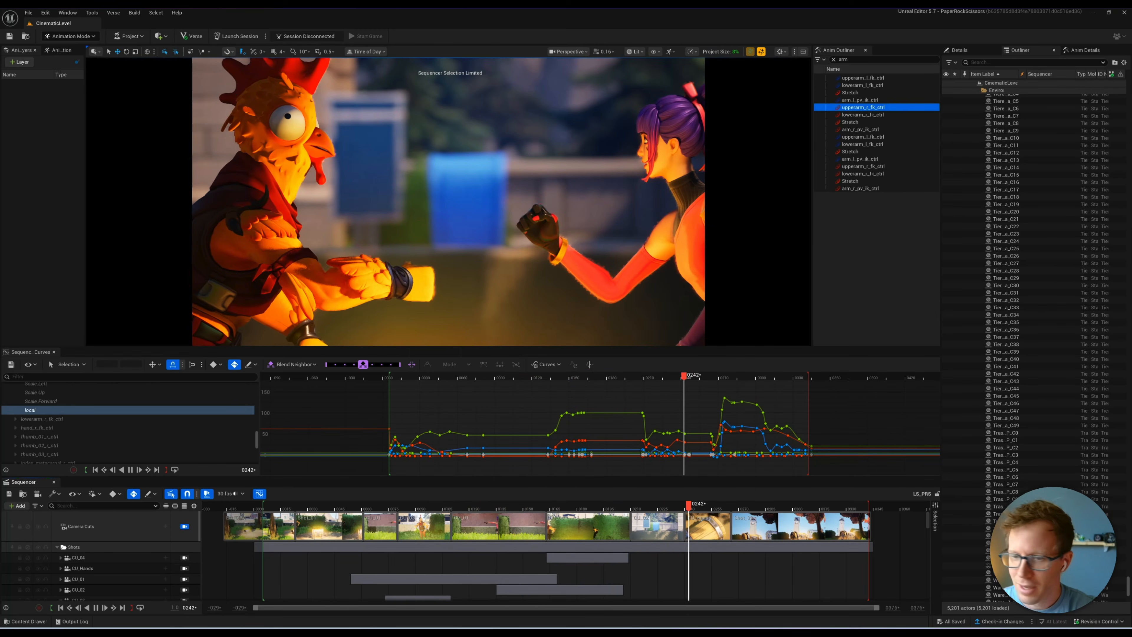
click(276, 508)
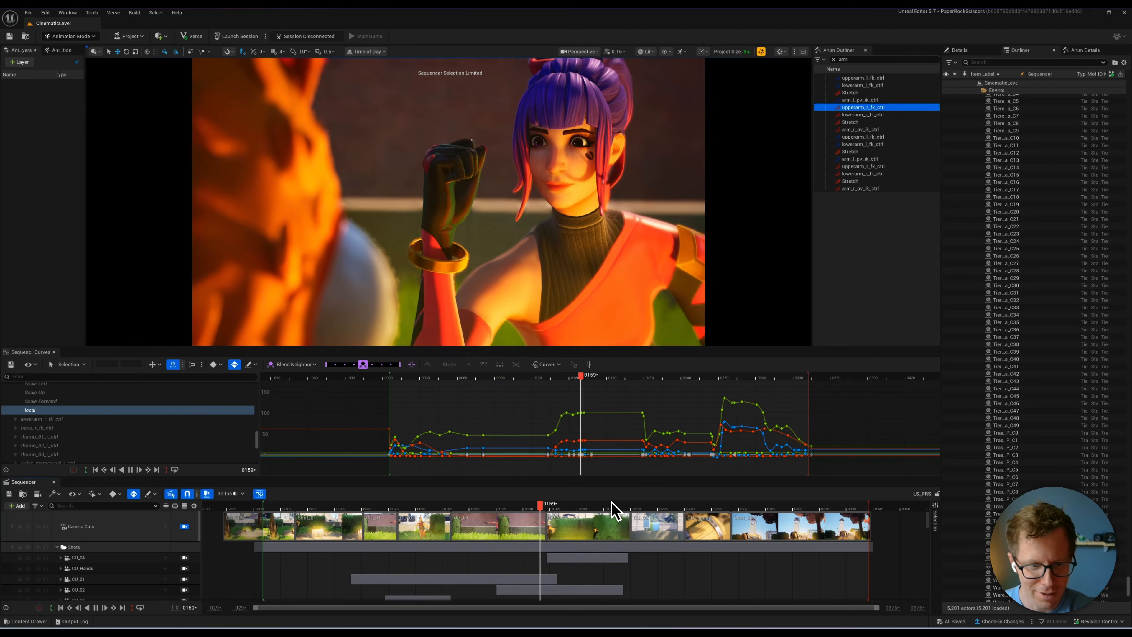
Step: Replay the purple-haired character's raised-fist close-up in LS_PRS repeatedly to examine the acting and the cut to the chicken
click(506, 510)
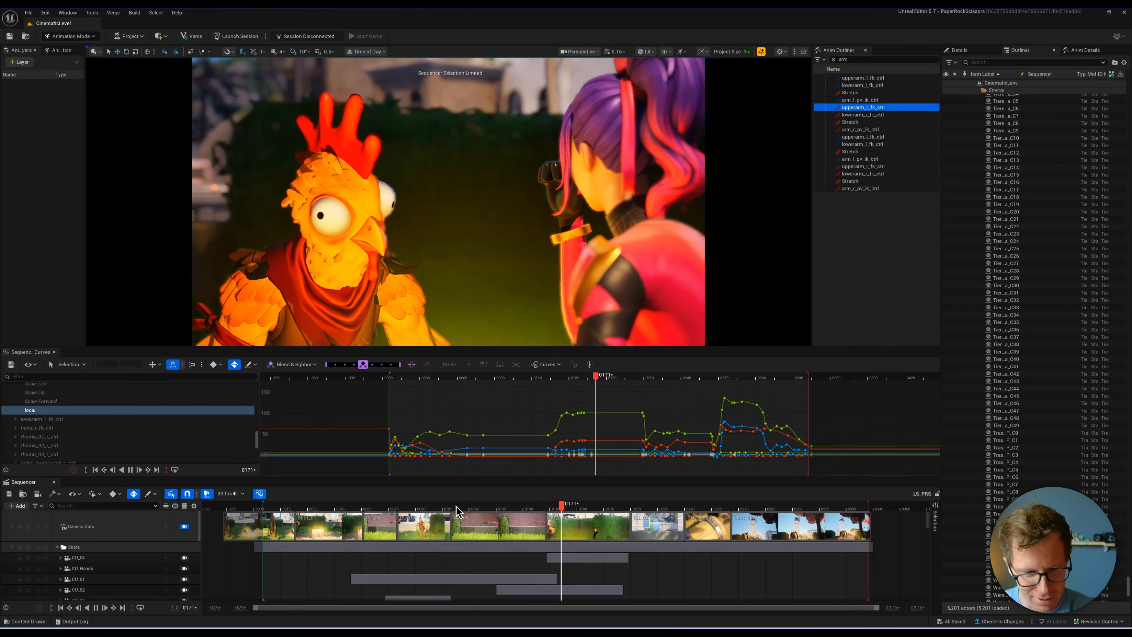
click(458, 507)
key(space)
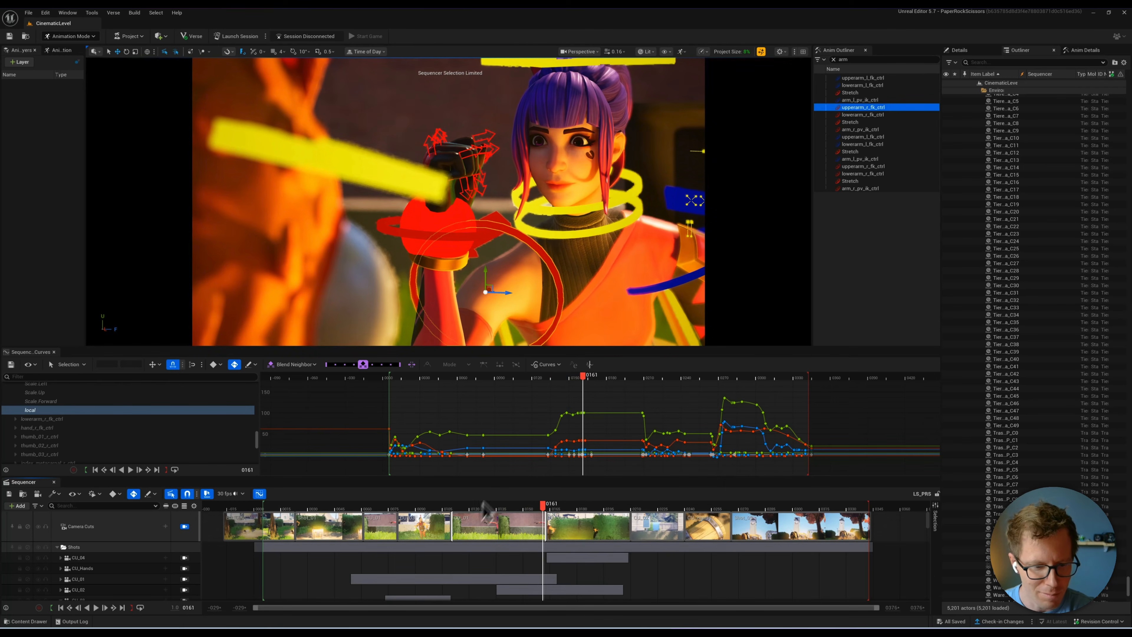
click(468, 509)
key(space)
key(space)
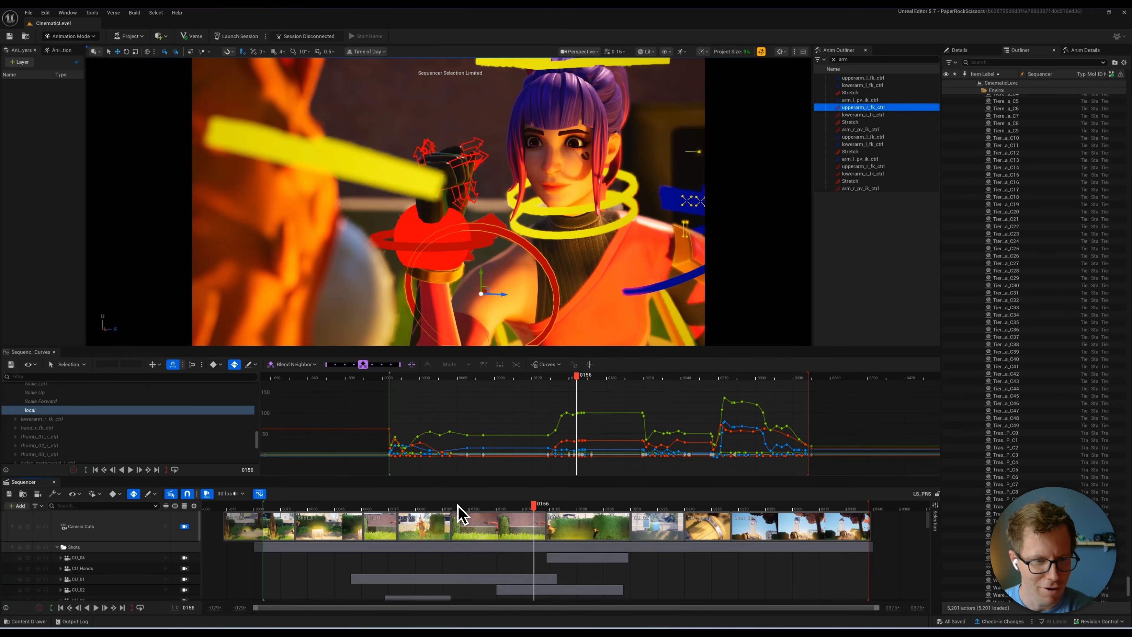
key(space)
click(515, 506)
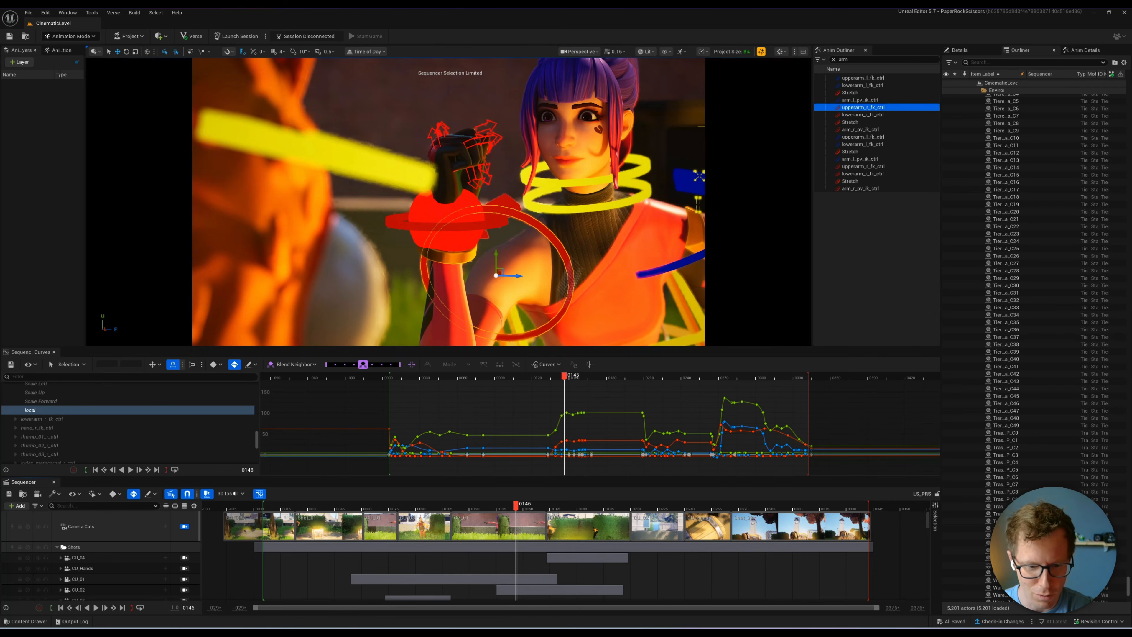
key(space)
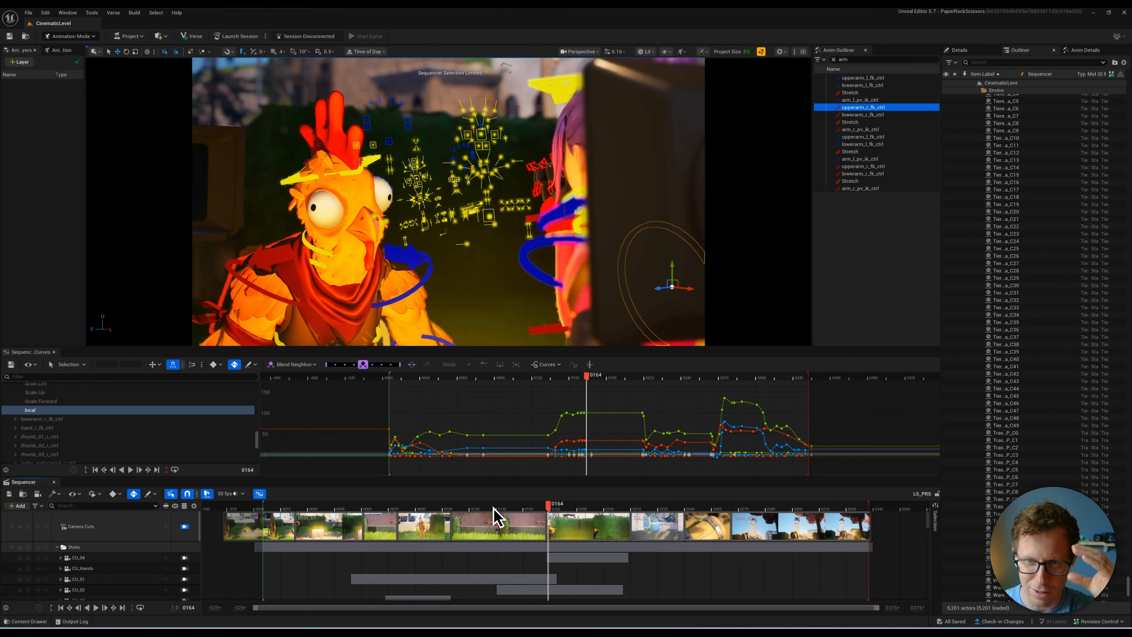
click(494, 506)
key(space)
click(478, 505)
key(space)
key(space)
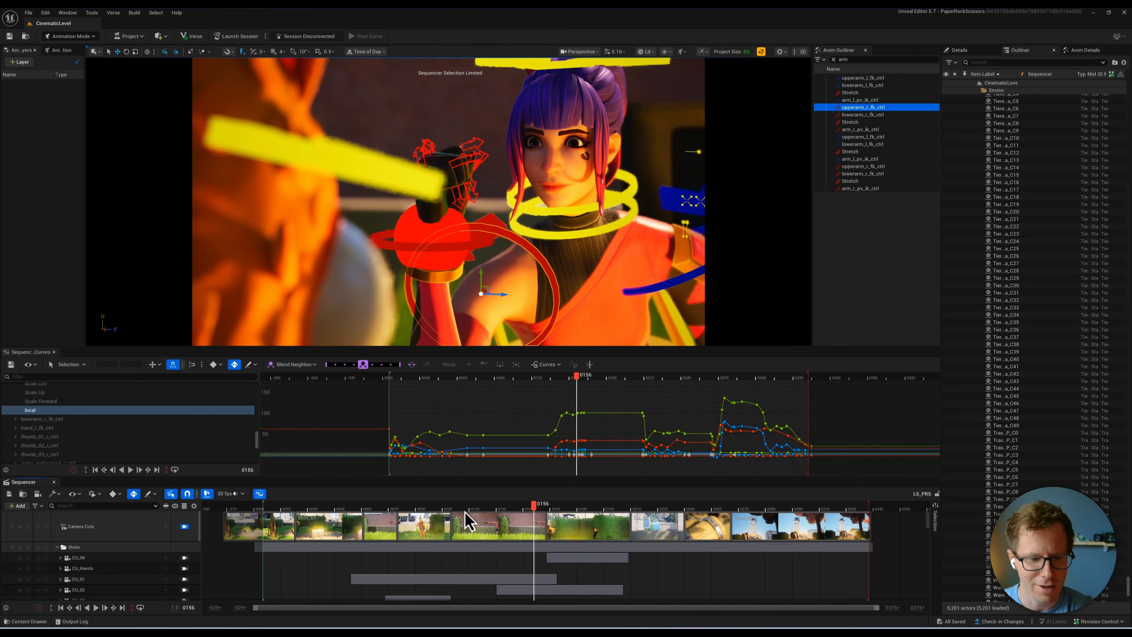
key(space)
click(459, 504)
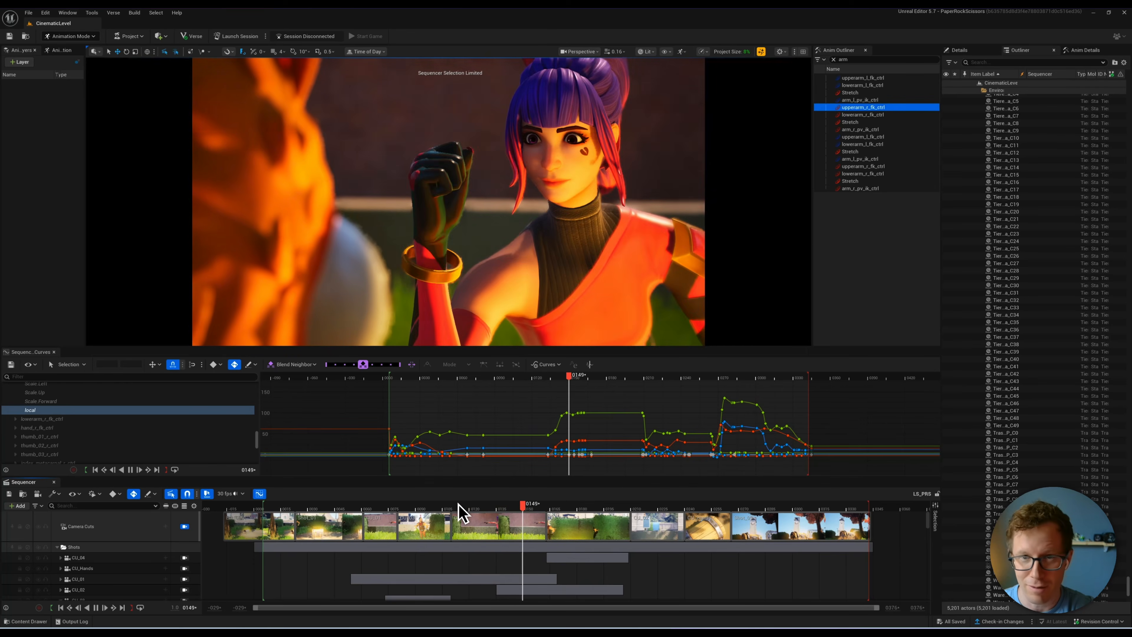
click(459, 505)
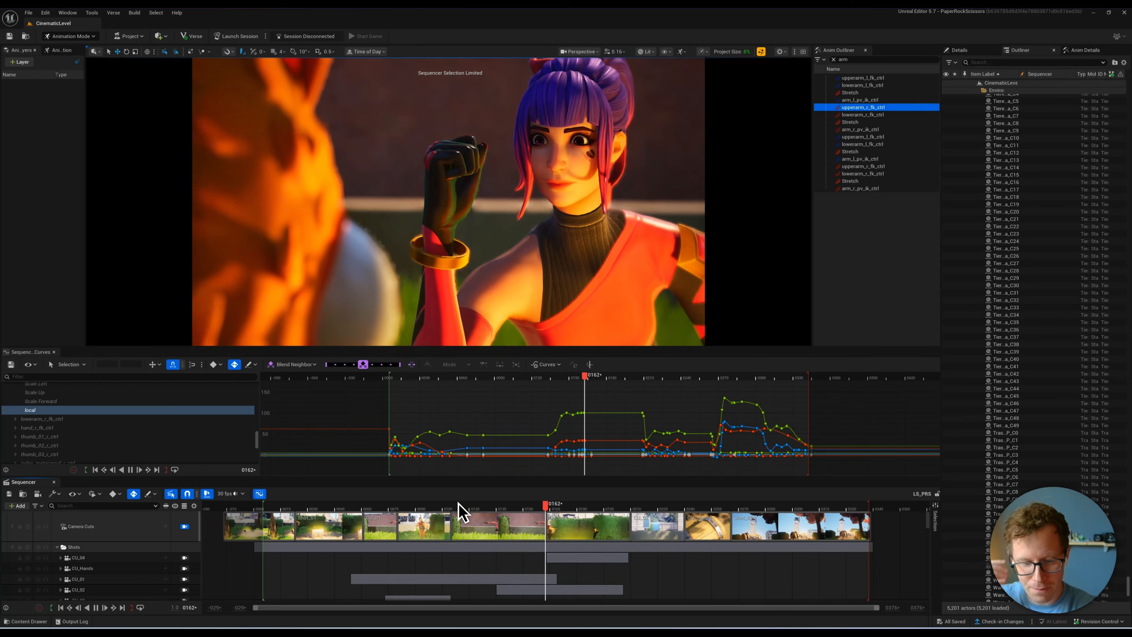
click(458, 505)
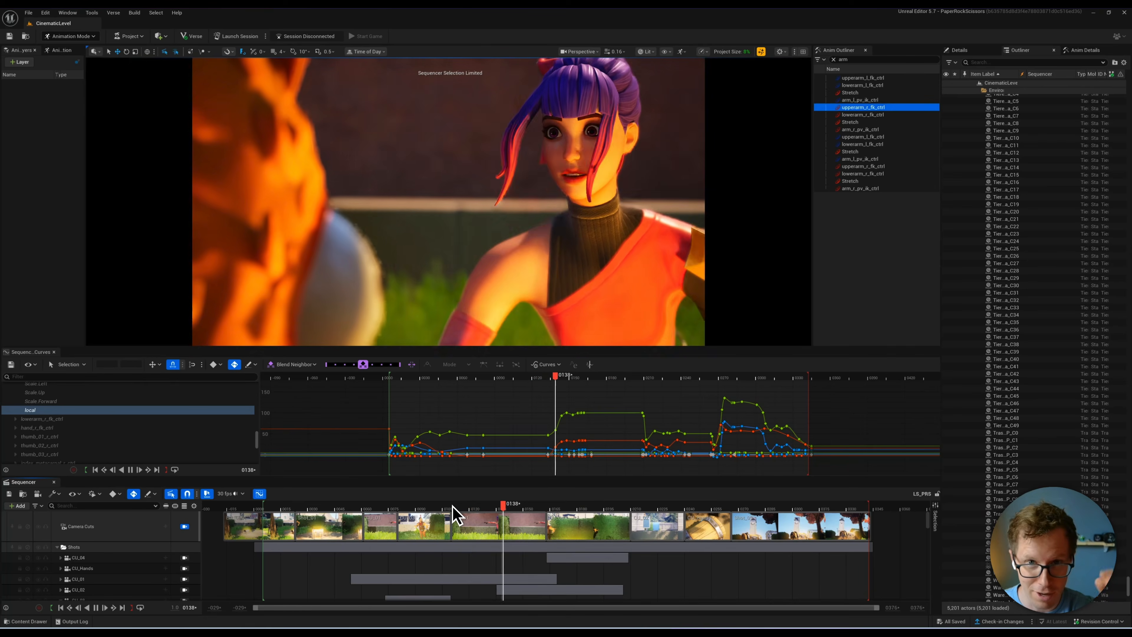
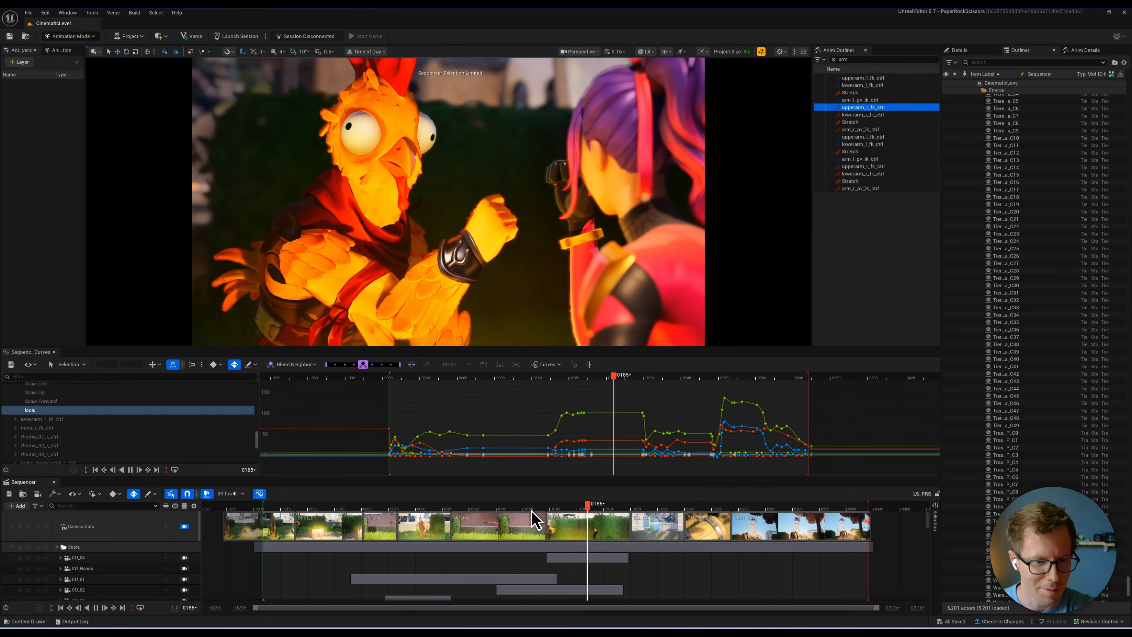
Step: Scrub and play the chicken's fist pose with upperarm_r_fk_ctrl selected to examine its arm movement up to about frame 235
key(space)
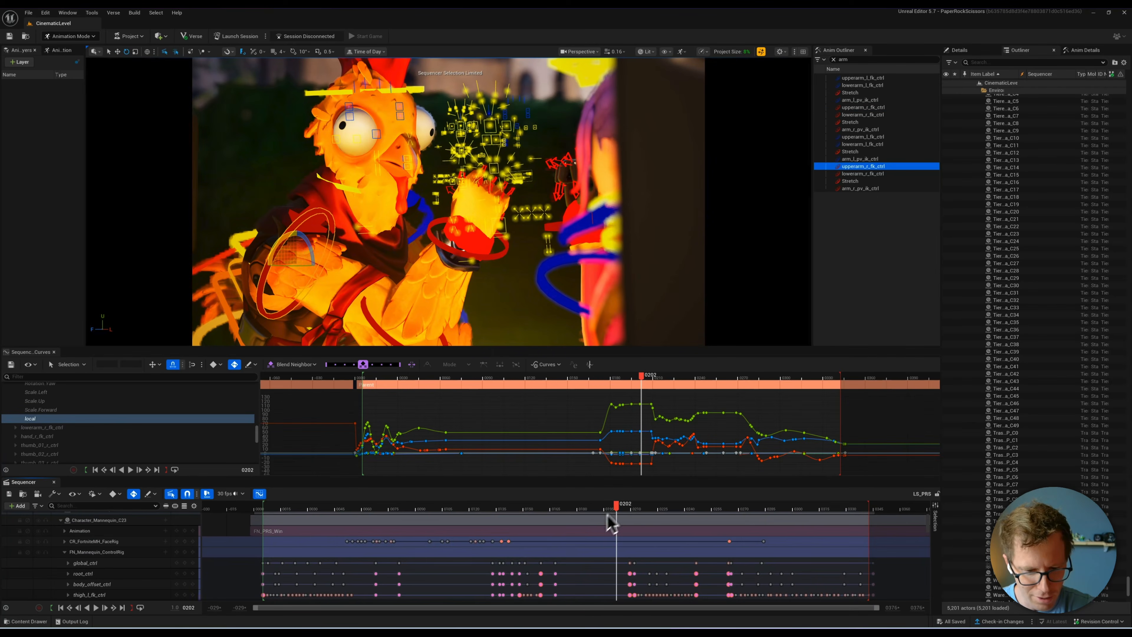
drag(614, 508, 570, 508)
key(space)
key(space)
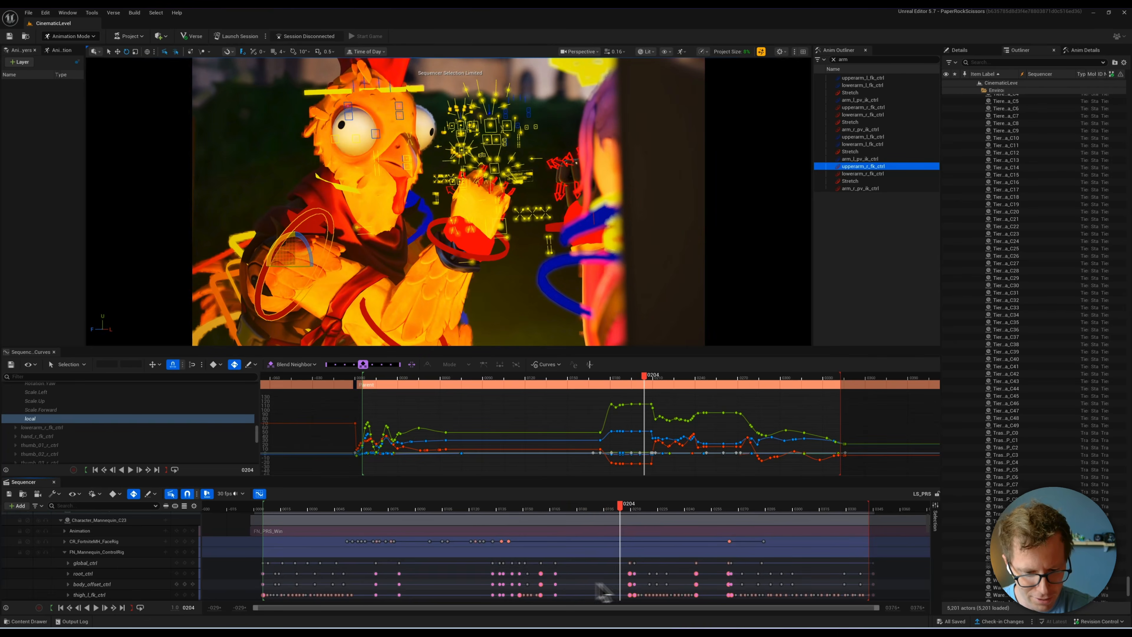
key(space)
key(space)
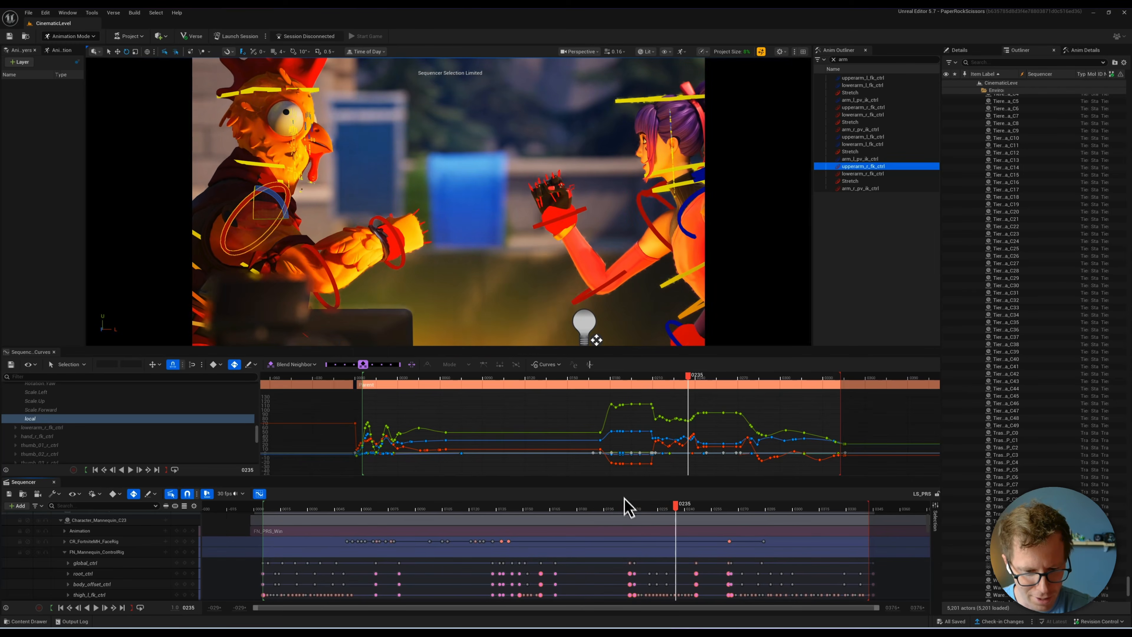
click(628, 509)
drag(629, 509, 630, 509)
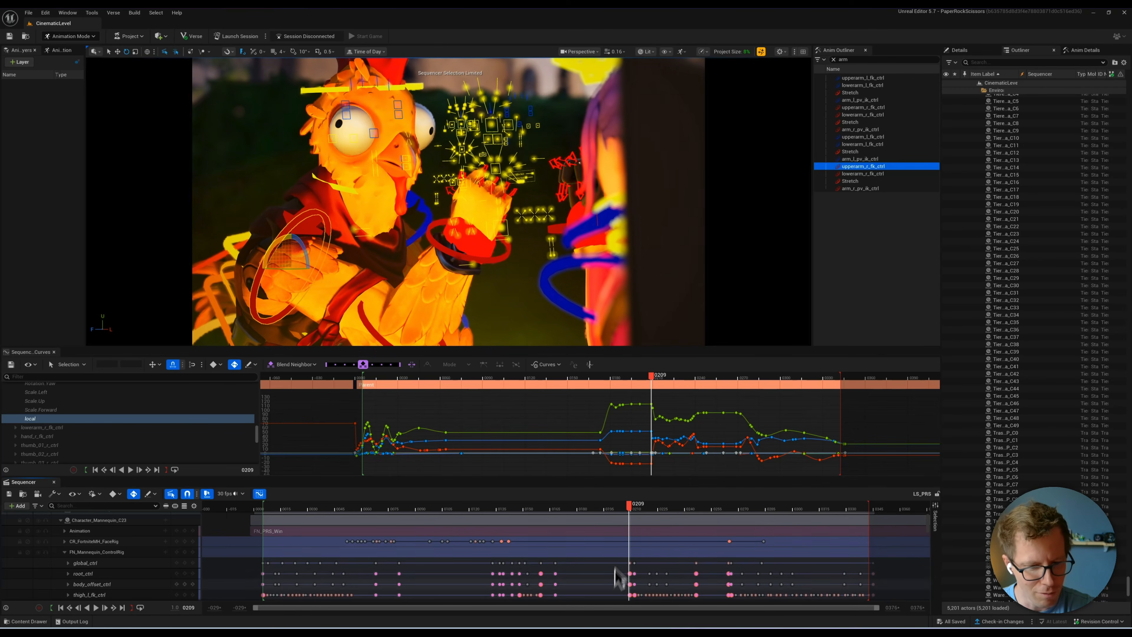
Step: Play LS_PRS again and replay the fist match and the closing treasure chest celebration shot
key(space)
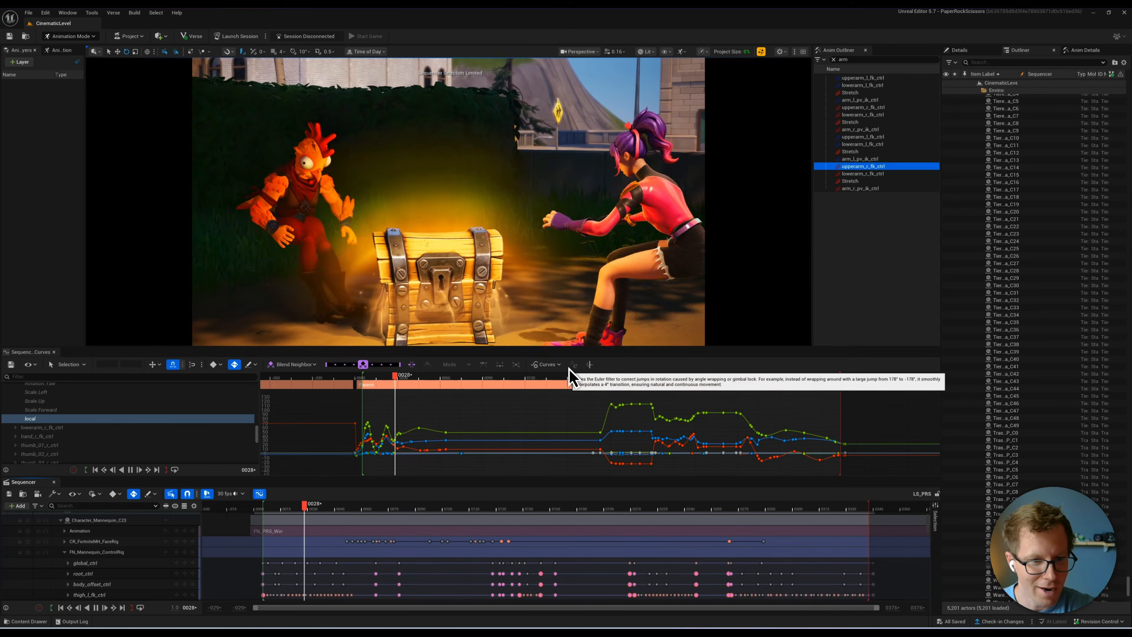
key(space)
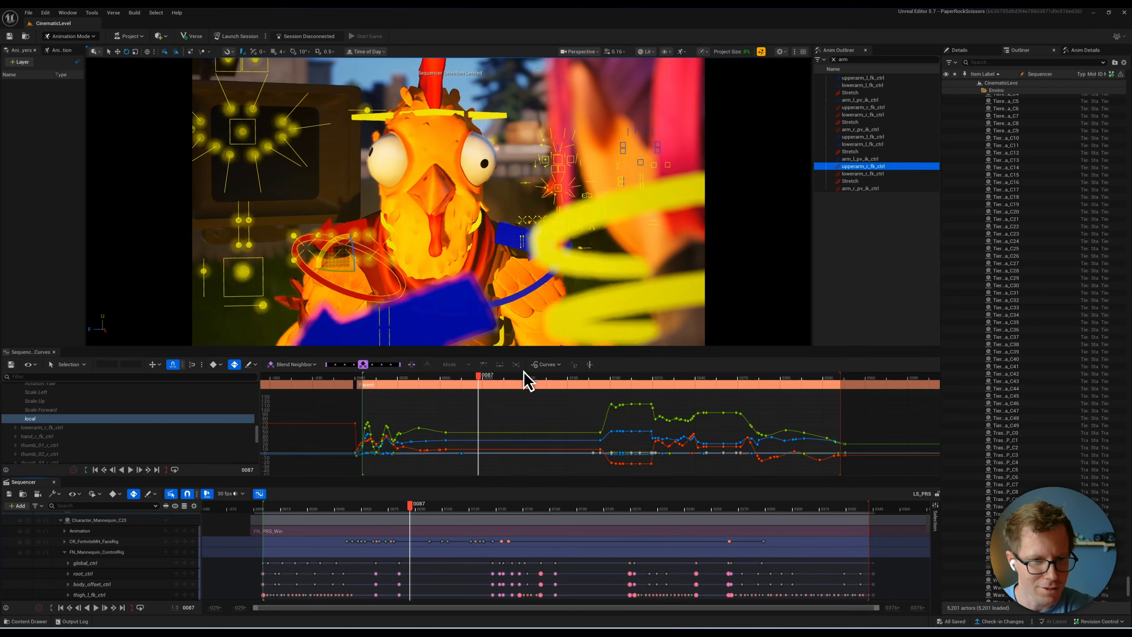
key(space)
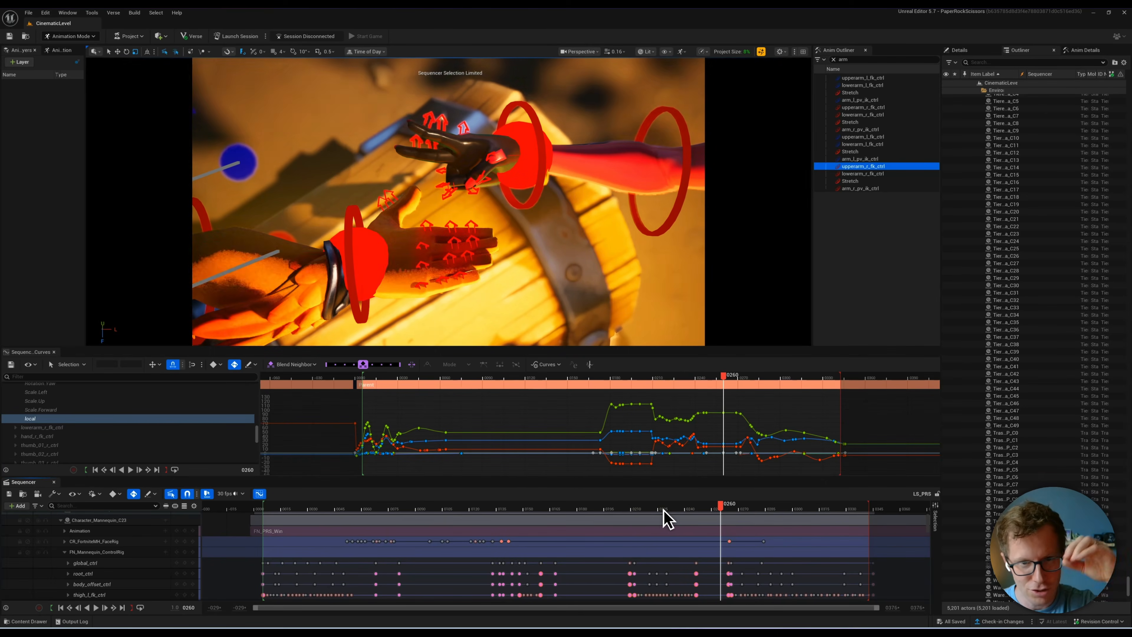
click(652, 510)
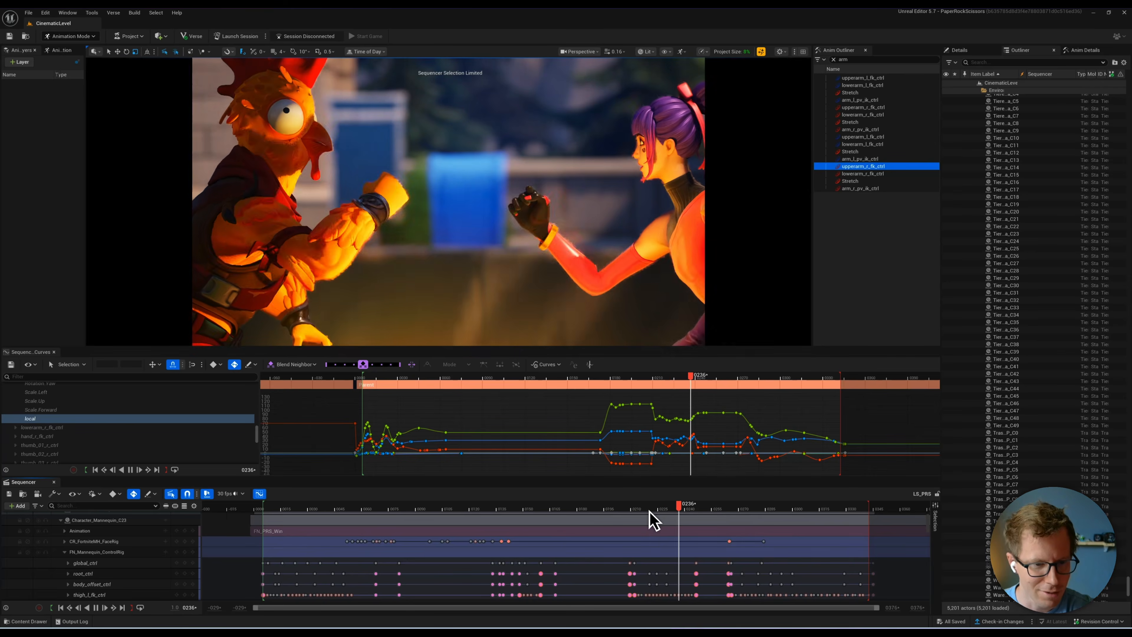
click(650, 511)
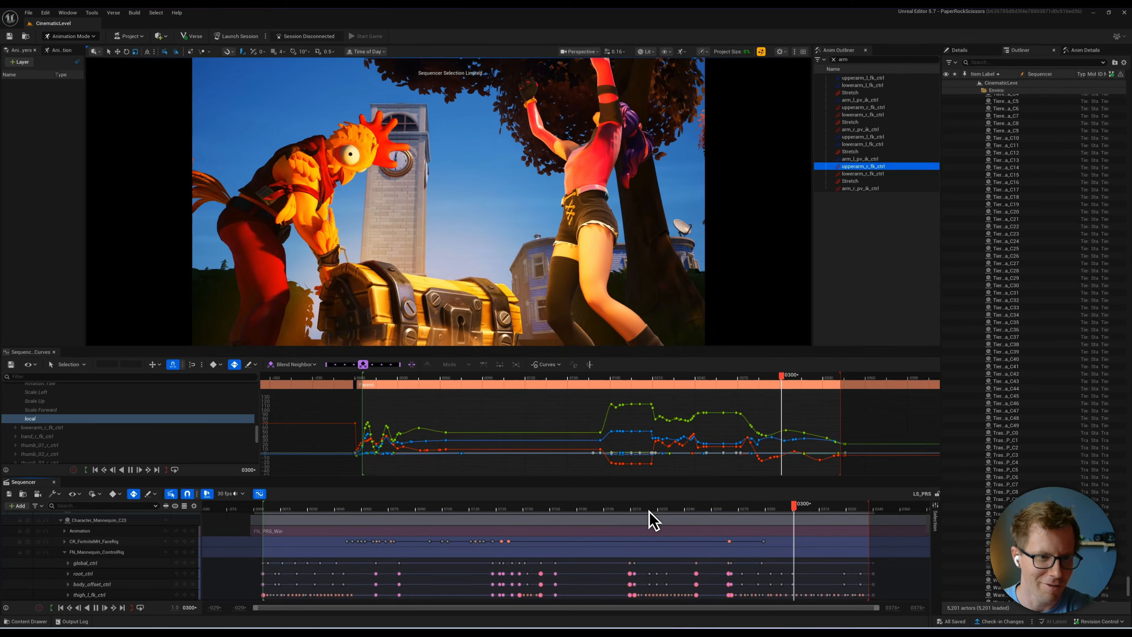
key(space)
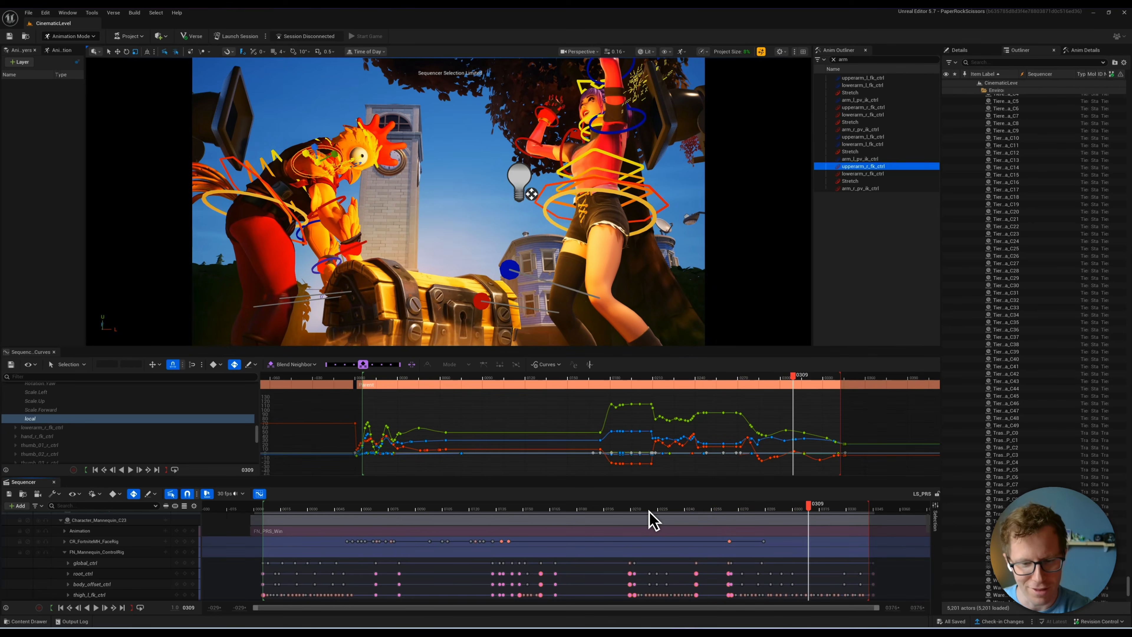
click(780, 509)
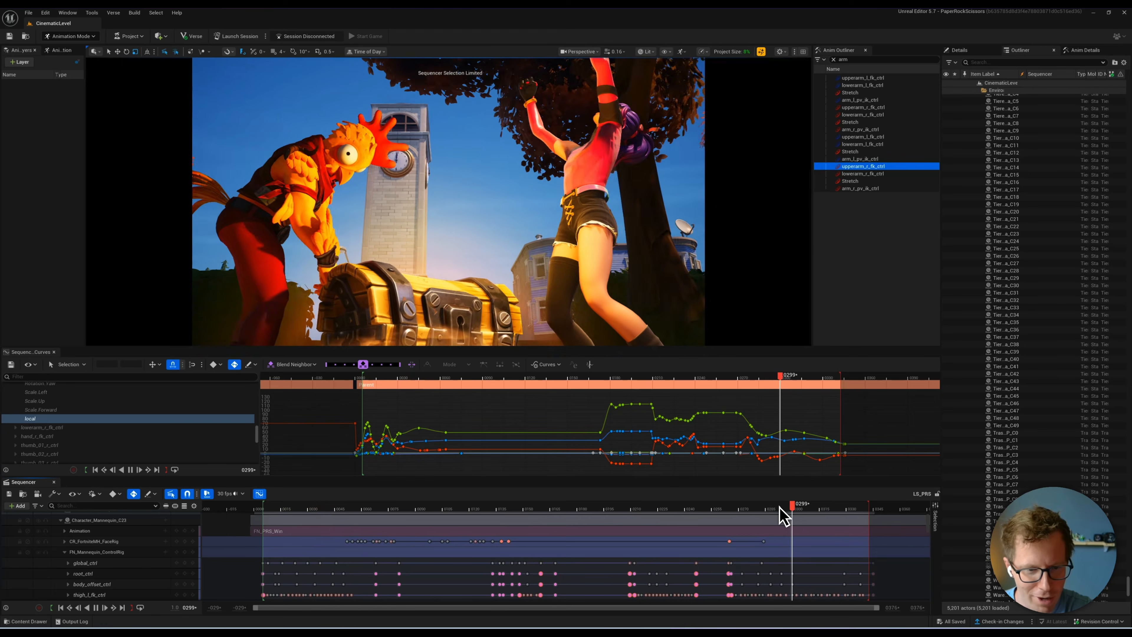
Step: Replay the celebration shot and the chicken's fist match in LS_PRS, then stop on the hands close-up at frame 260
click(780, 509)
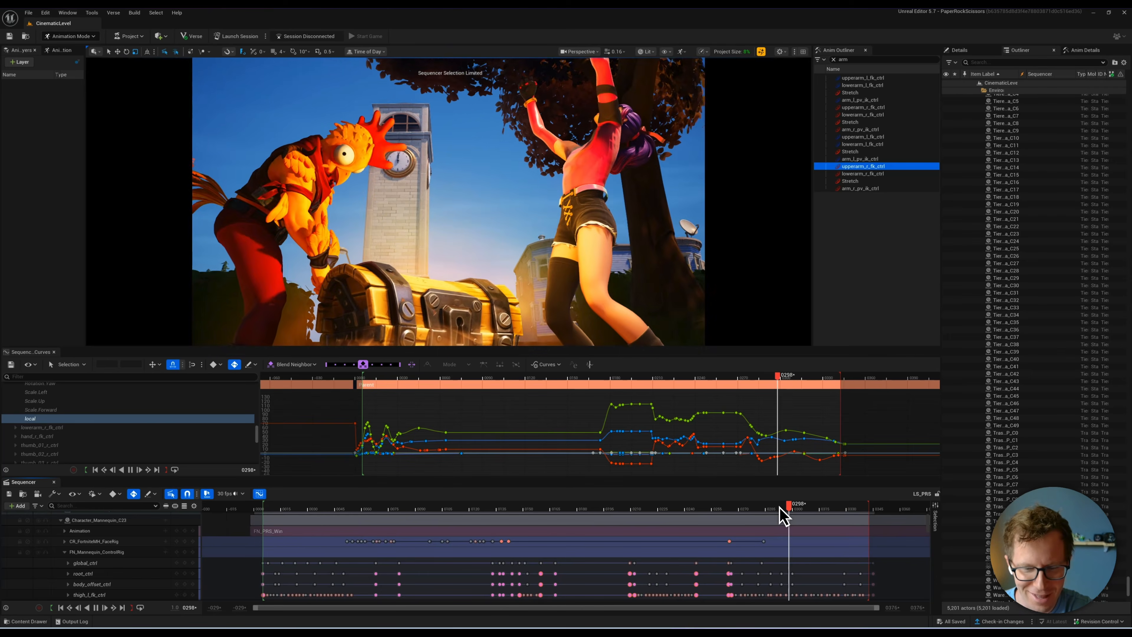
click(780, 510)
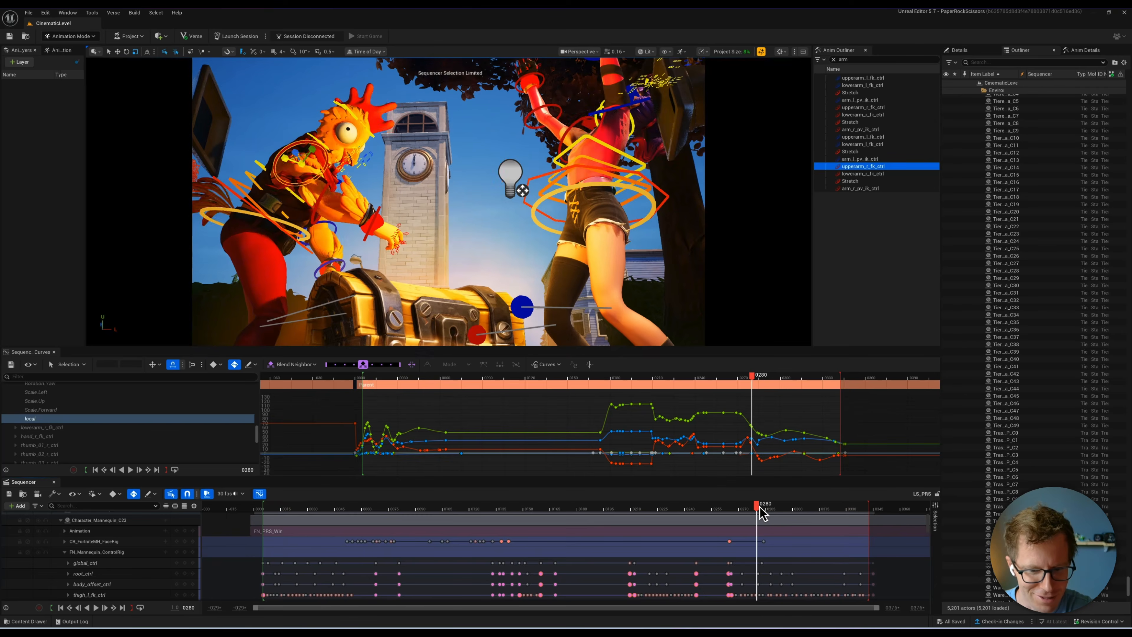
drag(608, 508, 550, 504)
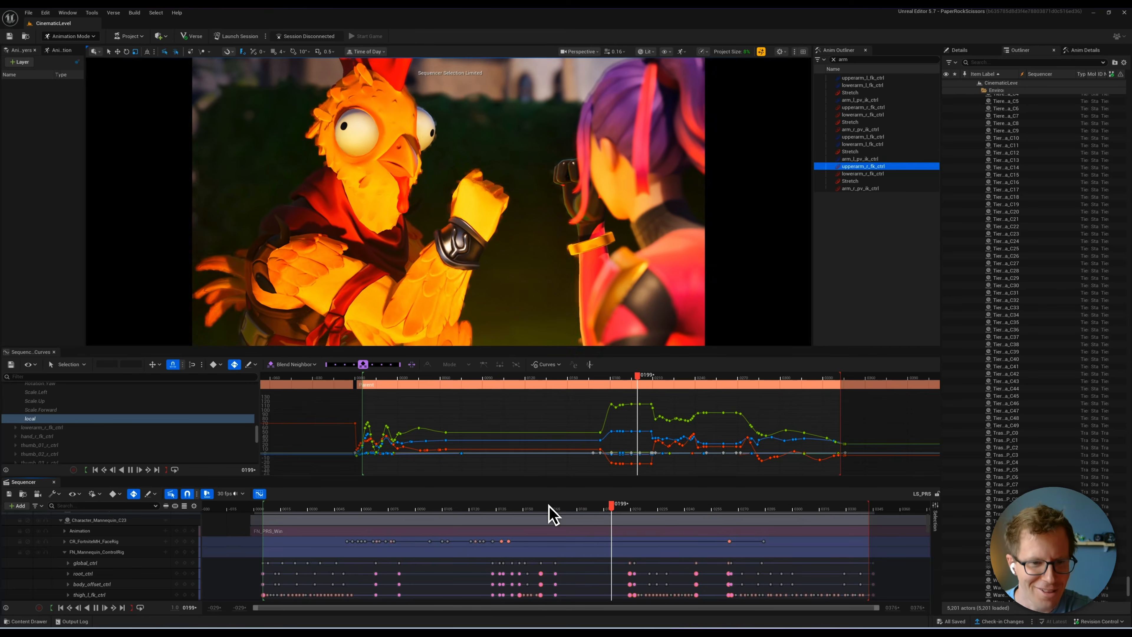
click(609, 507)
key(space)
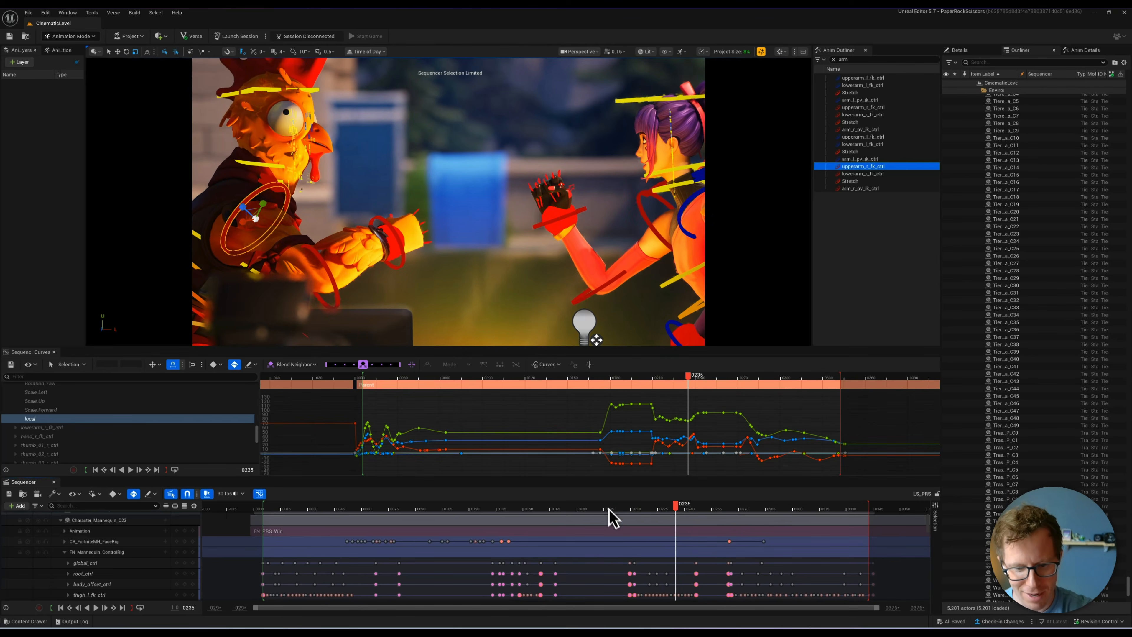
key(space)
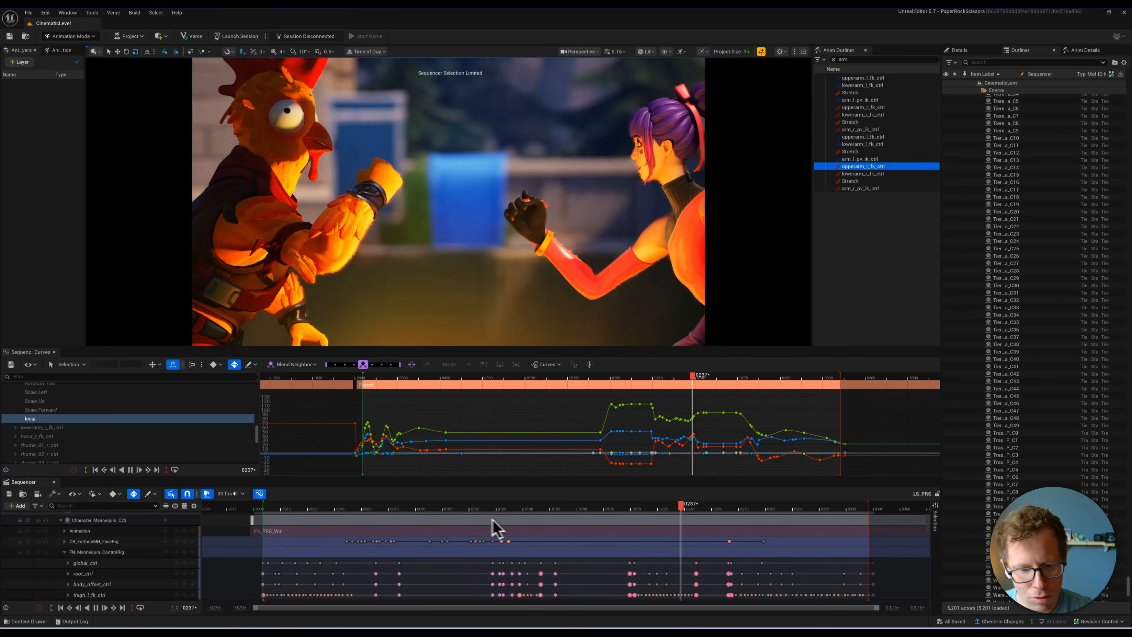
key(space)
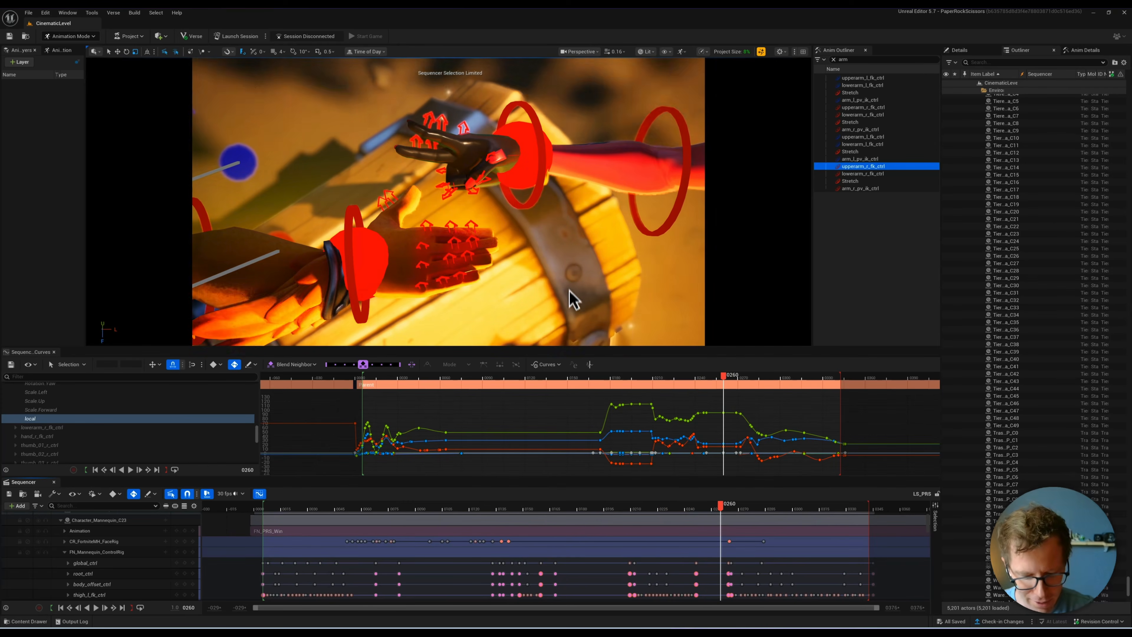
Step: Hide all camera actors in the Shots folder, CU_01 through Shot_03, and clear the selection
key(shift+c)
right_drag(577, 247, 597, 207)
scroll(597, 208, down, 5)
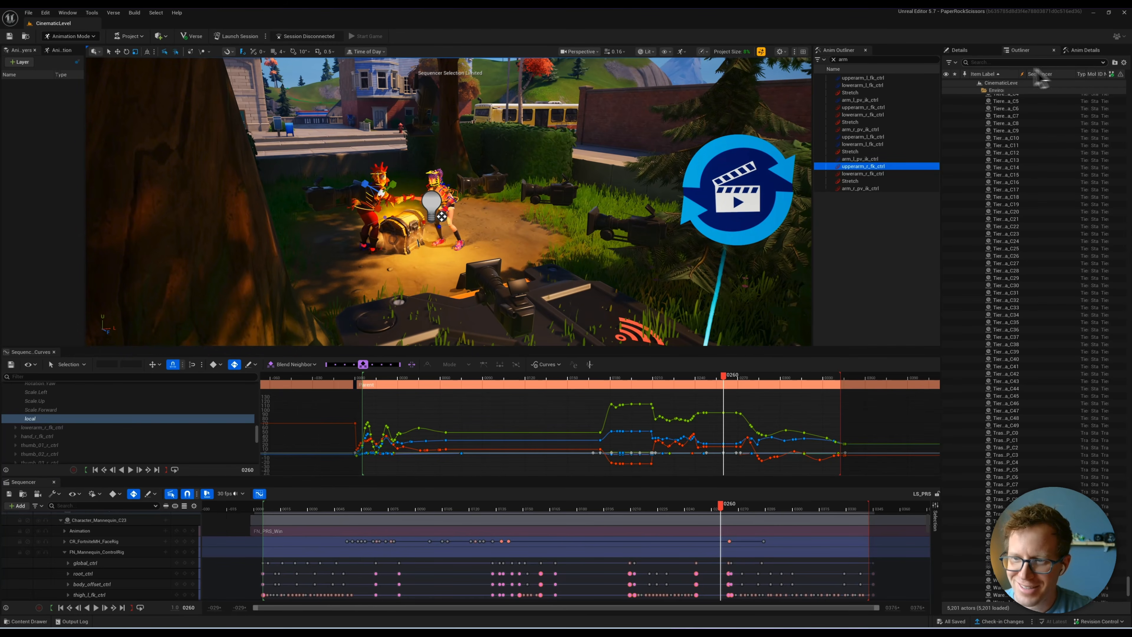
scroll(964, 286, up, 4)
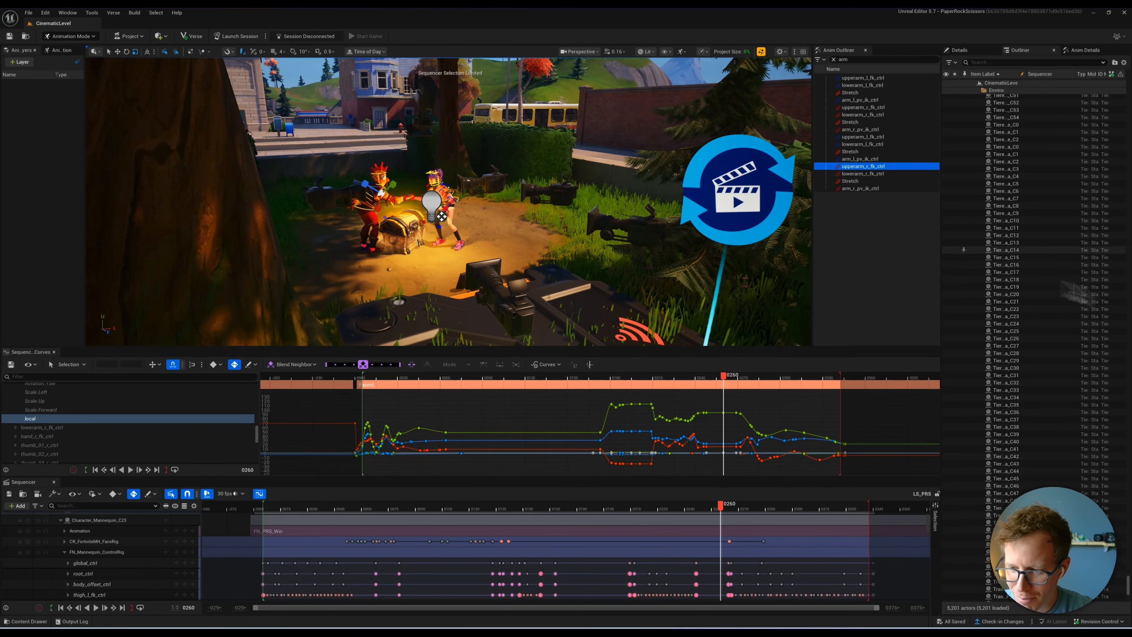
drag(1128, 585, 1128, 84)
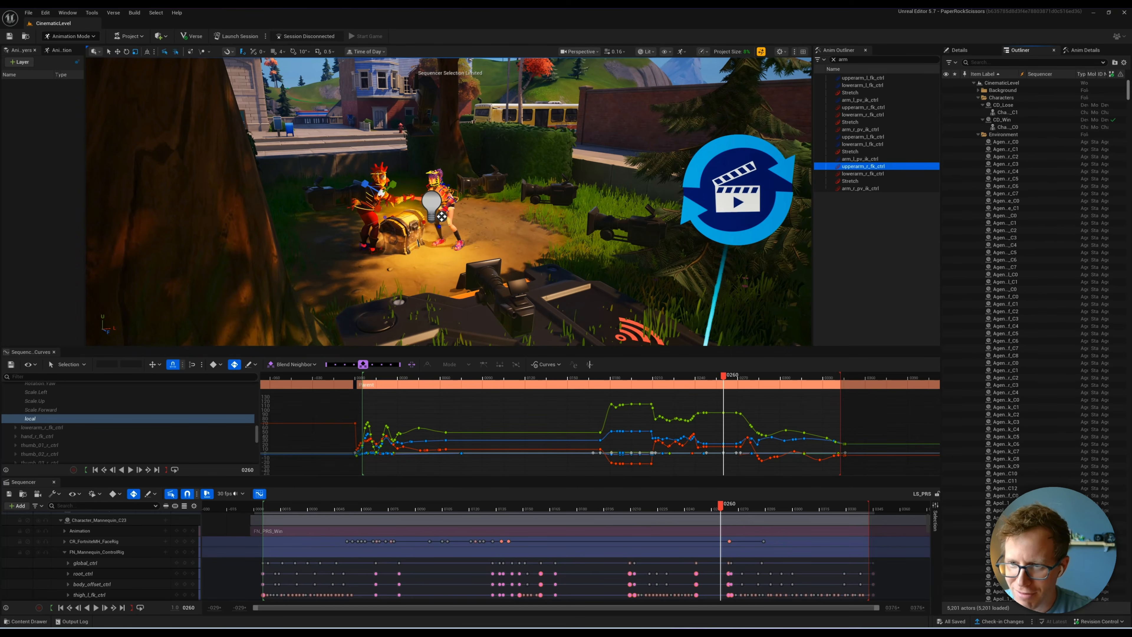
click(978, 134)
click(1001, 149)
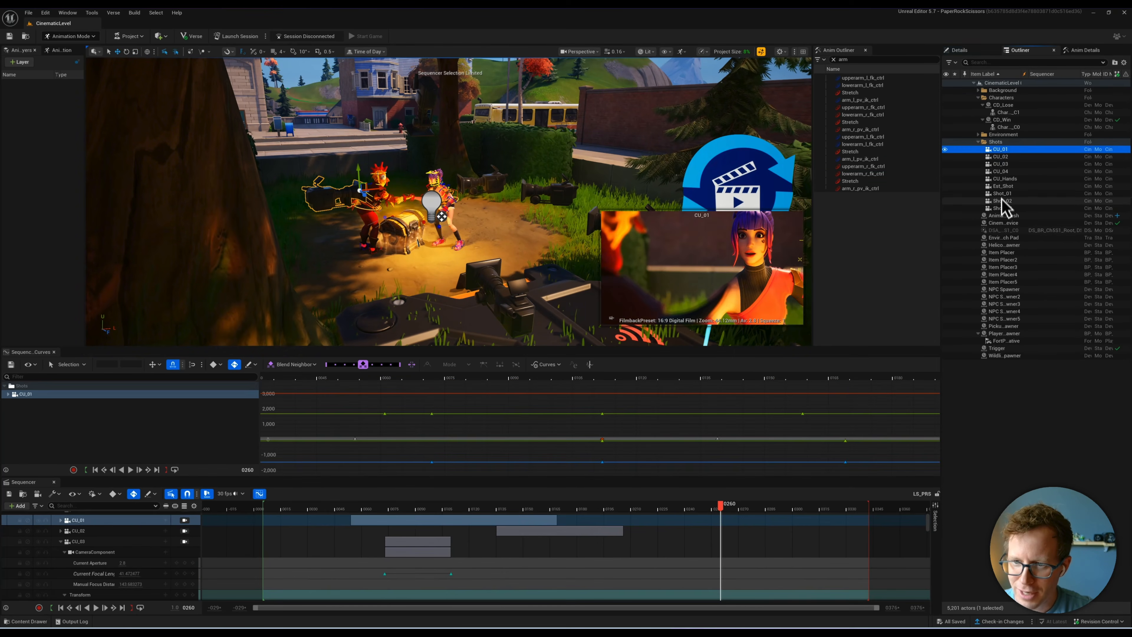
shift+click(1002, 208)
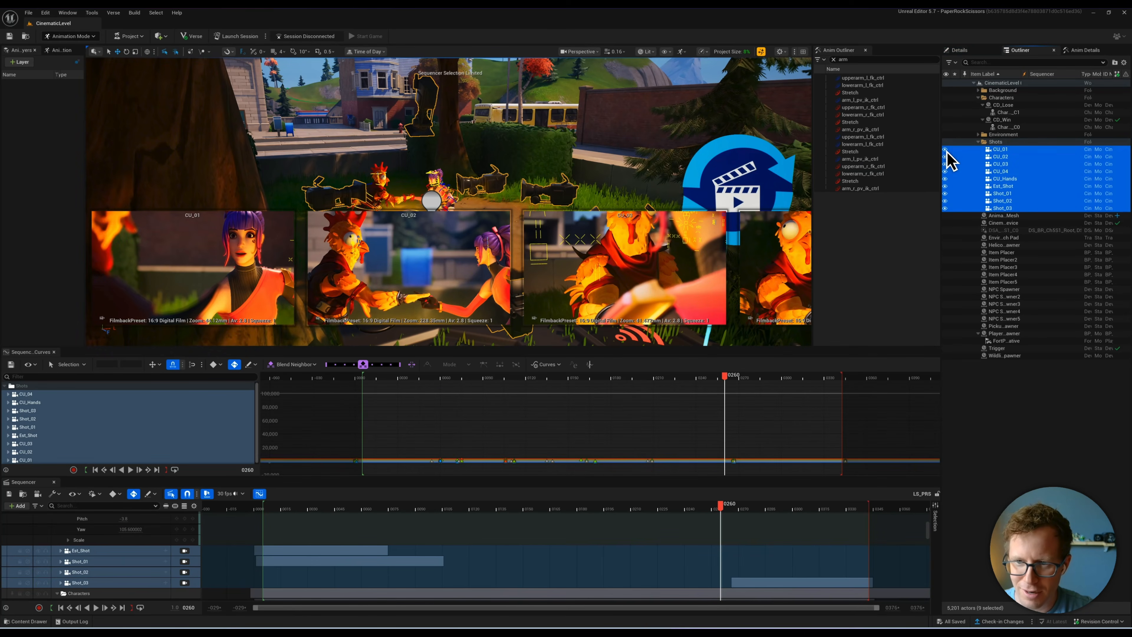
click(945, 157)
key(Escape)
Step: Play LS_PRS from near its start with the camera actors hidden, then leave the camera view and scrub to frame 151
alt+drag(546, 249, 499, 213)
click(305, 512)
key(space)
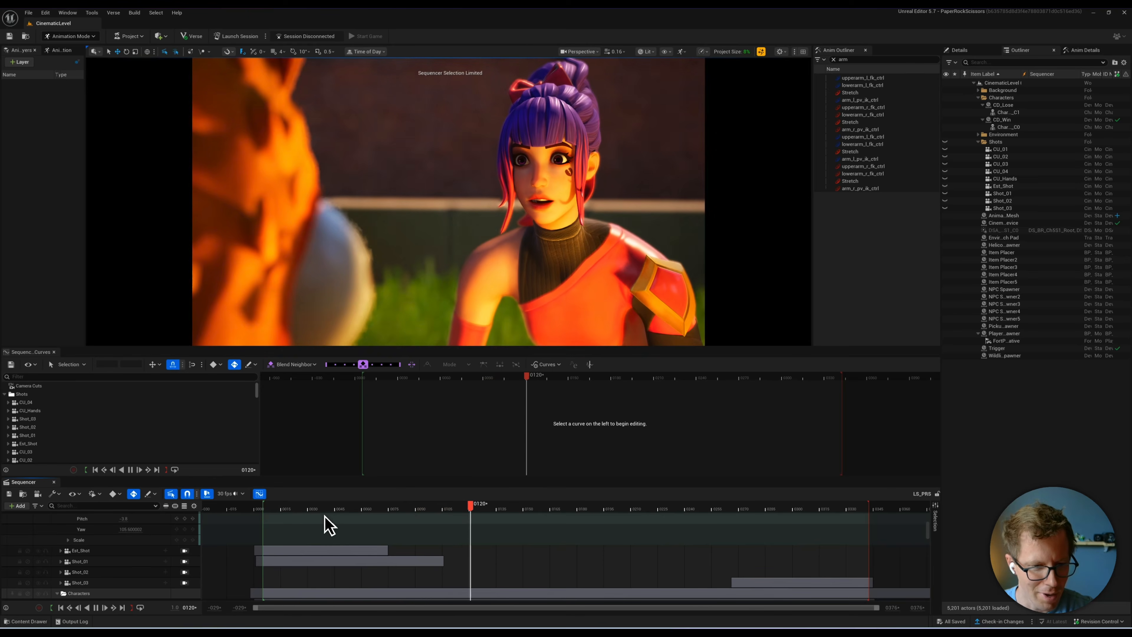
key(shift+c)
drag(506, 507, 525, 508)
Step: Select the Trigger device in front of the treasure chest and find Trigger in the Fortnite content folder
key(s)
right_drag(519, 181, 518, 238)
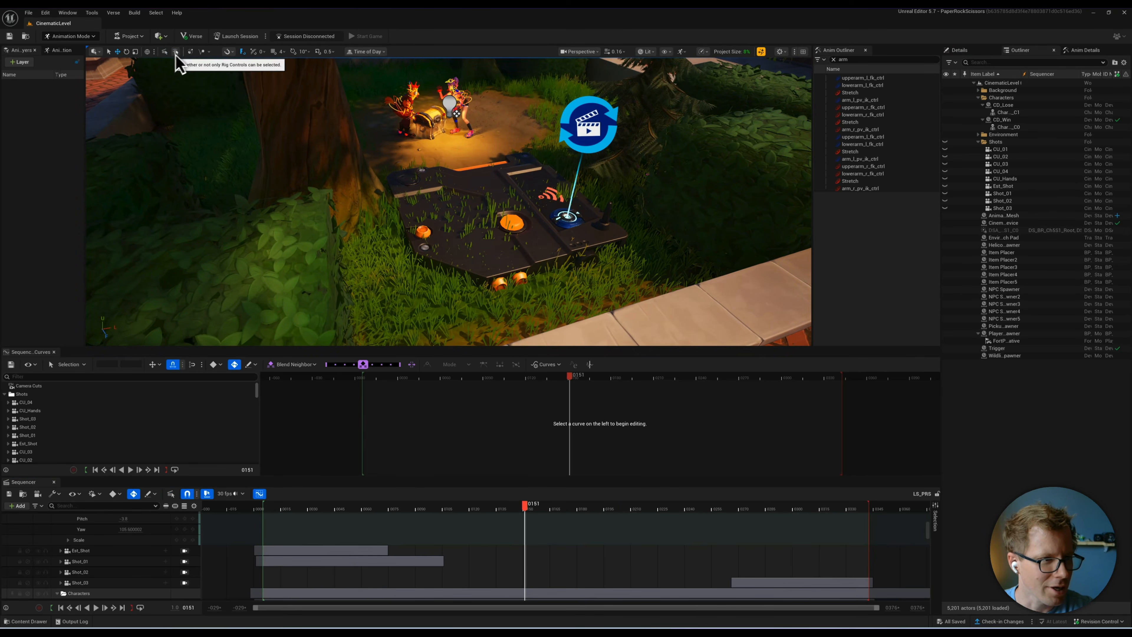
click(518, 206)
key(f)
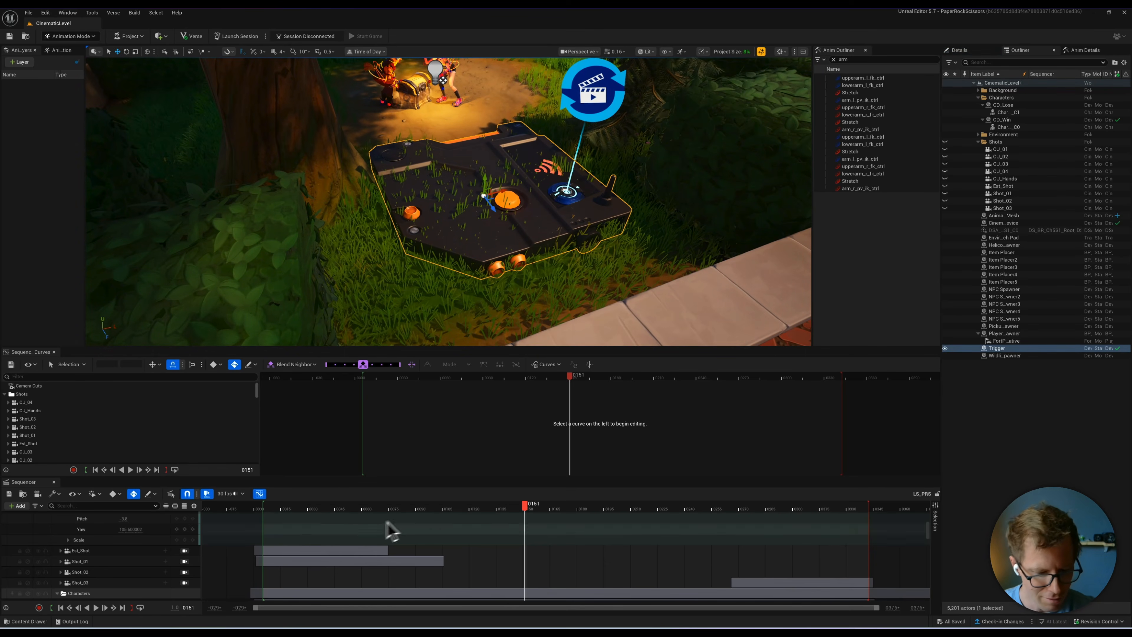
key(ctrl+space)
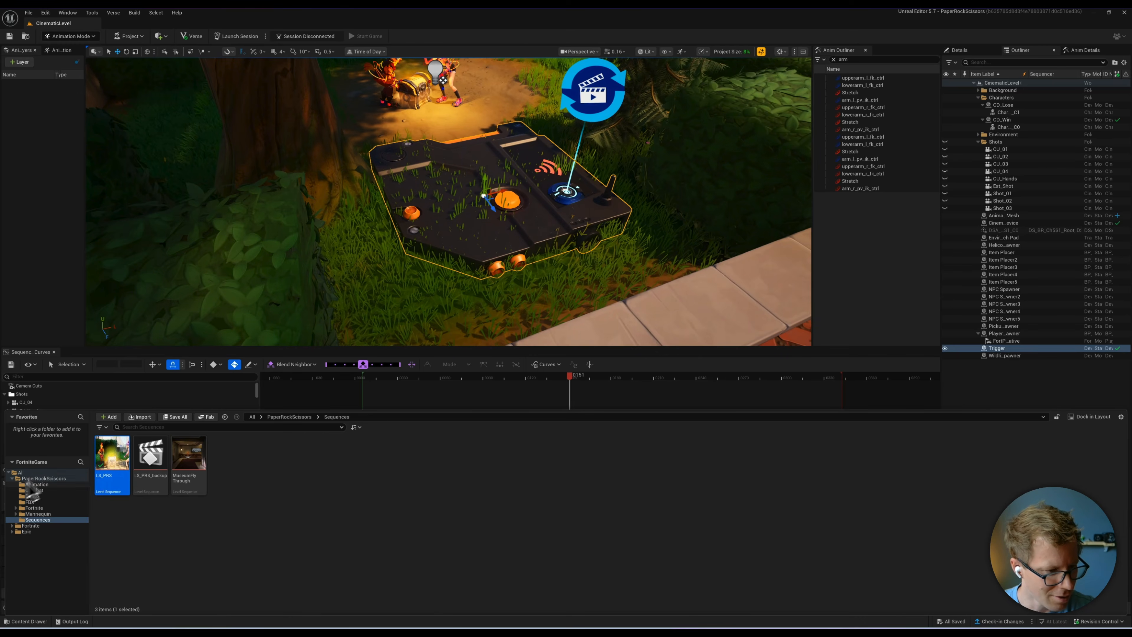
click(28, 526)
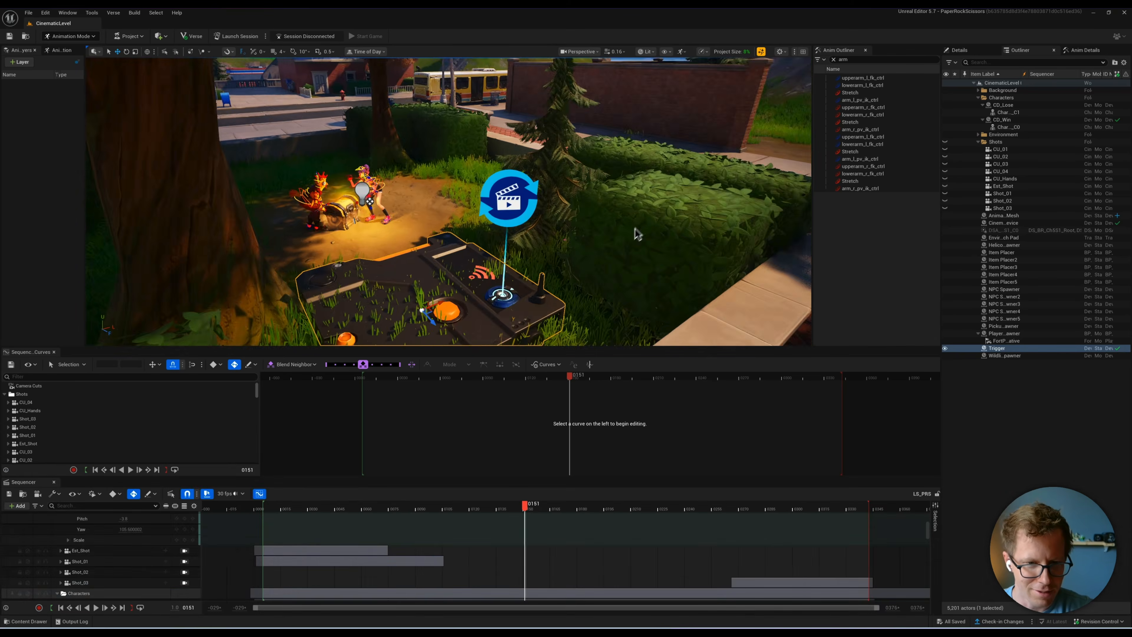
Step: Select the cinematic device above the trigger and search the Fortnite content for "cinematic" to locate the Cinematic Sequence Device
key(s)
right_drag(635, 229, 630, 240)
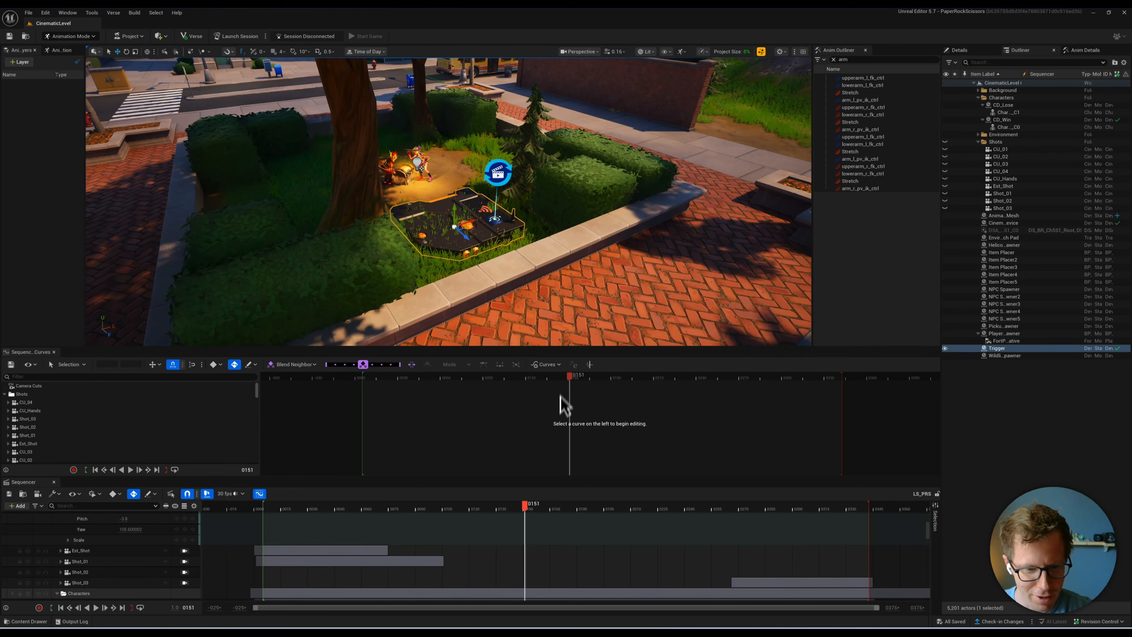
right_drag(581, 298, 593, 243)
click(630, 164)
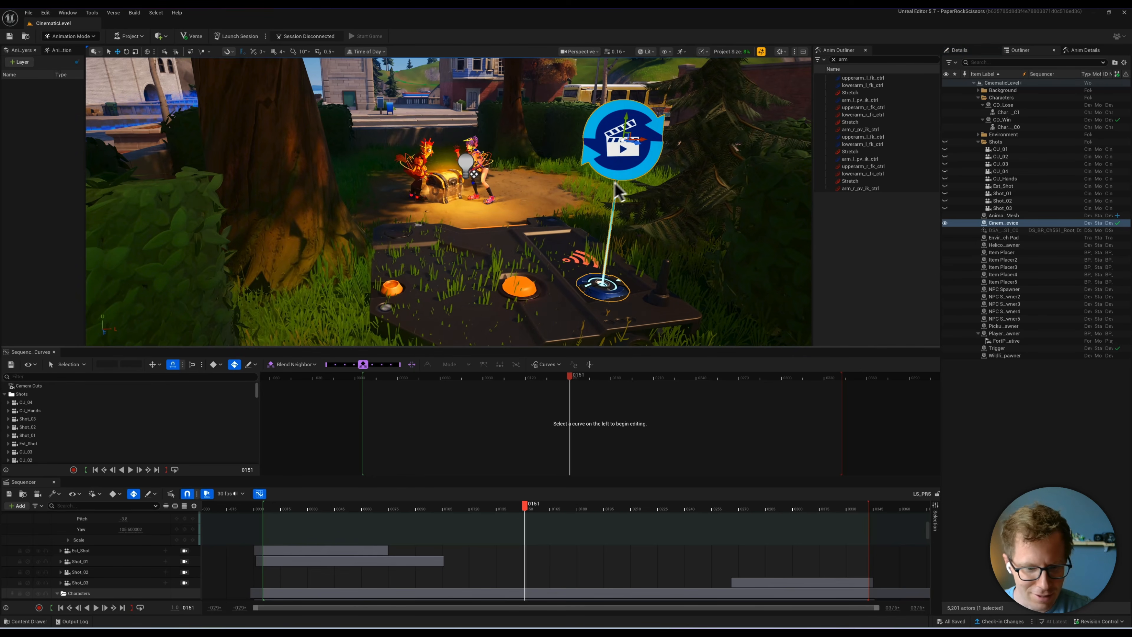
key(ctrl+space)
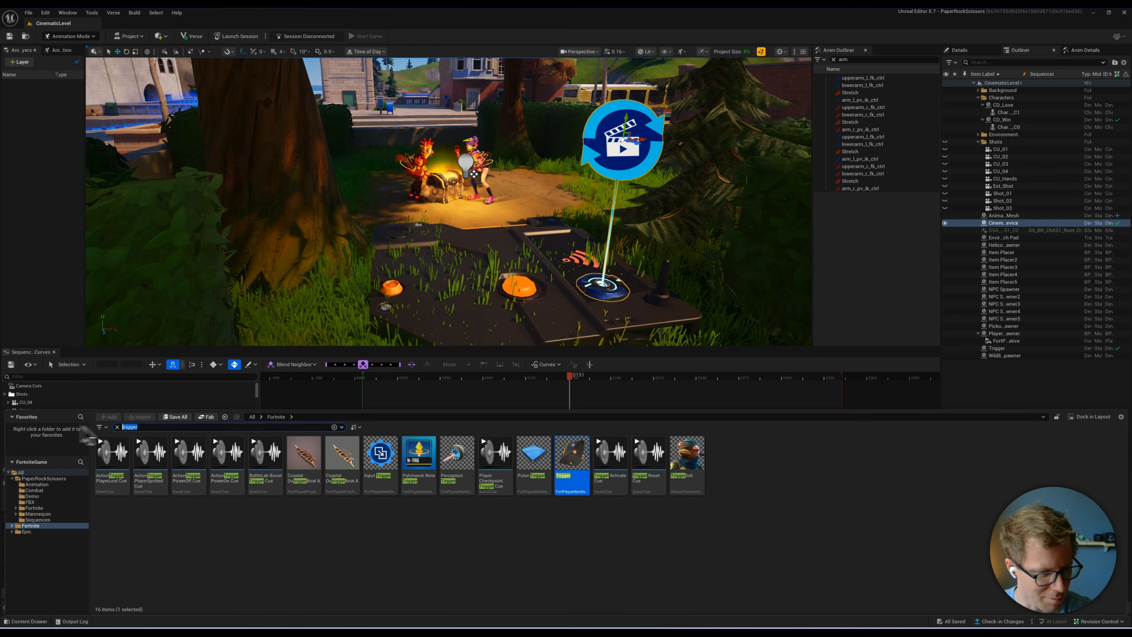
text(cinematic)
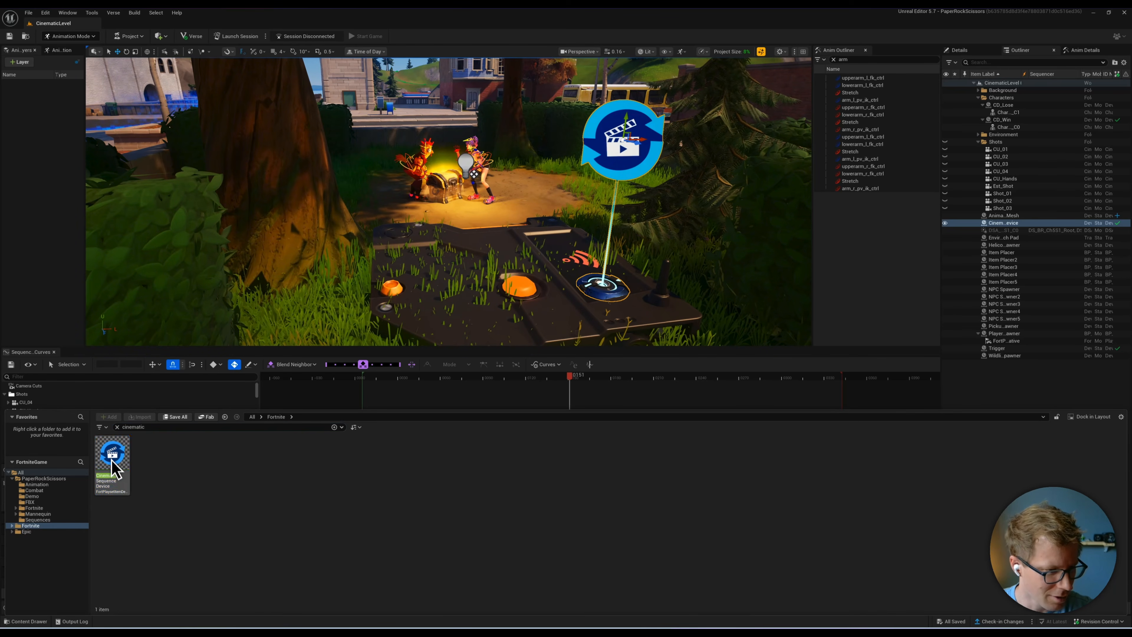
click(111, 469)
drag(109, 463, 487, 314)
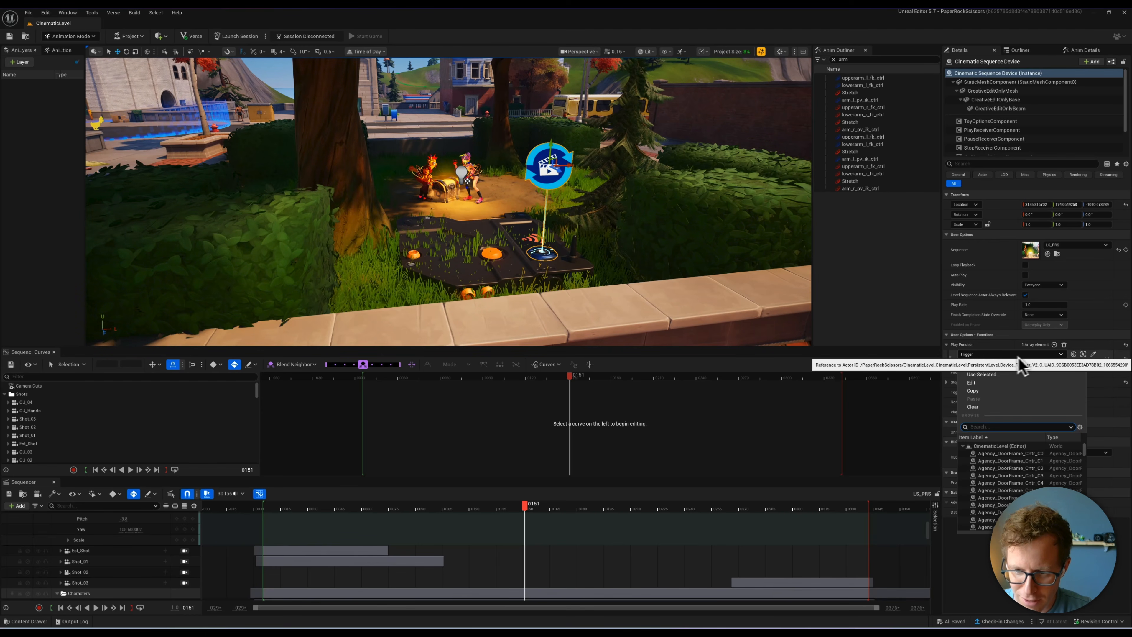
Step: Examine the Cinematic Sequence Device's Play Function binding to the Trigger and its assigned LS_PRS sequence
click(1022, 355)
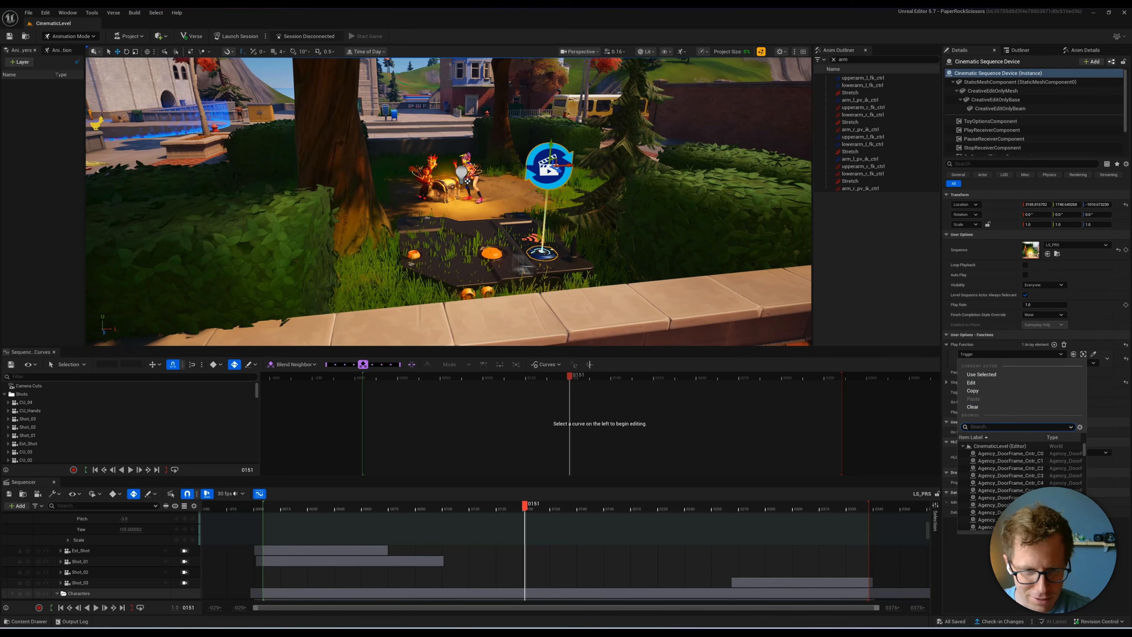
click(475, 263)
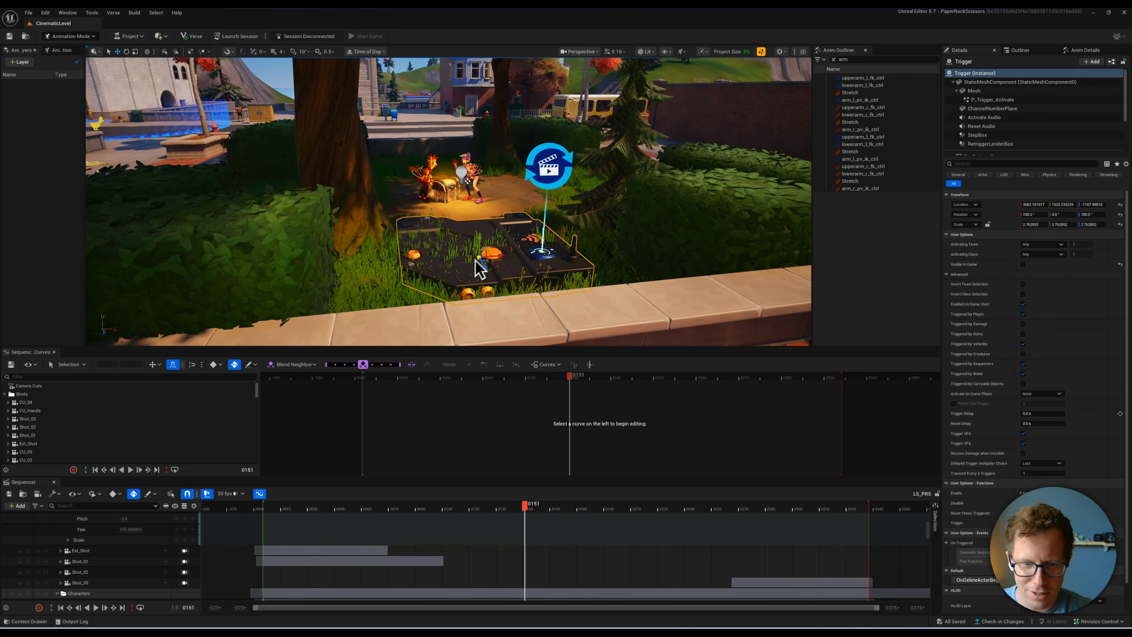
click(550, 178)
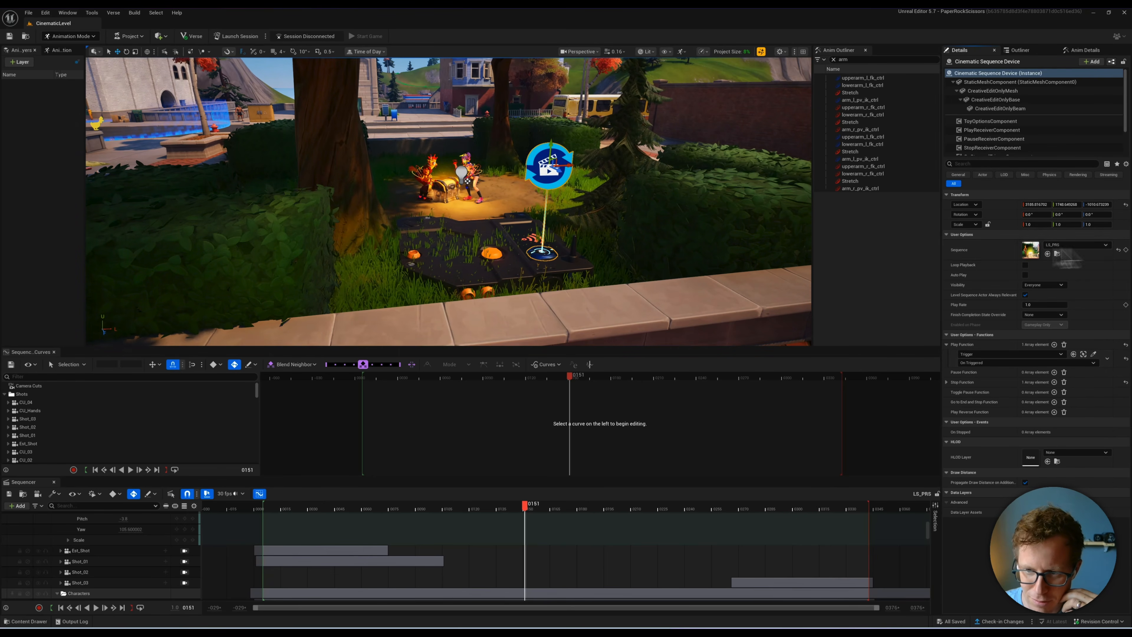
click(1070, 245)
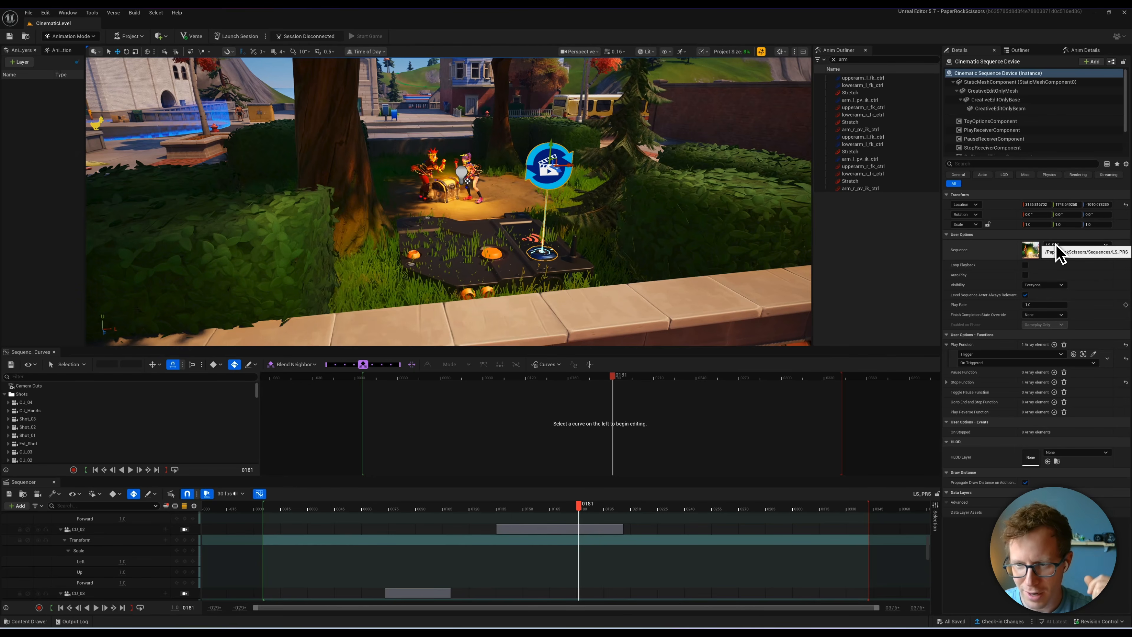
Step: Select the Trigger device and review its user options, including in-game visibility and what can trigger it
click(465, 263)
scroll(468, 263, up, 4)
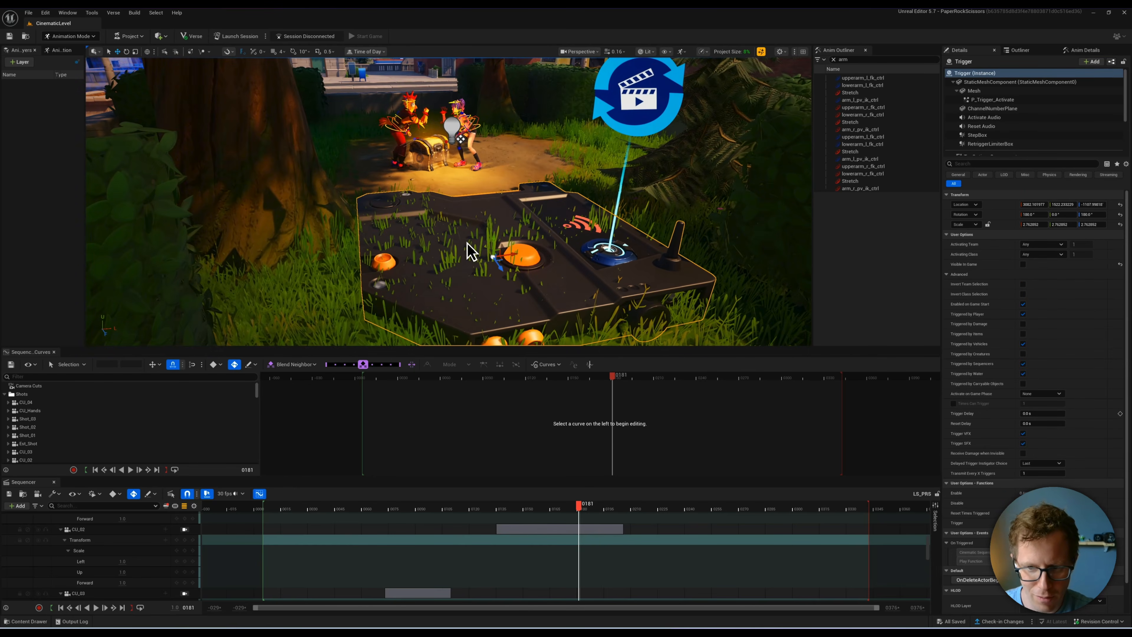
scroll(949, 518, down, 2)
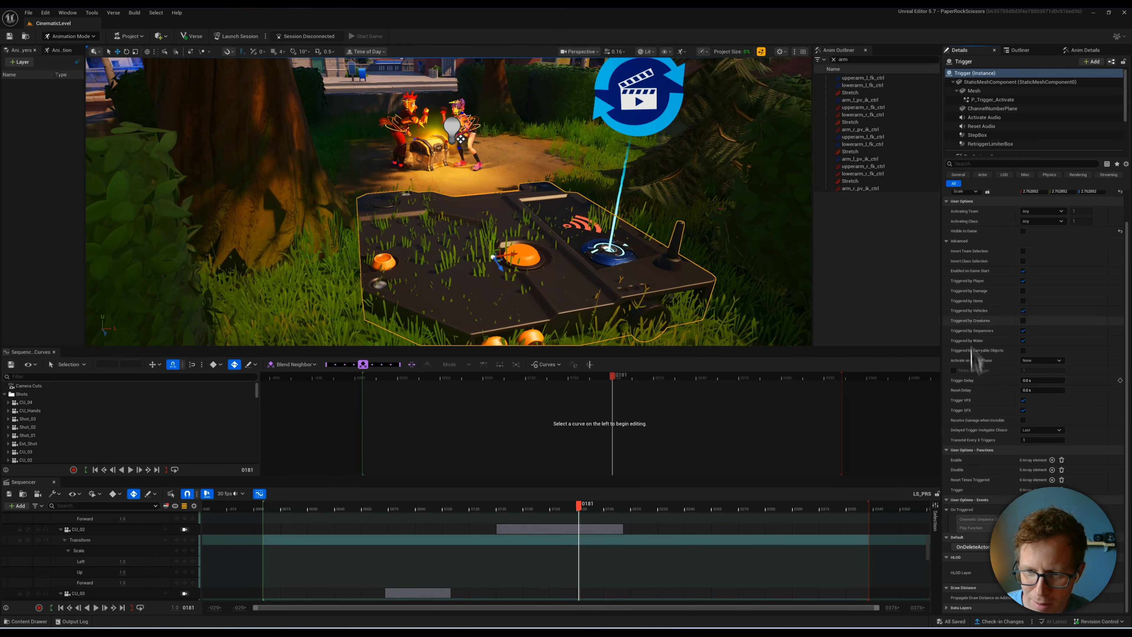
scroll(1021, 280, up, 2)
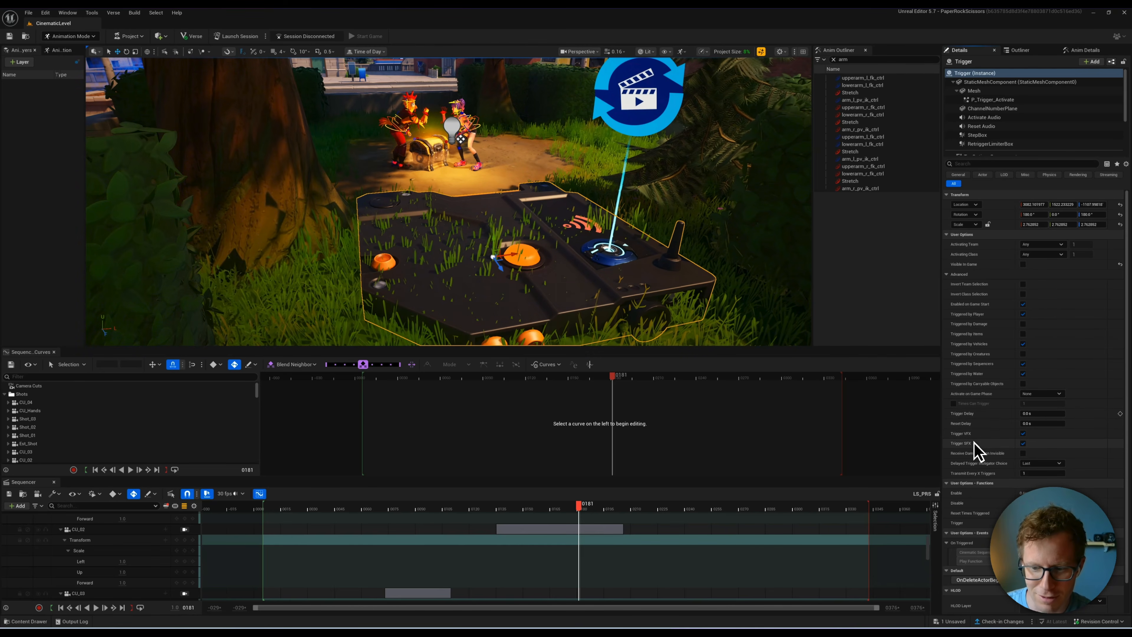
Step: Select the Player Spawner on the plaza and search the Fortnite content for "player sp"
right_drag(461, 139, 586, 205)
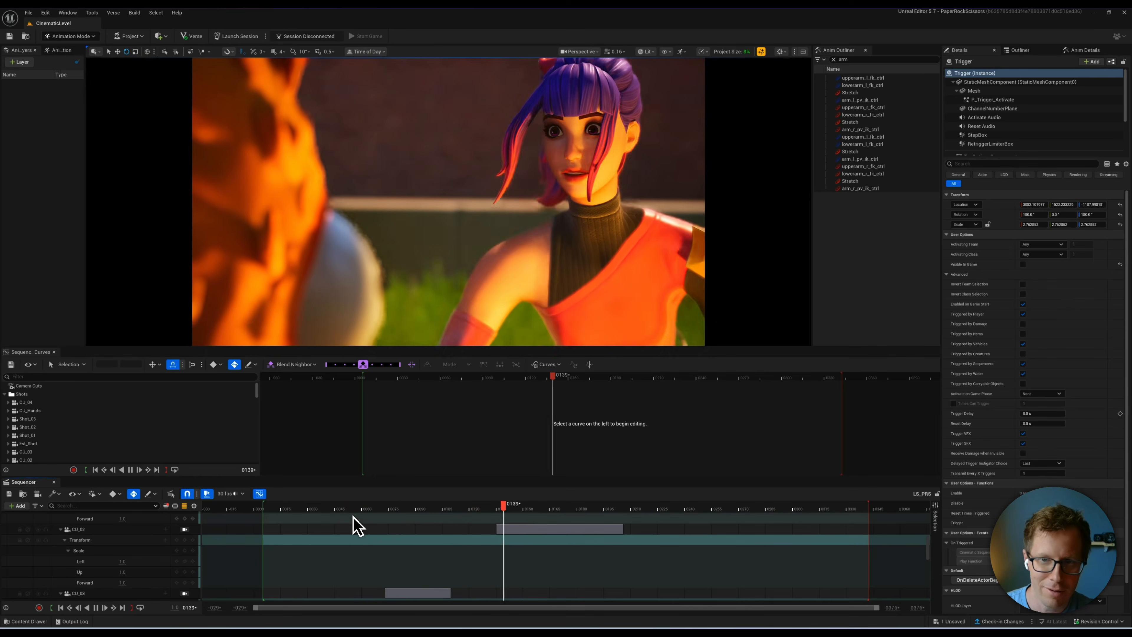
key(space)
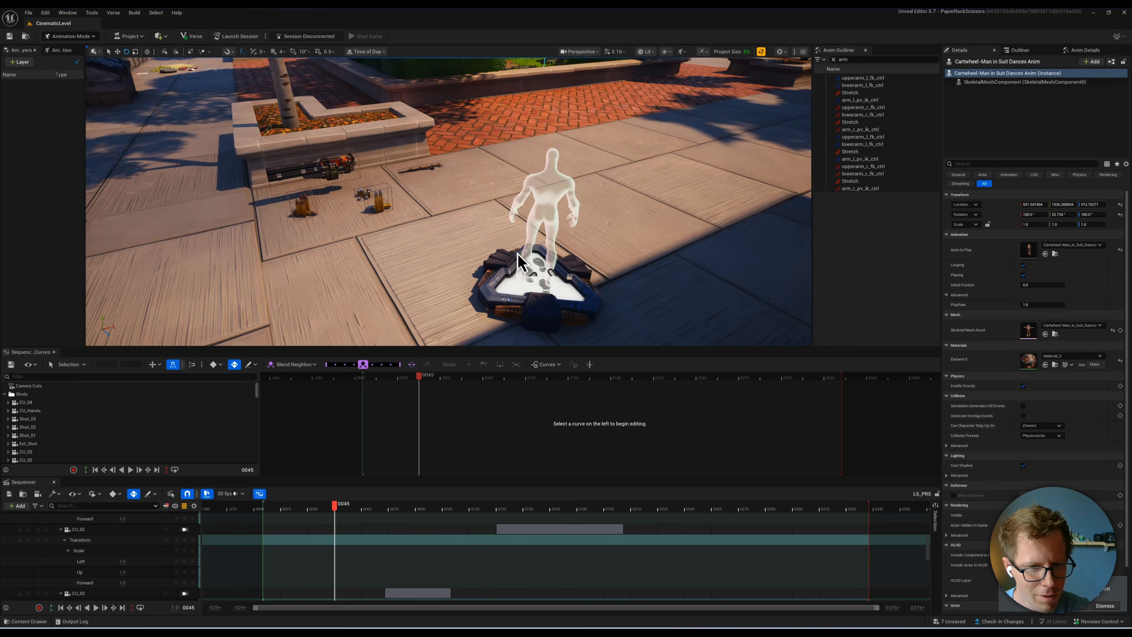
right_drag(516, 248, 468, 263)
click(473, 267)
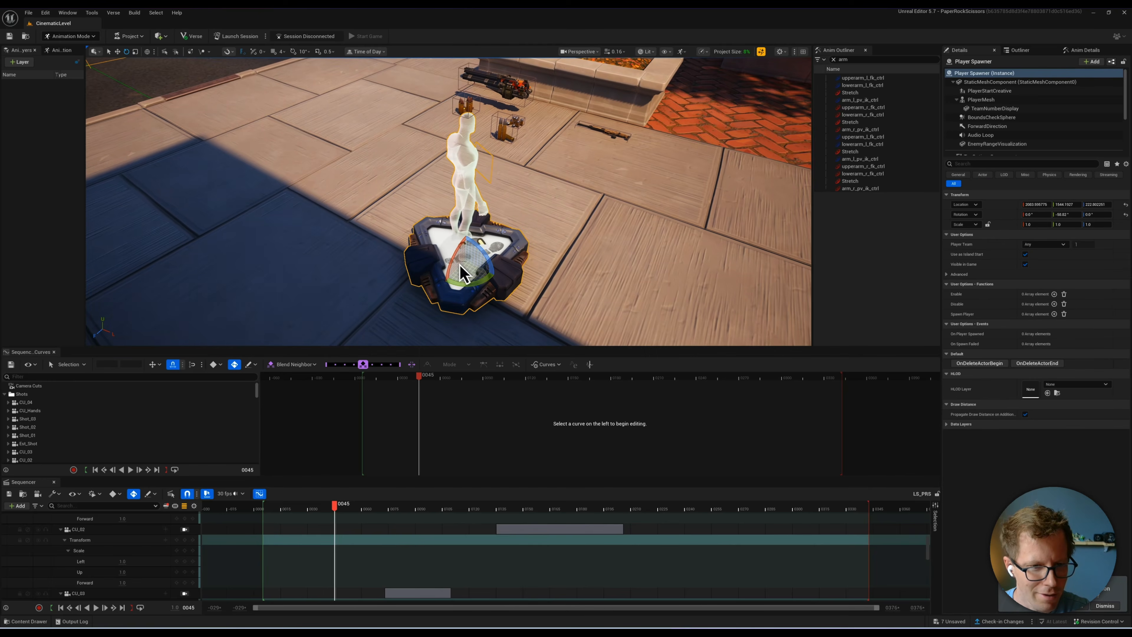
key(ctrl+space)
text(player sp)
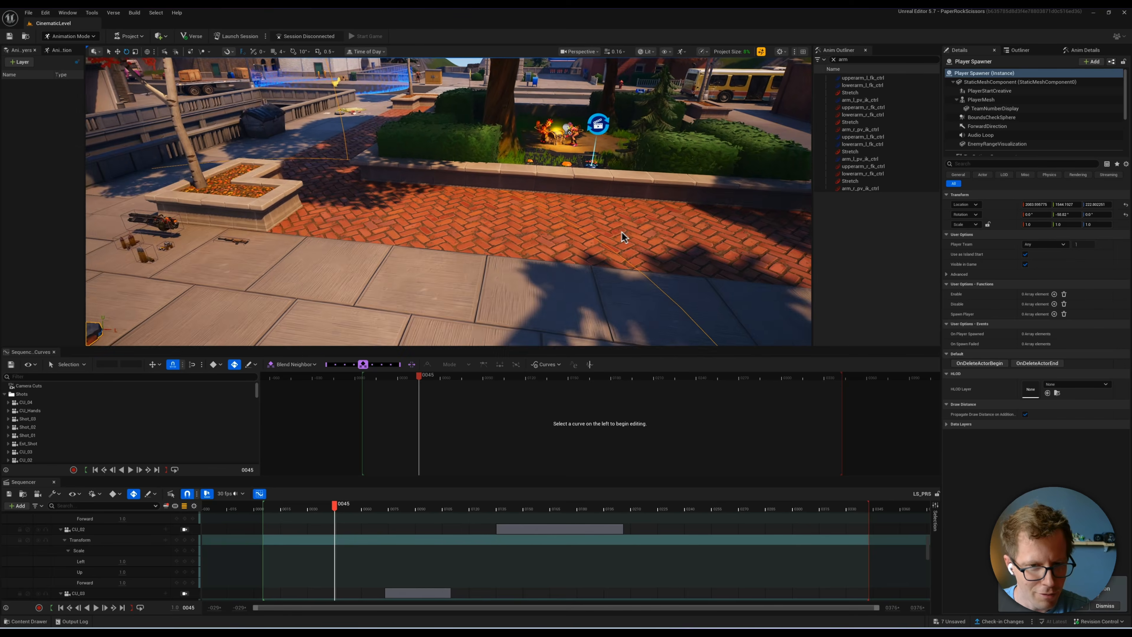
Step: Examine the route from the Player Spawner across the brick plaza to the trigger and treasure chest
right_drag(626, 230, 590, 226)
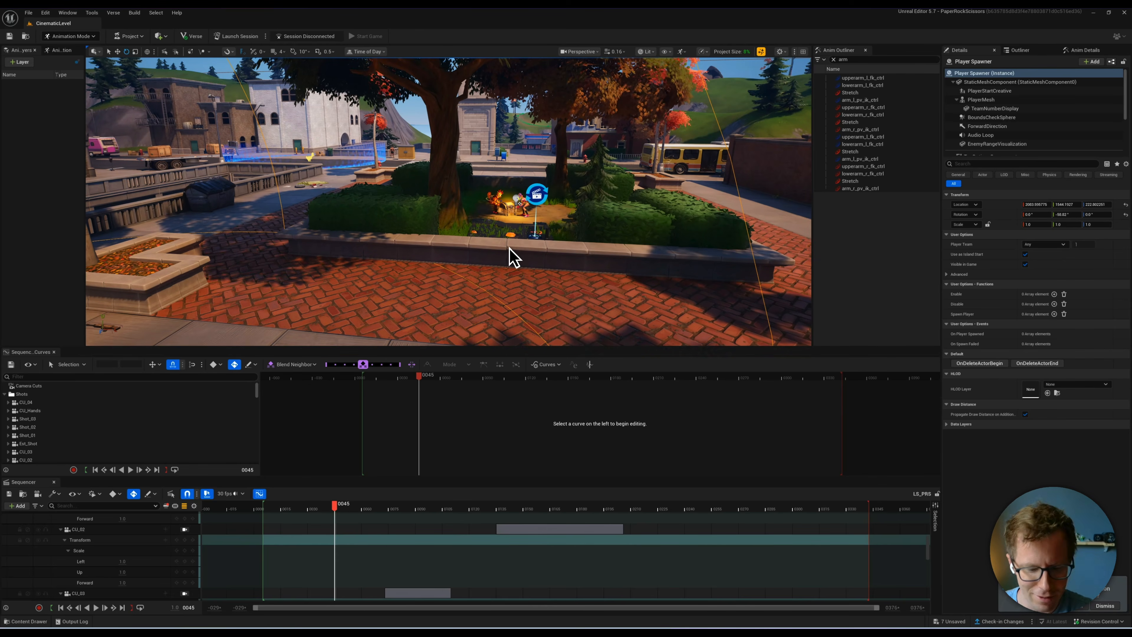
right_drag(605, 270, 563, 271)
right_drag(383, 284, 419, 281)
right_drag(118, 254, 100, 245)
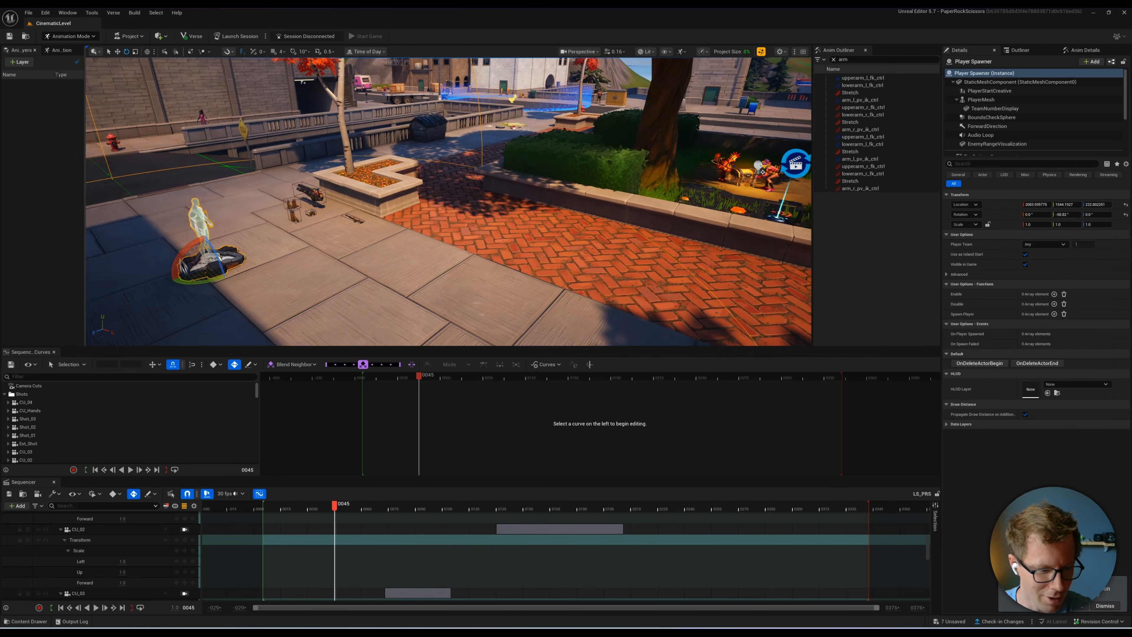
right_drag(268, 288, 355, 306)
key(w)
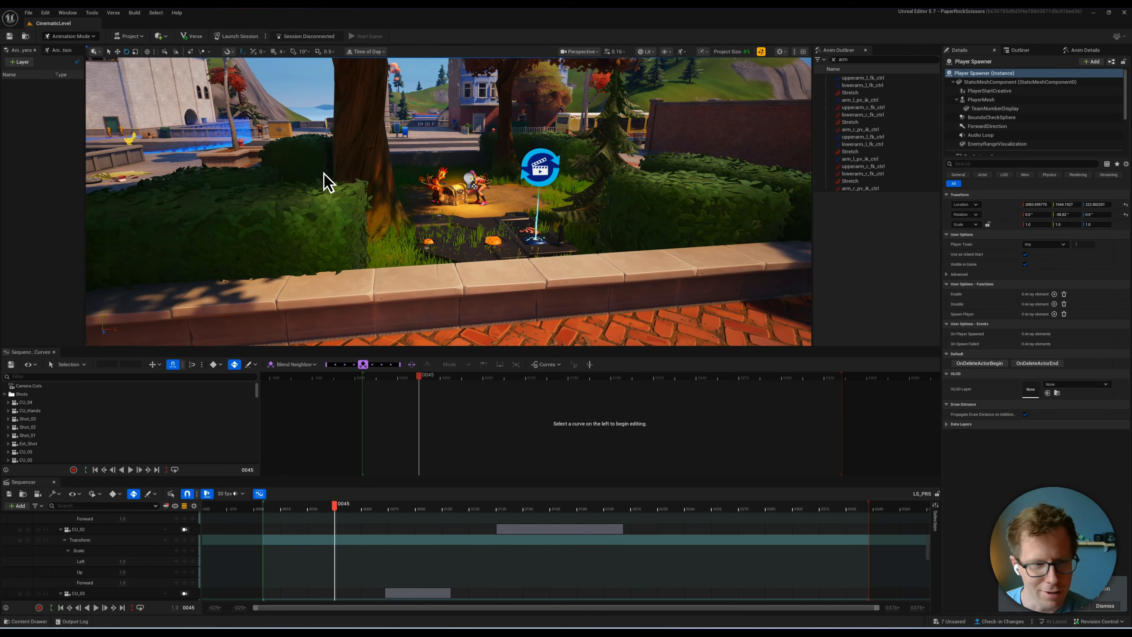
Step: Launch a session of the island and close the message log while the Fortnite client loads
click(248, 38)
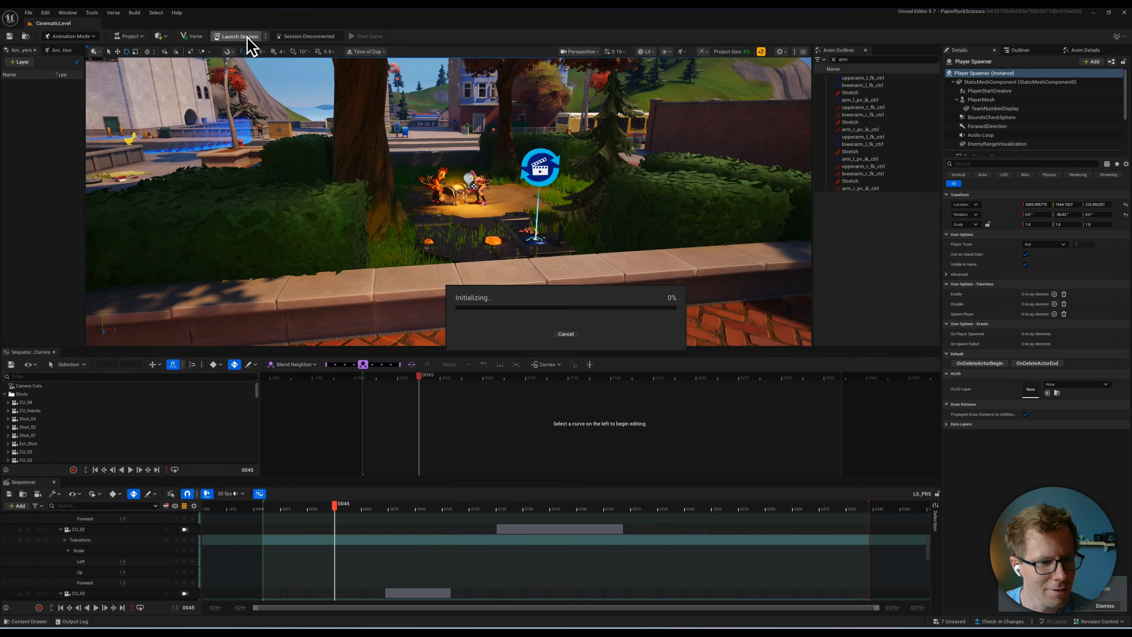
click(617, 405)
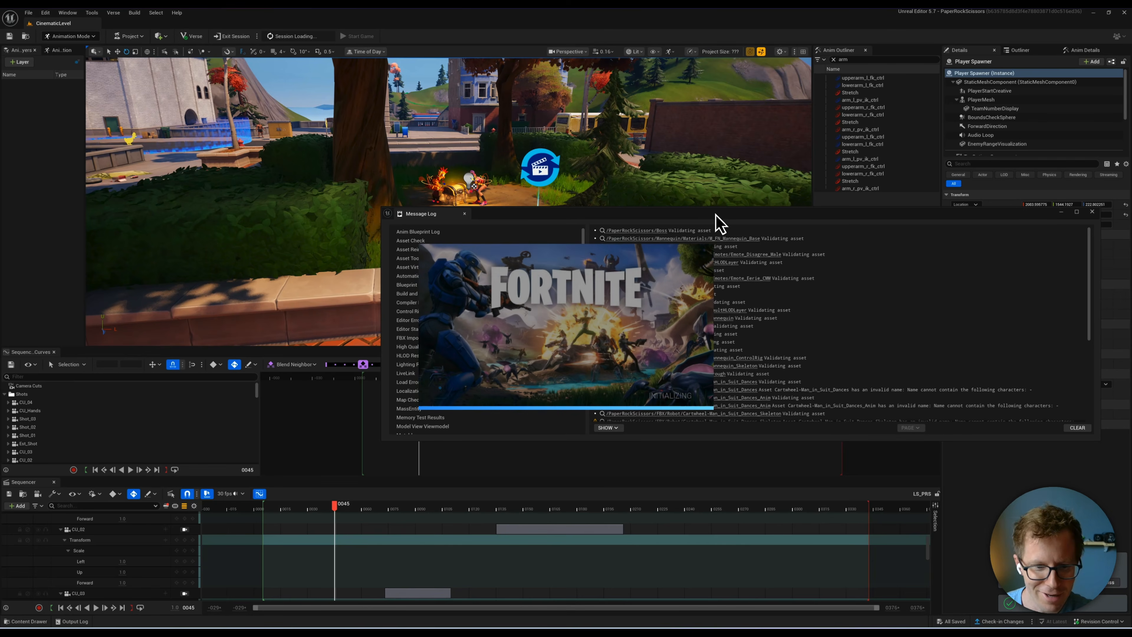
click(1092, 212)
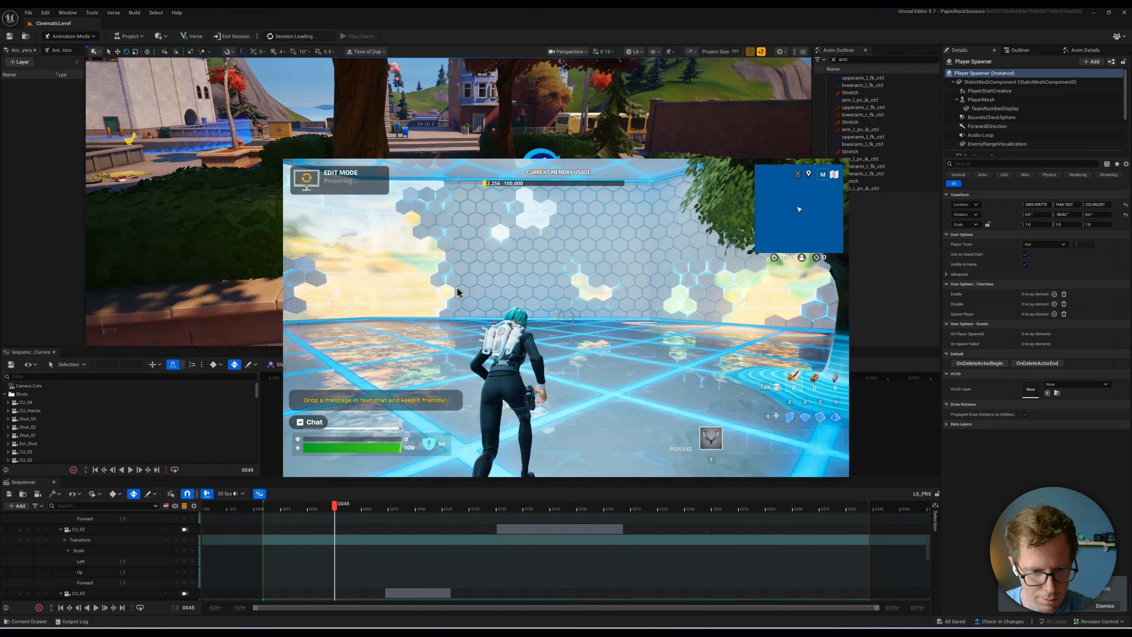
key(w)
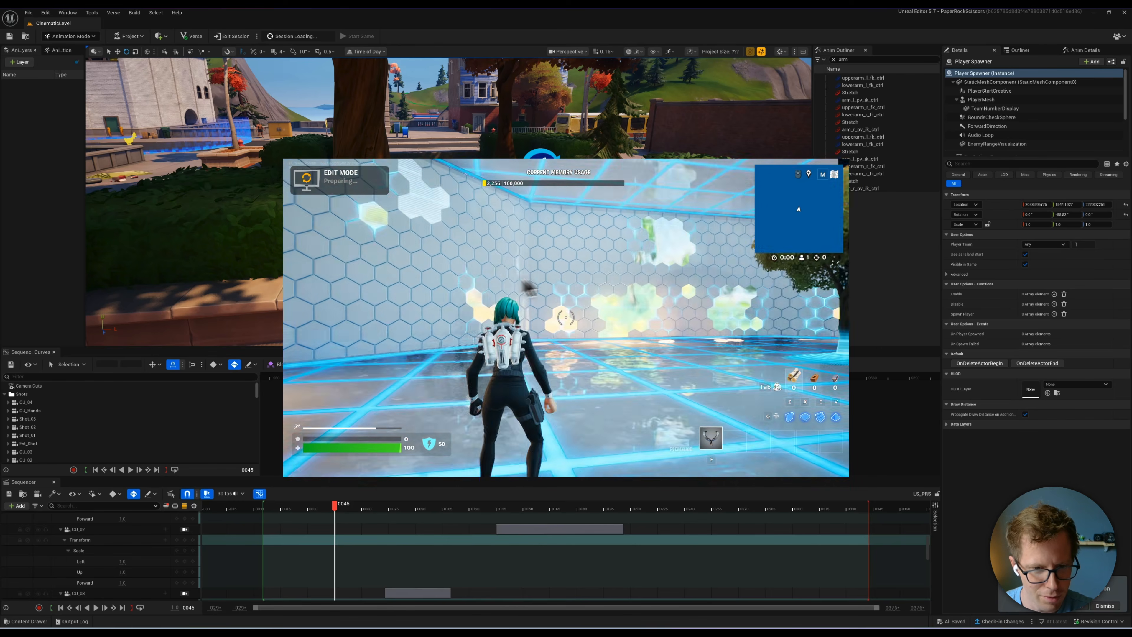
key(w)
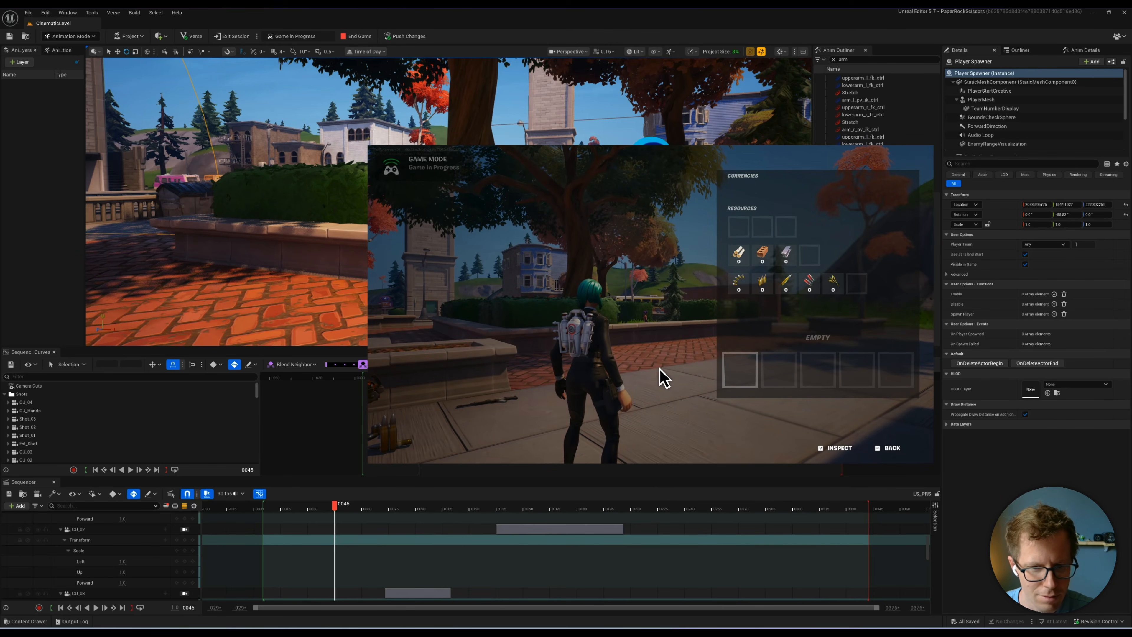
Step: Leave the inventory and run the player character through the plaza to the dancing robot on the street
key(Escape)
key(w)
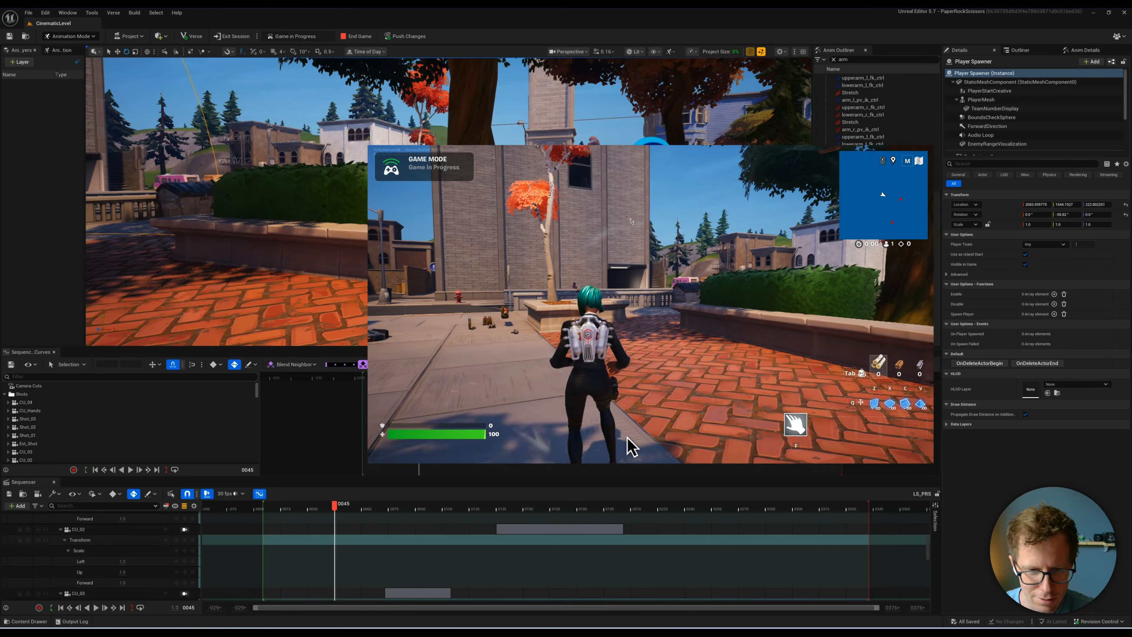
key(w)
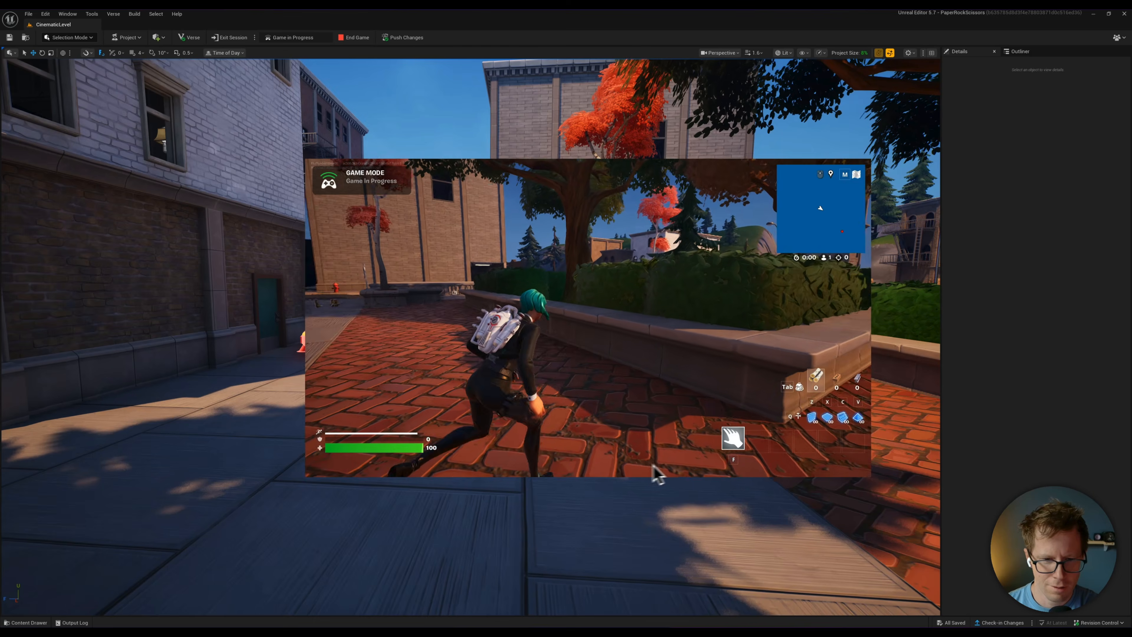
key(w)
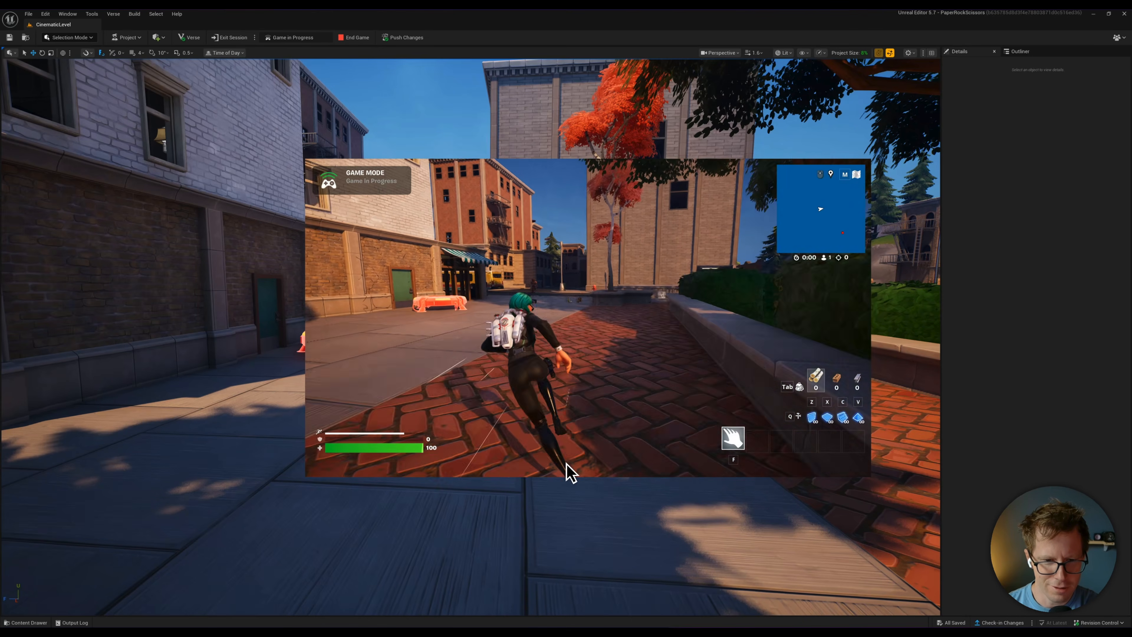
key(w)
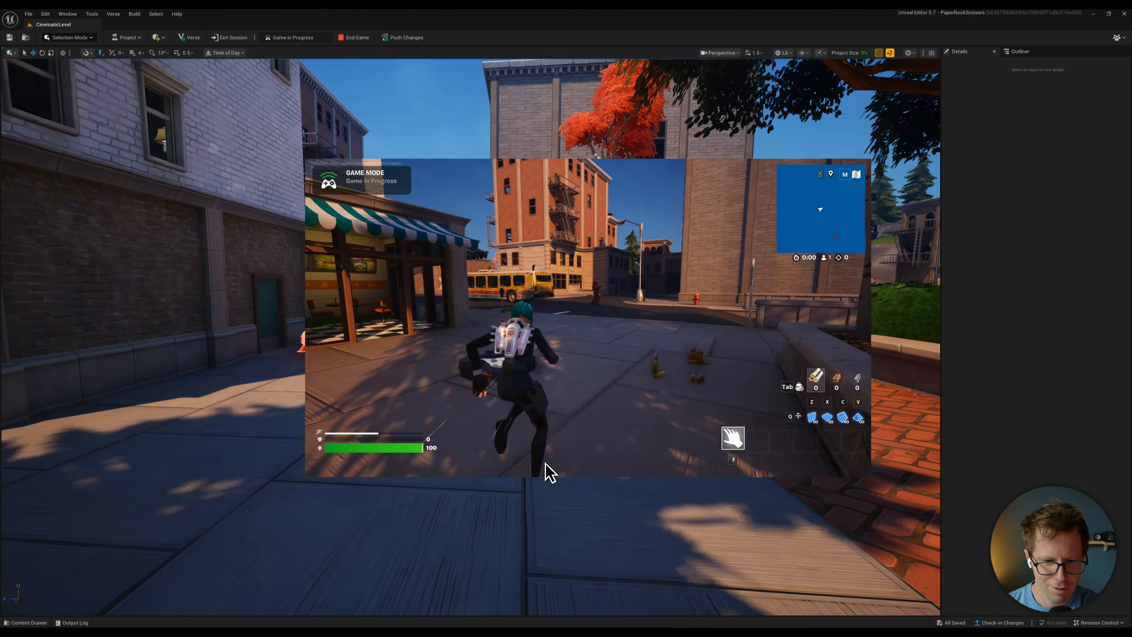
key(w)
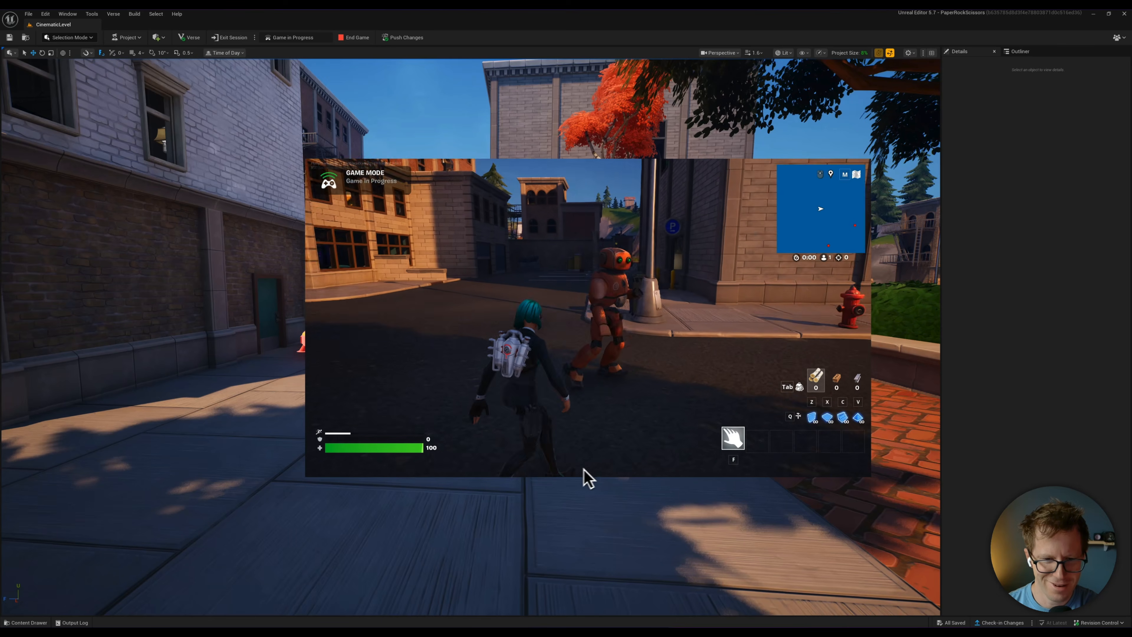
Step: Bring up Cartwheel beside the game window and examine the source motion "Man in Suit Dances"
key(Tab)
drag(1131, 68, 426, 189)
click(638, 165)
drag(638, 164, 786, 71)
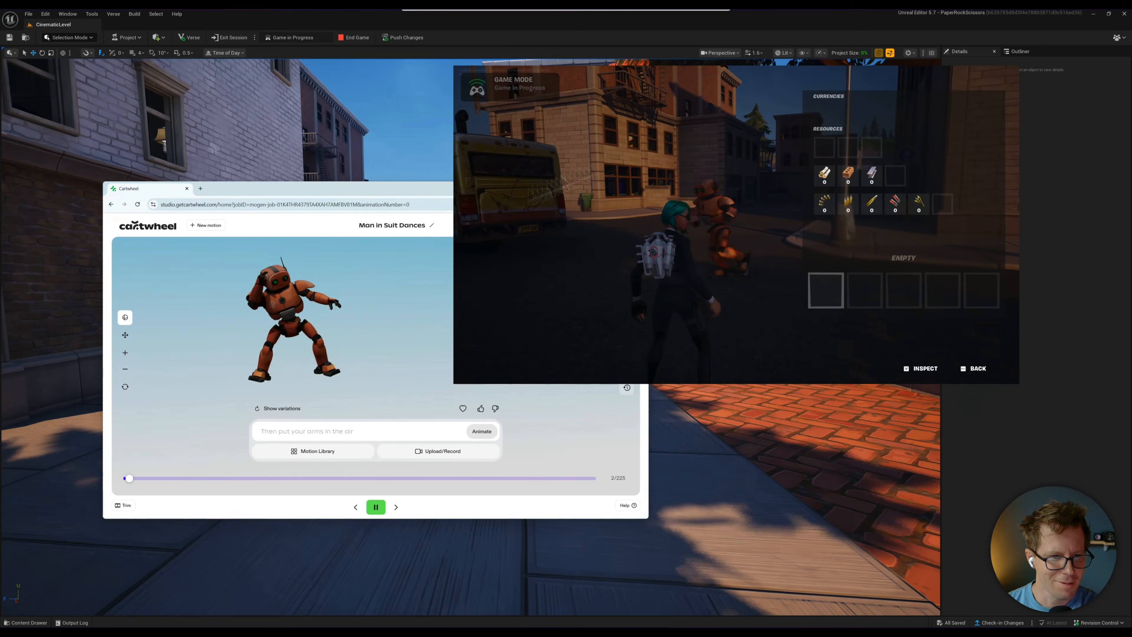
click(268, 314)
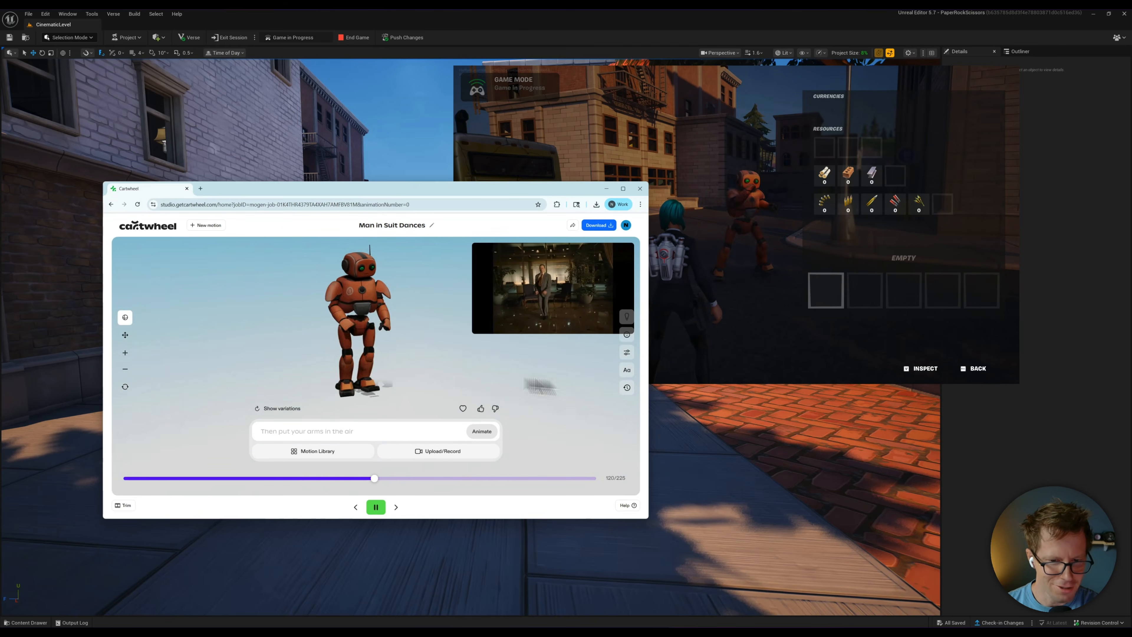
click(627, 336)
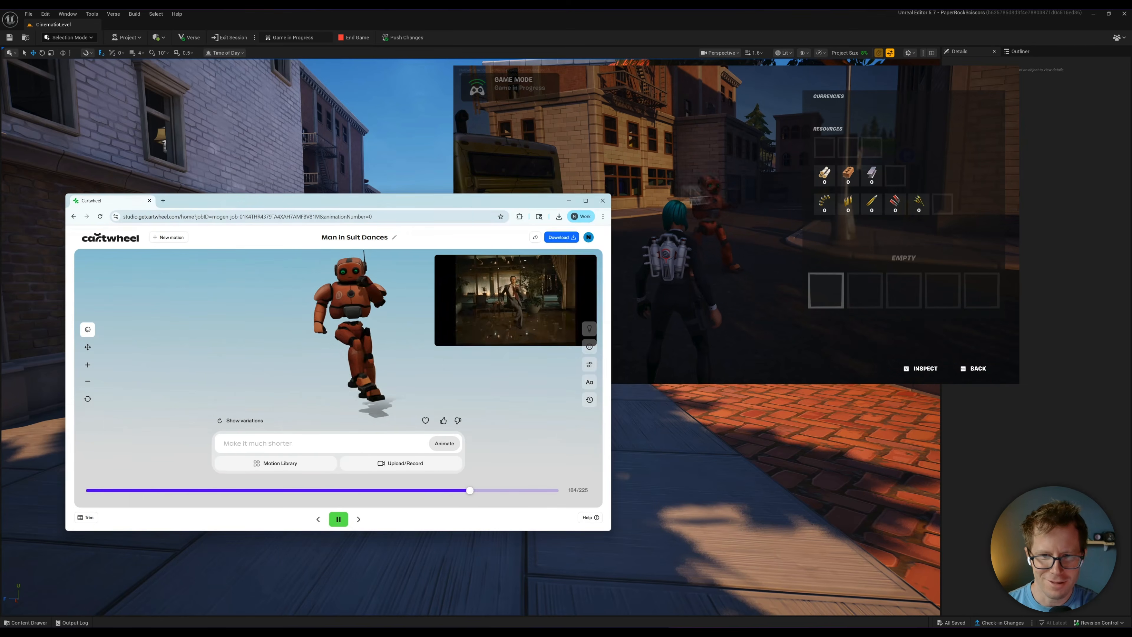
Step: Return to the game and circle the dancing robot to compare its dance with the Cartwheel motion
click(731, 214)
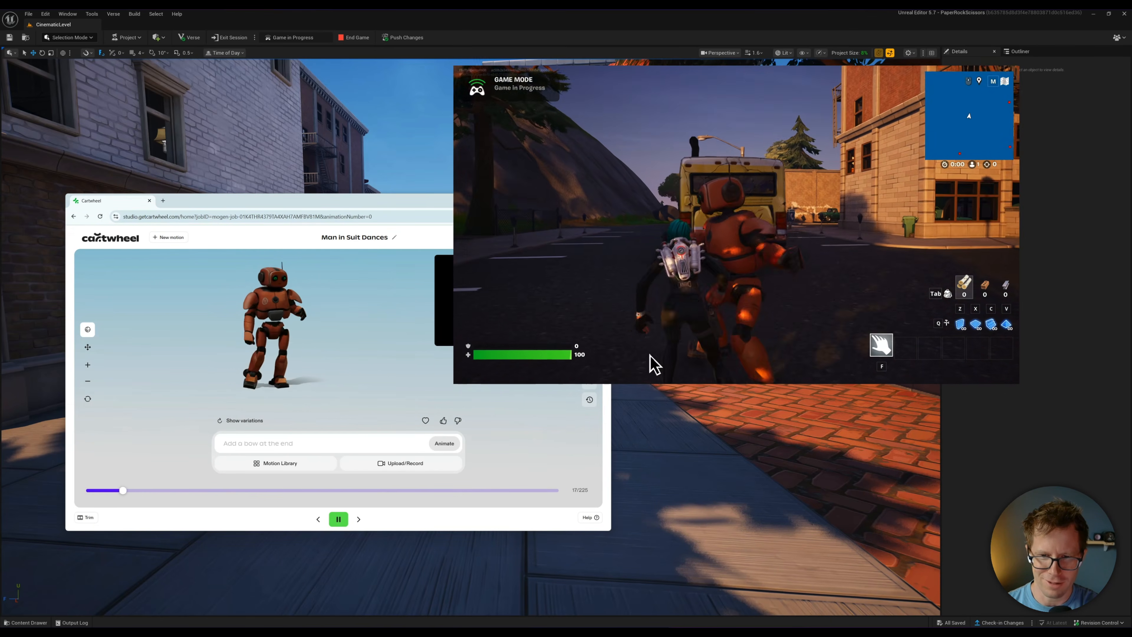
key(d)
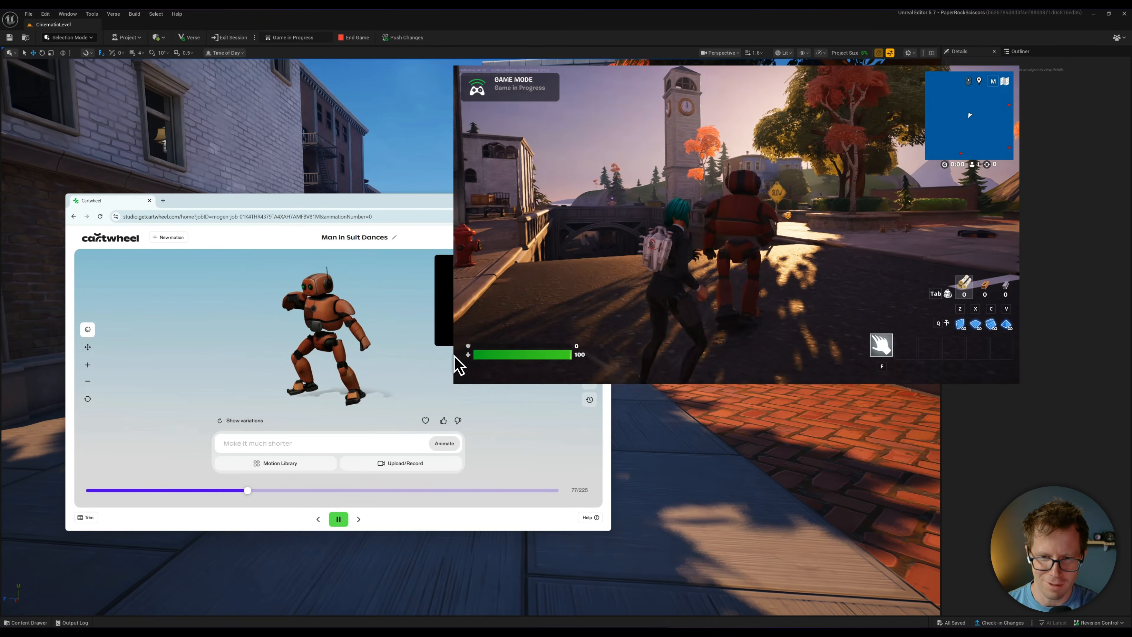
key(d)
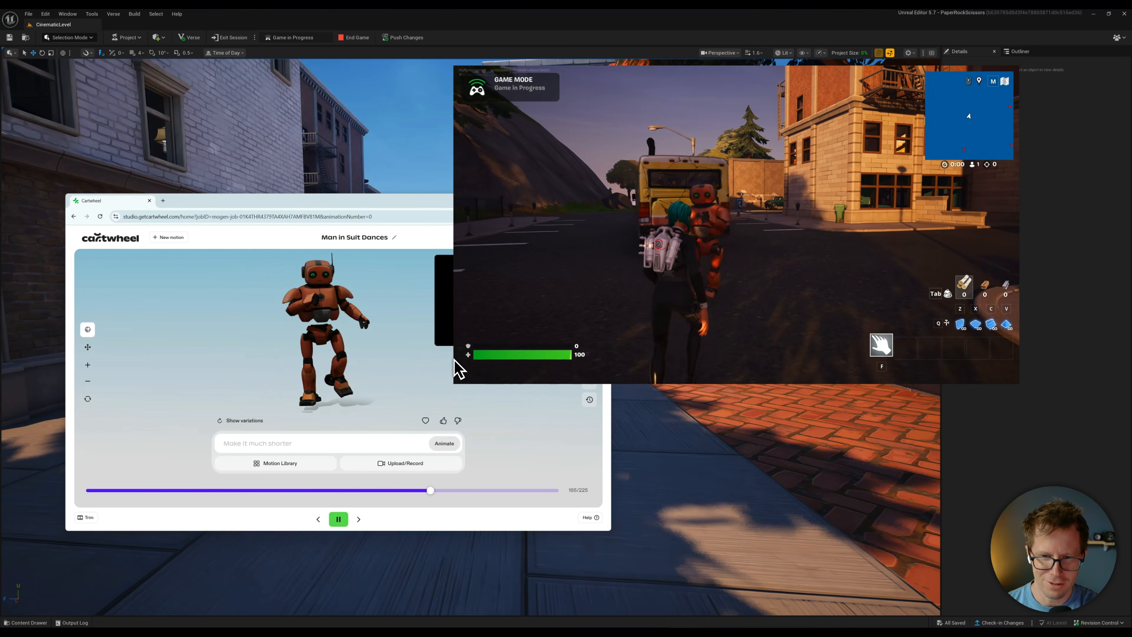
key(w)
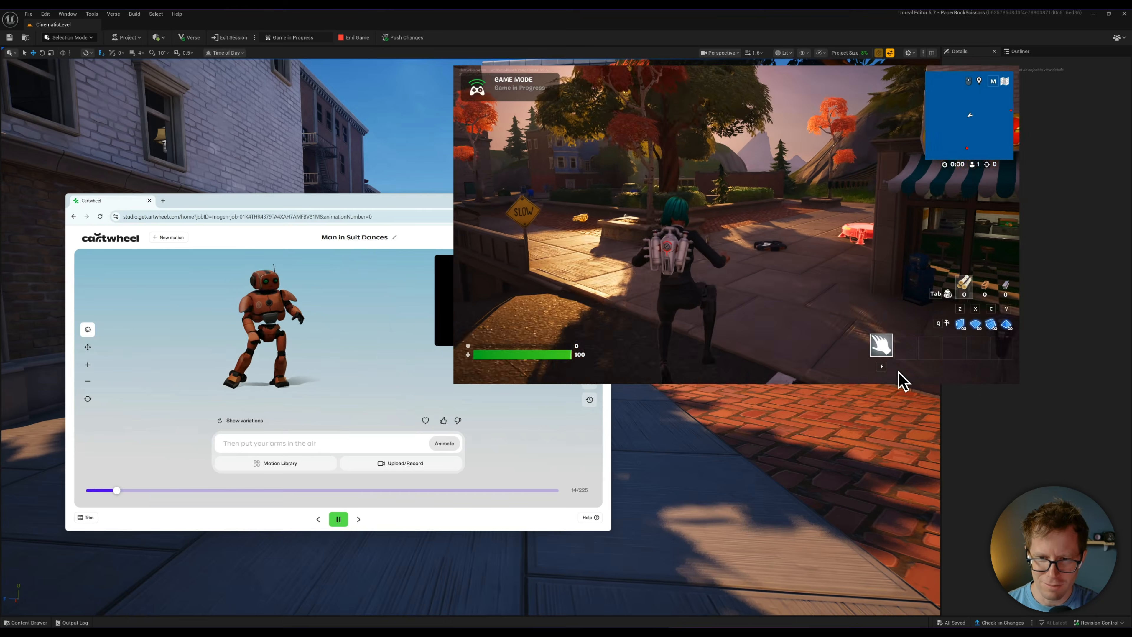
key(w)
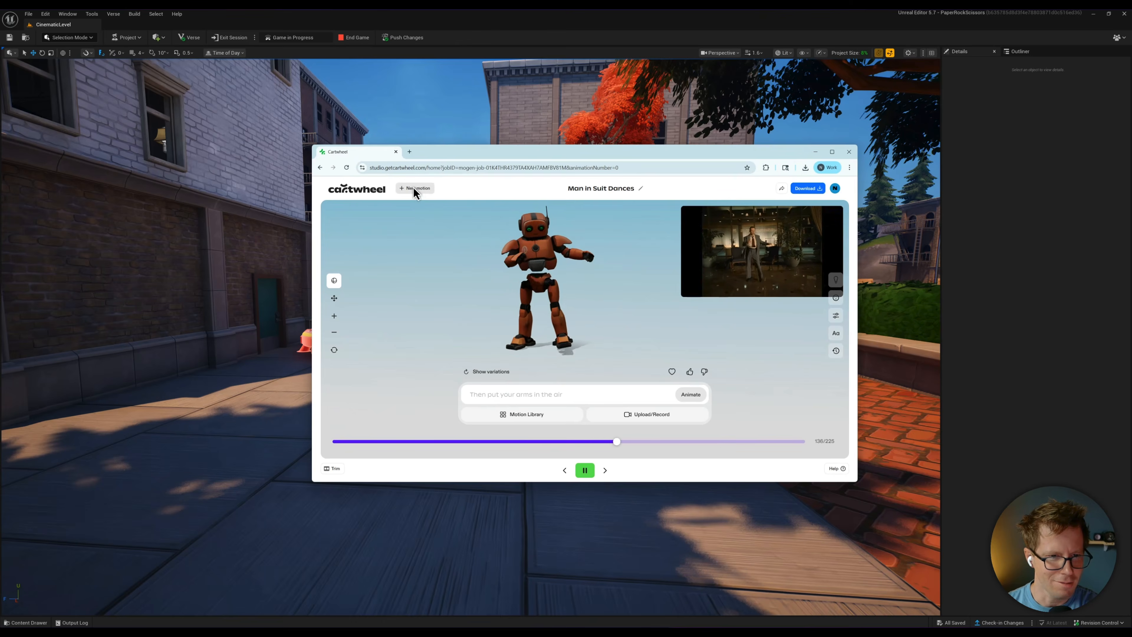
Step: Start a new motion in Cartwheel, search the Motion Library for "dance", and add the Wiggly Dance motion
click(415, 188)
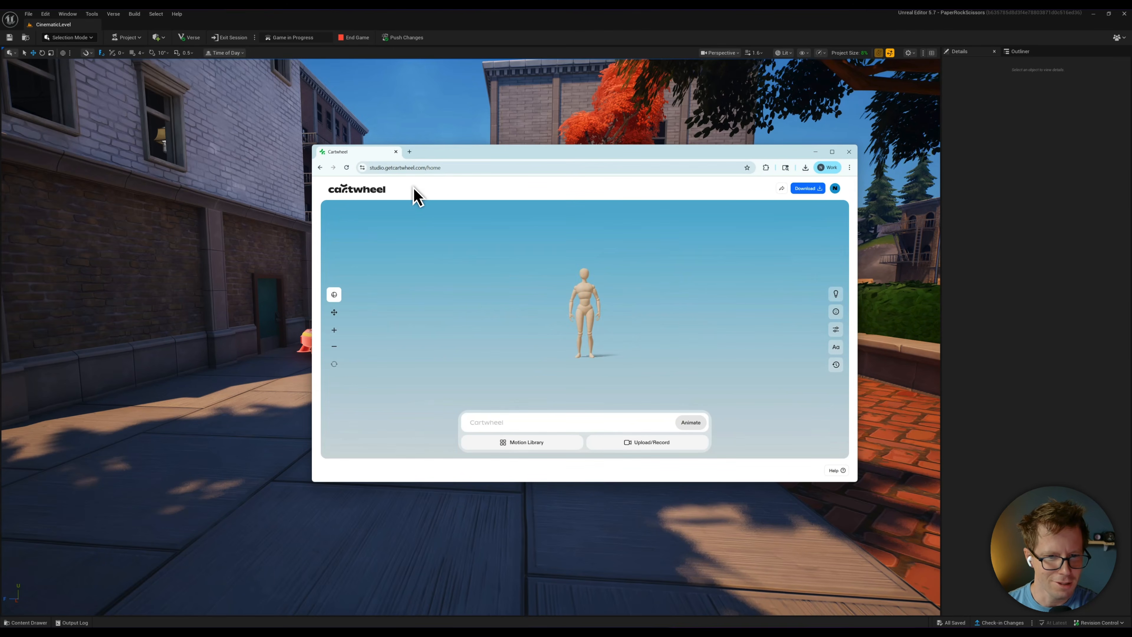
click(531, 442)
click(372, 264)
text(DA)
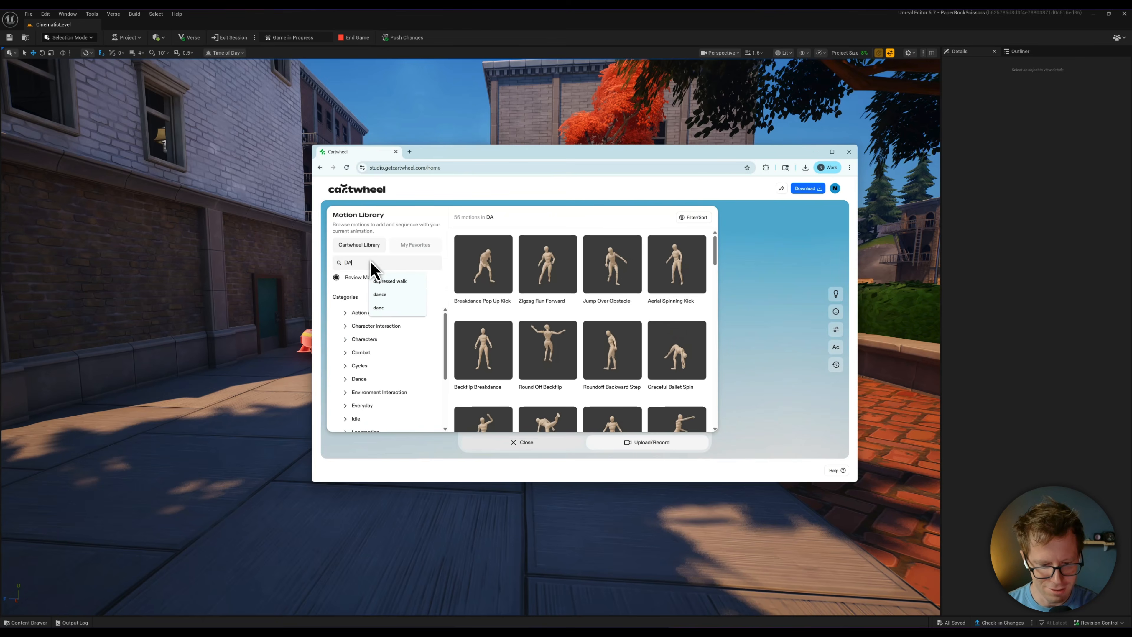
text(NC)
click(379, 282)
click(564, 364)
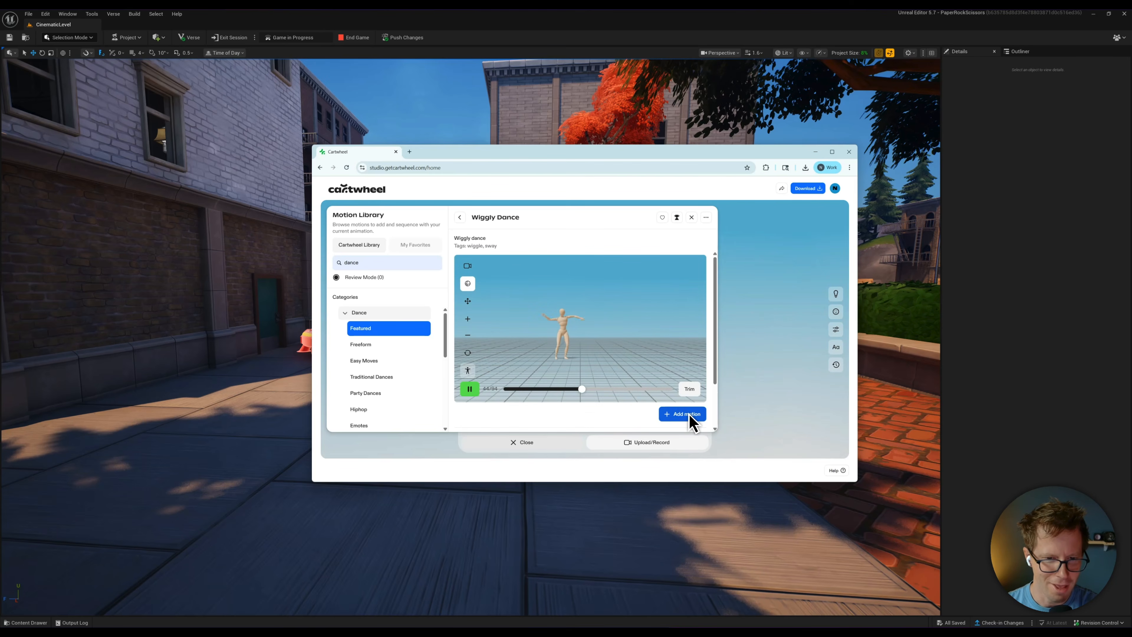
click(678, 414)
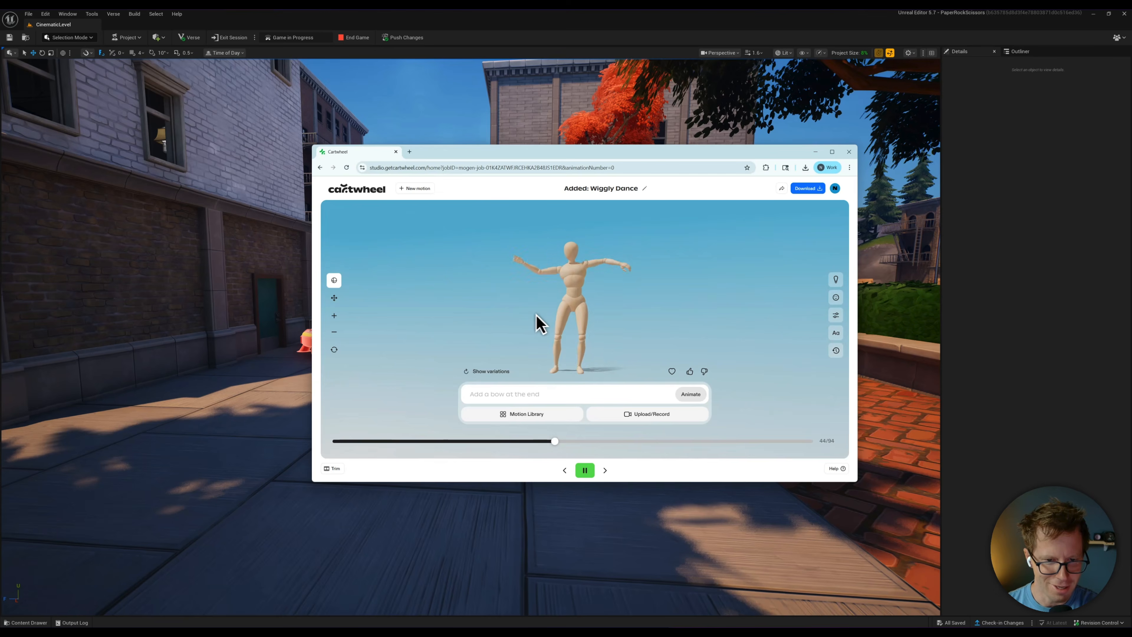
Step: Download the Wiggly Dance as an FBX for Unreal at 30 fps with the mesh included
click(808, 188)
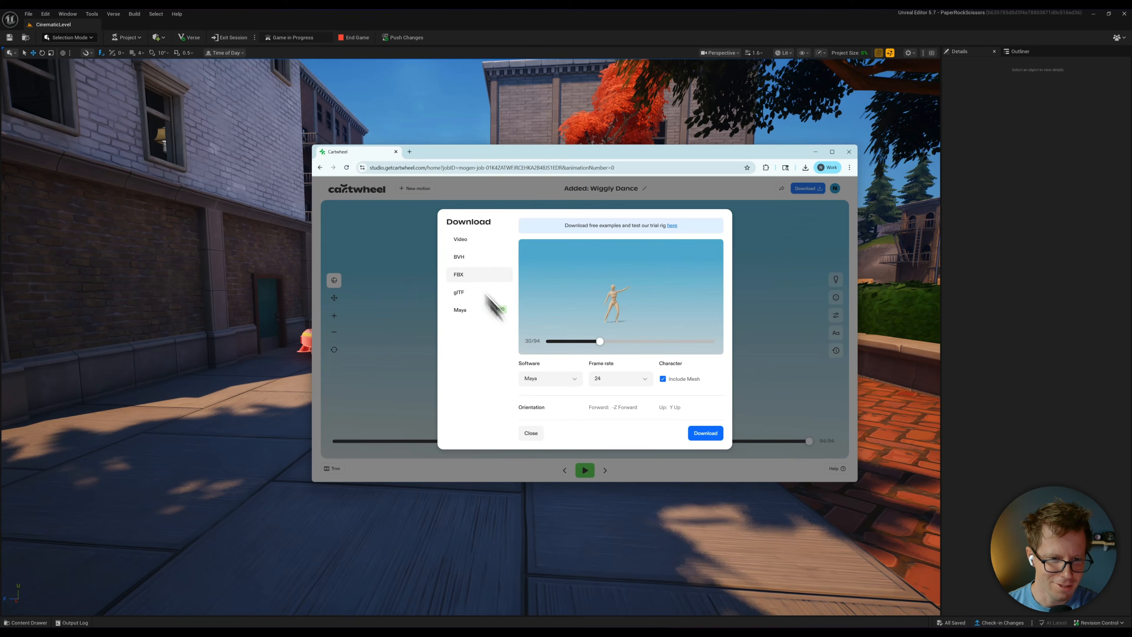
click(541, 378)
click(539, 408)
click(617, 378)
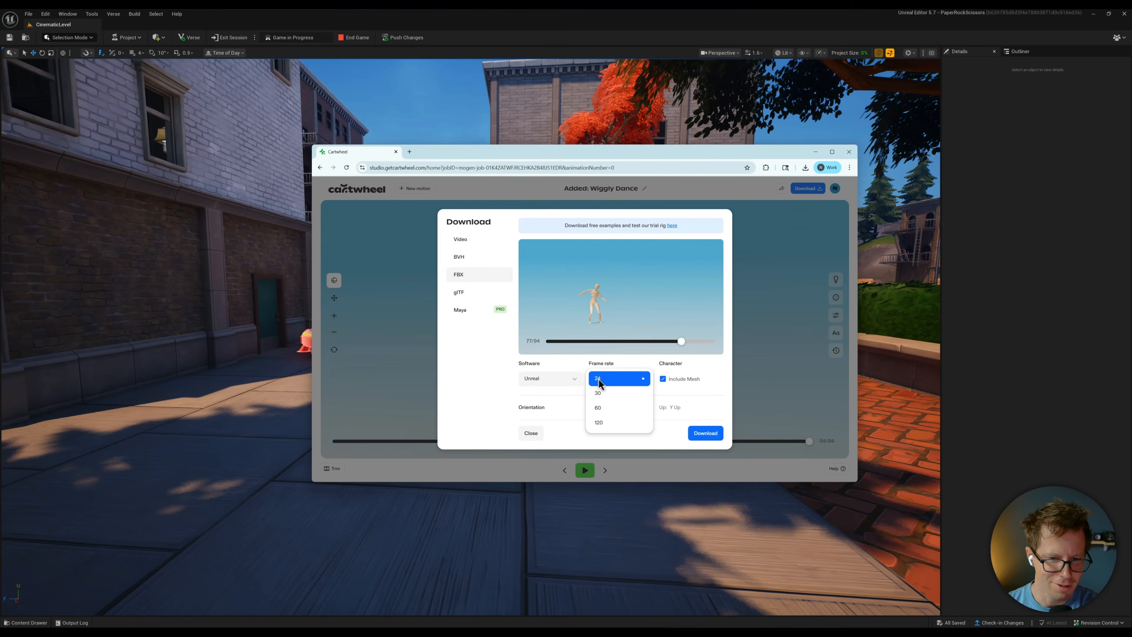
click(610, 393)
click(705, 433)
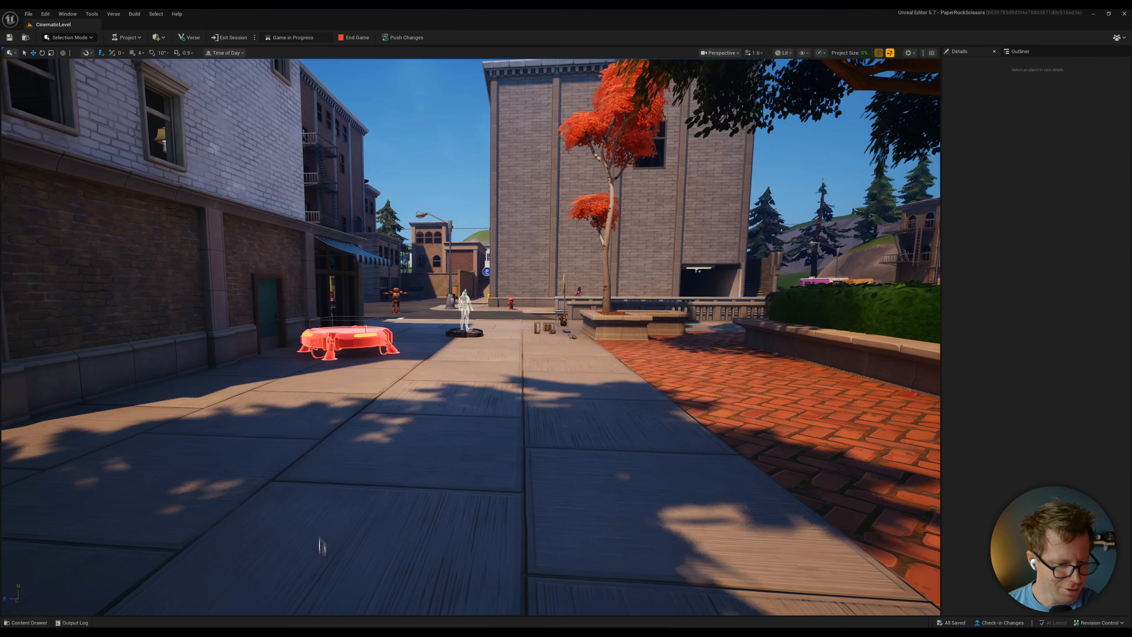
Step: Back in Unreal Editor, create a new folder inside the project's FBX folder and open the Axel folder
click(371, 516)
right_drag(372, 516, 489, 386)
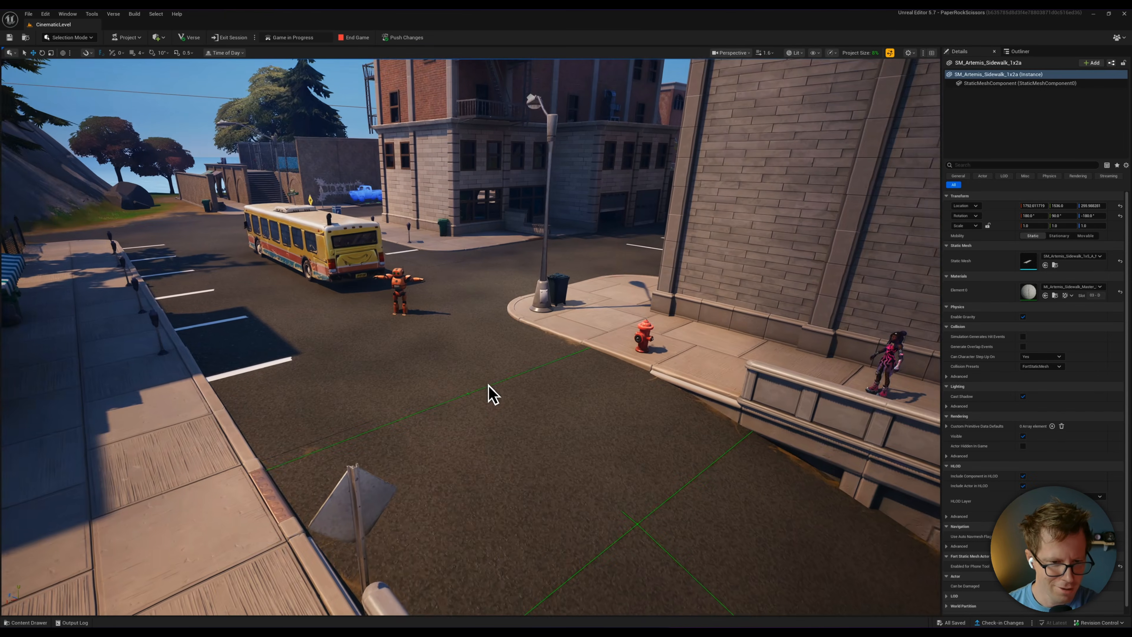
right_click(33, 497)
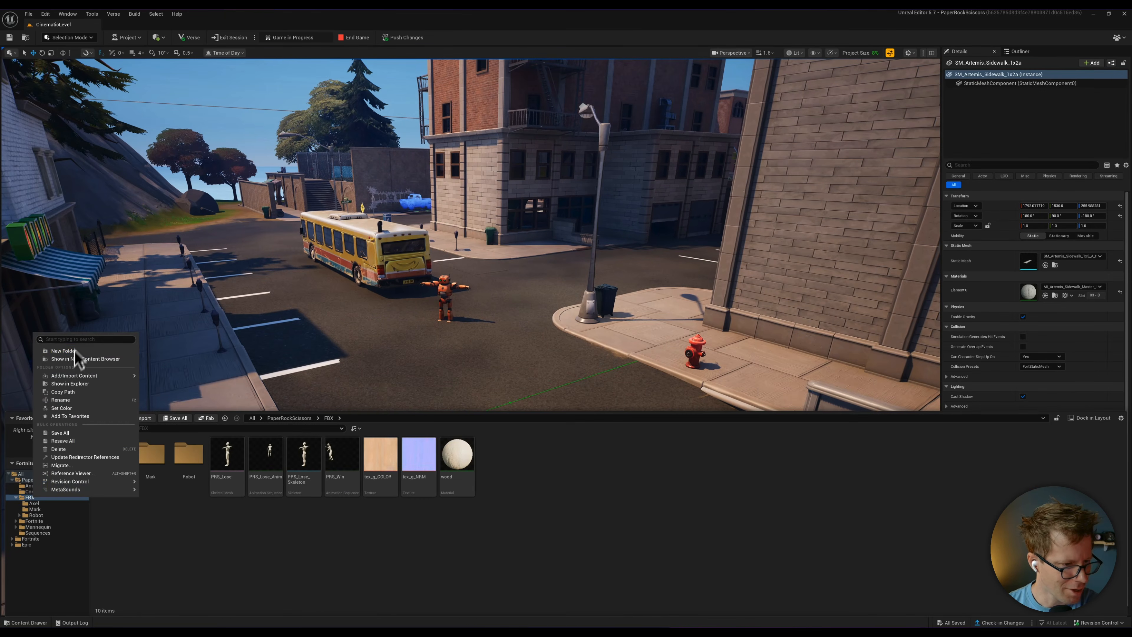
click(75, 350)
text(R)
click(31, 503)
Step: Import Cartwheel-Added_Wiggly_Dance.fbx into the Axel folder as a skeletal mesh with its animation
click(147, 419)
click(407, 215)
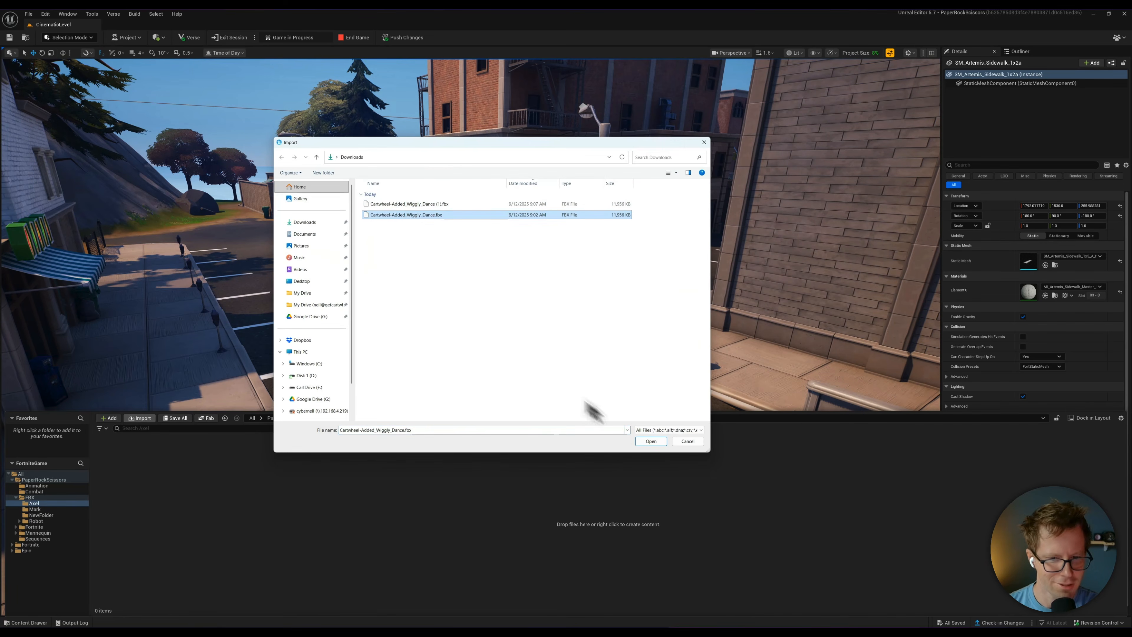
click(650, 441)
scroll(597, 377, down, 2)
scroll(593, 379, down, 5)
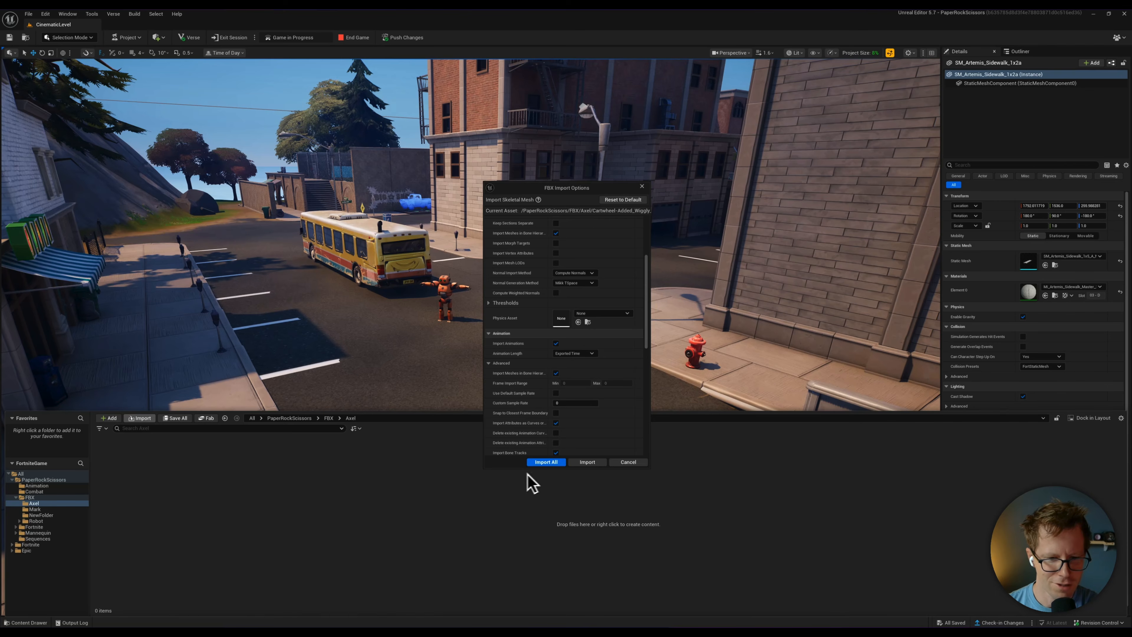
click(545, 463)
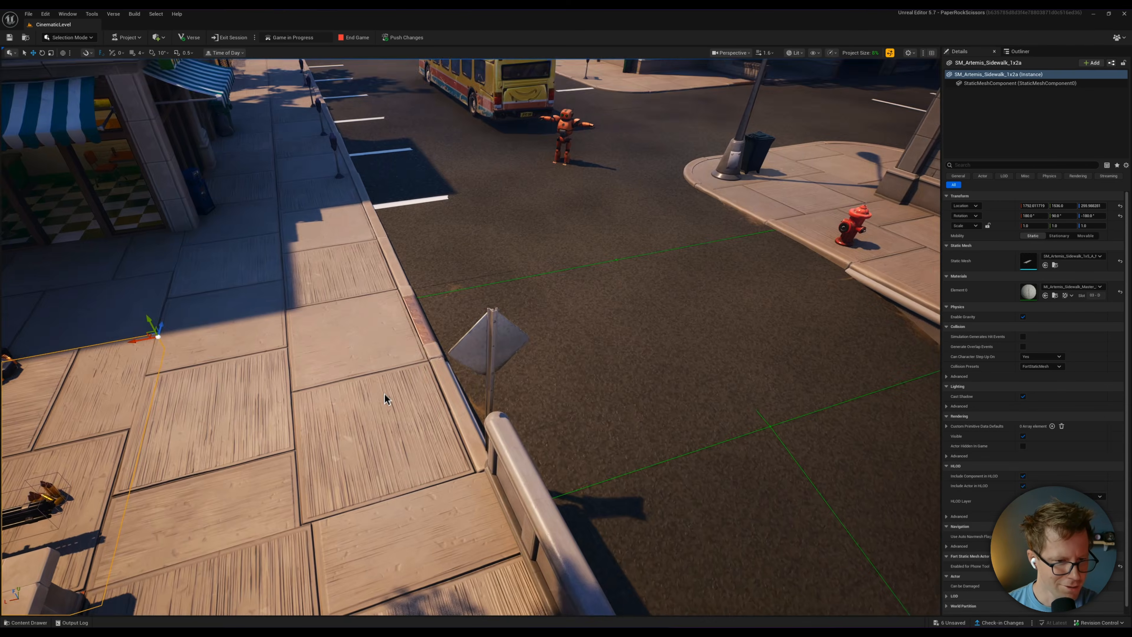
Step: Place the Wiggly Dance animation sequence on the street beside the robot, rotate it, and adjust its initial position
right_drag(385, 394, 428, 382)
key(ctrl+space)
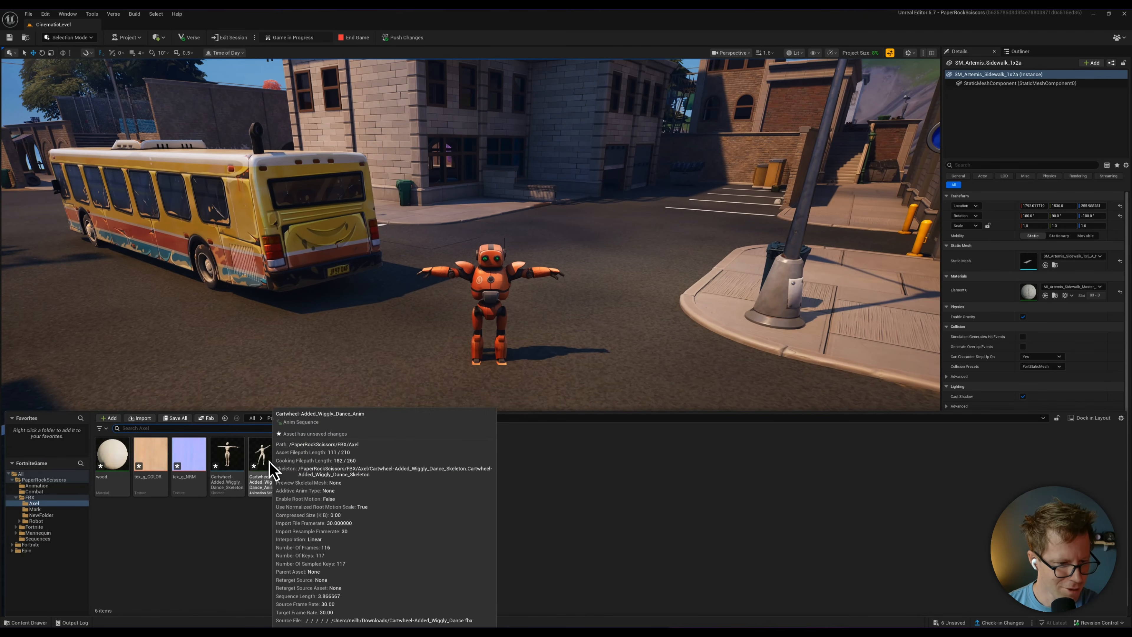
drag(267, 468, 590, 324)
key(e)
right_drag(298, 442, 293, 439)
key(f)
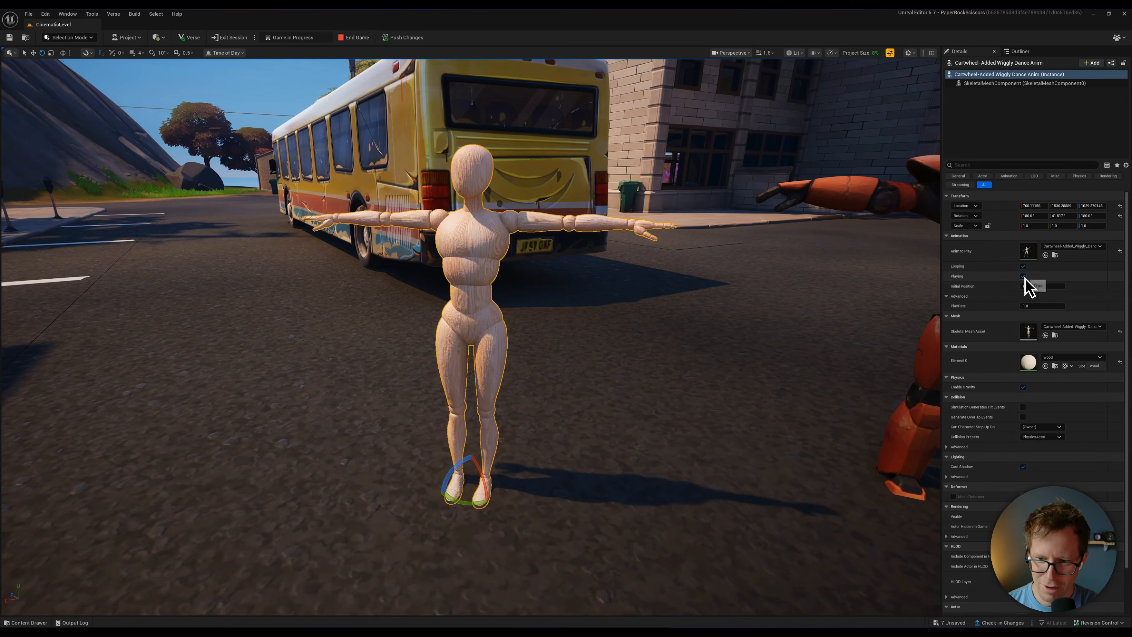
drag(1060, 290, 1052, 286)
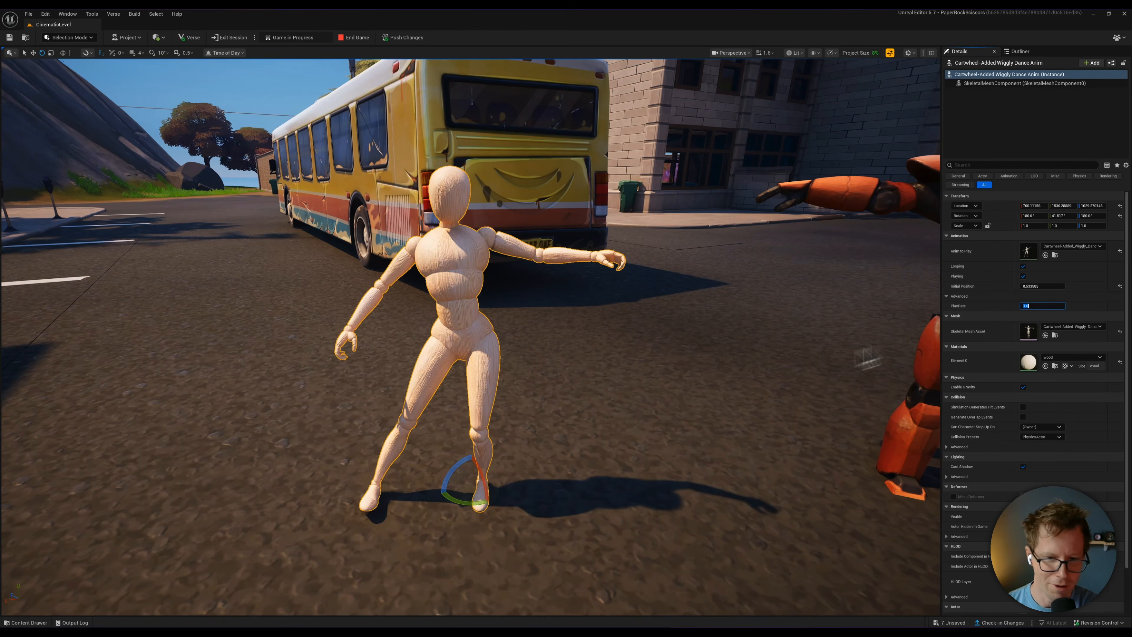
right_drag(620, 406, 614, 412)
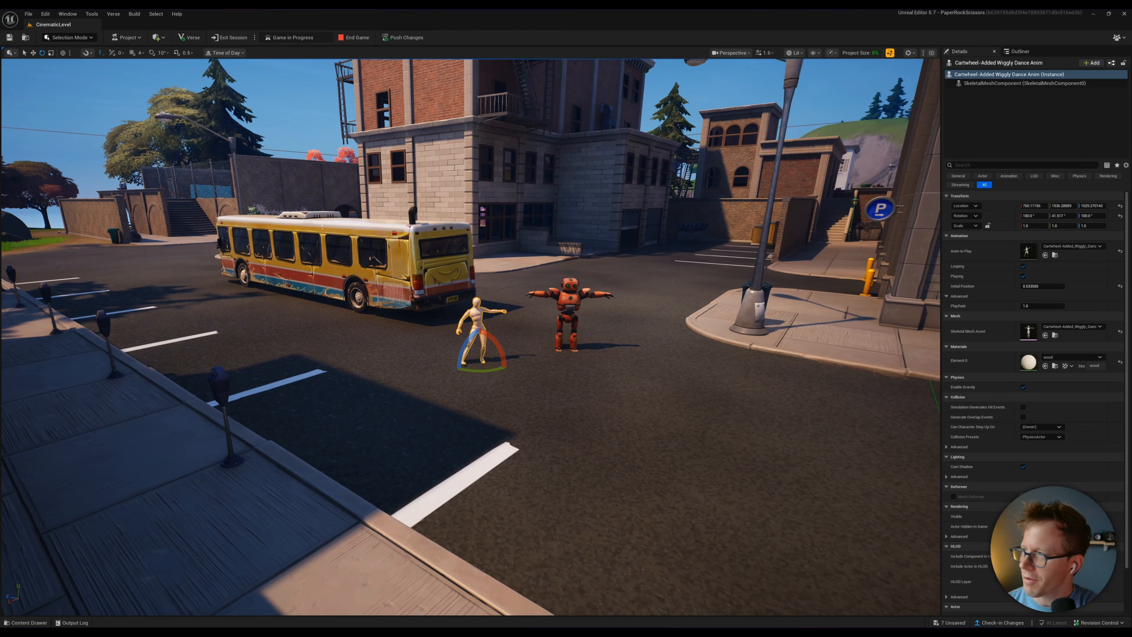
Step: Push the changes to the running game and run the player character to the dancing mannequin near the bus
key(alt+Tab)
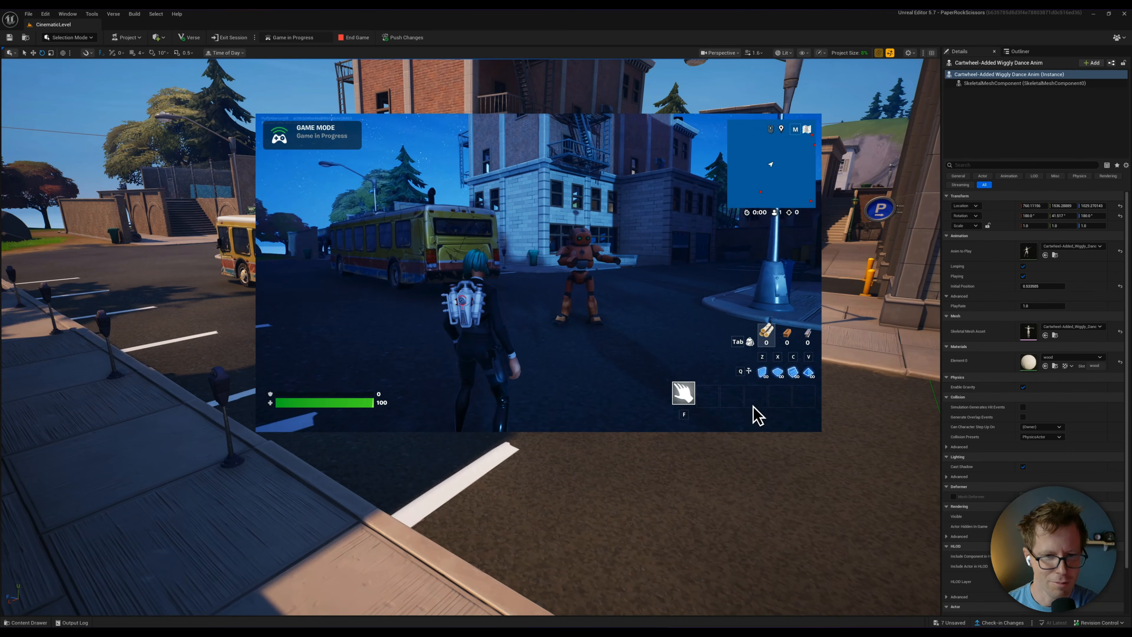
key(Tab)
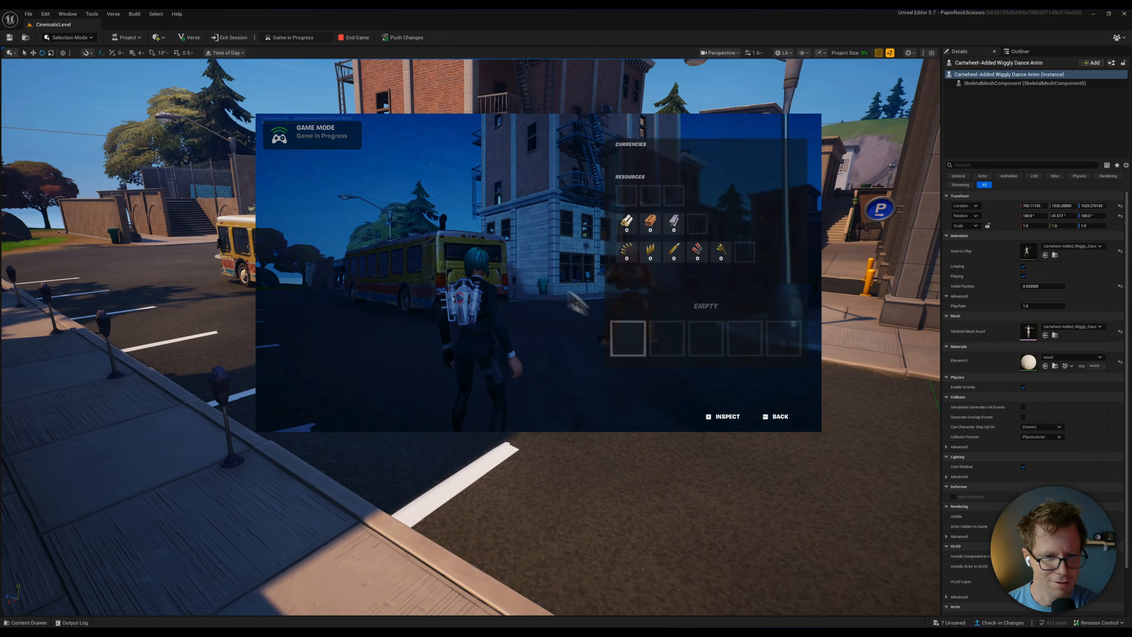
click(413, 39)
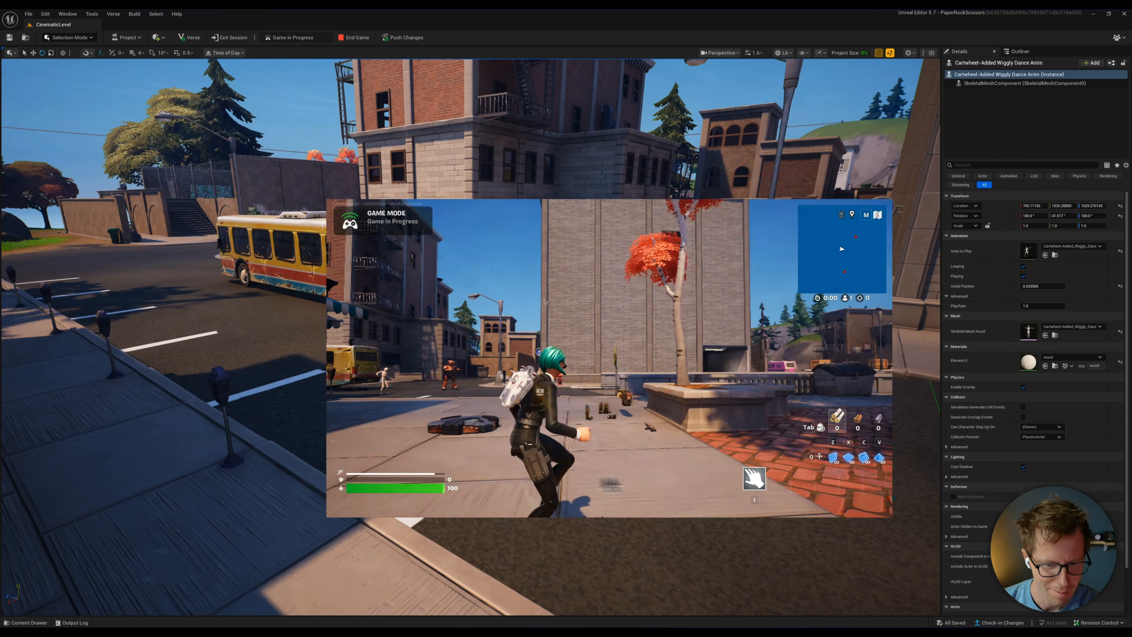
key(w)
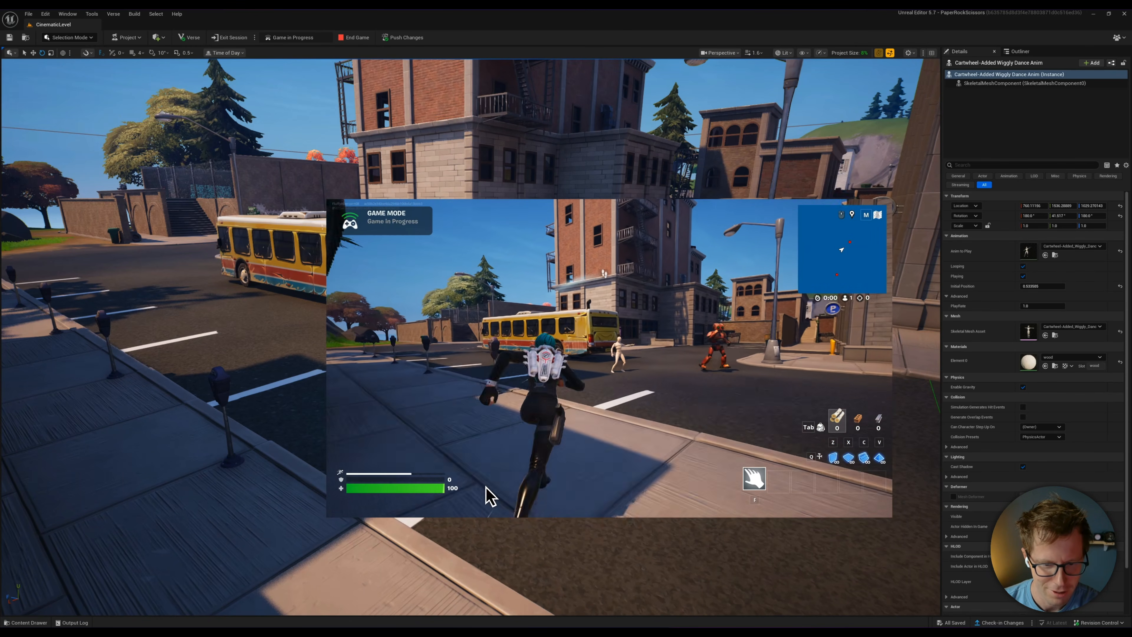
key(w)
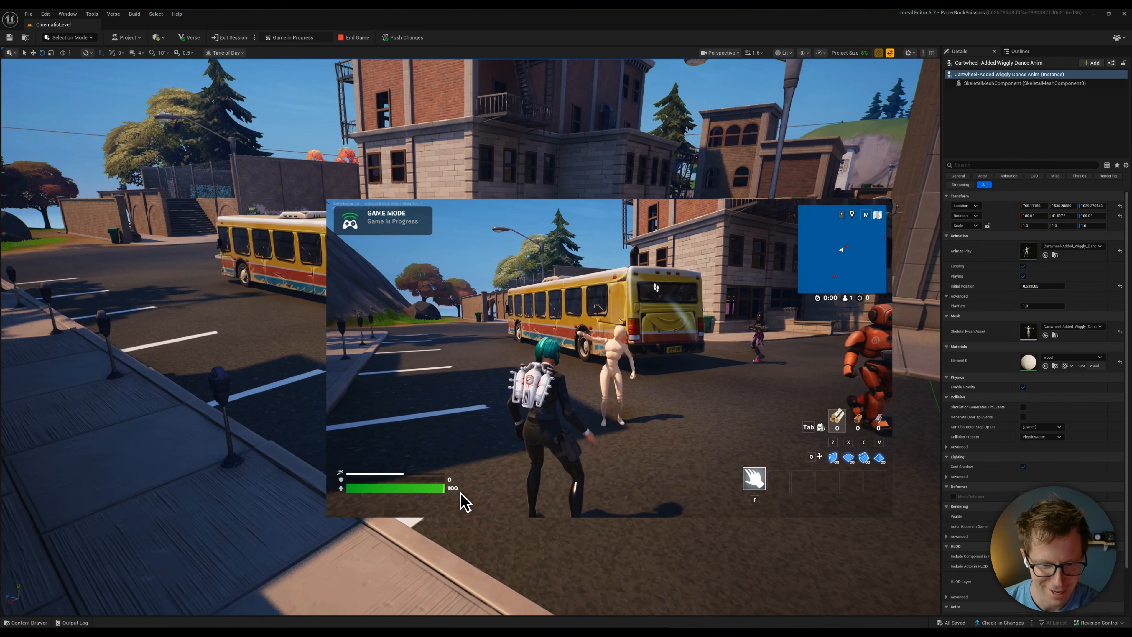